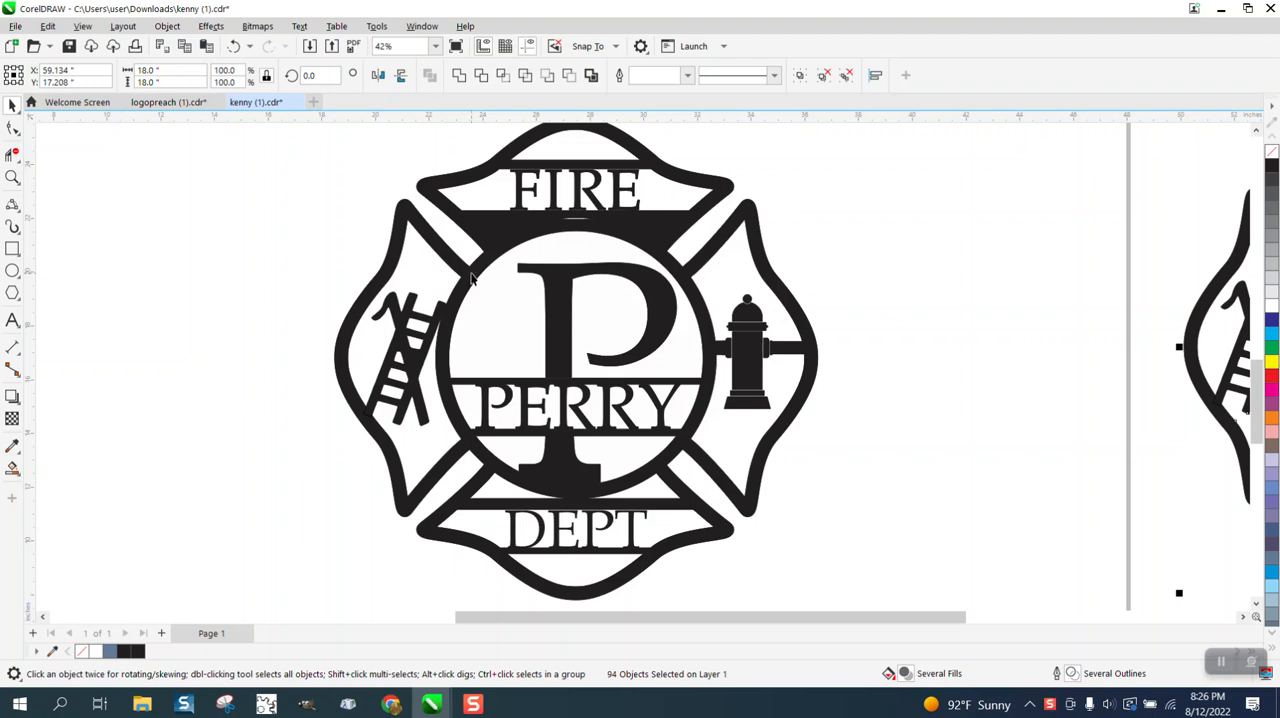
# Give the whole fire department emblem on the page no fill and a red hairline outline.
pyautogui.scroll(2, 473, 279)
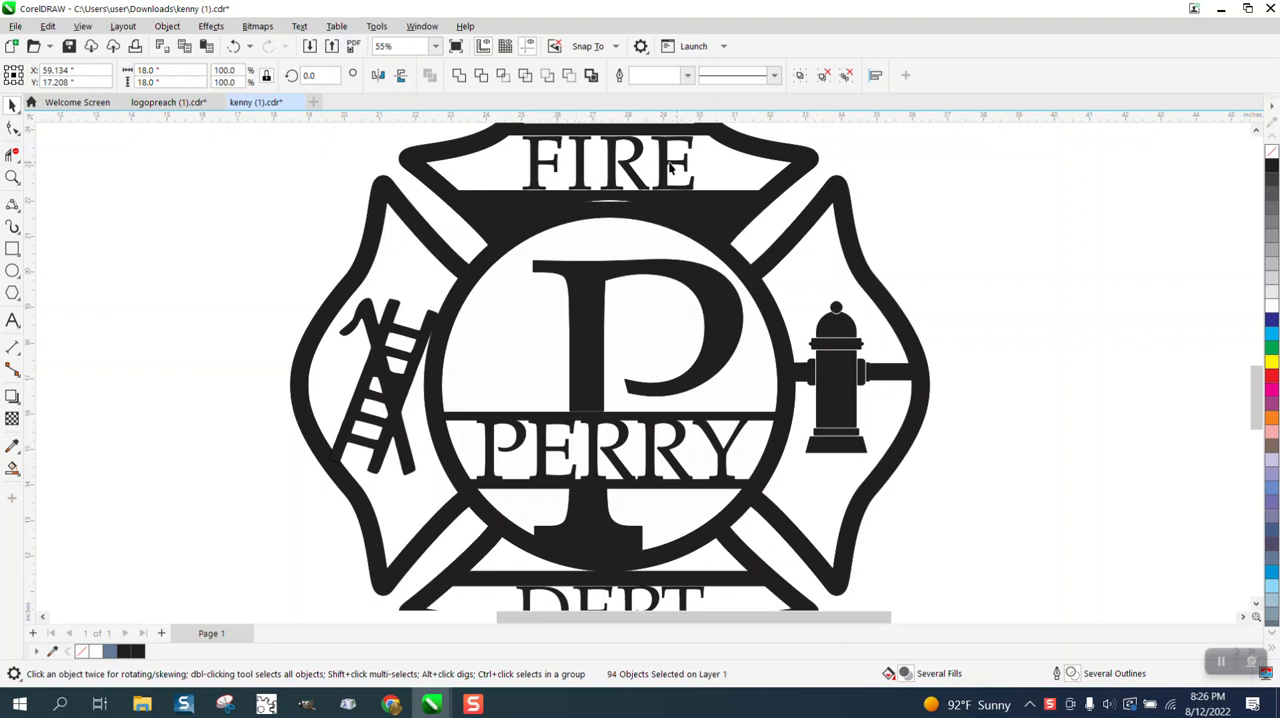
pyautogui.scroll(-4, 548, 177)
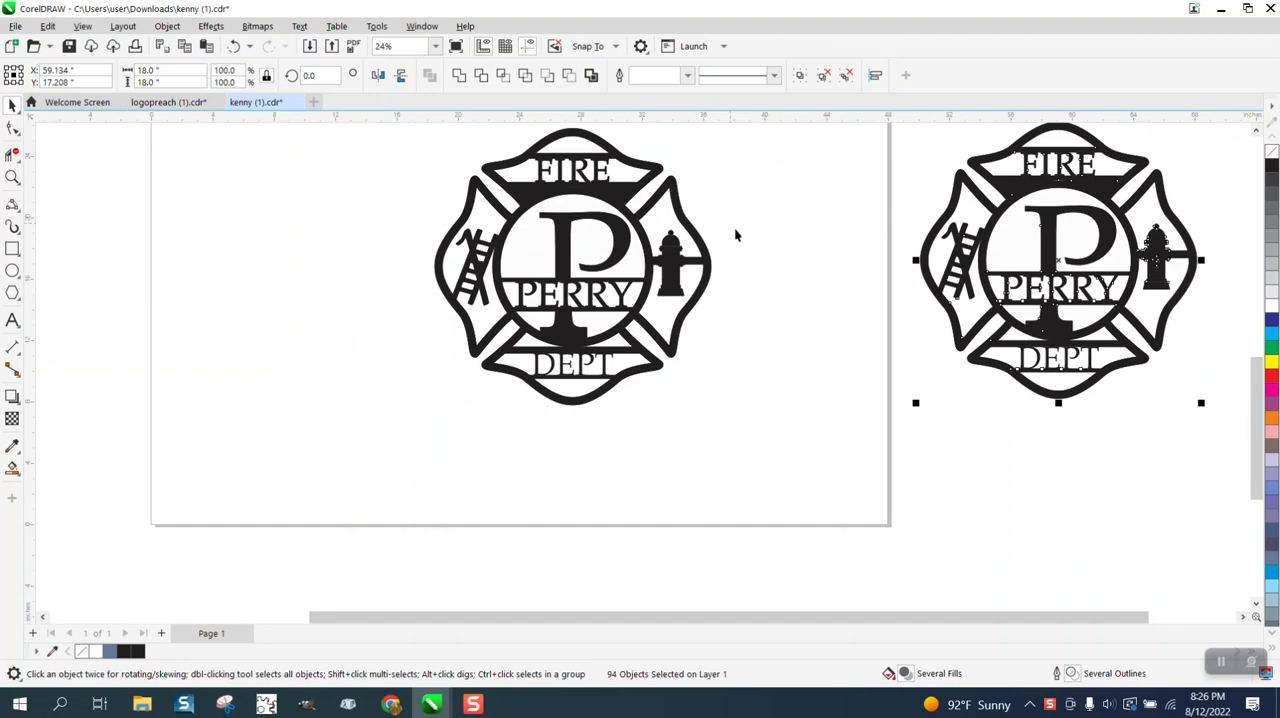
pyautogui.click(843, 260)
pyautogui.scroll(-2, 755, 265)
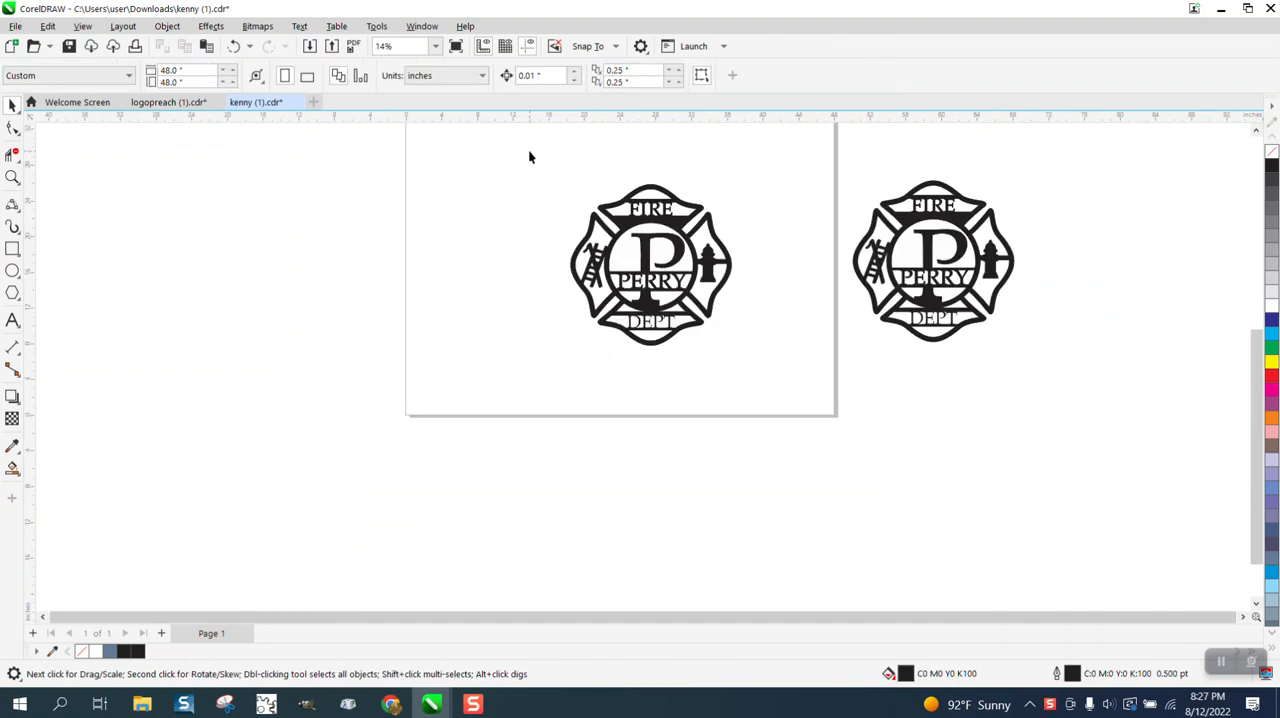
pyautogui.moveTo(530, 157); pyautogui.dragTo(828, 383)
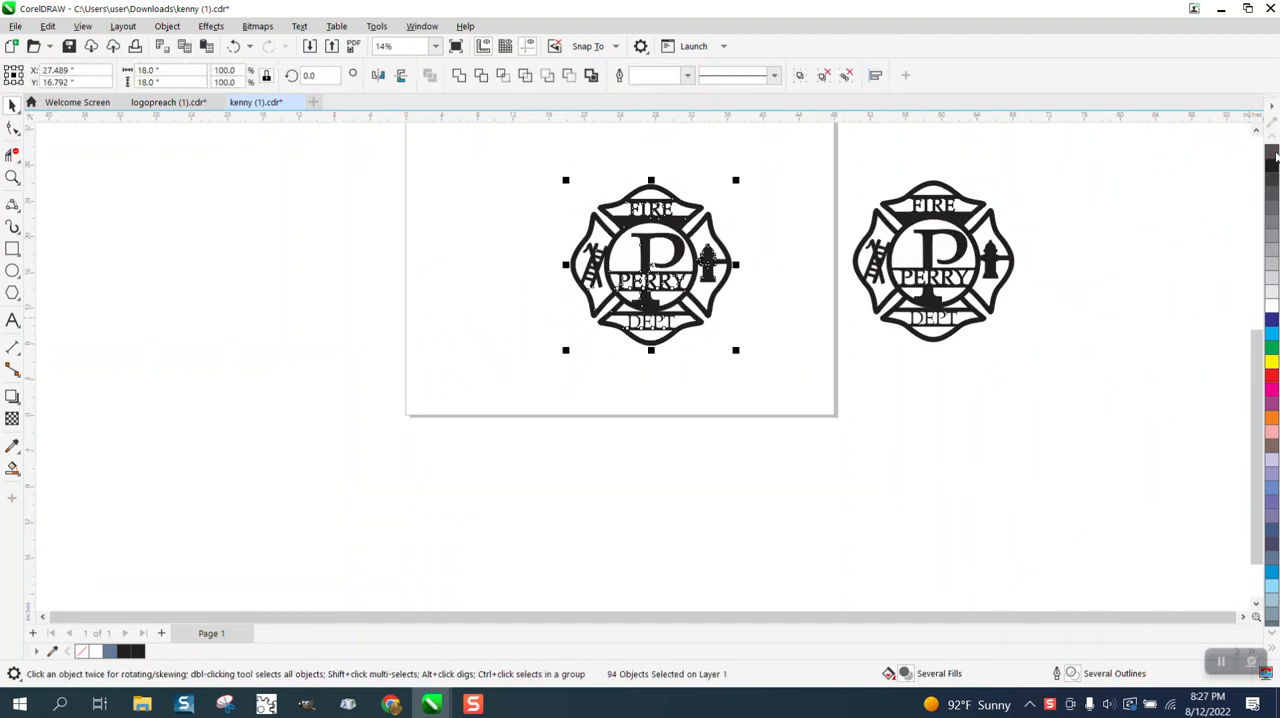
pyautogui.click(1274, 152)
pyautogui.rightClick(1271, 374)
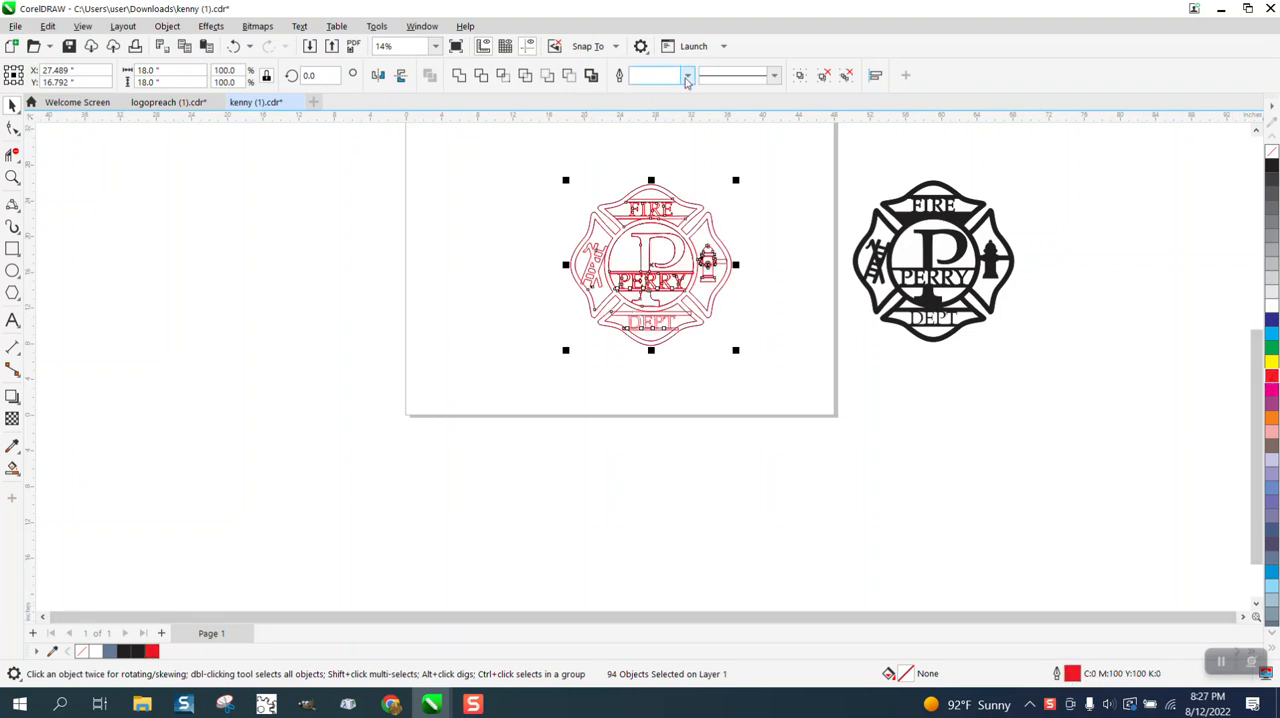
pyautogui.click(687, 75)
pyautogui.click(645, 100)
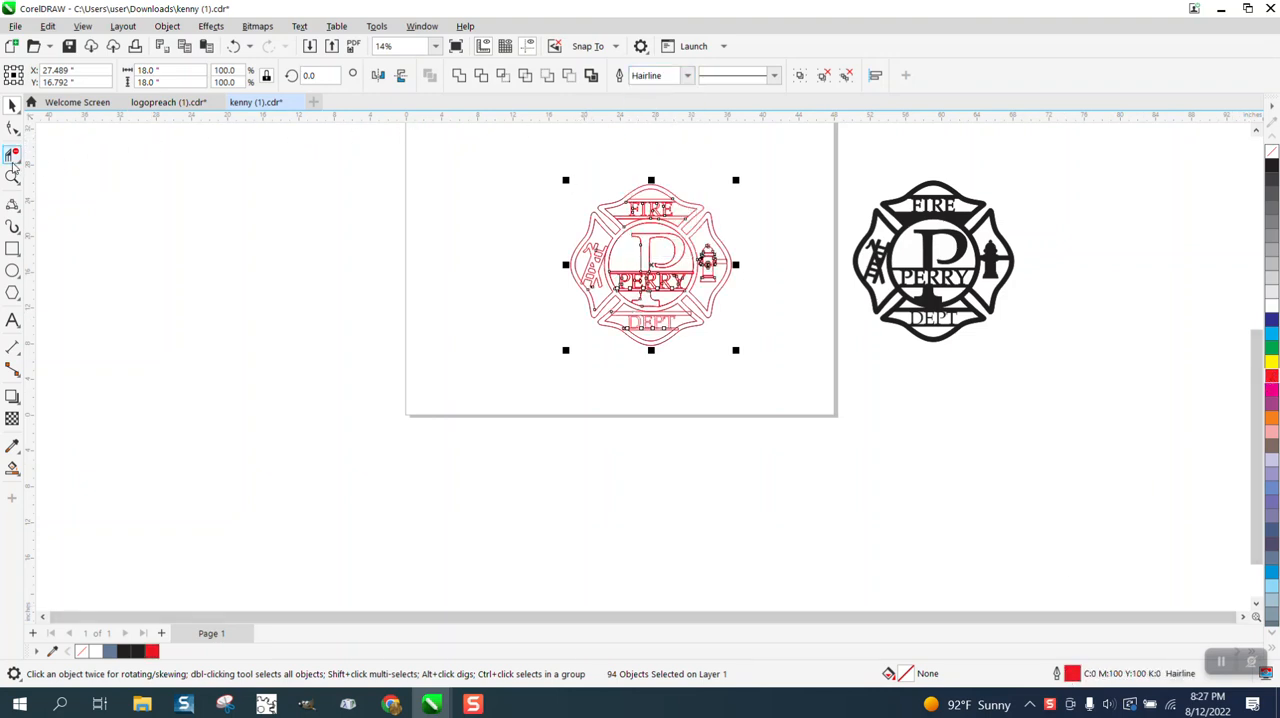
# Trim the inner frame segments that cross both ends of the narrow bar above the word FIRE.
pyautogui.click(12, 177)
pyautogui.moveTo(594, 180); pyautogui.dragTo(783, 274)
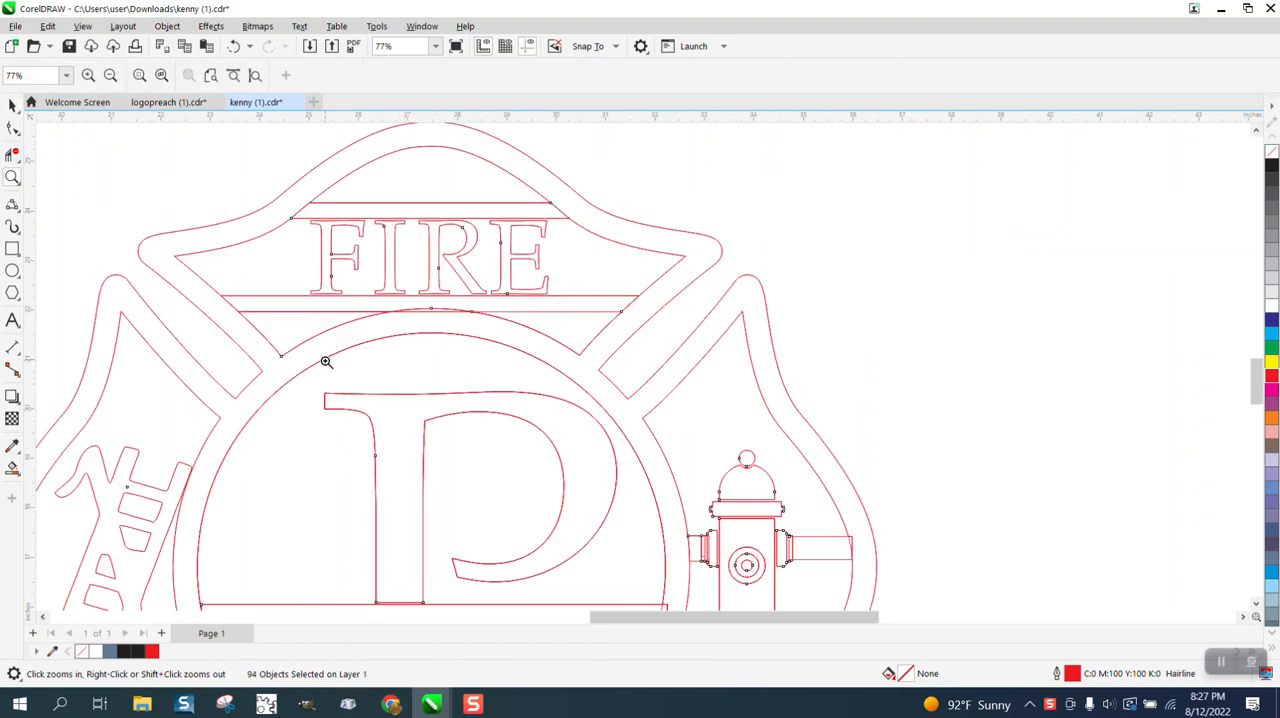
pyautogui.moveTo(159, 447); pyautogui.dragTo(218, 502)
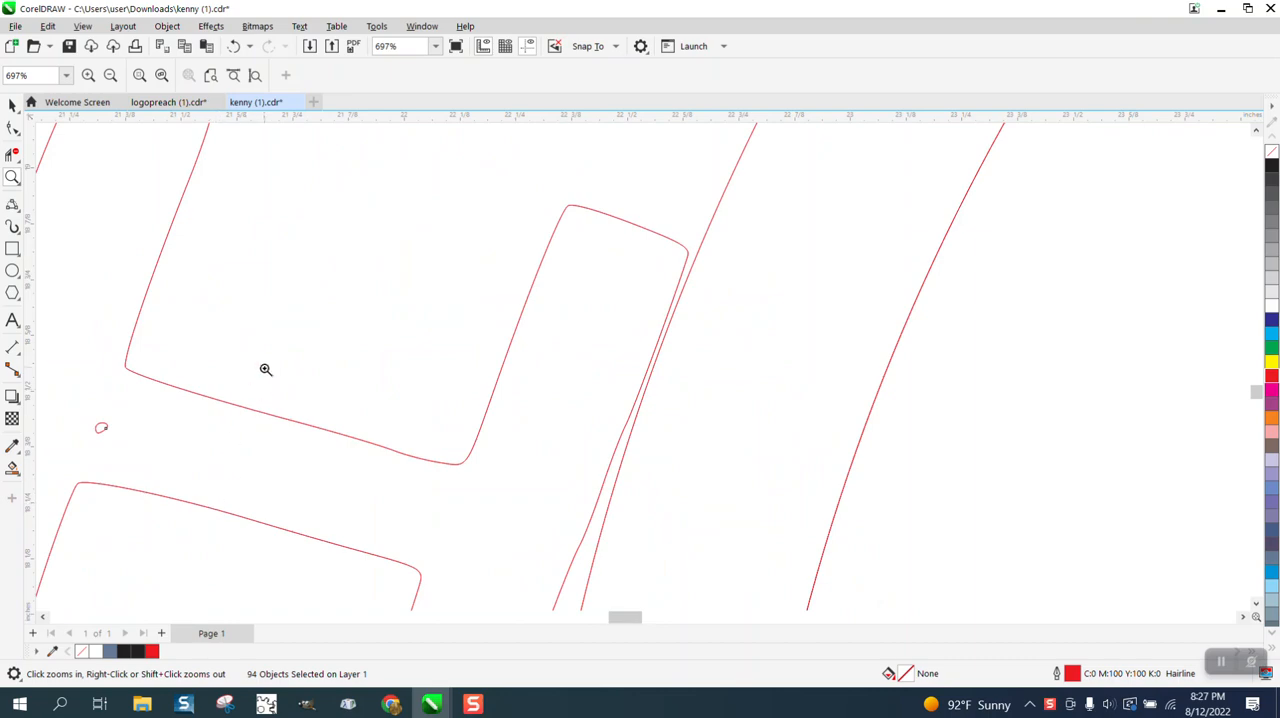
pyautogui.scroll(-10, 266, 369)
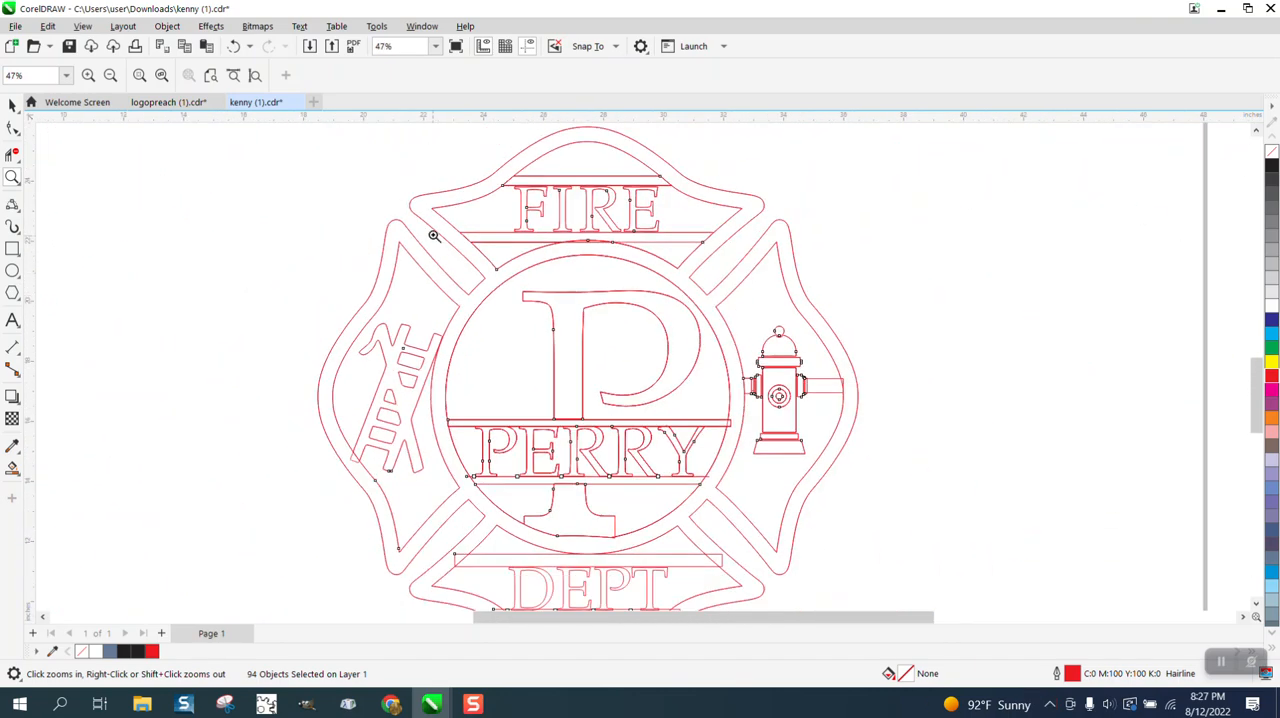
pyautogui.moveTo(445, 173); pyautogui.dragTo(833, 277)
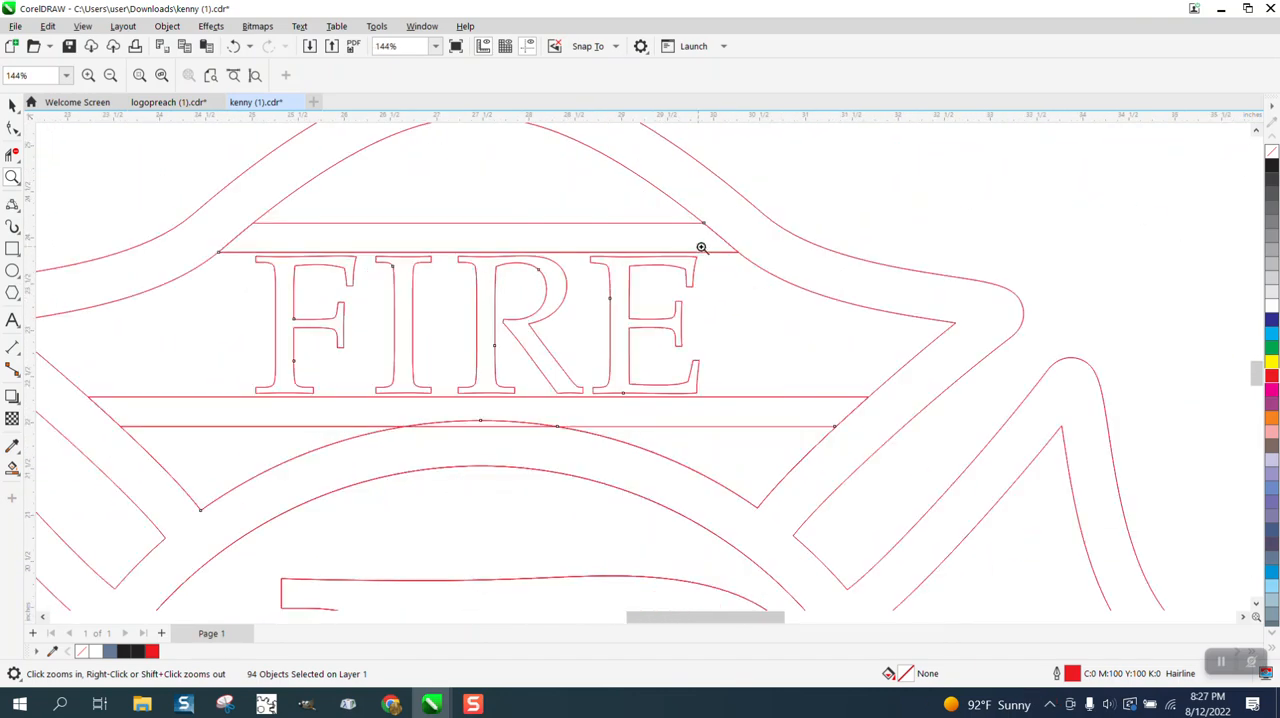
pyautogui.click(13, 154)
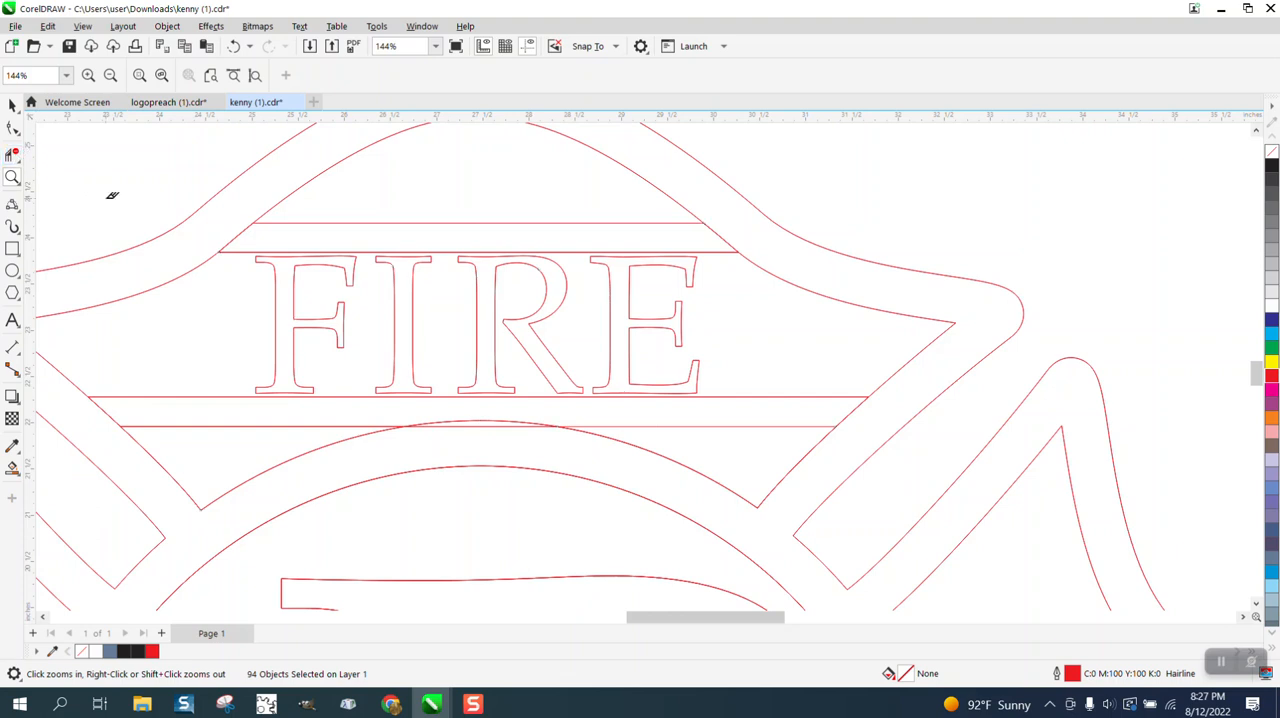
pyautogui.click(238, 233)
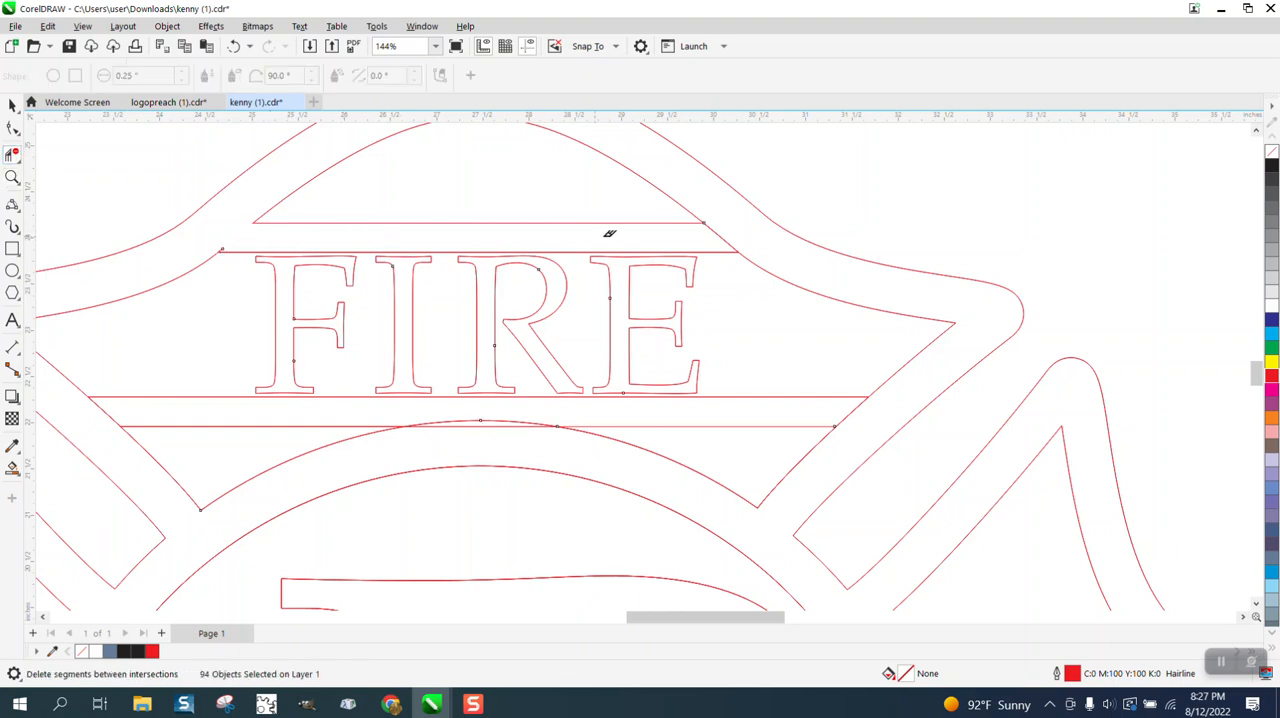
pyautogui.click(722, 237)
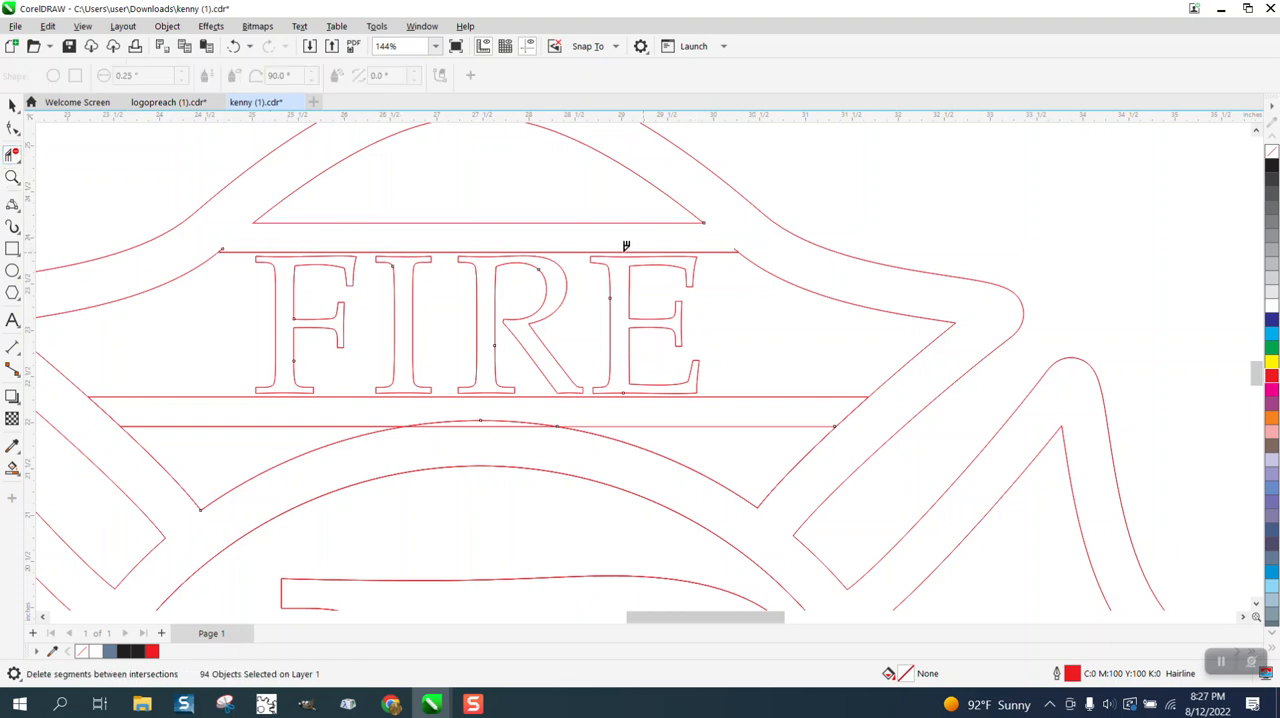
# Remove the small leftover stubs at both ends of the line directly above FIRE.
pyautogui.click(13, 177)
pyautogui.moveTo(186, 211); pyautogui.dragTo(911, 281)
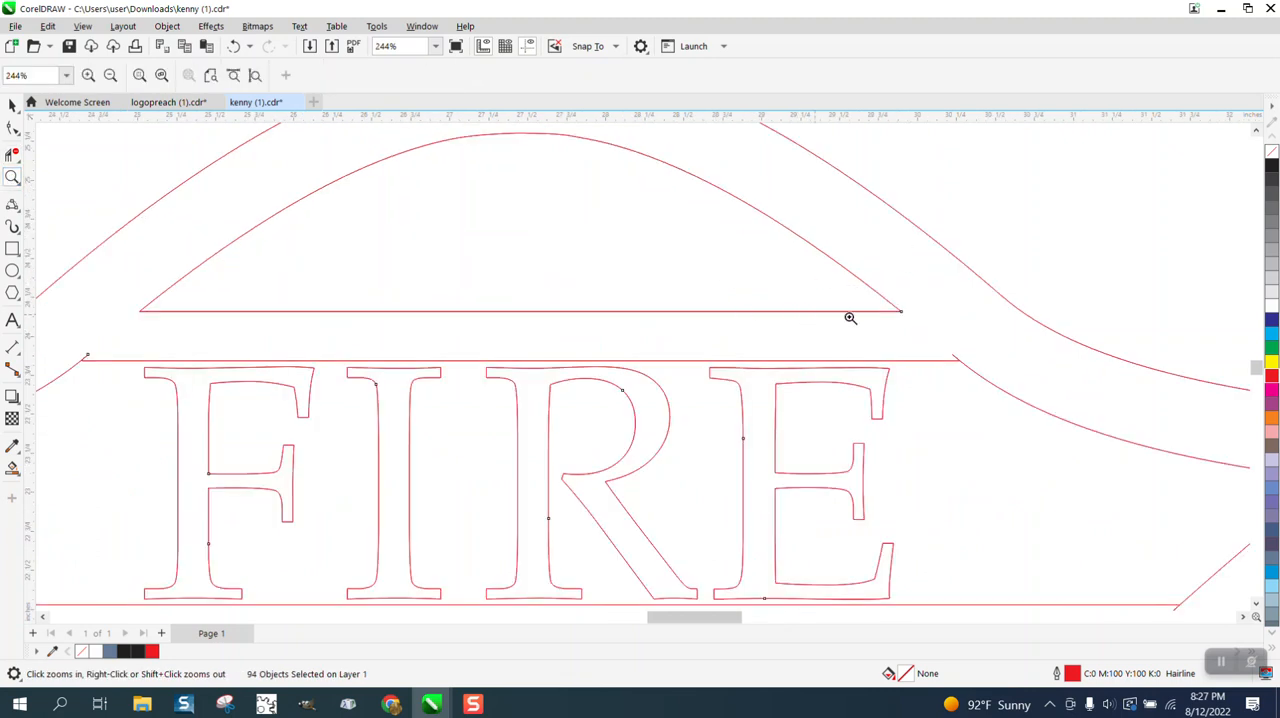
pyautogui.click(13, 152)
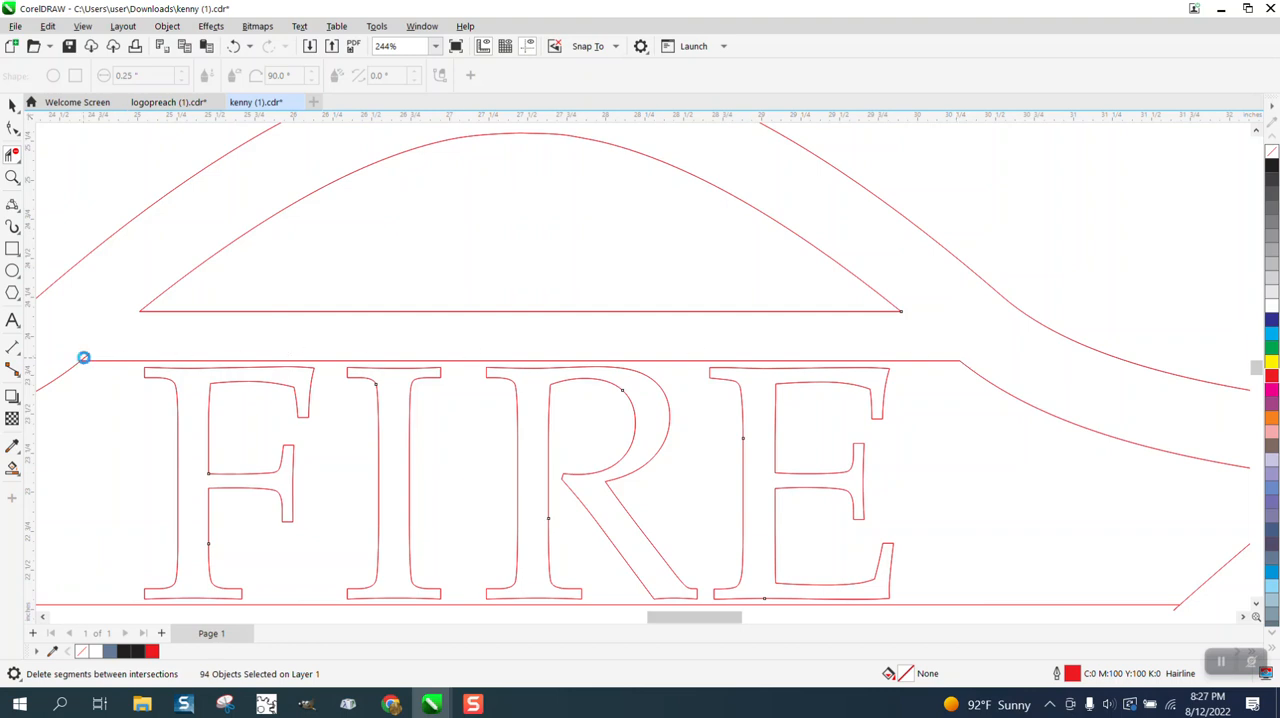
pyautogui.scroll(-3, 110, 310)
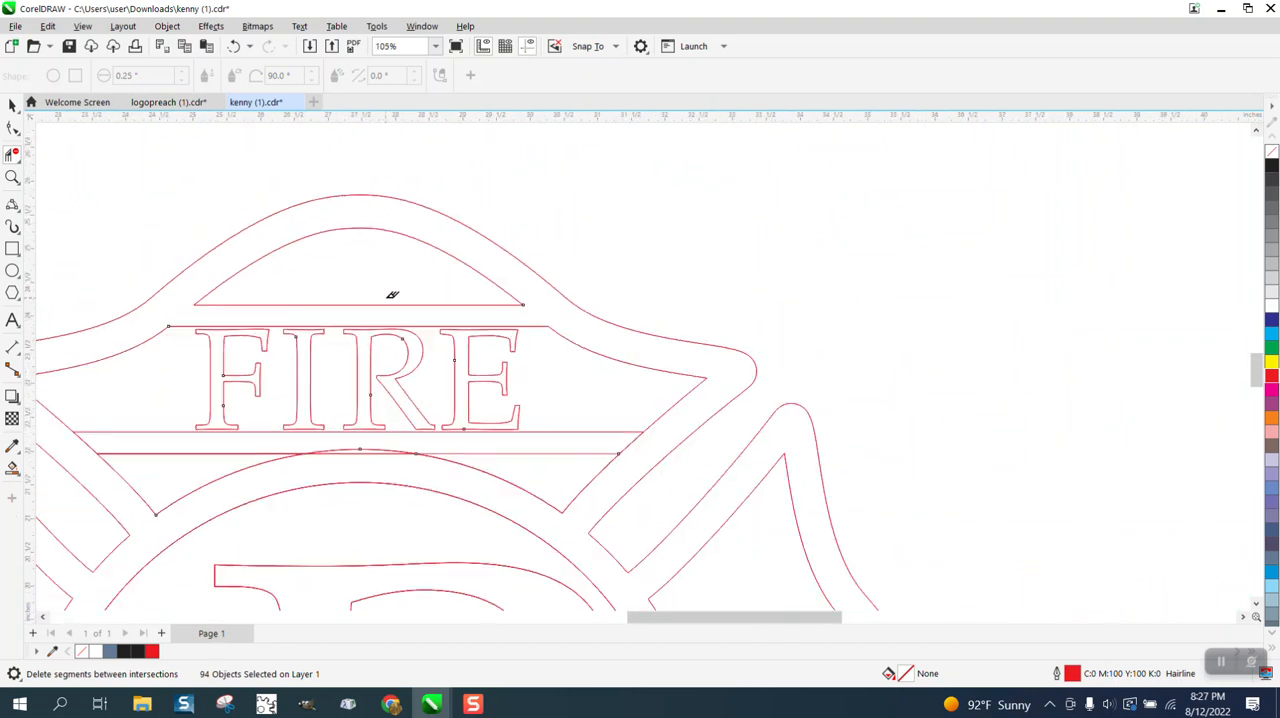
pyautogui.scroll(-4, 392, 295)
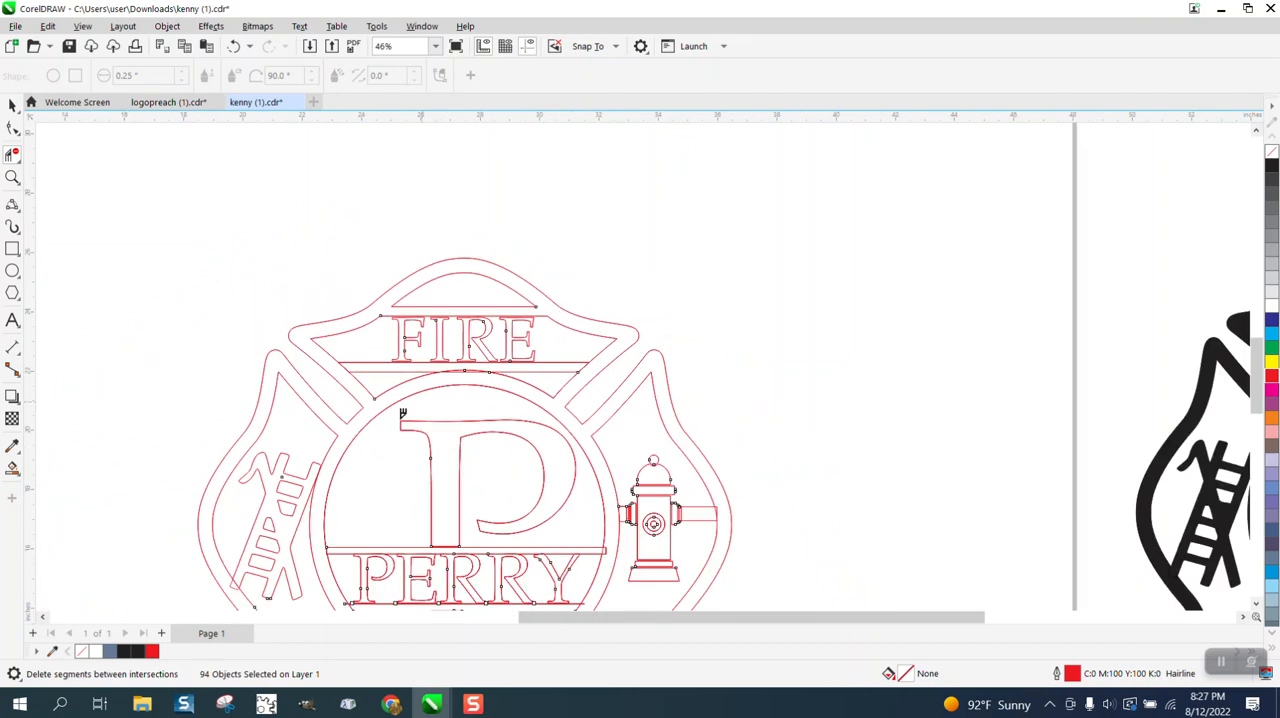
# Select the ladder curve, nudge it right off the identical ladder group beneath it, and delete that duplicate curve.
pyautogui.click(13, 177)
pyautogui.moveTo(188, 418); pyautogui.dragTo(536, 577)
pyautogui.click(12, 128)
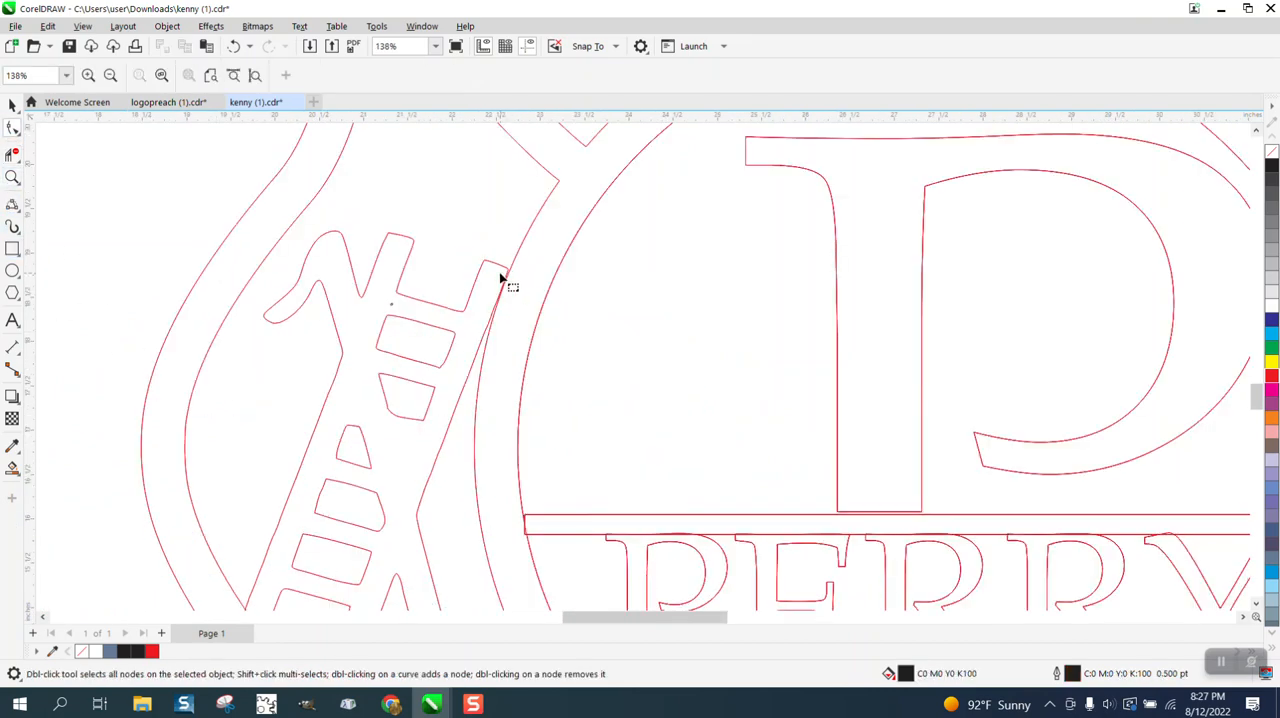
pyautogui.click(500, 278)
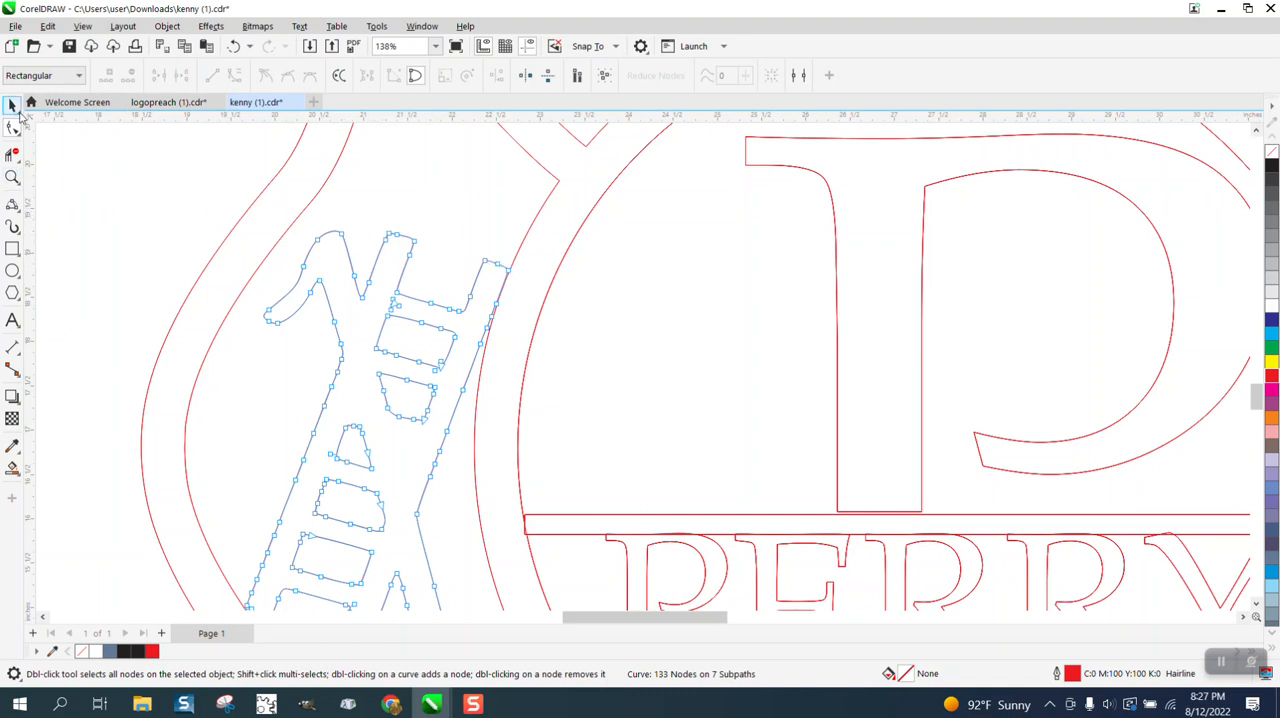
pyautogui.click(17, 108)
pyautogui.click(181, 216)
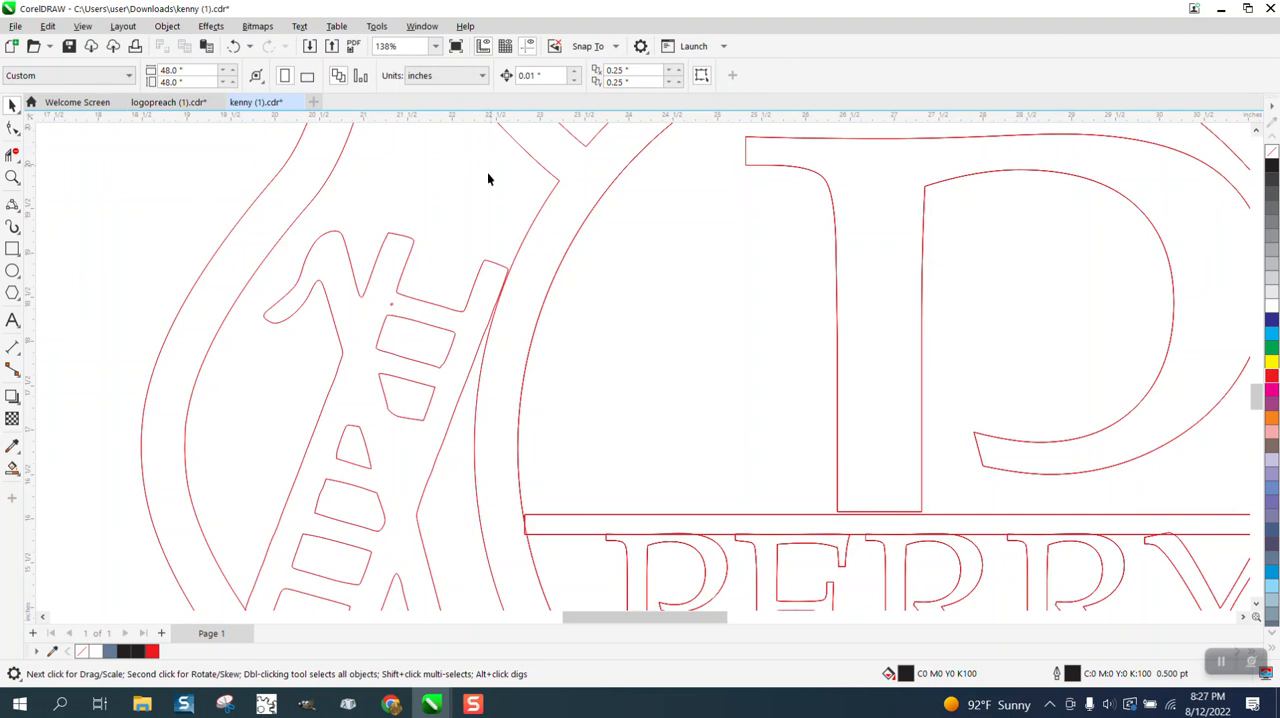
pyautogui.click(403, 266)
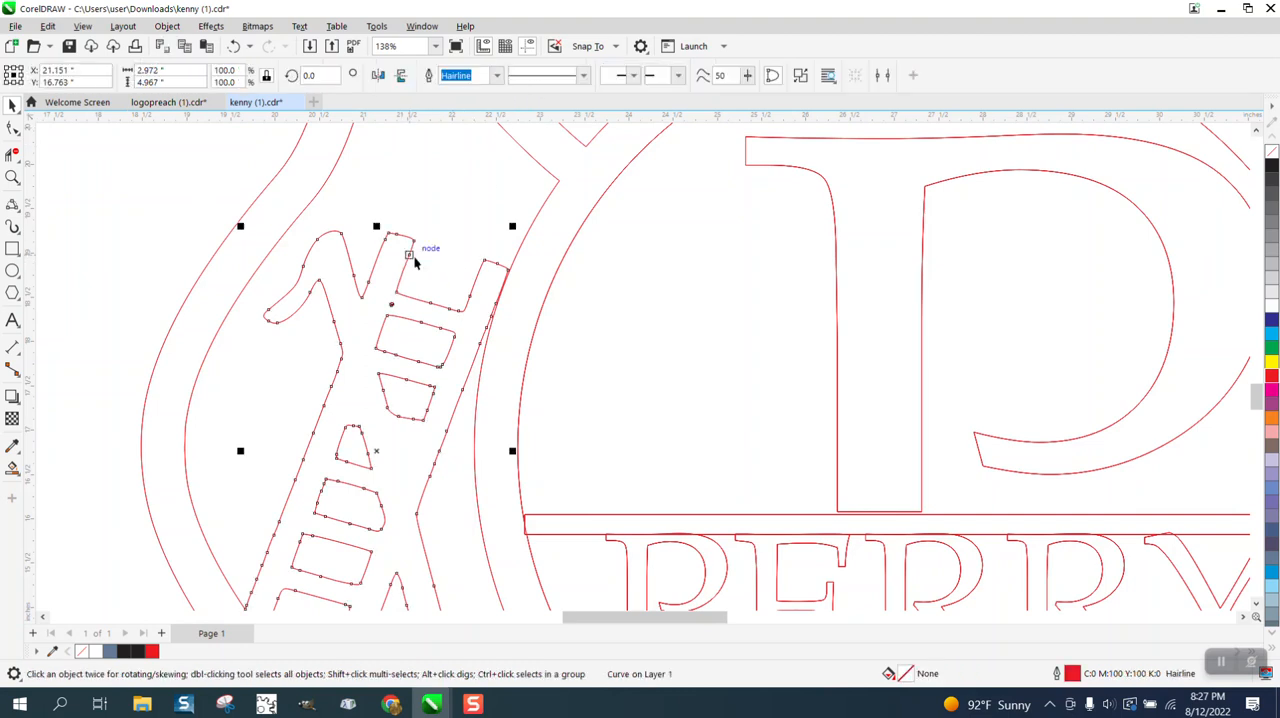
pyautogui.press('Right')
pyautogui.press('Right')
pyautogui.press('Right')
pyautogui.press('Right')
pyautogui.press('Right')
pyautogui.press('Right')
pyautogui.press('Right')
pyautogui.press('Right')
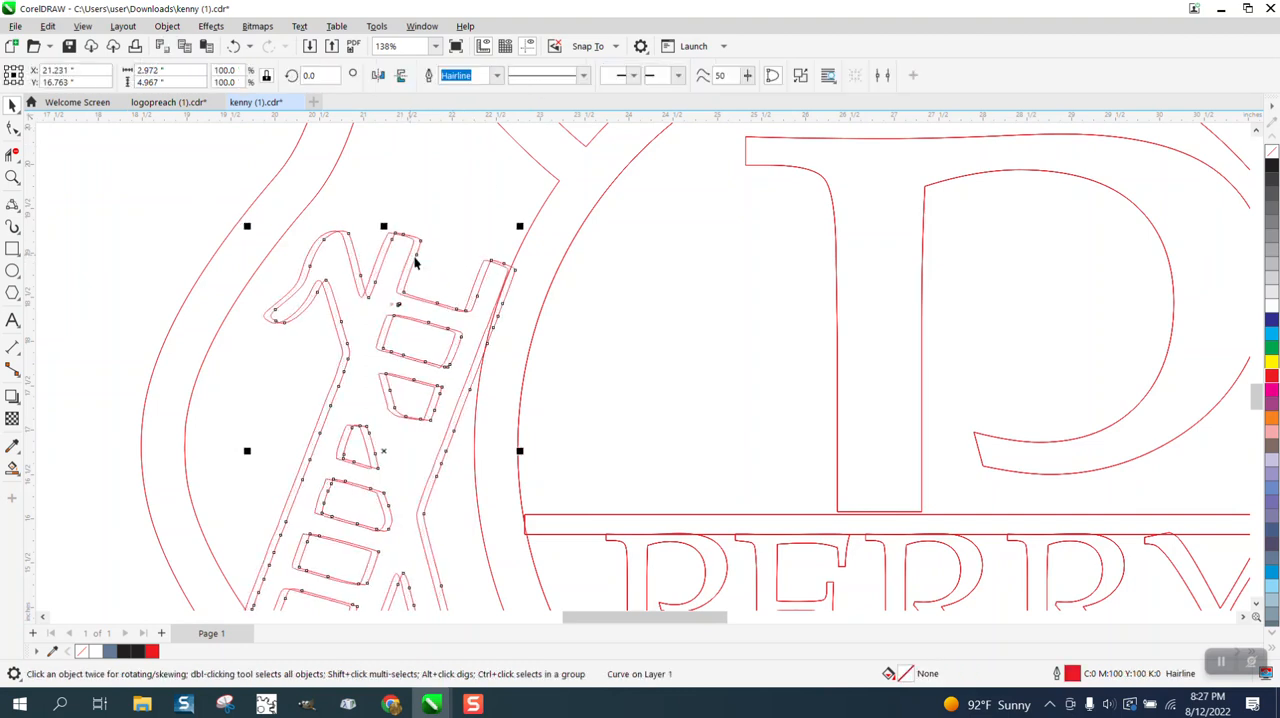
pyautogui.press('Delete')
# Nudge the remaining ladder group right to X 21.145 in so its upper end overlaps the central ring.
pyautogui.click(409, 251)
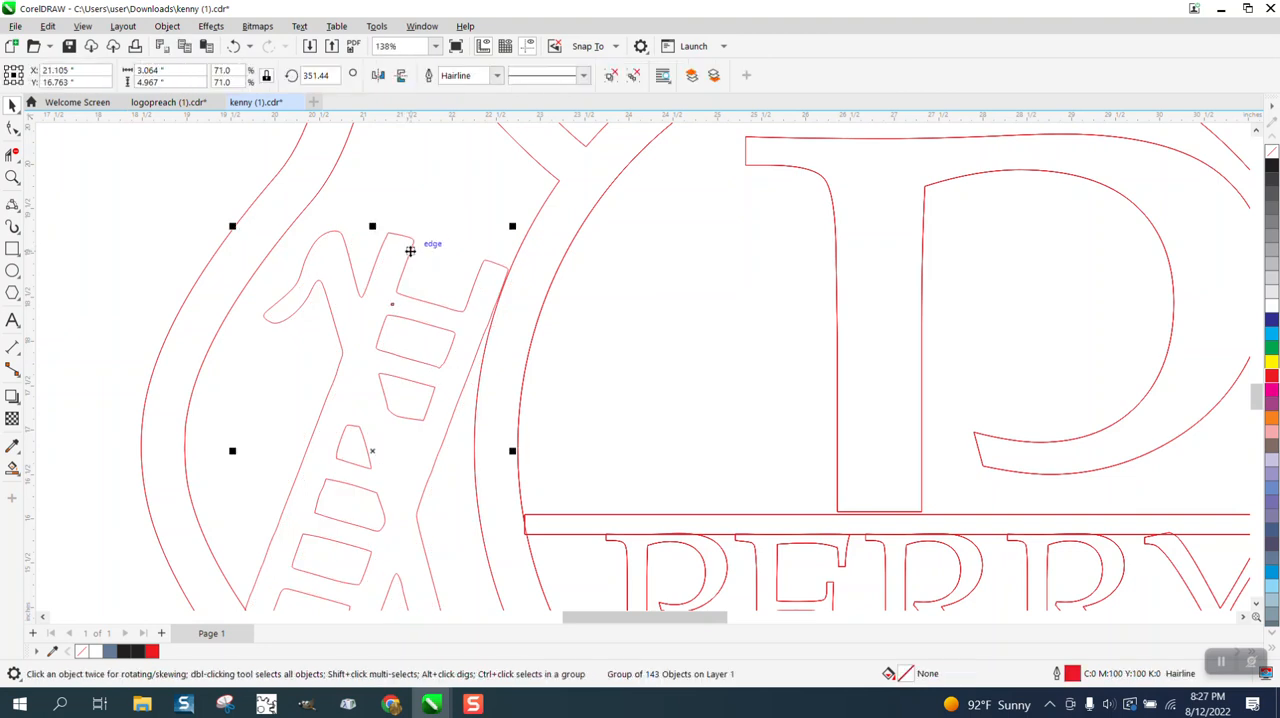
pyautogui.press('Right')
pyautogui.press('Right')
pyautogui.press('Right')
pyautogui.press('Right')
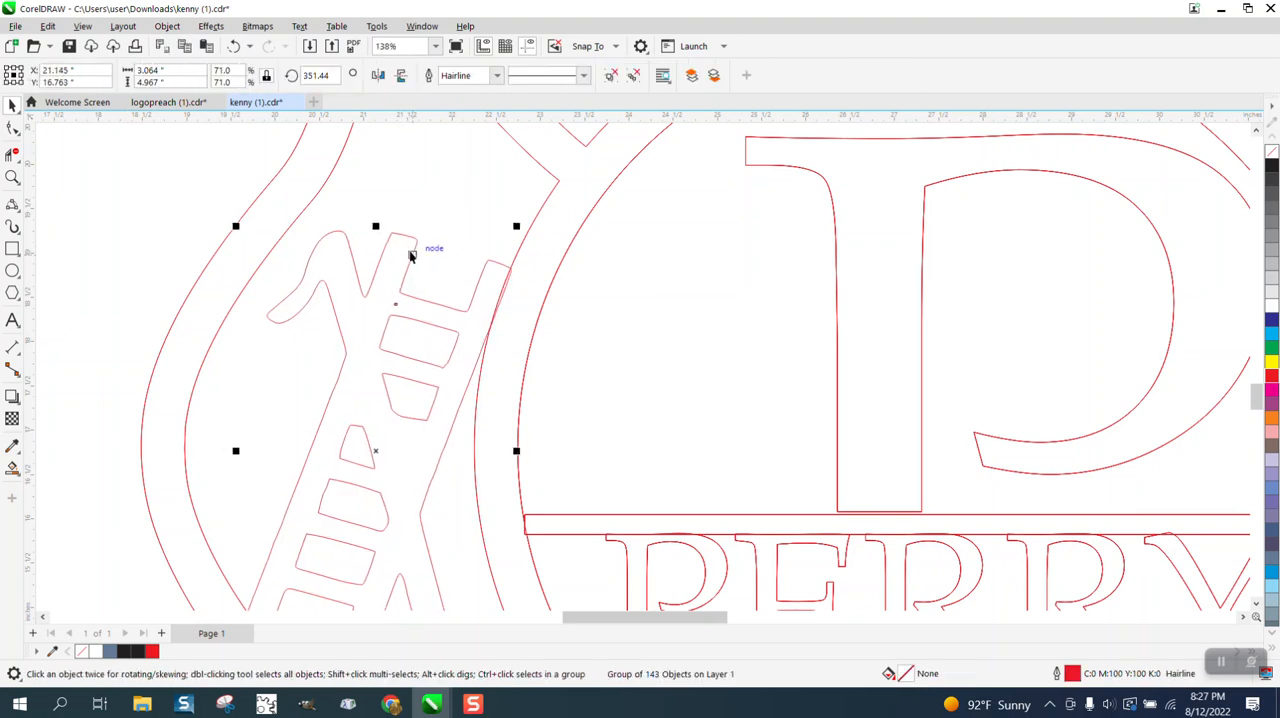
# Trim the overlapping ladder and ring segments so the ladder's upper end merges into the central ring.
pyautogui.scroll(-3, 431, 256)
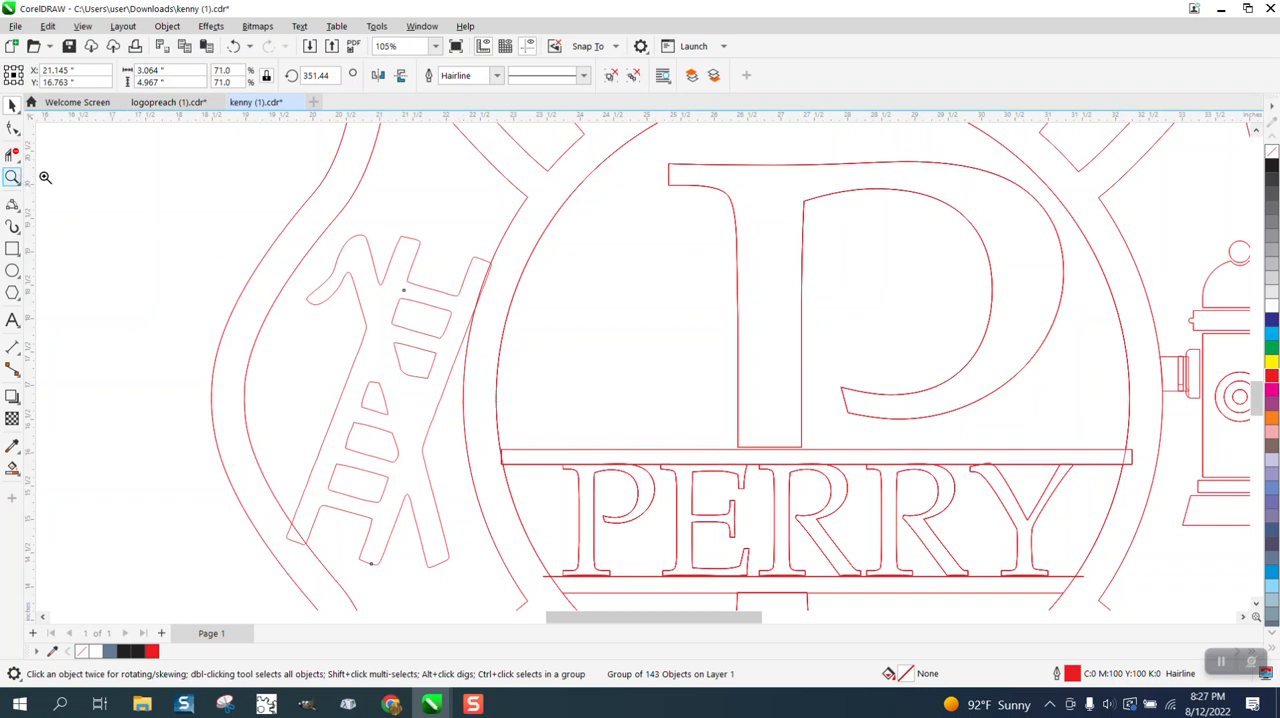
pyautogui.click(12, 177)
pyautogui.moveTo(337, 197); pyautogui.dragTo(637, 413)
pyautogui.click(12, 153)
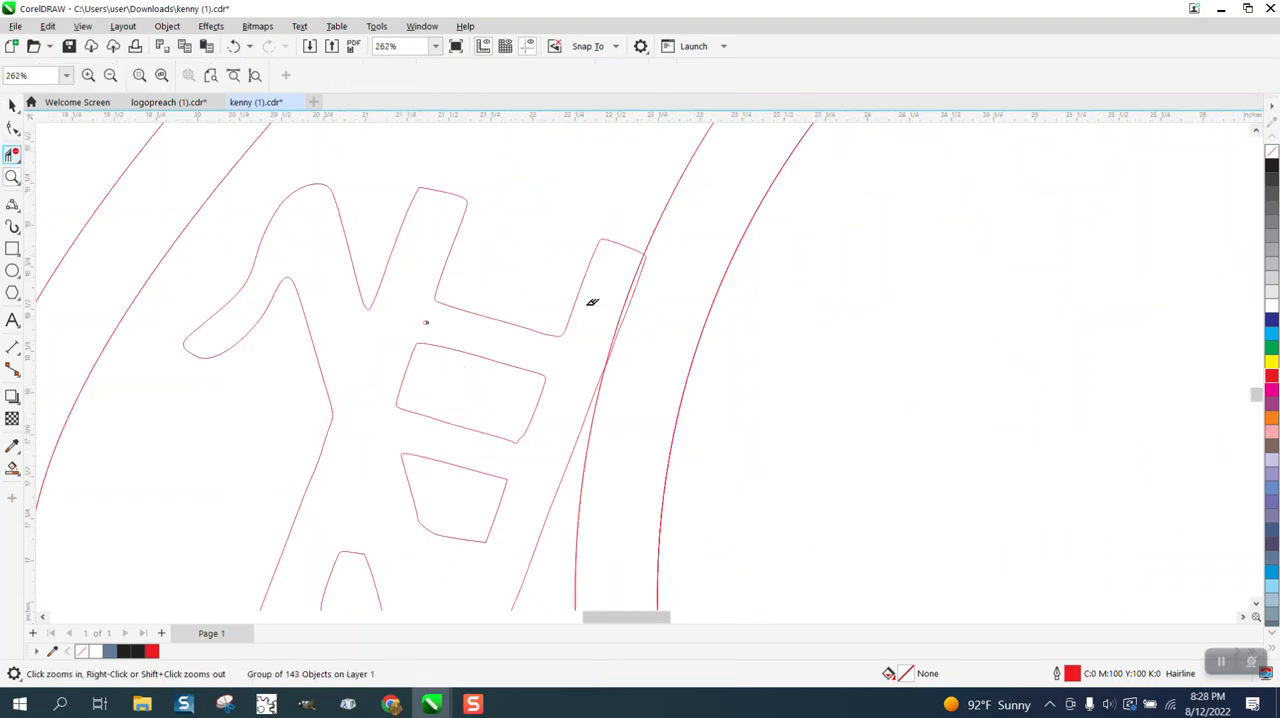
pyautogui.click(630, 307)
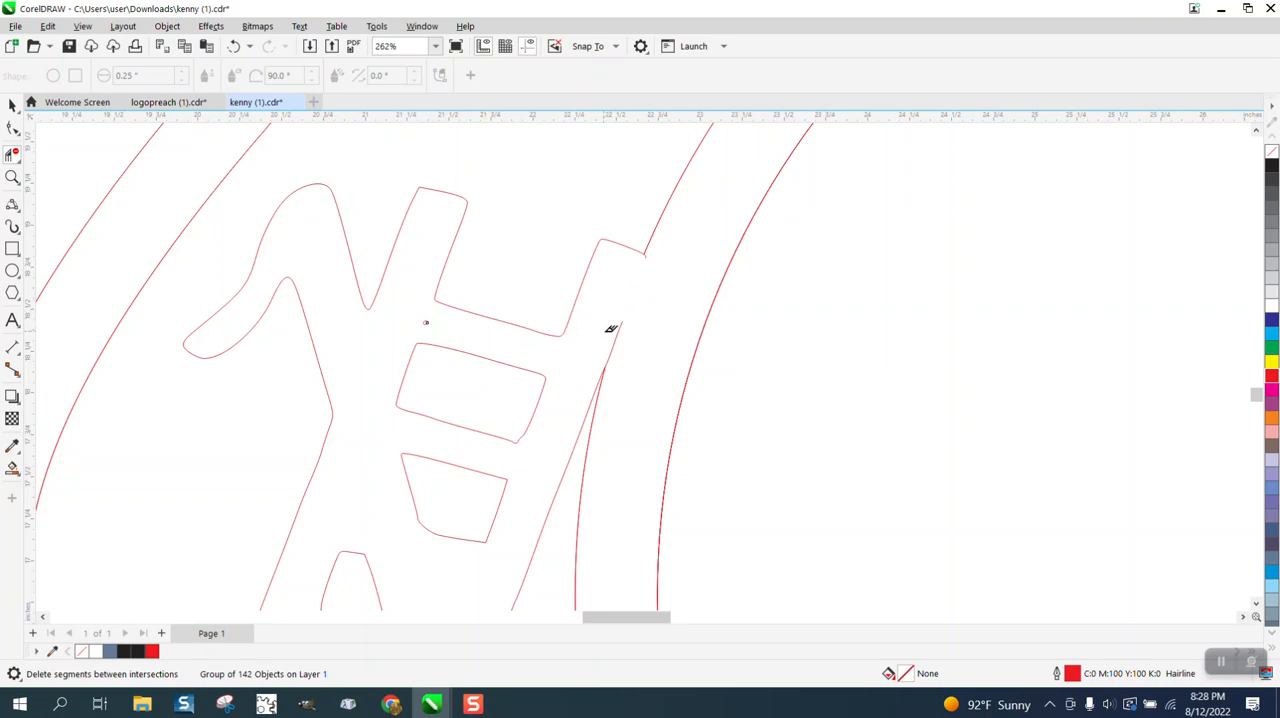
pyautogui.scroll(-2, 600, 320)
pyautogui.click(612, 331)
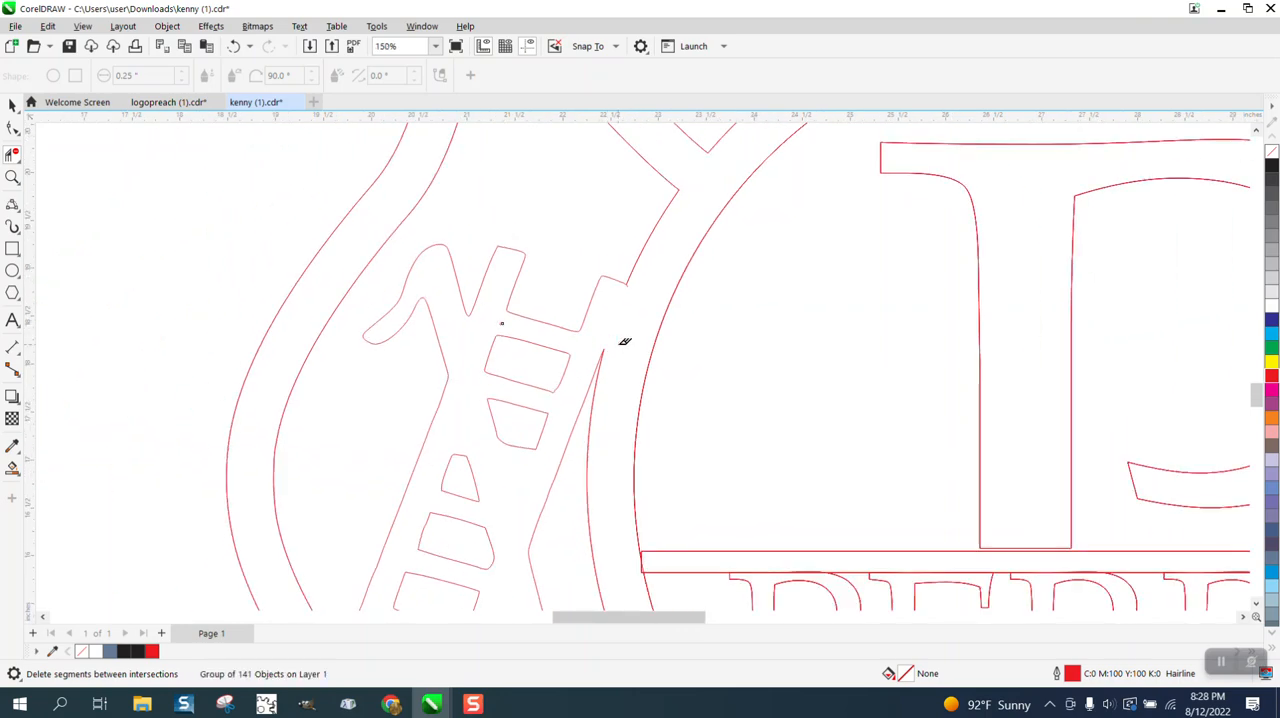
# Trim the overlapping segments where the ladder's lower foot crosses the inner line of the emblem's left frame.
pyautogui.scroll(-4, 624, 341)
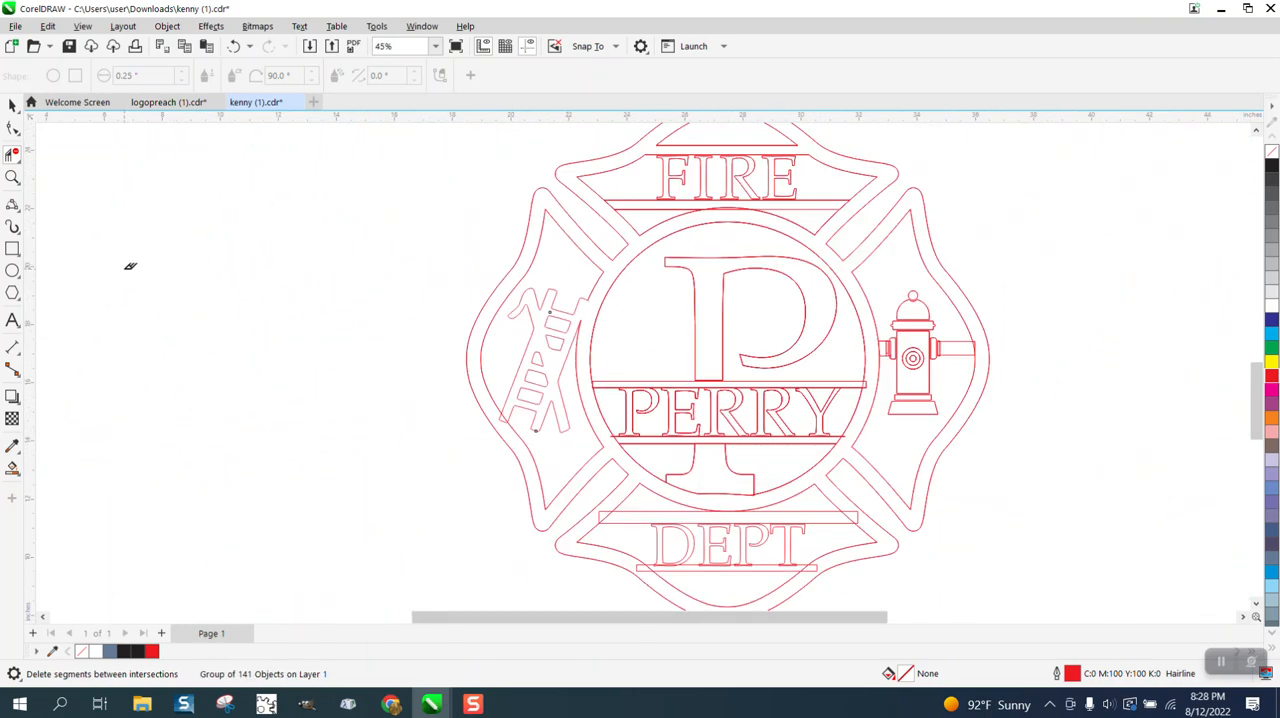
pyautogui.click(12, 177)
pyautogui.moveTo(500, 410); pyautogui.dragTo(592, 448)
pyautogui.click(12, 154)
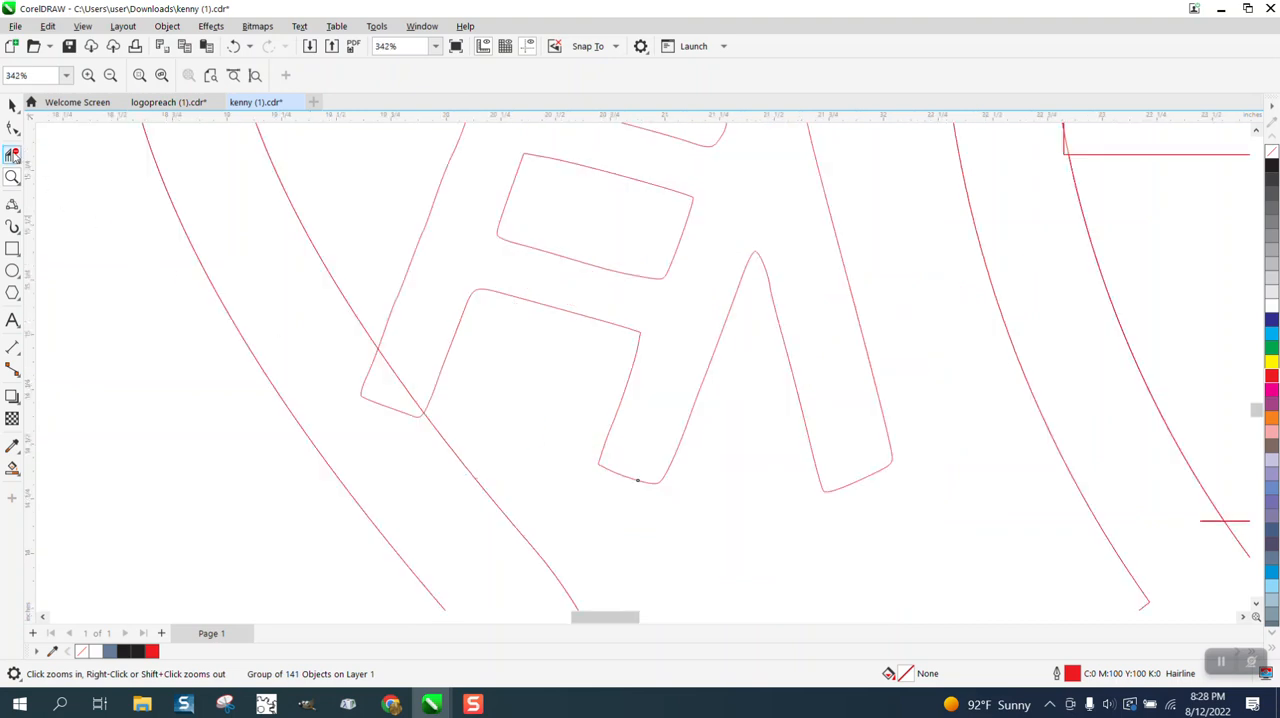
pyautogui.click(366, 382)
pyautogui.click(399, 366)
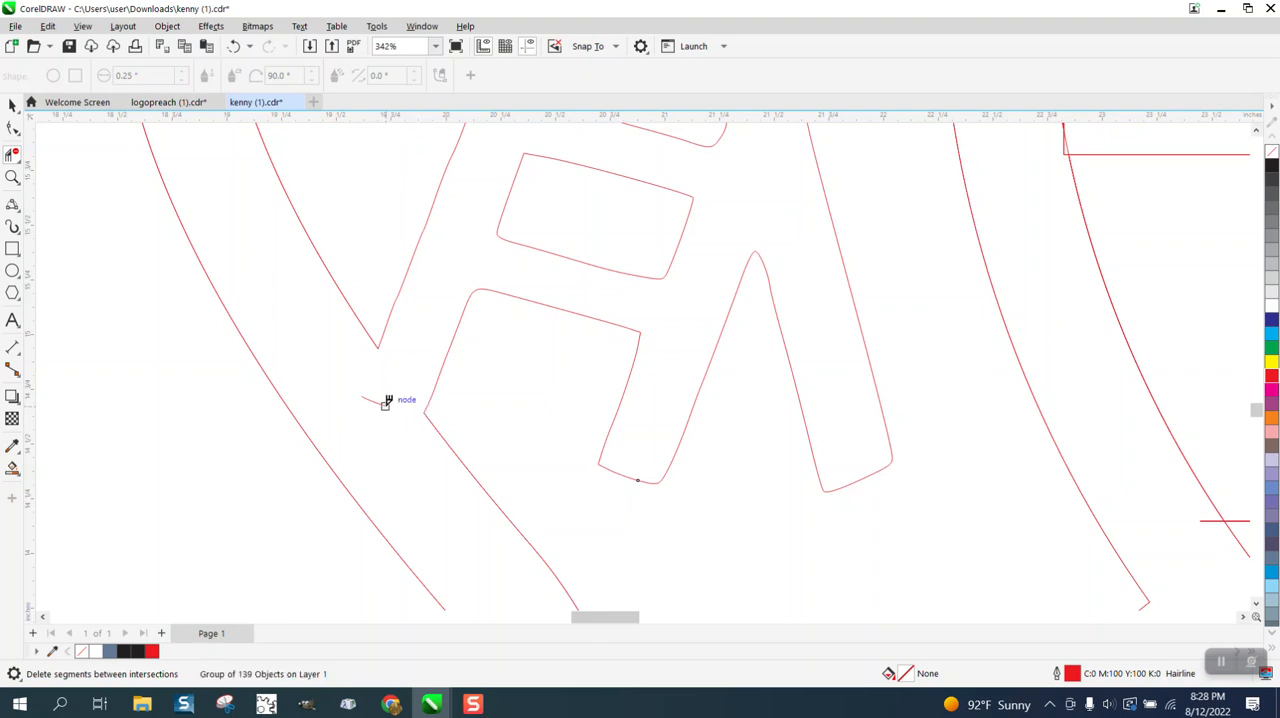
pyautogui.click(384, 401)
# Trim both ends of the wide bar above DEPT and the frame segments crossing it so the bar joins the frame.
pyautogui.scroll(-5, 375, 387)
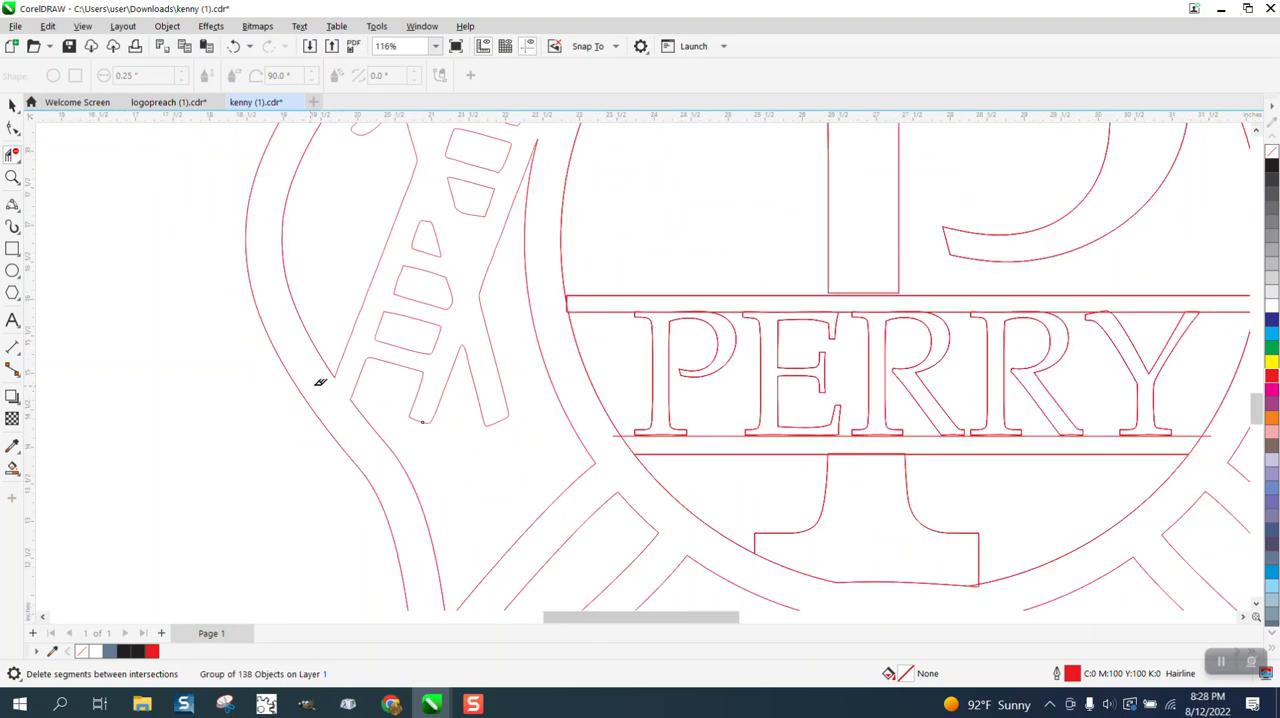
pyautogui.click(12, 177)
pyautogui.rightClick(447, 305)
pyautogui.moveTo(575, 455); pyautogui.dragTo(868, 578)
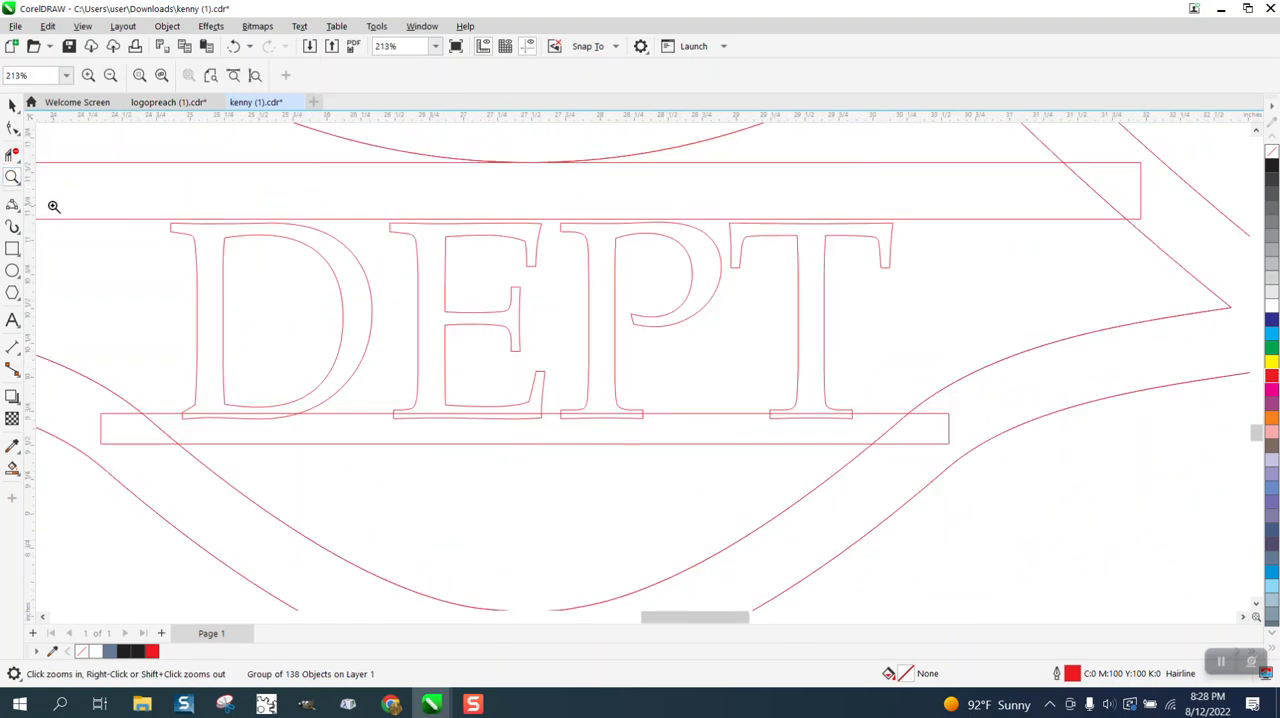
pyautogui.click(12, 105)
pyautogui.scroll(-2, 553, 354)
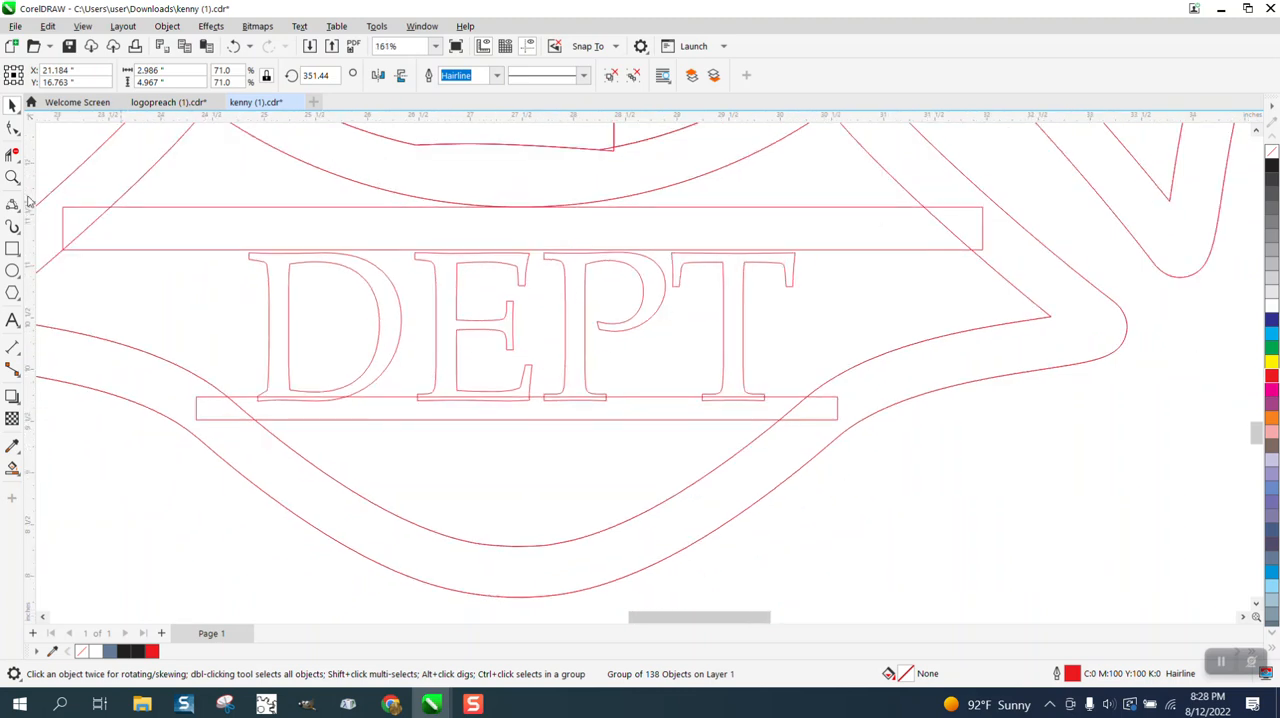
pyautogui.click(12, 153)
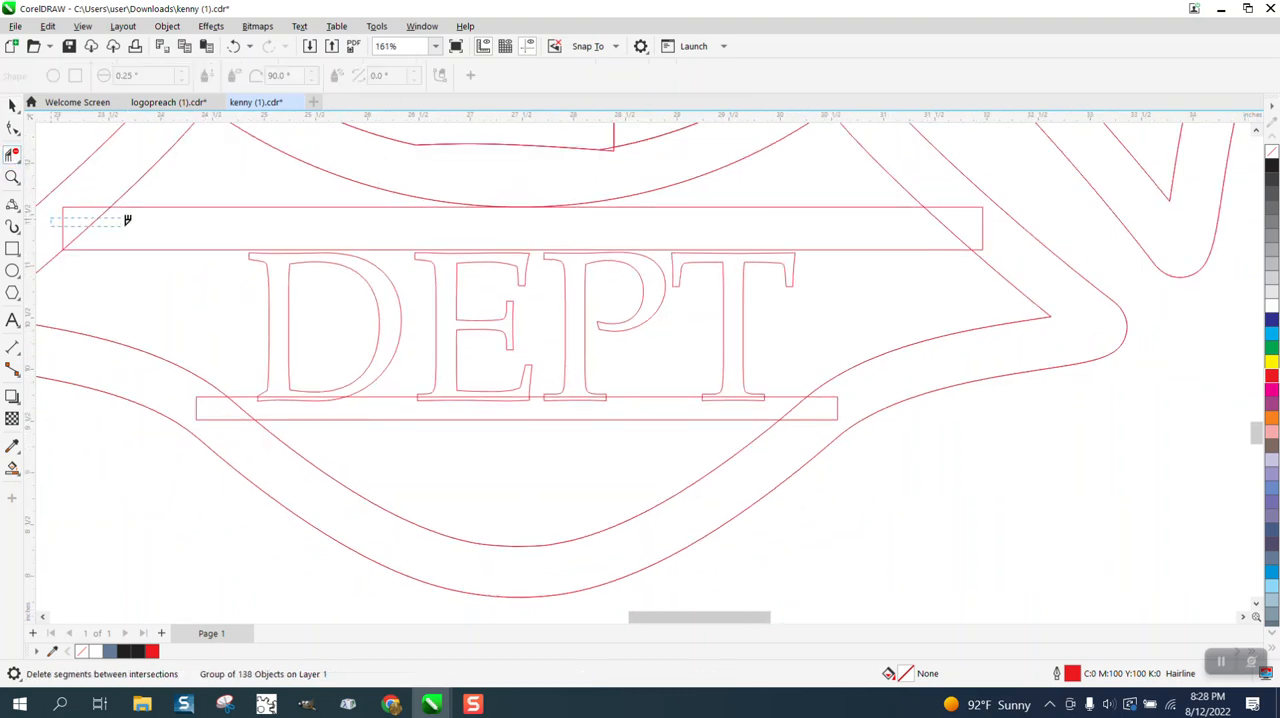
pyautogui.moveTo(127, 220); pyautogui.dragTo(143, 224)
pyautogui.moveTo(926, 228); pyautogui.dragTo(1003, 230)
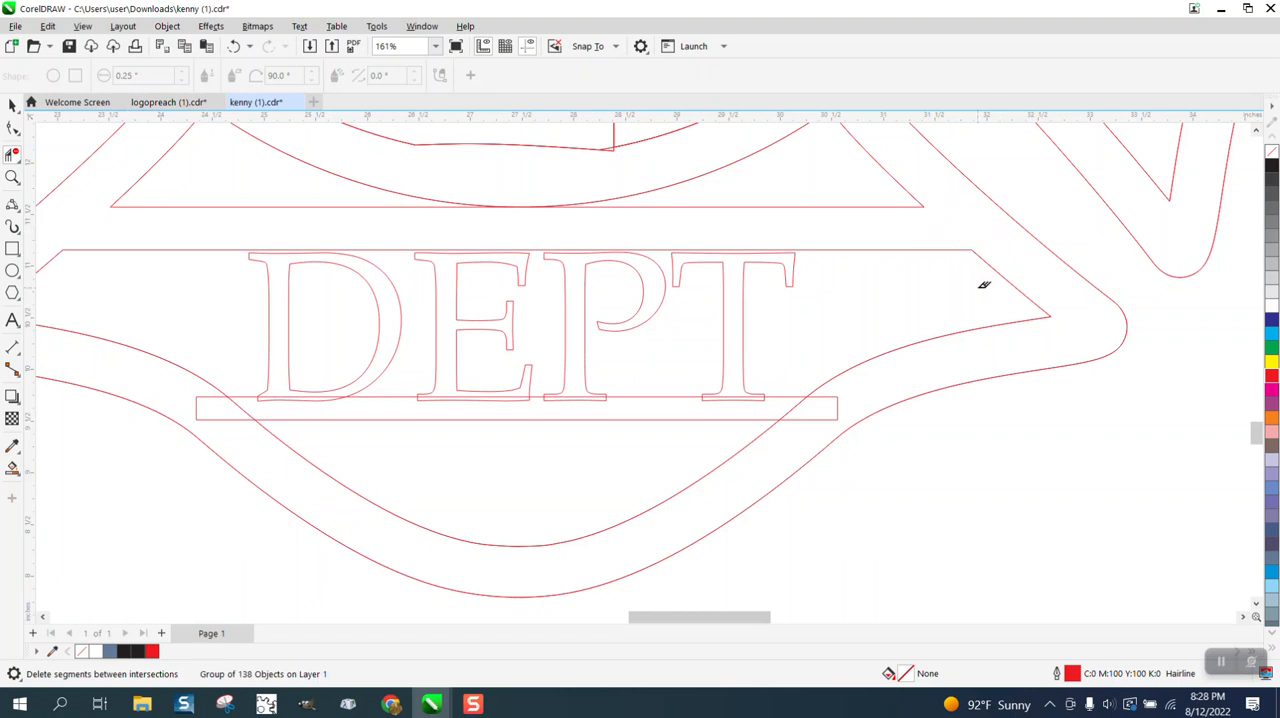
# Trim both ends of the narrow bar beneath DEPT and the frame segments crossing it so the bar joins the frame.
pyautogui.click(830, 405)
pyautogui.click(795, 406)
pyautogui.click(240, 406)
pyautogui.click(208, 402)
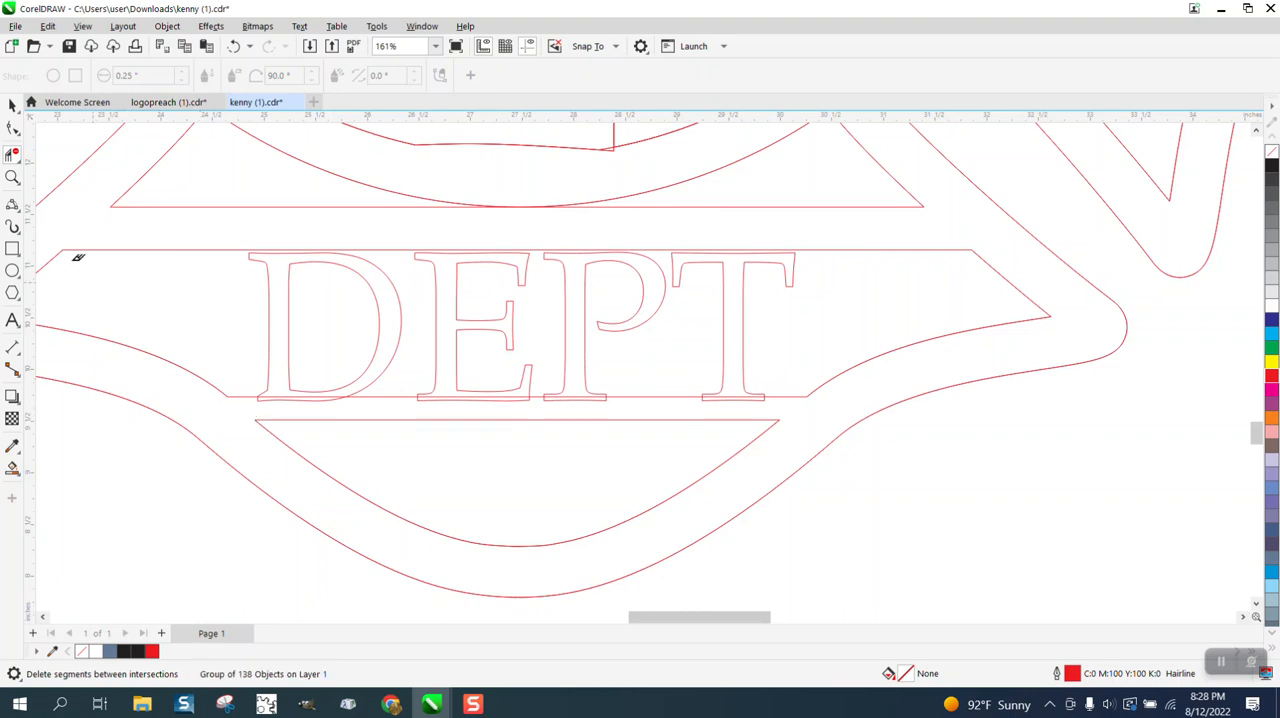
# Pull the duplicate emblem frame curve off the original outline and delete it.
pyautogui.click(12, 105)
pyautogui.click(48, 478)
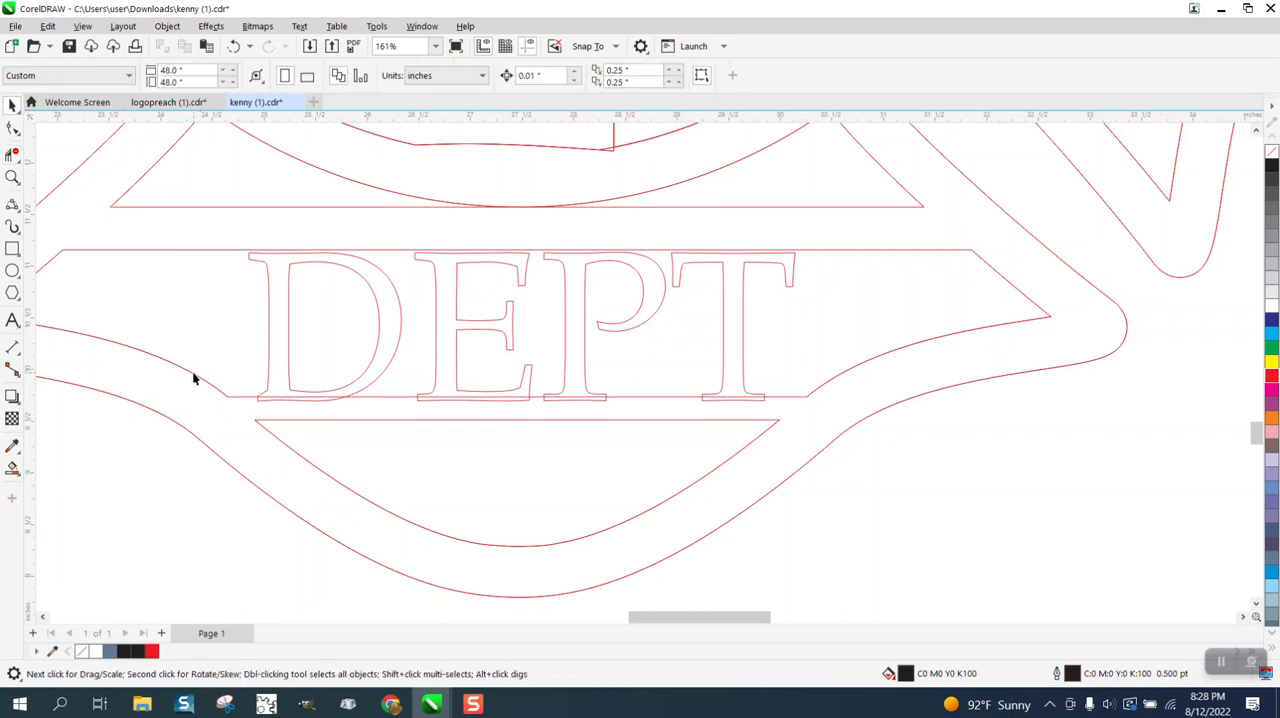
pyautogui.moveTo(194, 378); pyautogui.dragTo(180, 431)
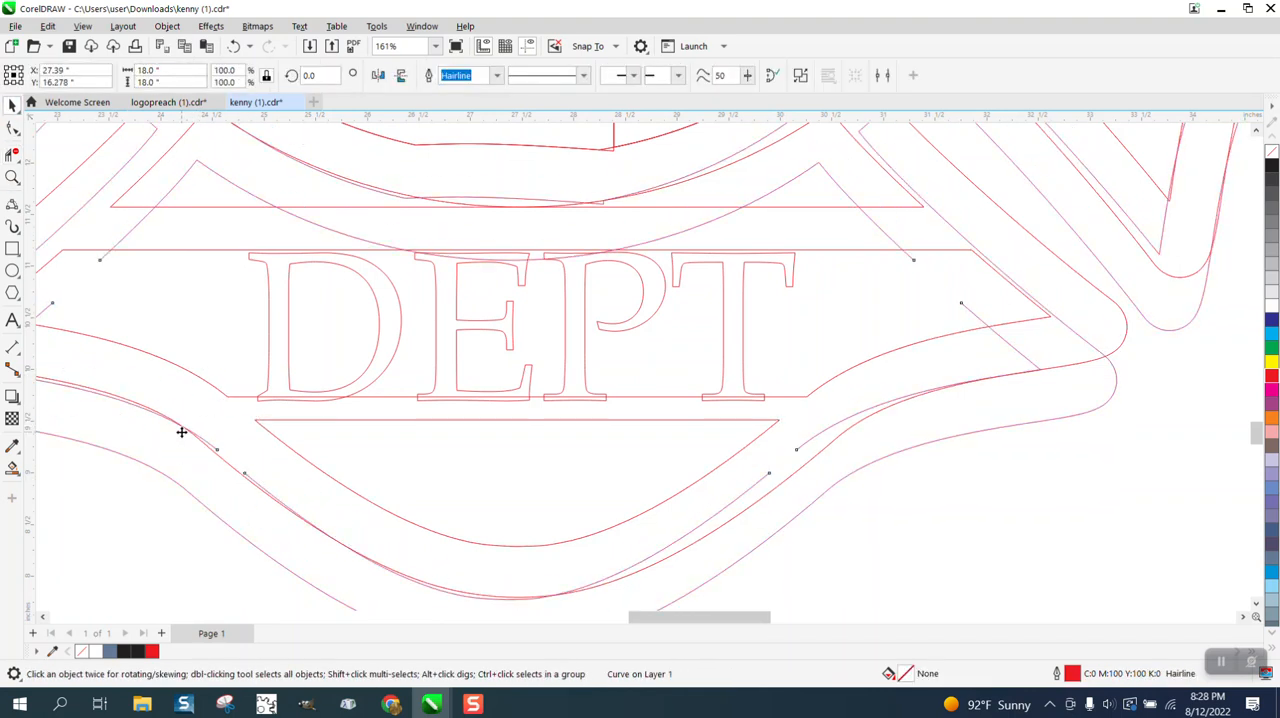
pyautogui.scroll(-3, 181, 431)
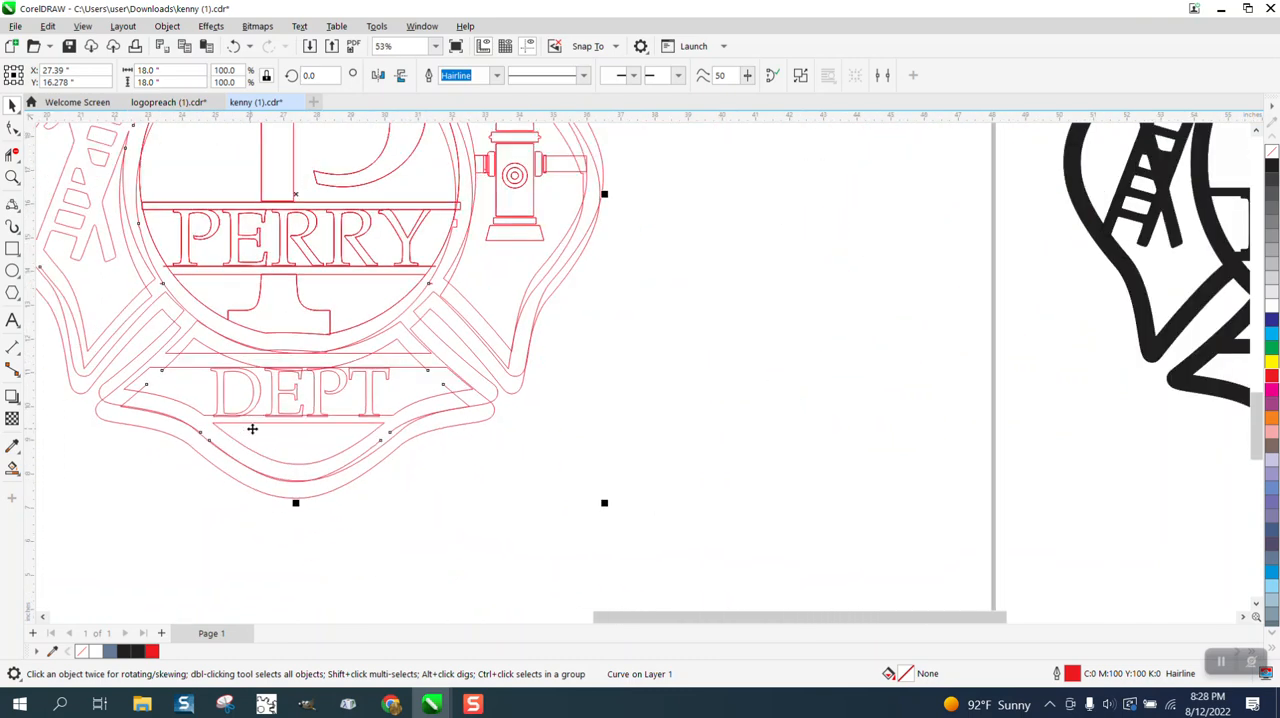
pyautogui.press('Delete')
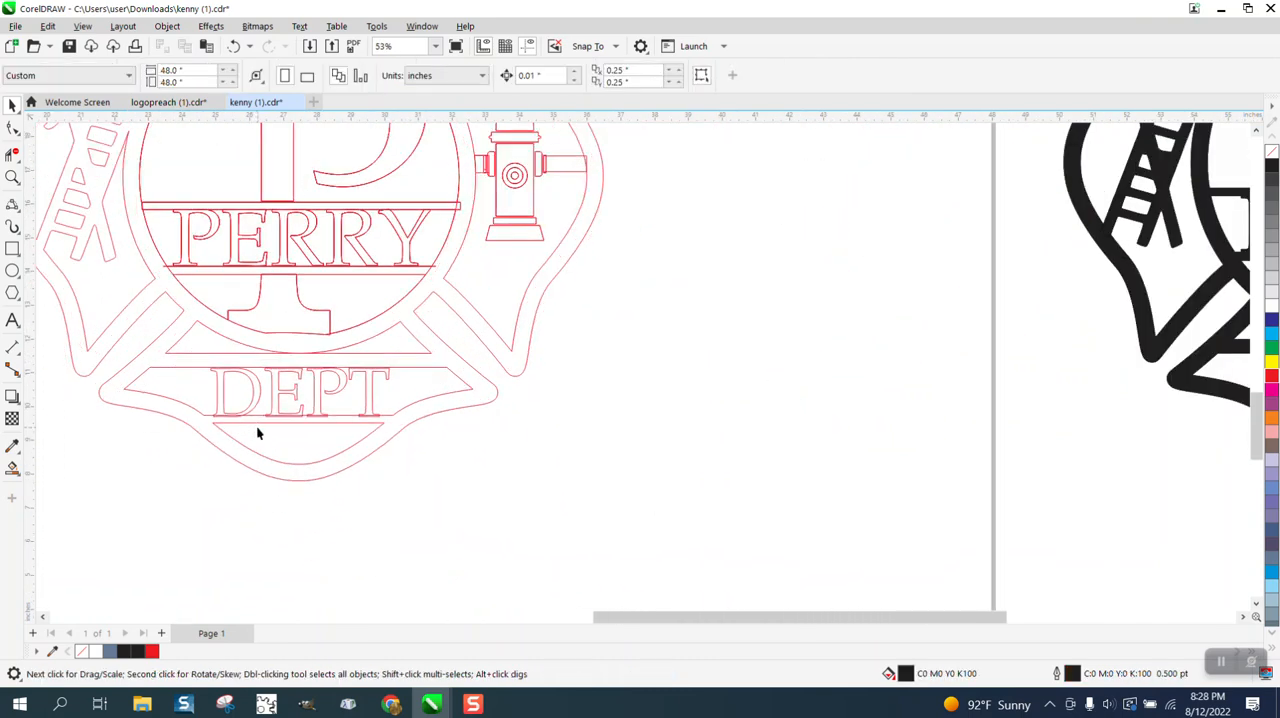
# Set the horizontal and vertical duplicate distances to 0 inches.
pyautogui.scroll(-1, 257, 432)
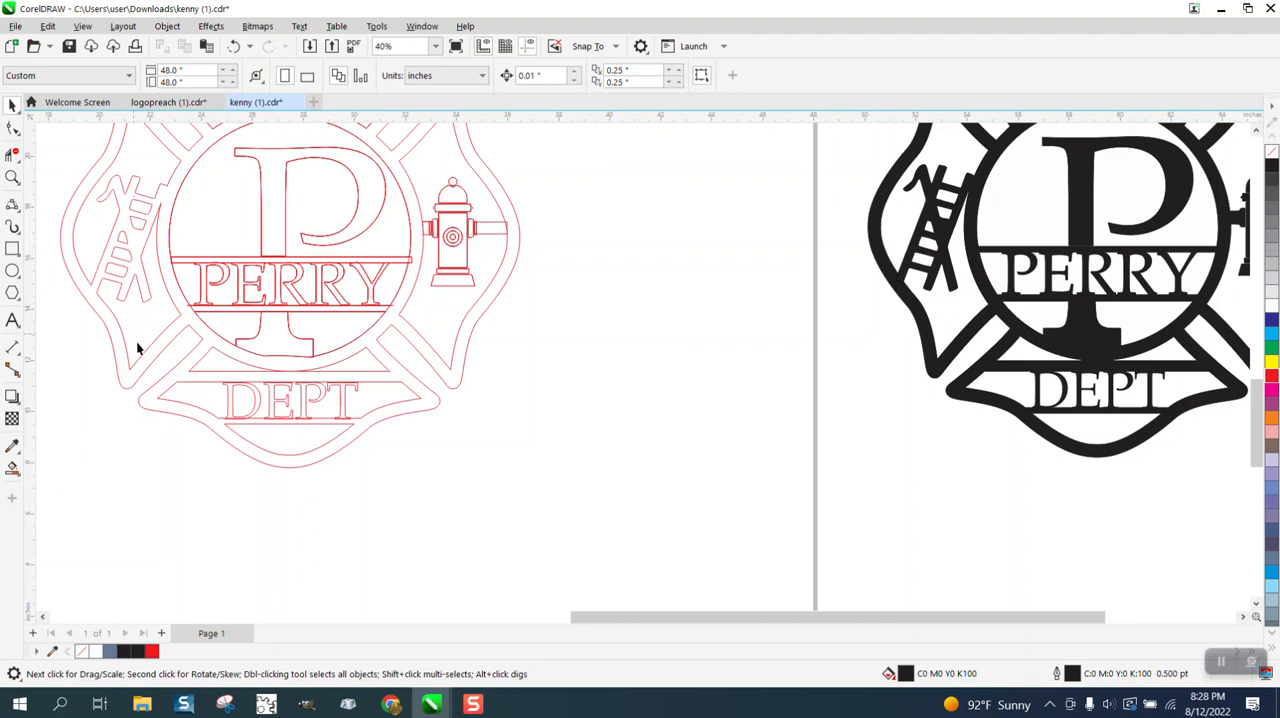
pyautogui.click(12, 178)
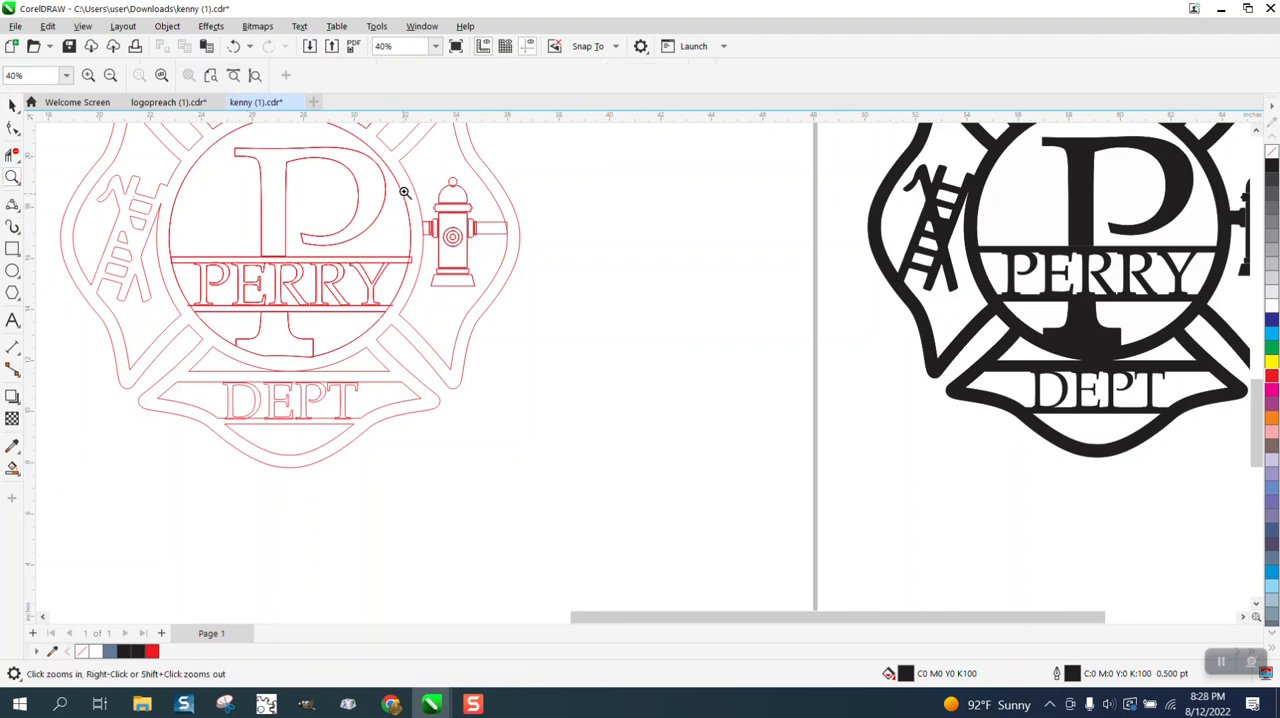
pyautogui.moveTo(411, 175); pyautogui.dragTo(607, 347)
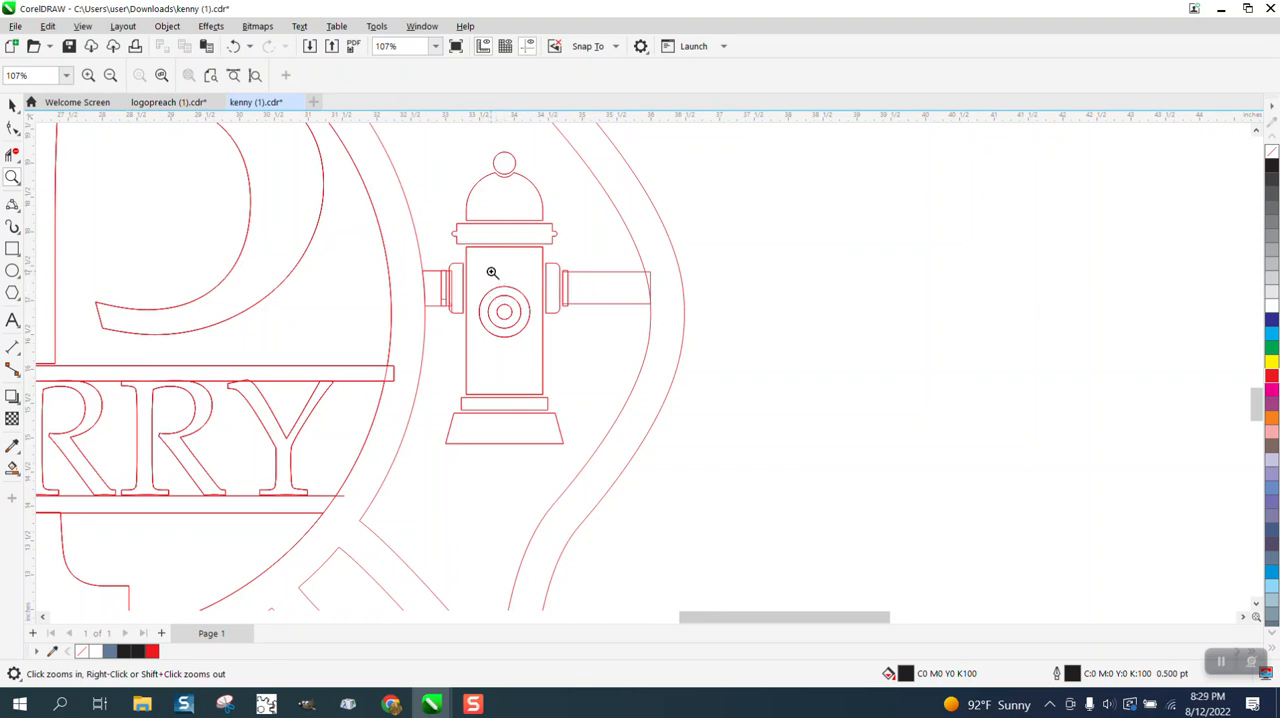
pyautogui.click(12, 105)
pyautogui.scroll(-1, 465, 293)
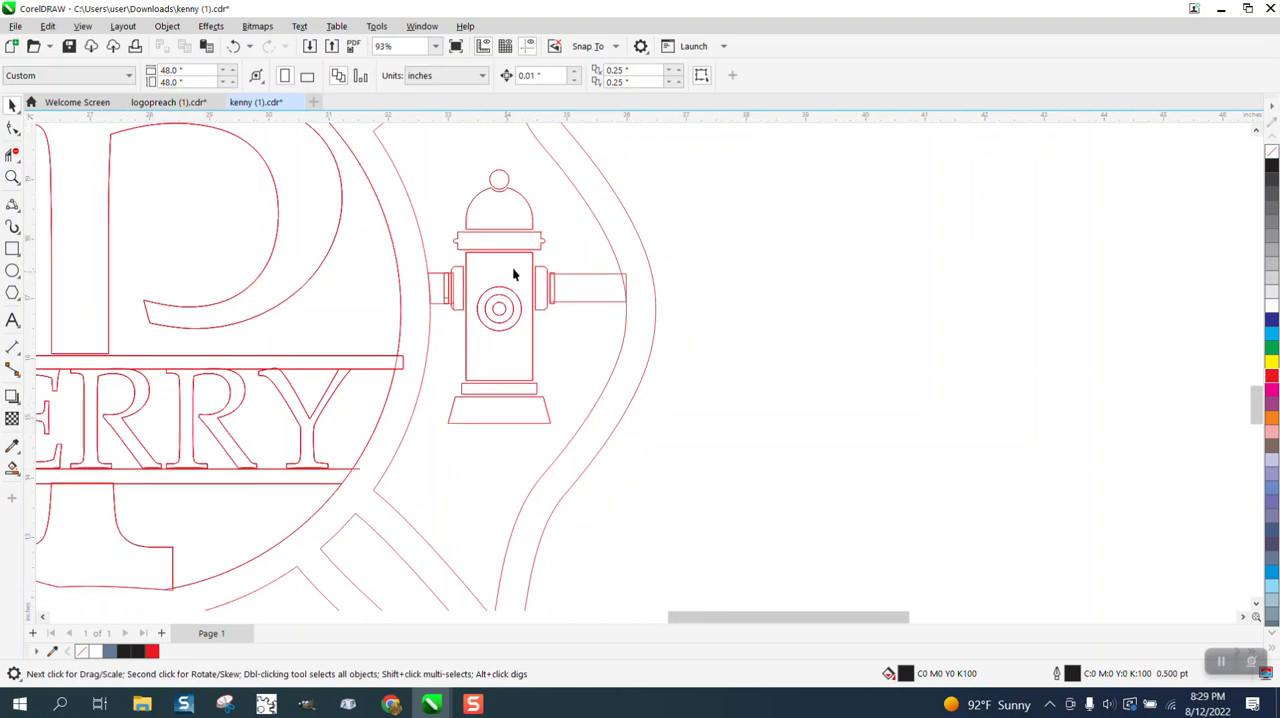
pyautogui.moveTo(559, 497); pyautogui.dragTo(418, 486)
pyautogui.click(810, 341)
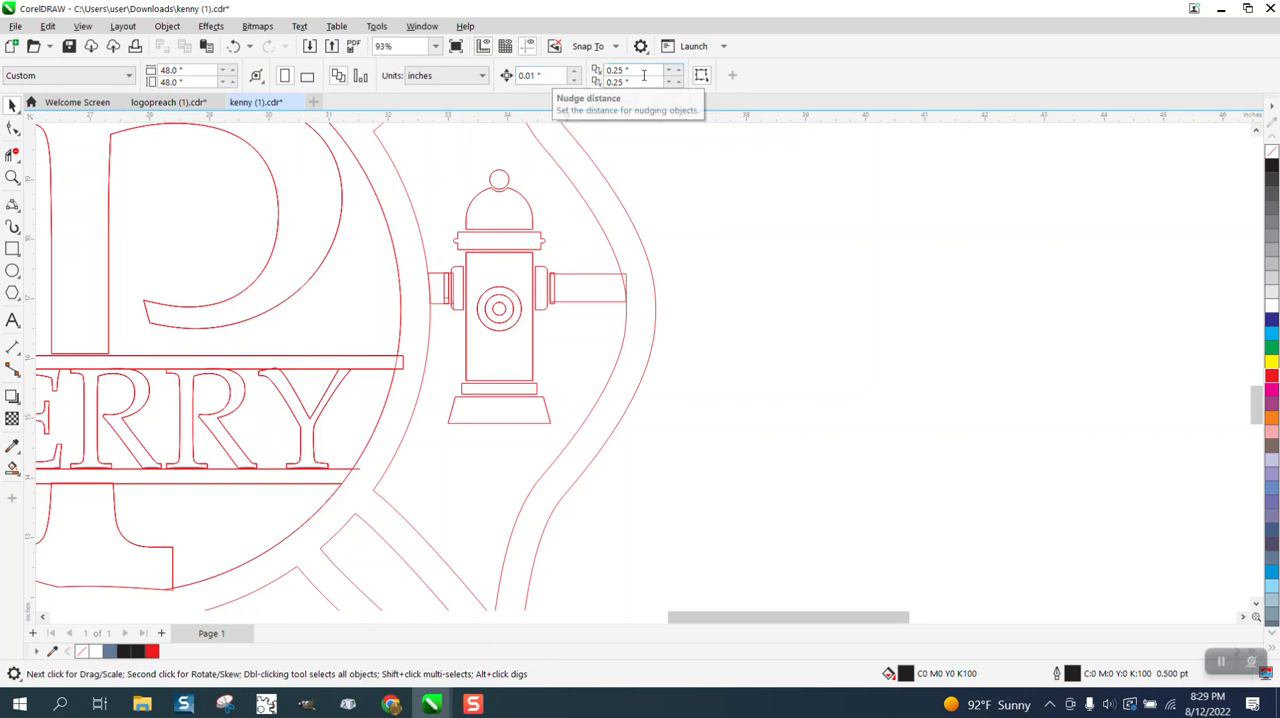
pyautogui.moveTo(661, 70); pyautogui.dragTo(612, 70)
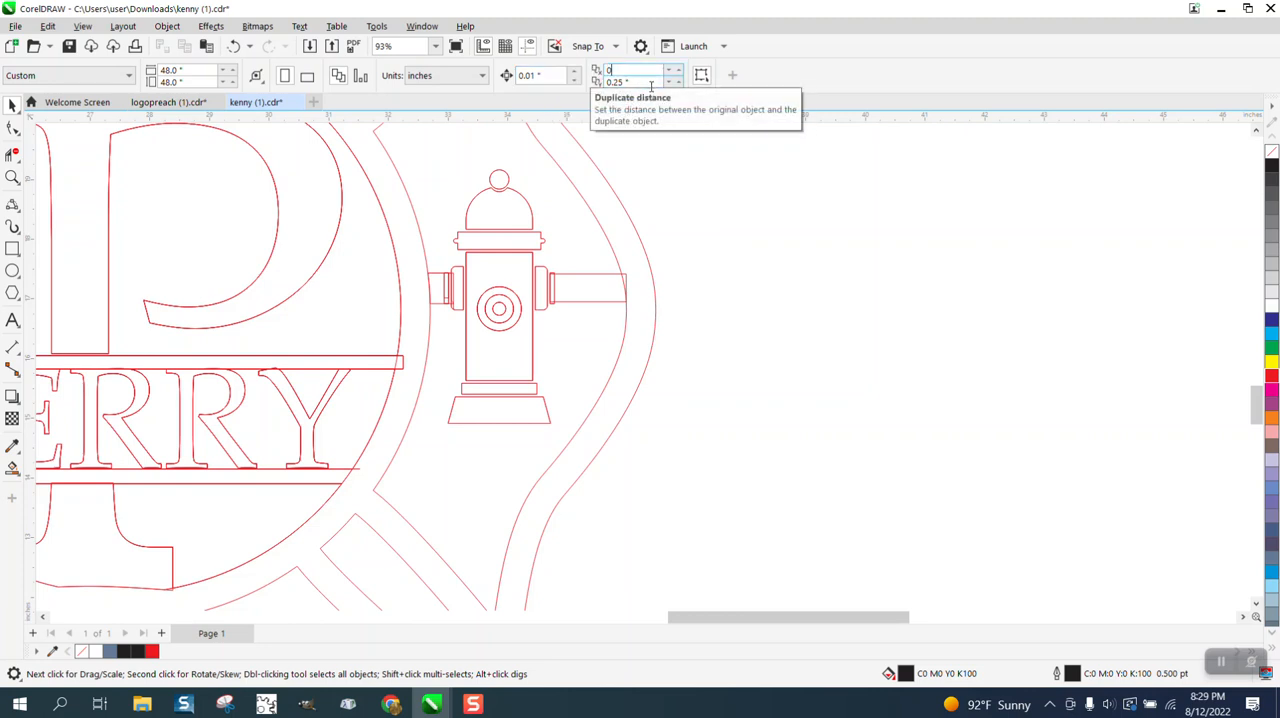
pyautogui.write('0')
pyautogui.press('Tab')
pyautogui.write('0')
pyautogui.press('Return')
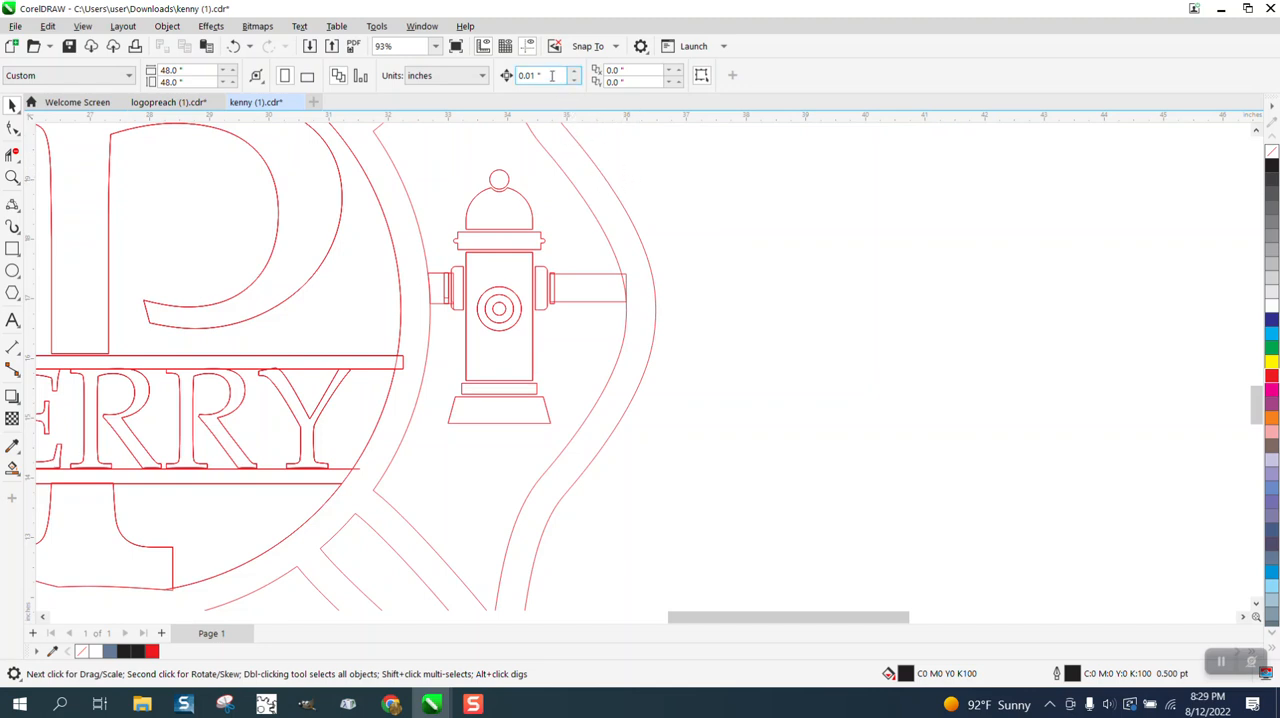
# Set the nudge distance to 5 inches and nudge the whole hydrant once to the right, out of the emblem.
pyautogui.moveTo(551, 75); pyautogui.dragTo(484, 78)
pyautogui.write('5')
pyautogui.press('Return')
pyautogui.moveTo(413, 455); pyautogui.dragTo(414, 455)
pyautogui.press('Right')
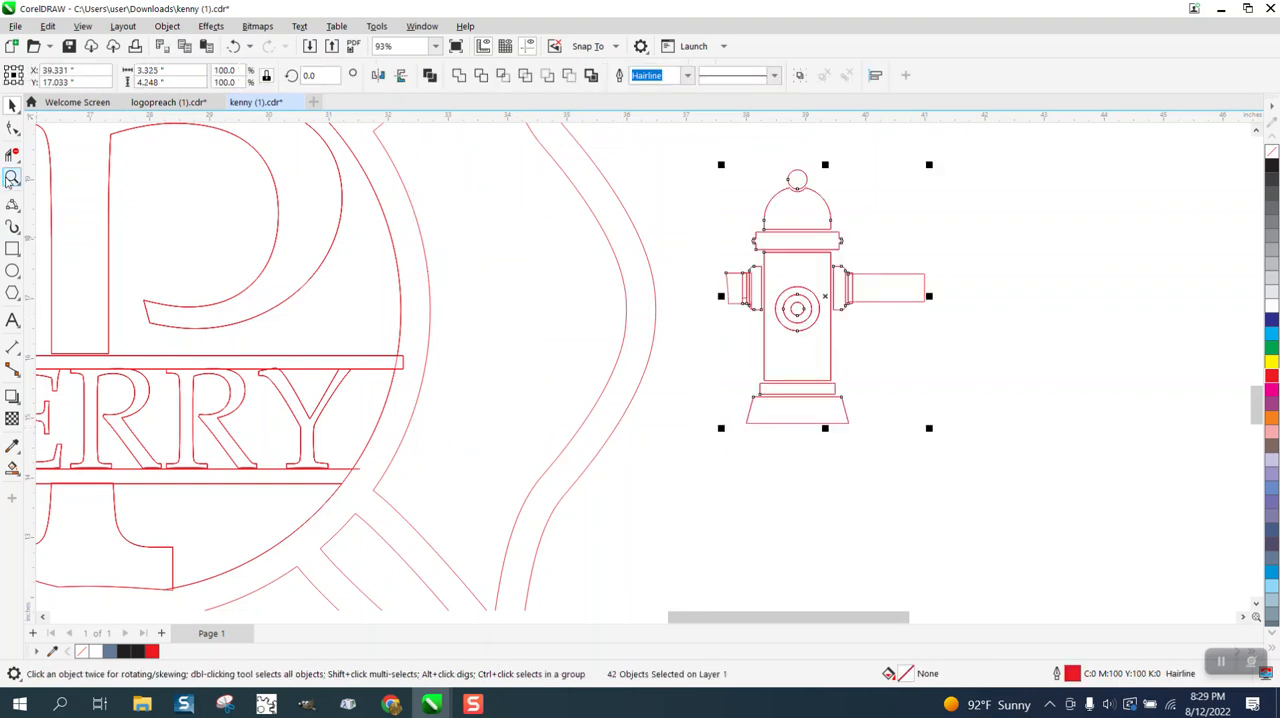
# Examine the separated hydrant's ball, dome and collar outlines up close.
pyautogui.click(12, 177)
pyautogui.moveTo(708, 154); pyautogui.dragTo(1058, 505)
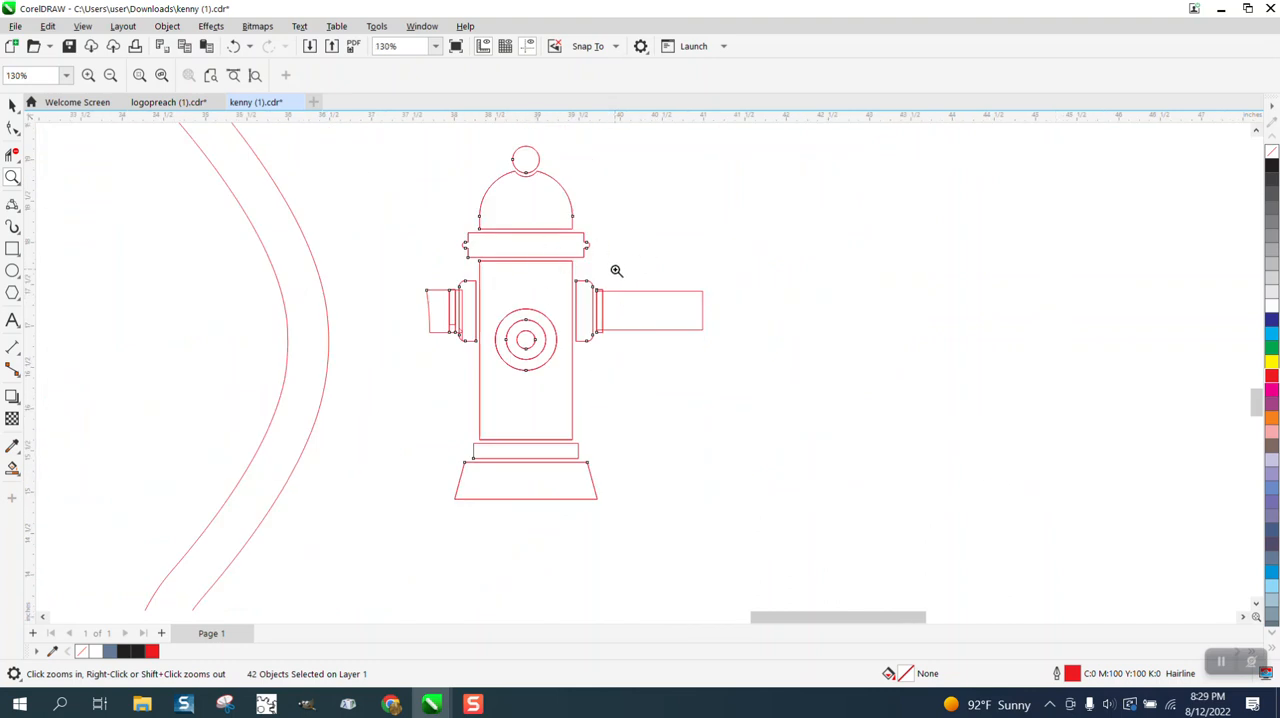
pyautogui.click(16, 109)
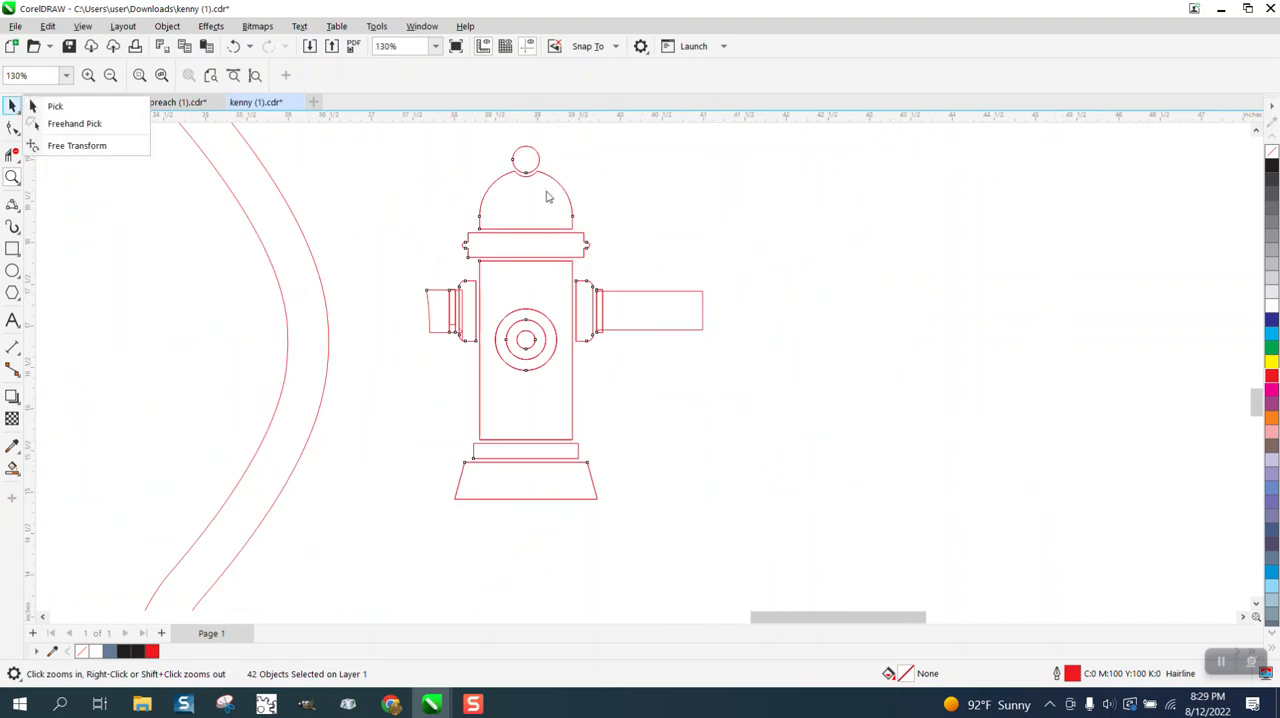
pyautogui.click(578, 195)
pyautogui.click(578, 195)
pyautogui.click(10, 107)
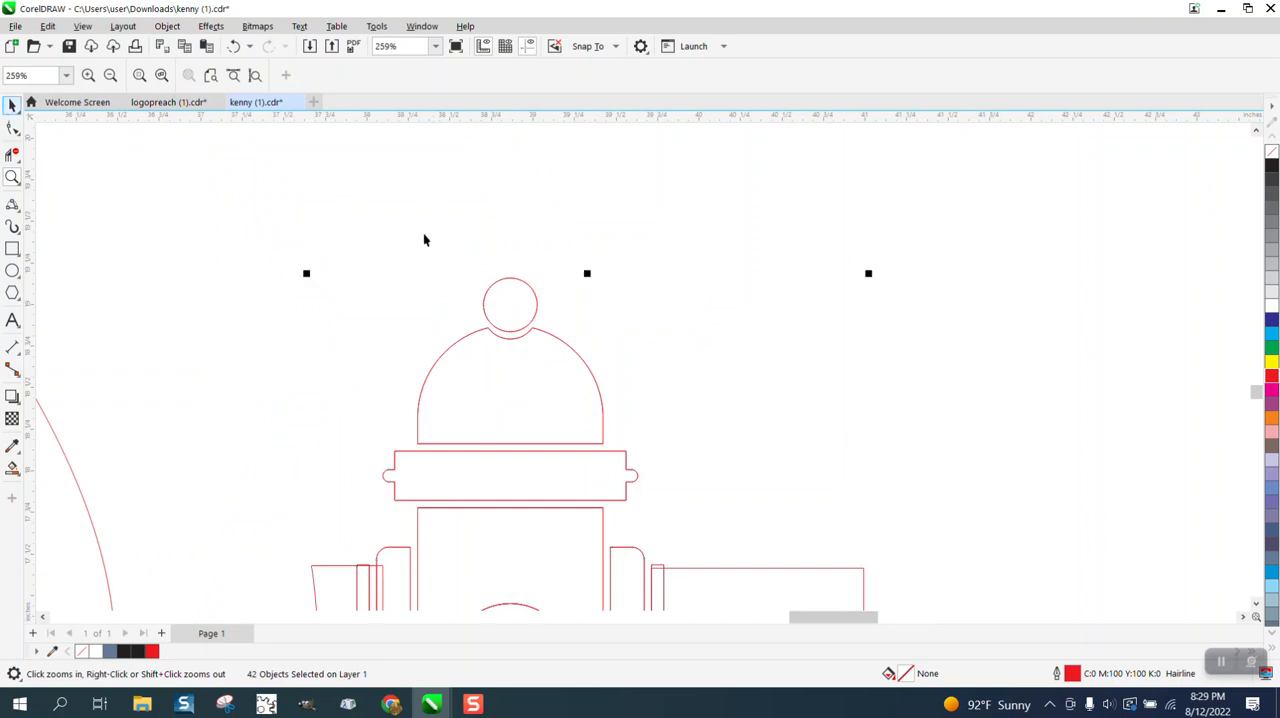
pyautogui.click(531, 289)
pyautogui.click(556, 253)
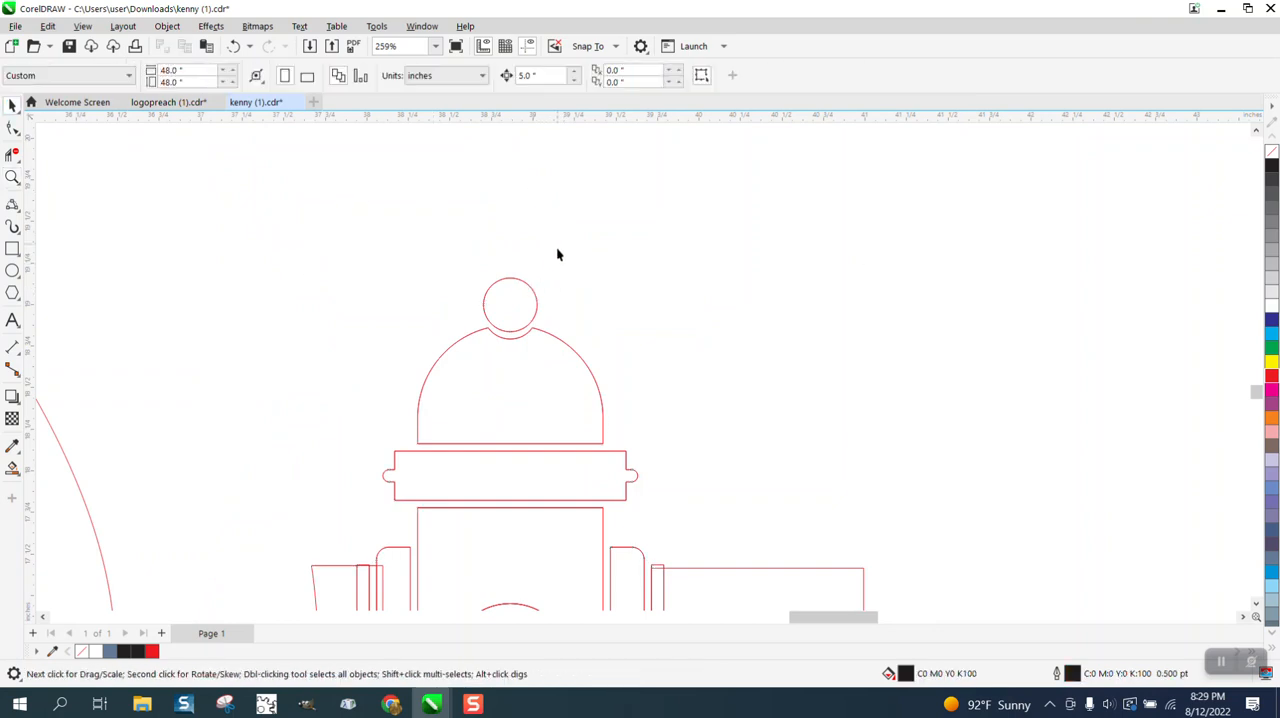
pyautogui.click(560, 344)
pyautogui.scroll(-3, 540, 263)
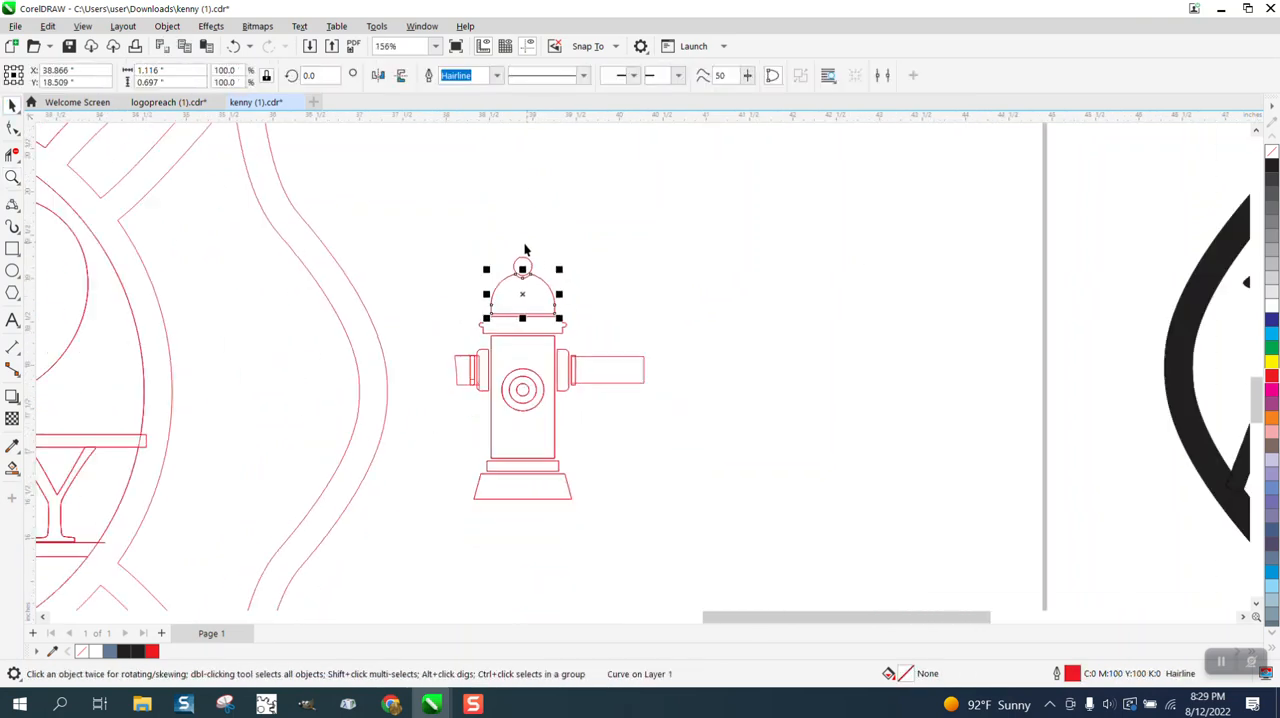
# Select all parts of the hydrant and group them.
pyautogui.moveTo(453, 228); pyautogui.dragTo(683, 510)
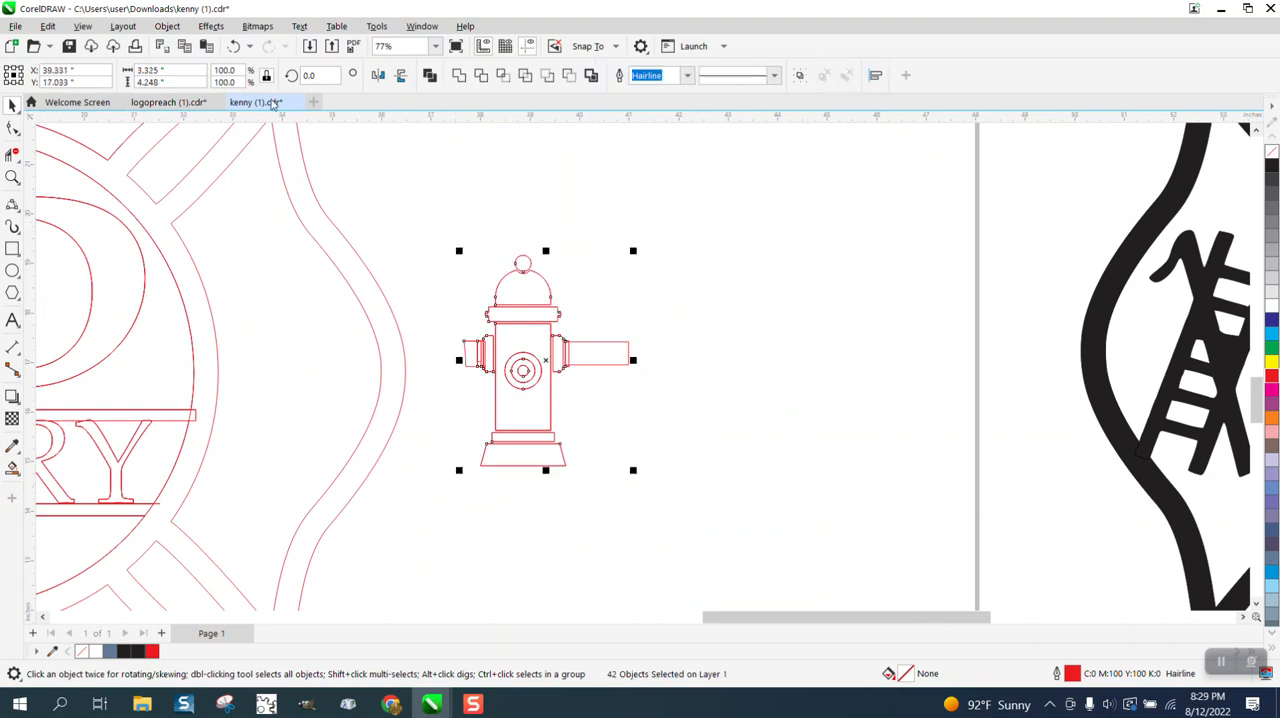
pyautogui.click(167, 26)
pyautogui.moveTo(195, 296)
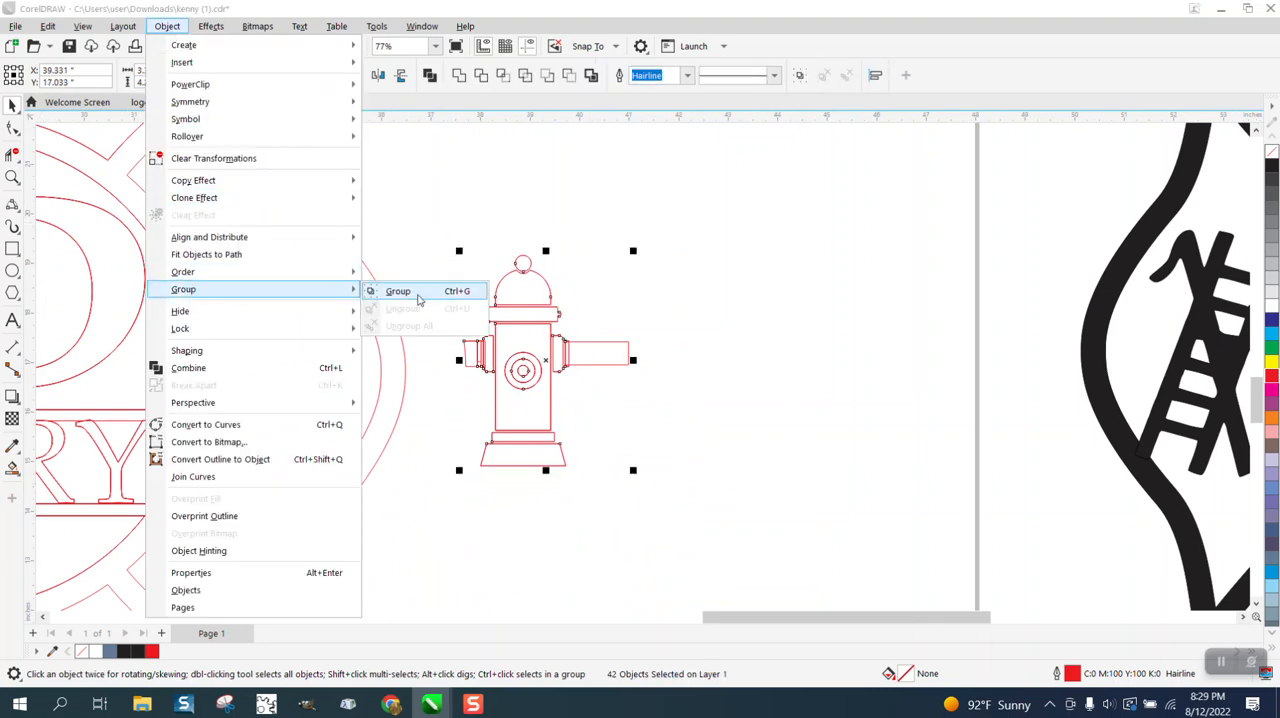
pyautogui.click(410, 294)
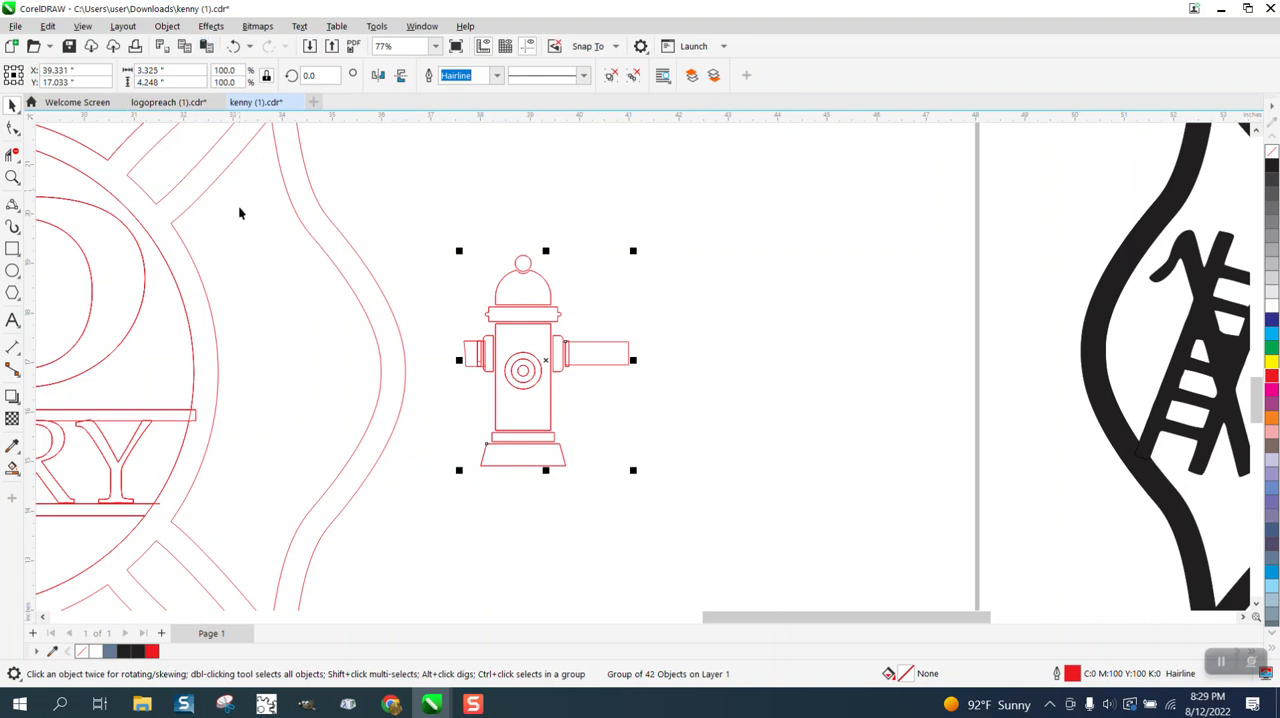
# Apply a one-step outside contour with a 0.1 inch offset to the hydrant group.
pyautogui.click(212, 28)
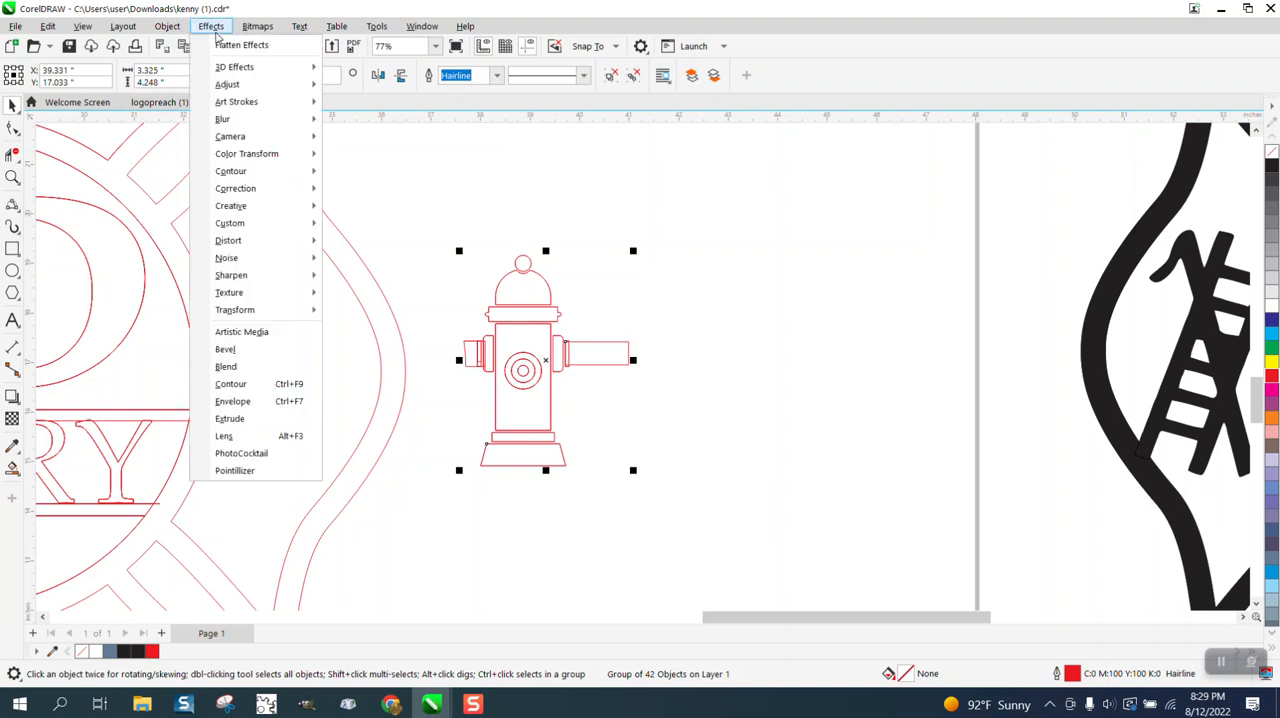
pyautogui.click(240, 384)
pyautogui.click(1059, 139)
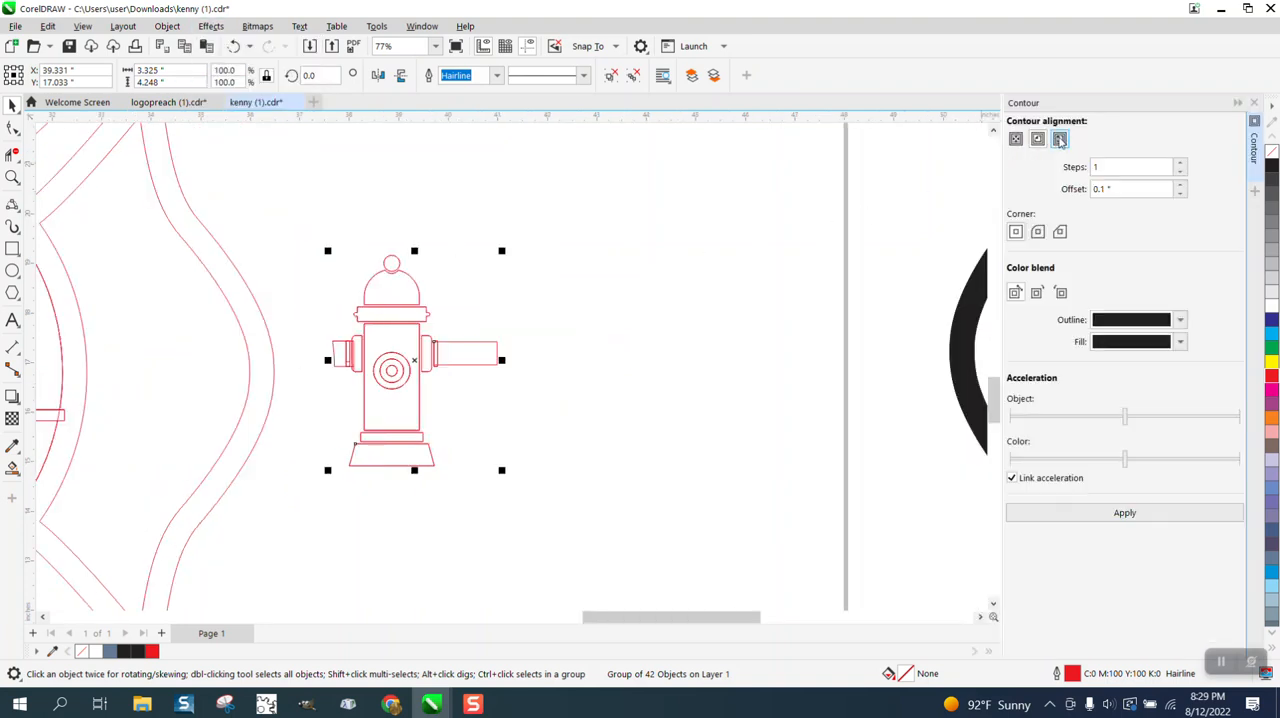
pyautogui.click(1125, 513)
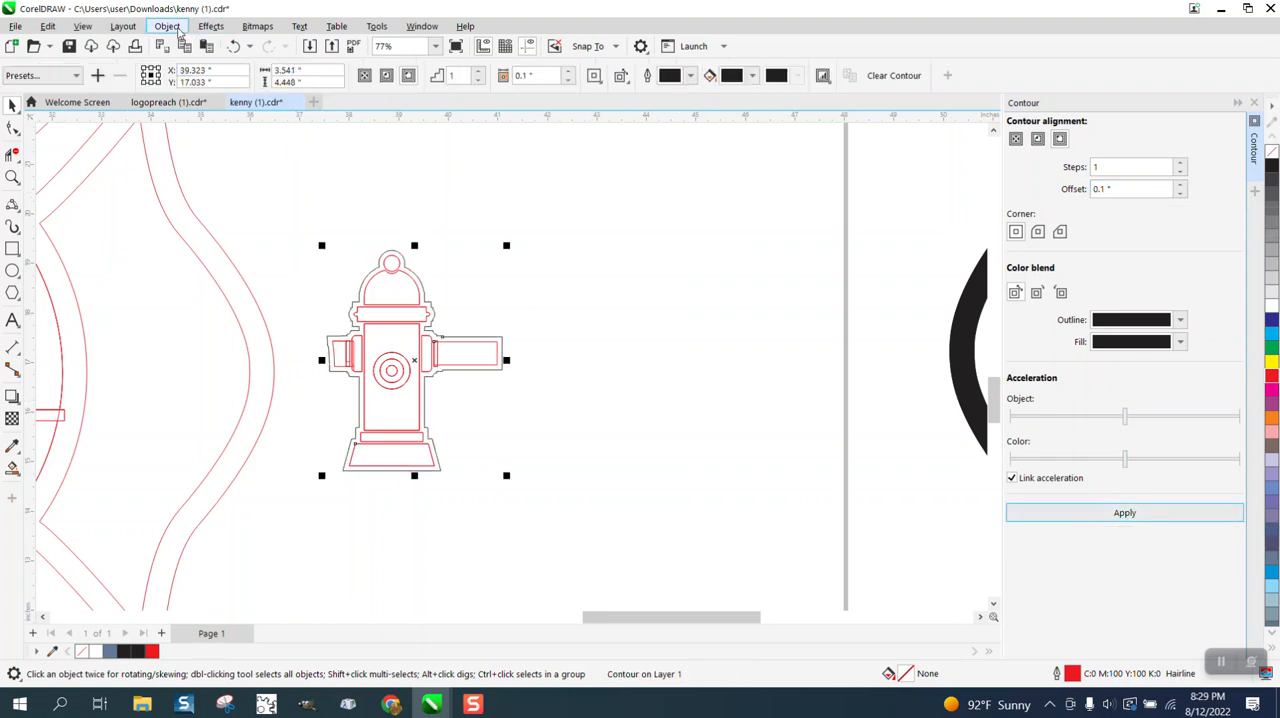
# Break the contour apart from the hydrant and nudge only the contour outline 5 inches left, back into the emblem.
pyautogui.click(167, 26)
pyautogui.click(221, 388)
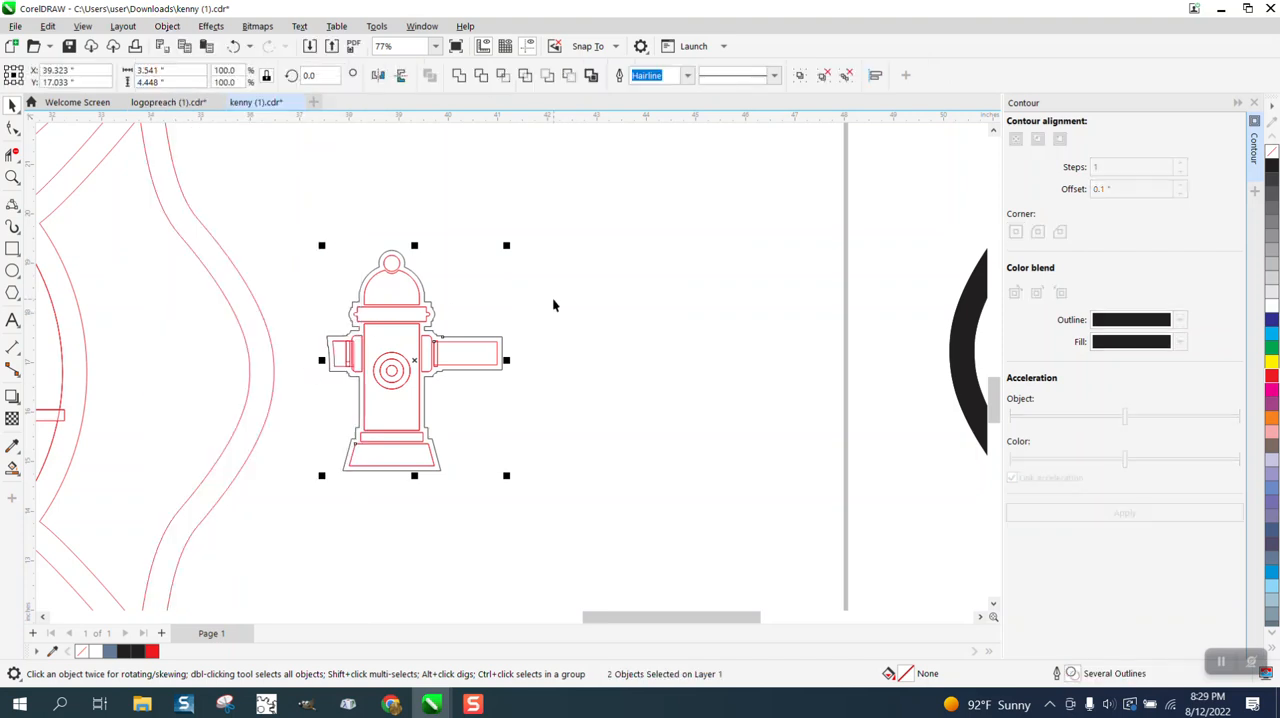
pyautogui.click(552, 297)
pyautogui.click(432, 305)
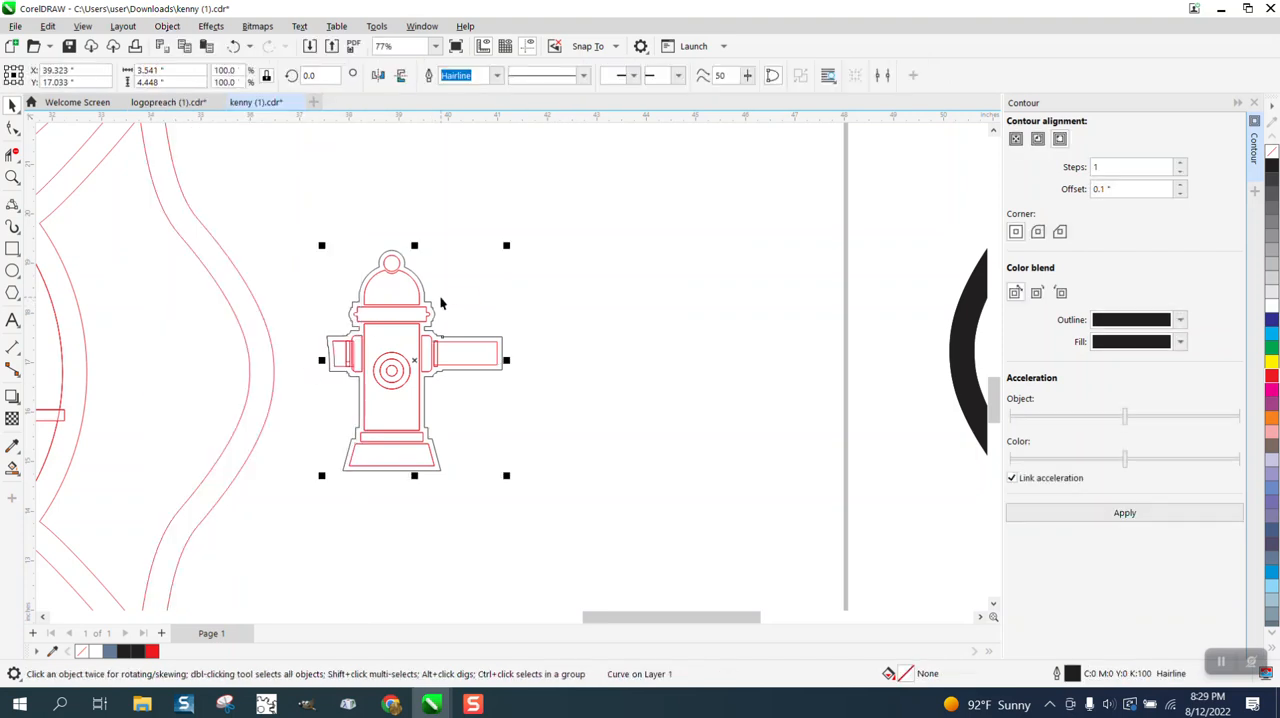
pyautogui.press('Left')
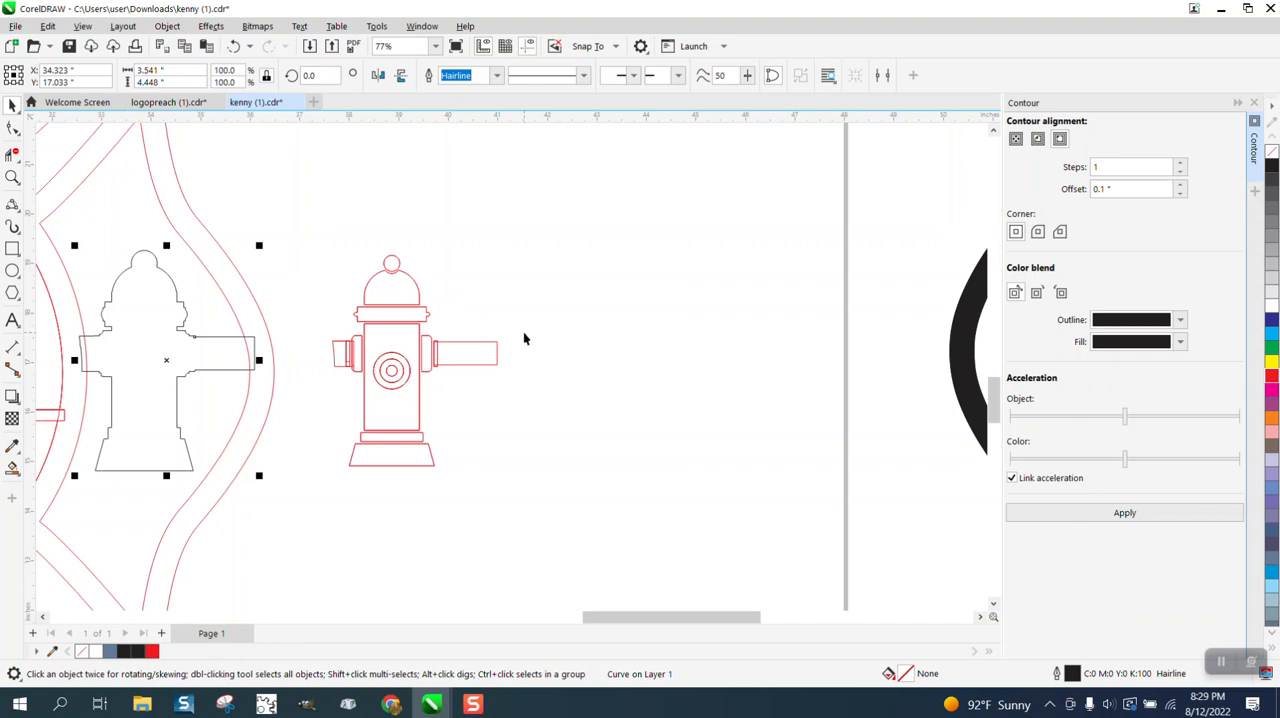
# Trim the overlapping segments at both arms of the hydrant contour so they merge into the central ring and the frame.
pyautogui.click(13, 177)
pyautogui.moveTo(87, 221); pyautogui.dragTo(391, 444)
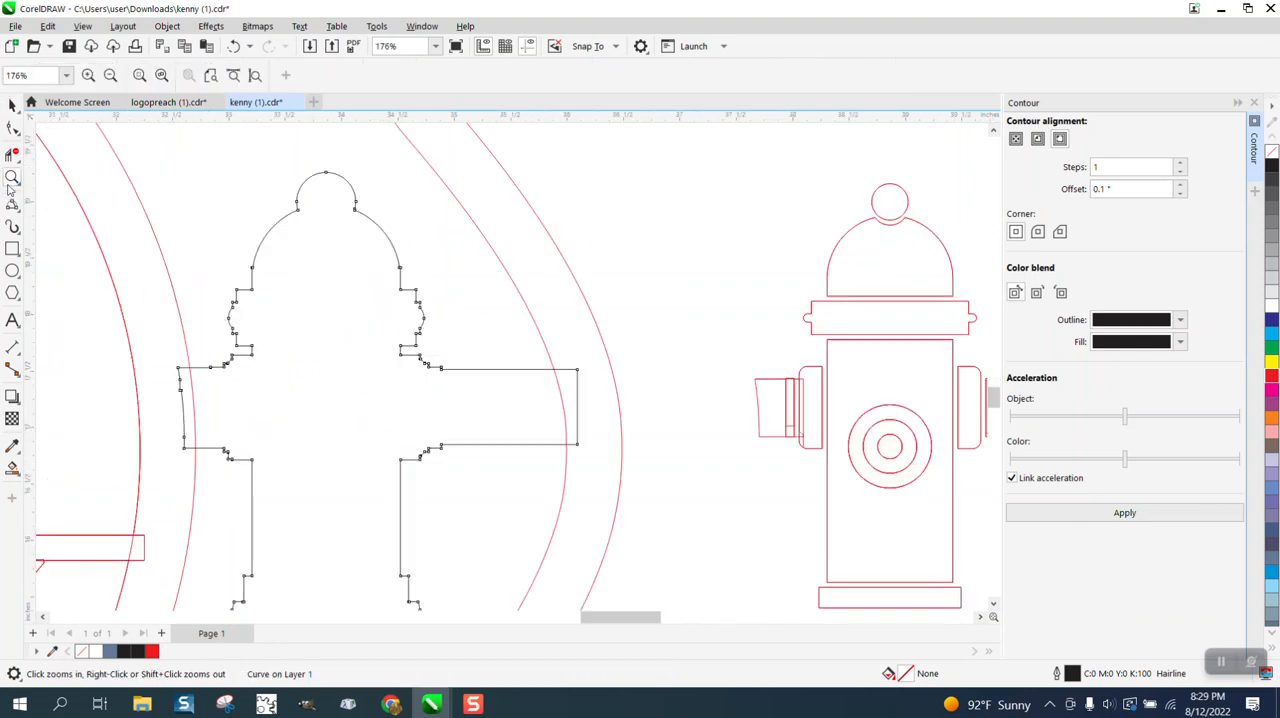
pyautogui.click(13, 153)
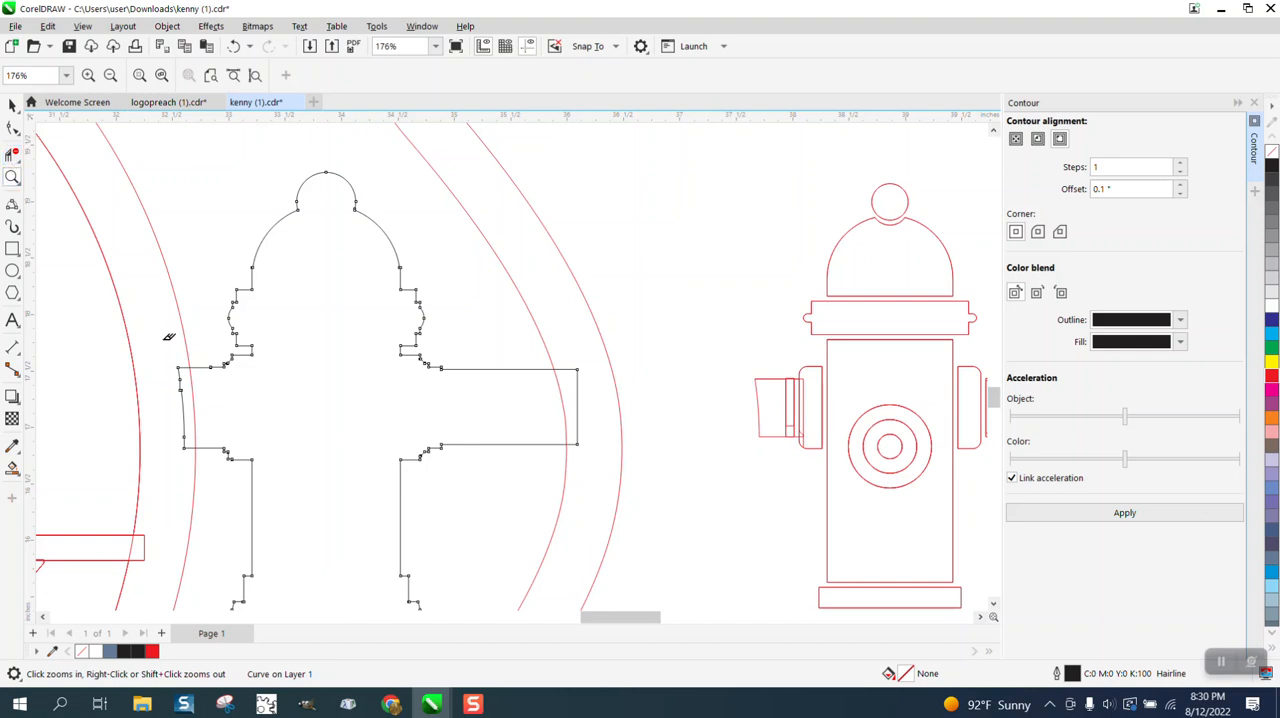
pyautogui.click(178, 390)
pyautogui.click(577, 403)
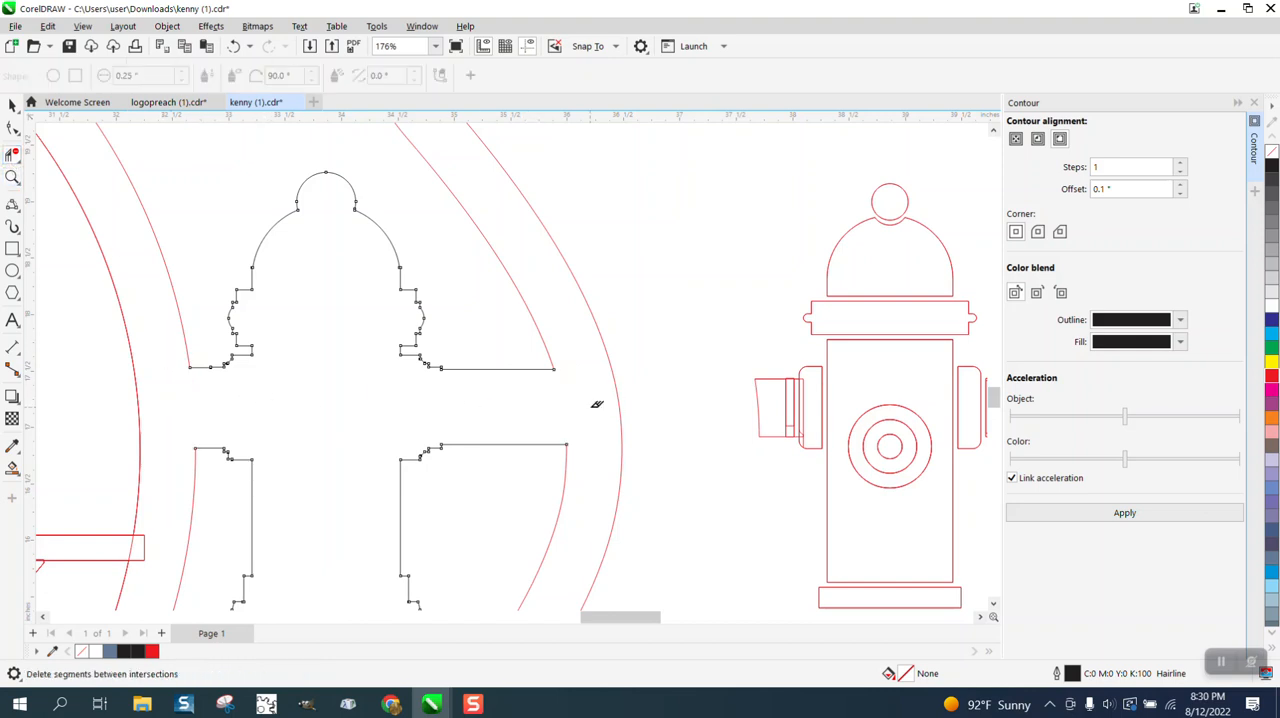
# Delete the nodes forming the rounded bumps on both sides of the hydrant contour's collar to leave straight edges.
pyautogui.scroll(-1, 480, 387)
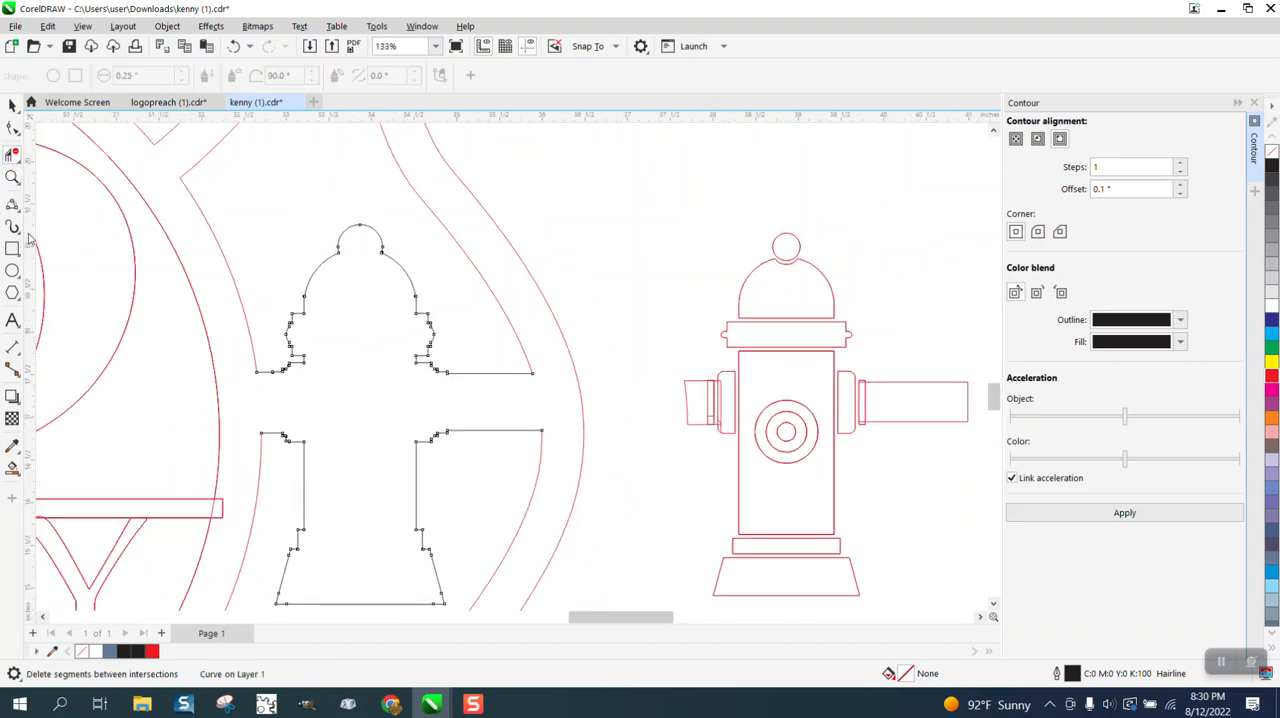
pyautogui.click(12, 177)
pyautogui.moveTo(369, 363); pyautogui.dragTo(513, 403)
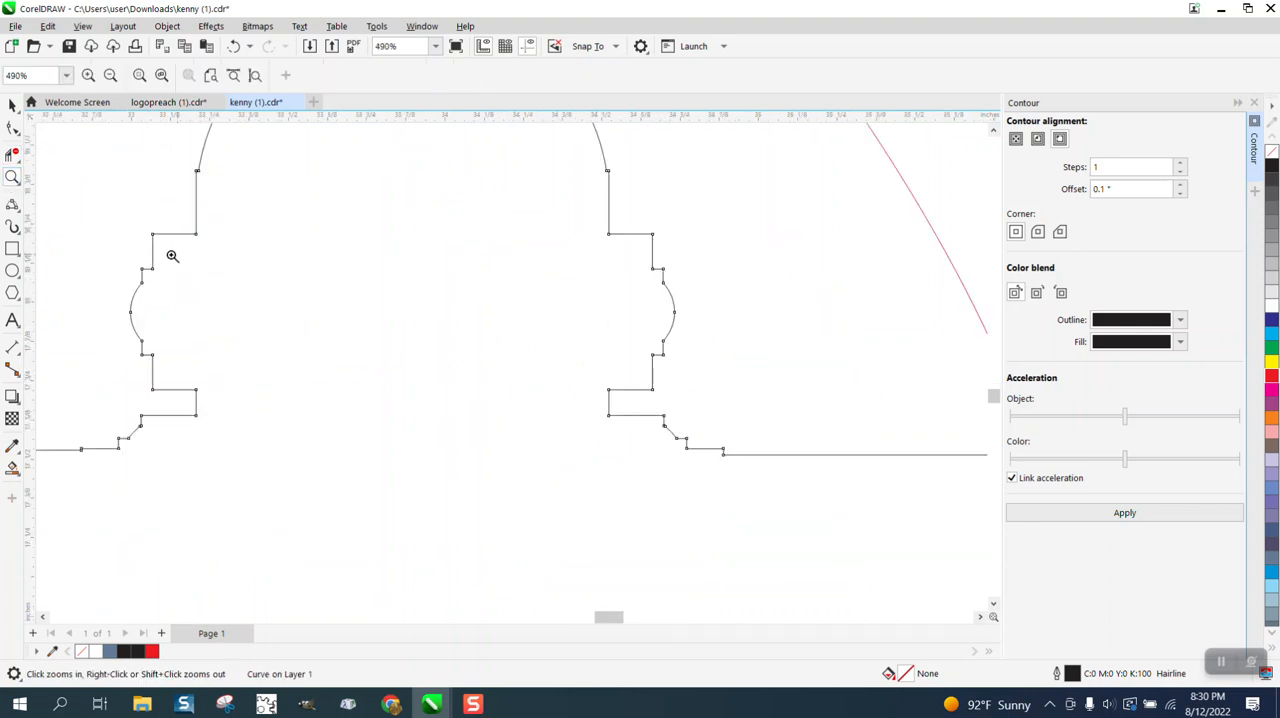
pyautogui.click(12, 127)
pyautogui.moveTo(107, 262); pyautogui.dragTo(193, 368)
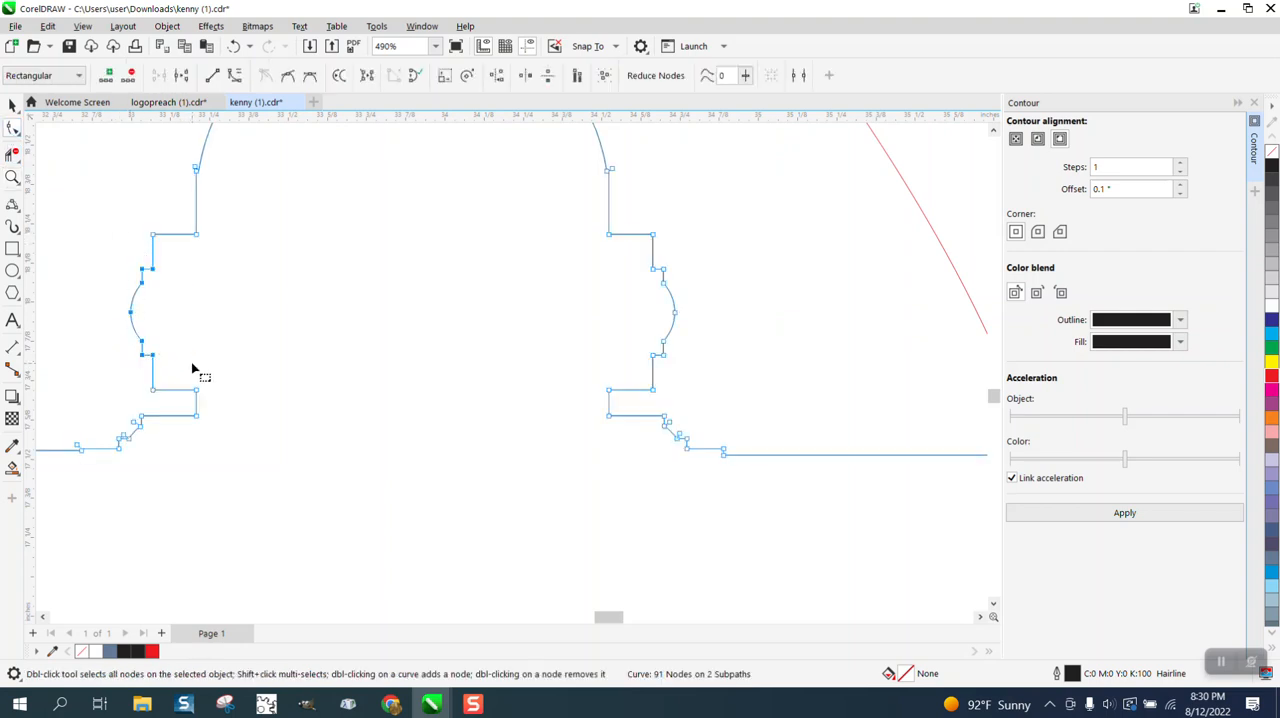
pyautogui.press('Delete')
pyautogui.moveTo(609, 268); pyautogui.dragTo(731, 374)
pyautogui.press('Delete')
# Delete the extra nodes at the right base of the contour's dome so the curve runs directly to the collar.
pyautogui.scroll(-2, 630, 320)
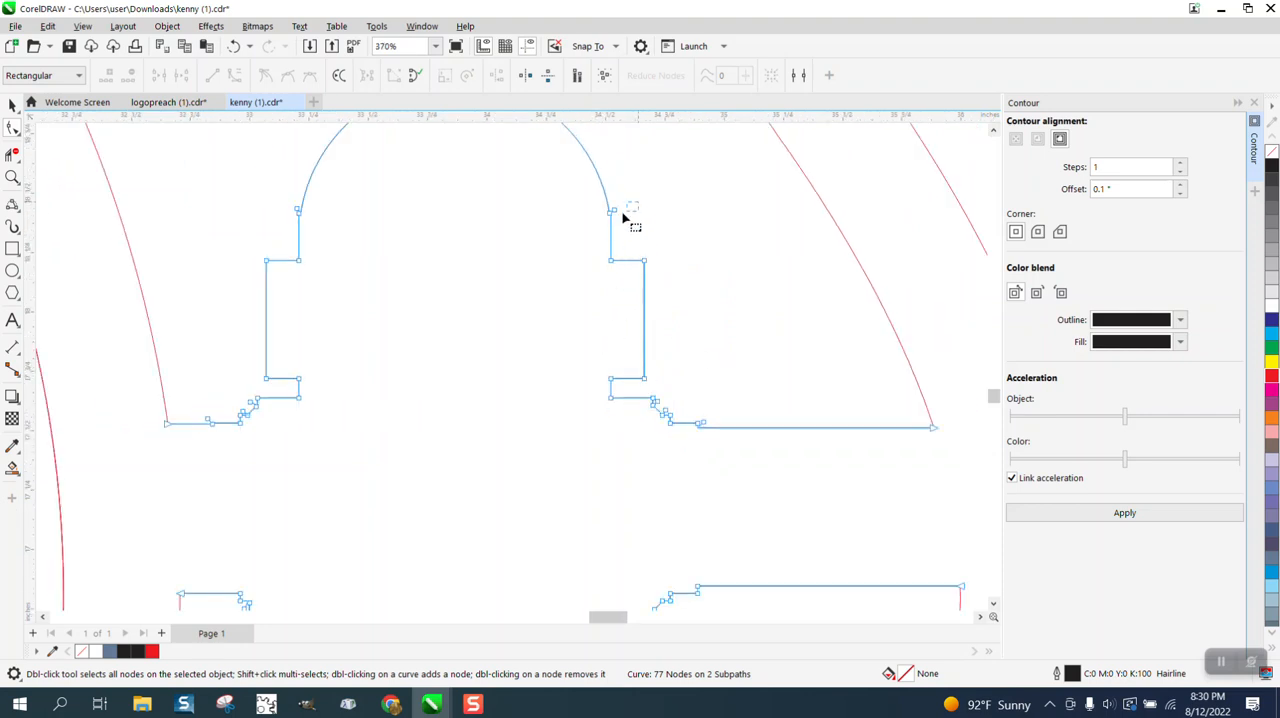
pyautogui.moveTo(622, 216); pyautogui.dragTo(594, 234)
pyautogui.press('Delete')
pyautogui.scroll(-1, 571, 249)
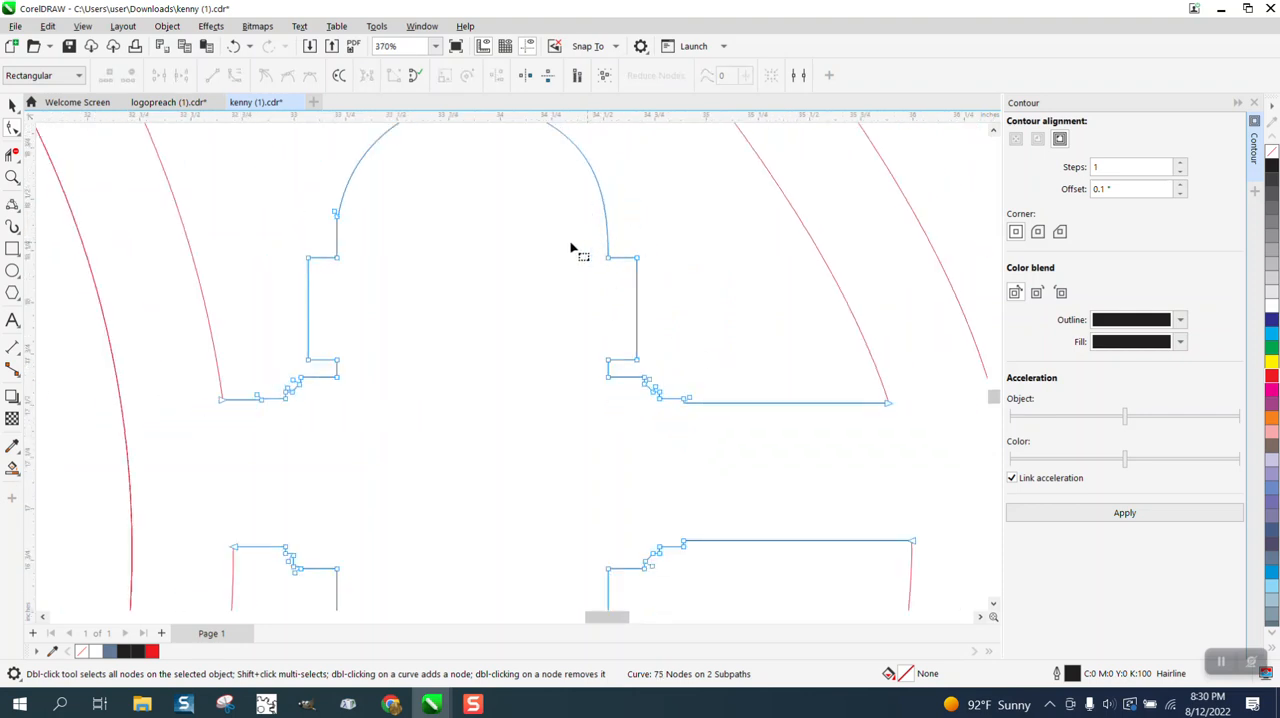
# Delete the extra nodes at the left base of the contour's dome so the curve runs directly to the collar.
pyautogui.moveTo(308, 183); pyautogui.dragTo(389, 231)
pyautogui.press('Delete')
pyautogui.scroll(-3, 449, 287)
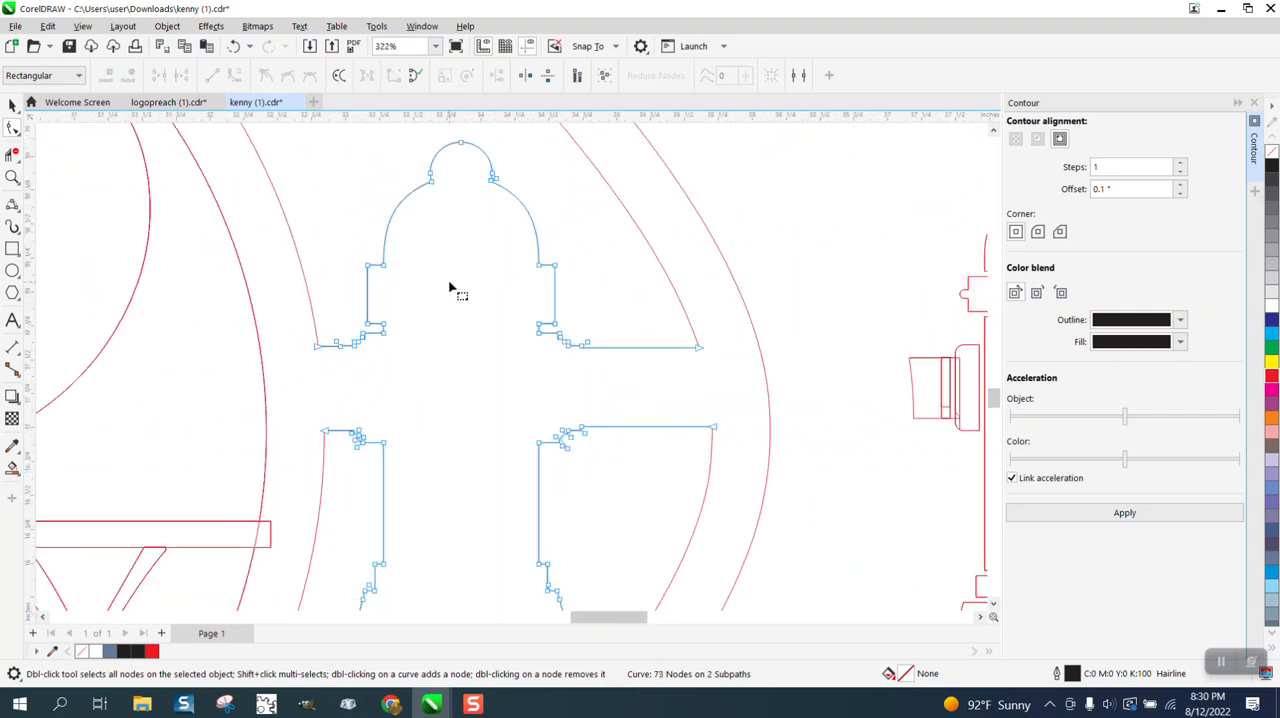
# Delete the two extra nodes on the right side of the round knob above the hydrant contour's dome.
pyautogui.click(12, 177)
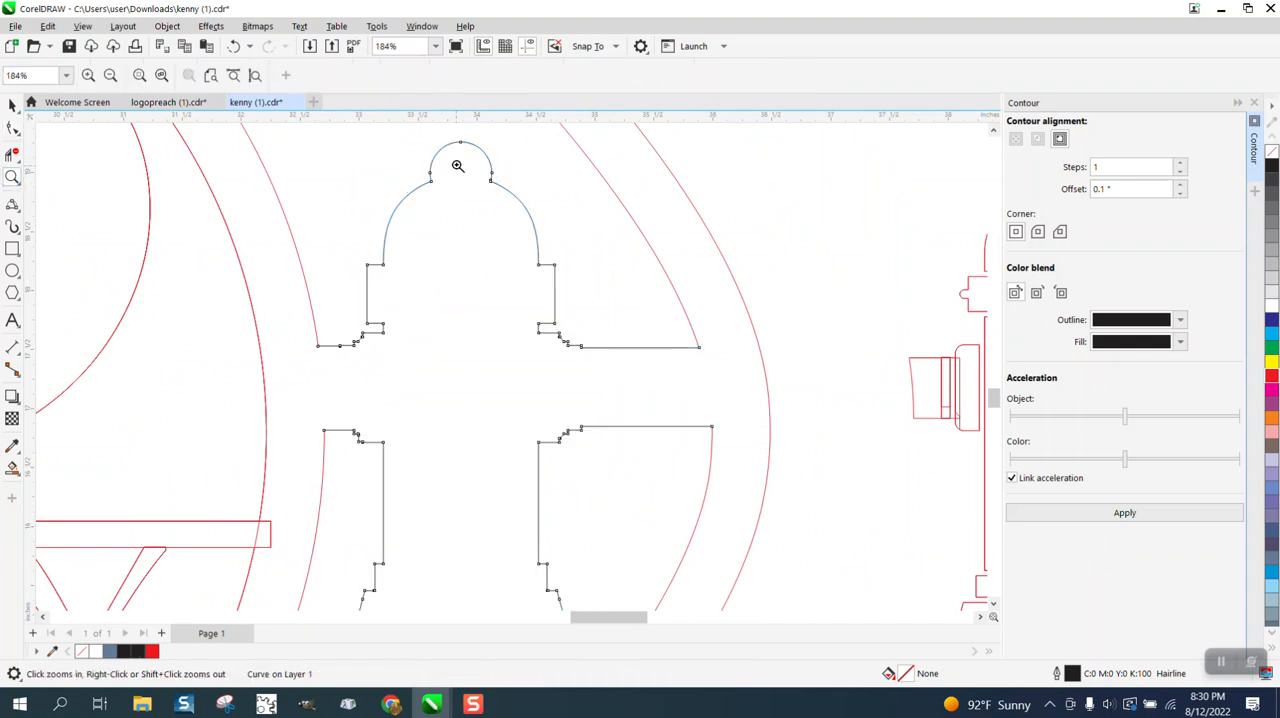
pyautogui.moveTo(433, 143); pyautogui.dragTo(549, 217)
pyautogui.click(12, 129)
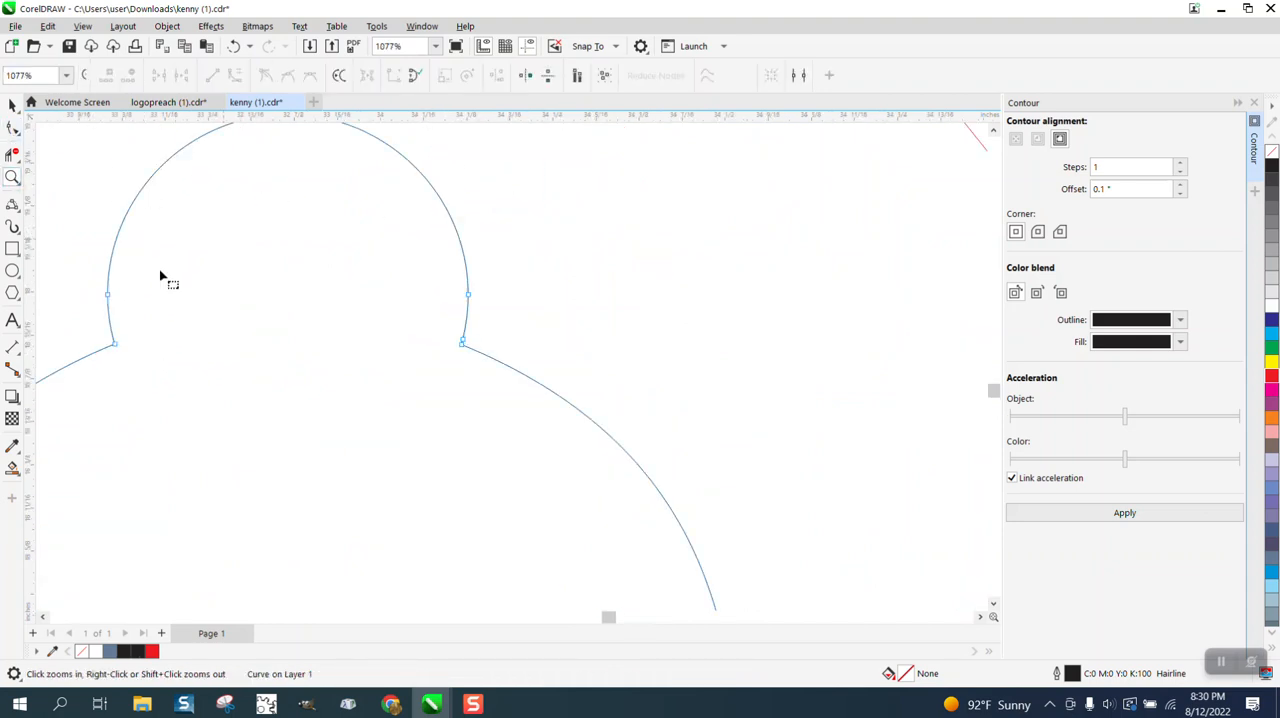
pyautogui.doubleClick(469, 296)
pyautogui.doubleClick(463, 340)
pyautogui.scroll(-1, 368, 330)
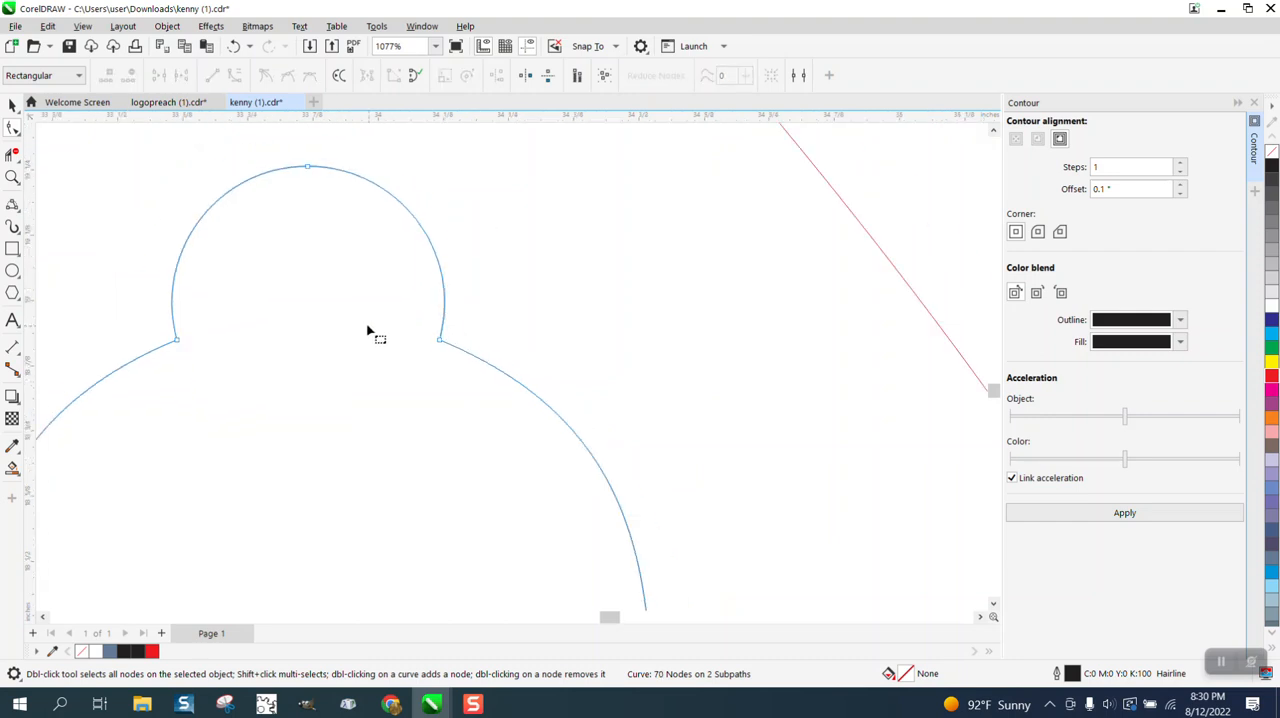
# Delete the nodes forming the tiny step in the upper edge of the hydrant contour's left arm.
pyautogui.scroll(-5, 368, 330)
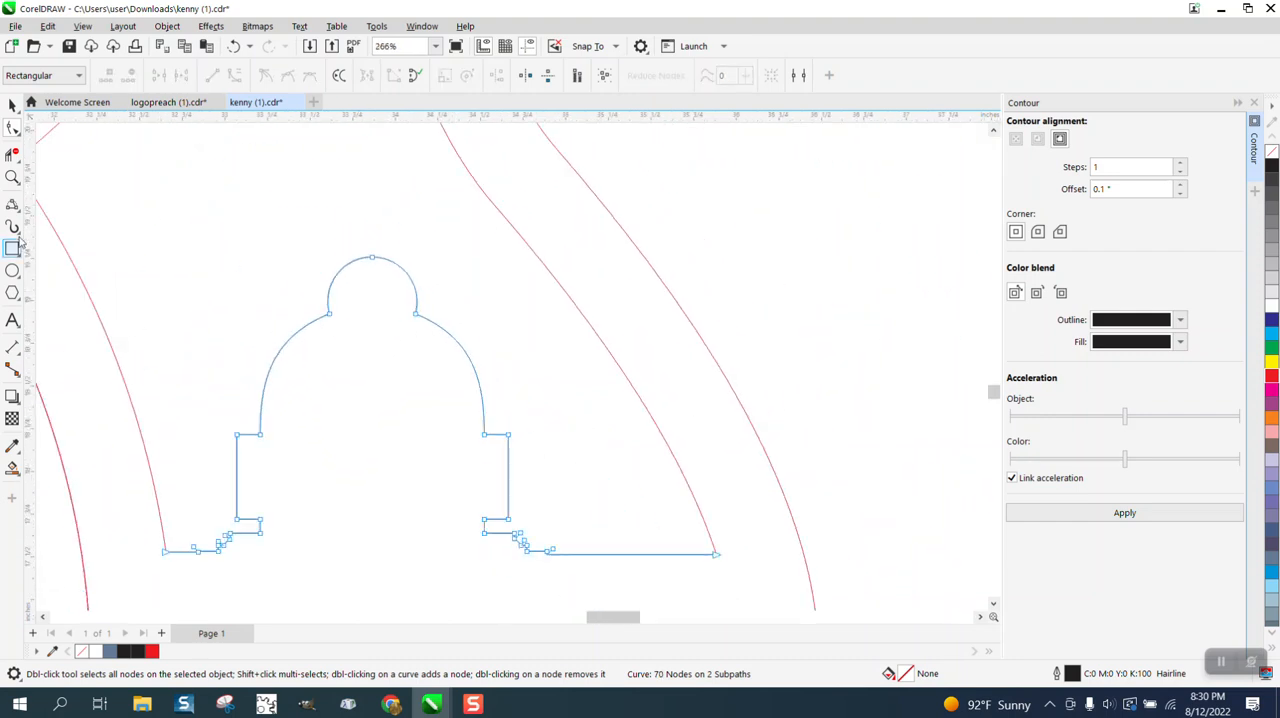
pyautogui.click(12, 177)
pyautogui.moveTo(140, 477); pyautogui.dragTo(362, 580)
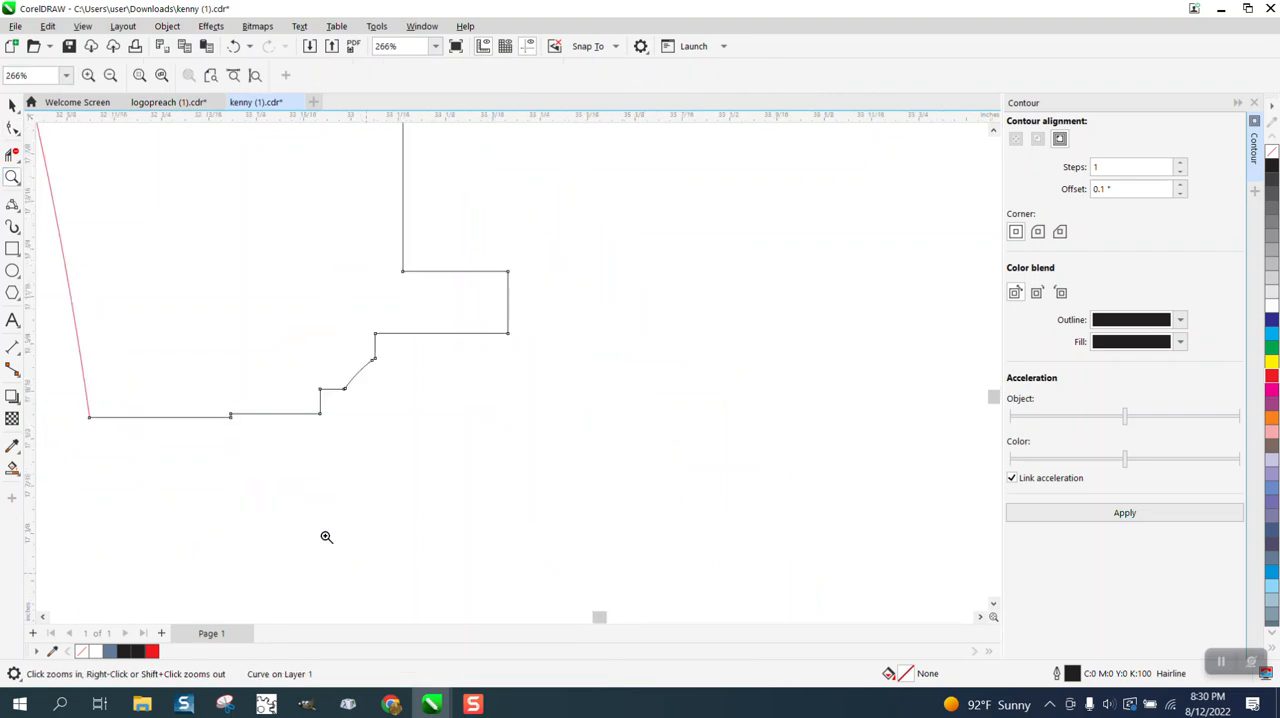
pyautogui.click(12, 128)
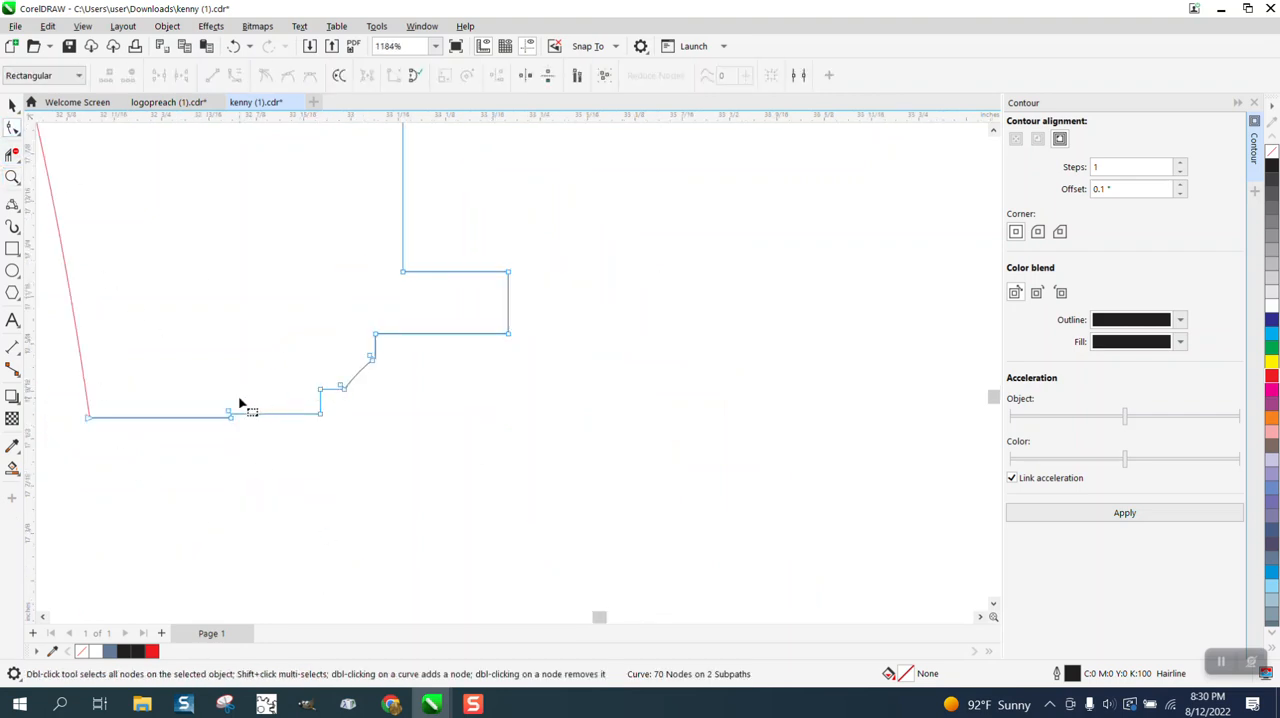
pyautogui.moveTo(169, 393); pyautogui.dragTo(277, 457)
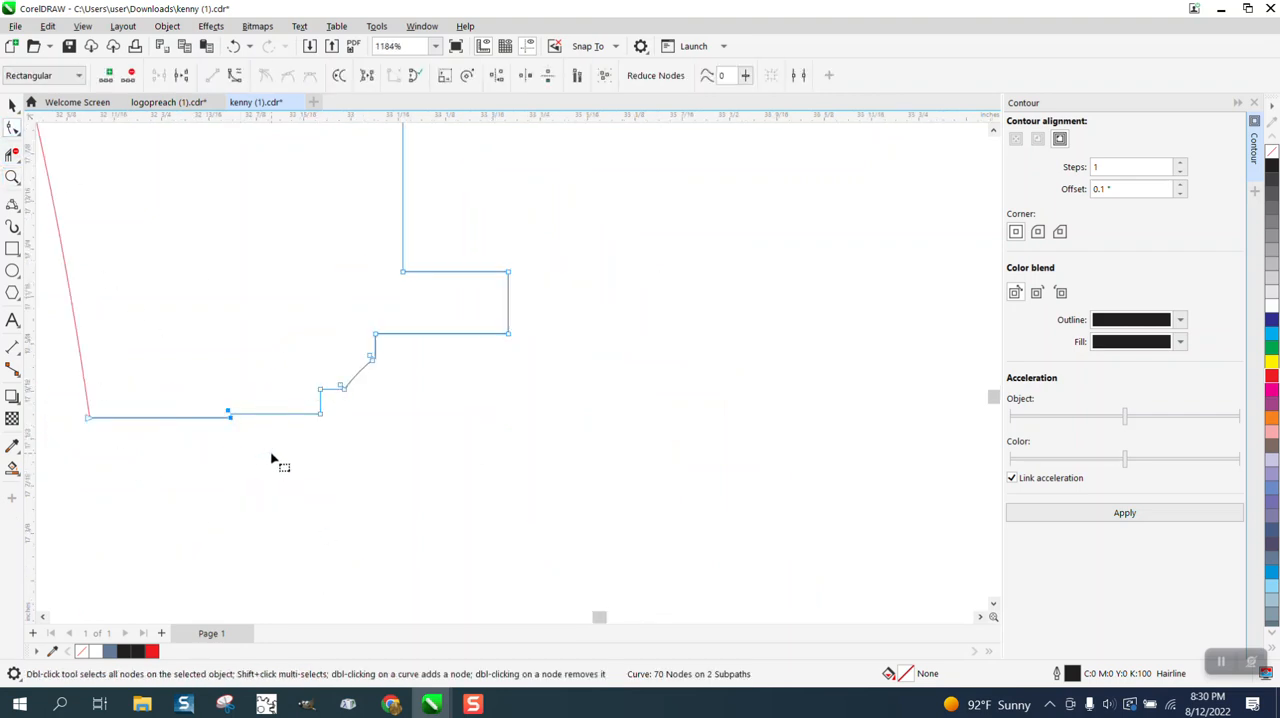
pyautogui.press('Delete')
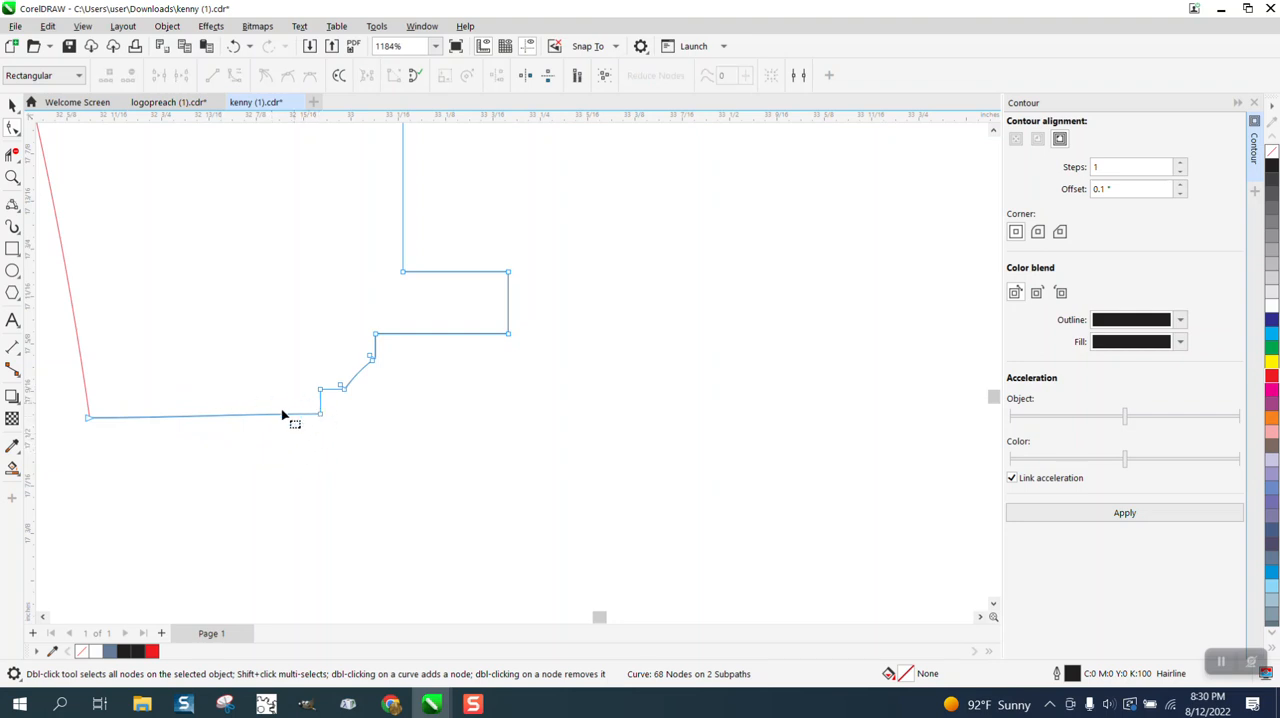
# Align the two end nodes of the left arm's upper edge horizontally, with vertical alignment turned off.
pyautogui.scroll(-3, 282, 415)
pyautogui.moveTo(165, 399); pyautogui.dragTo(286, 434)
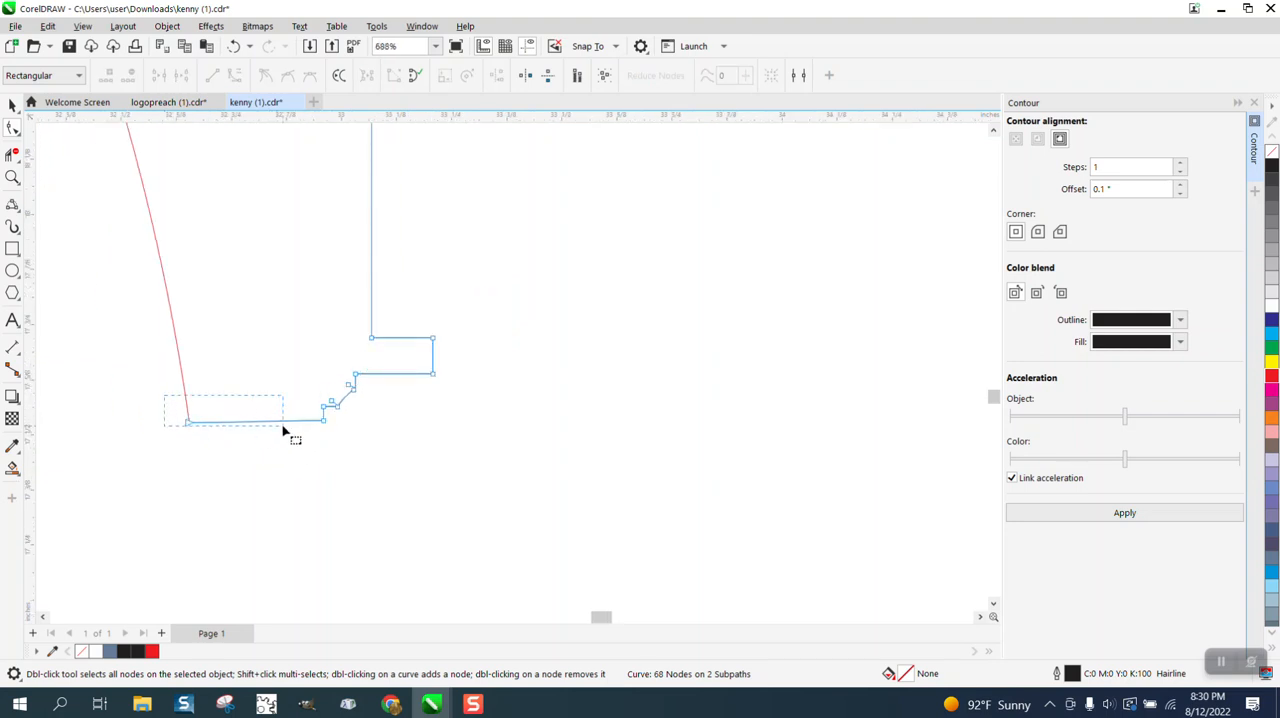
pyautogui.moveTo(169, 407); pyautogui.dragTo(168, 443)
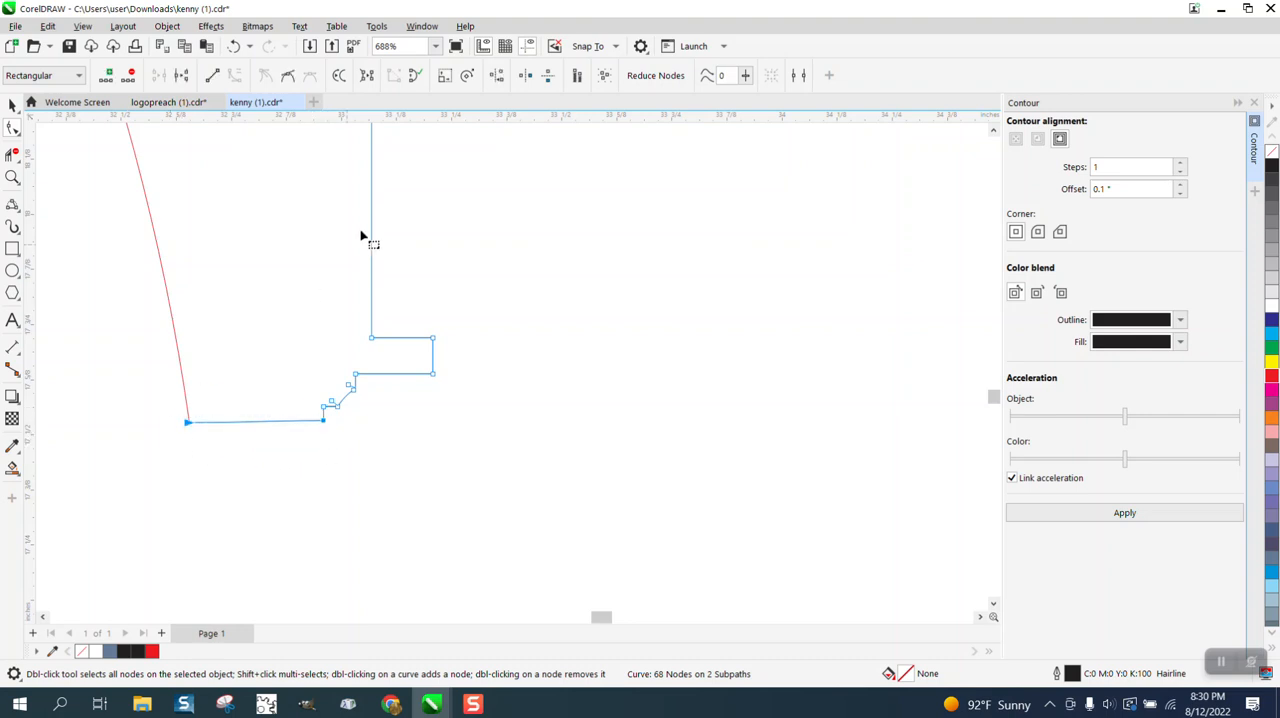
pyautogui.click(497, 77)
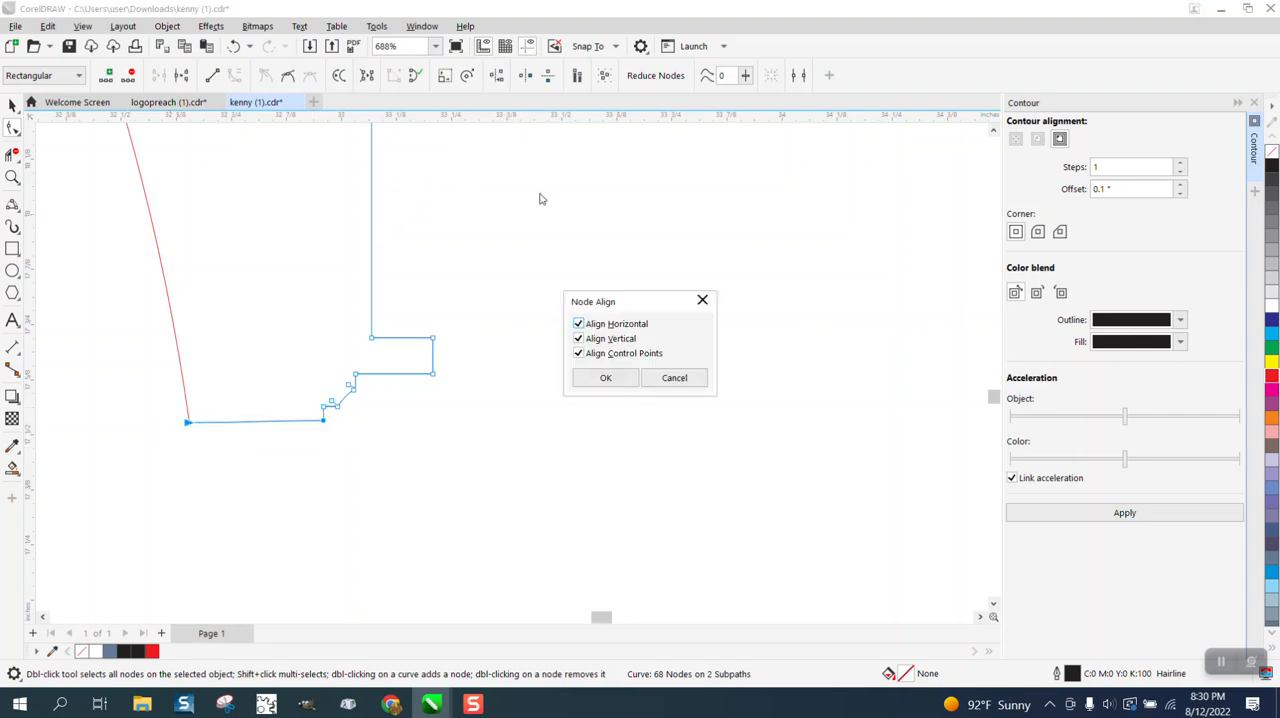
pyautogui.click(579, 339)
pyautogui.click(588, 376)
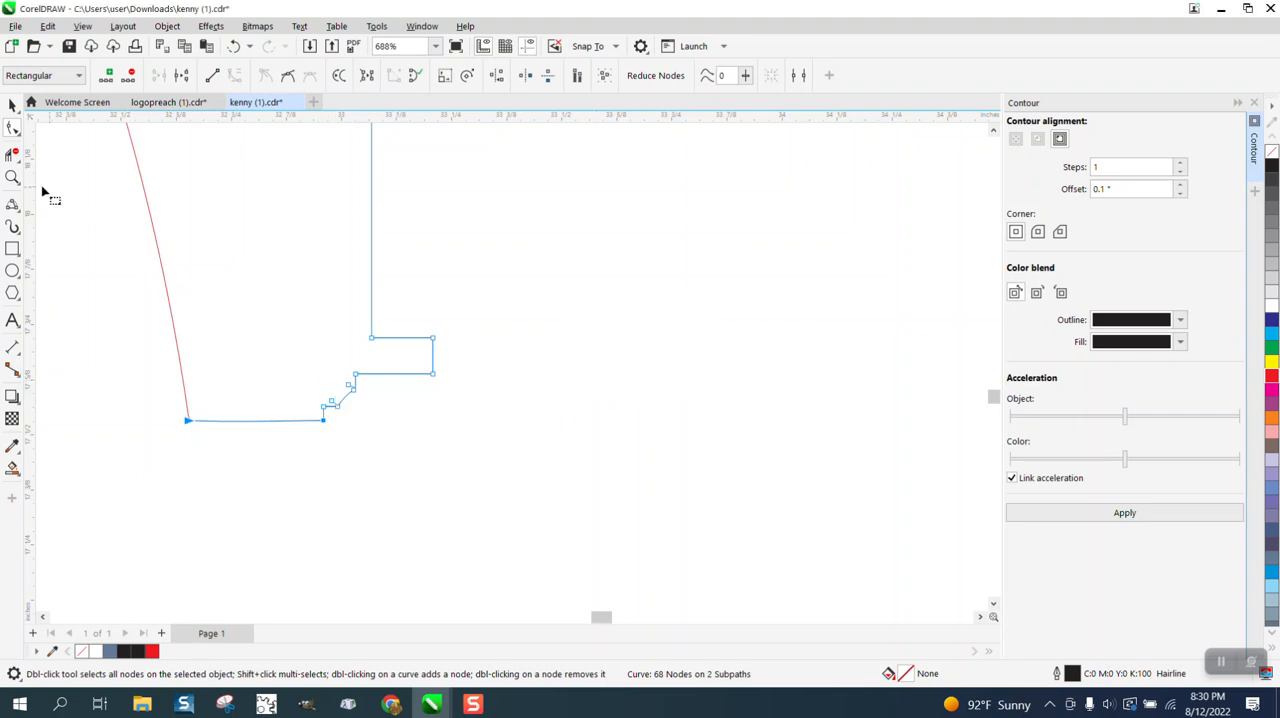
# Delete the extra nodes at both ends of the small curved corner between the left arm's upper edge and the collar.
pyautogui.moveTo(303, 314); pyautogui.dragTo(482, 451)
pyautogui.click(13, 177)
pyautogui.moveTo(578, 485); pyautogui.dragTo(578, 485)
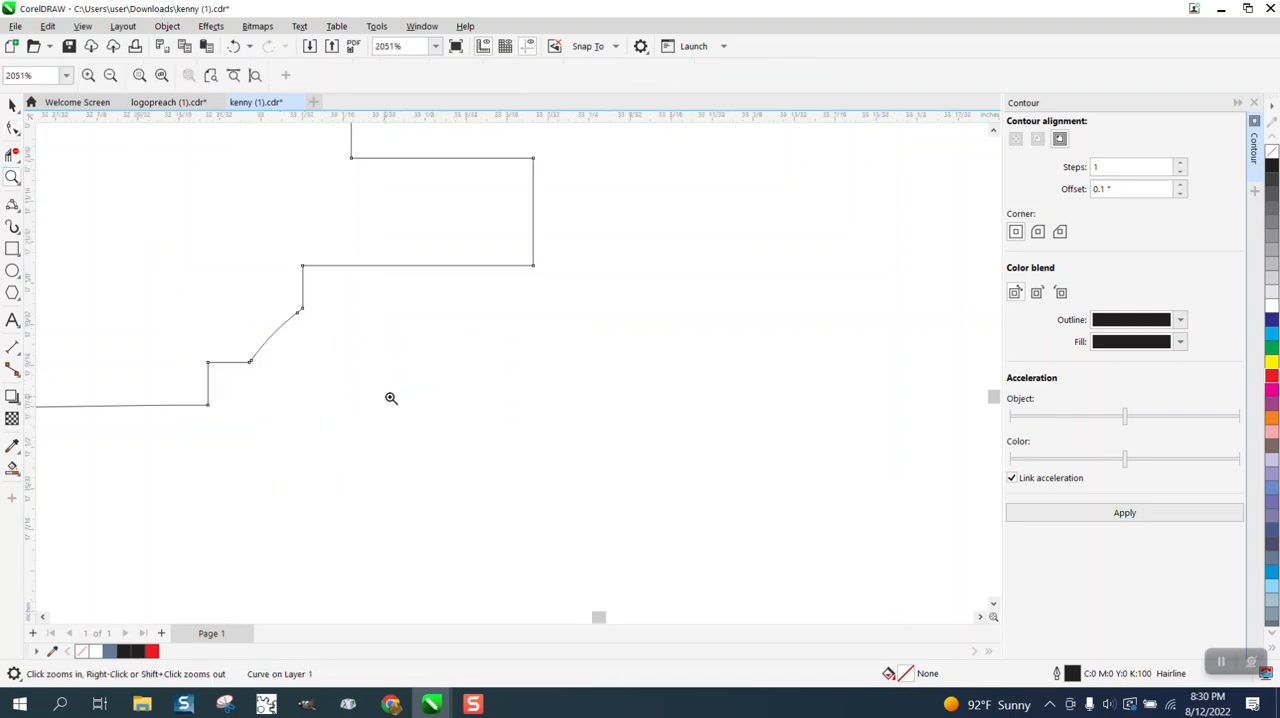
pyautogui.moveTo(173, 255); pyautogui.dragTo(508, 458)
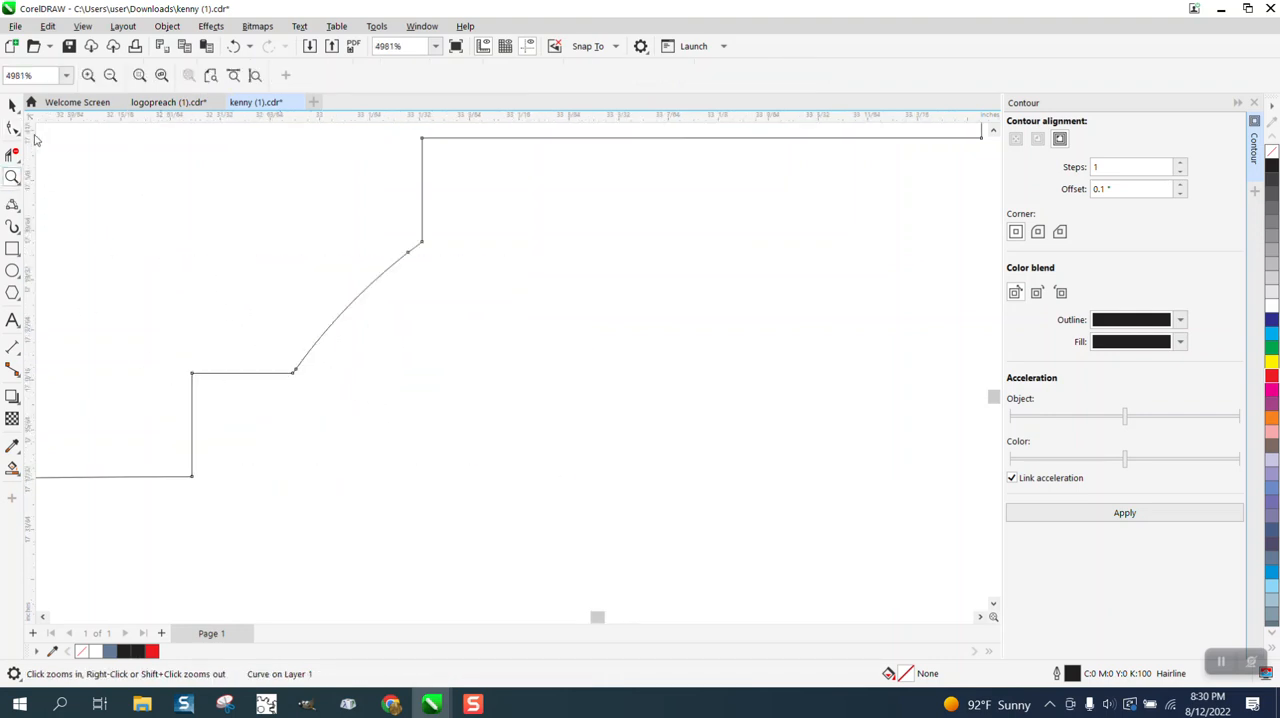
pyautogui.click(13, 127)
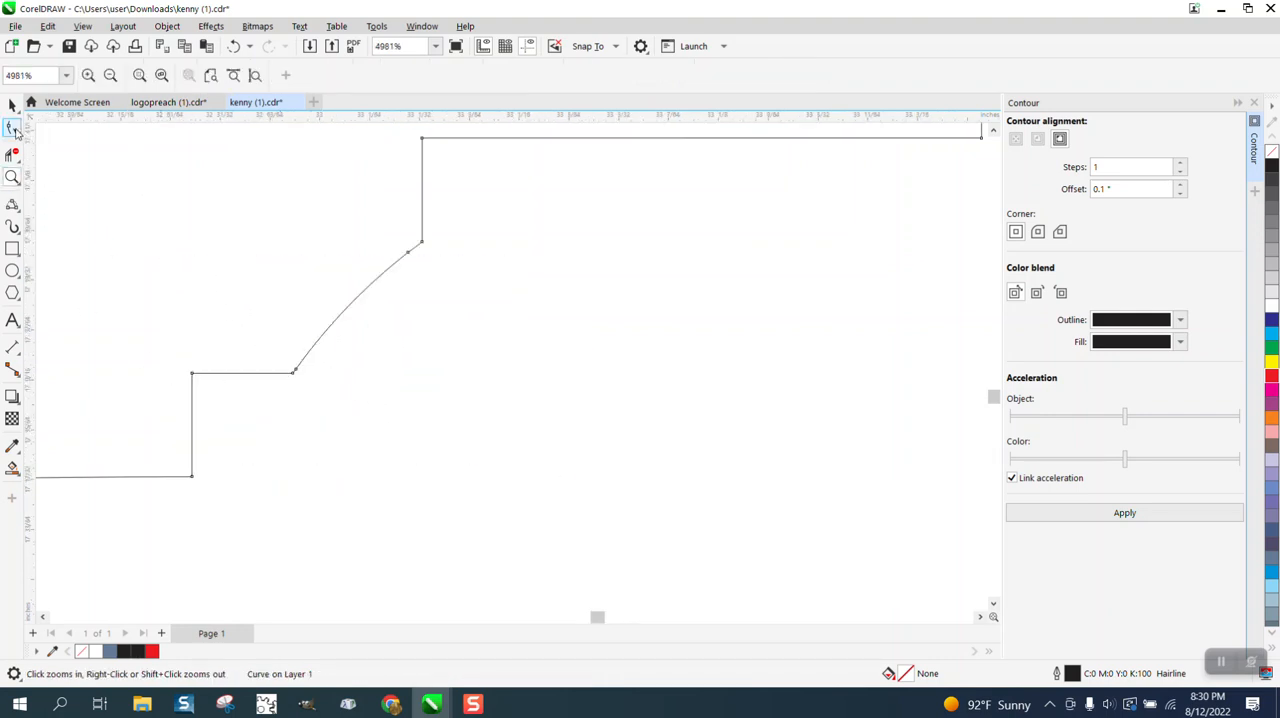
pyautogui.doubleClick(409, 254)
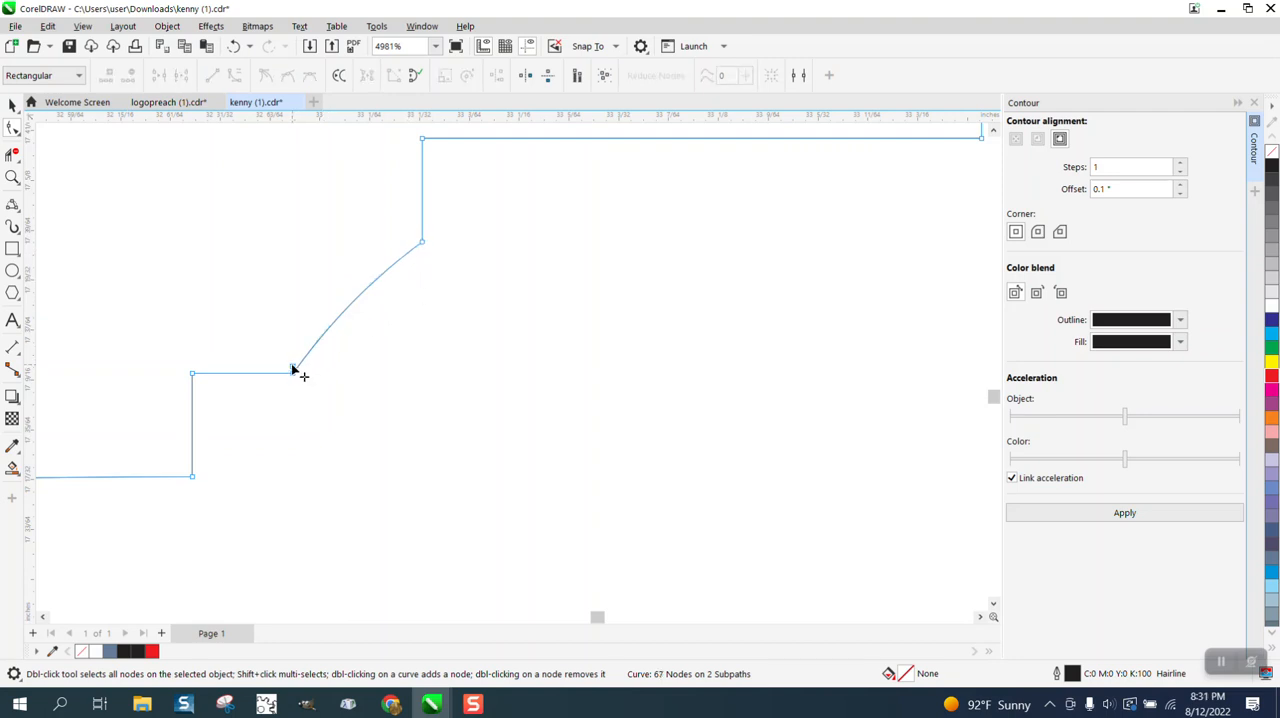
pyautogui.doubleClick(293, 370)
pyautogui.scroll(-2, 368, 390)
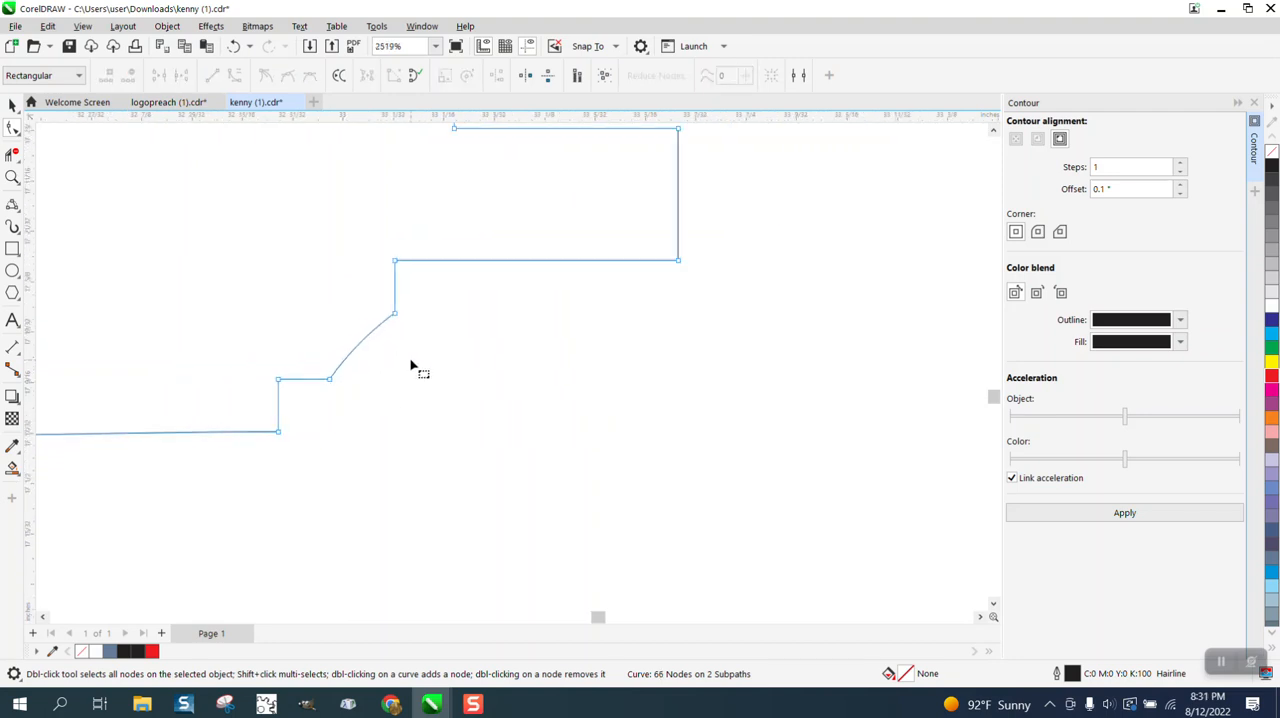
# Delete the extra nodes at both ends of the small curved corner between the right arm's upper edge and the collar.
pyautogui.scroll(-6, 411, 366)
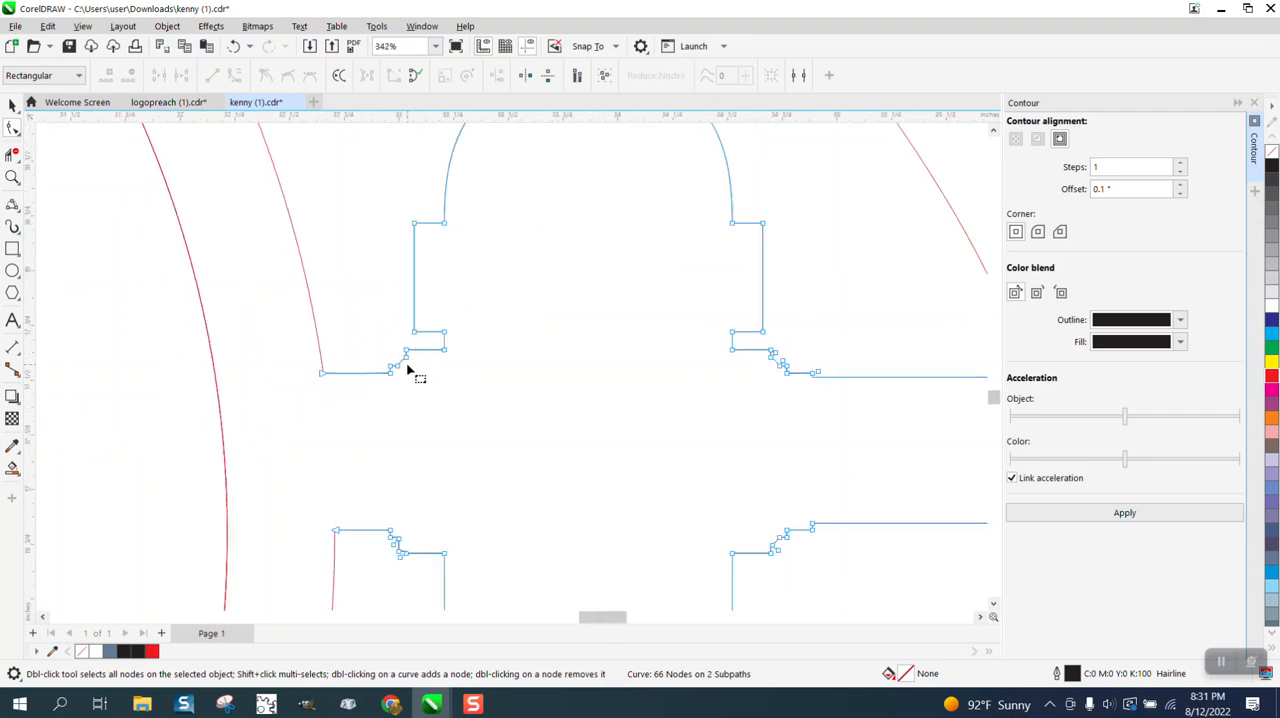
pyautogui.scroll(-1, 407, 370)
pyautogui.click(12, 178)
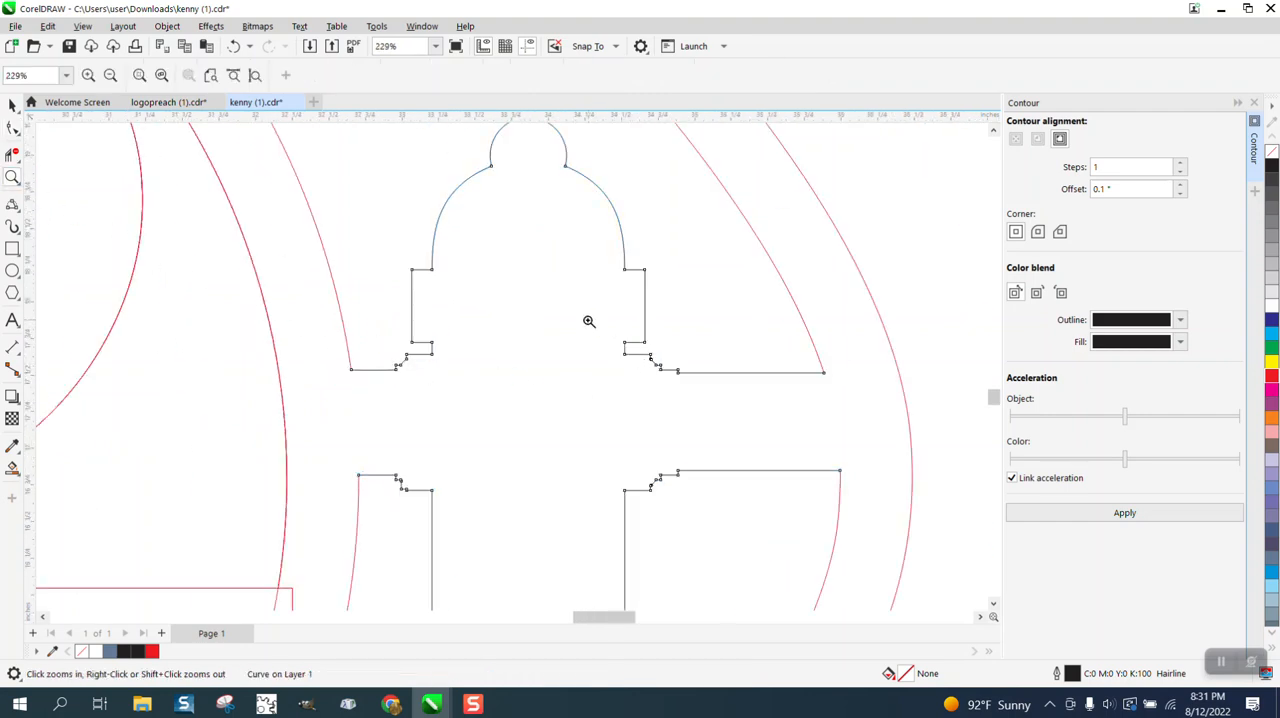
pyautogui.moveTo(589, 320); pyautogui.dragTo(786, 445)
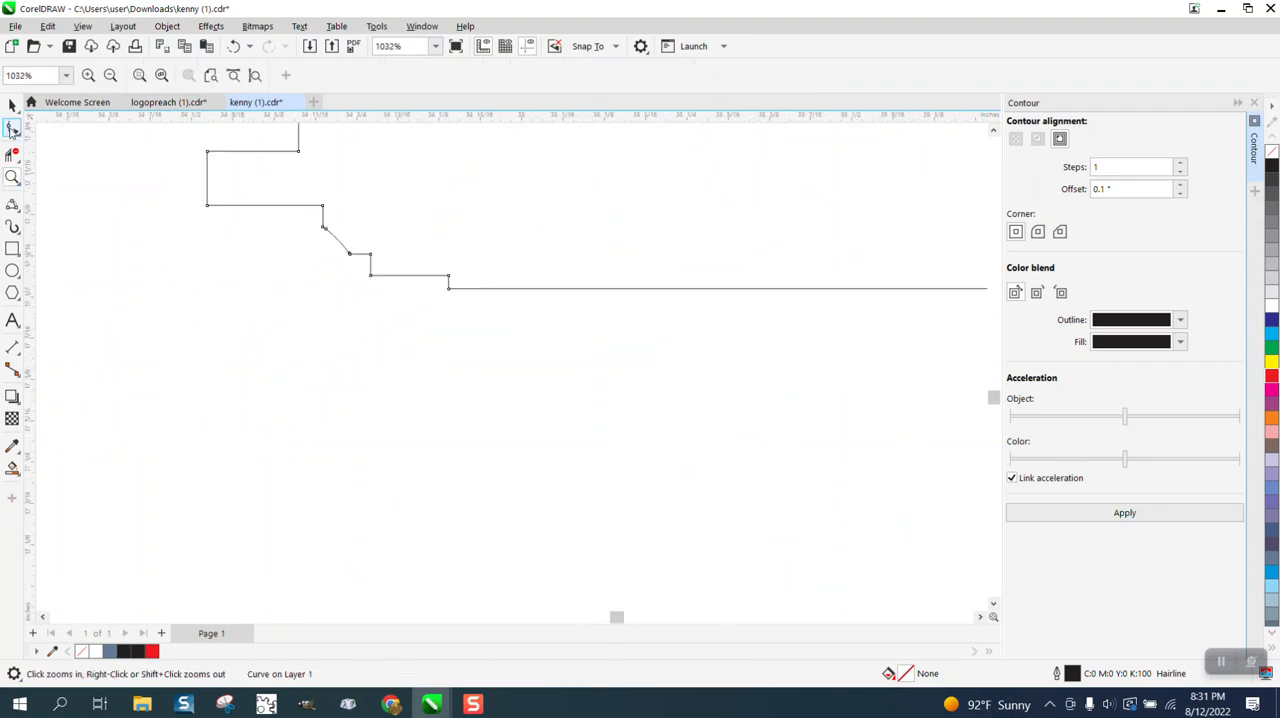
pyautogui.click(12, 128)
pyautogui.doubleClick(329, 227)
pyautogui.doubleClick(353, 248)
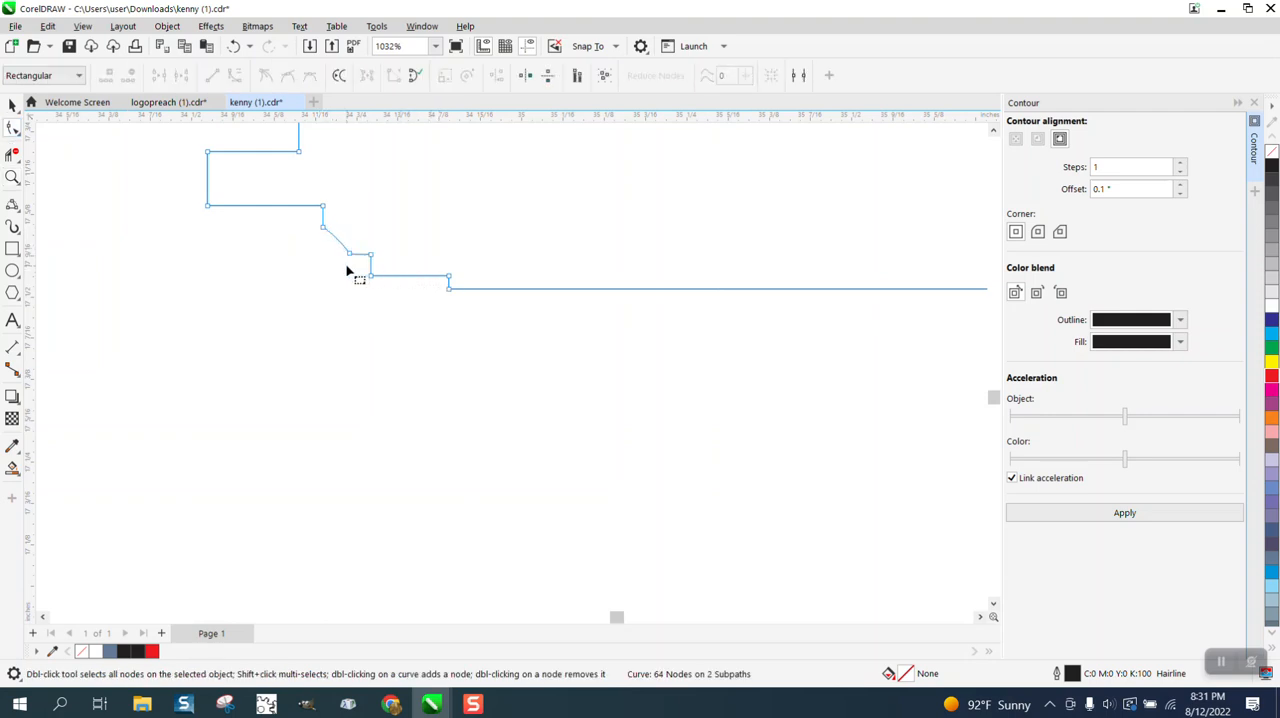
# Delete the two nodes forming the tiny step in the right arm's upper edge, and align the line's end nodes horizontally.
pyautogui.scroll(-2, 320, 297)
pyautogui.scroll(-3, 335, 312)
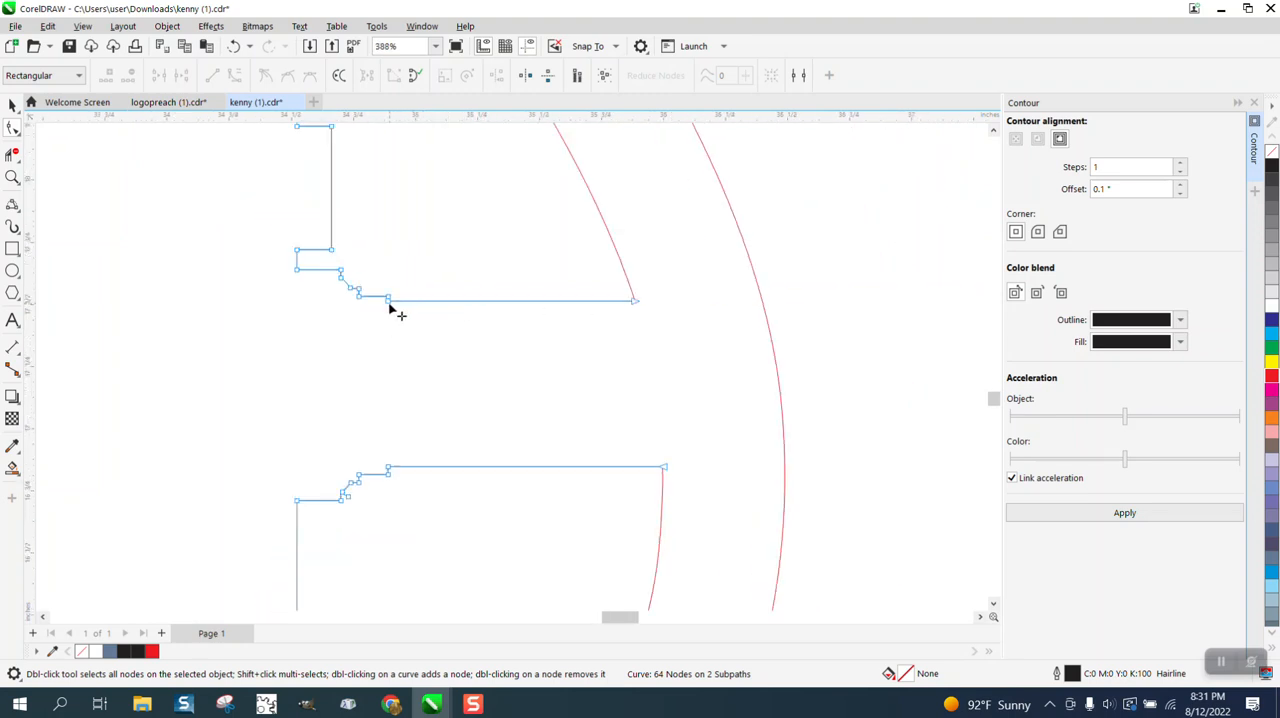
pyautogui.doubleClick(389, 302)
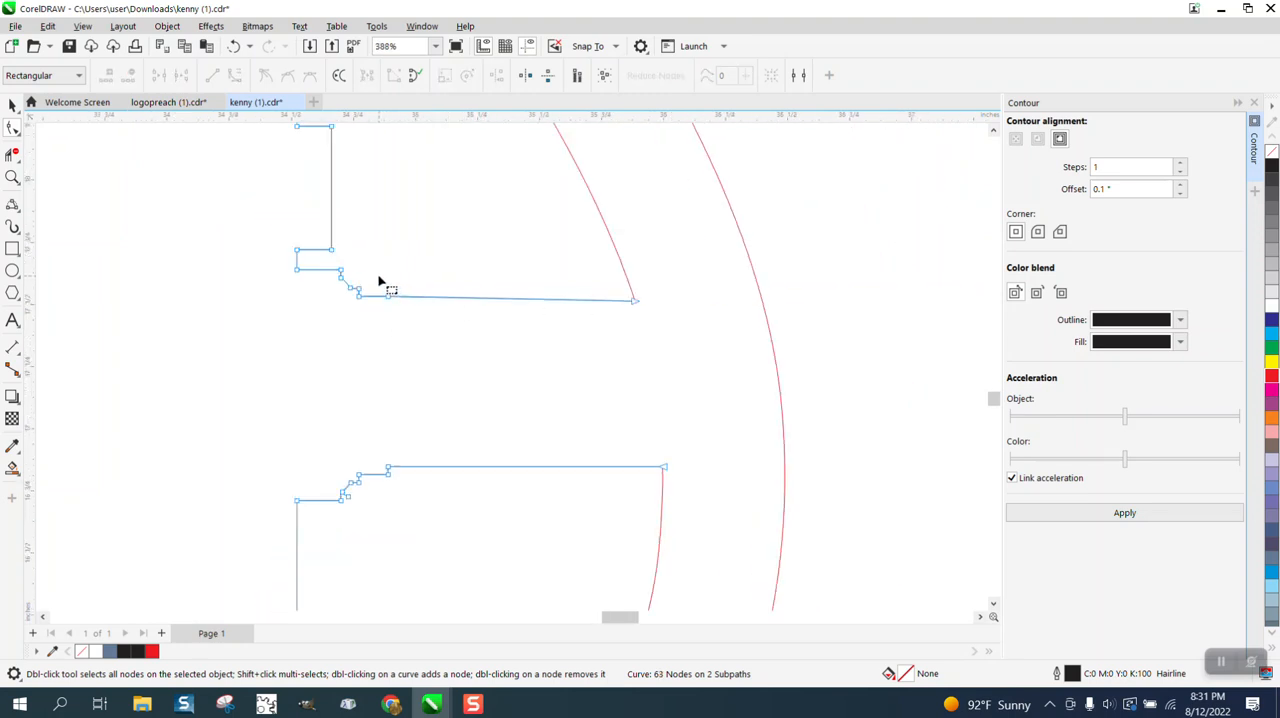
pyautogui.doubleClick(388, 298)
pyautogui.moveTo(352, 298); pyautogui.dragTo(678, 324)
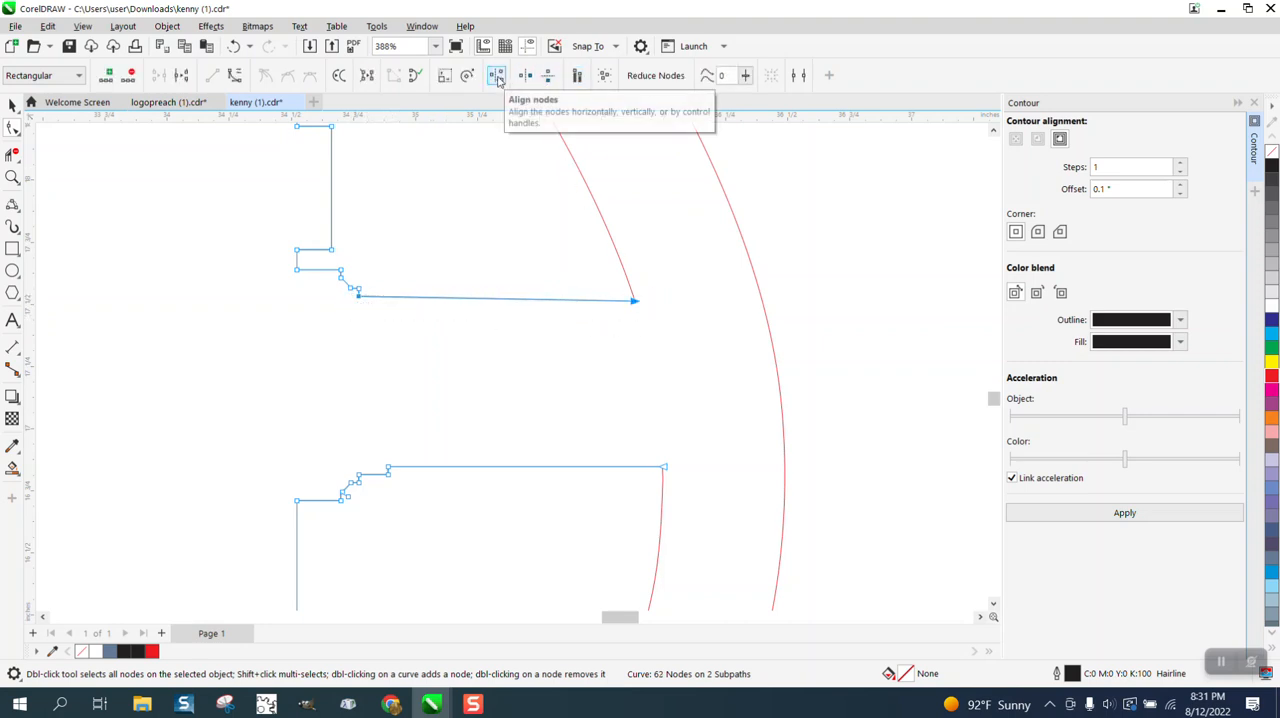
pyautogui.click(498, 78)
pyautogui.click(606, 377)
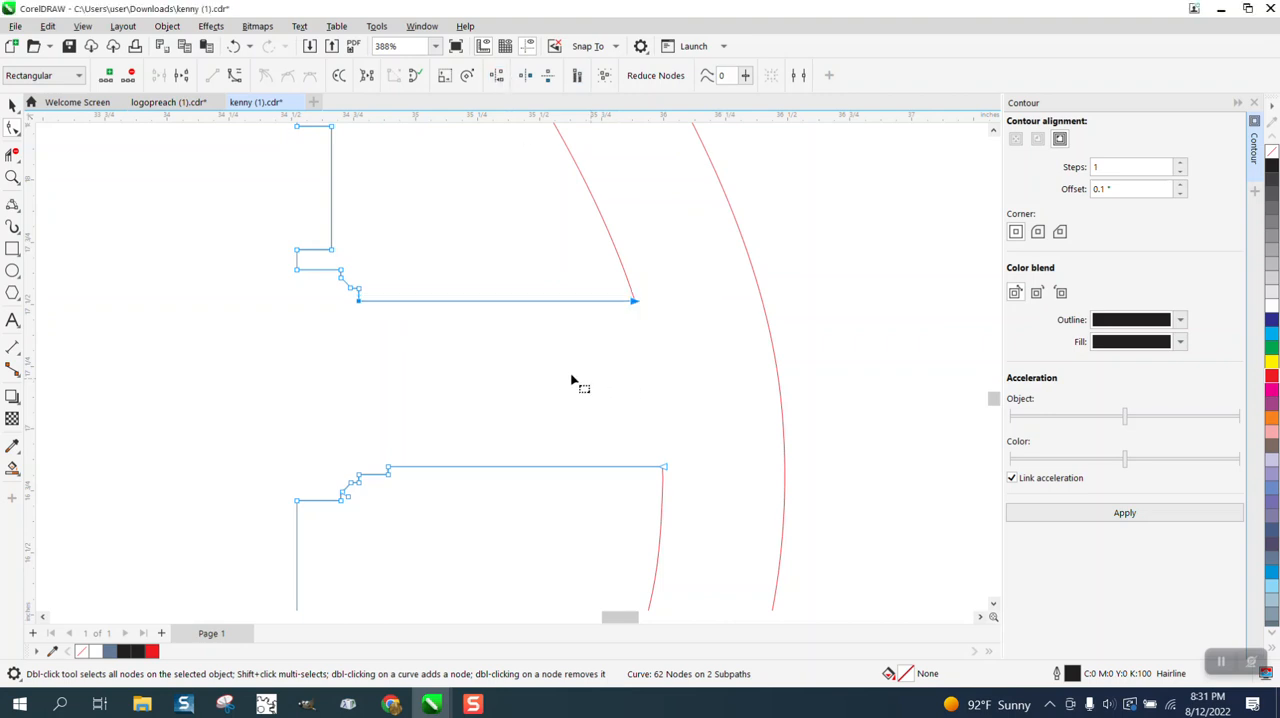
# Measure the height of the notch beneath the collar's right side with a vertical dimension, and delete the dimension.
pyautogui.scroll(-1, 503, 418)
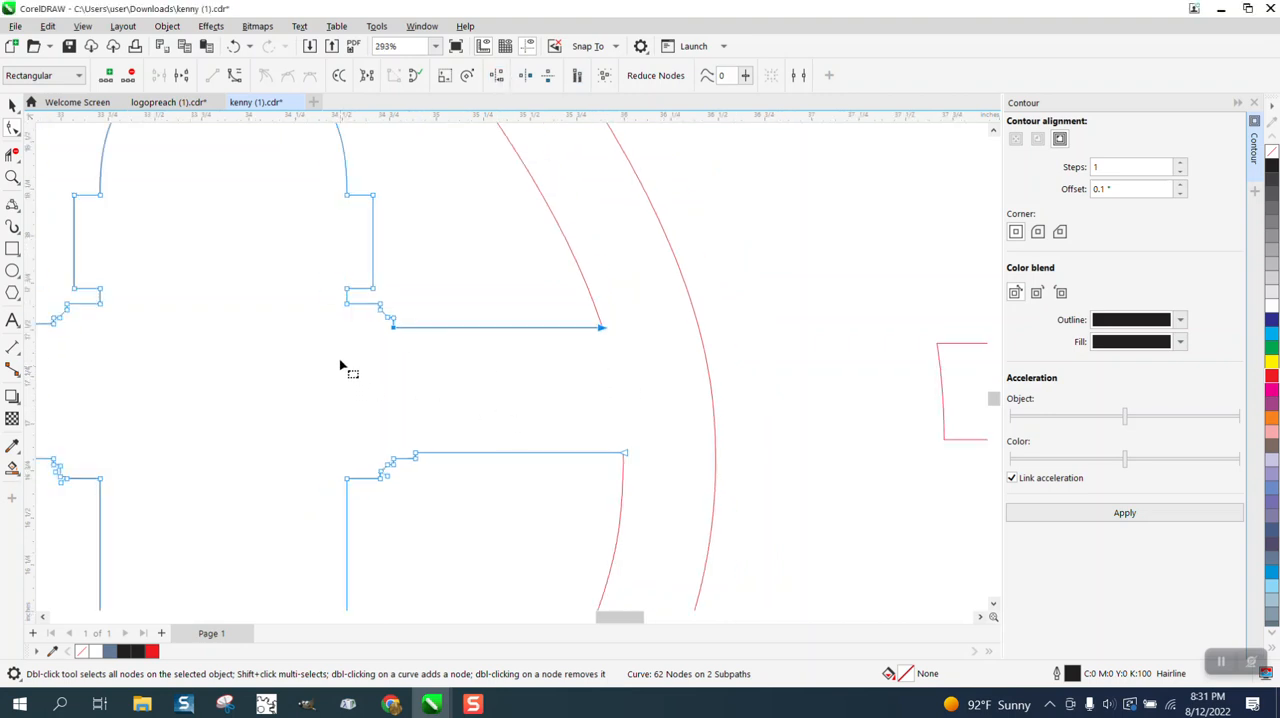
pyautogui.click(10, 177)
pyautogui.moveTo(271, 271); pyautogui.dragTo(443, 337)
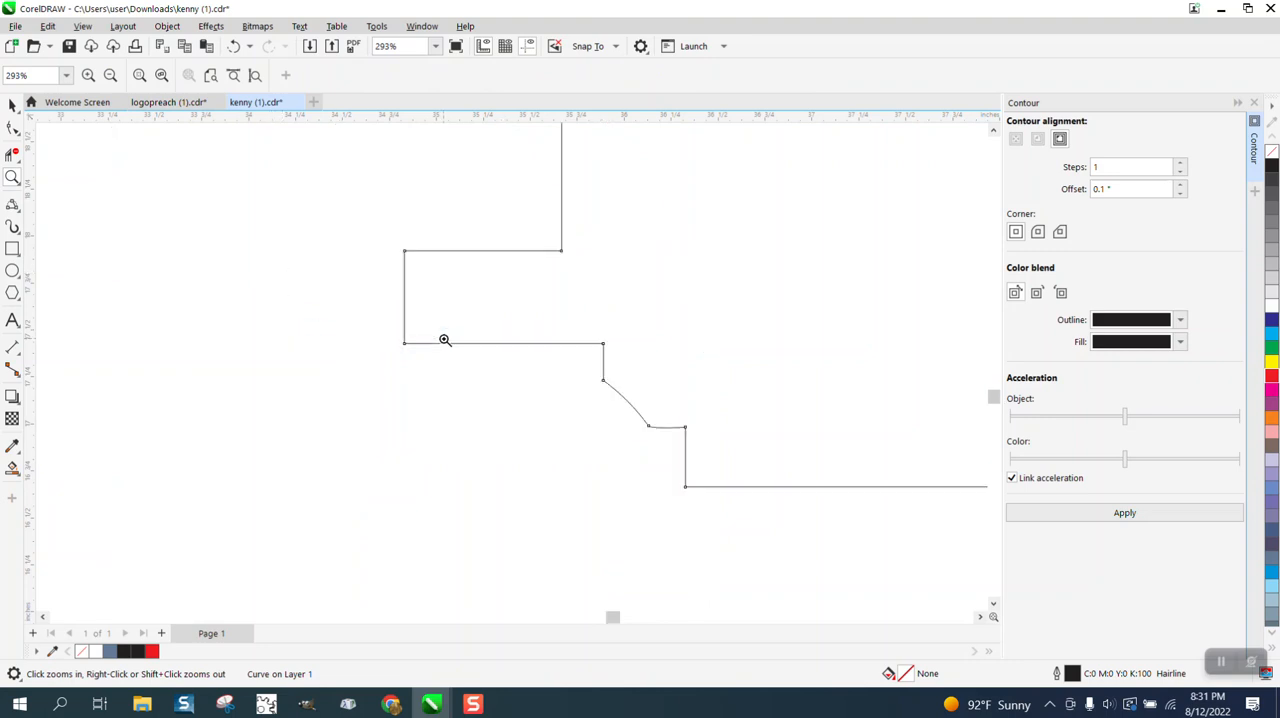
pyautogui.click(17, 352)
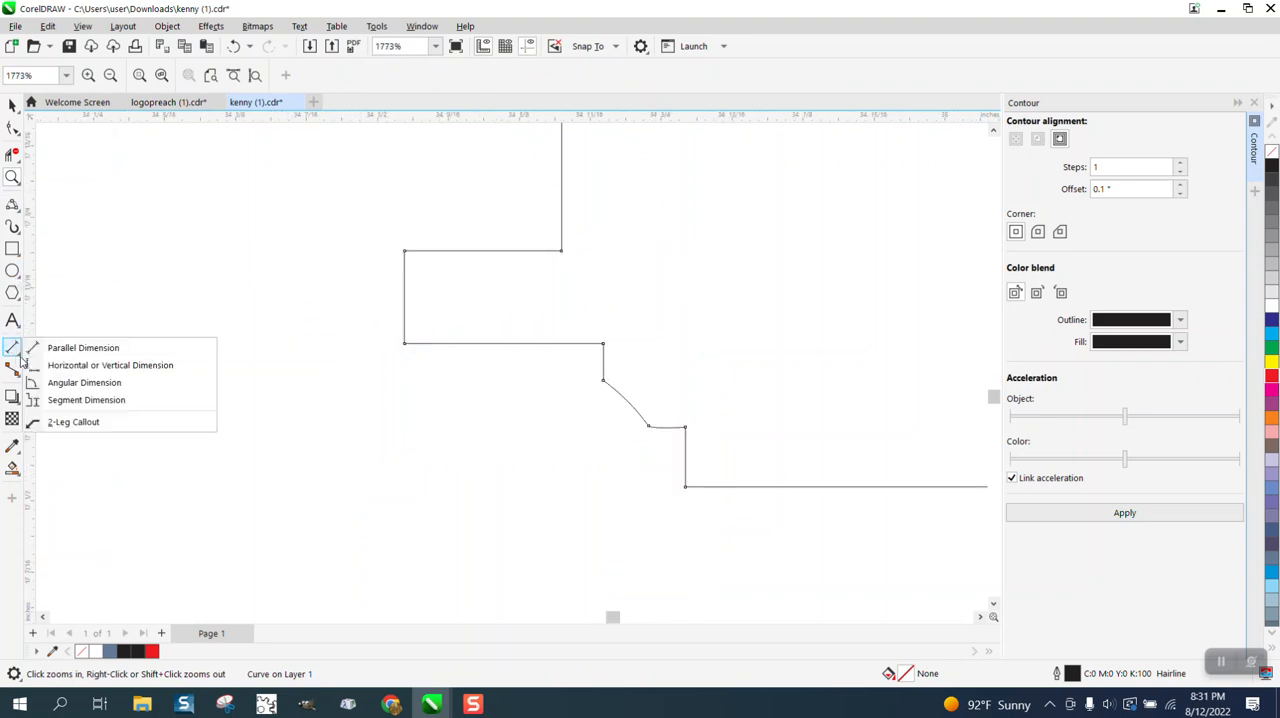
pyautogui.click(100, 366)
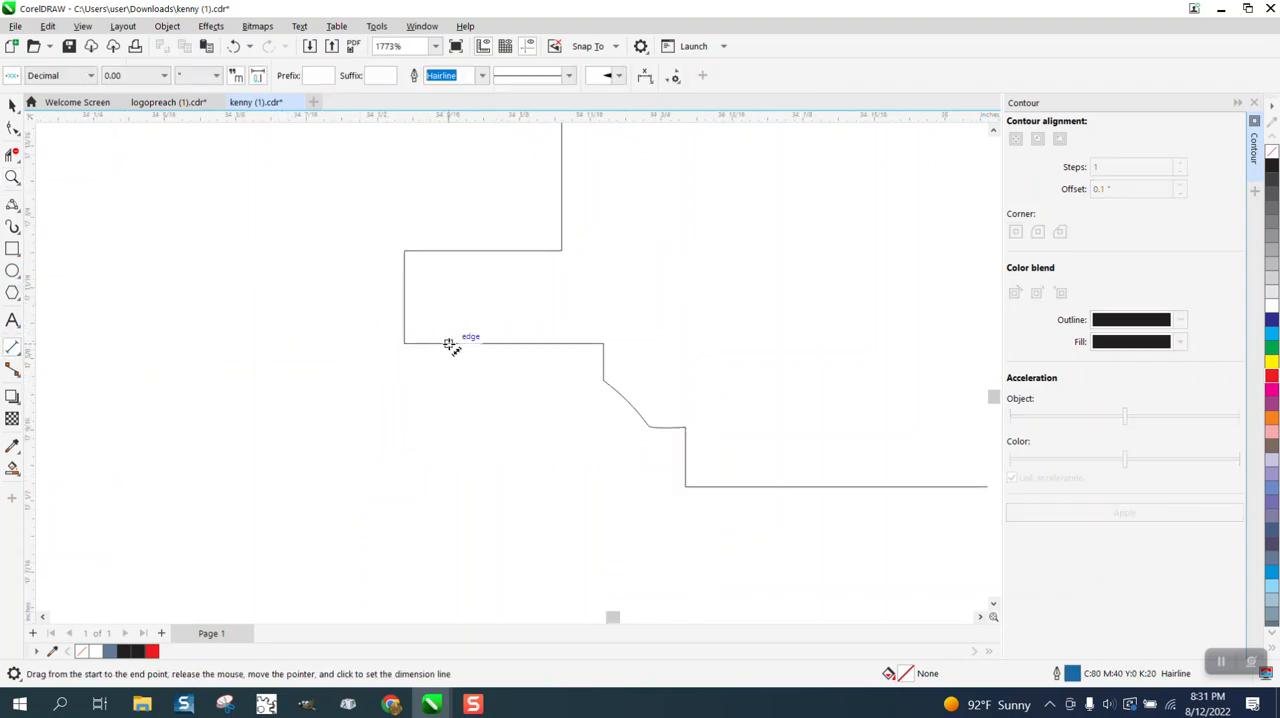
pyautogui.moveTo(449, 345); pyautogui.dragTo(449, 255)
pyautogui.click(449, 255)
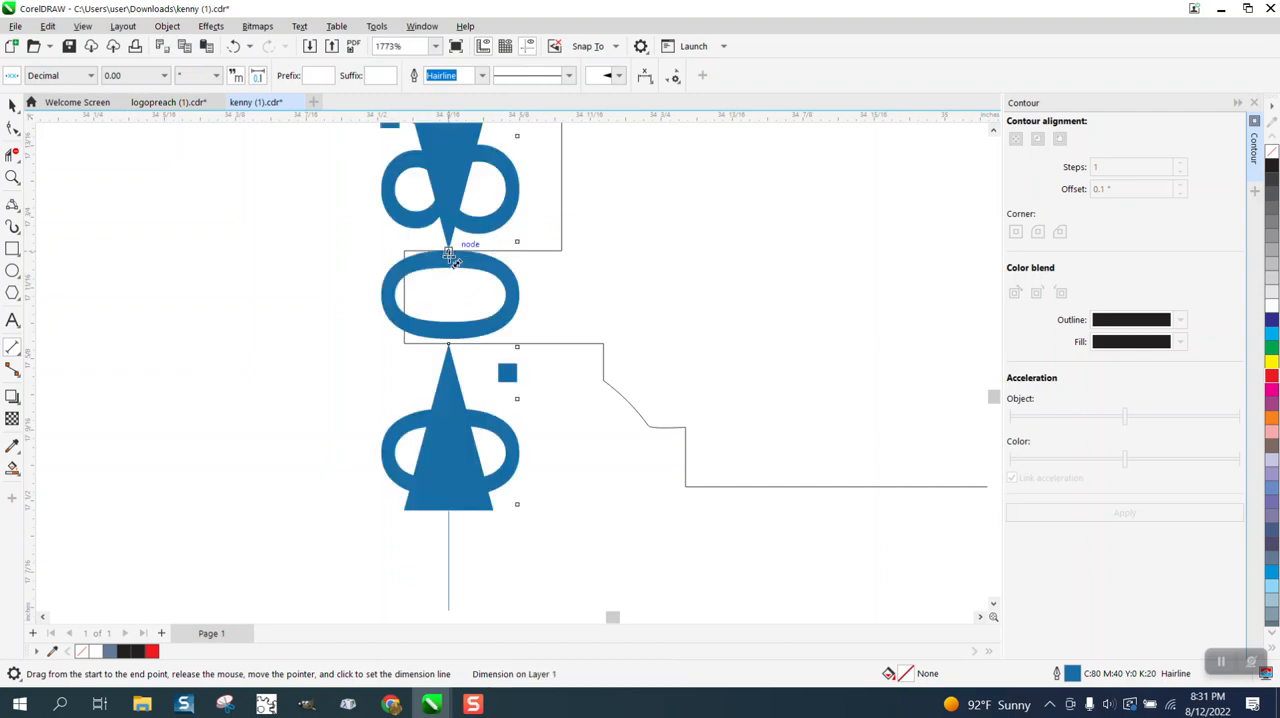
pyautogui.press('Delete')
pyautogui.click(13, 106)
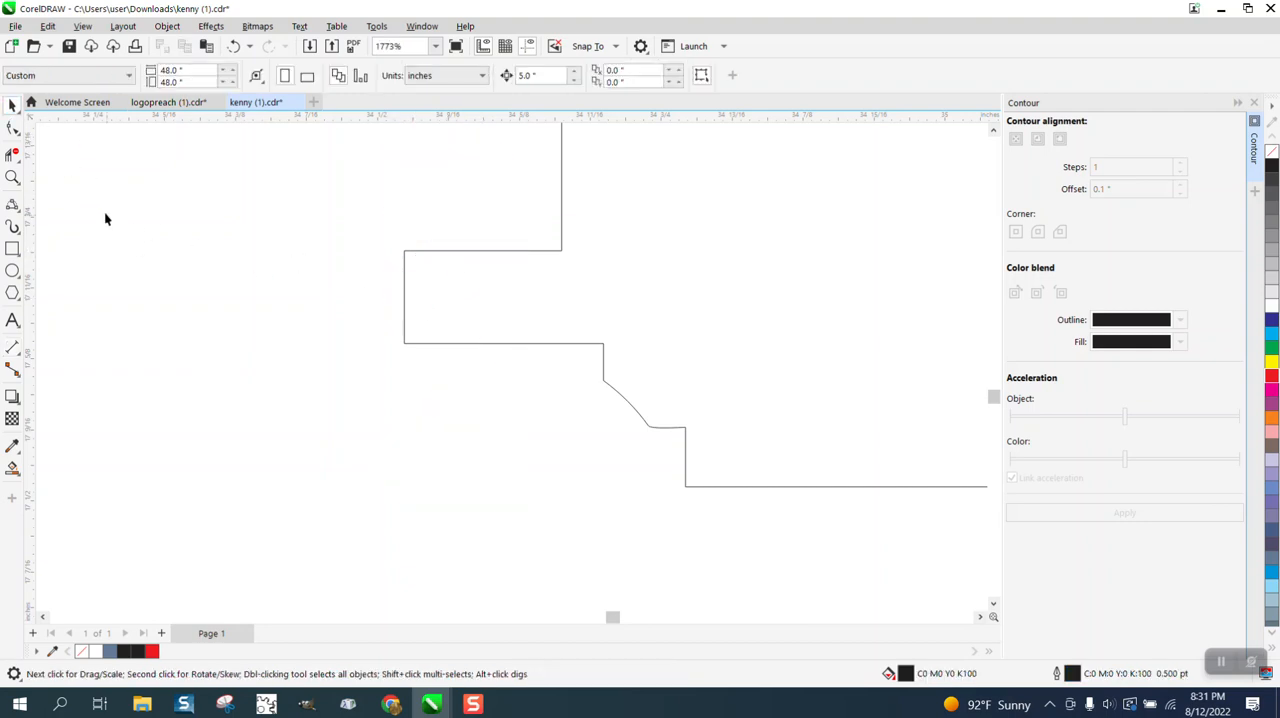
pyautogui.click(13, 129)
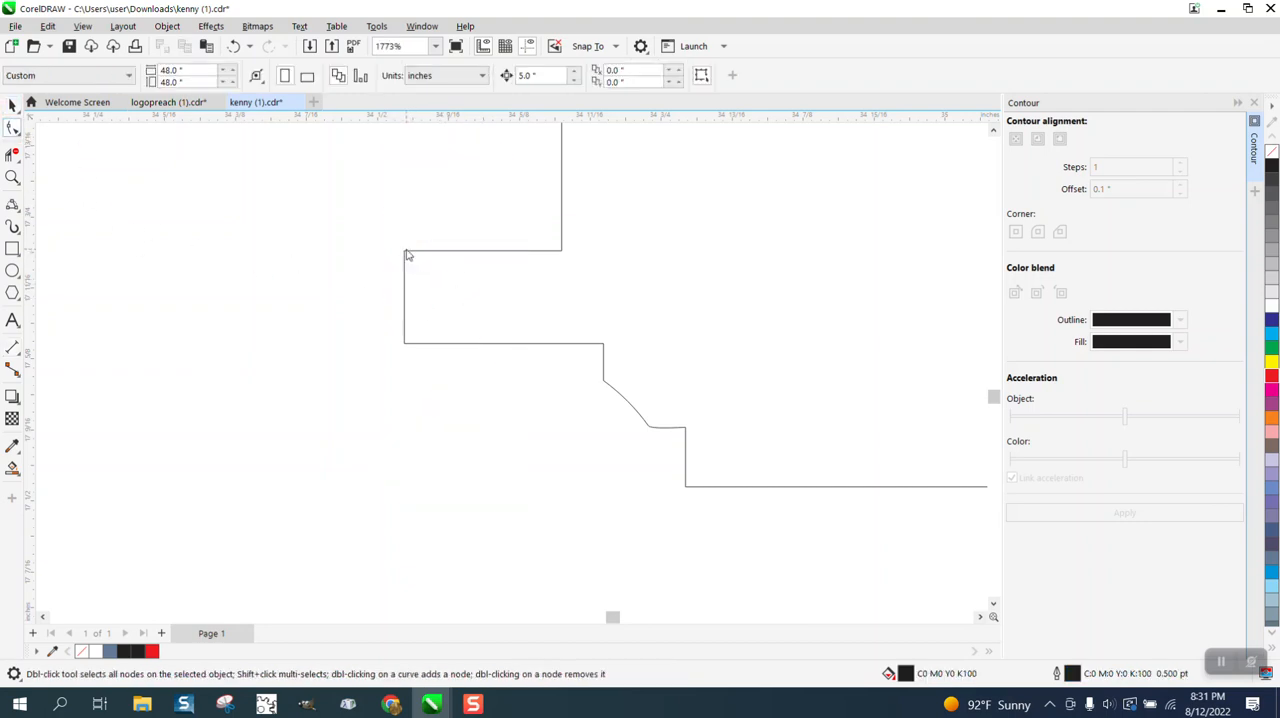
pyautogui.click(407, 255)
pyautogui.moveTo(366, 237); pyautogui.dragTo(606, 277)
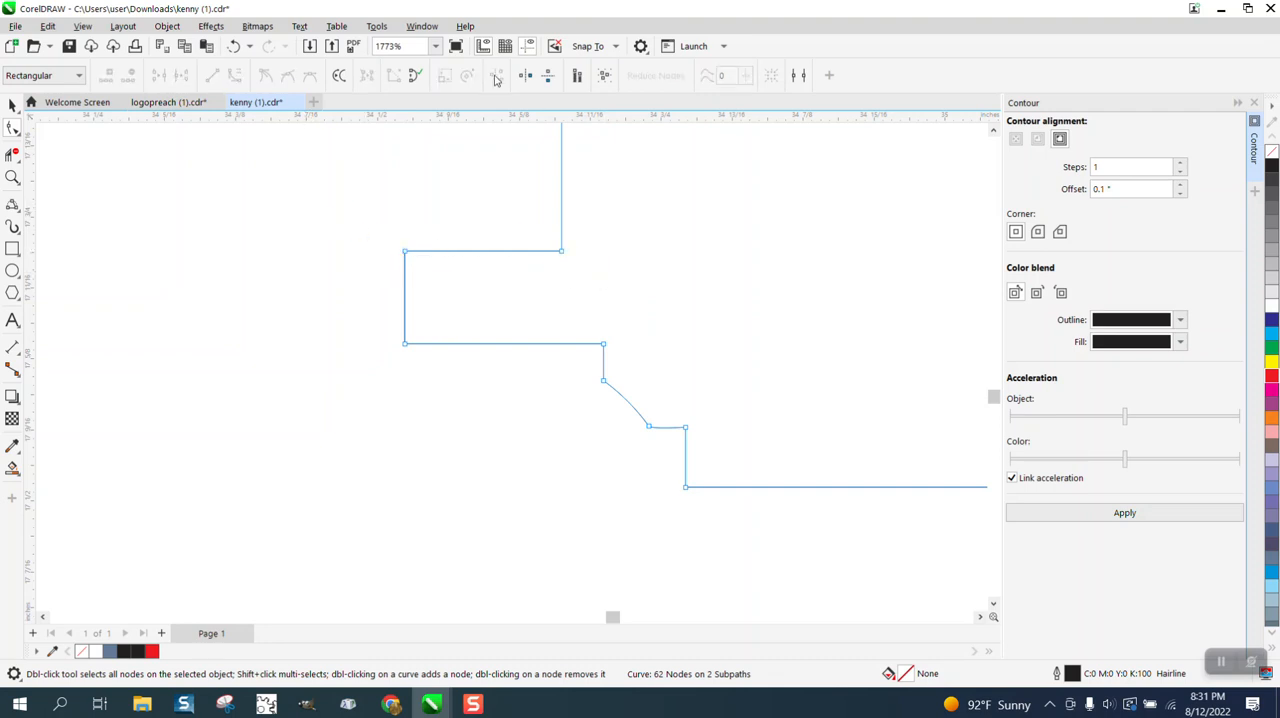
pyautogui.click(17, 110)
pyautogui.click(685, 259)
pyautogui.scroll(-2, 578, 286)
pyautogui.scroll(-2, 449, 291)
pyautogui.click(14, 104)
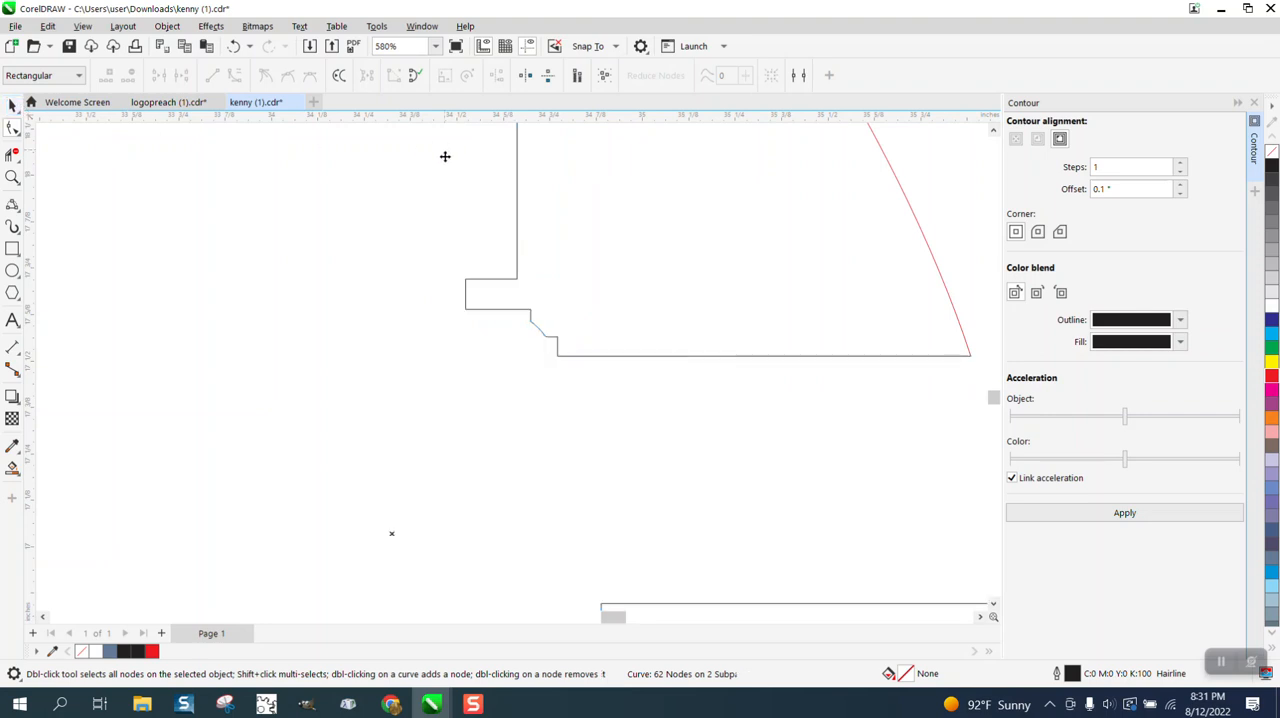
# Change the nudge distance, and move the four nodes along the collar's lower edges up about 1/8 inch.
pyautogui.scroll(-1, 585, 227)
pyautogui.scroll(-2, 537, 268)
pyautogui.click(786, 200)
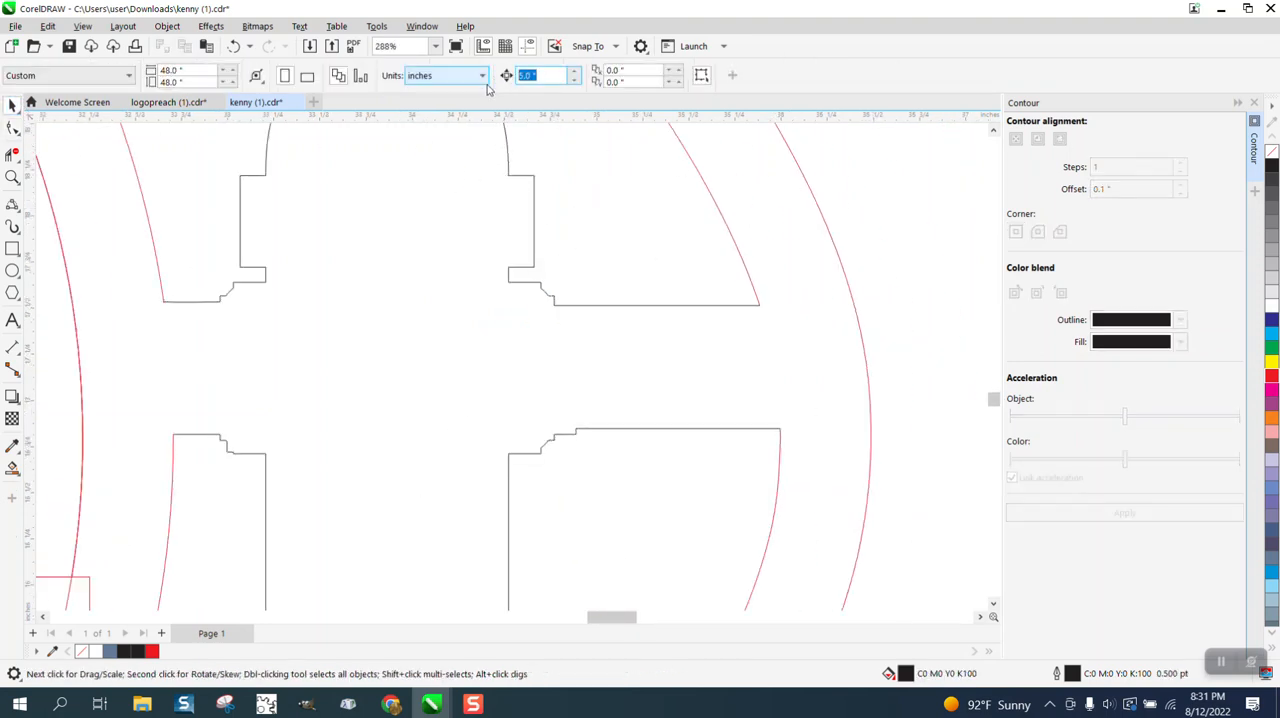
pyautogui.press('BackSpace')
pyautogui.click(12, 176)
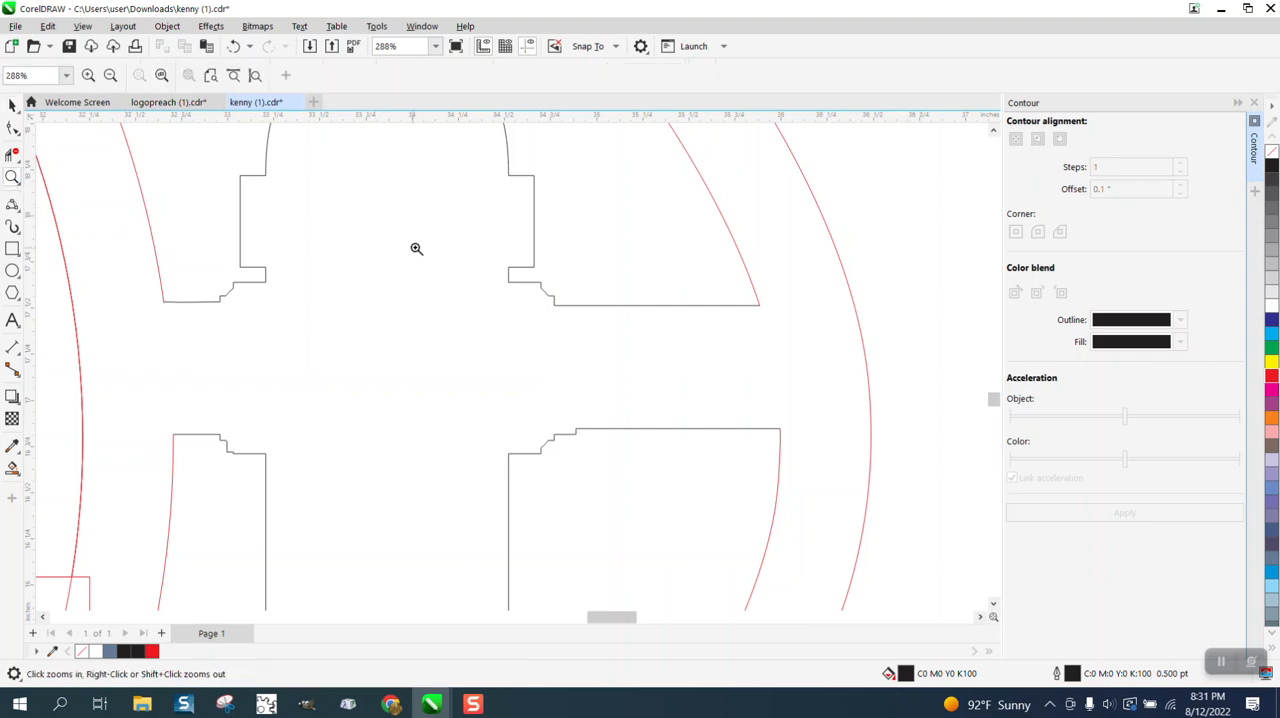
pyautogui.moveTo(577, 336); pyautogui.dragTo(577, 336)
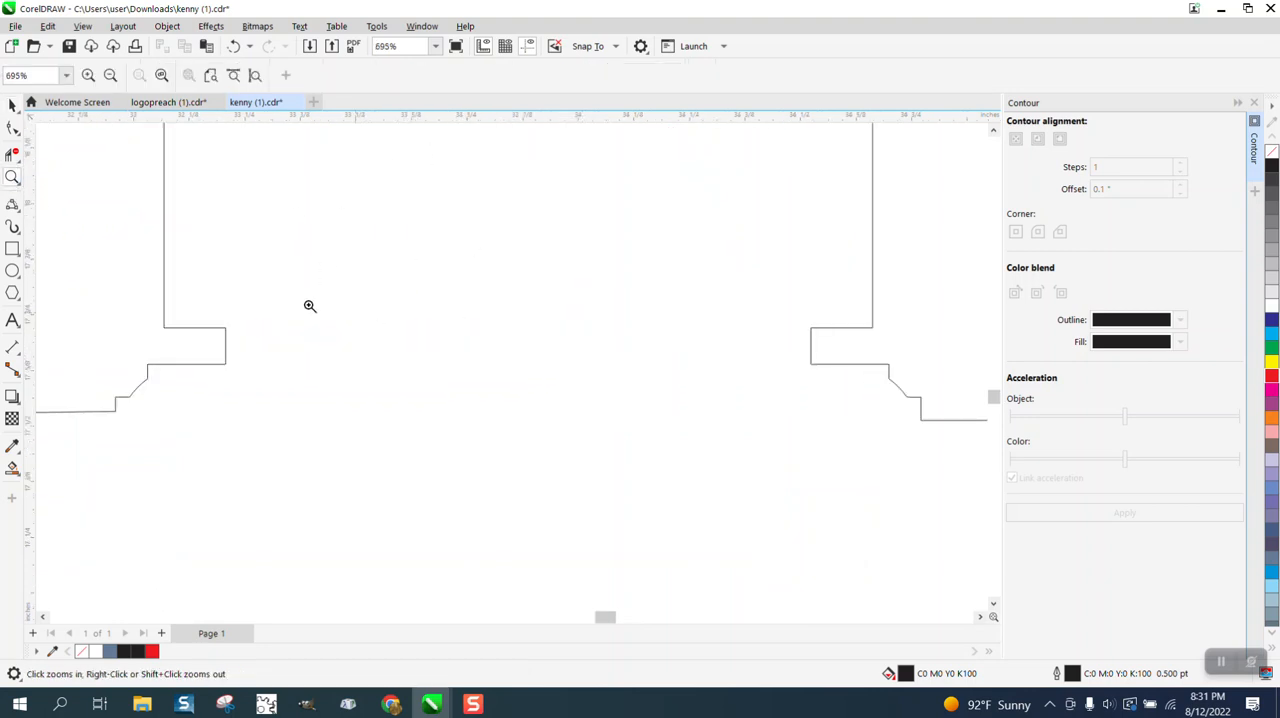
pyautogui.click(12, 130)
pyautogui.click(214, 330)
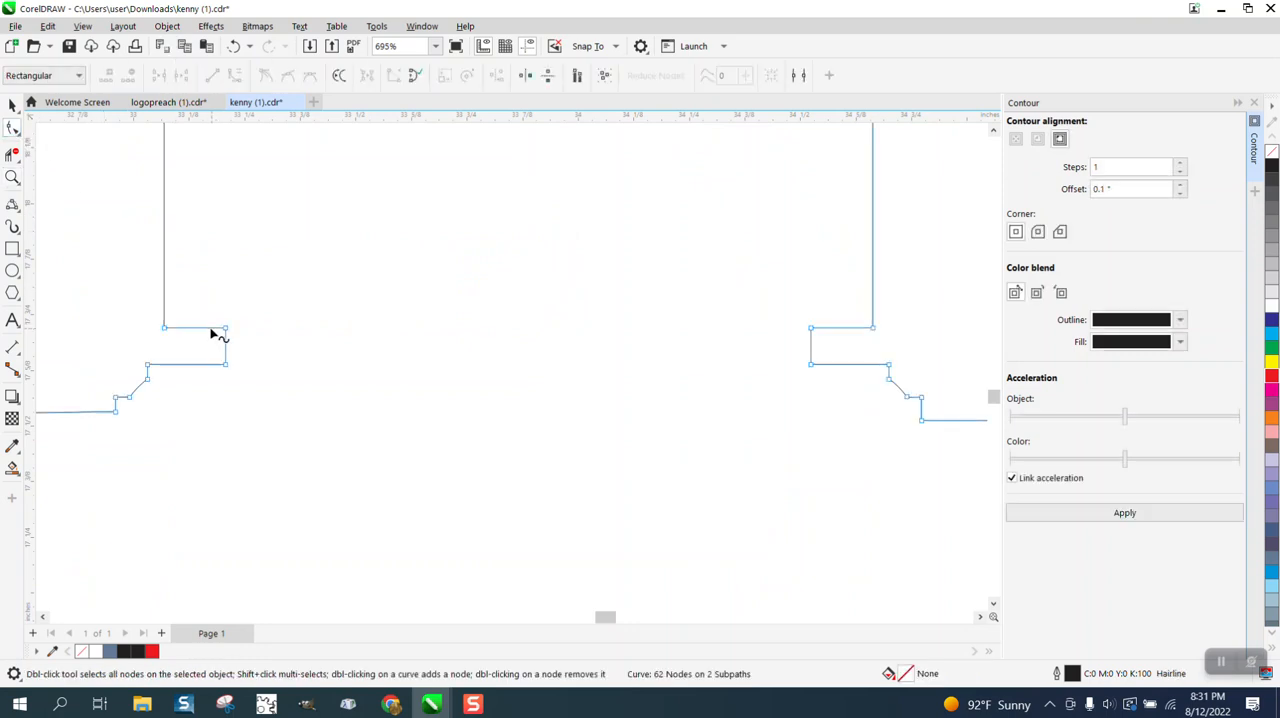
pyautogui.moveTo(134, 304); pyautogui.dragTo(884, 337)
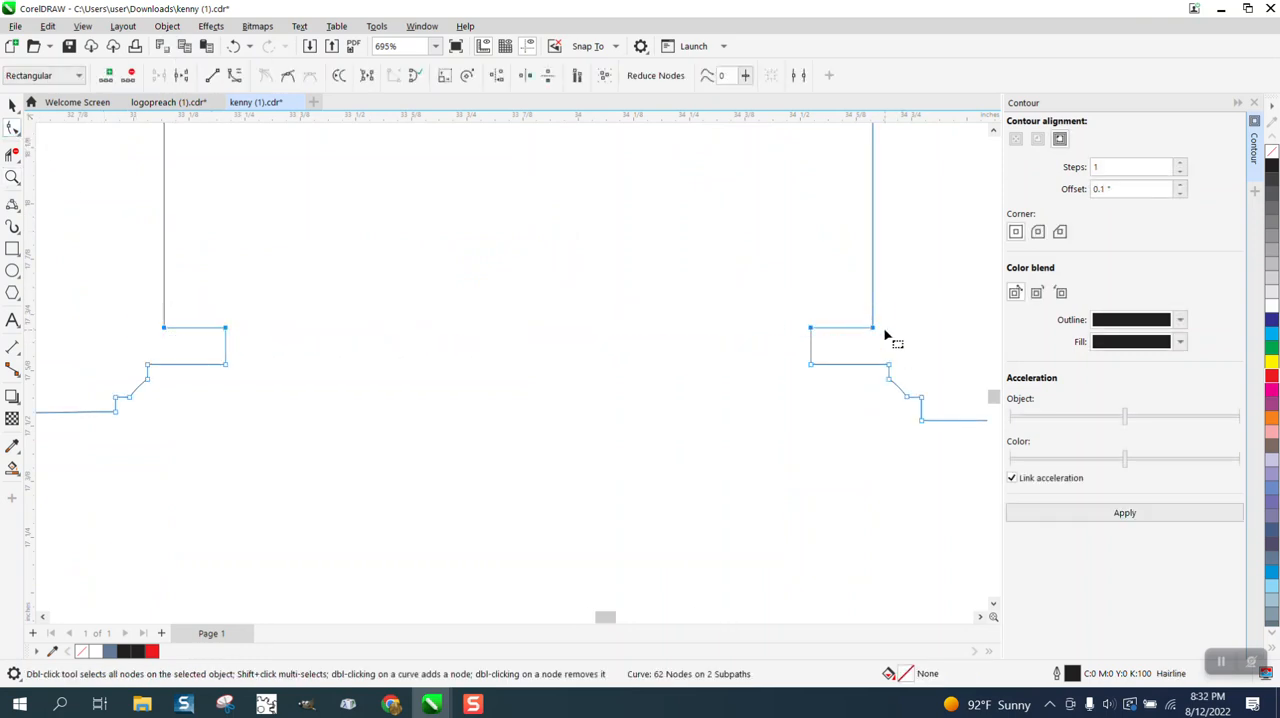
pyautogui.press('Up')
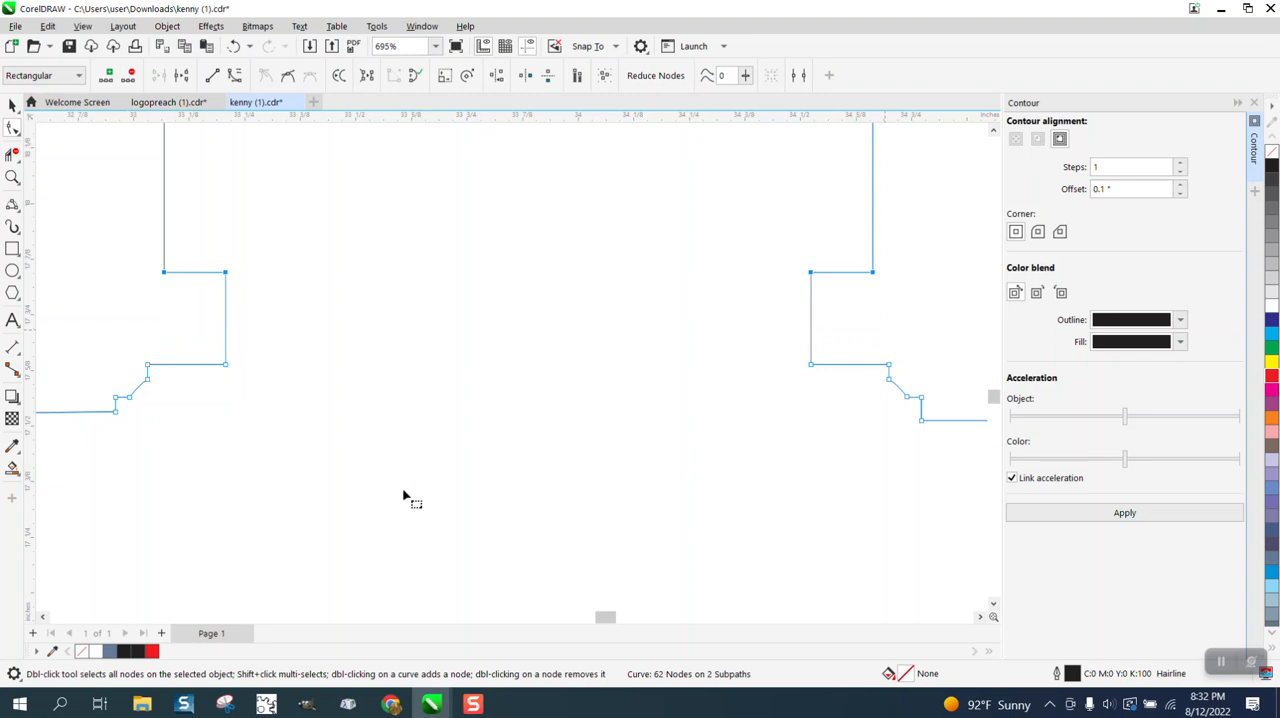
# Delete the lower node of the tiny bevel between the left arm's lower edge and the body, and convert the resulting curve to a line.
pyautogui.scroll(-3, 226, 449)
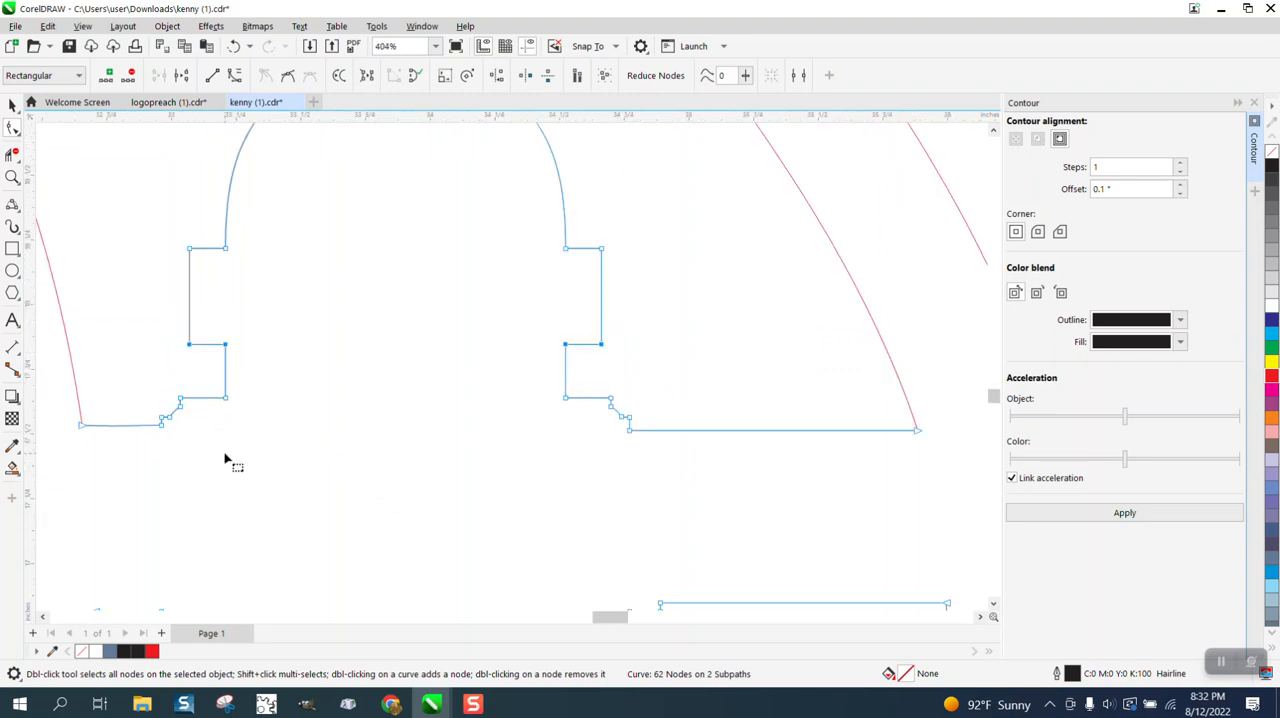
pyautogui.scroll(-1, 226, 458)
pyautogui.scroll(-1, 226, 458)
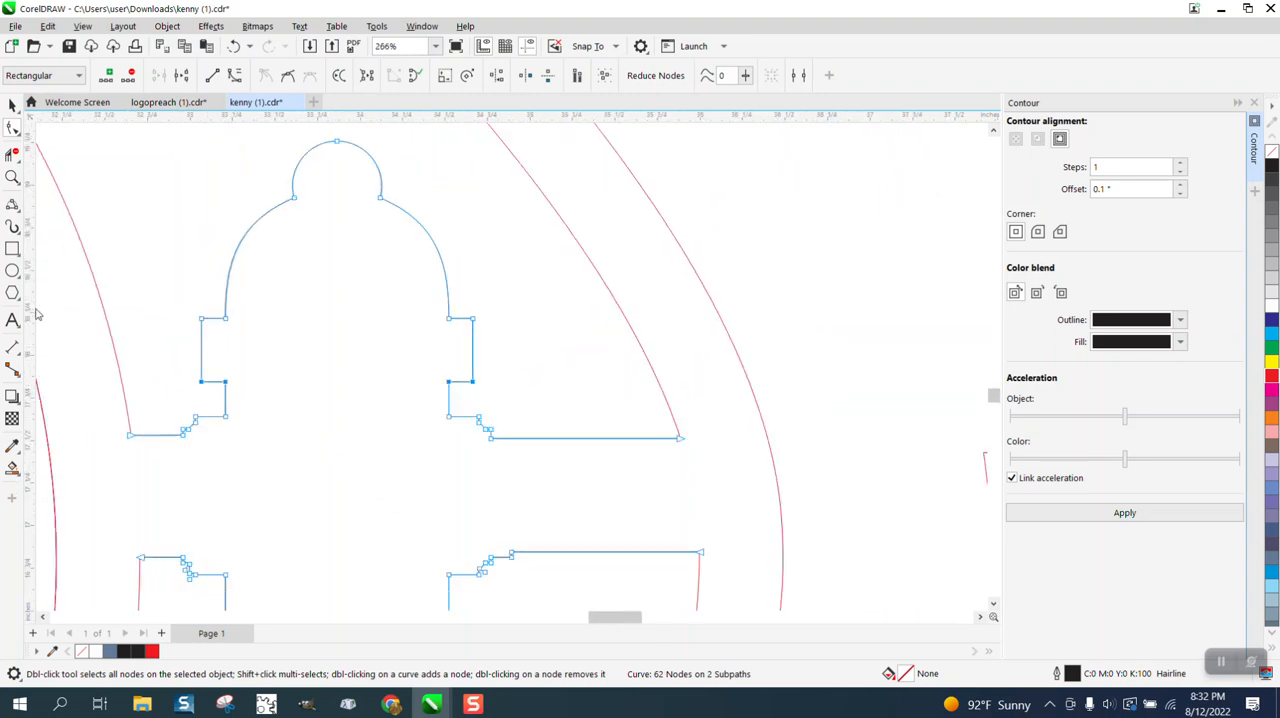
pyautogui.scroll(-1, 87, 265)
pyautogui.click(11, 178)
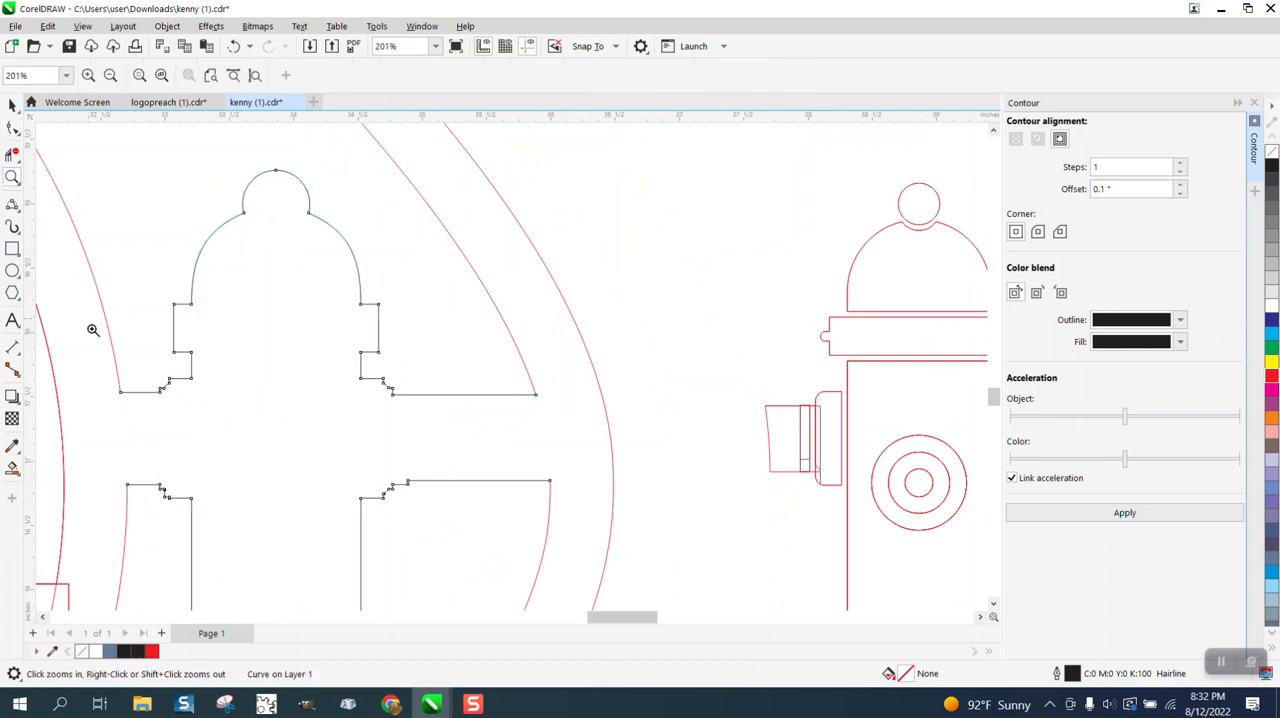
pyautogui.moveTo(238, 494); pyautogui.dragTo(497, 511)
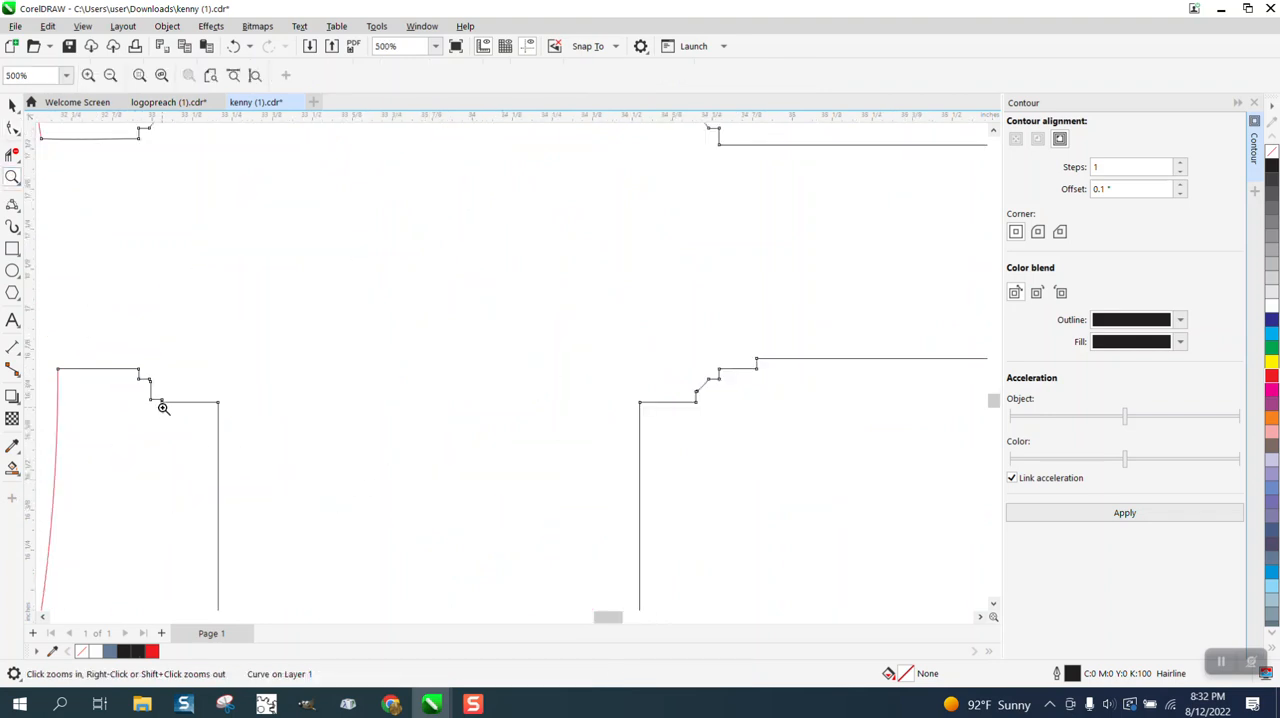
pyautogui.moveTo(113, 357); pyautogui.dragTo(241, 439)
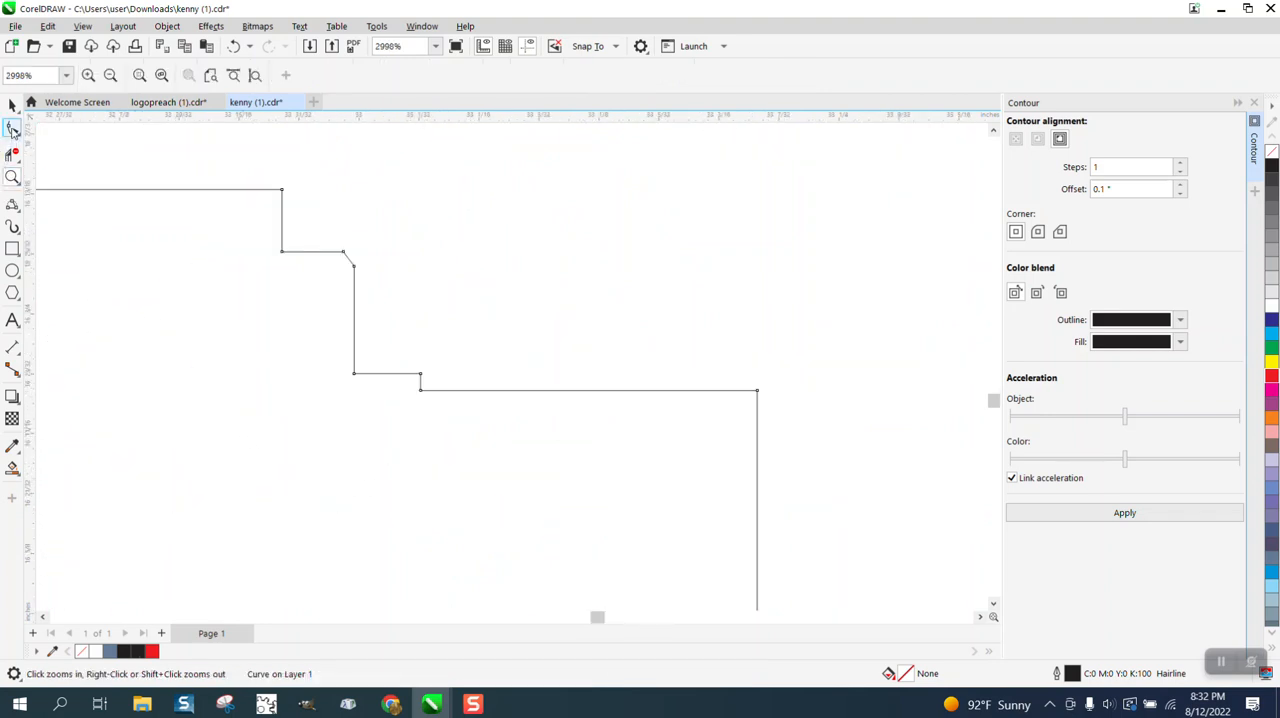
pyautogui.click(12, 128)
pyautogui.click(355, 267)
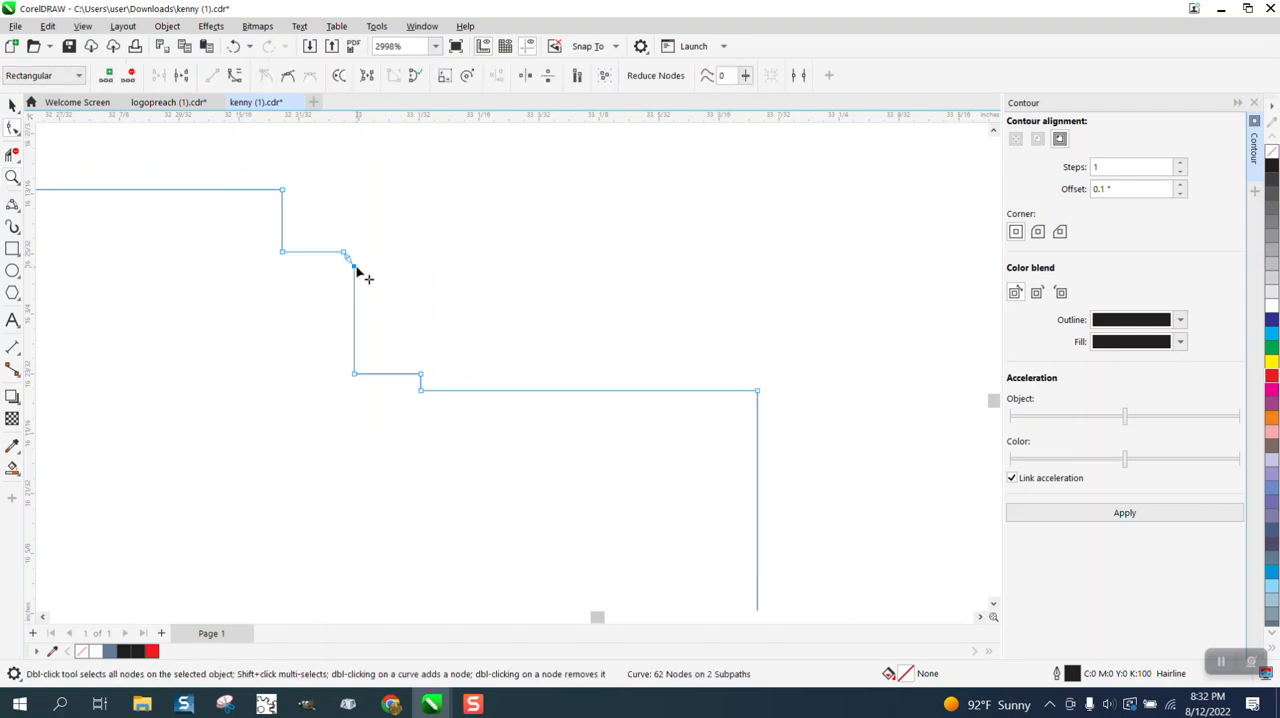
pyautogui.press('Delete')
pyautogui.moveTo(335, 233); pyautogui.dragTo(380, 394)
pyautogui.rightClick(355, 378)
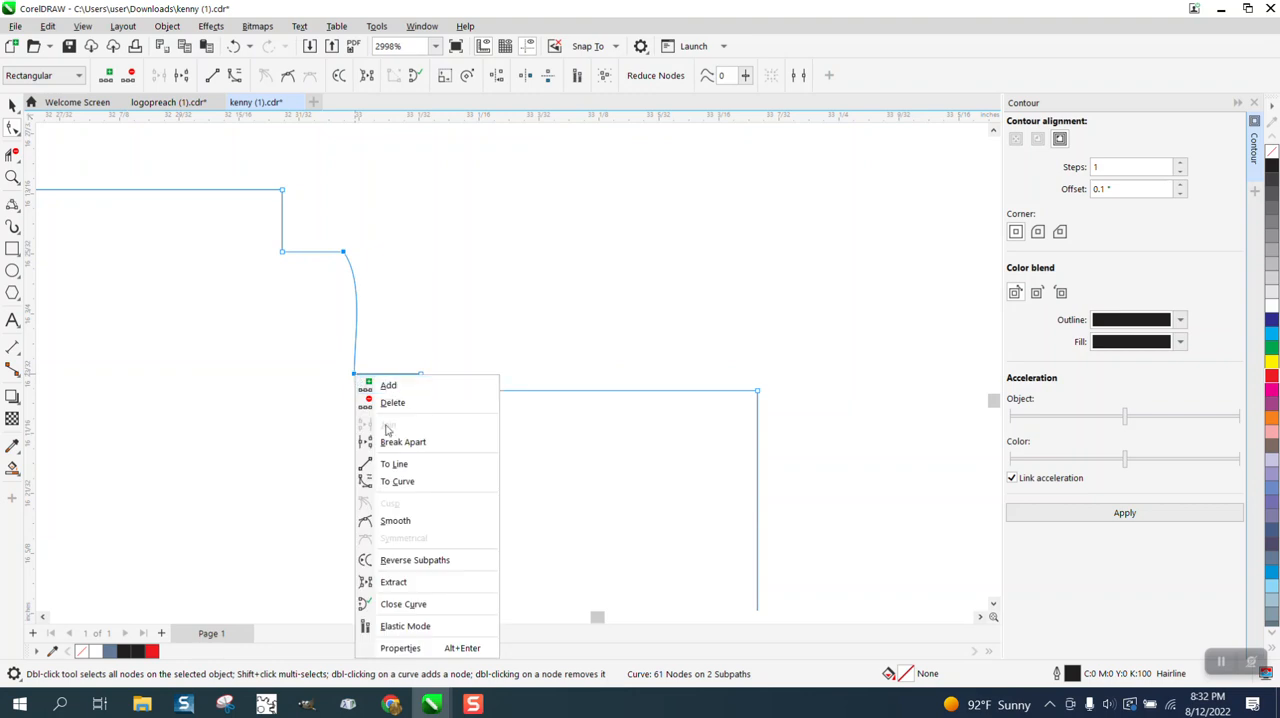
pyautogui.click(390, 462)
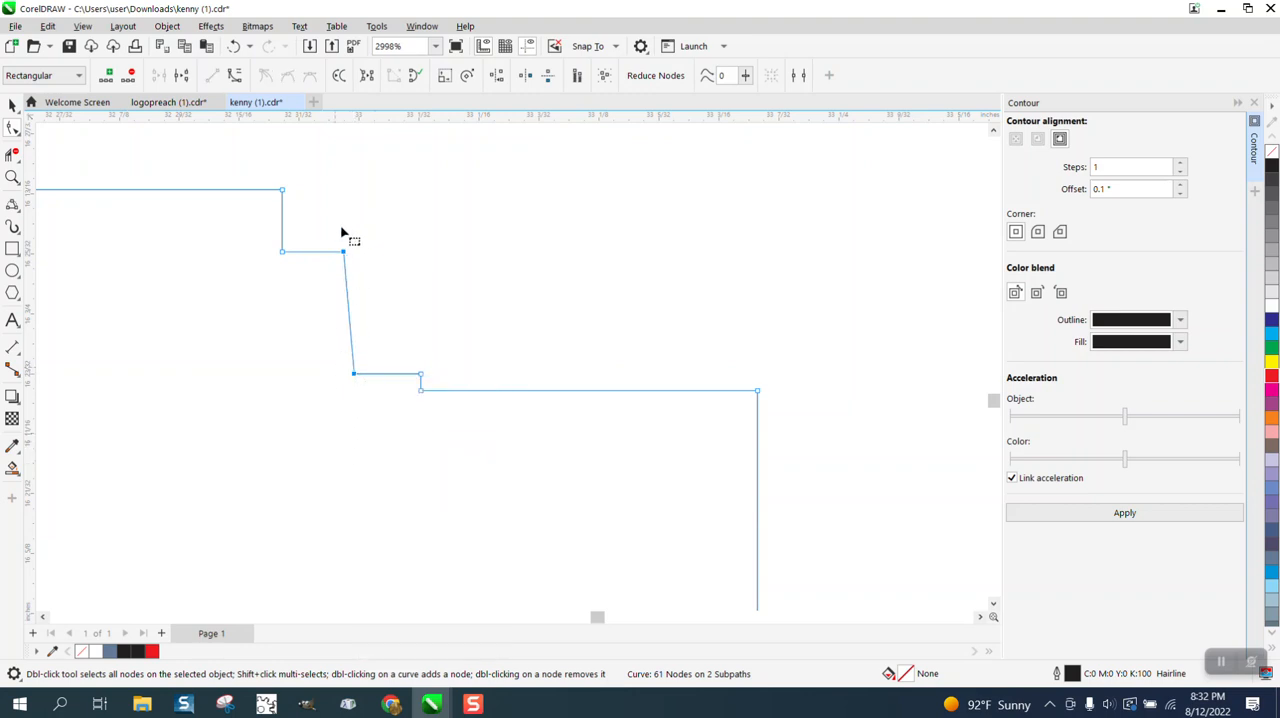
# Align the end nodes of the slanted line below the left arm so that it runs vertically.
pyautogui.moveTo(333, 227); pyautogui.dragTo(386, 412)
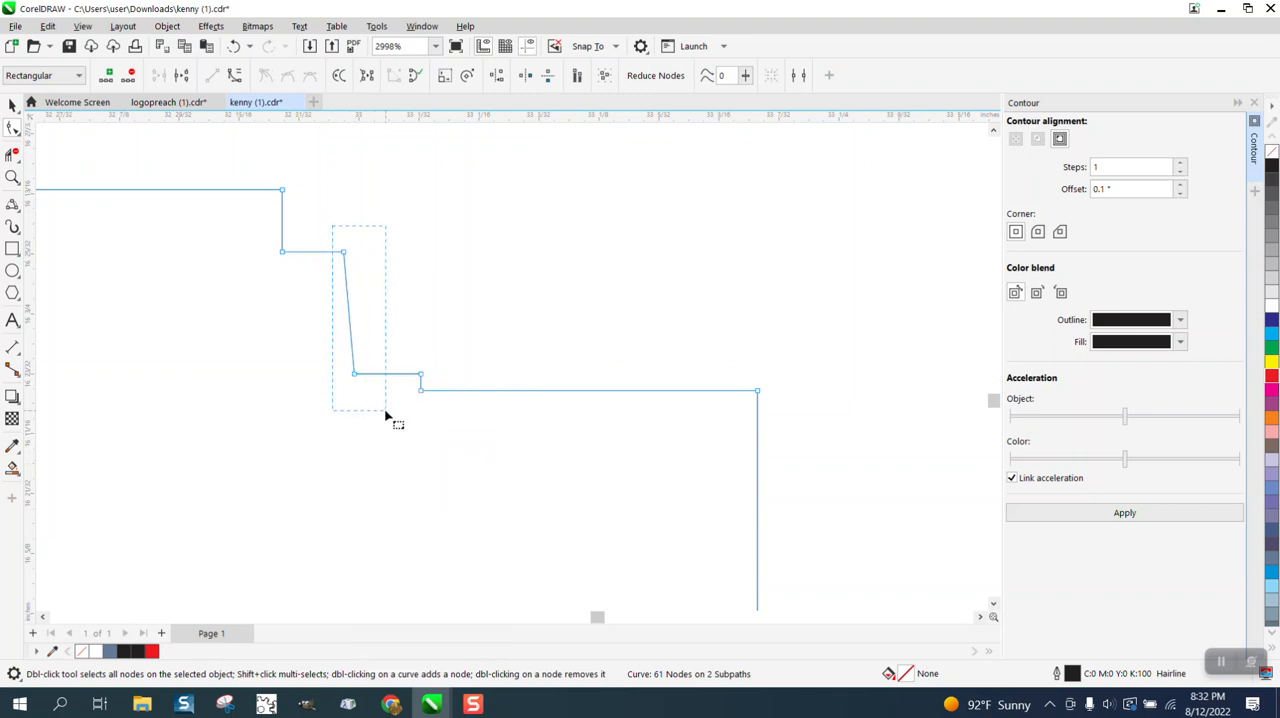
pyautogui.click(498, 78)
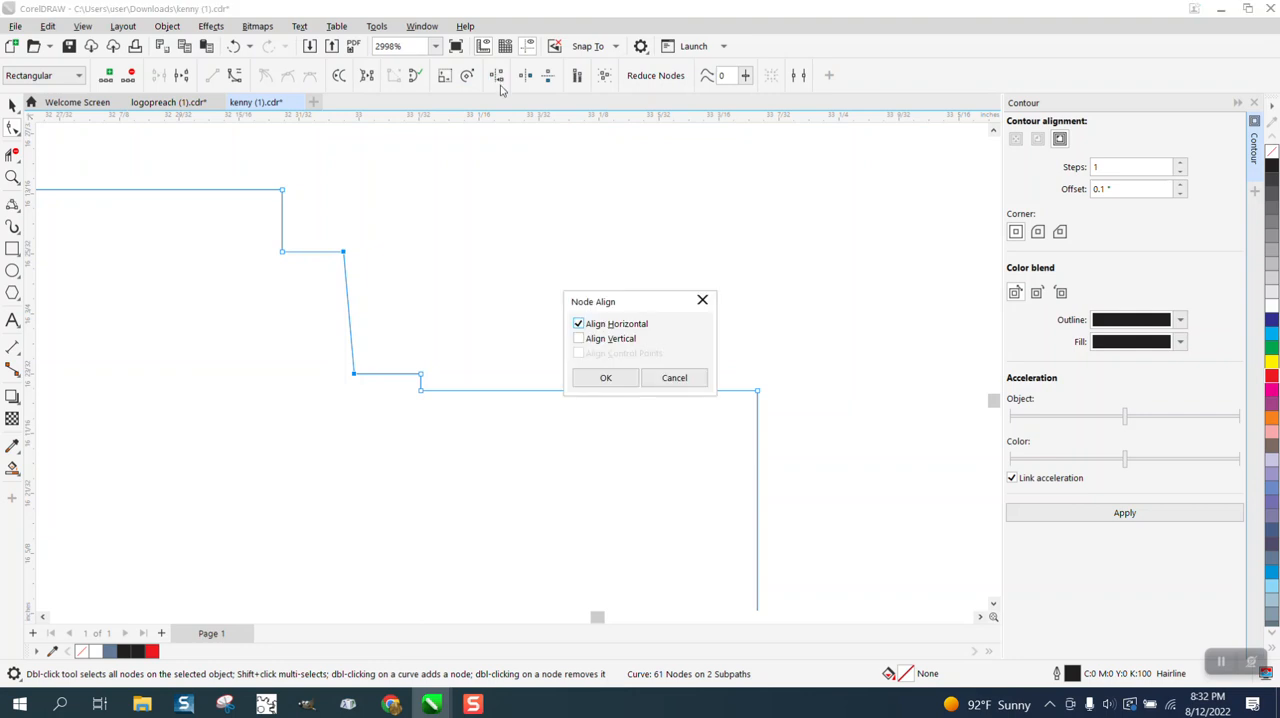
pyautogui.click(578, 338)
pyautogui.click(578, 323)
pyautogui.click(605, 377)
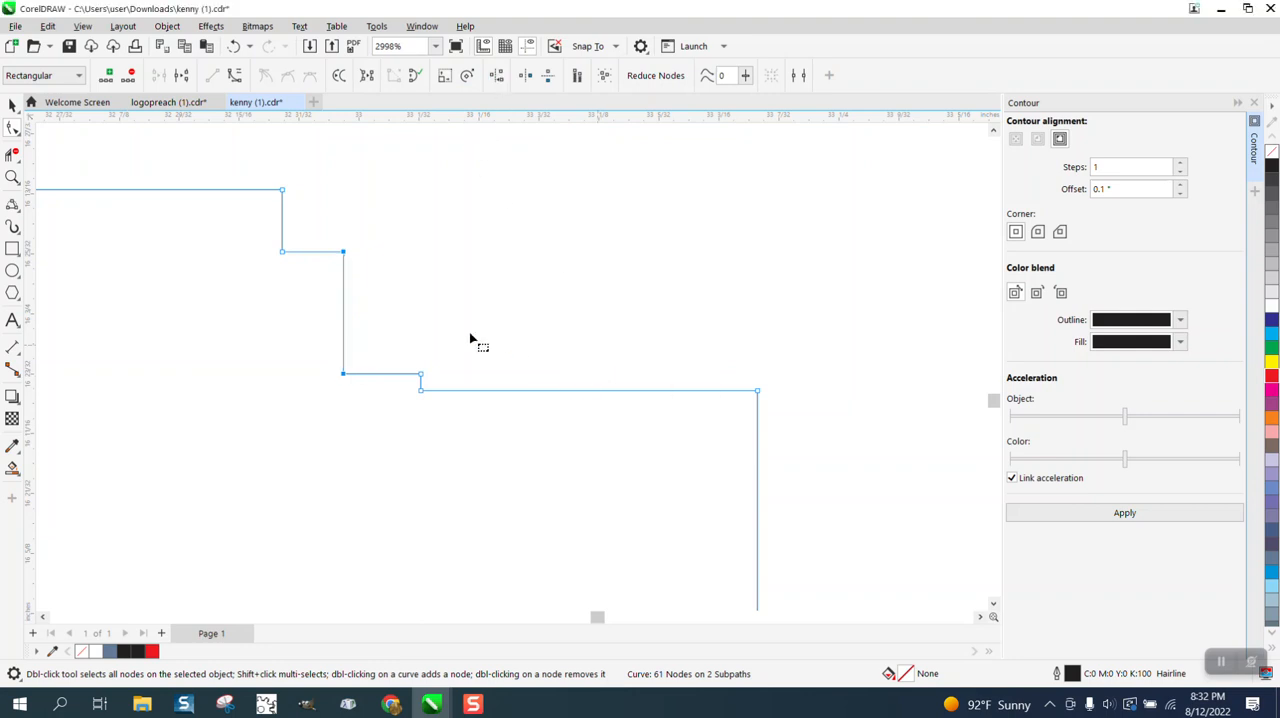
# Delete the two nodes forming the tiny step between the left arm's stepped corner and the body's side.
pyautogui.scroll(-2, 440, 328)
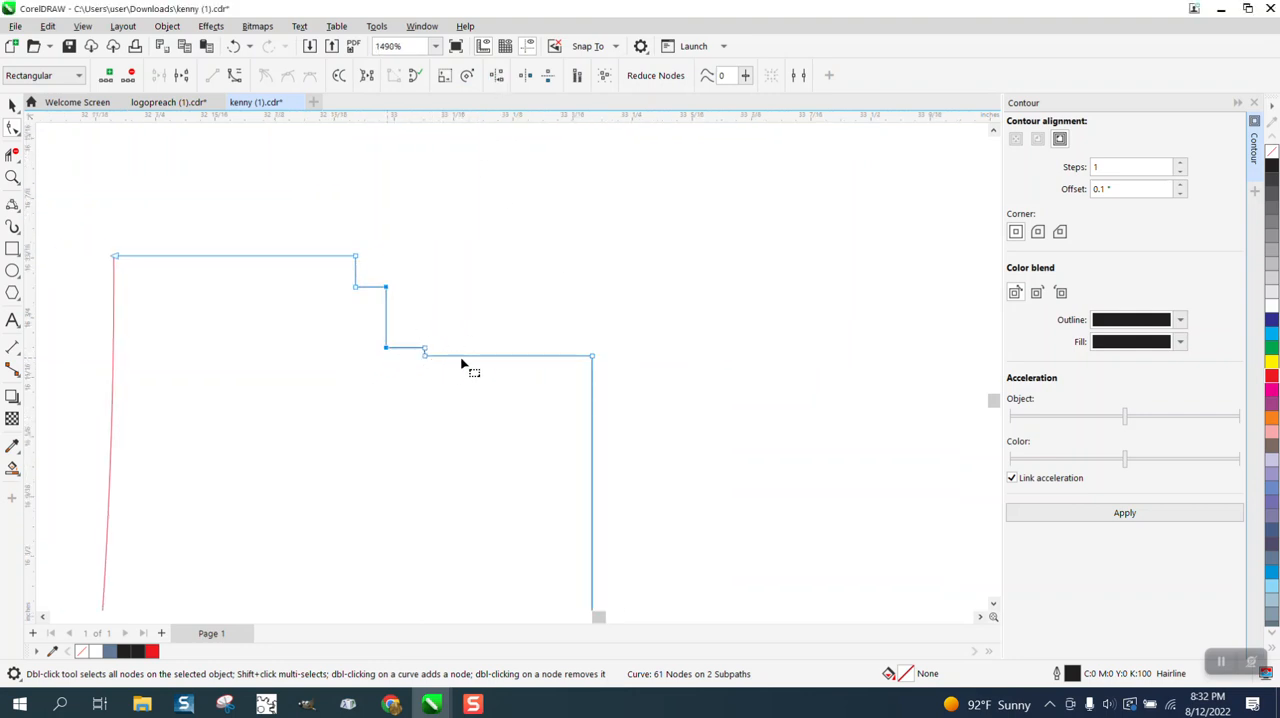
pyautogui.scroll(-4, 458, 360)
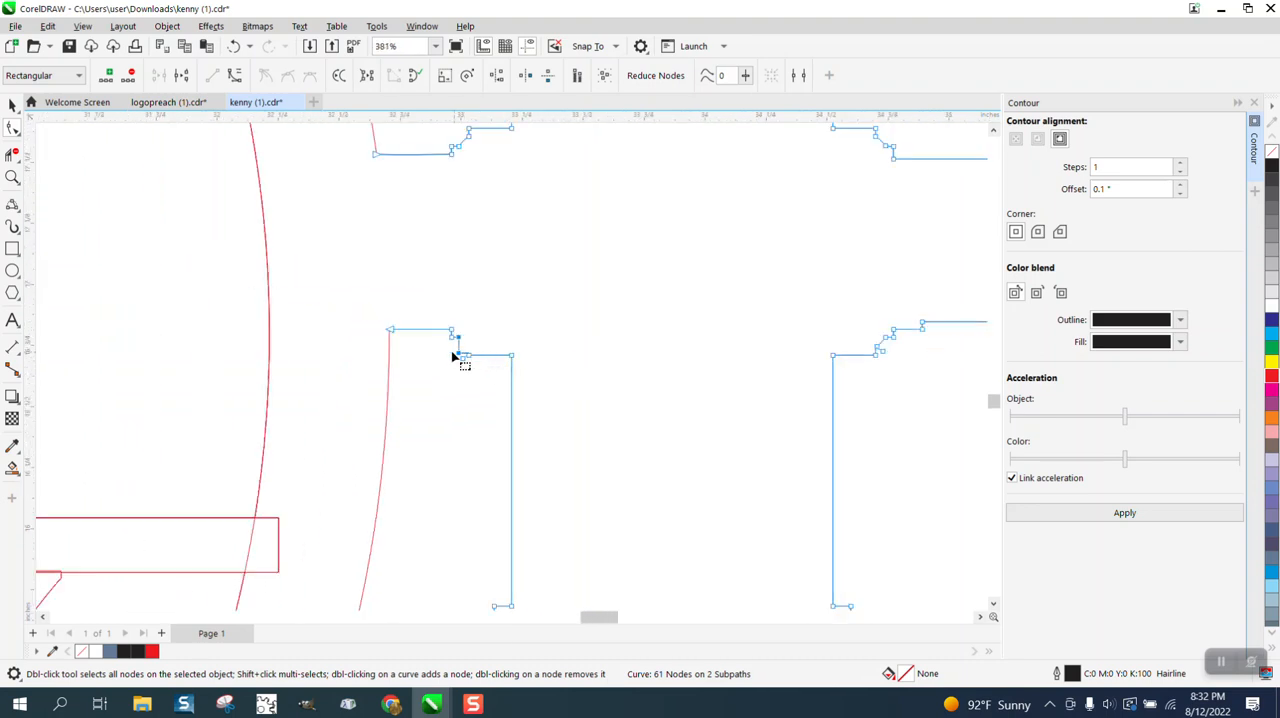
pyautogui.moveTo(452, 354); pyautogui.dragTo(540, 370)
pyautogui.click(541, 323)
pyautogui.click(12, 177)
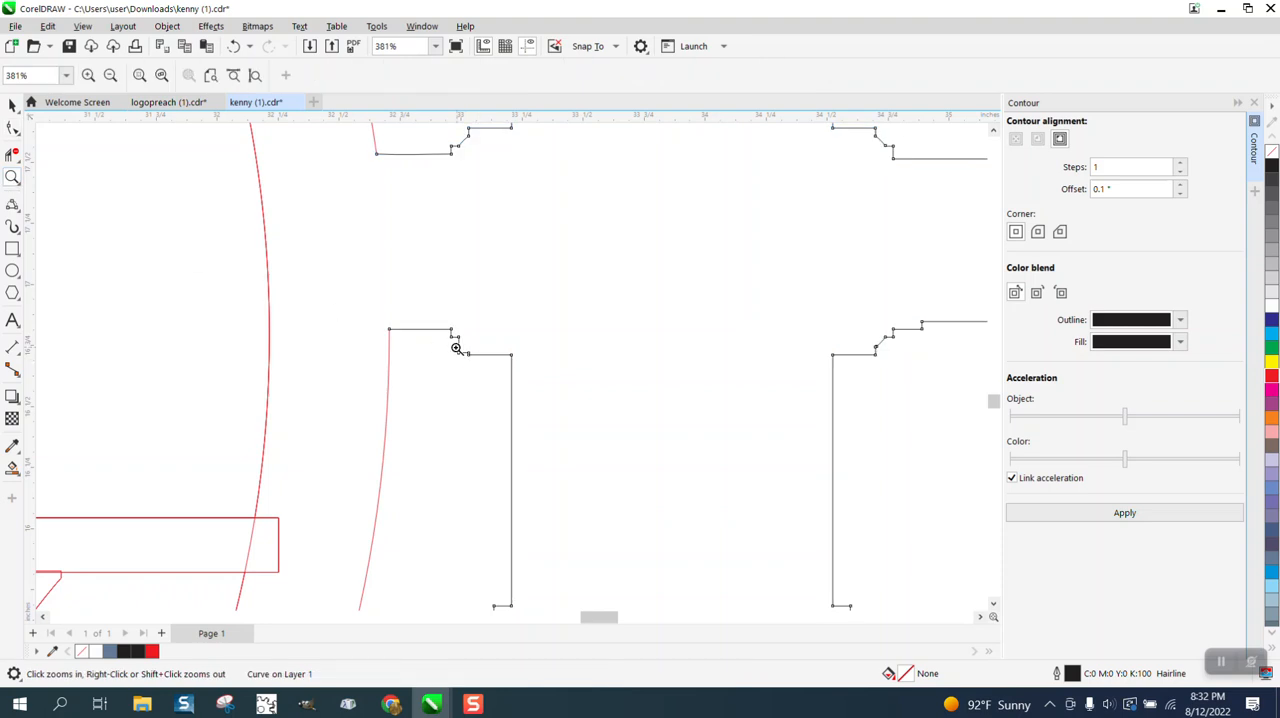
pyautogui.moveTo(452, 342); pyautogui.dragTo(545, 376)
pyautogui.click(12, 128)
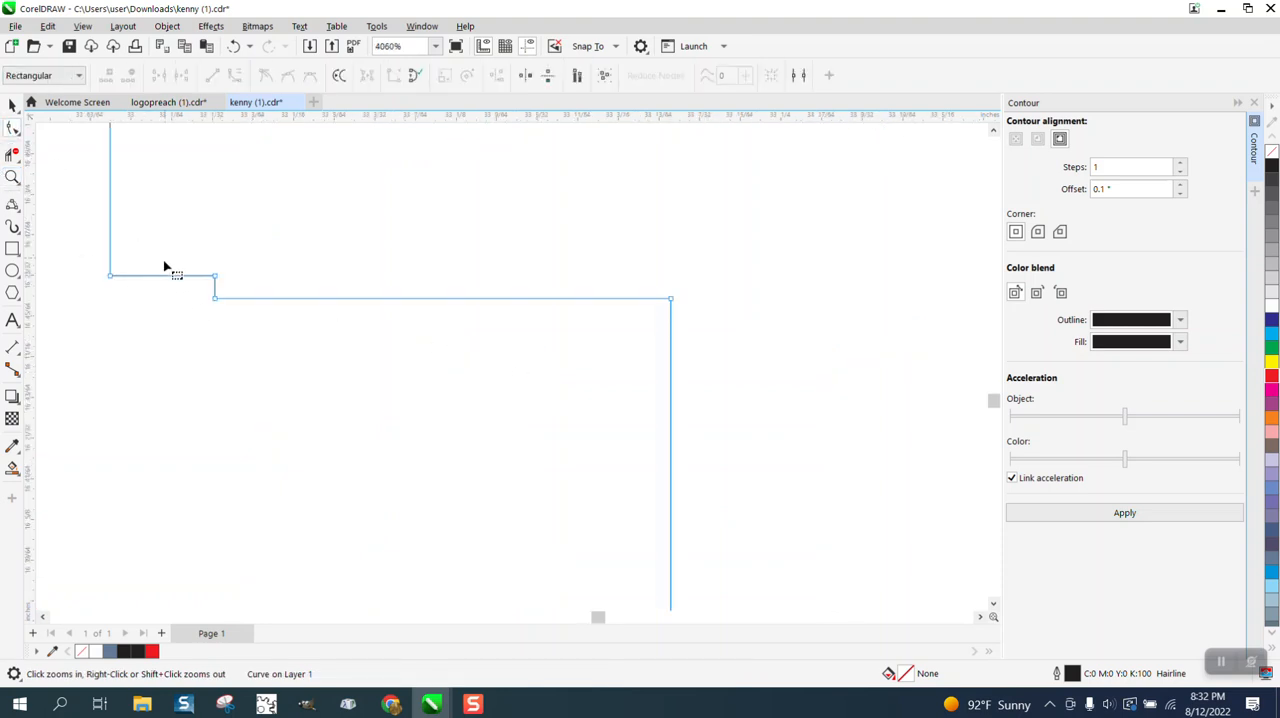
pyautogui.moveTo(194, 257); pyautogui.dragTo(257, 323)
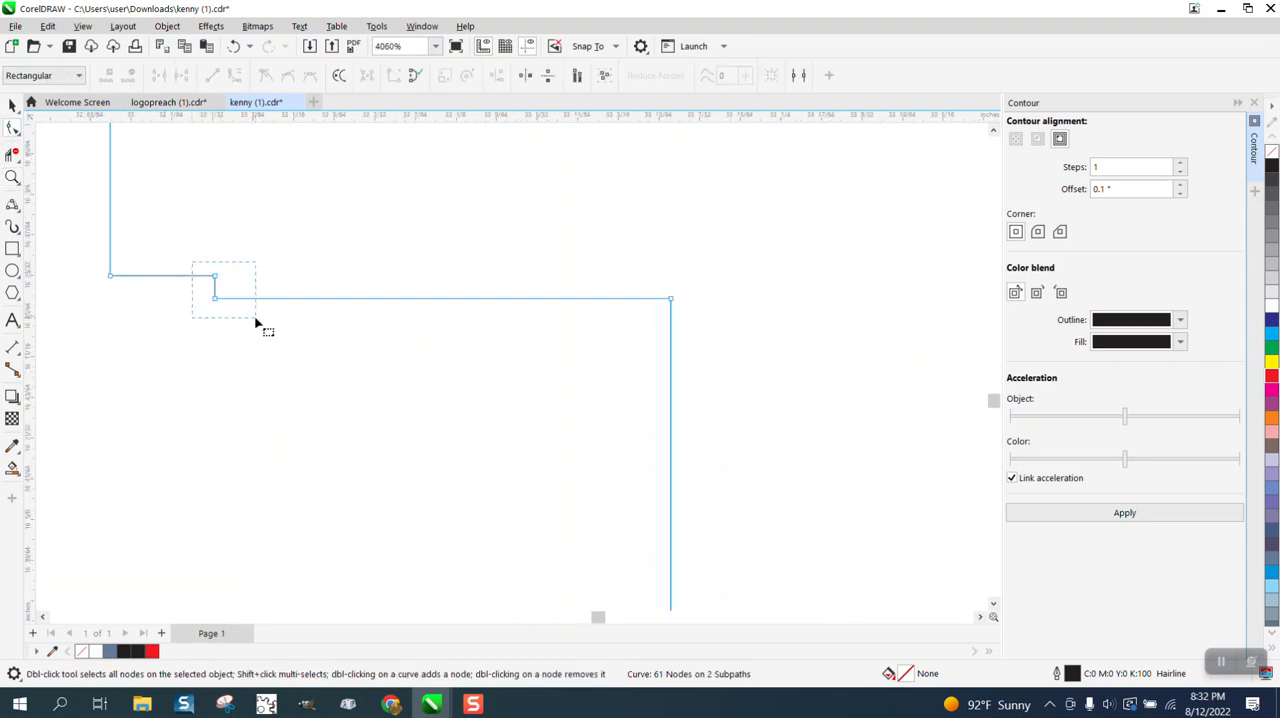
pyautogui.press('Delete')
# Align the two end nodes of the curved segment at the body's upper-left corner horizontally.
pyautogui.moveTo(99, 257); pyautogui.dragTo(695, 347)
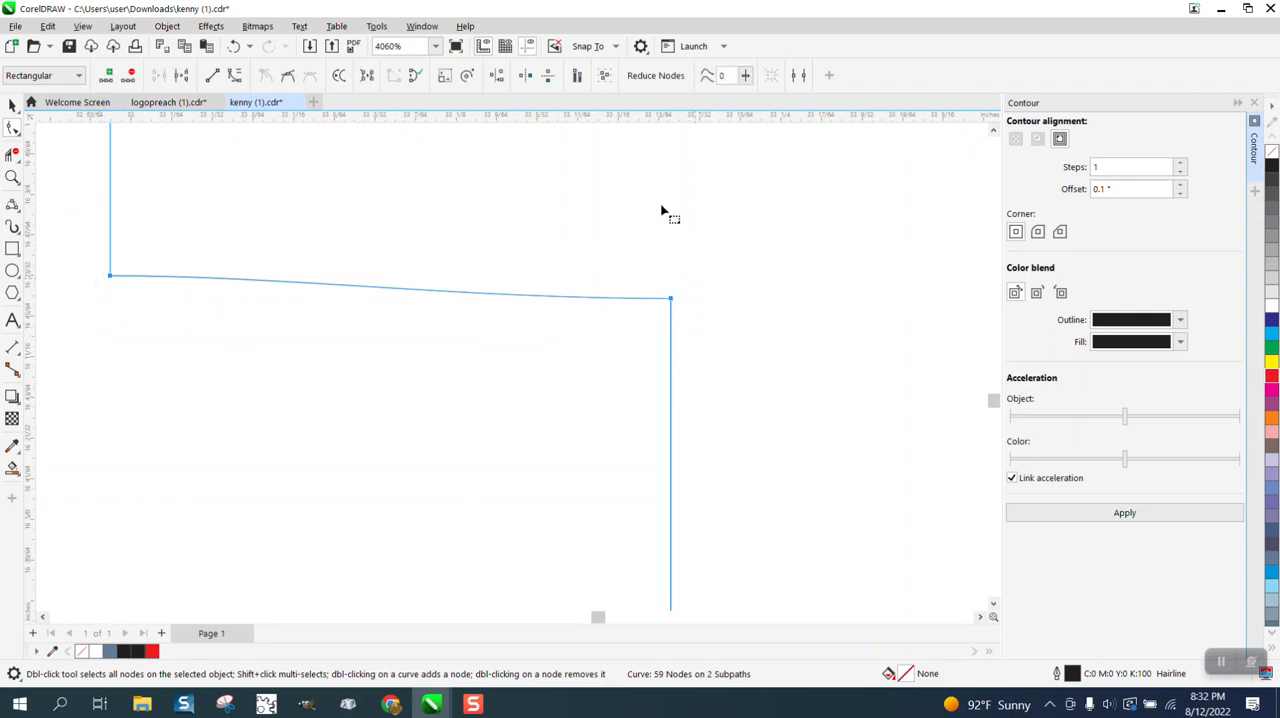
pyautogui.click(497, 75)
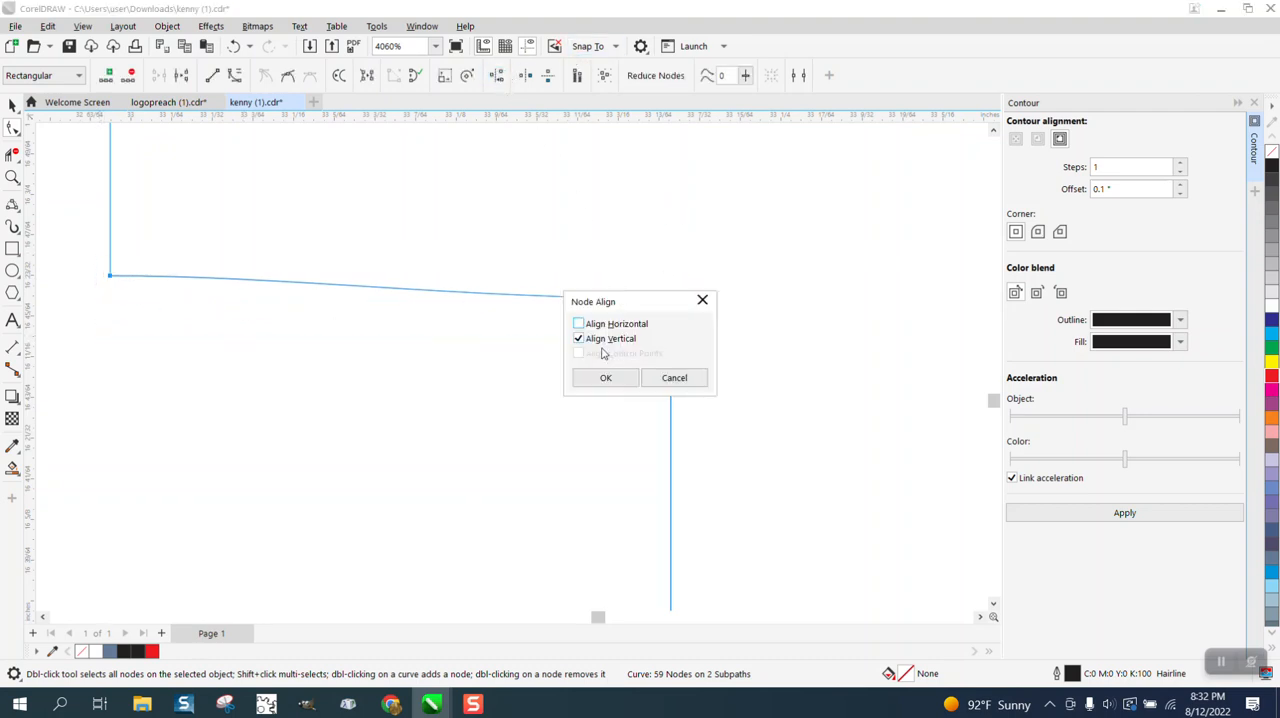
pyautogui.click(580, 324)
pyautogui.click(580, 339)
pyautogui.click(600, 376)
# Convert the curved segment at the body's upper-left corner to a straight line.
pyautogui.moveTo(52, 229); pyautogui.dragTo(694, 318)
pyautogui.rightClick(673, 283)
pyautogui.click(642, 318)
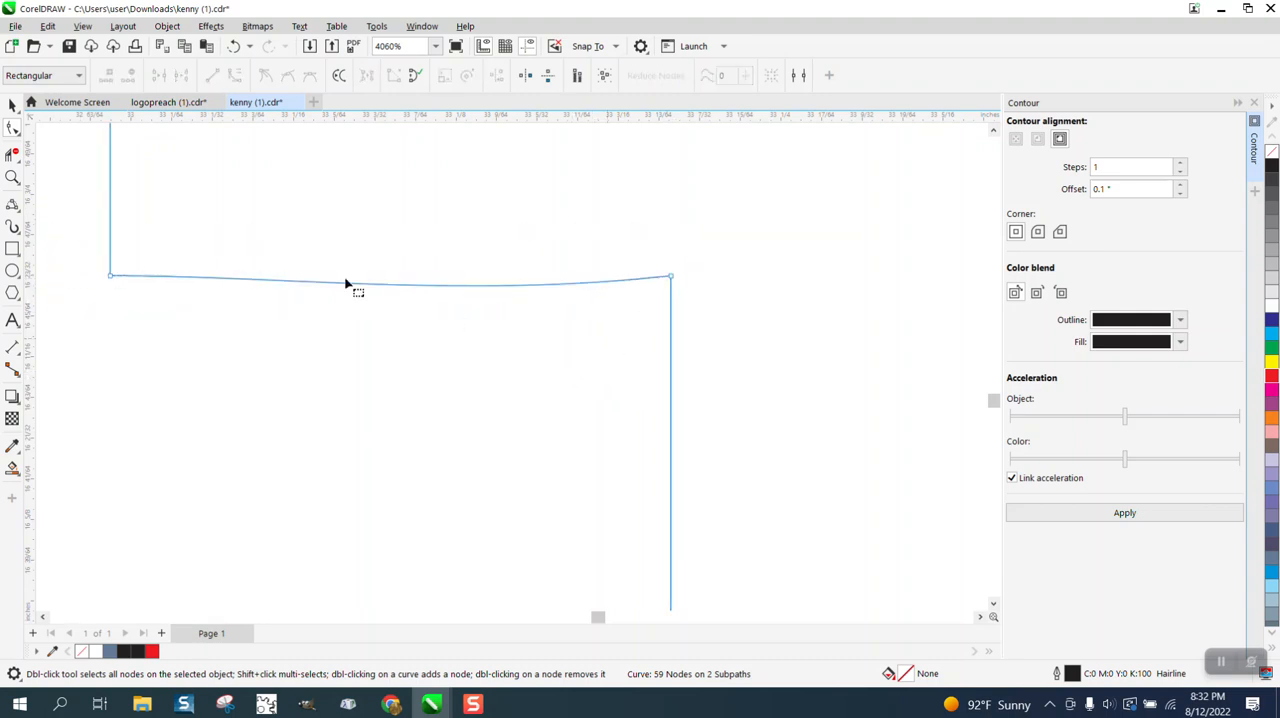
pyautogui.moveTo(82, 240); pyautogui.dragTo(740, 304)
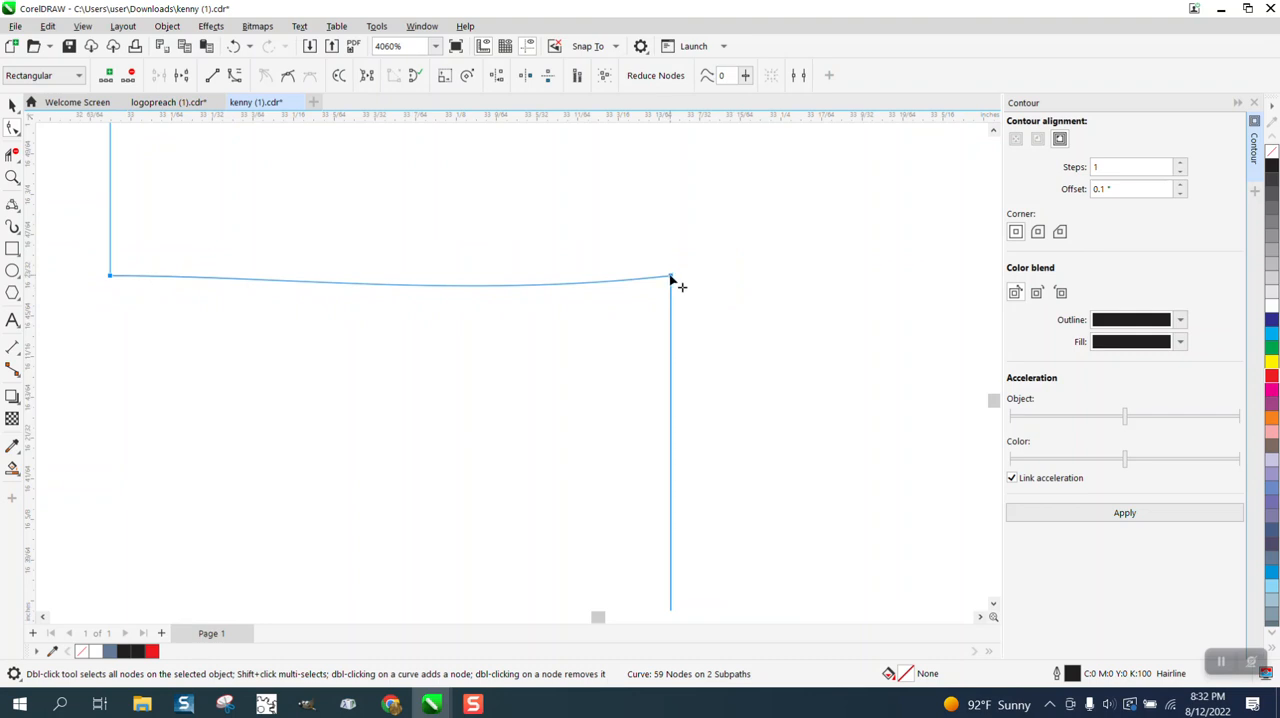
pyautogui.rightClick(670, 280)
pyautogui.click(702, 363)
# Delete the extra node on the small curved corner below the right arm, and convert the curve to a straight line.
pyautogui.scroll(1, 580, 365)
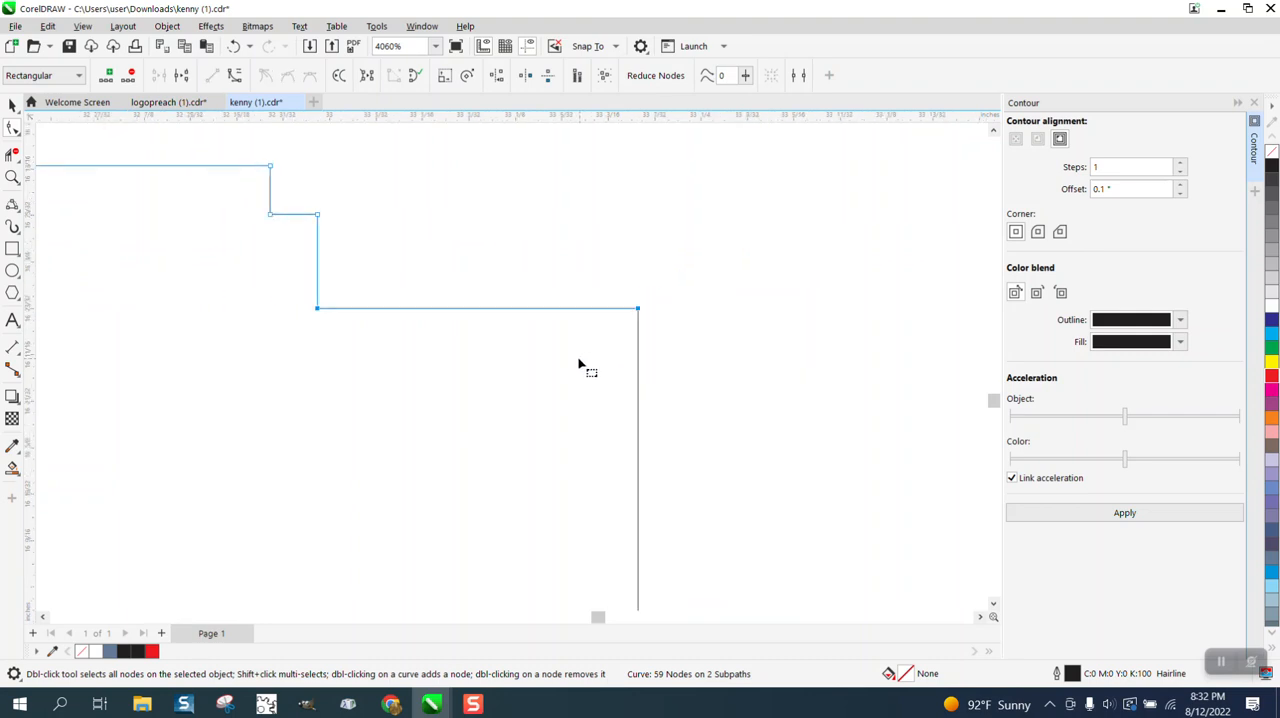
pyautogui.scroll(-8, 578, 365)
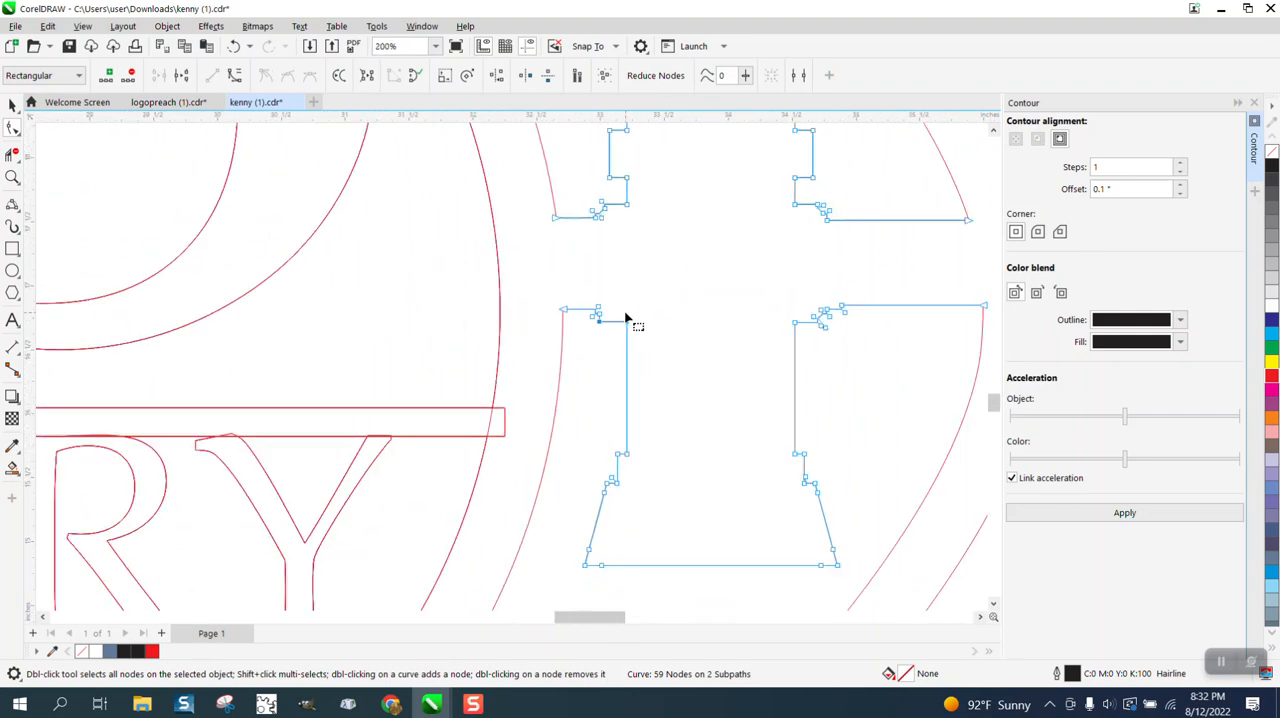
pyautogui.scroll(-1, 626, 318)
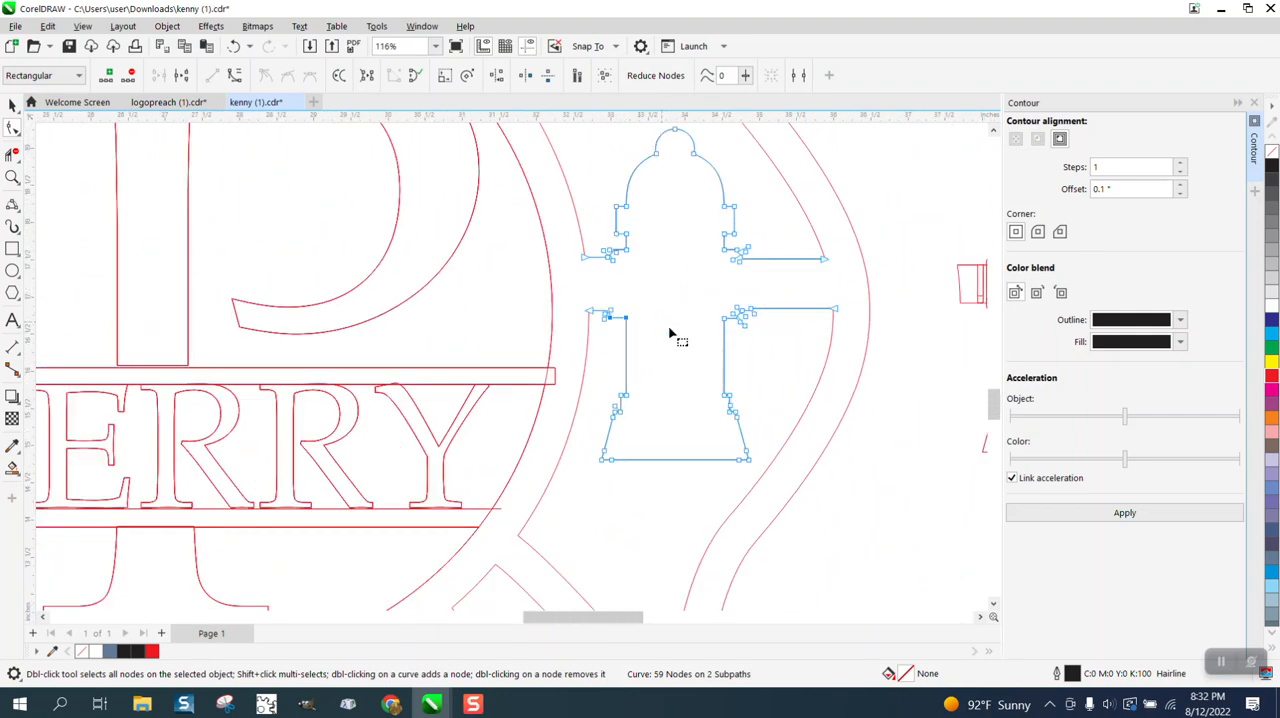
pyautogui.click(13, 178)
pyautogui.moveTo(717, 308); pyautogui.dragTo(775, 334)
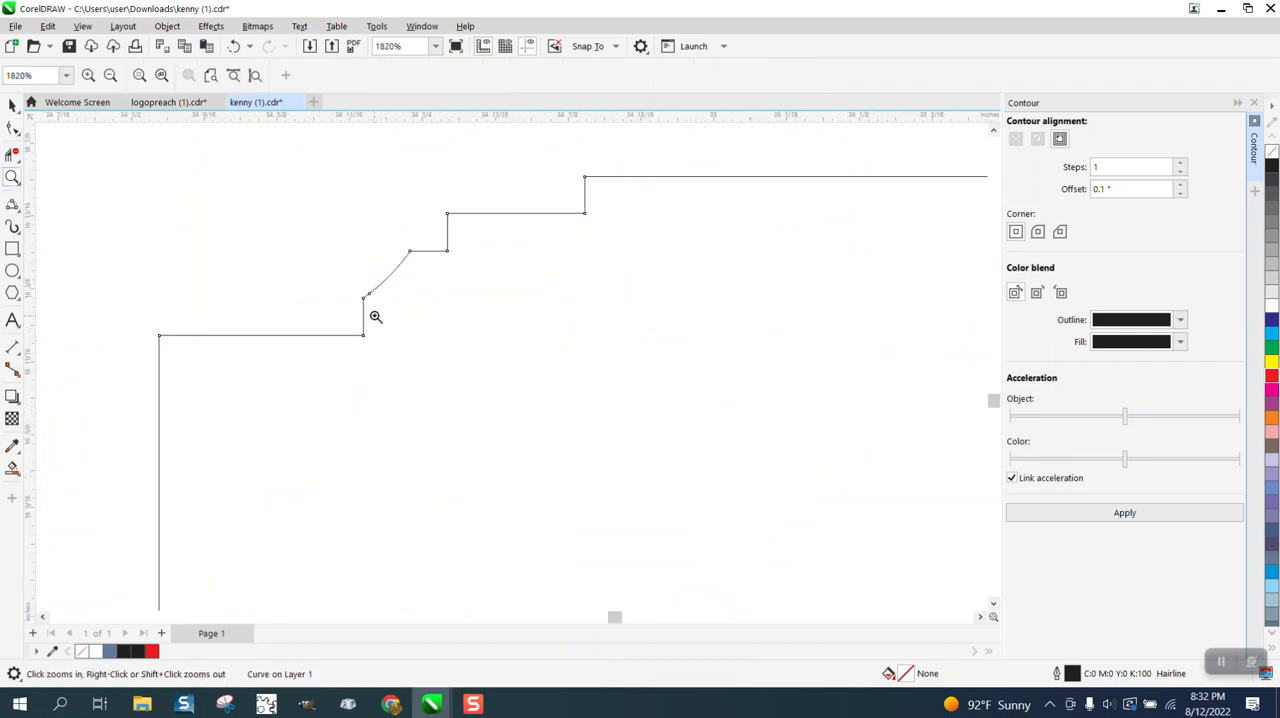
pyautogui.click(13, 130)
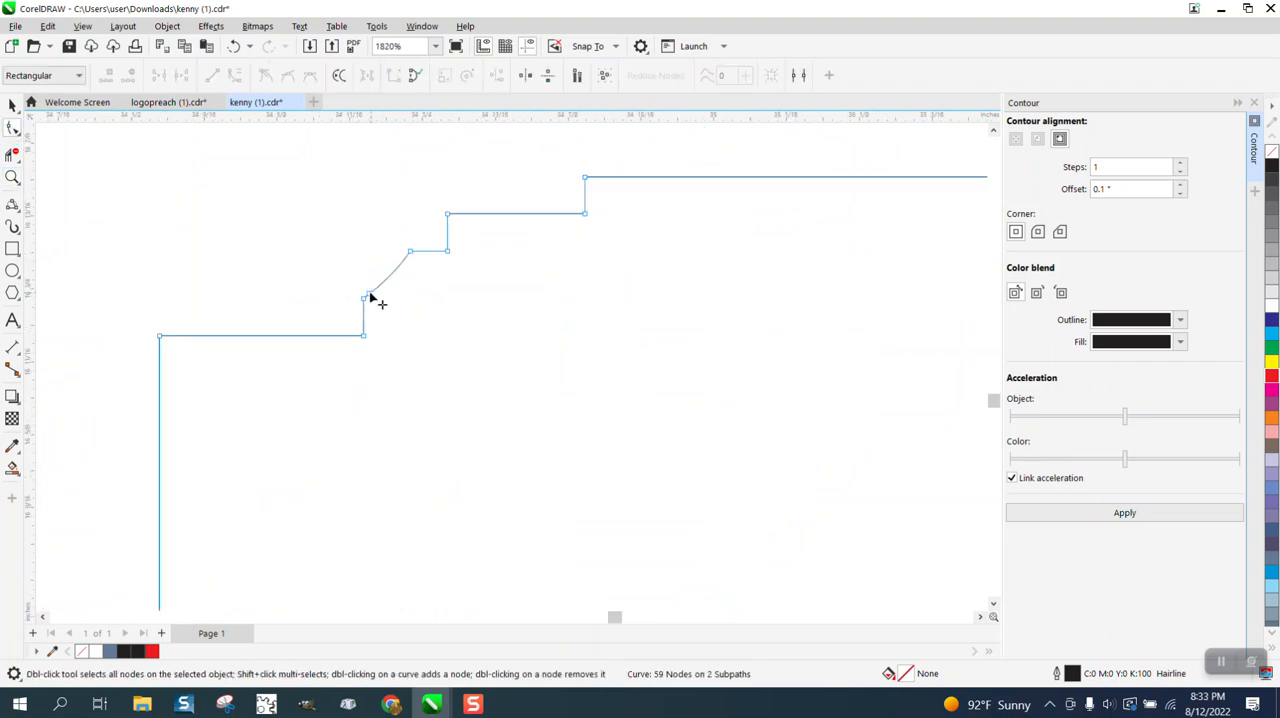
pyautogui.doubleClick(370, 294)
pyautogui.moveTo(349, 238); pyautogui.dragTo(414, 318)
pyautogui.rightClick(409, 256)
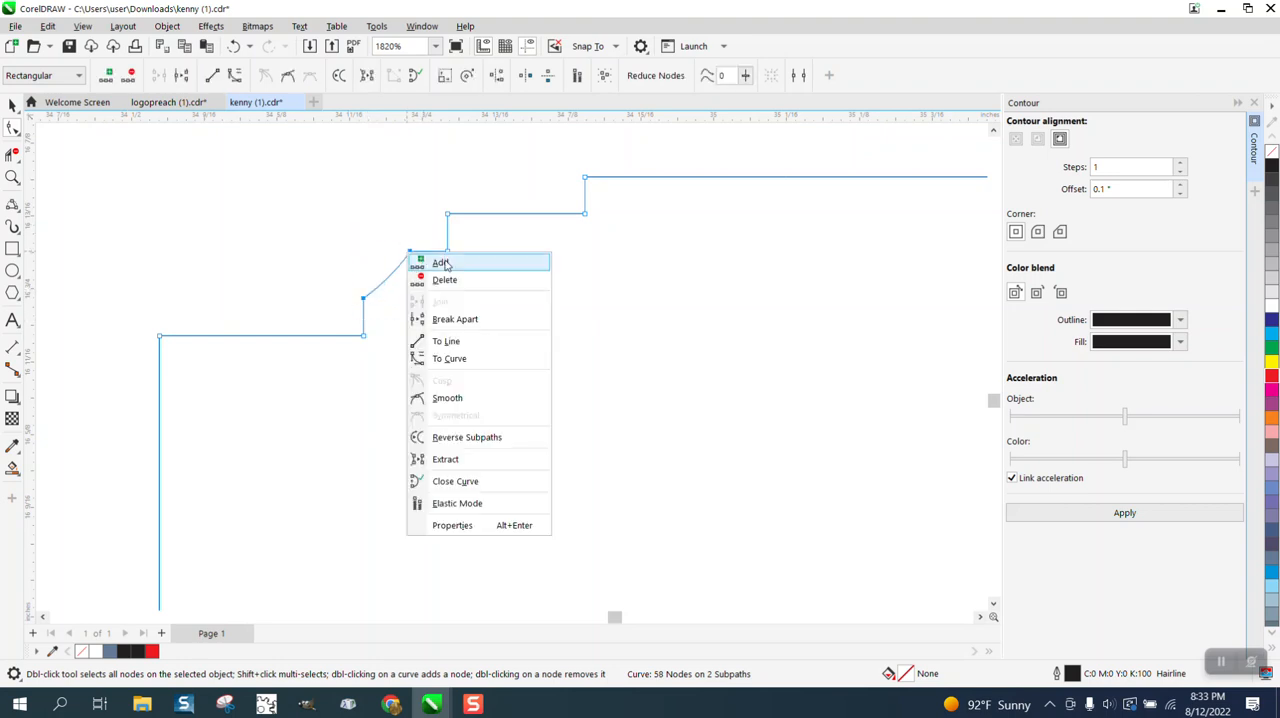
pyautogui.click(466, 340)
# Delete the tiny-step corner node on the right arm's lower edge and align that edge's two end nodes horizontally.
pyautogui.scroll(-1, 460, 343)
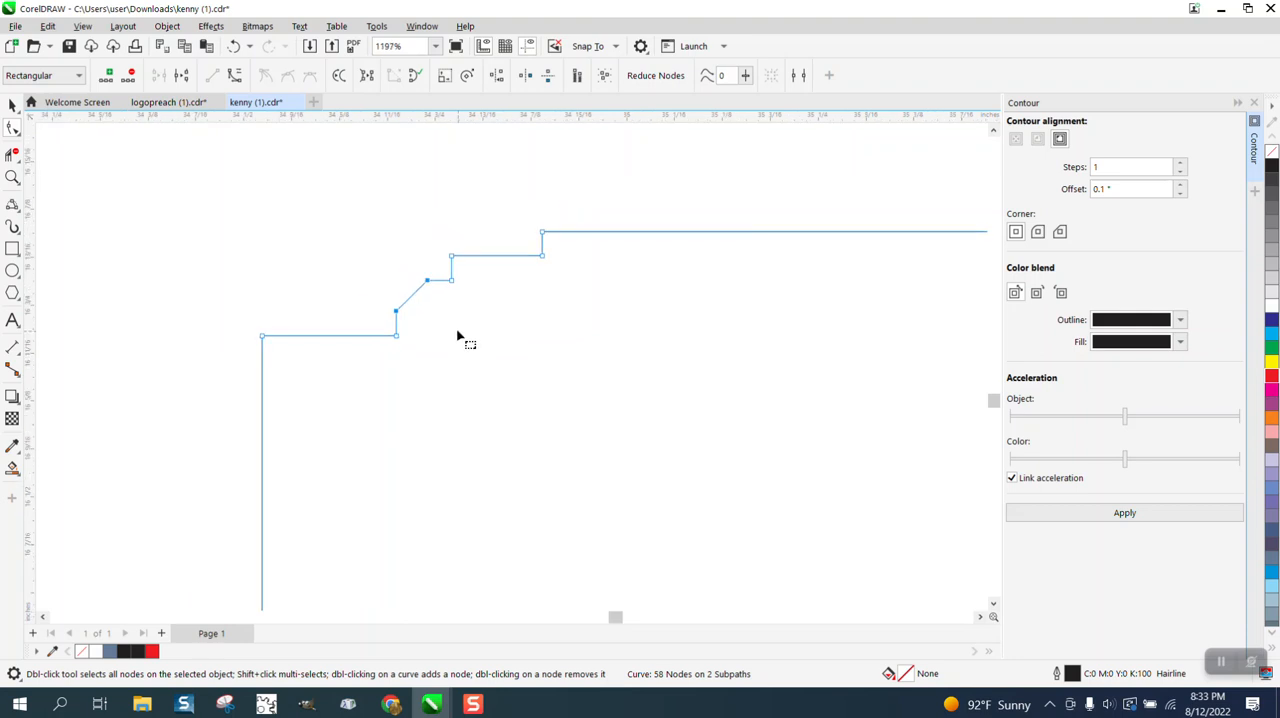
pyautogui.scroll(-2, 462, 332)
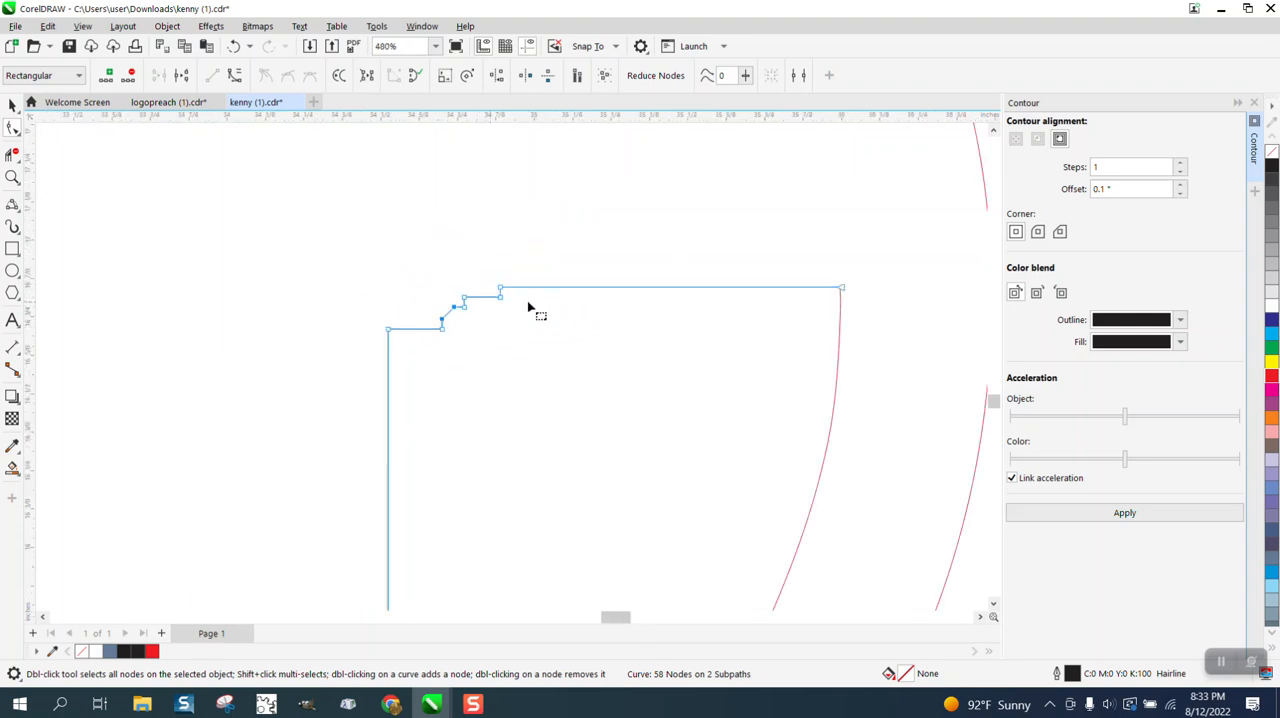
pyautogui.scroll(-1, 510, 294)
pyautogui.scroll(-1, 510, 294)
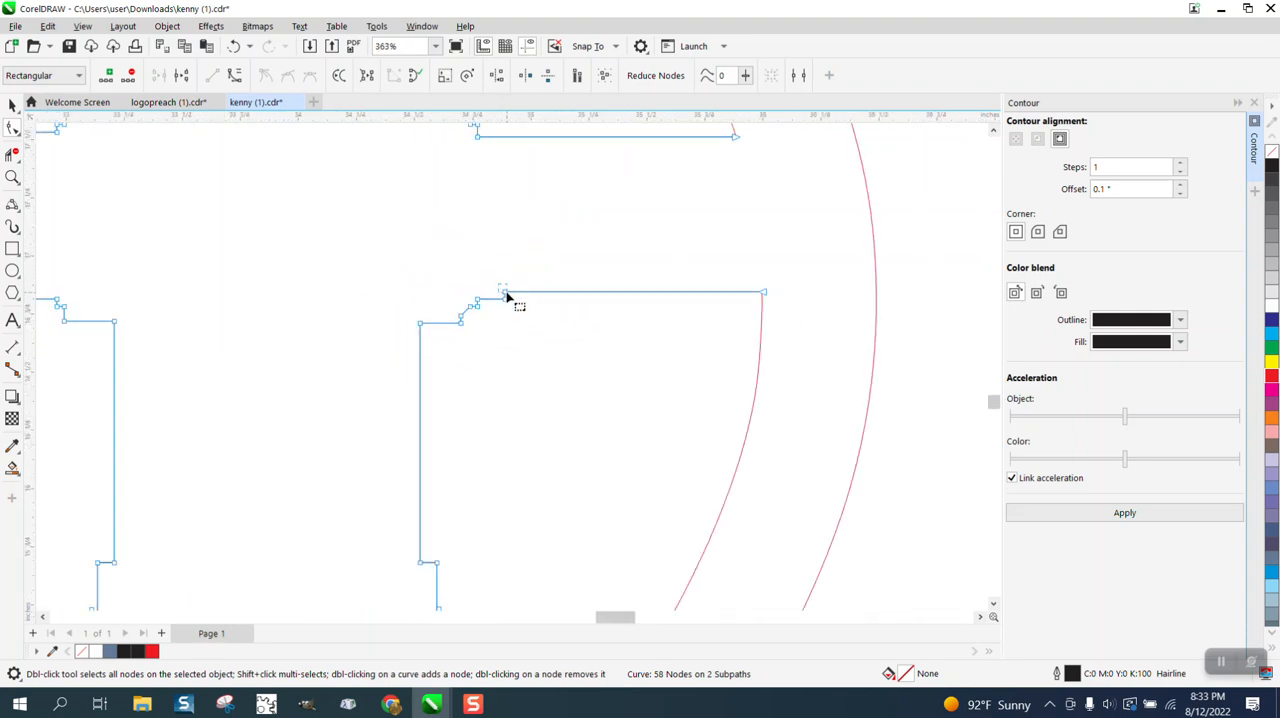
pyautogui.doubleClick(505, 291)
pyautogui.moveTo(491, 280); pyautogui.dragTo(796, 328)
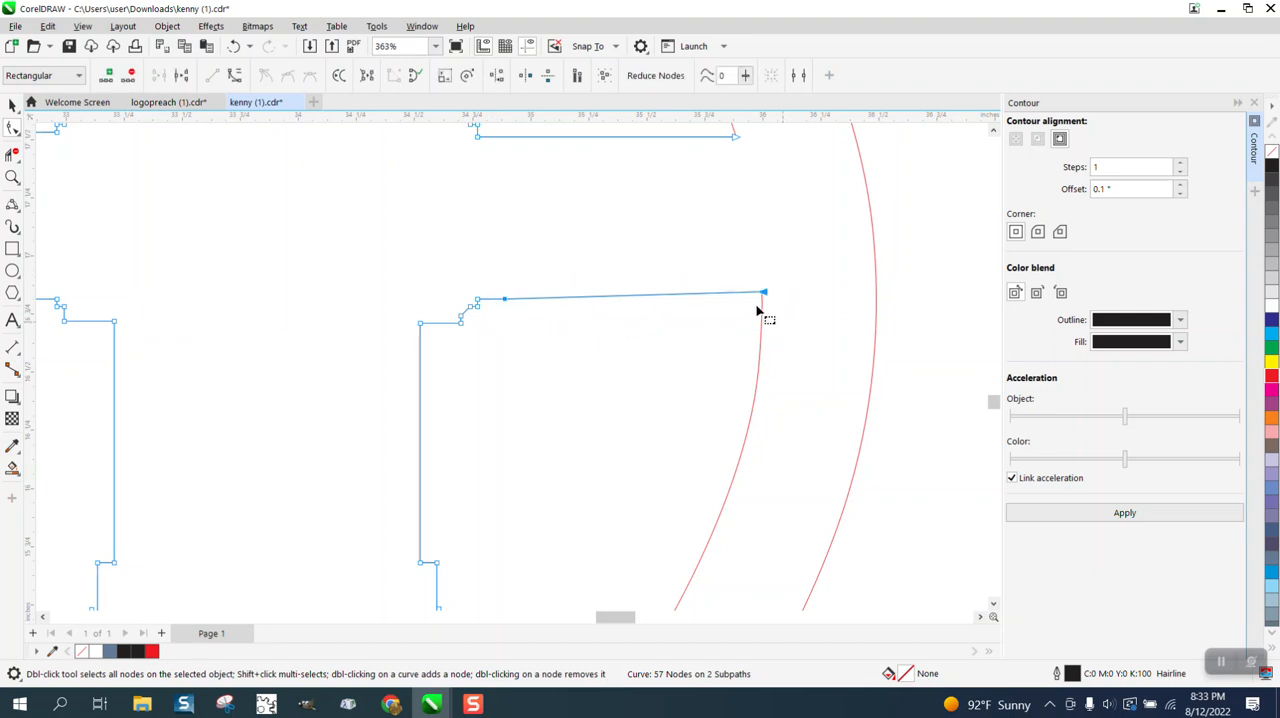
pyautogui.click(496, 77)
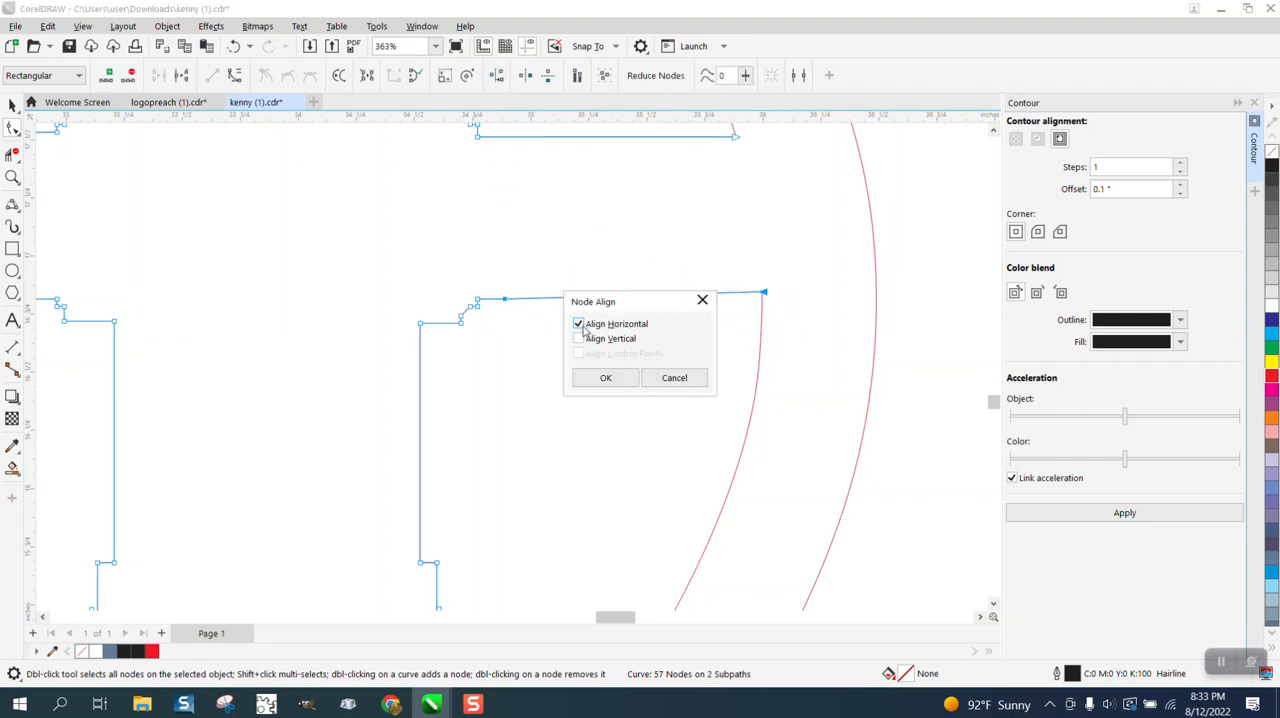
pyautogui.click(606, 378)
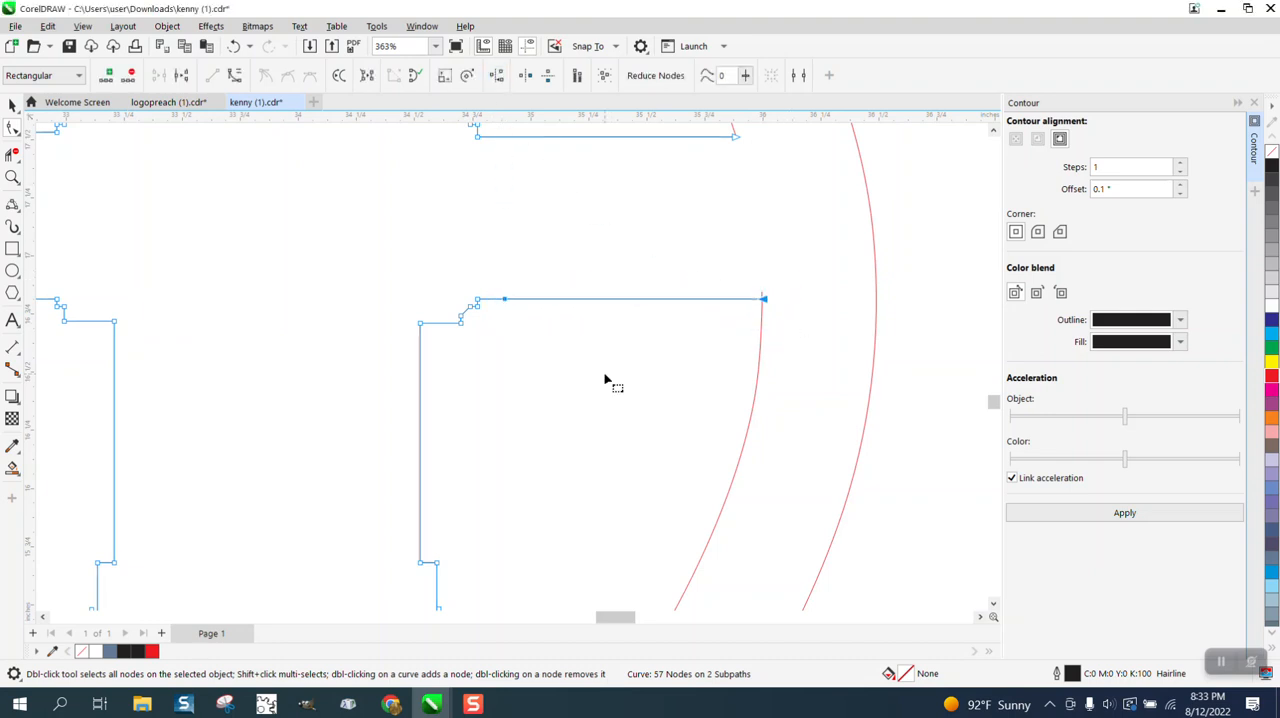
# Try to trim the frame curve's stub above the right arm's lower edge, and undo the deletion.
pyautogui.click(12, 176)
pyautogui.moveTo(731, 288); pyautogui.dragTo(857, 360)
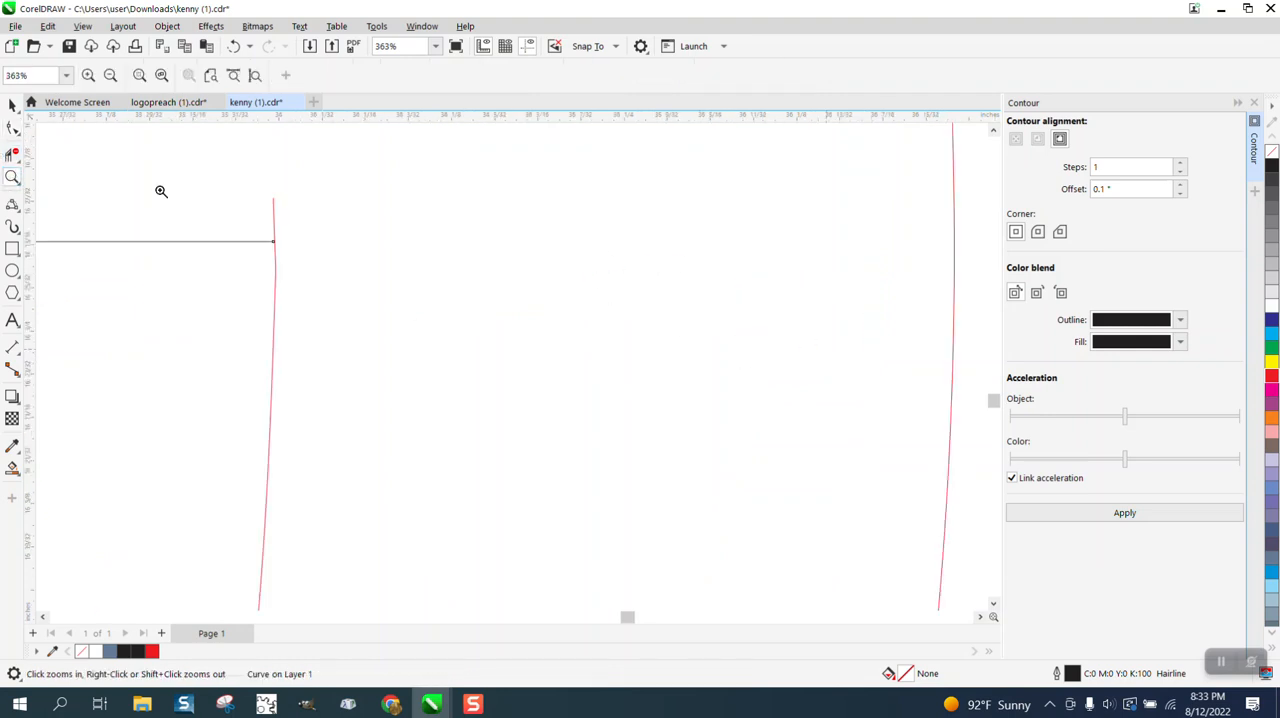
pyautogui.click(12, 154)
pyautogui.moveTo(263, 210); pyautogui.dragTo(323, 221)
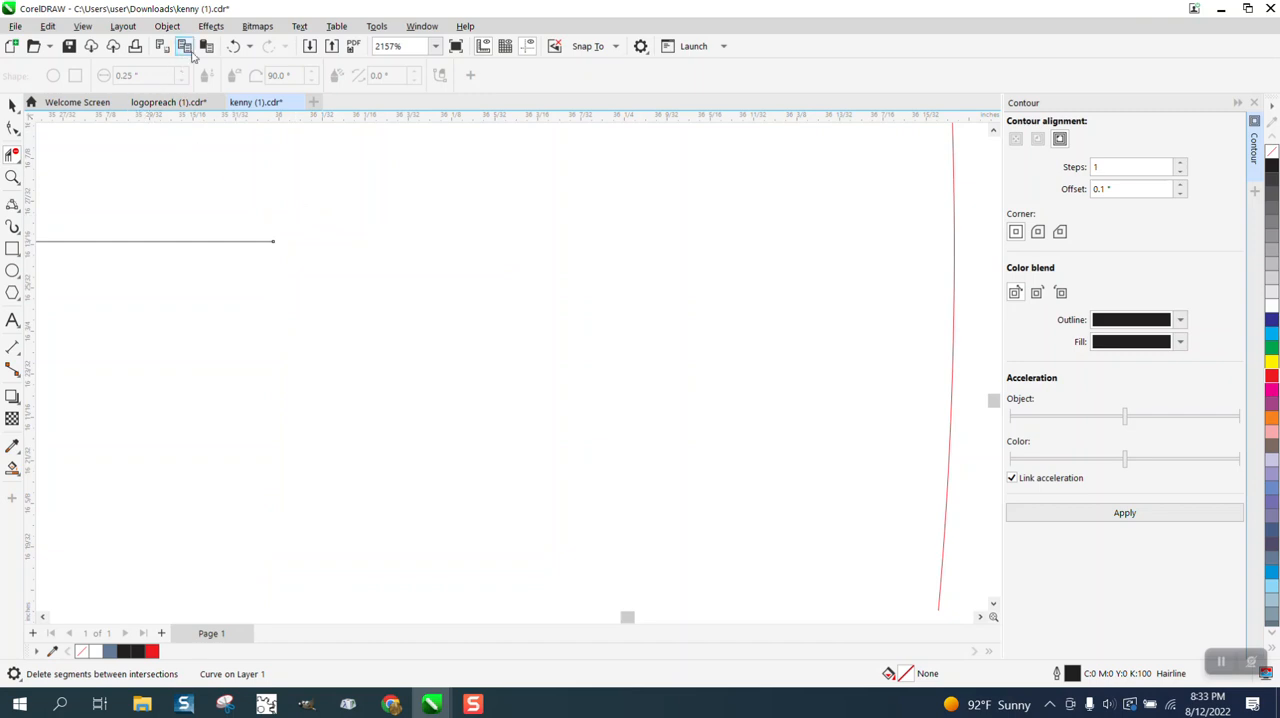
pyautogui.click(233, 46)
# Extend the right arm's lower edge just past the inner frame curve and trim the frame curve's stub above it.
pyautogui.click(12, 176)
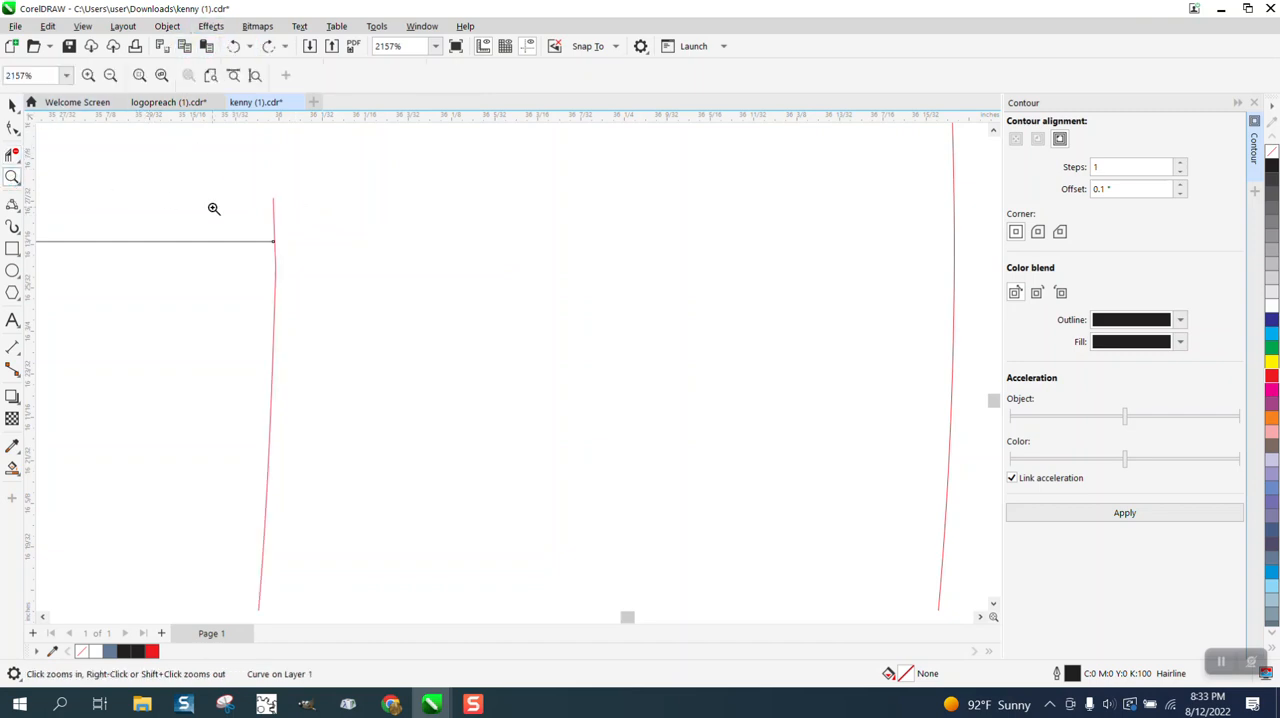
pyautogui.click(277, 259)
pyautogui.click(12, 128)
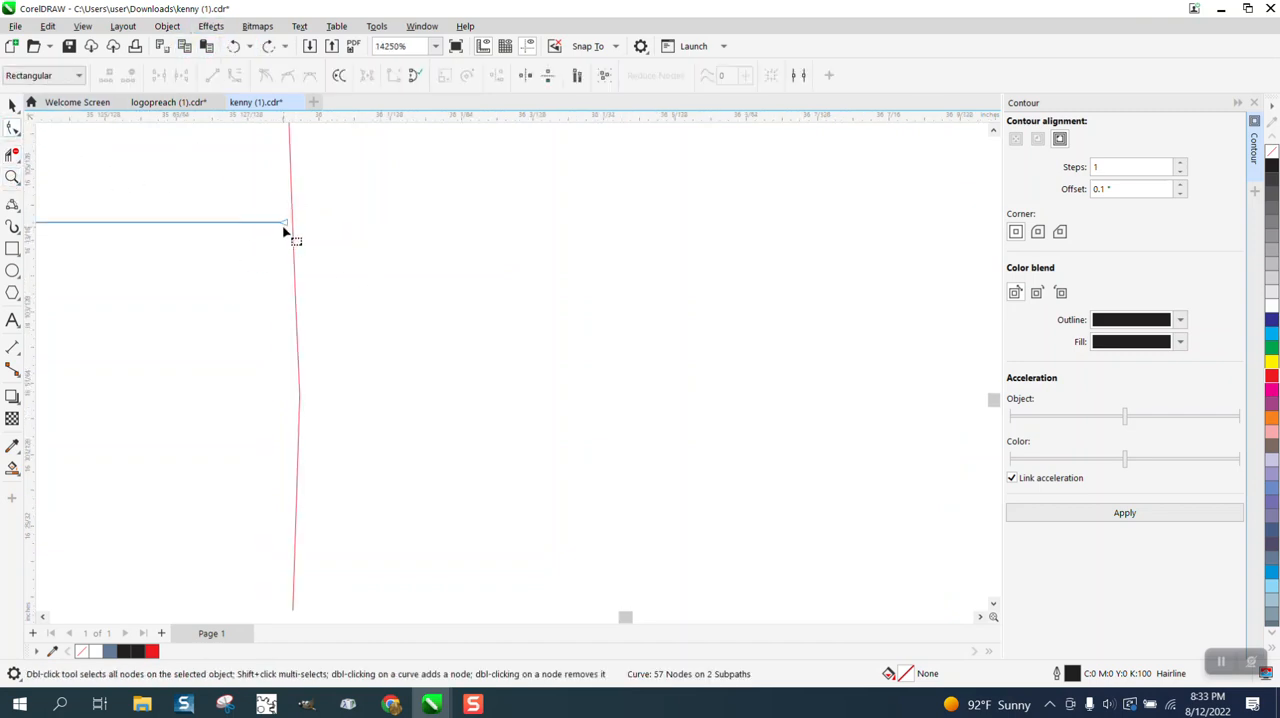
pyautogui.moveTo(285, 223); pyautogui.dragTo(298, 222)
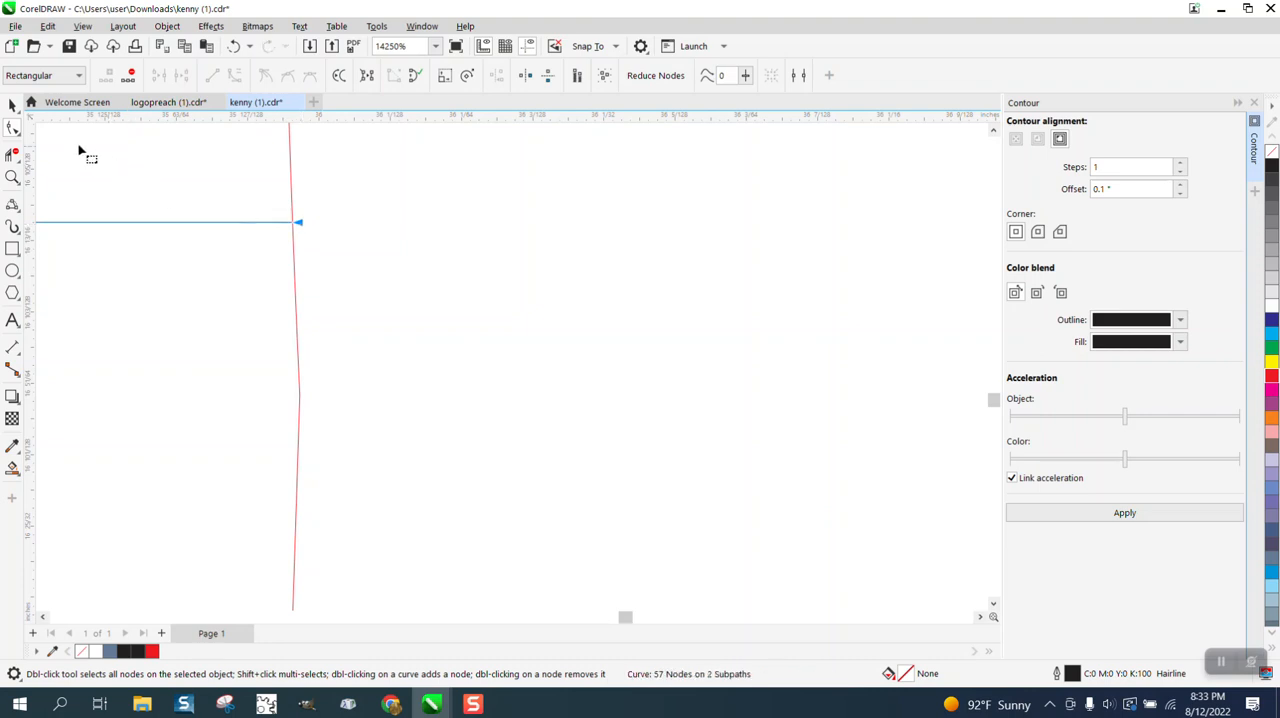
pyautogui.click(12, 152)
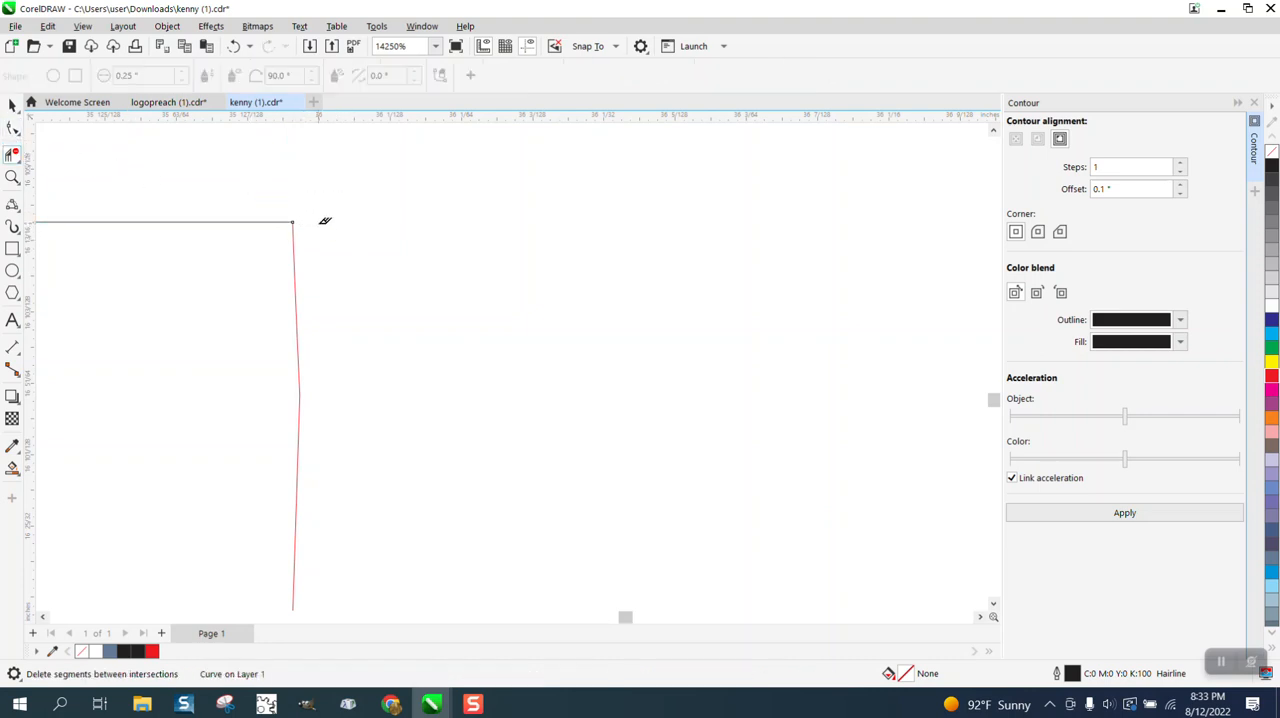
# Delete the spare red hydrant group beside the emblem.
pyautogui.scroll(-2, 320, 222)
pyautogui.scroll(-6, 344, 231)
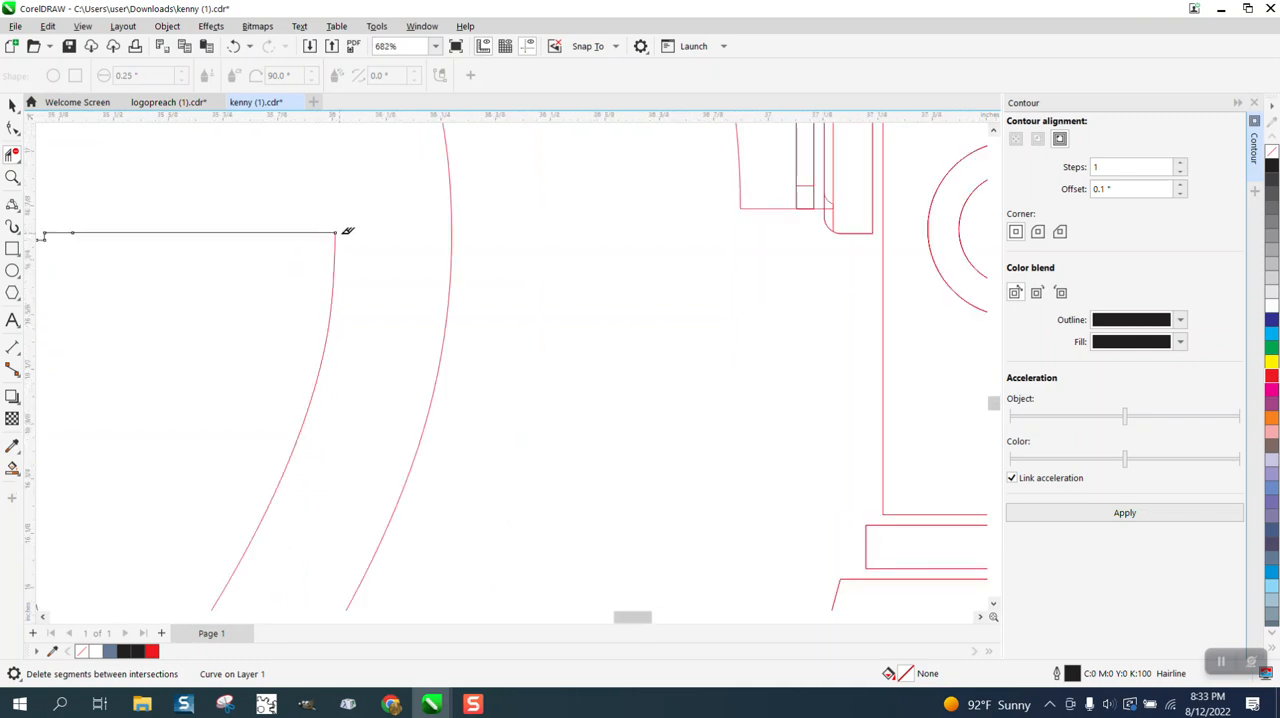
pyautogui.scroll(-1, 406, 249)
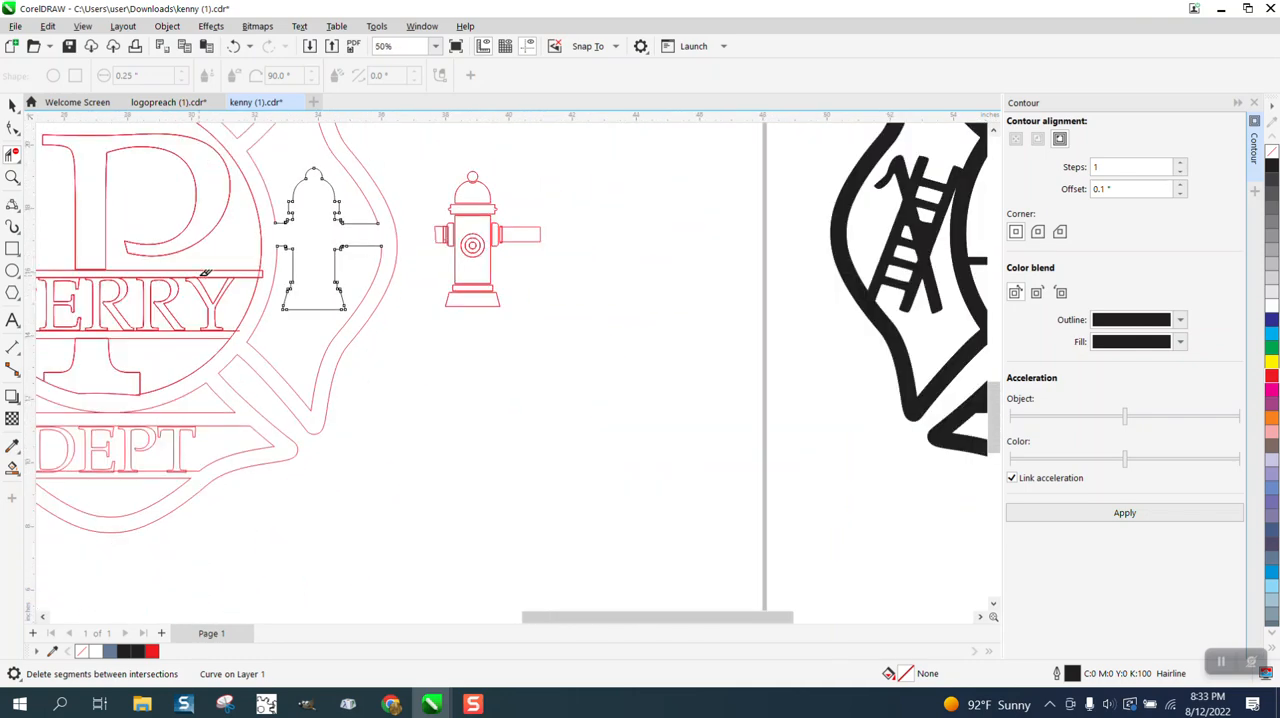
pyautogui.scroll(-1, 296, 275)
pyautogui.click(12, 177)
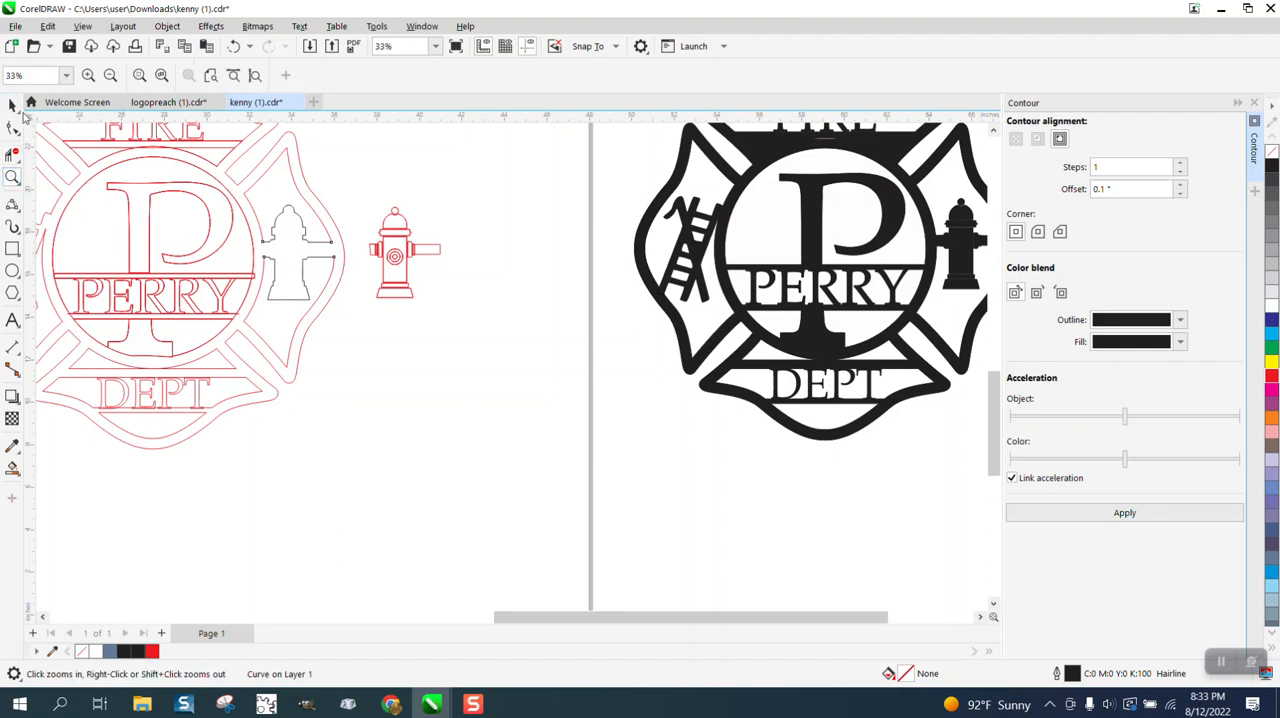
pyautogui.click(12, 105)
pyautogui.moveTo(349, 202); pyautogui.dragTo(485, 315)
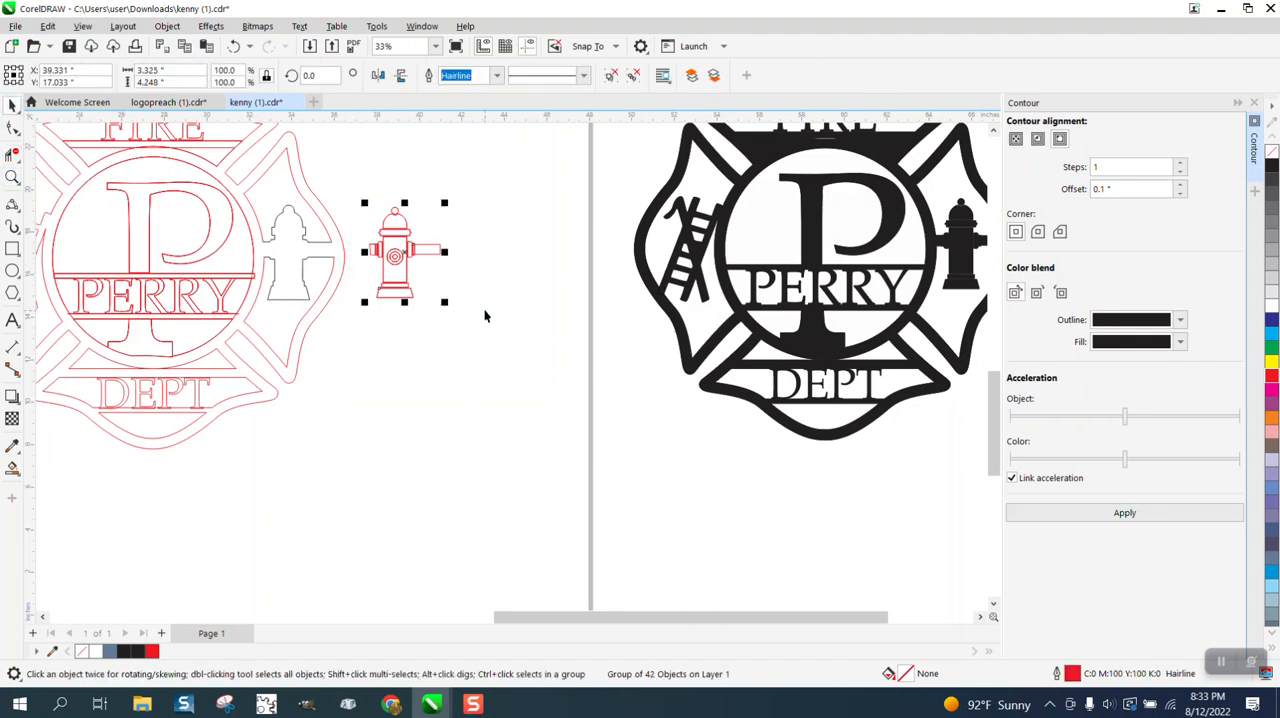
pyautogui.press('Delete')
# Stretch the DEPT text upward to a height of about 1.576 inches so it crosses the band's upper line.
pyautogui.scroll(-1, 462, 288)
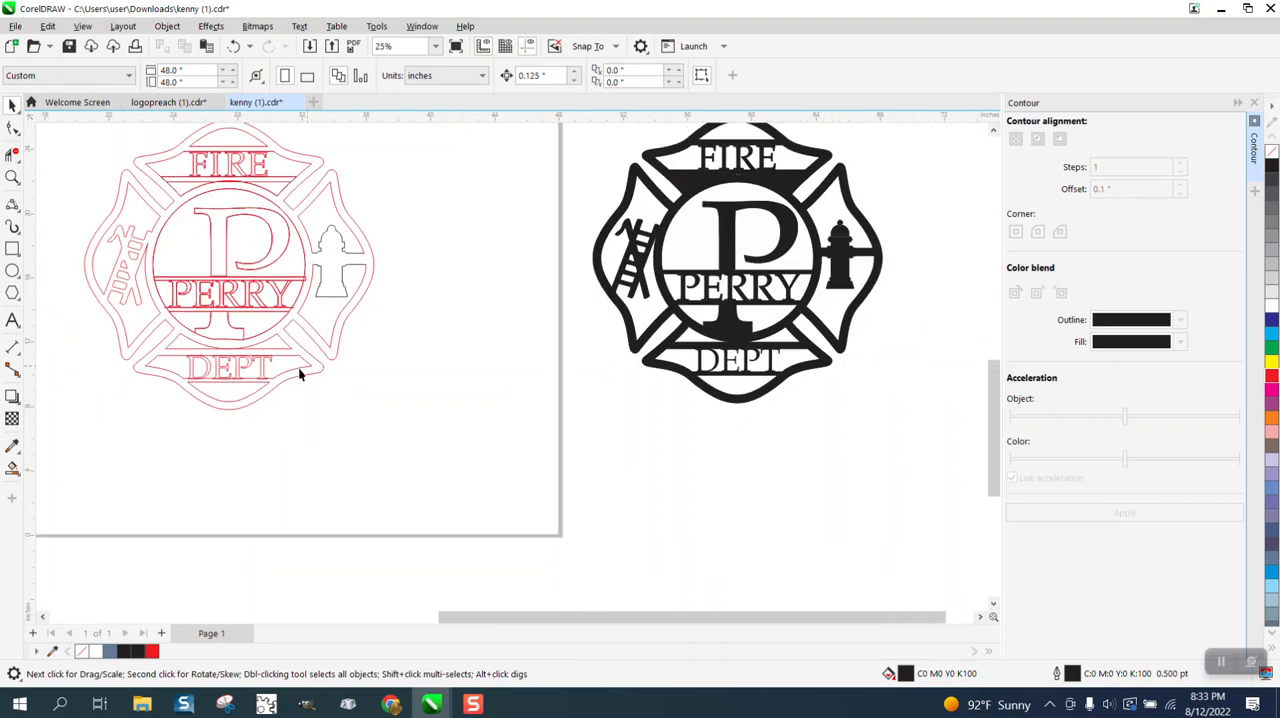
pyautogui.click(12, 177)
pyautogui.moveTo(118, 302); pyautogui.dragTo(367, 413)
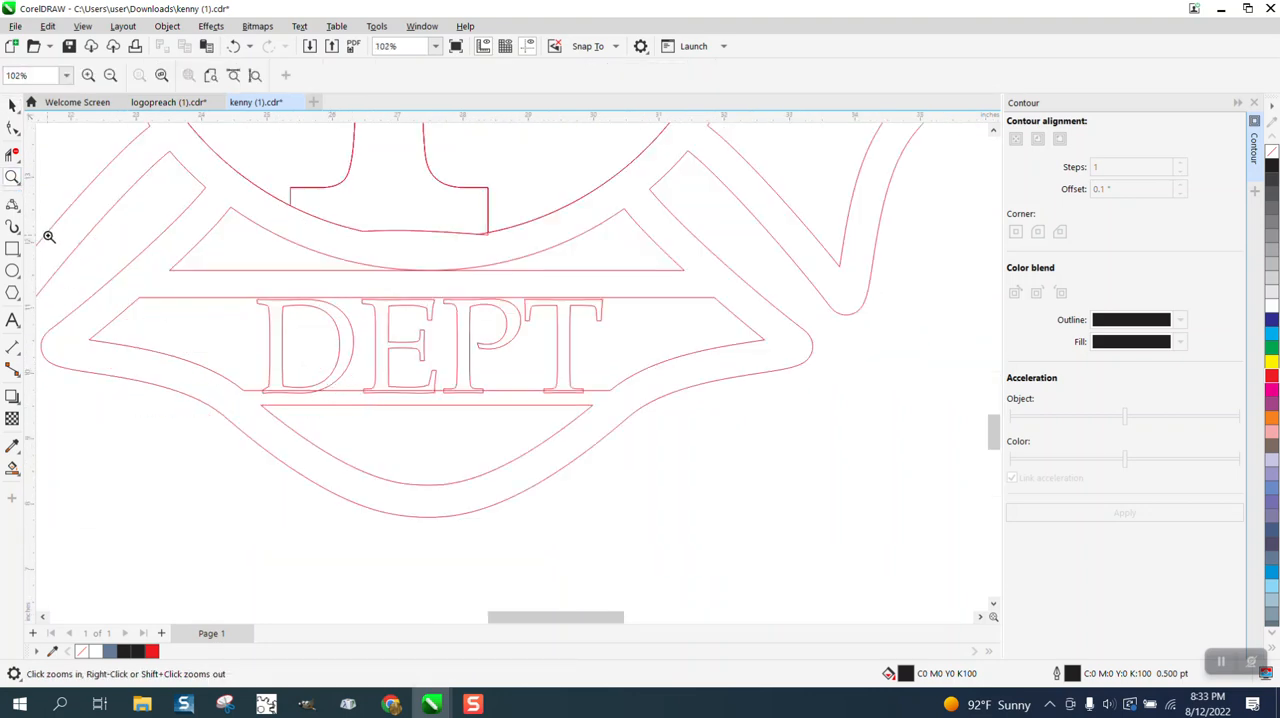
pyautogui.click(12, 104)
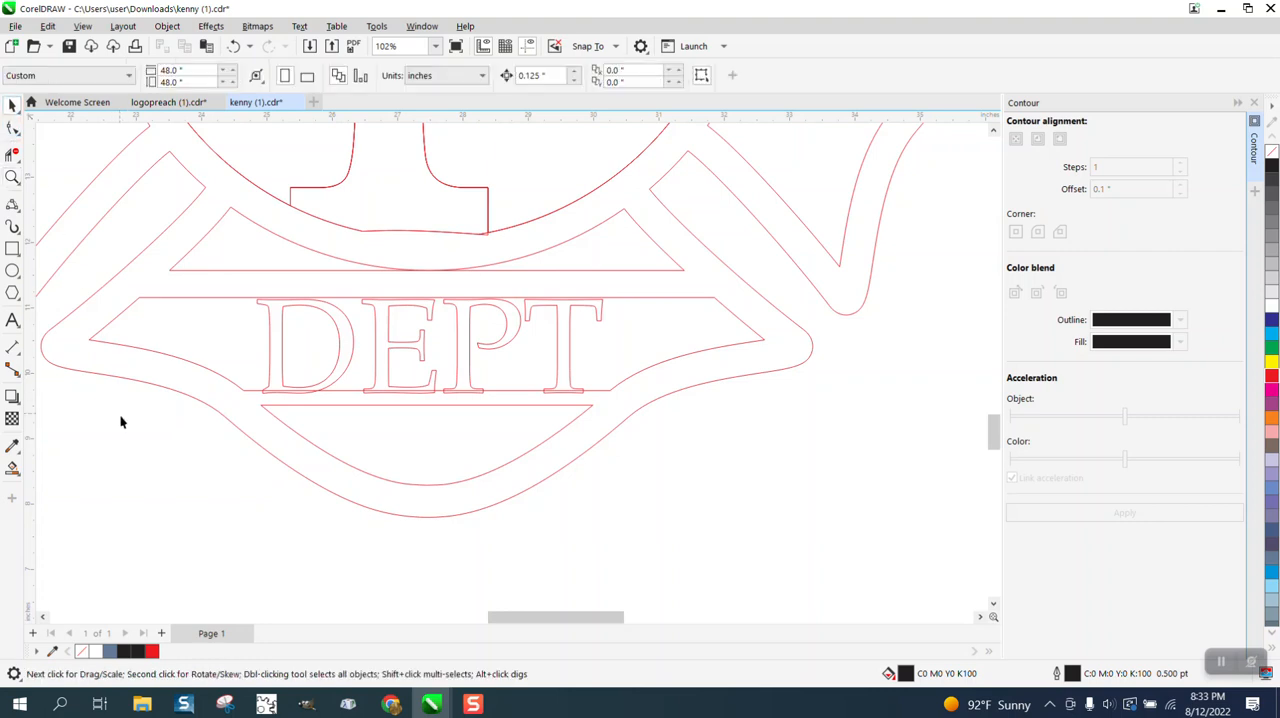
pyautogui.click(280, 375)
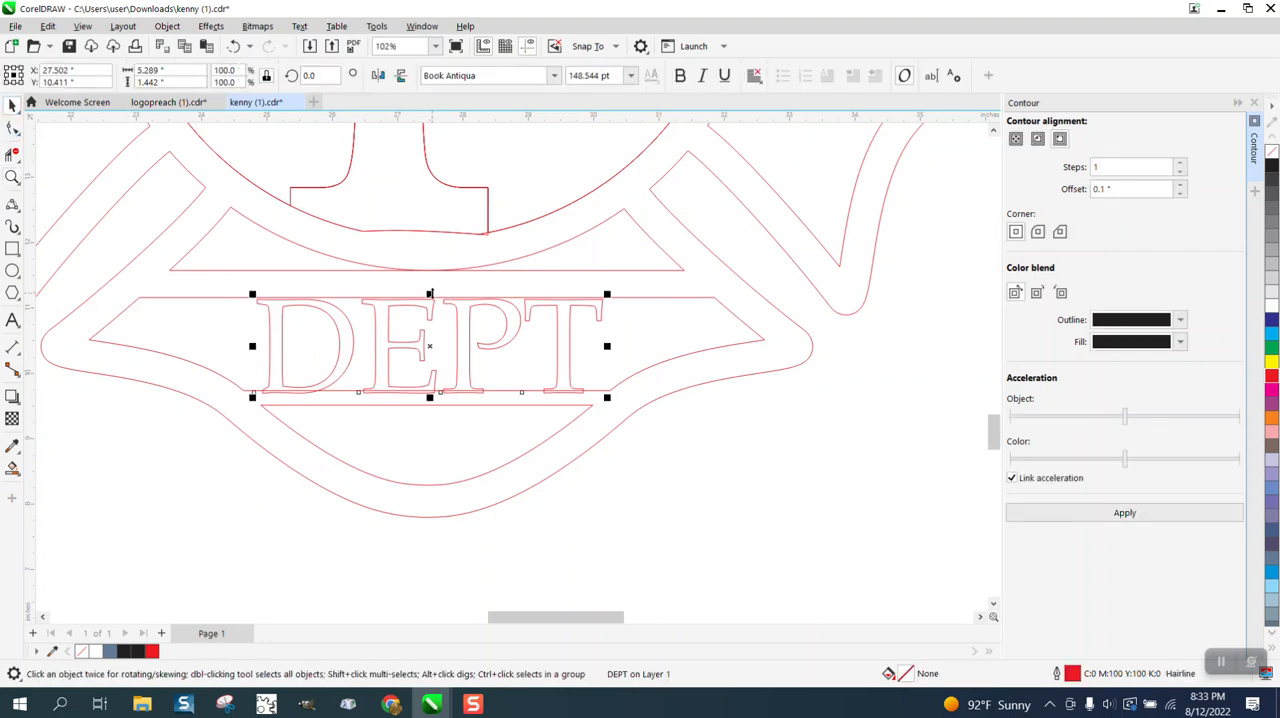
pyautogui.moveTo(430, 293); pyautogui.dragTo(430, 285)
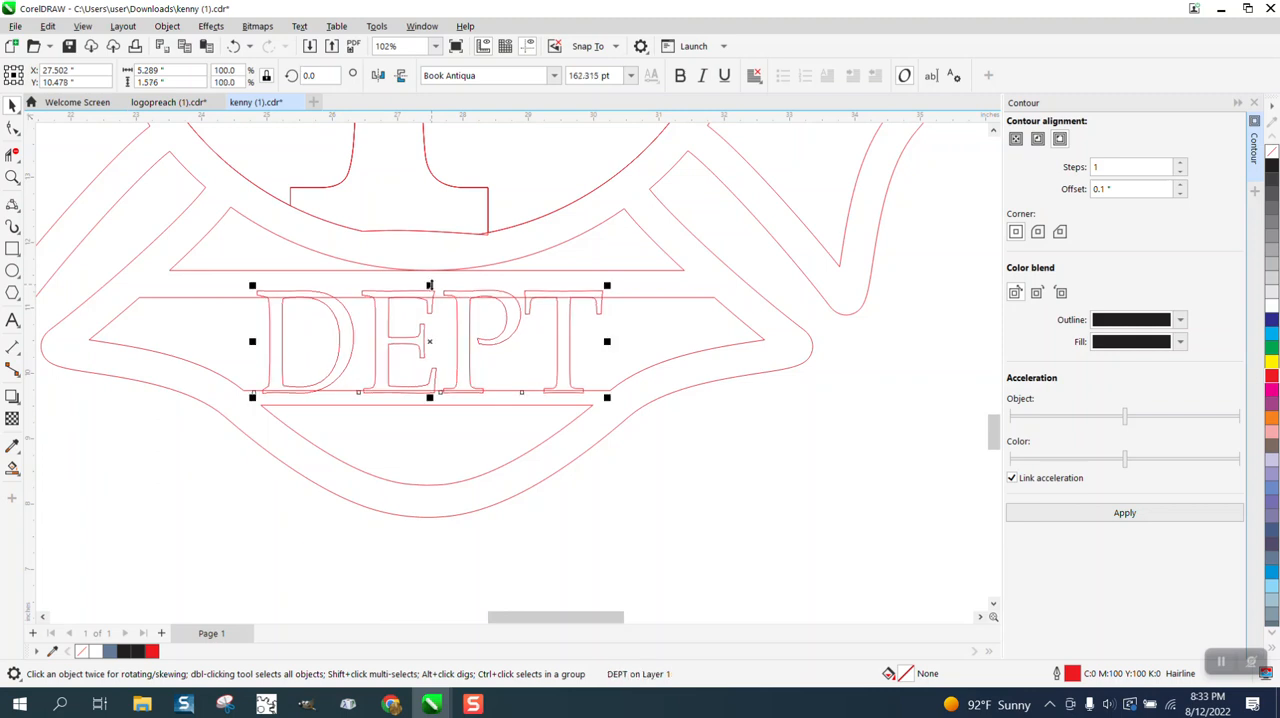
# Try breaking the DEPT text apart into separate letters, and undo it.
pyautogui.click(13, 177)
pyautogui.moveTo(237, 251); pyautogui.dragTo(720, 471)
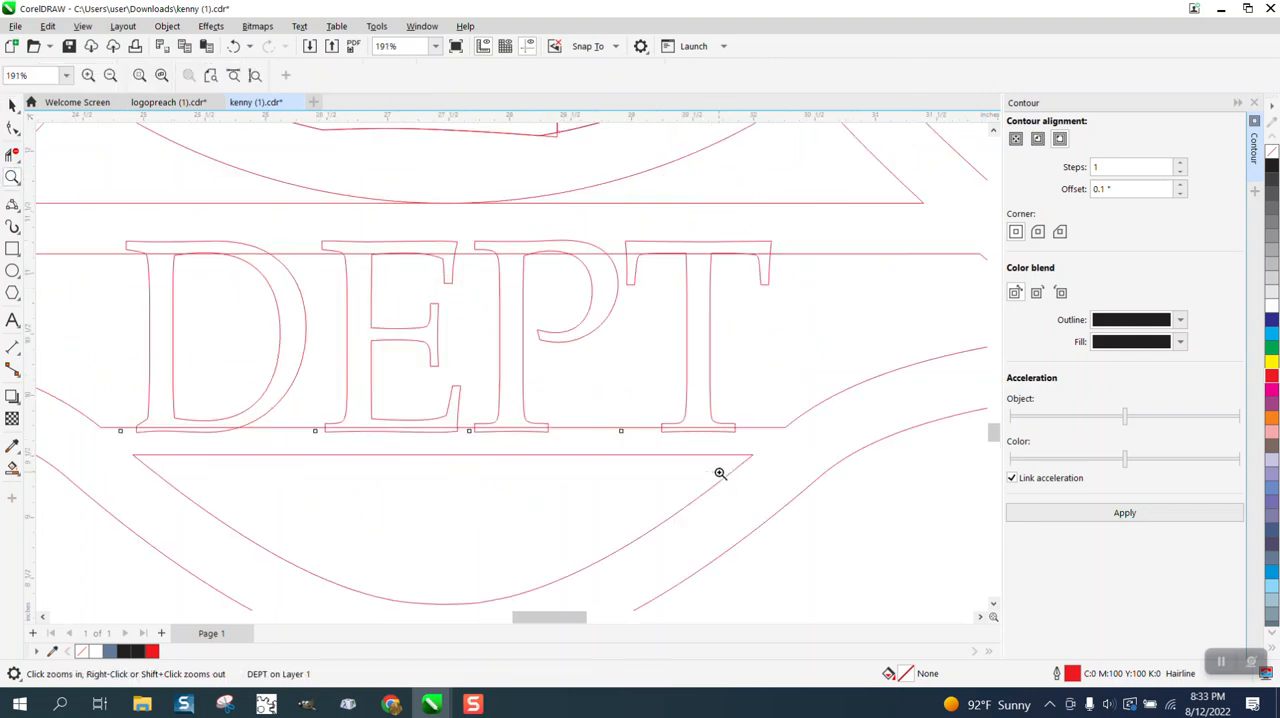
pyautogui.click(13, 153)
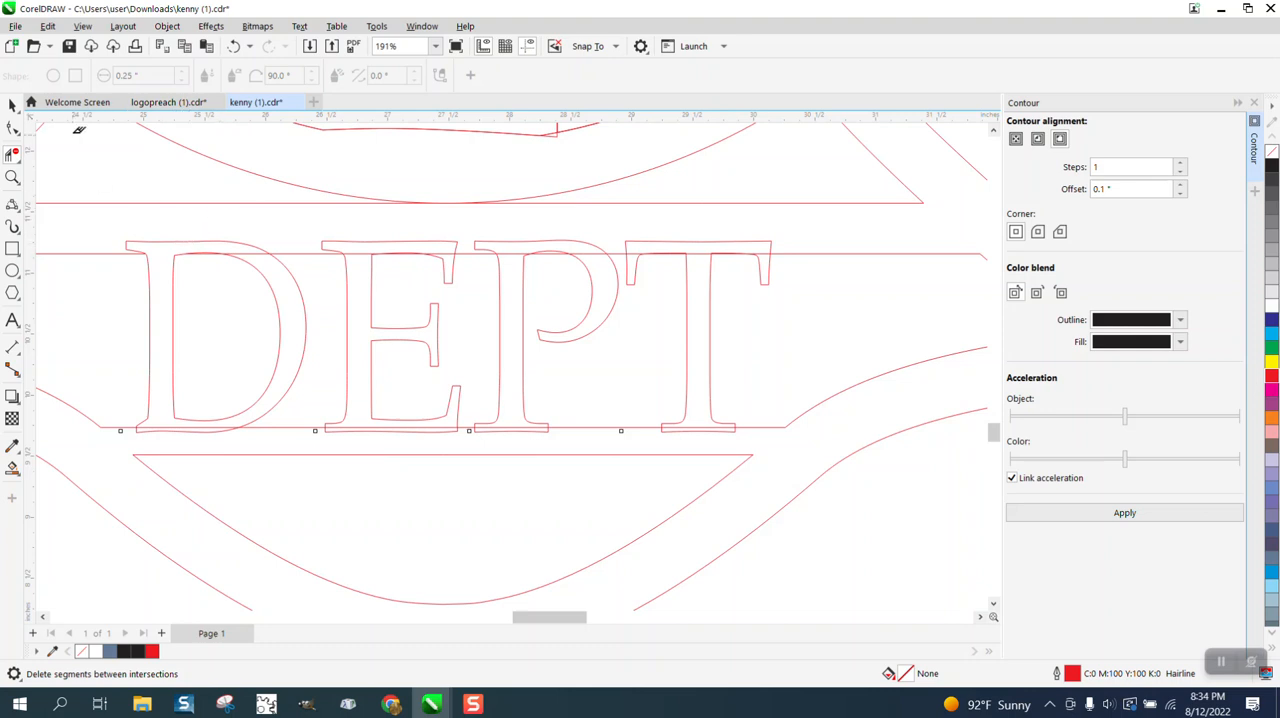
pyautogui.click(13, 104)
pyautogui.click(345, 288)
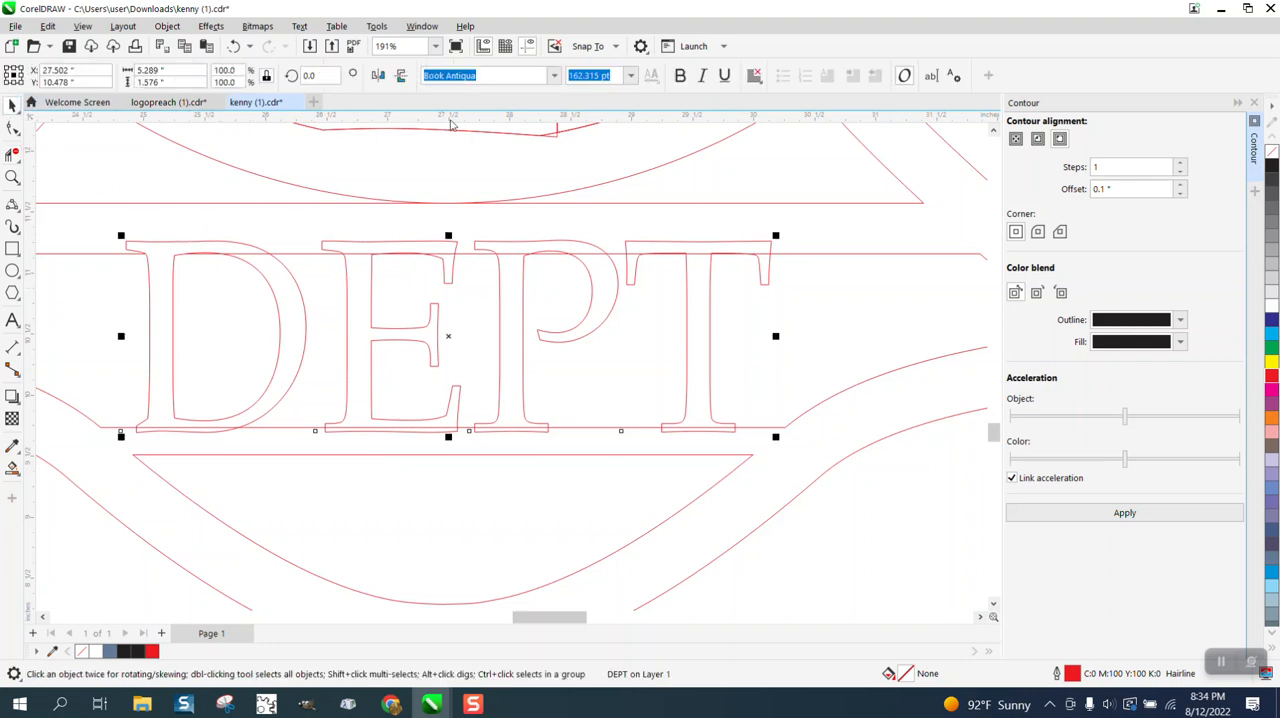
pyautogui.click(167, 26)
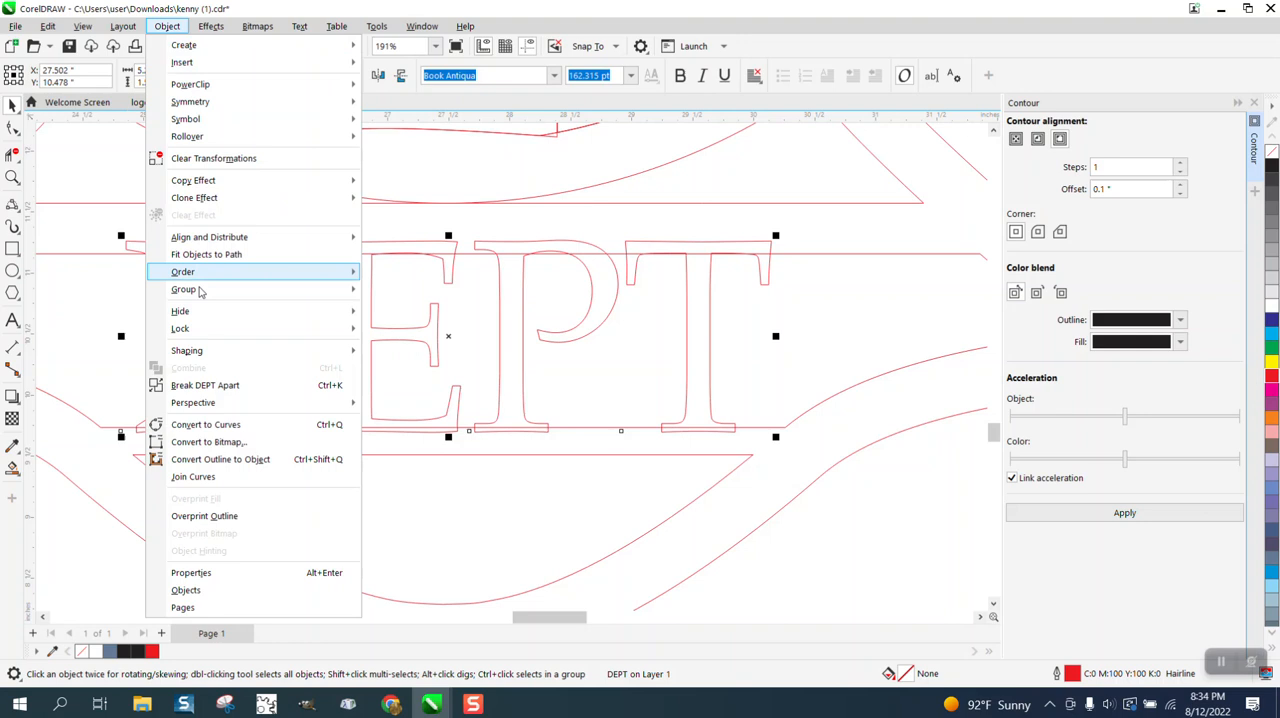
pyautogui.click(224, 386)
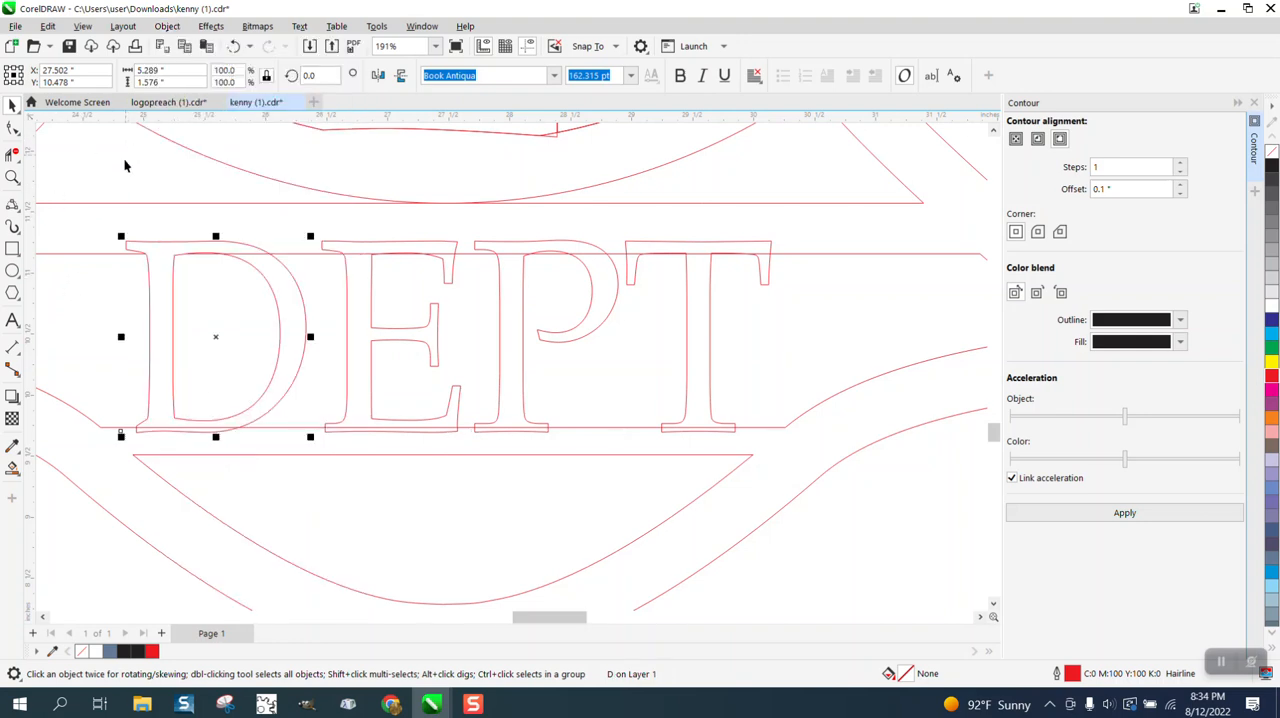
pyautogui.click(233, 46)
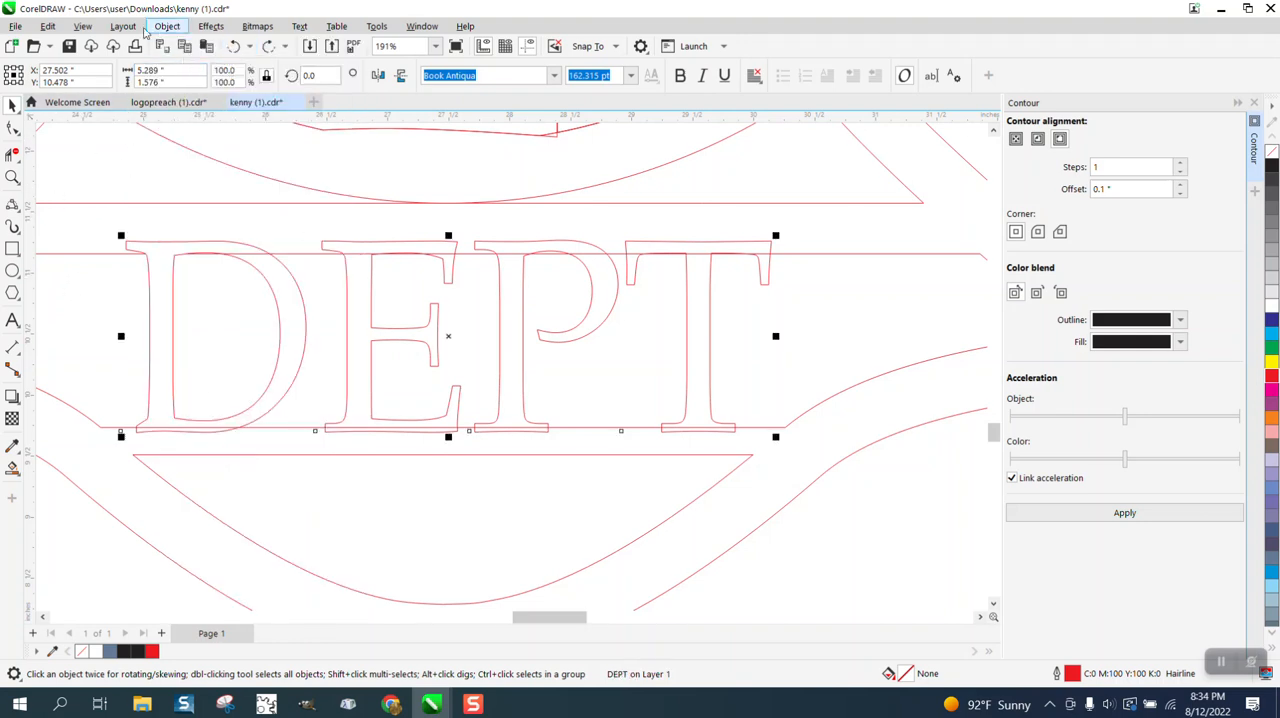
# Convert the DEPT text to curves and trim the letter tops above the band's upper line, opening the T's stem.
pyautogui.click(167, 26)
pyautogui.click(222, 420)
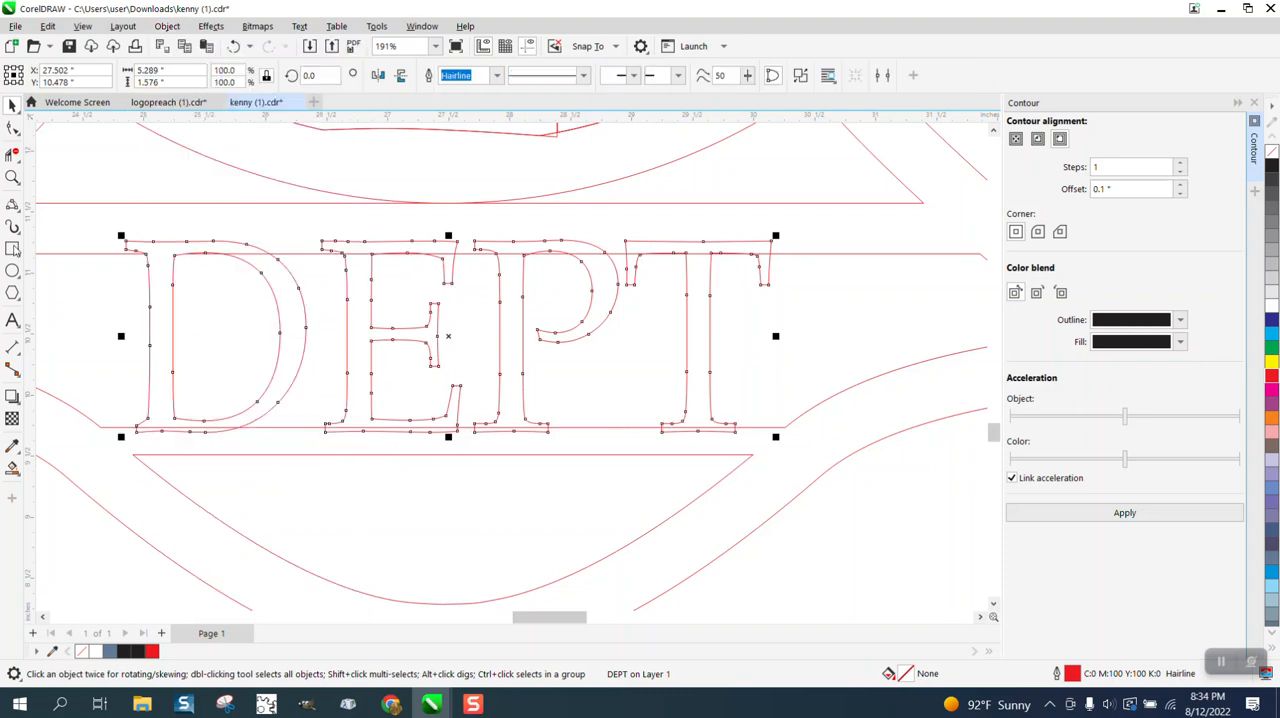
pyautogui.click(12, 155)
pyautogui.click(195, 240)
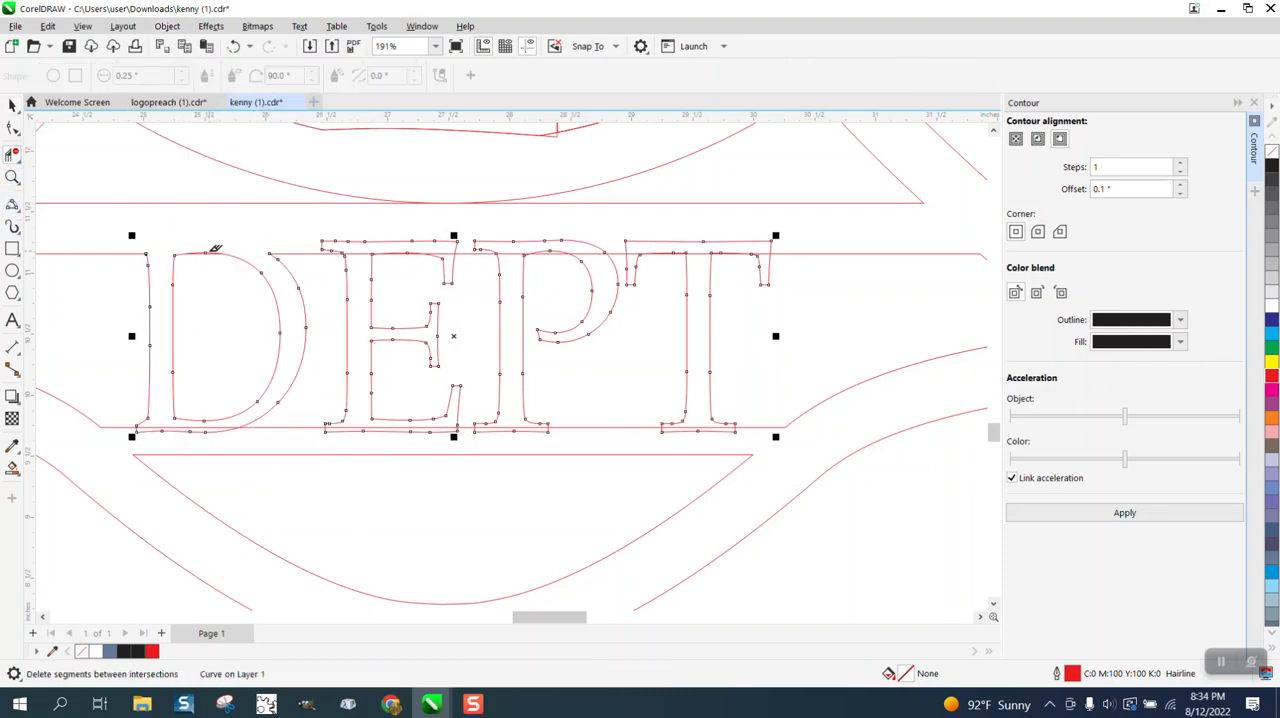
pyautogui.click(366, 241)
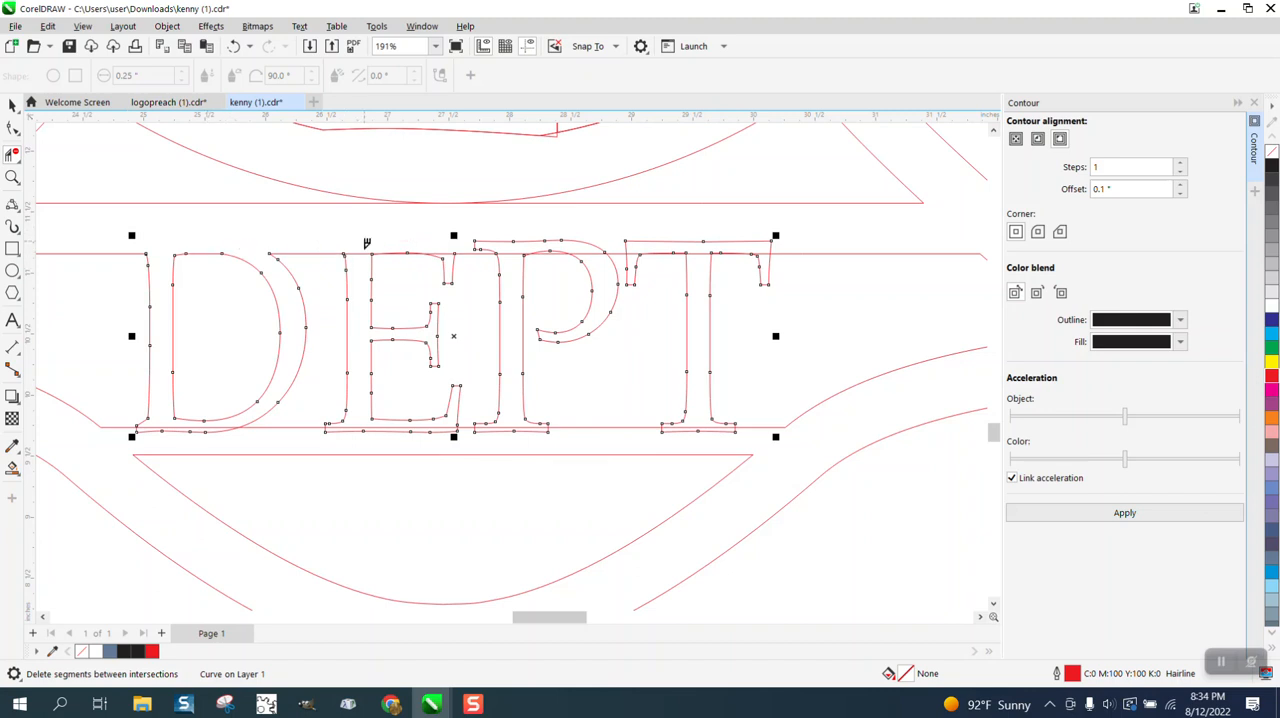
pyautogui.click(453, 245)
pyautogui.click(540, 241)
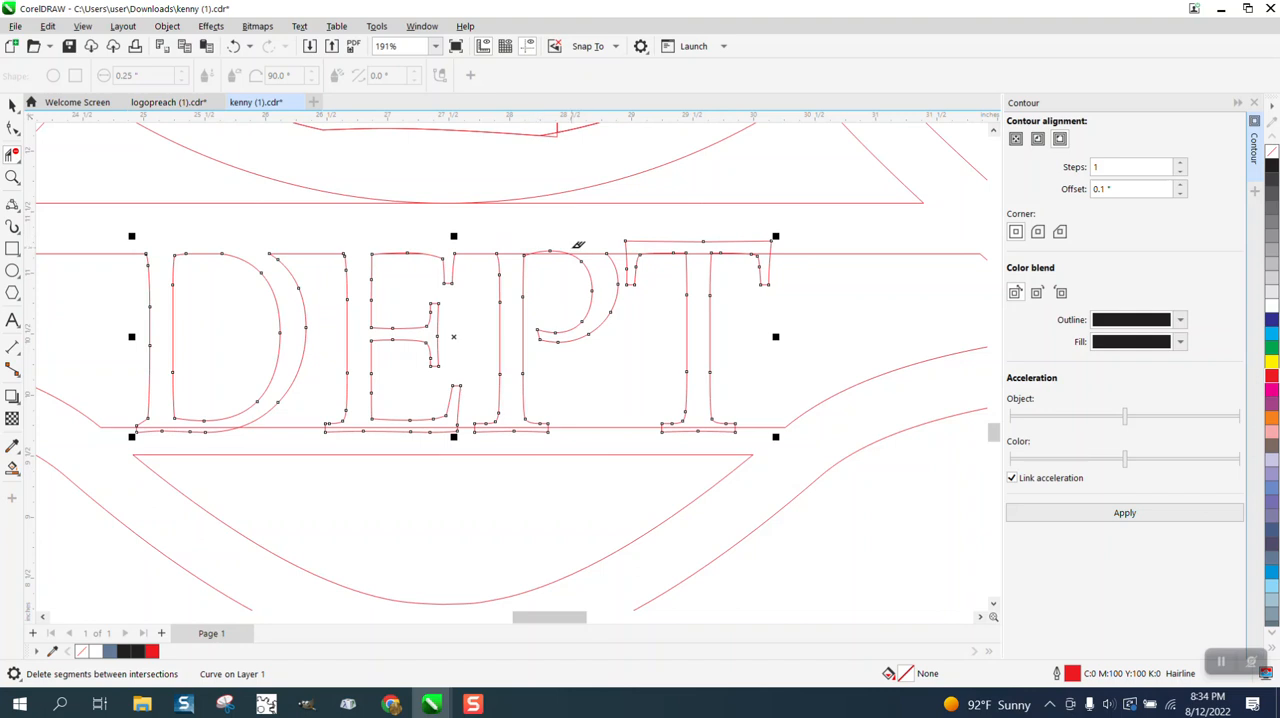
pyautogui.click(555, 247)
pyautogui.click(655, 228)
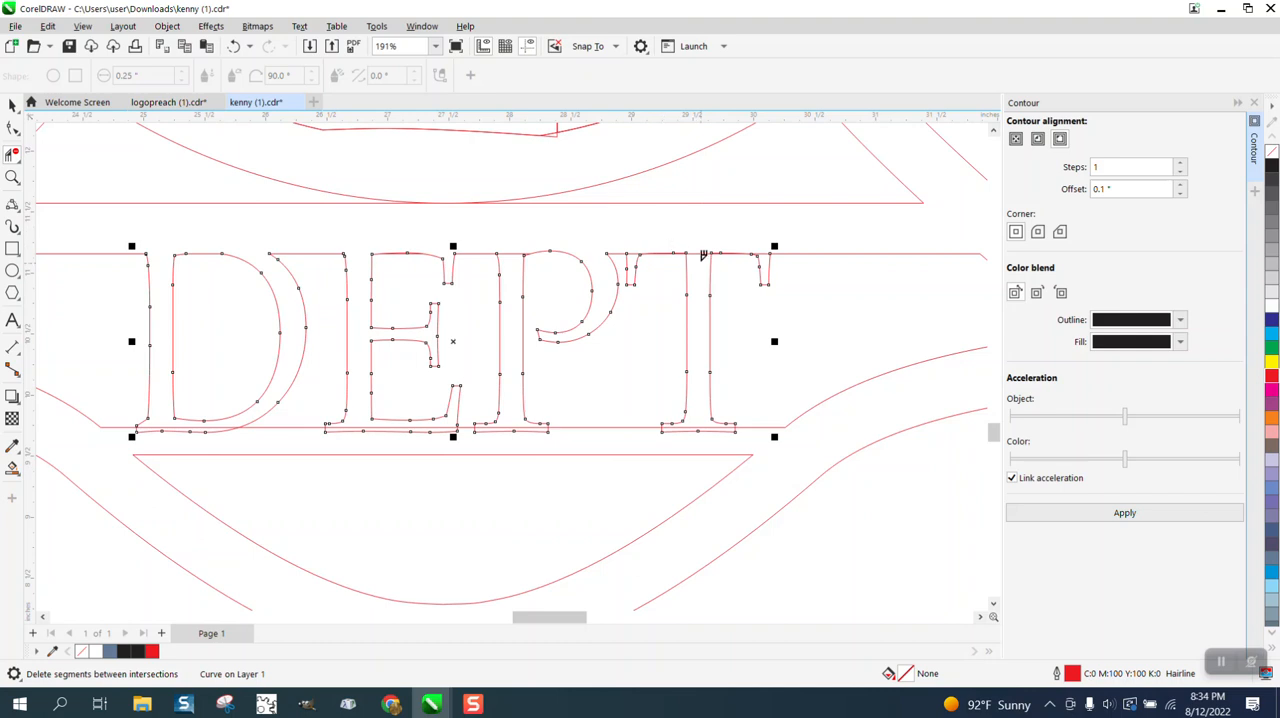
pyautogui.click(702, 254)
# Trim the bottoms of the DEPT letters along the band's lower line, removing the line segments across their stems.
pyautogui.click(705, 426)
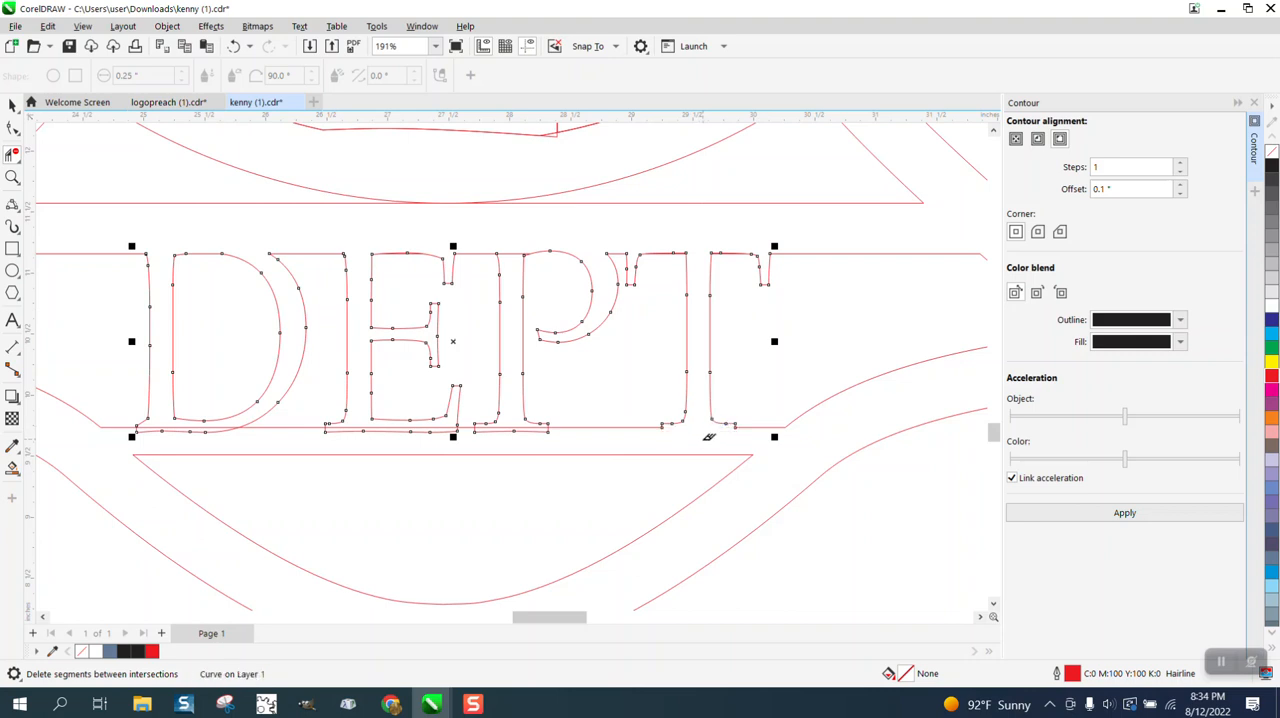
pyautogui.click(516, 429)
pyautogui.click(388, 432)
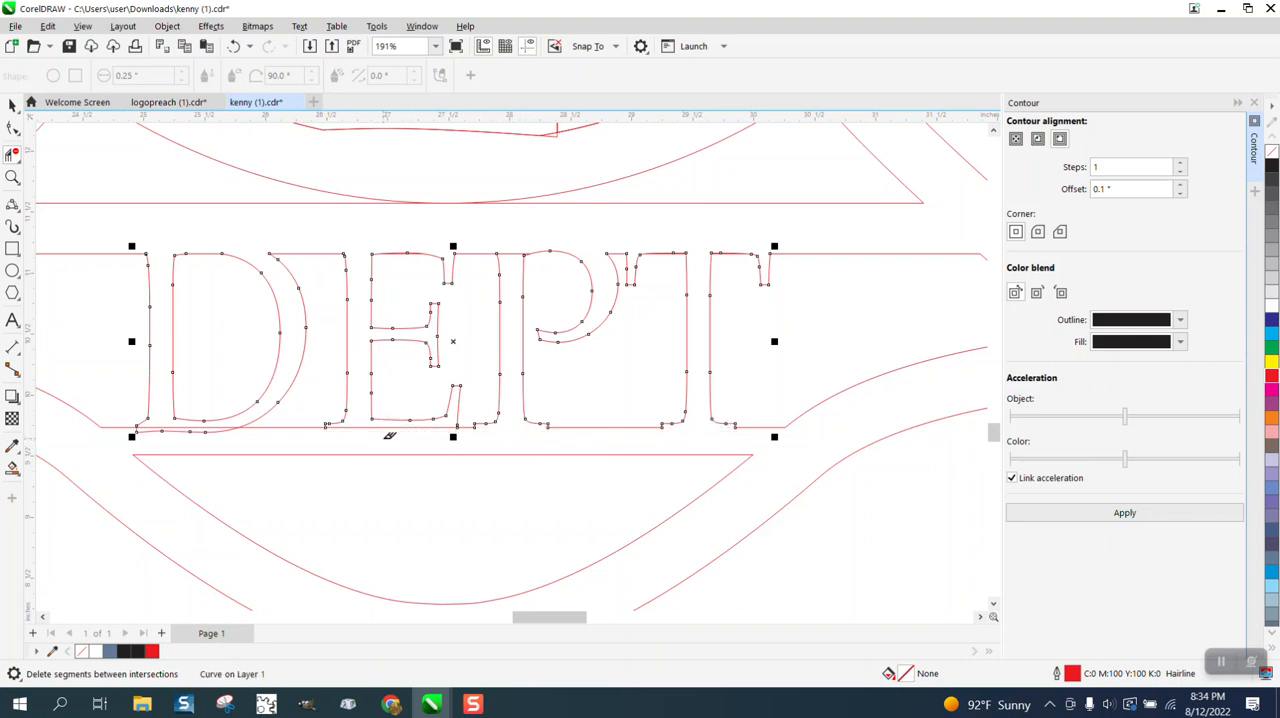
pyautogui.click(417, 428)
pyautogui.click(190, 431)
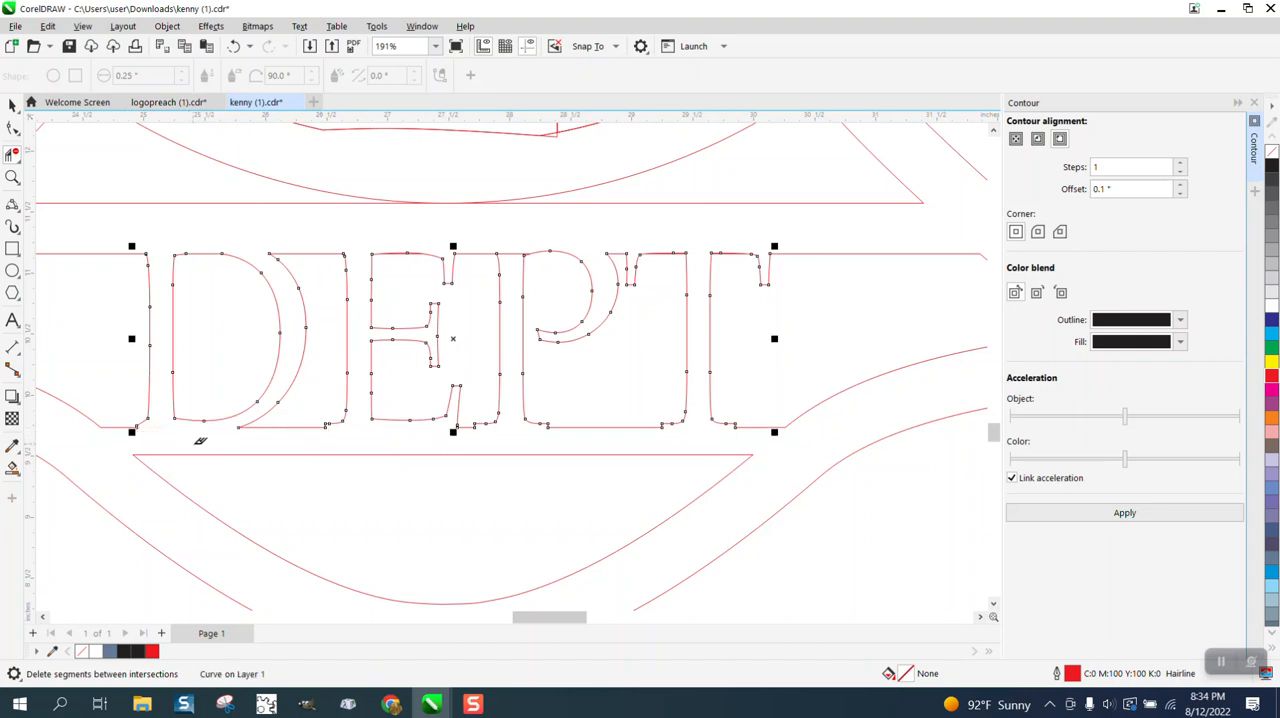
# Trim the sliver above the band's upper line on the E in DEPT and remove the line segment across the P's stem.
pyautogui.scroll(-1, 209, 372)
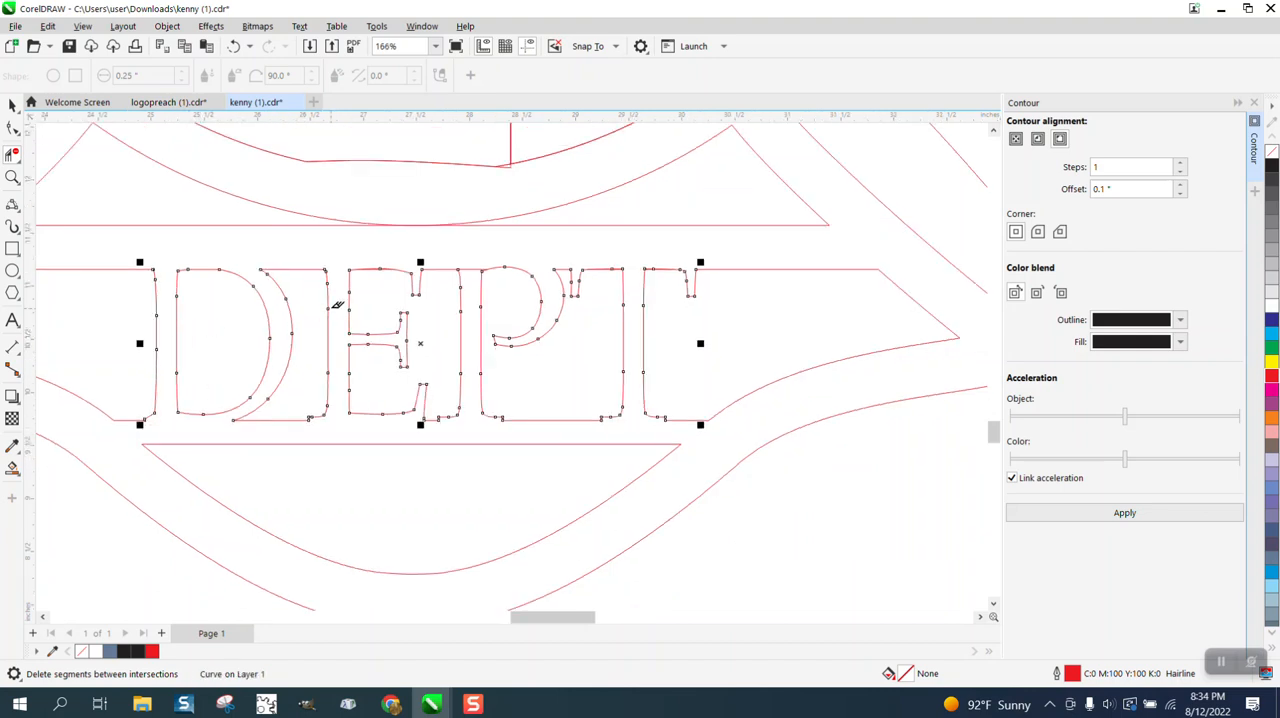
pyautogui.click(12, 177)
pyautogui.moveTo(339, 268); pyautogui.dragTo(497, 301)
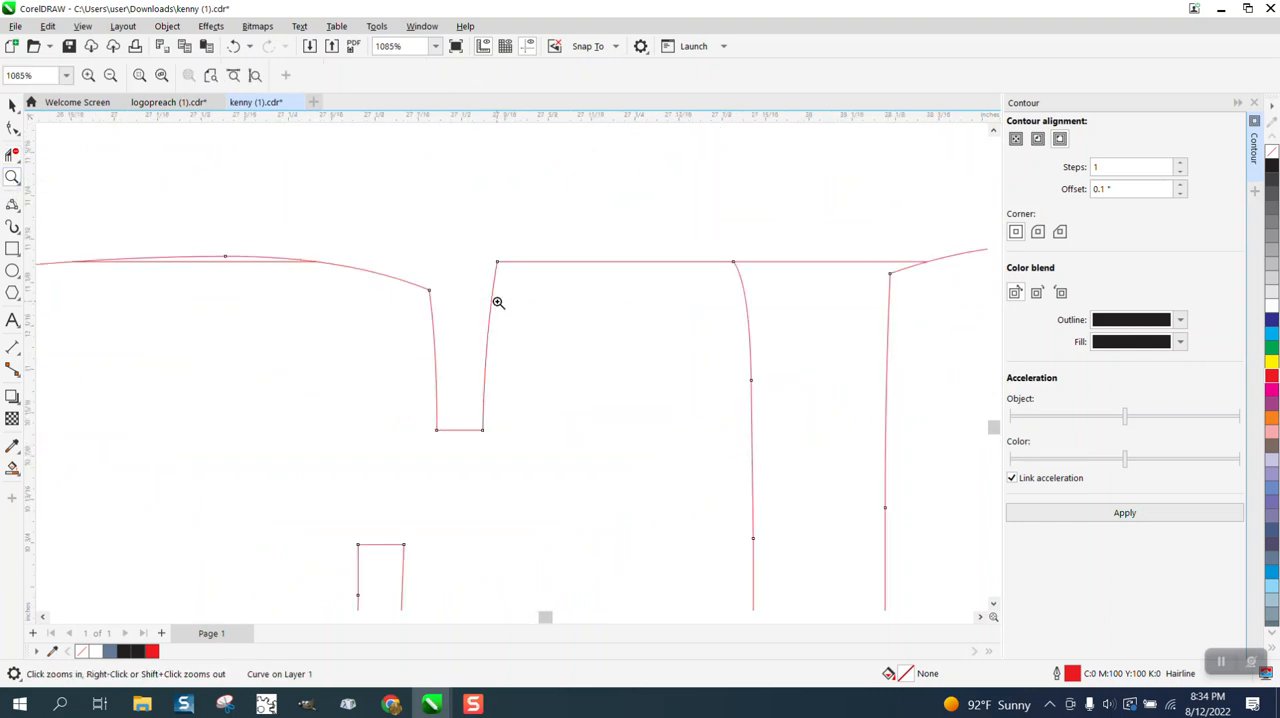
pyautogui.click(12, 155)
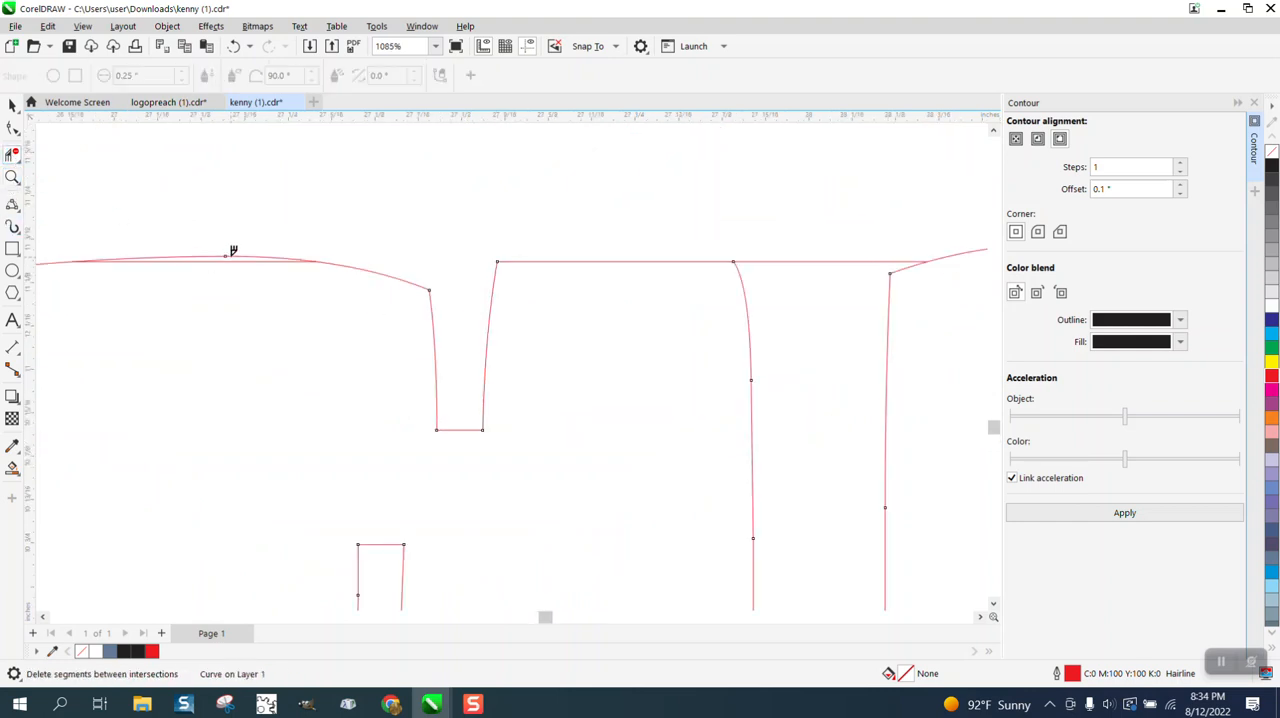
pyautogui.scroll(-4, 300, 270)
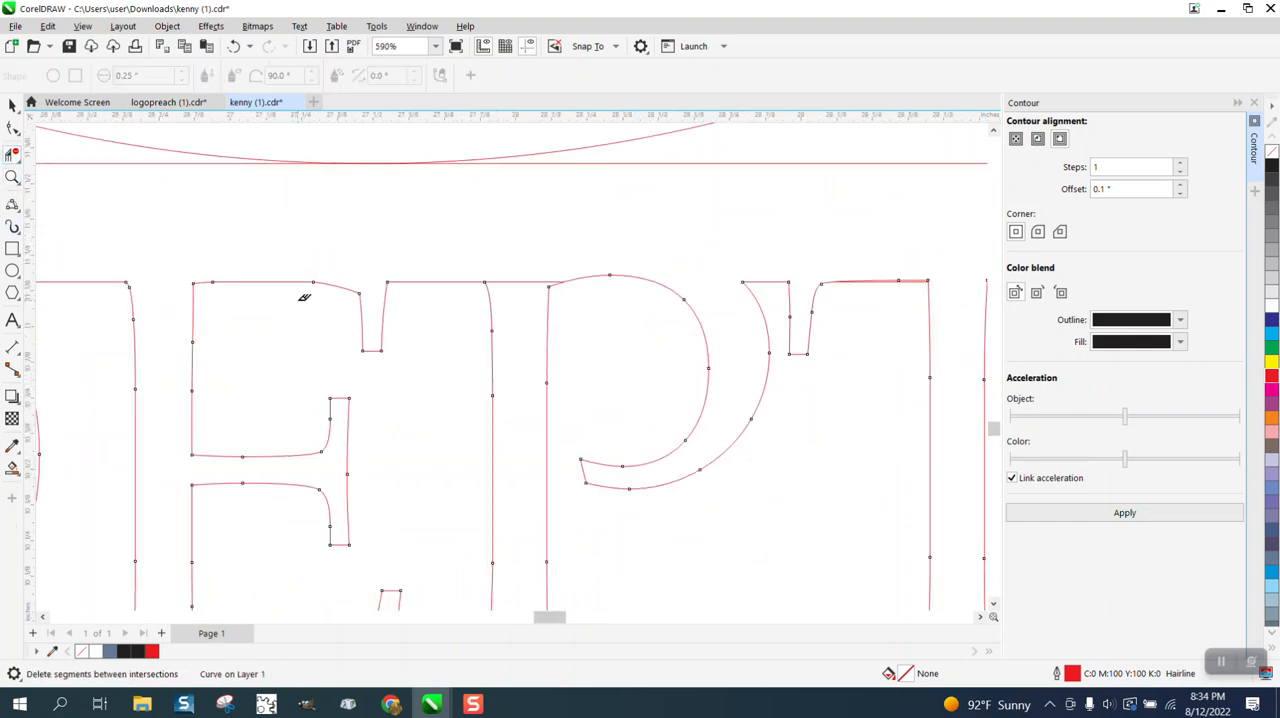
pyautogui.scroll(-2, 304, 297)
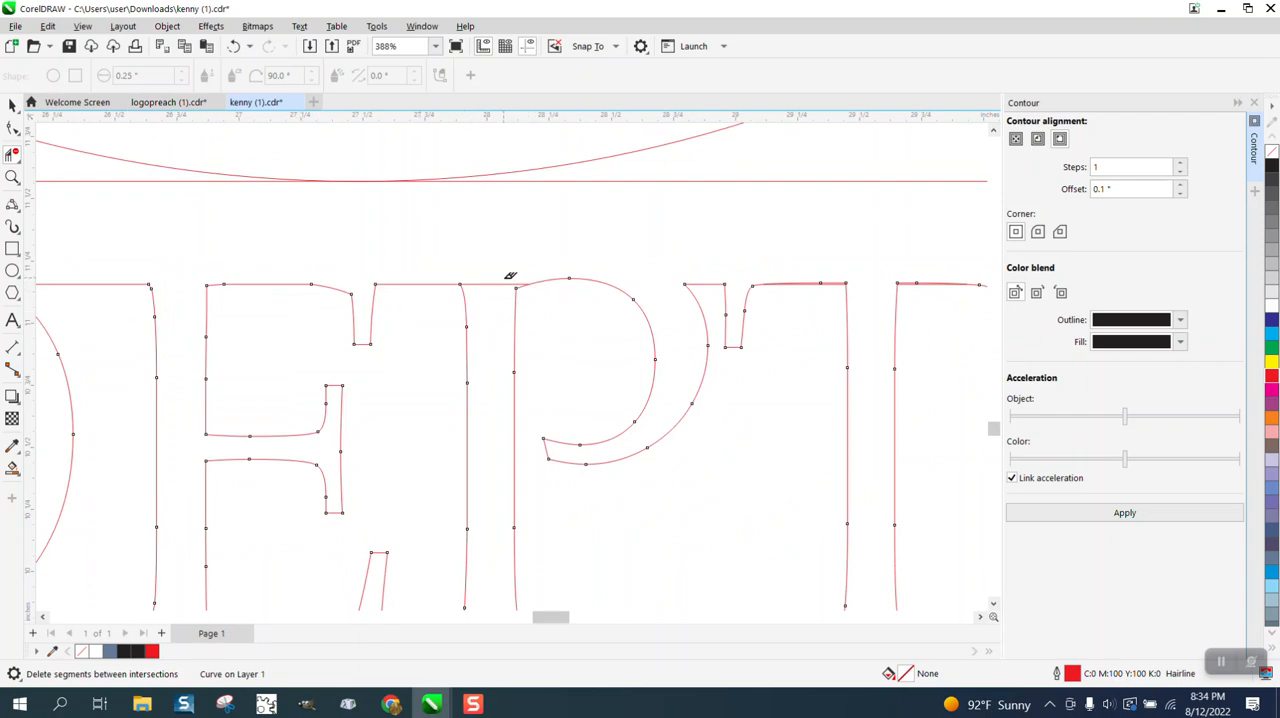
pyautogui.scroll(-3, 480, 292)
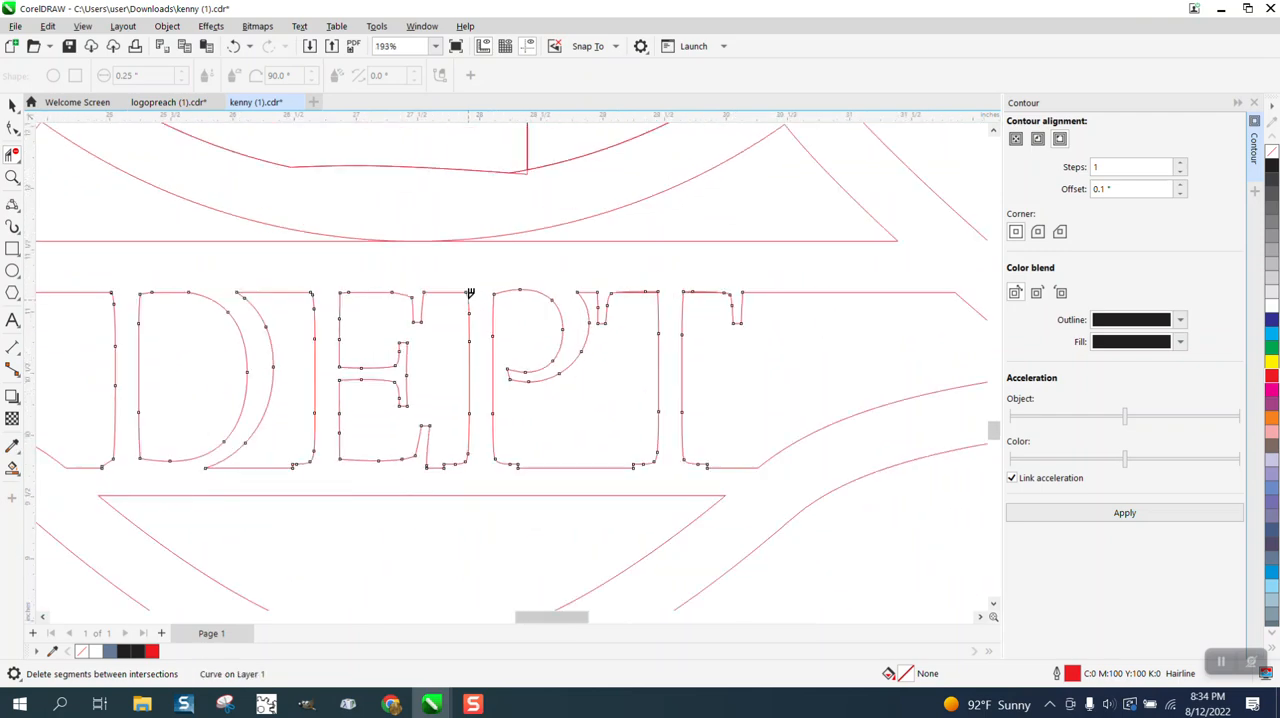
pyautogui.scroll(-6, 470, 292)
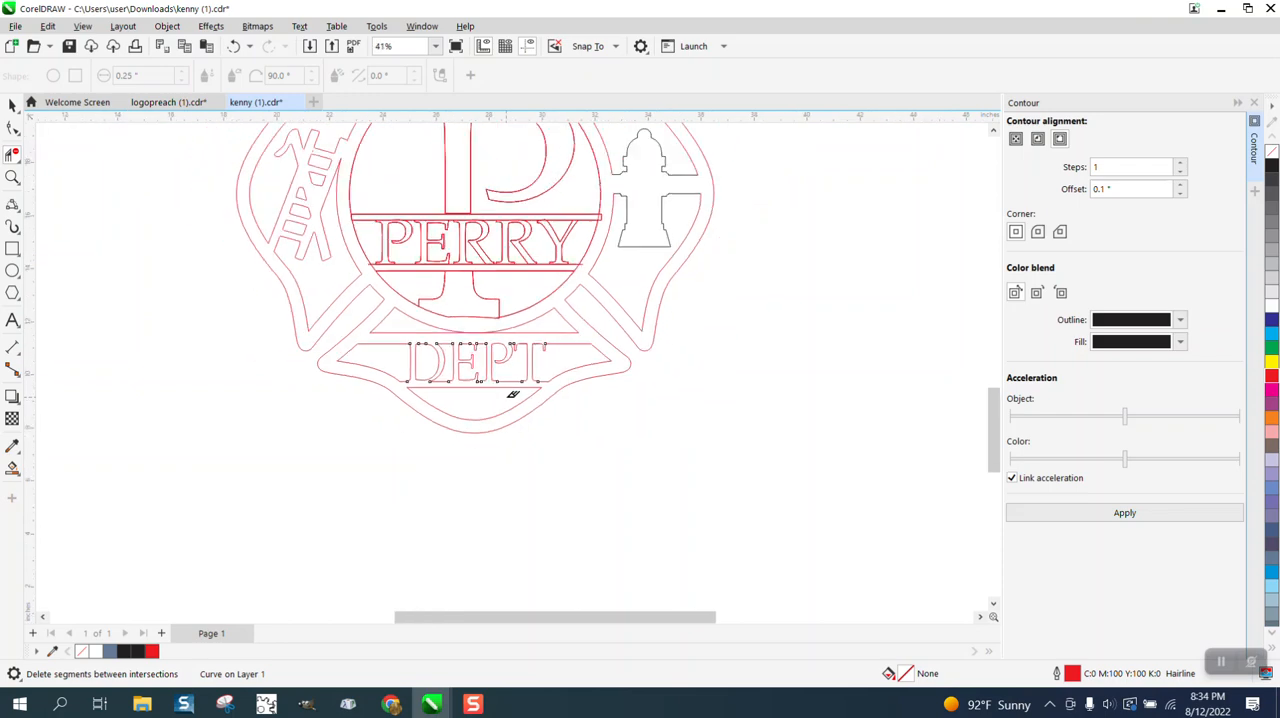
# Select all the FIRE letters and stretch them vertically up and down to a height of about 1.722 inches.
pyautogui.scroll(-3, 512, 393)
pyautogui.click(12, 177)
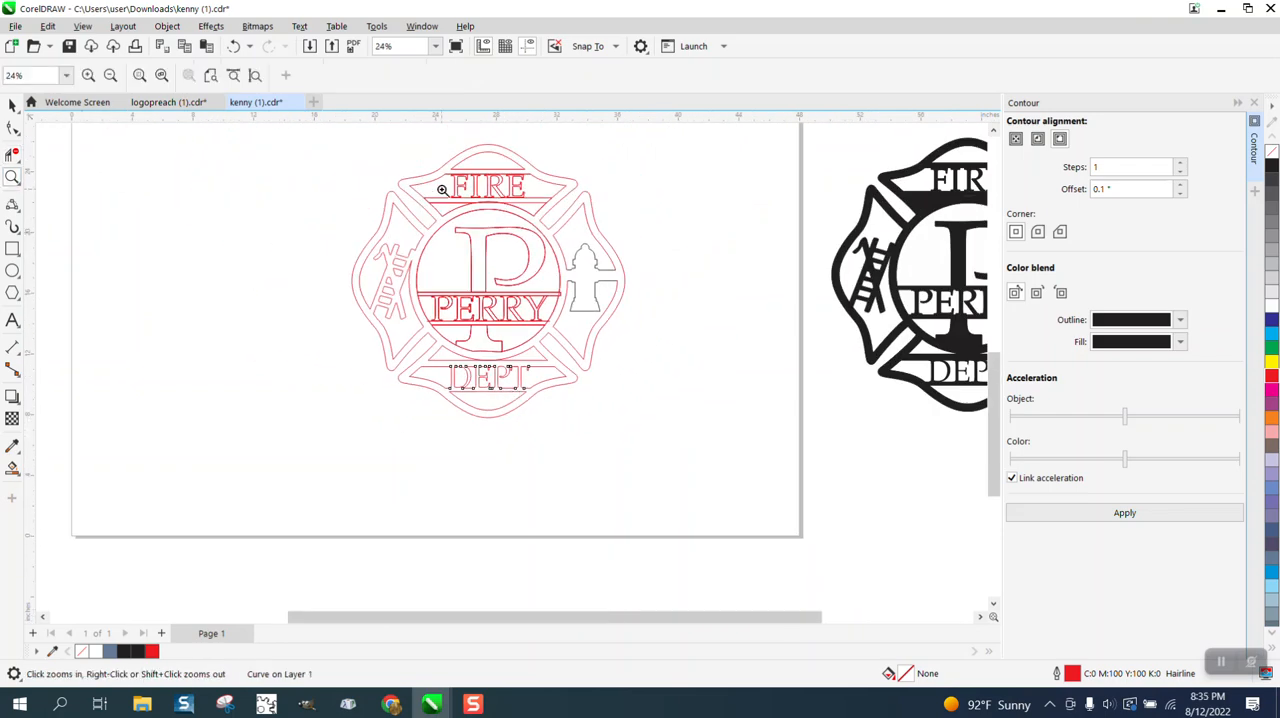
pyautogui.moveTo(452, 176); pyautogui.dragTo(650, 228)
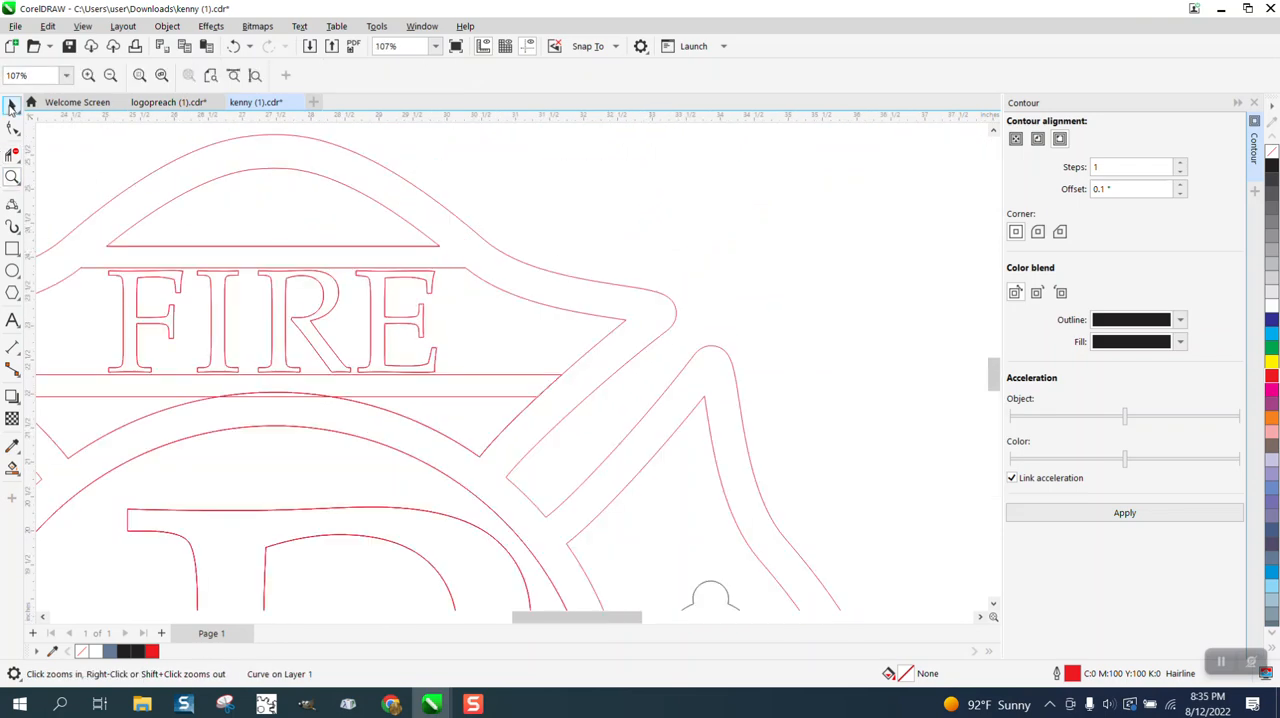
pyautogui.click(11, 107)
pyautogui.click(581, 234)
pyautogui.click(432, 287)
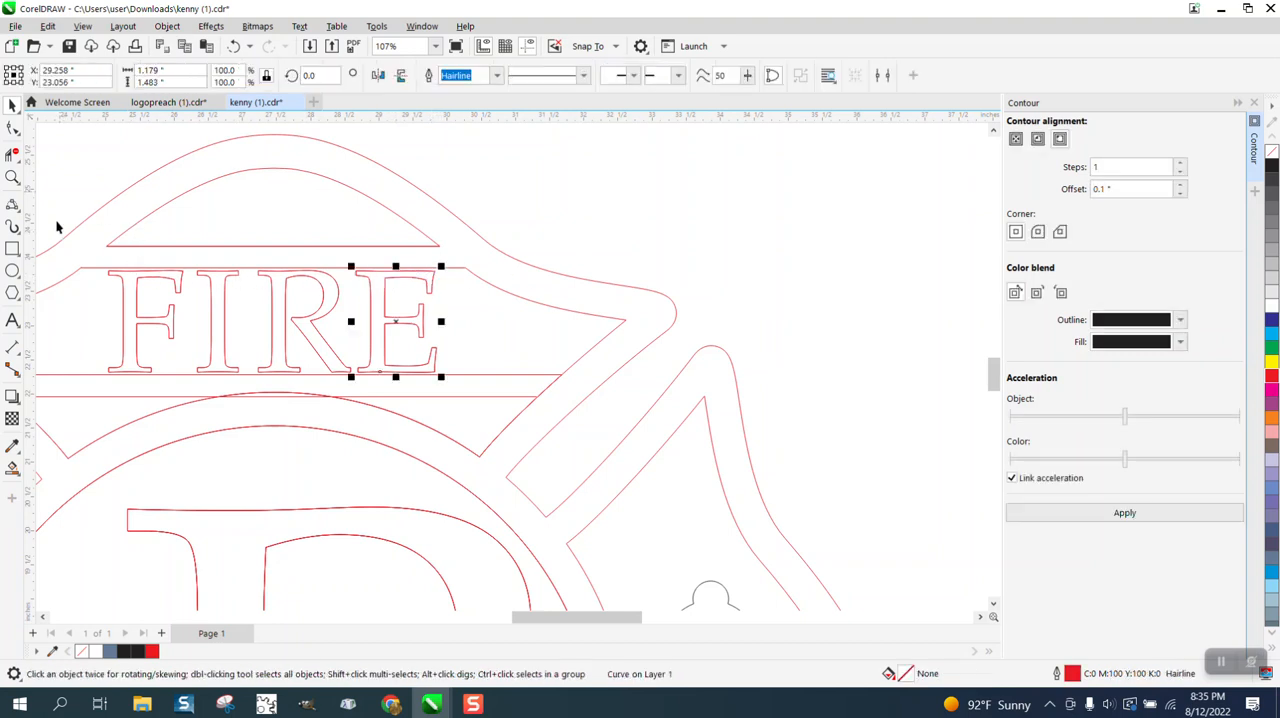
pyautogui.moveTo(57, 227); pyautogui.dragTo(488, 412)
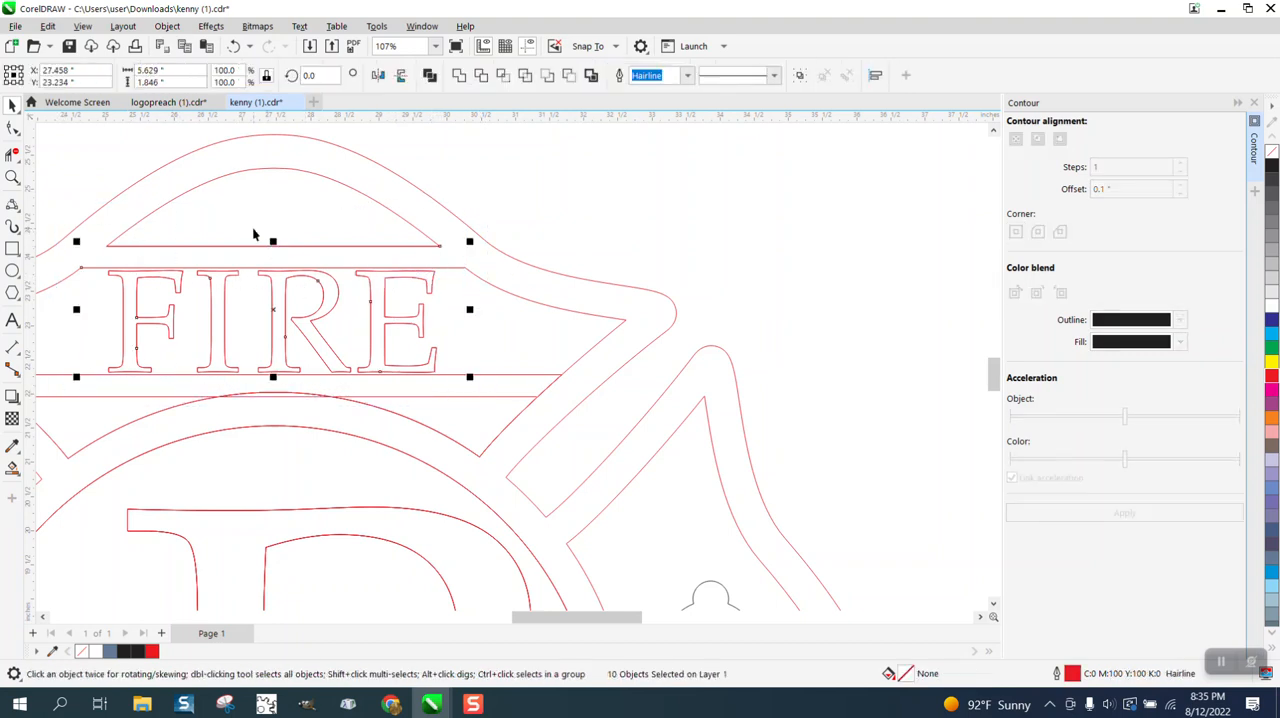
pyautogui.click(202, 226)
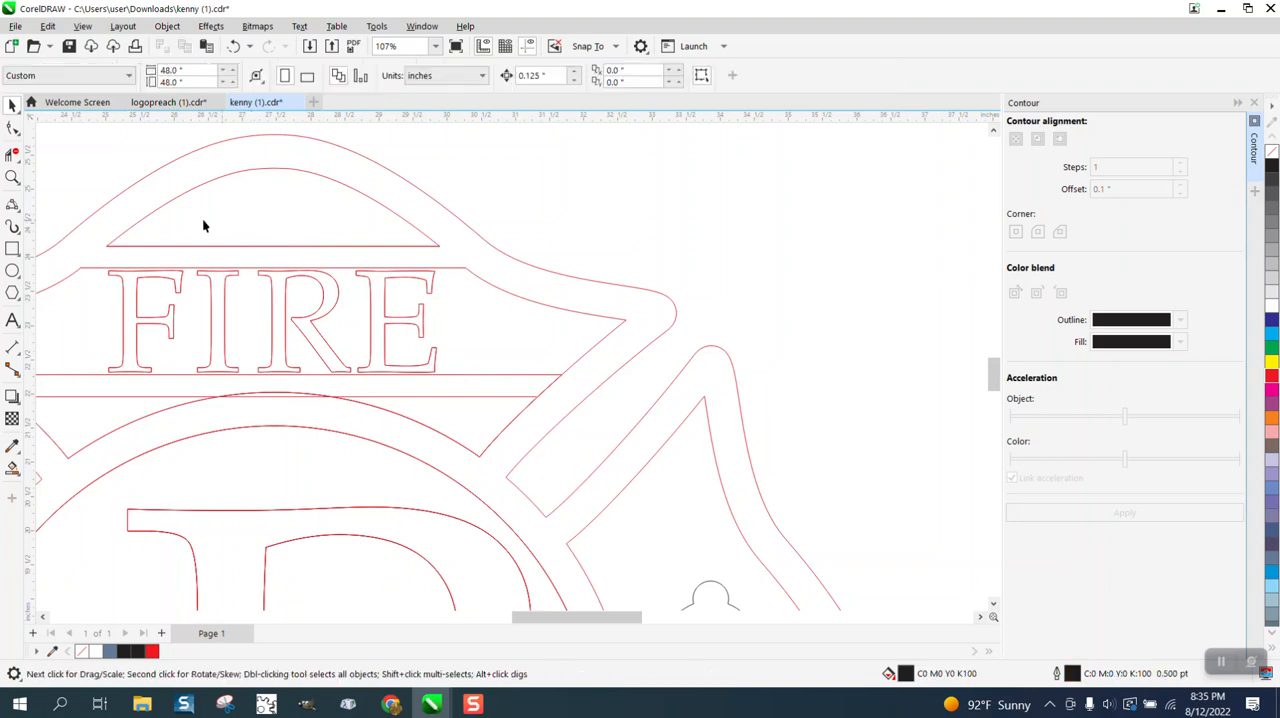
pyautogui.click(490, 274)
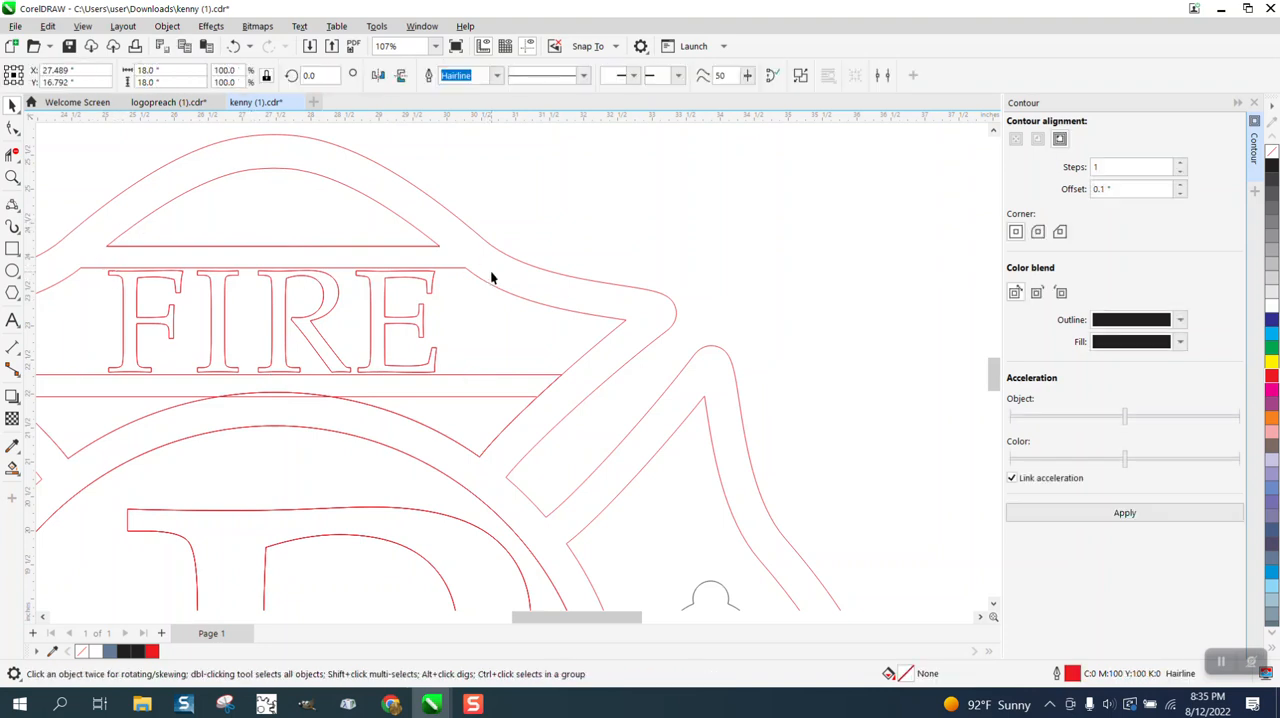
pyautogui.click(534, 244)
pyautogui.moveTo(398, 393); pyautogui.dragTo(103, 379)
pyautogui.moveTo(272, 262); pyautogui.dragTo(273, 249)
pyautogui.moveTo(272, 378); pyautogui.dragTo(271, 385)
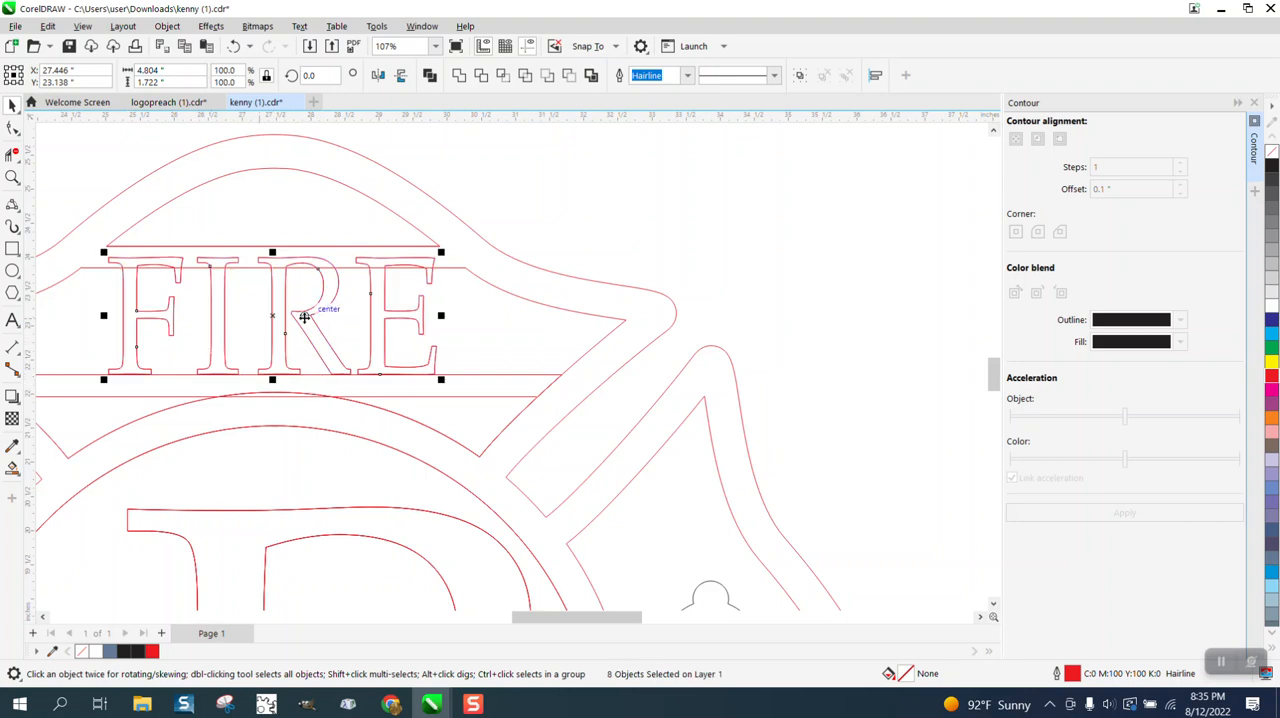
# Set the nudge distance to 0.01 inches and nudge the FIRE letters down about 0.06 inches.
pyautogui.click(552, 223)
pyautogui.write('.0')
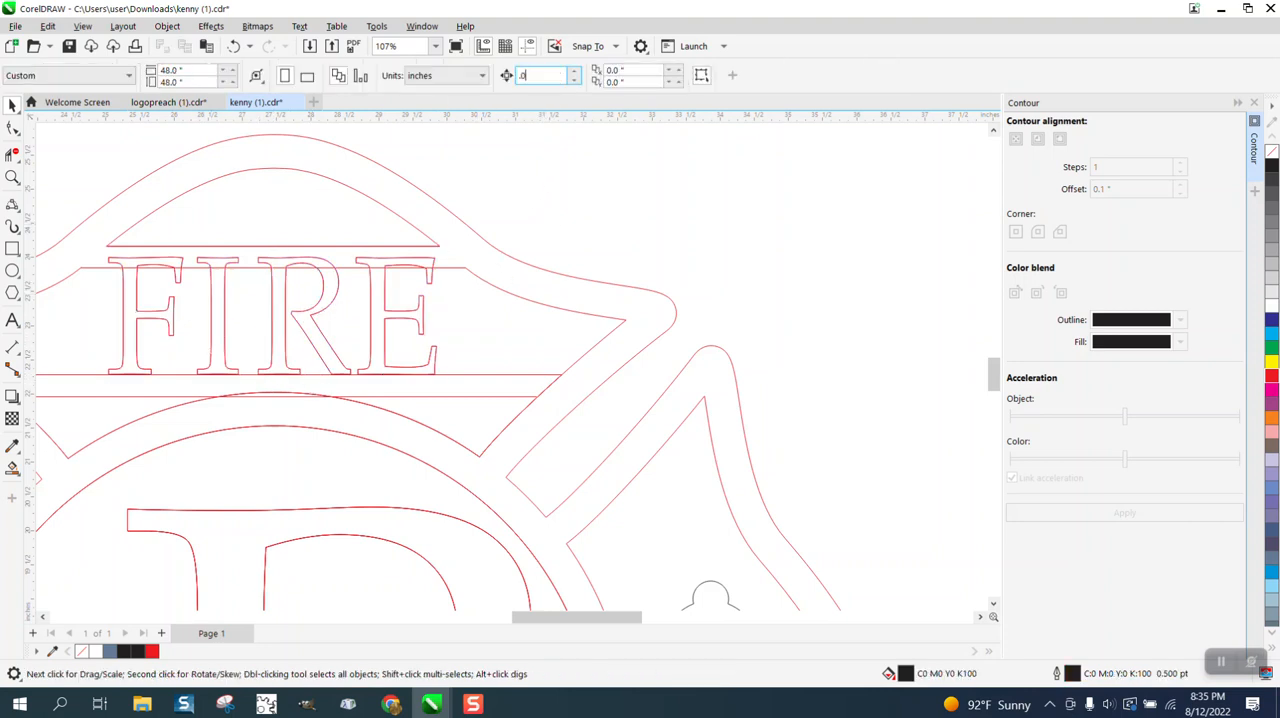
pyautogui.write('1')
pyautogui.moveTo(530, 244); pyautogui.dragTo(253, 400)
pyautogui.moveTo(91, 407); pyautogui.dragTo(92, 405)
pyautogui.press('Down')
pyautogui.press('Down')
pyautogui.press('Down')
pyautogui.press('Down')
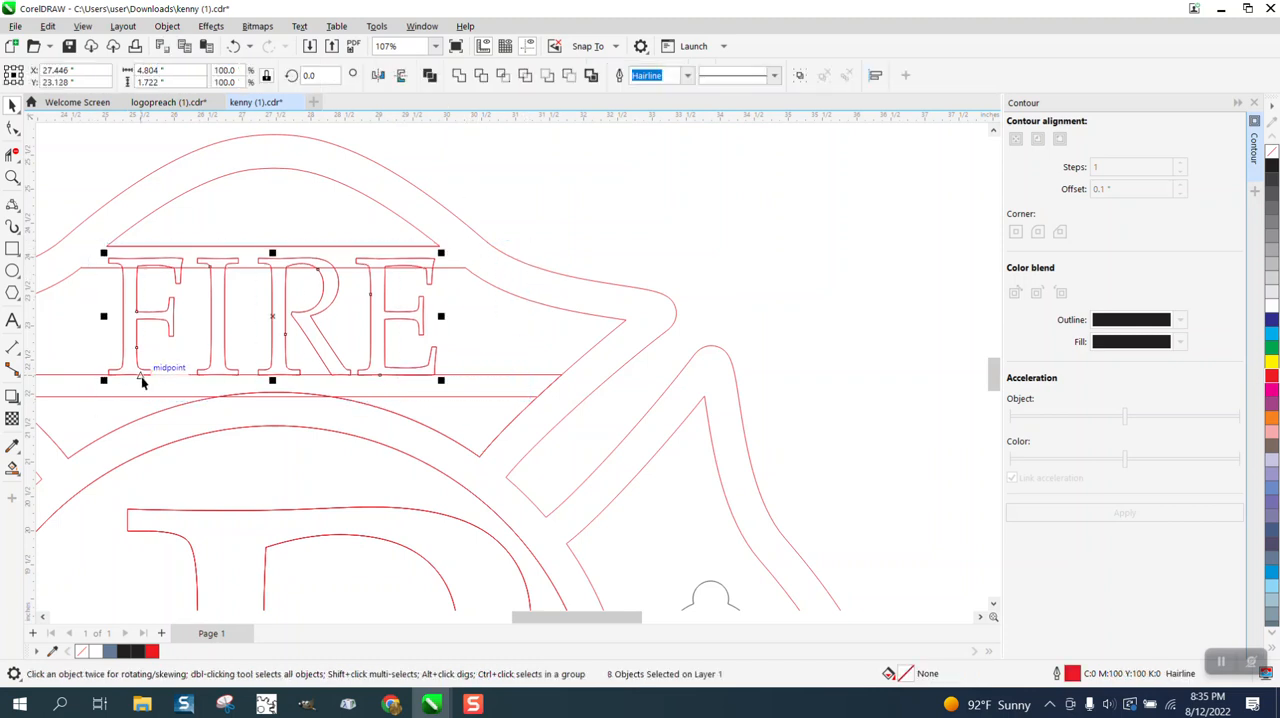
pyautogui.press('Down')
pyautogui.press('Down')
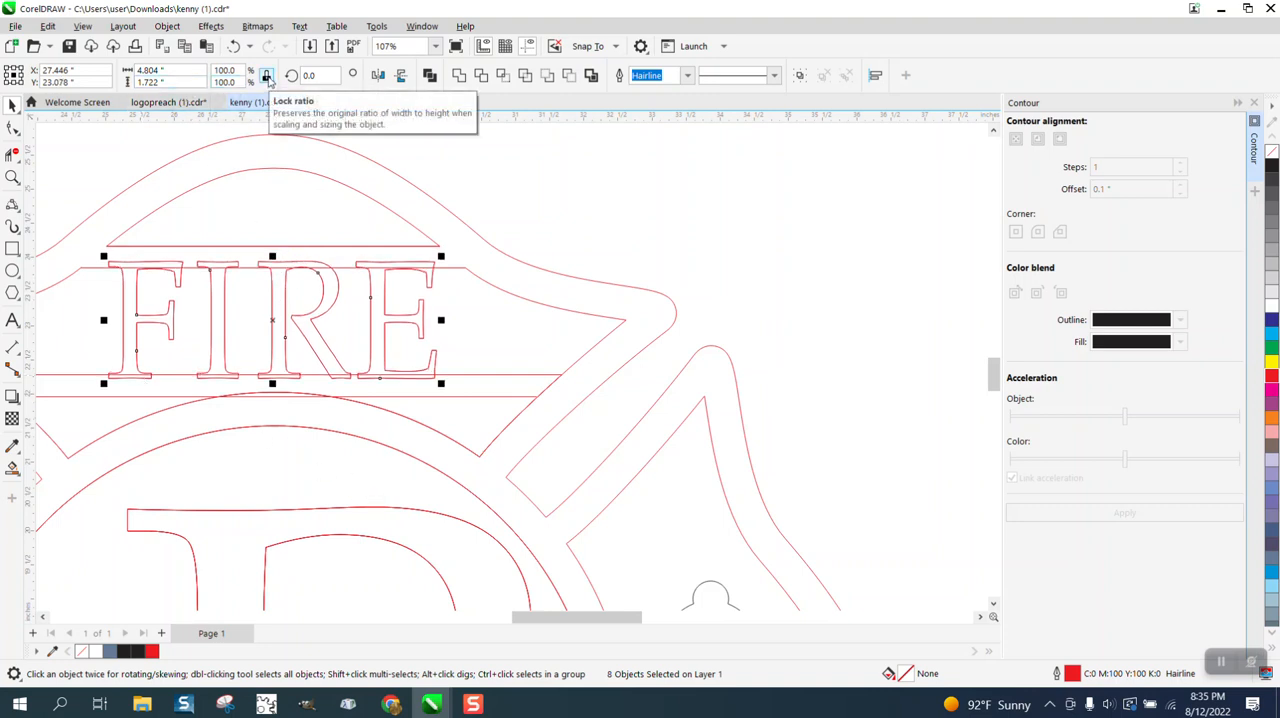
# Unlock the size ratio and set the height of the FIRE letters to 1.65 inches.
pyautogui.click(268, 81)
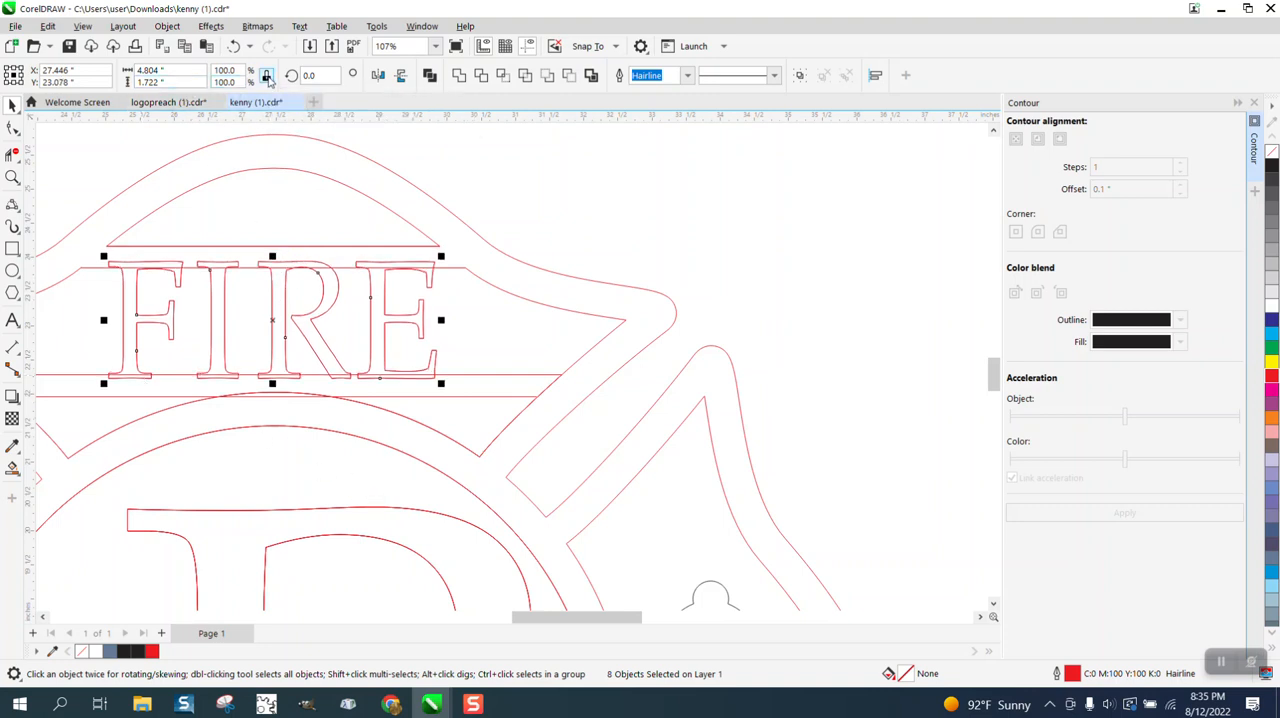
pyautogui.doubleClick(152, 82)
pyautogui.write('1.65')
pyautogui.press('Return')
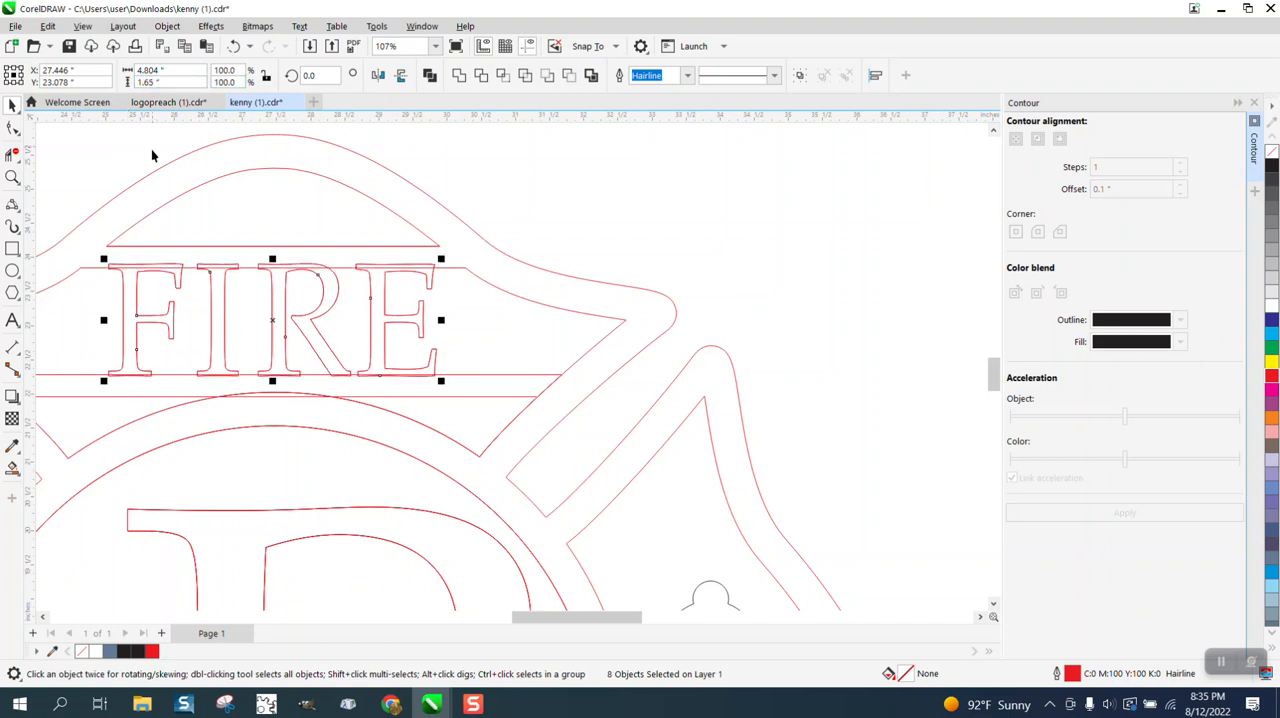
# Trim the tops of the FIRE letters above the band's upper line with virtual segment delete, opening the letters into the frame.
pyautogui.click(12, 177)
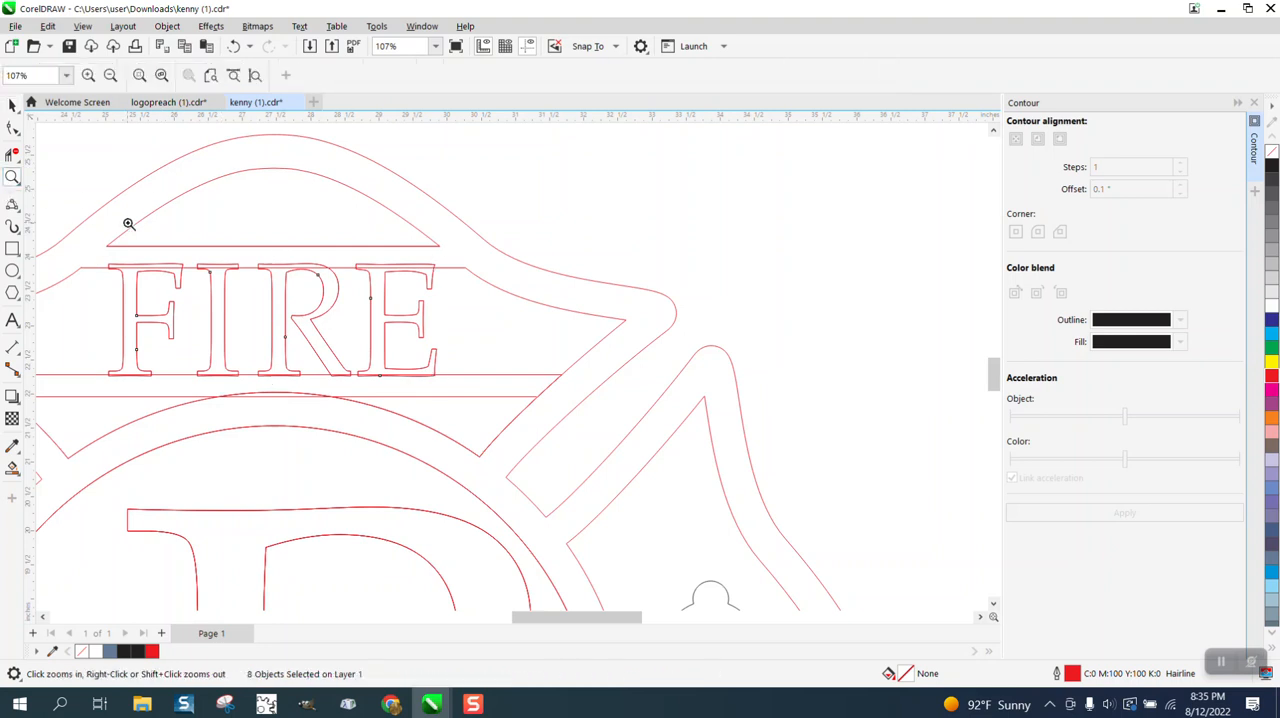
pyautogui.moveTo(95, 222); pyautogui.dragTo(595, 338)
pyautogui.click(8, 155)
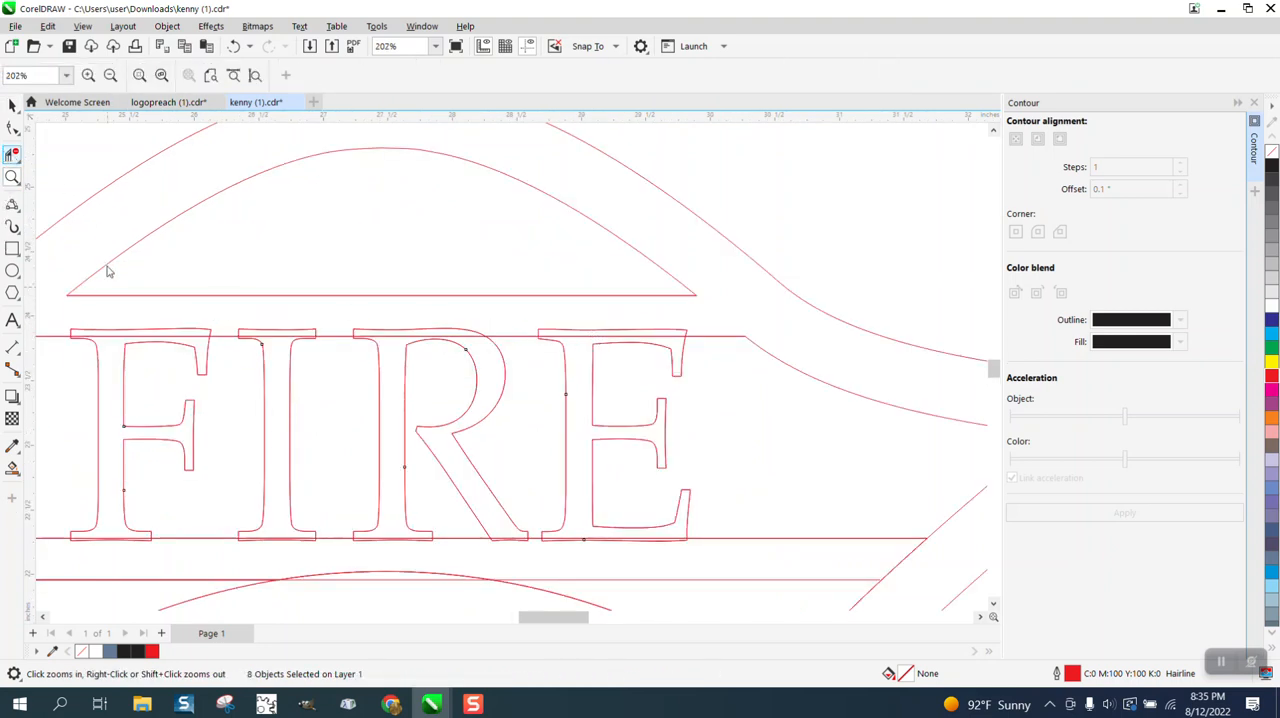
pyautogui.click(127, 329)
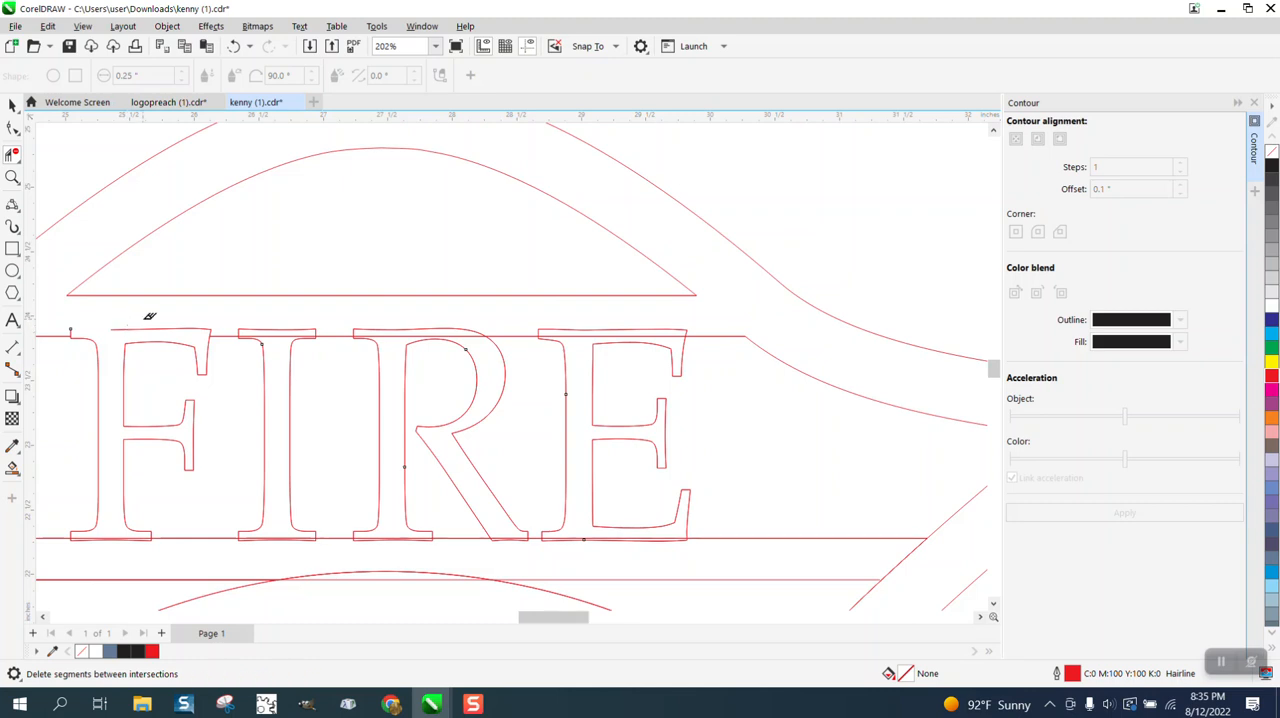
pyautogui.click(188, 330)
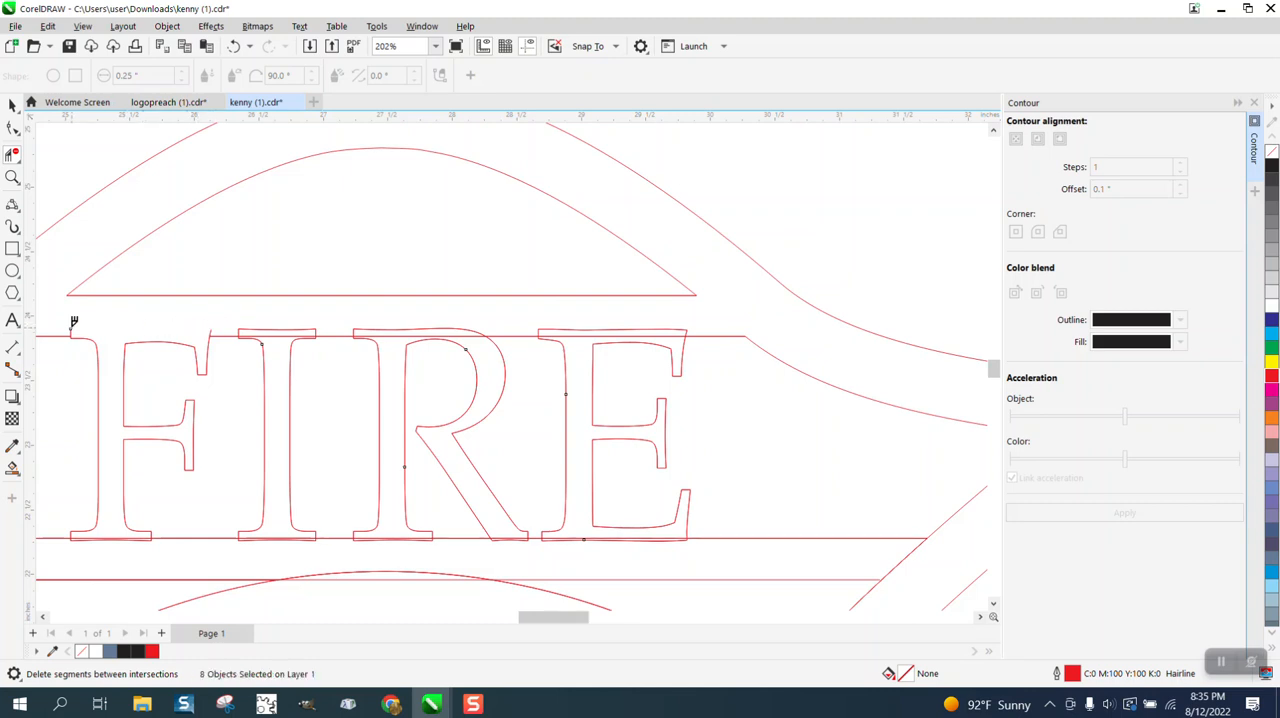
pyautogui.click(71, 331)
pyautogui.click(284, 330)
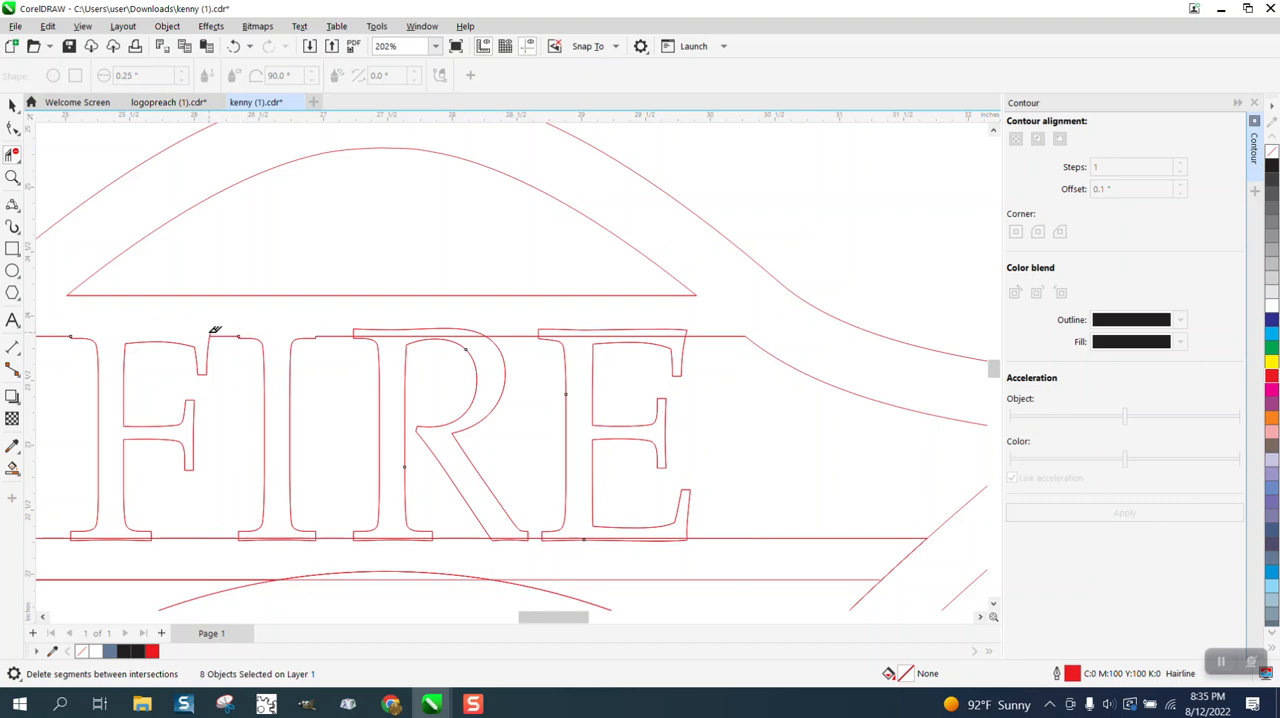
pyautogui.click(362, 326)
pyautogui.click(430, 326)
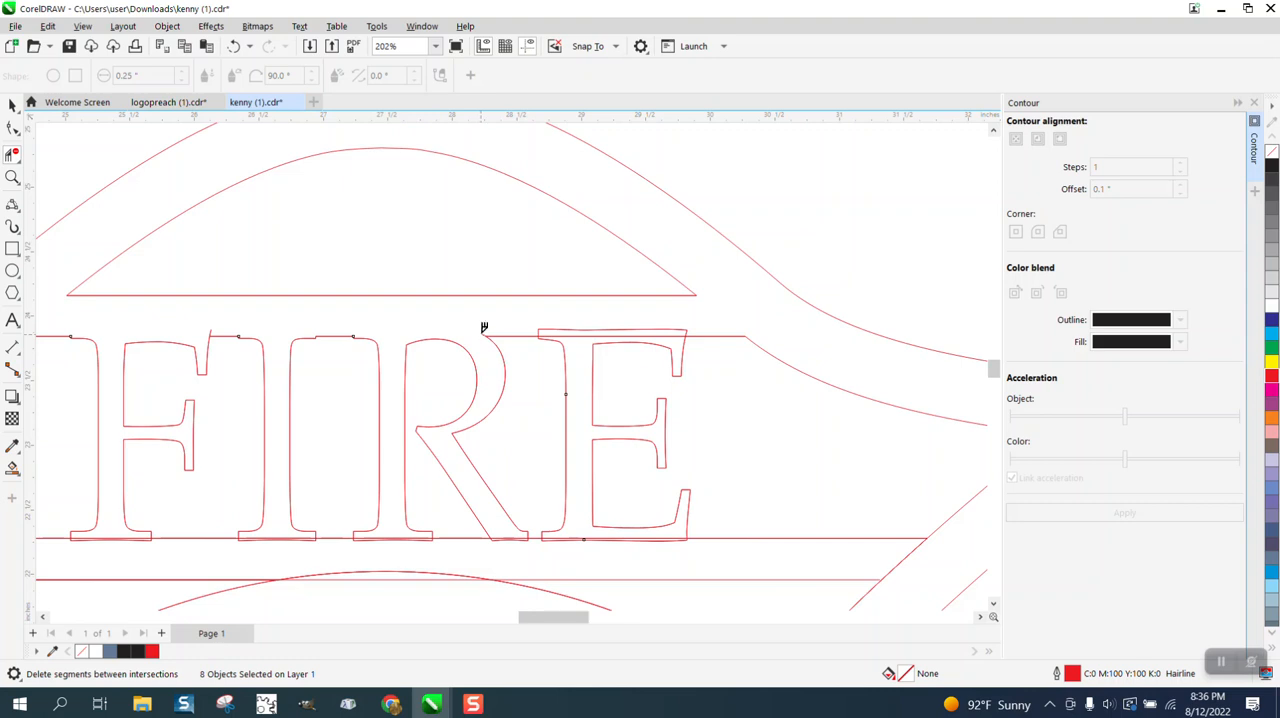
pyautogui.click(578, 330)
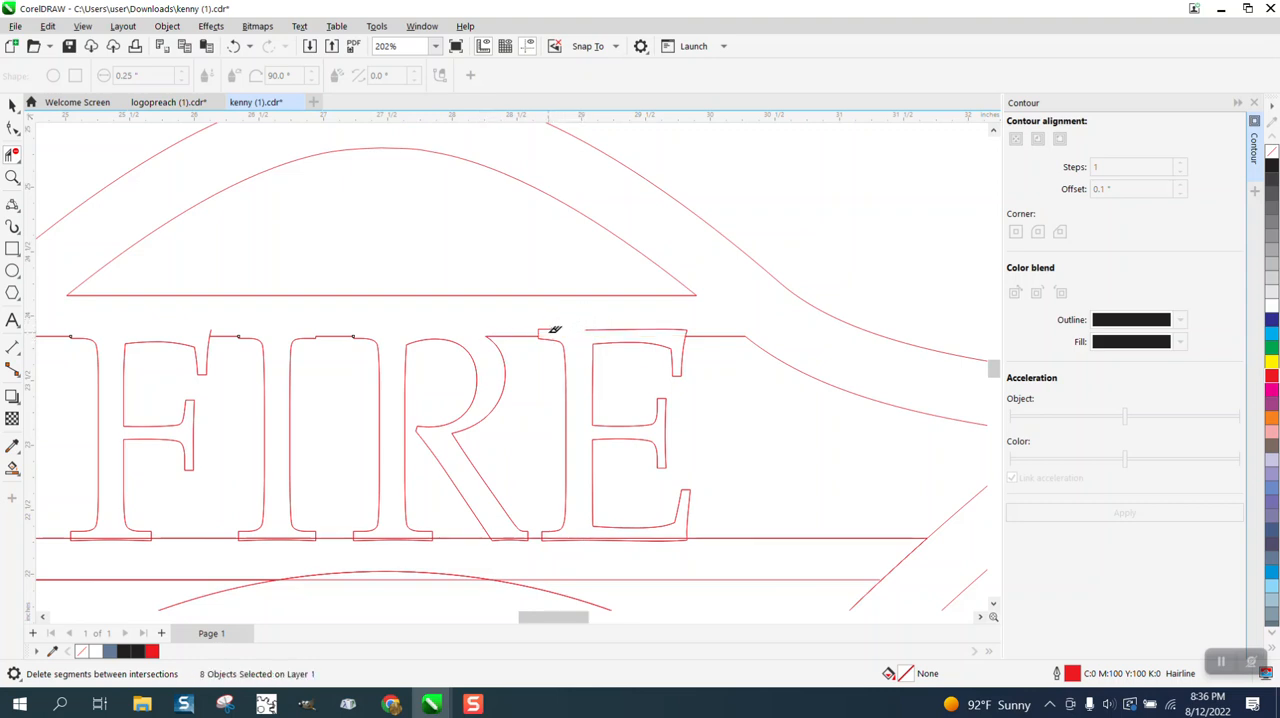
pyautogui.click(545, 329)
pyautogui.click(645, 328)
# Trim the bottoms of the F, I and R along the band's lower line, undoing the mistaken cut at the R's leg.
pyautogui.scroll(-2, 579, 456)
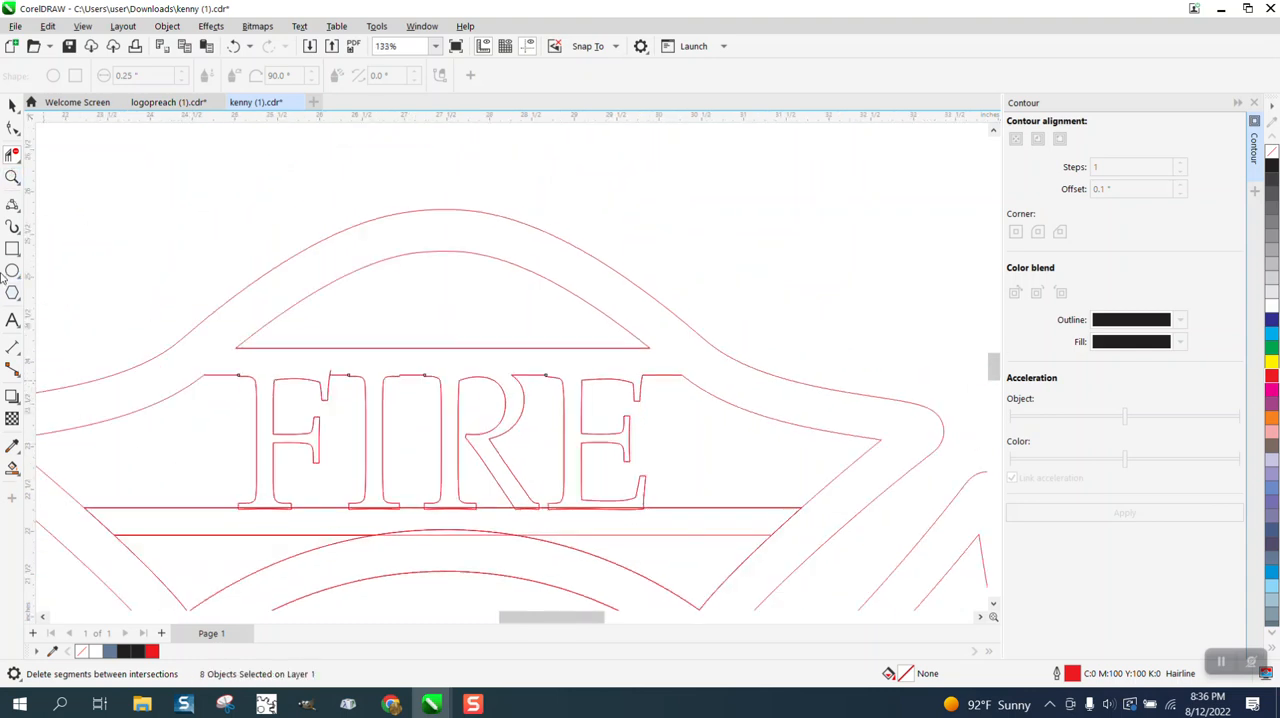
pyautogui.click(12, 177)
pyautogui.moveTo(230, 445); pyautogui.dragTo(777, 531)
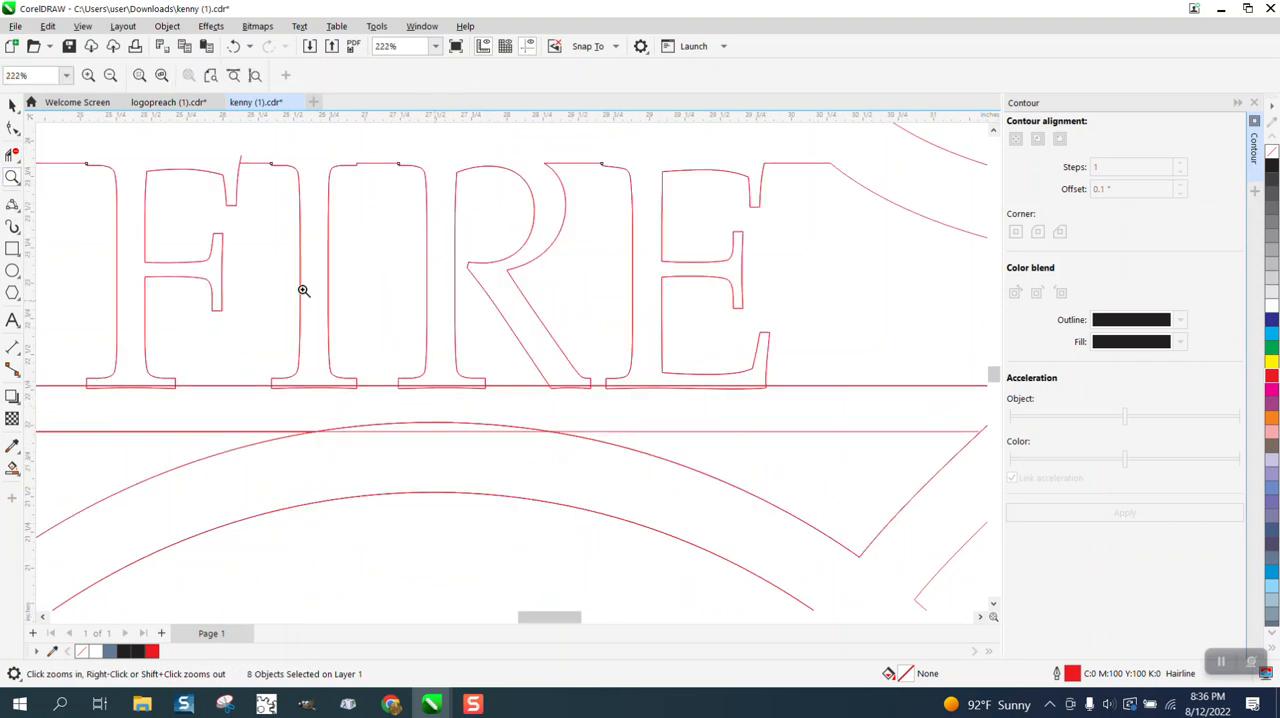
pyautogui.click(12, 154)
pyautogui.click(145, 386)
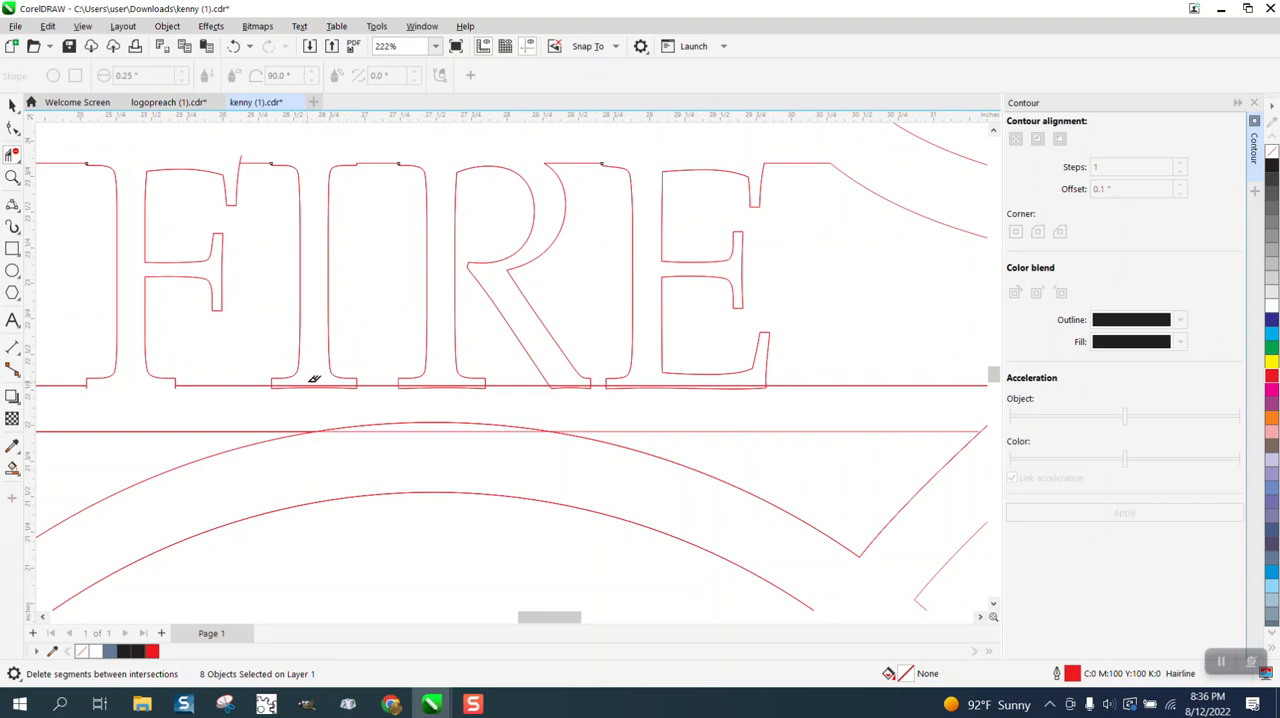
pyautogui.click(321, 391)
pyautogui.click(442, 384)
pyautogui.click(455, 387)
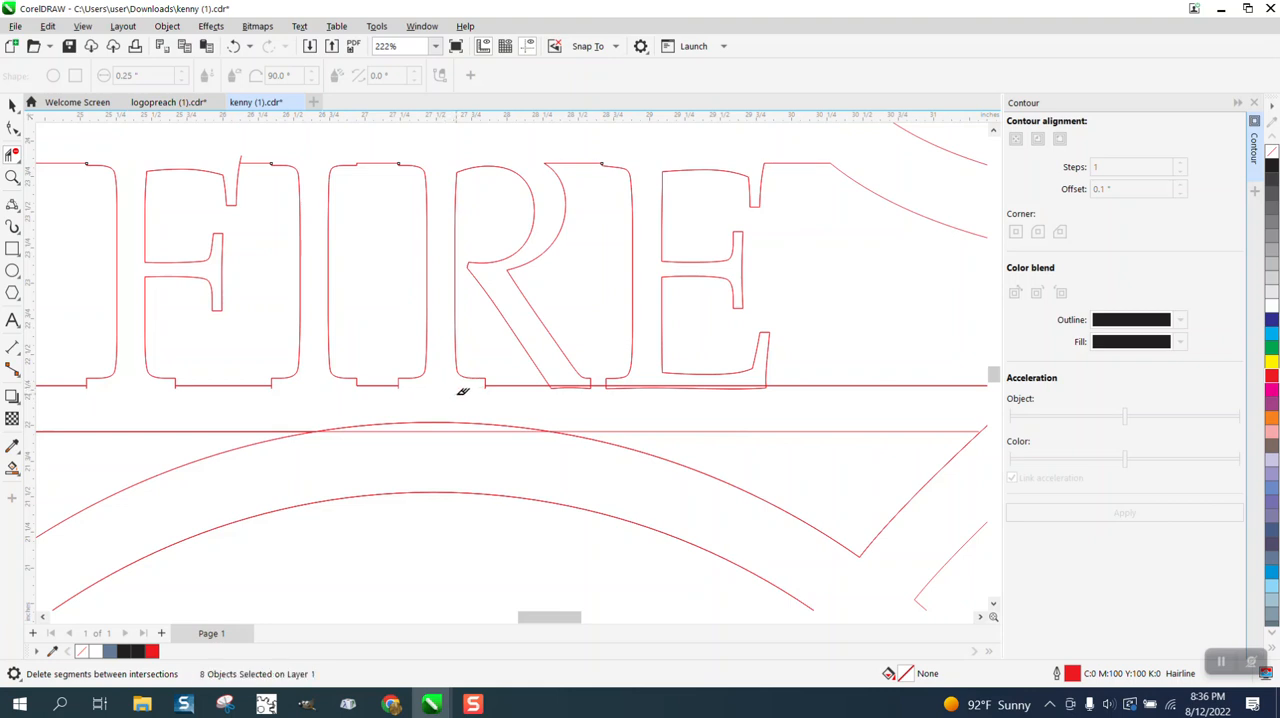
pyautogui.click(552, 381)
pyautogui.click(236, 46)
# Trim the bottom of the E in FIRE along the band's lower line, removing the leftover pieces beneath it.
pyautogui.click(631, 388)
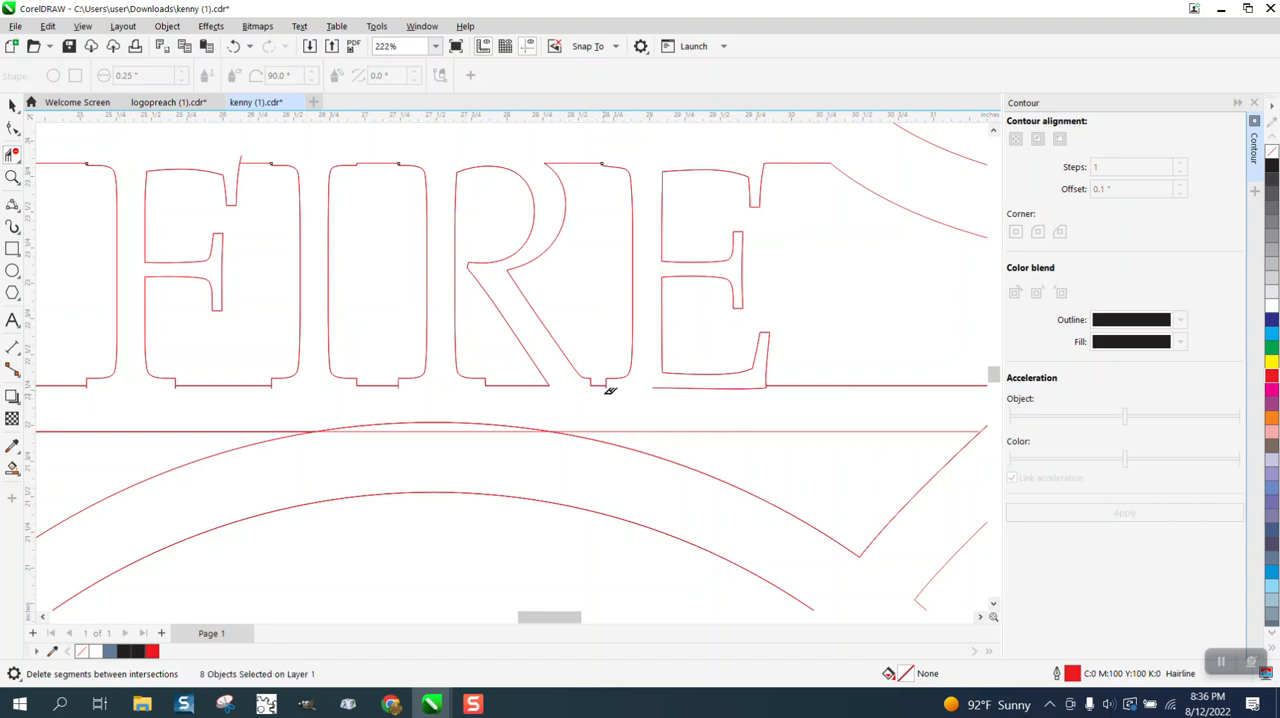
pyautogui.click(676, 387)
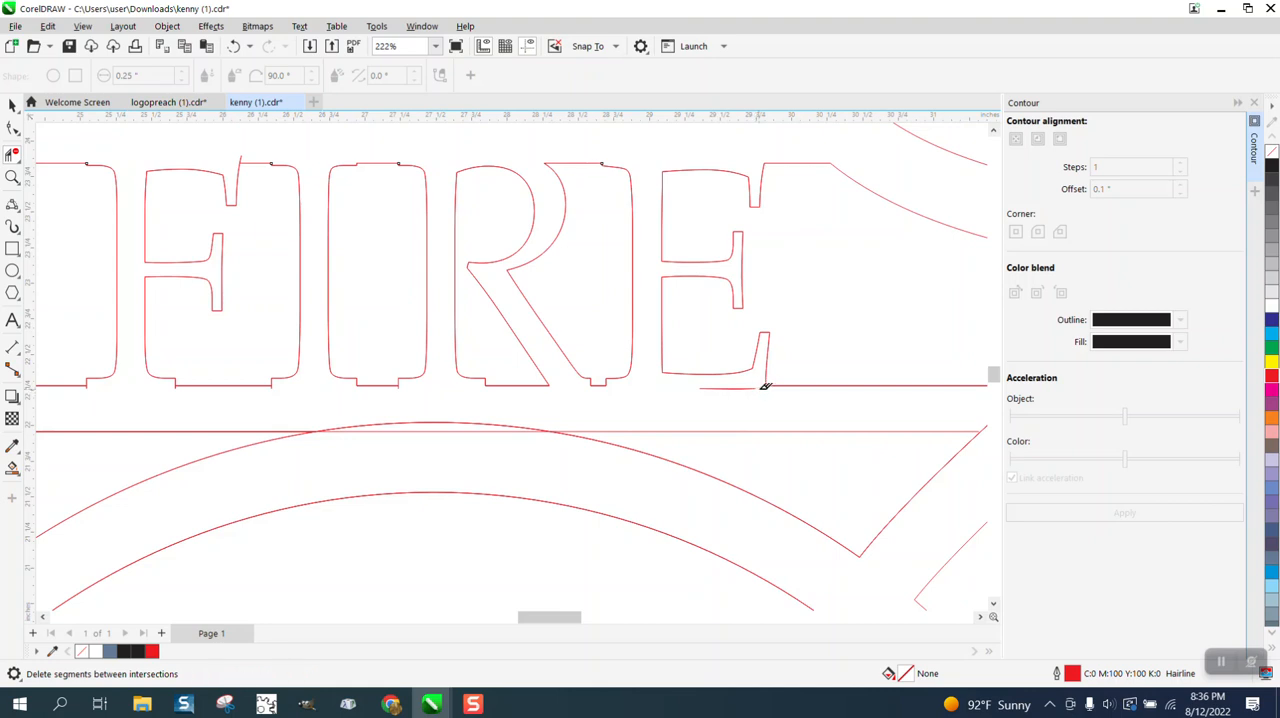
pyautogui.click(752, 389)
# Remove the overlapping line and arc segments where the circle's outer arc crosses the lower line beneath FIRE.
pyautogui.scroll(-4, 465, 430)
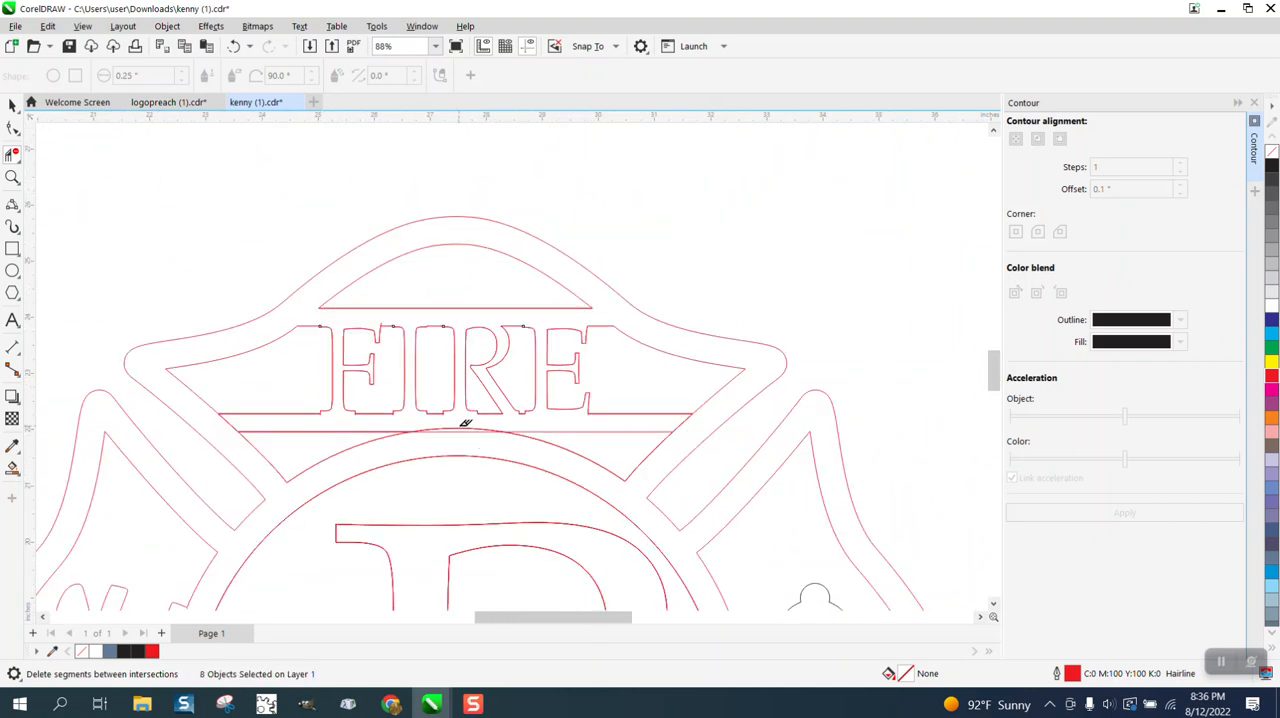
pyautogui.click(466, 434)
pyautogui.click(456, 431)
# Stretch the left end of the bar above the central name lettering outward past the circle's edge by moving its end nodes.
pyautogui.scroll(-3, 303, 401)
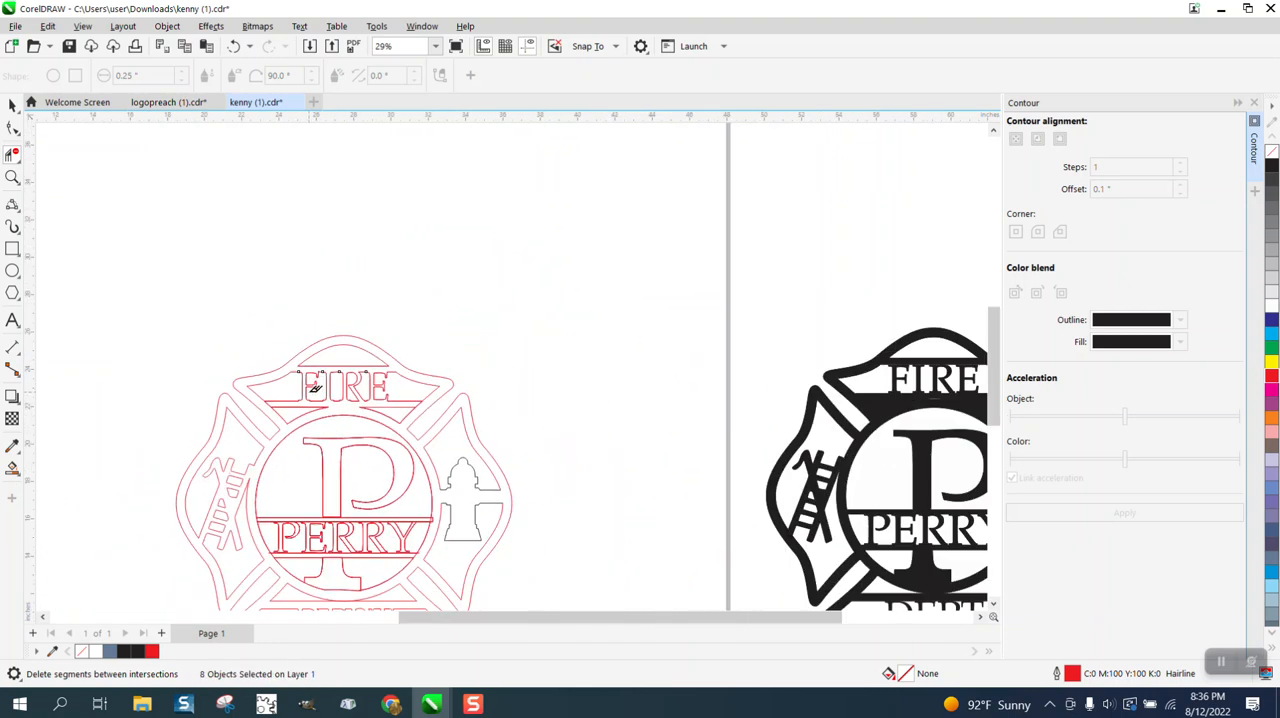
pyautogui.click(12, 177)
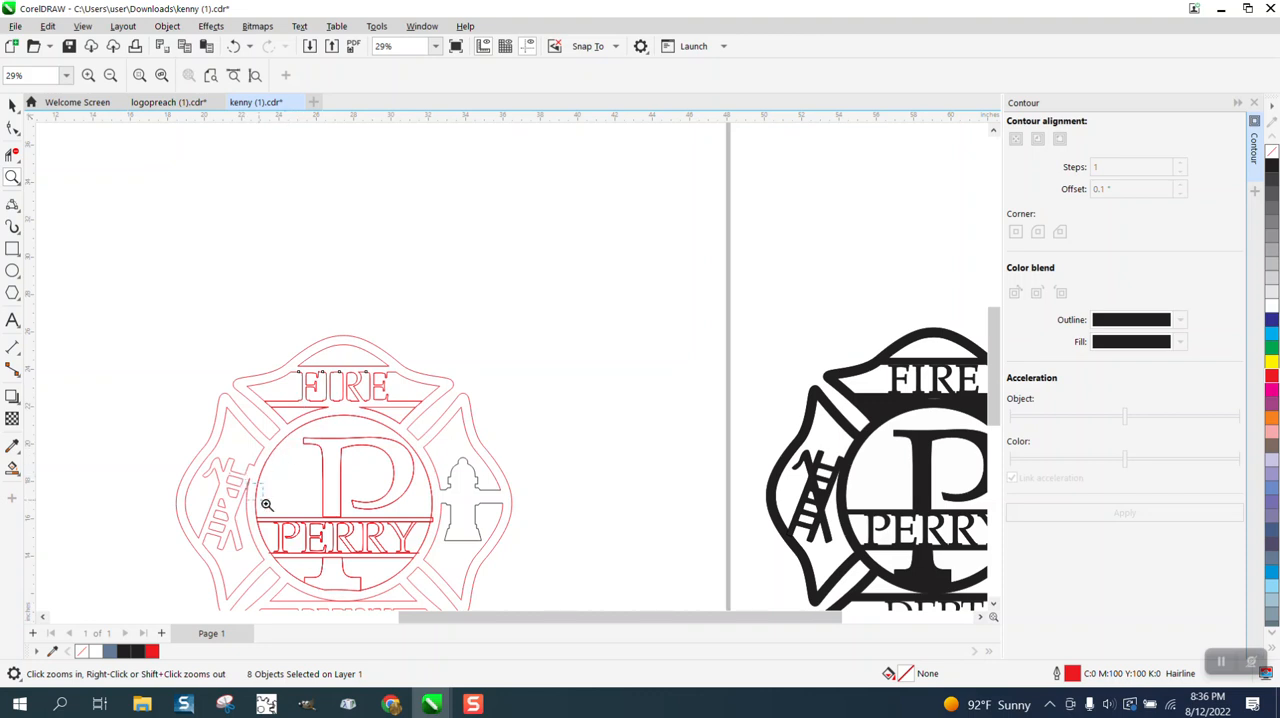
pyautogui.moveTo(246, 484); pyautogui.dragTo(511, 553)
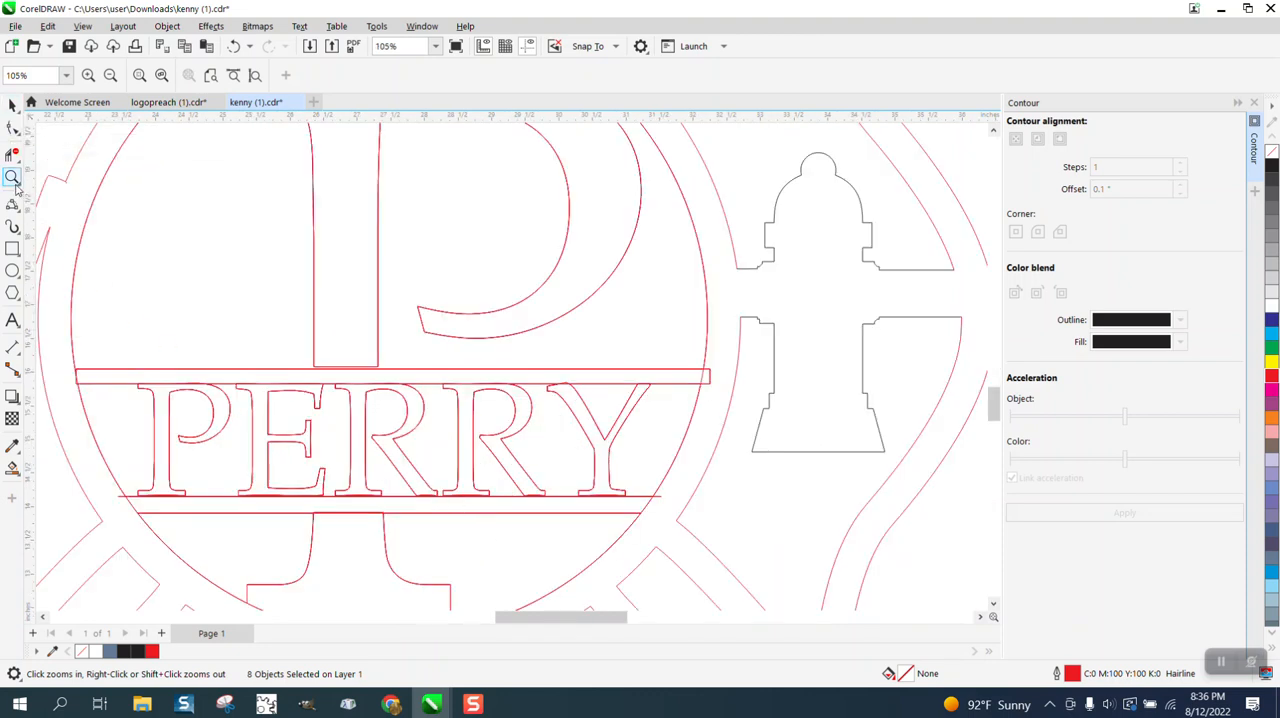
pyautogui.moveTo(63, 378); pyautogui.dragTo(190, 403)
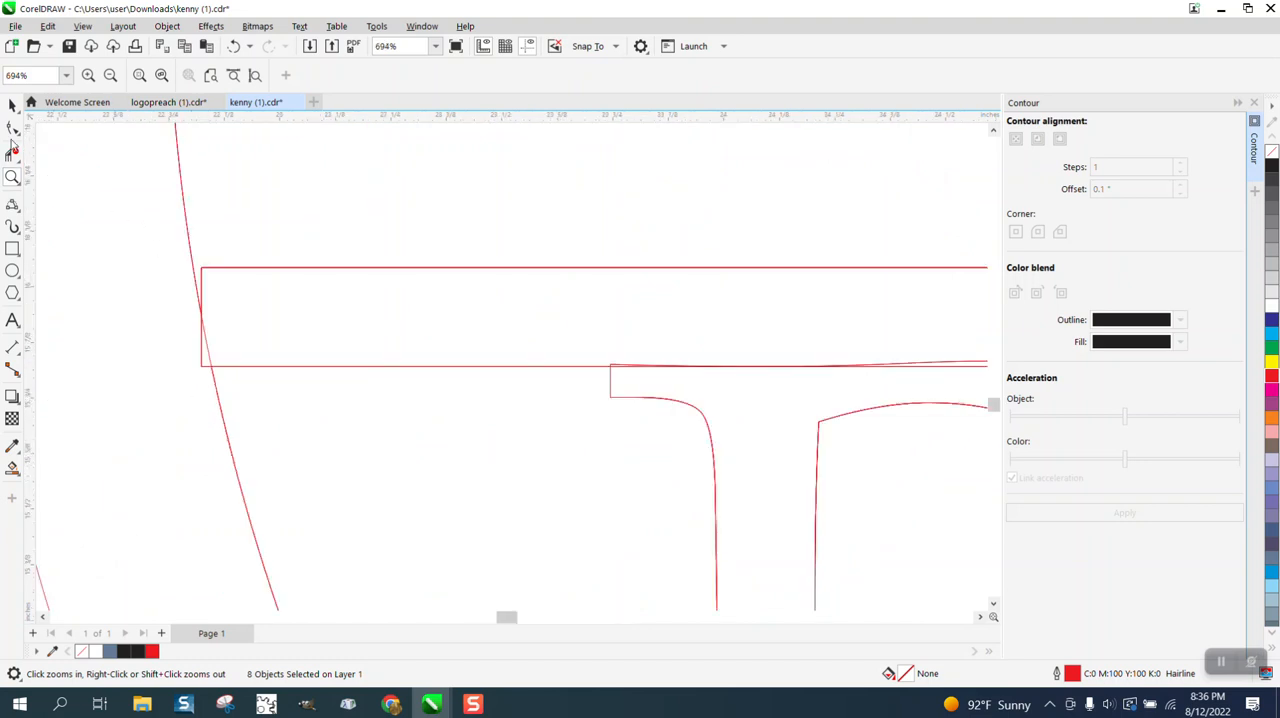
pyautogui.click(12, 128)
pyautogui.click(206, 269)
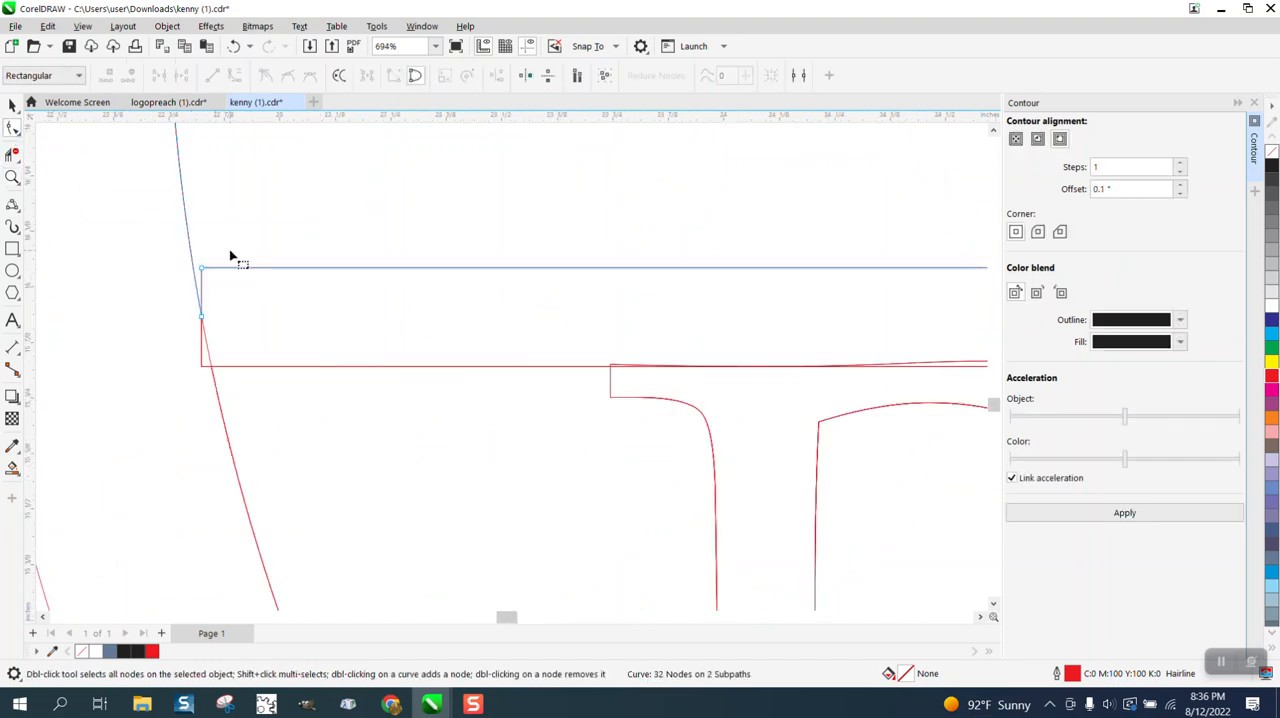
pyautogui.click(228, 367)
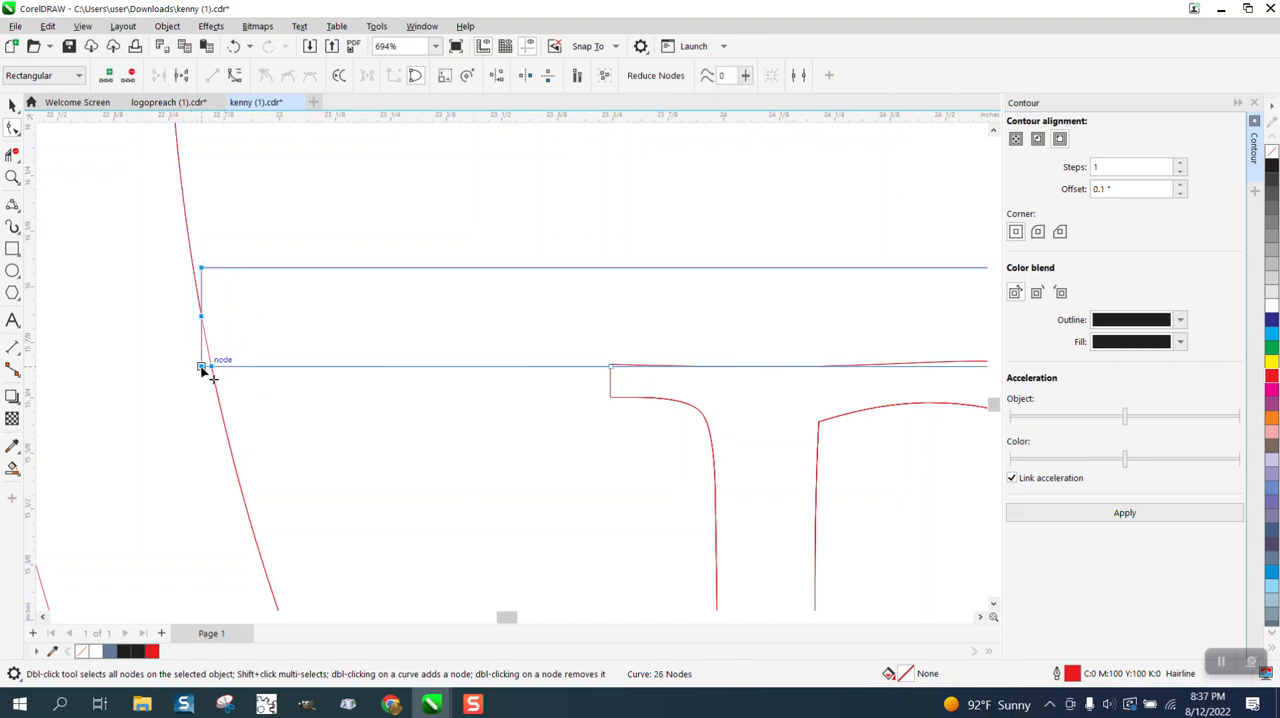
pyautogui.moveTo(201, 368); pyautogui.dragTo(177, 367)
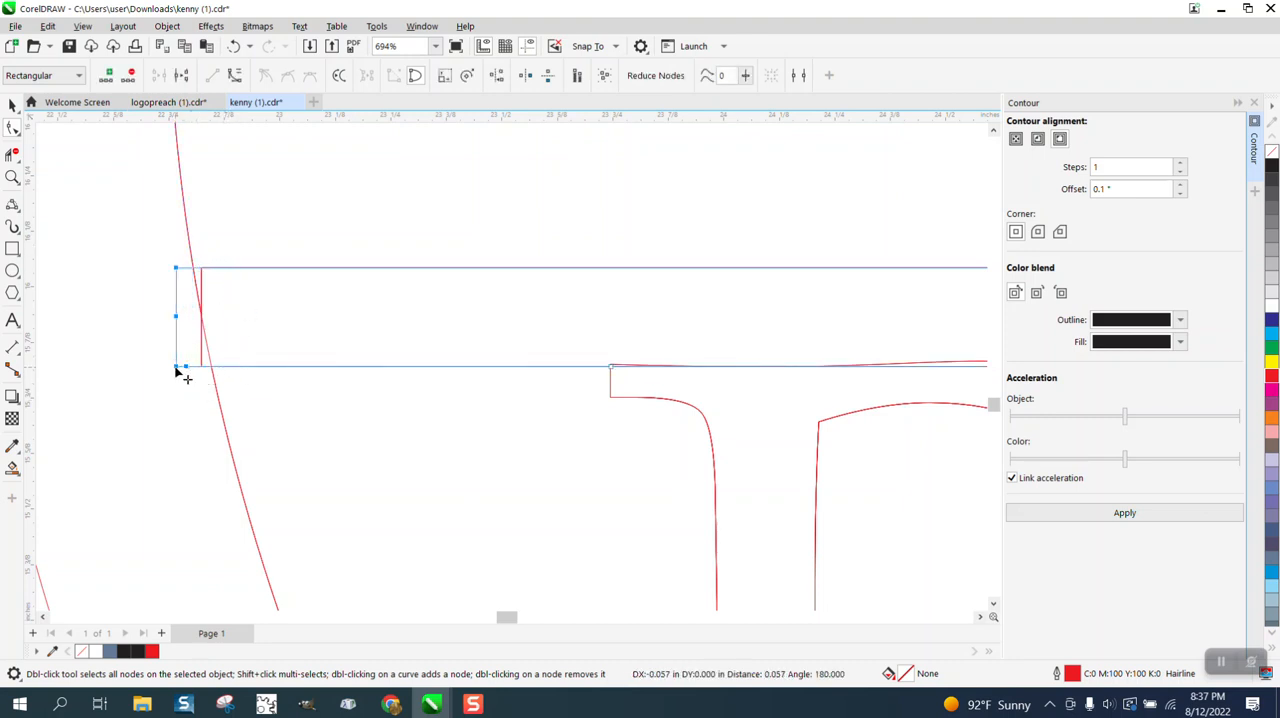
# Trim the bar's left end cap, the circle arc crossing it and the overhanging line ends with Virtual Segment Delete.
pyautogui.click(18, 158)
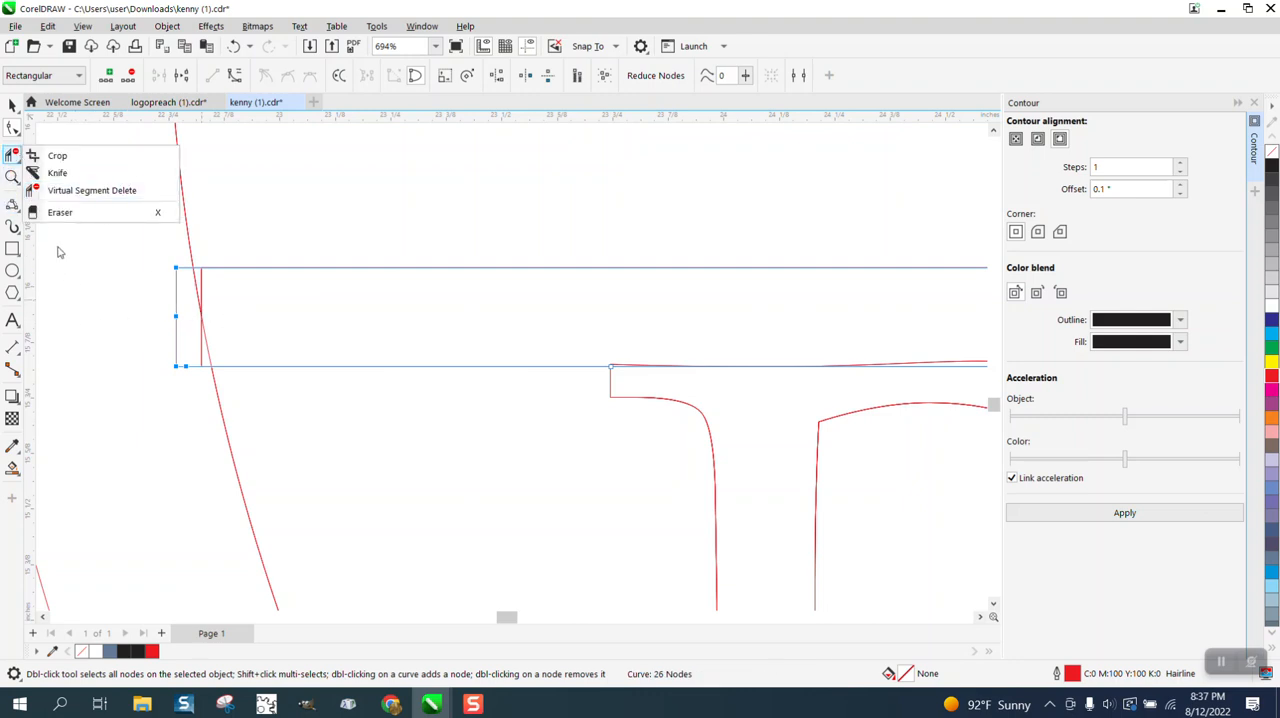
pyautogui.click(70, 190)
pyautogui.moveTo(158, 296); pyautogui.dragTo(252, 311)
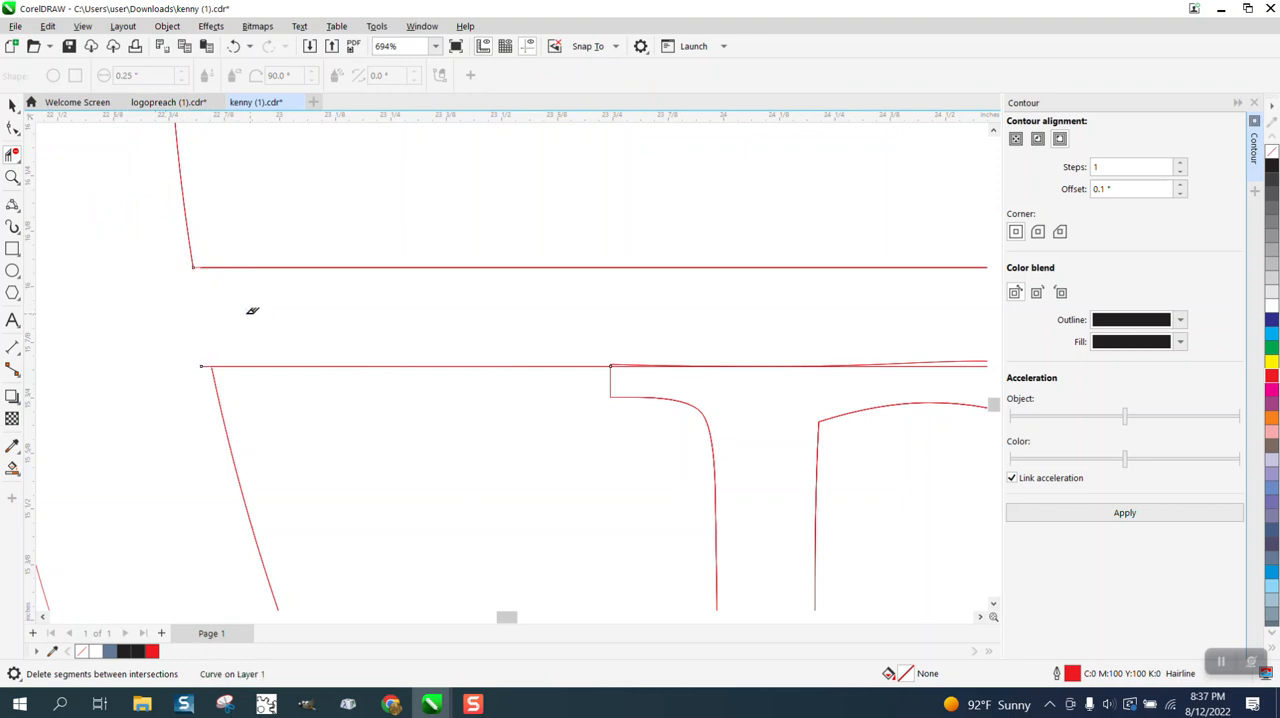
pyautogui.click(204, 362)
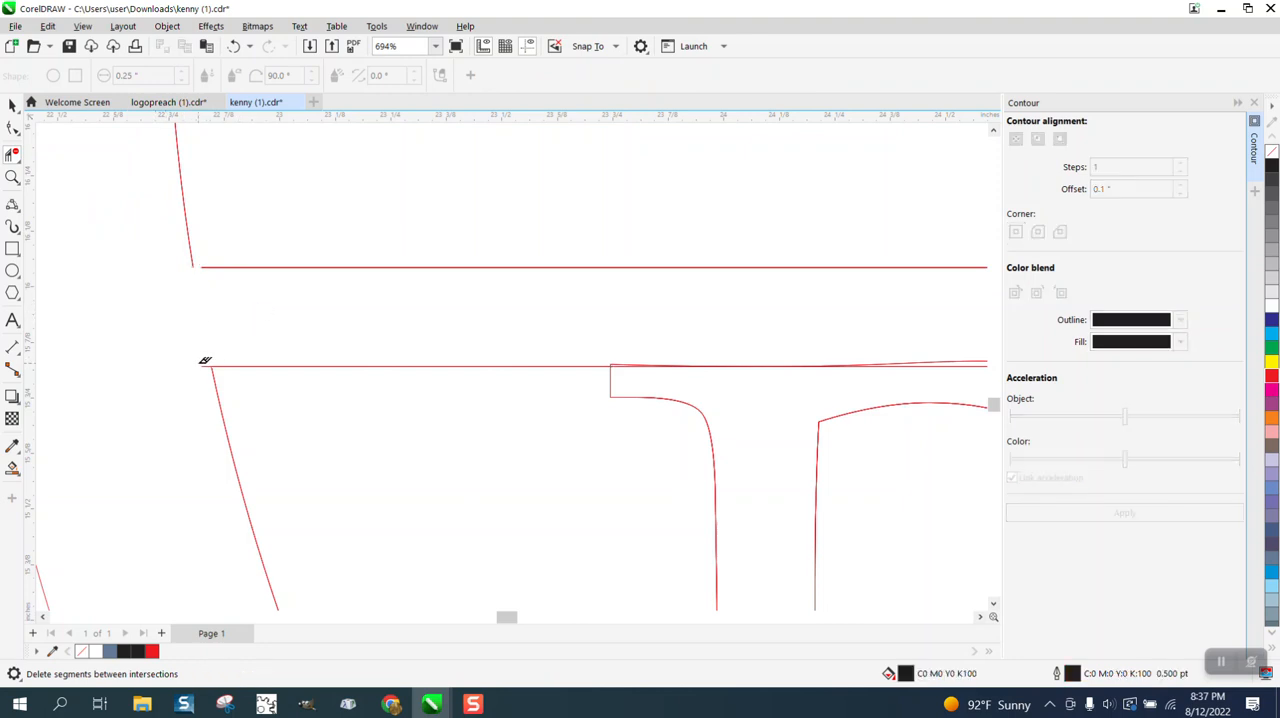
pyautogui.scroll(-5, 56, 332)
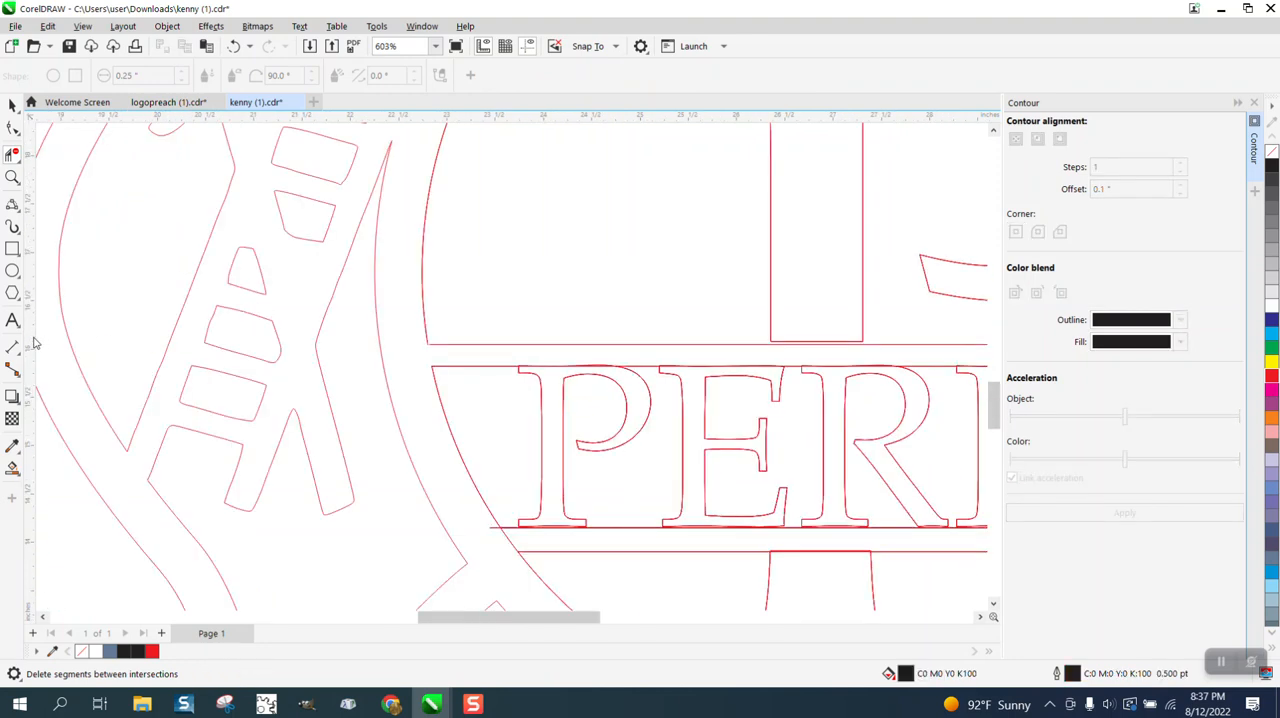
# Trim the same bar's right end cap and the circle arc crossing it with Virtual Segment Delete.
pyautogui.click(12, 178)
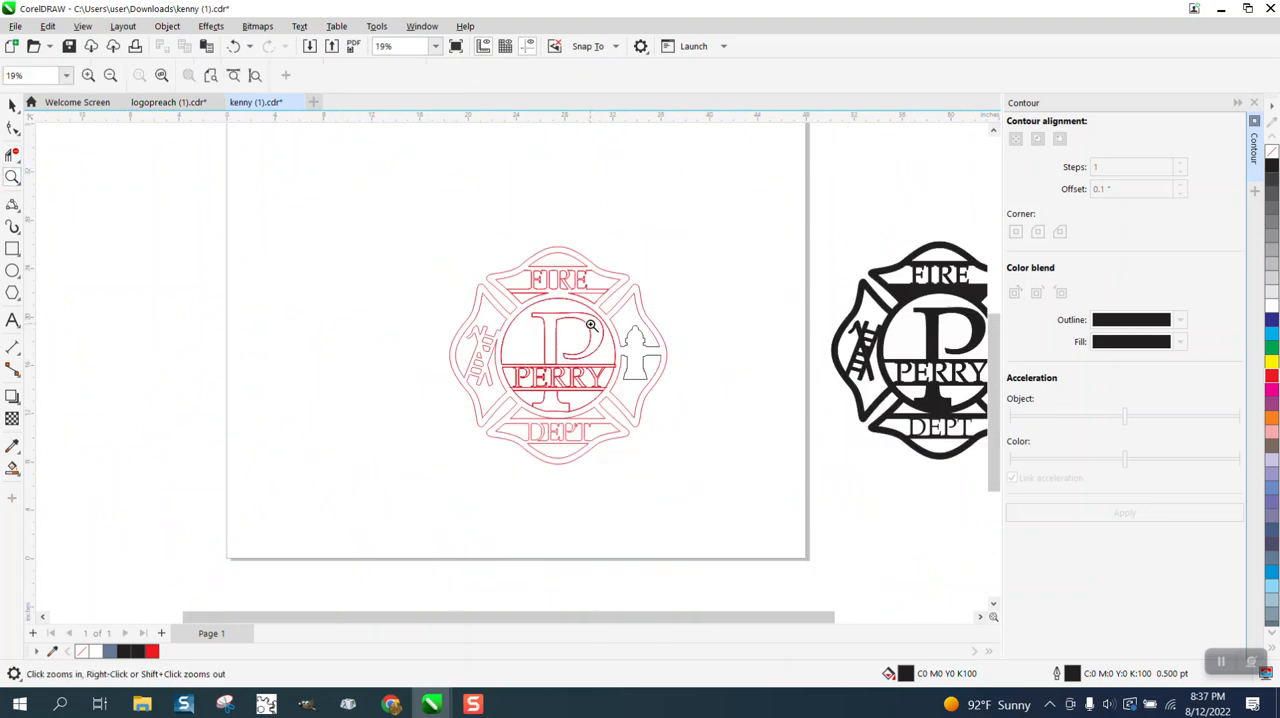
pyautogui.moveTo(590, 324); pyautogui.dragTo(664, 398)
pyautogui.click(12, 155)
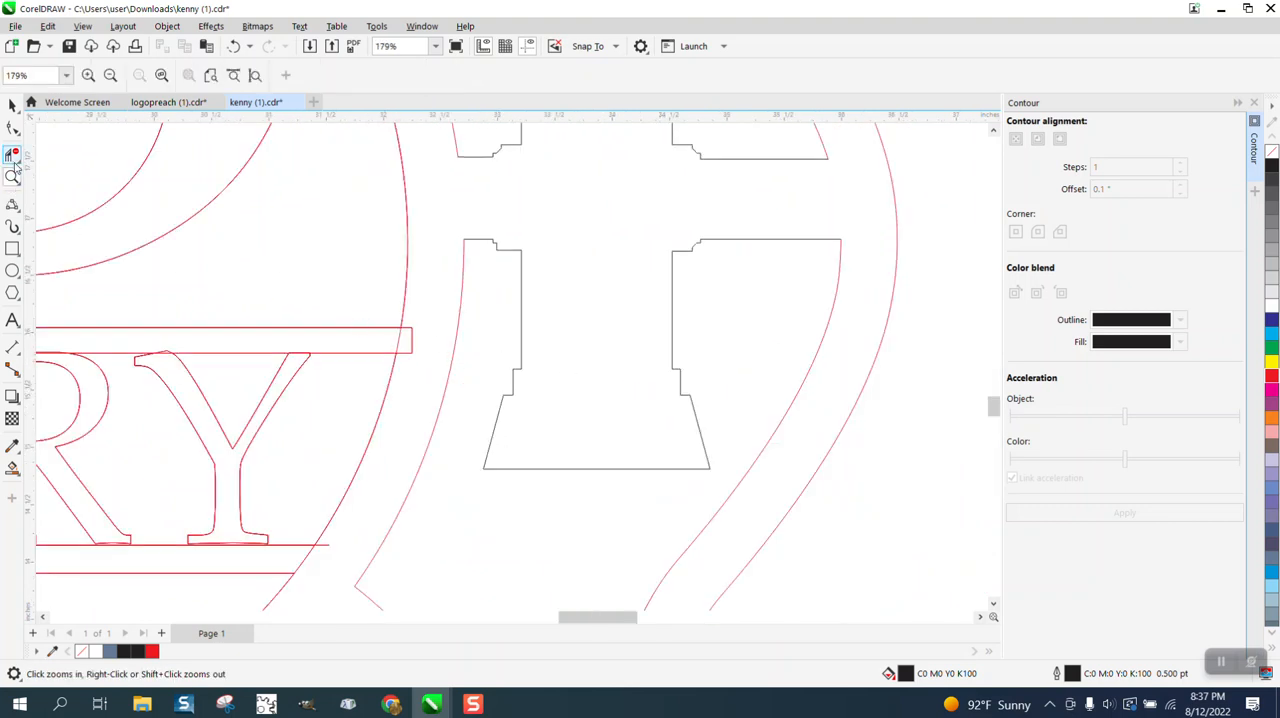
pyautogui.click(412, 339)
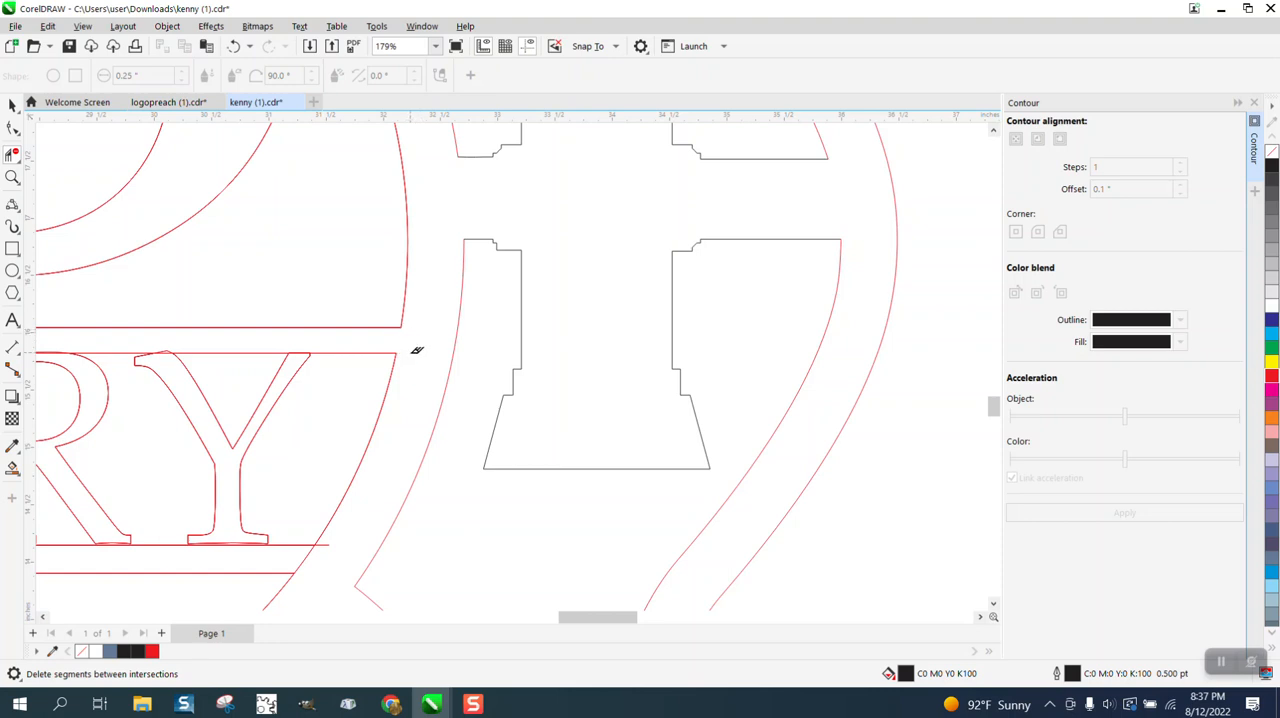
# Trim the overhanging ends of the line beneath PERRY and the circle arcs below it at both sides with Virtual Segment Delete.
pyautogui.click(318, 552)
pyautogui.scroll(-4, 316, 558)
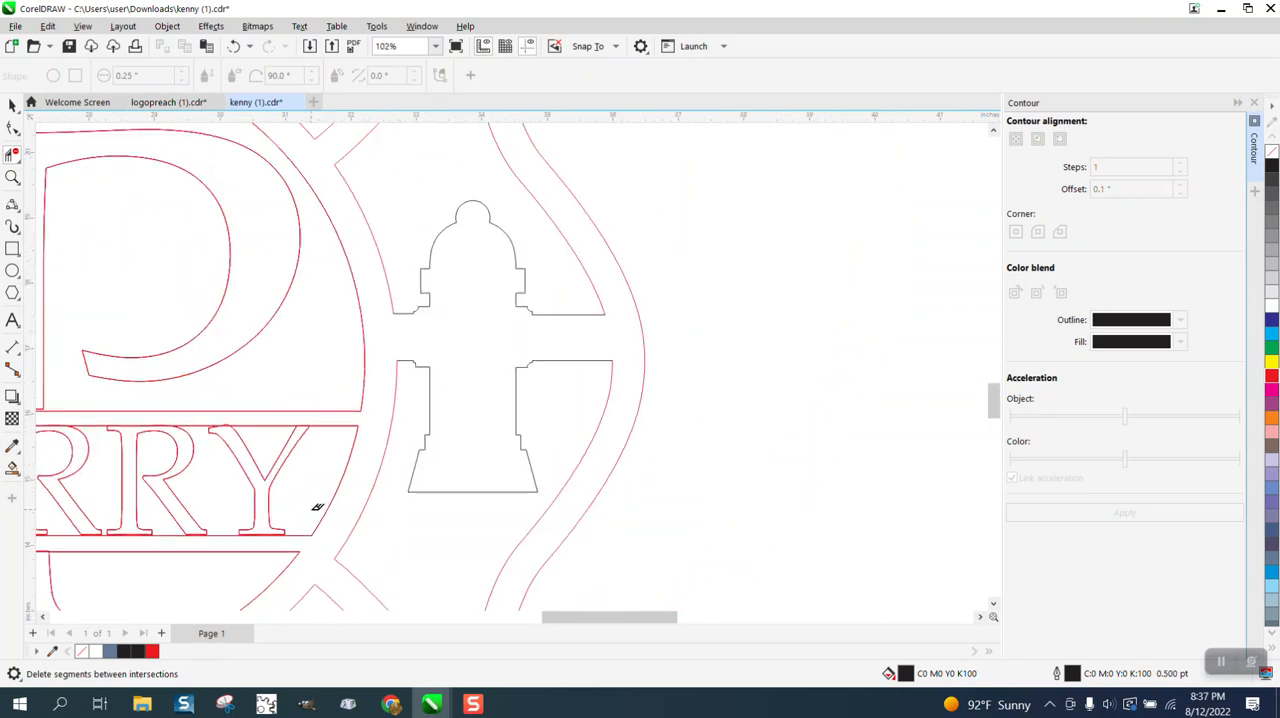
pyautogui.click(12, 178)
pyautogui.scroll(-3, 280, 366)
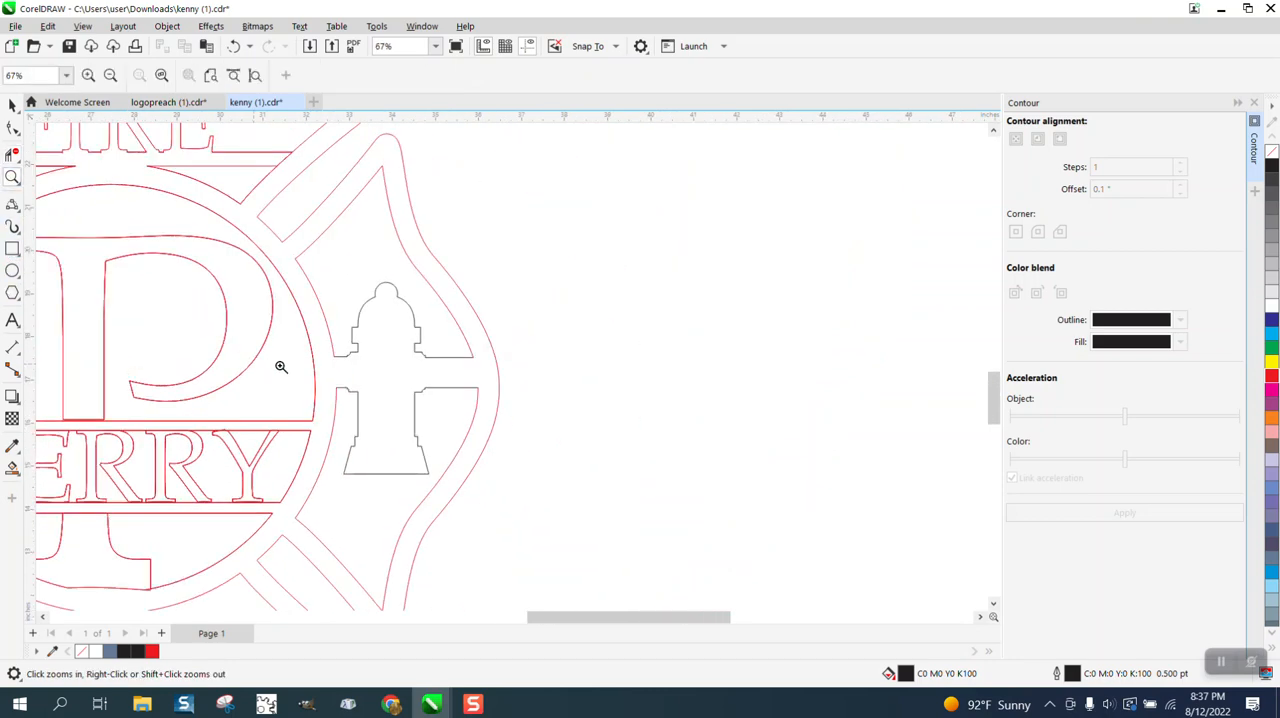
pyautogui.click(153, 490)
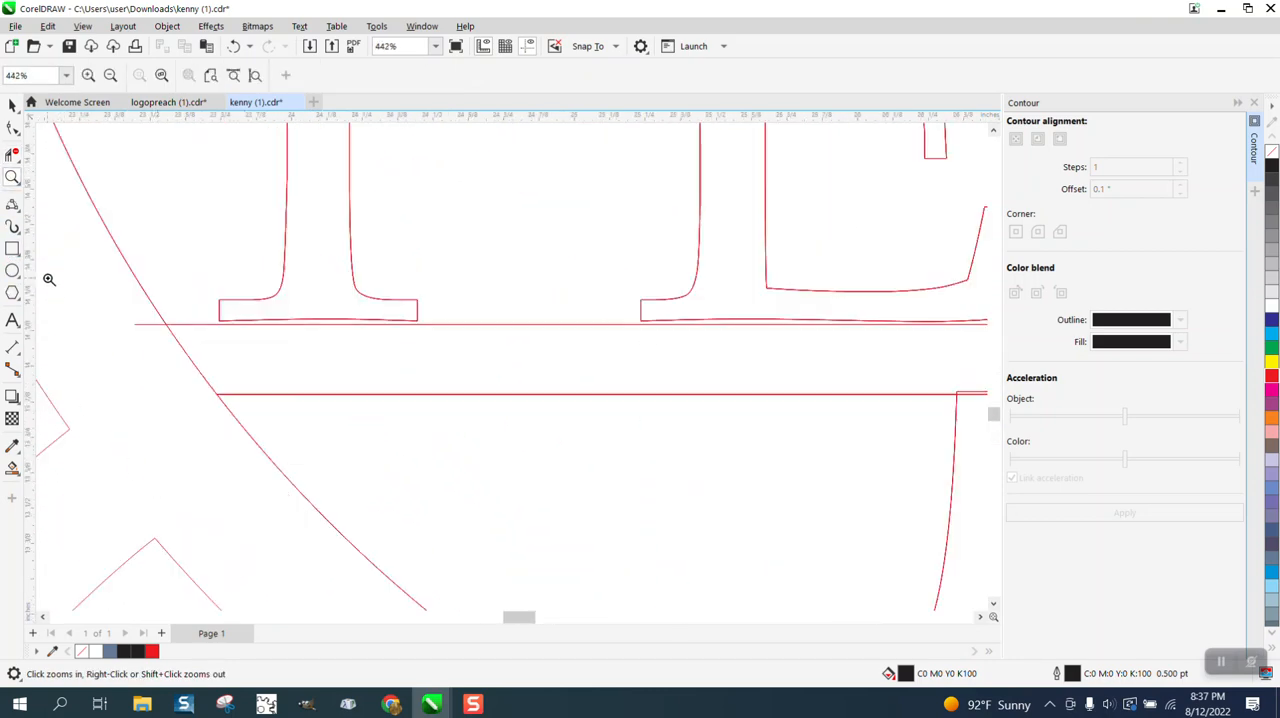
pyautogui.click(12, 153)
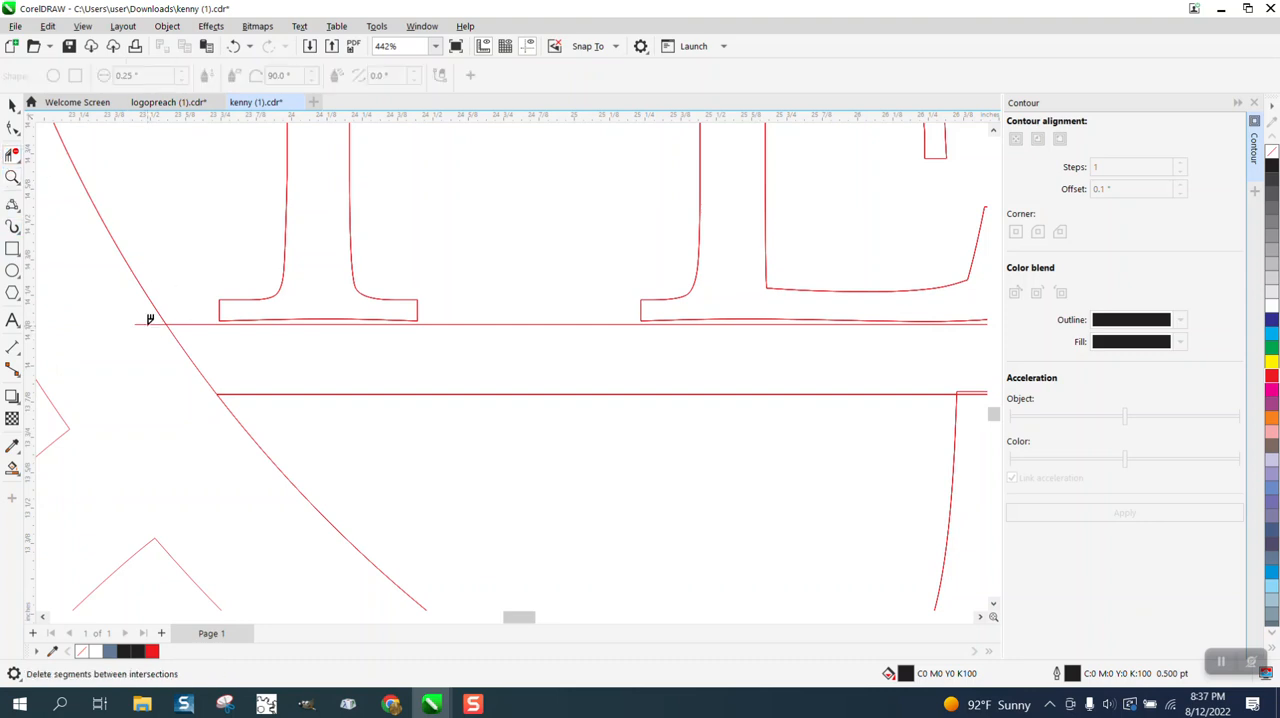
pyautogui.click(193, 357)
pyautogui.scroll(-4, 152, 379)
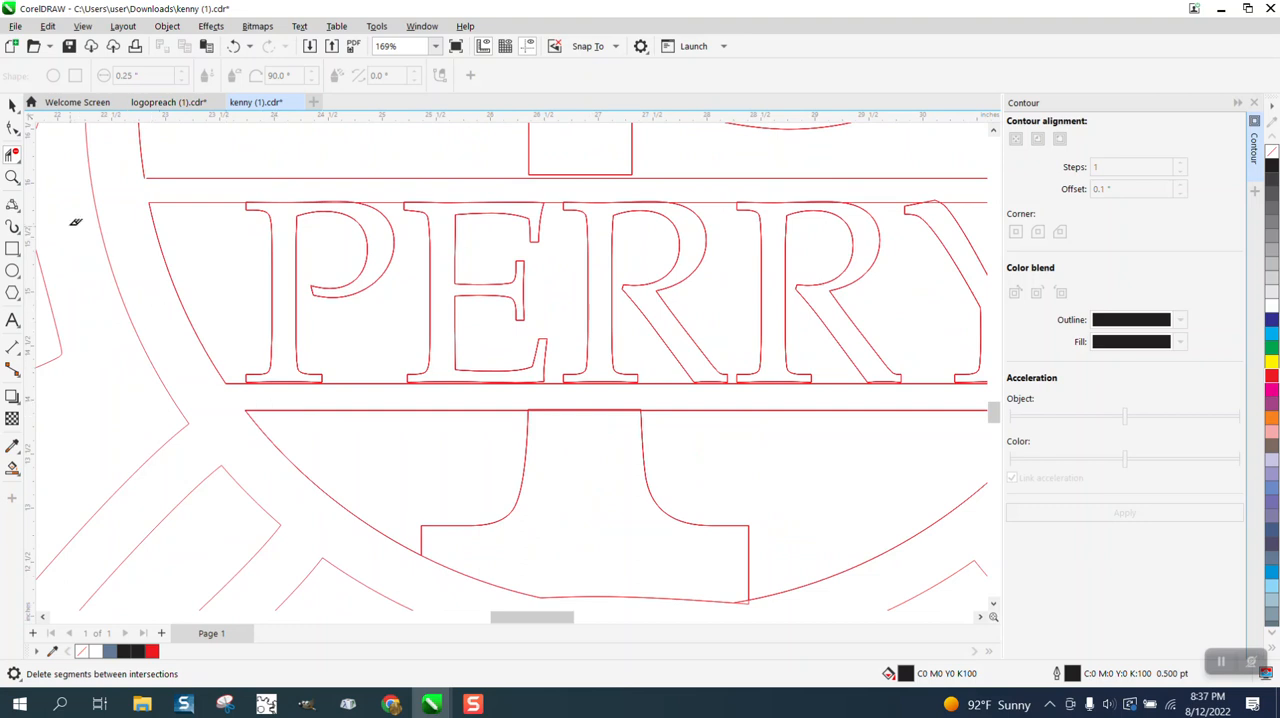
# Stretch the PERRY letters downward past the line beneath them to a height of 1.75 inches.
pyautogui.click(12, 104)
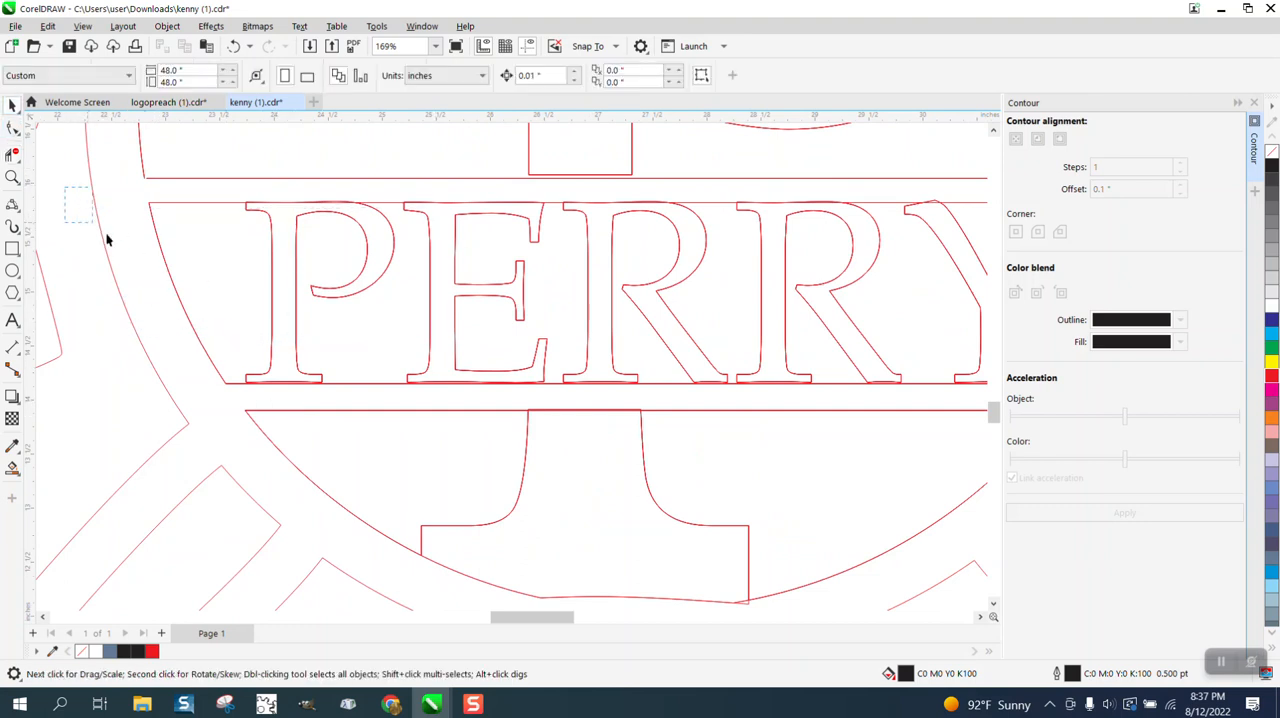
pyautogui.moveTo(961, 349); pyautogui.dragTo(943, 400)
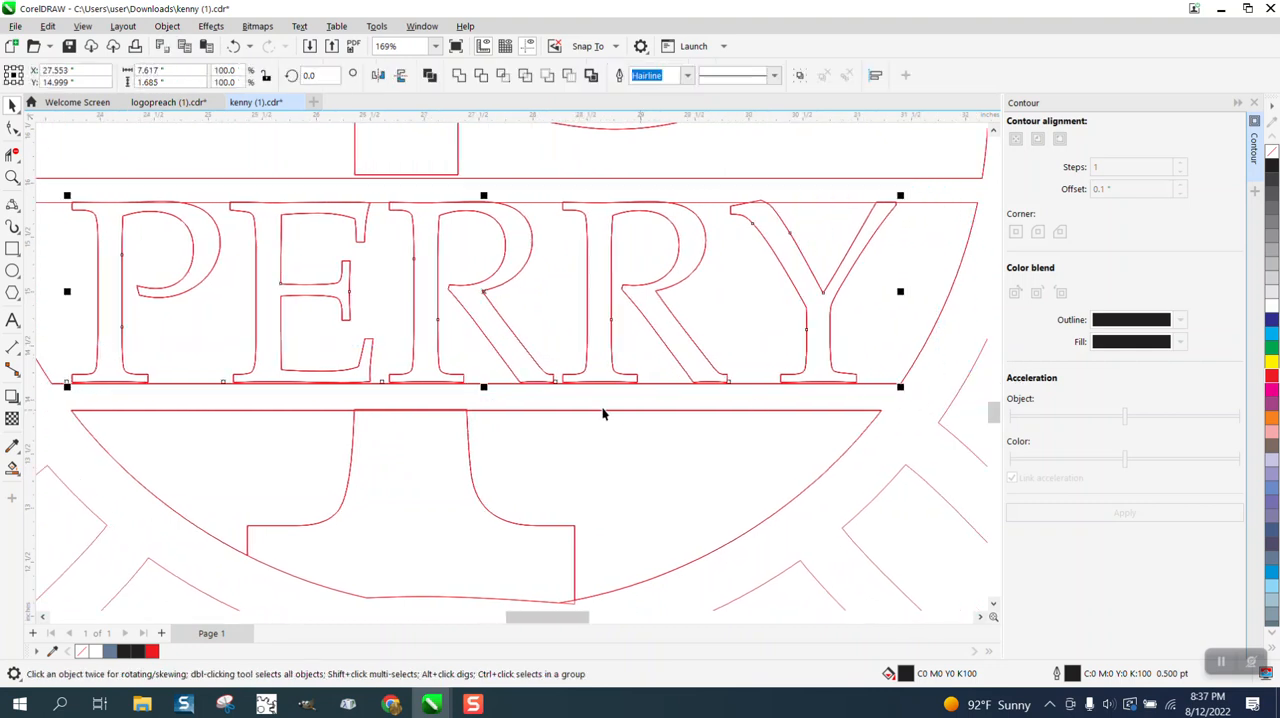
pyautogui.moveTo(484, 389); pyautogui.dragTo(484, 396)
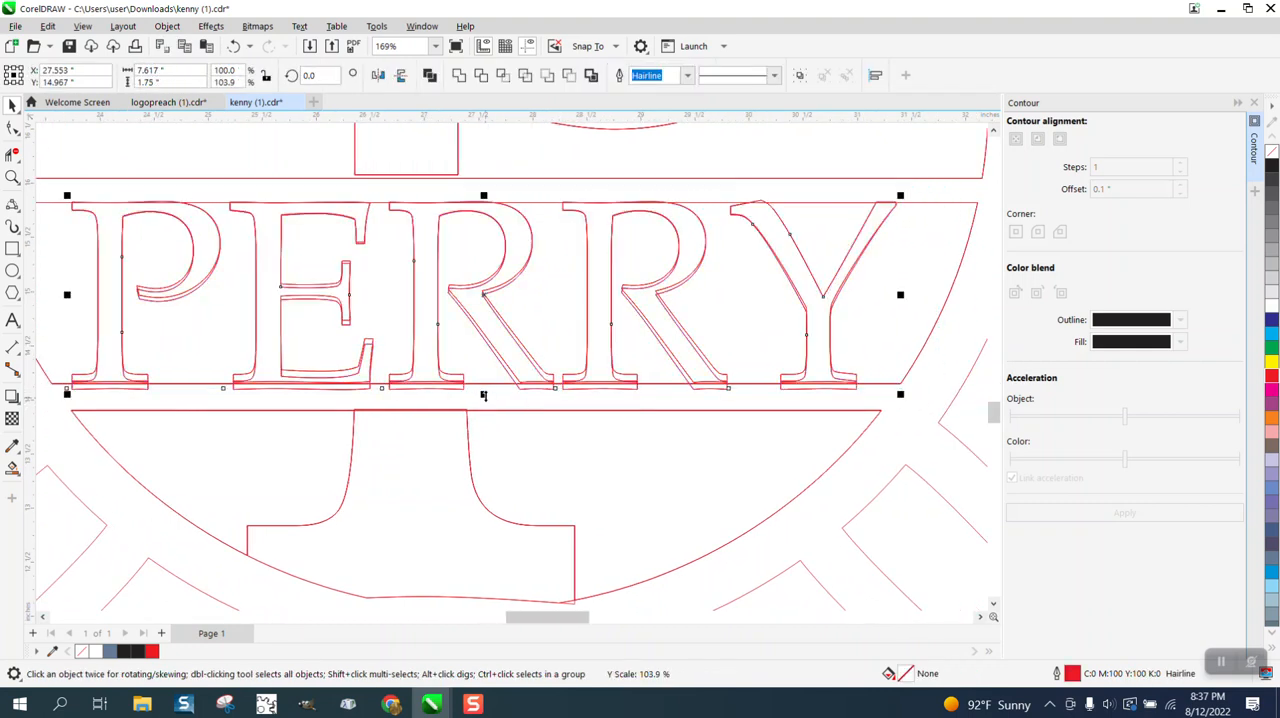
pyautogui.click(487, 277)
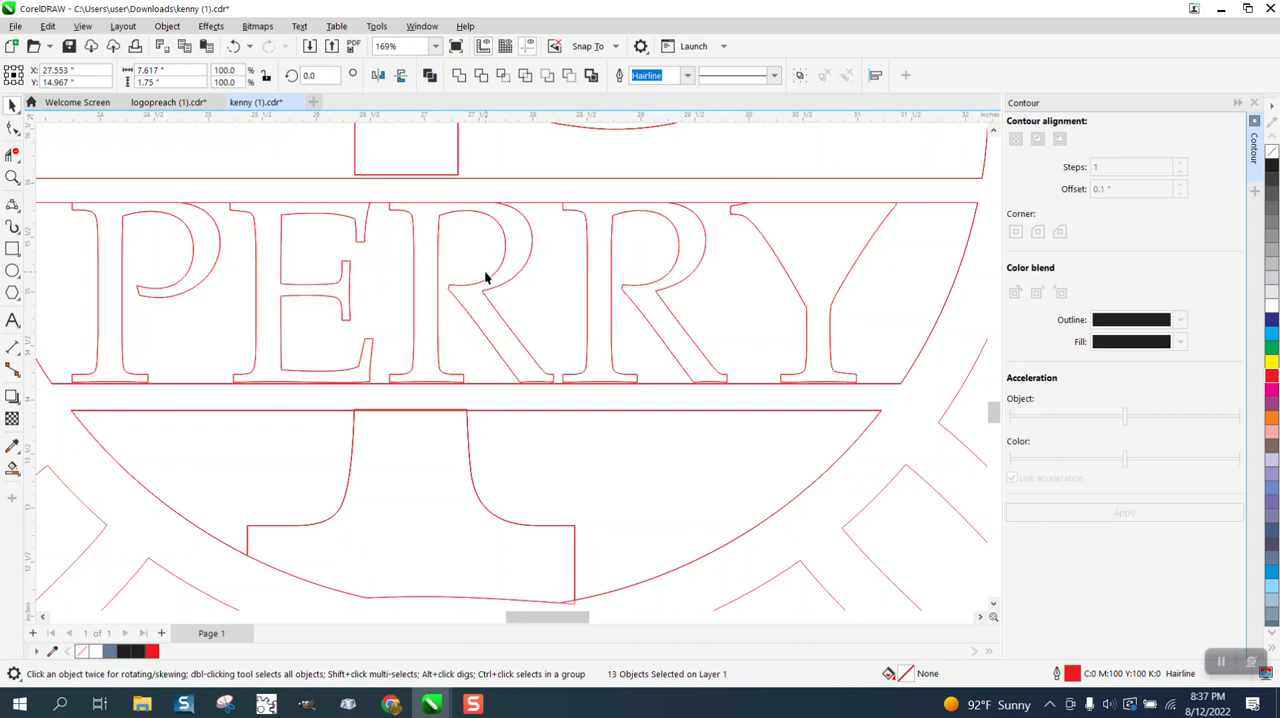
# Undo the accidental shift of the circle's upper section and the downward stretch of the PERRY letters.
pyautogui.click(435, 244)
pyautogui.moveTo(50, 167); pyautogui.dragTo(65, 266)
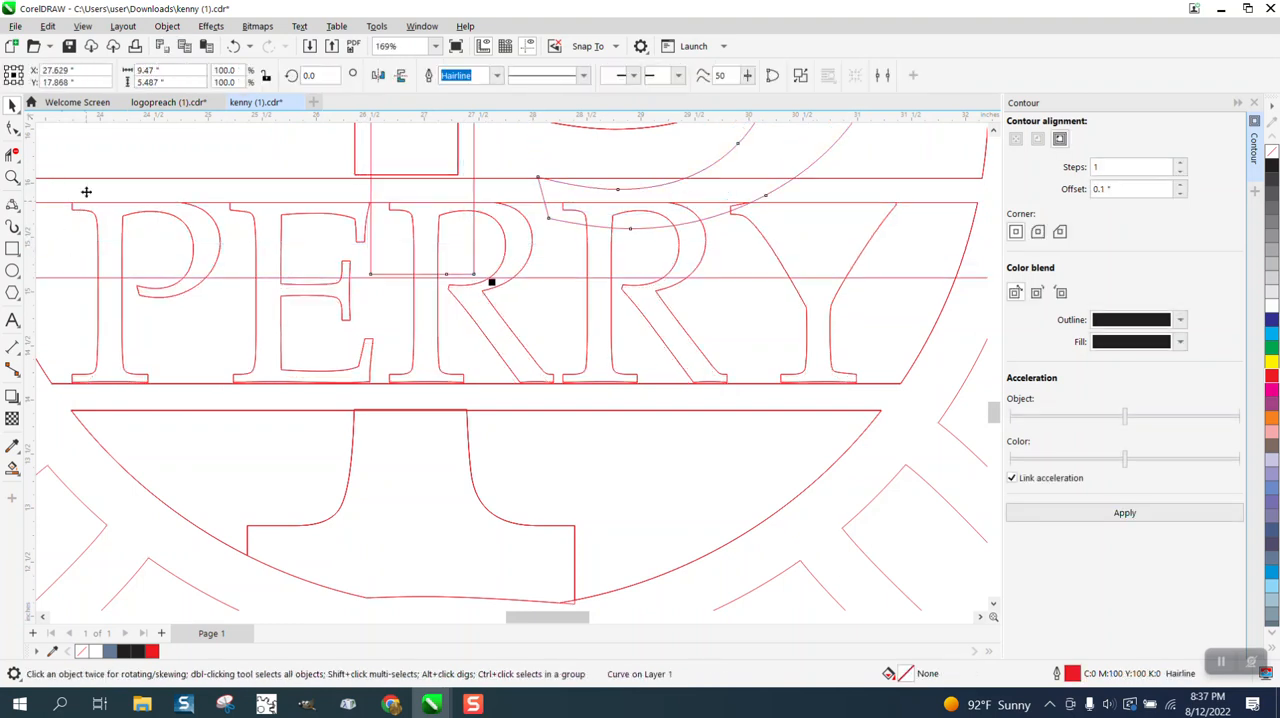
pyautogui.click(233, 46)
pyautogui.scroll(-1, 529, 249)
pyautogui.scroll(-1, 67, 259)
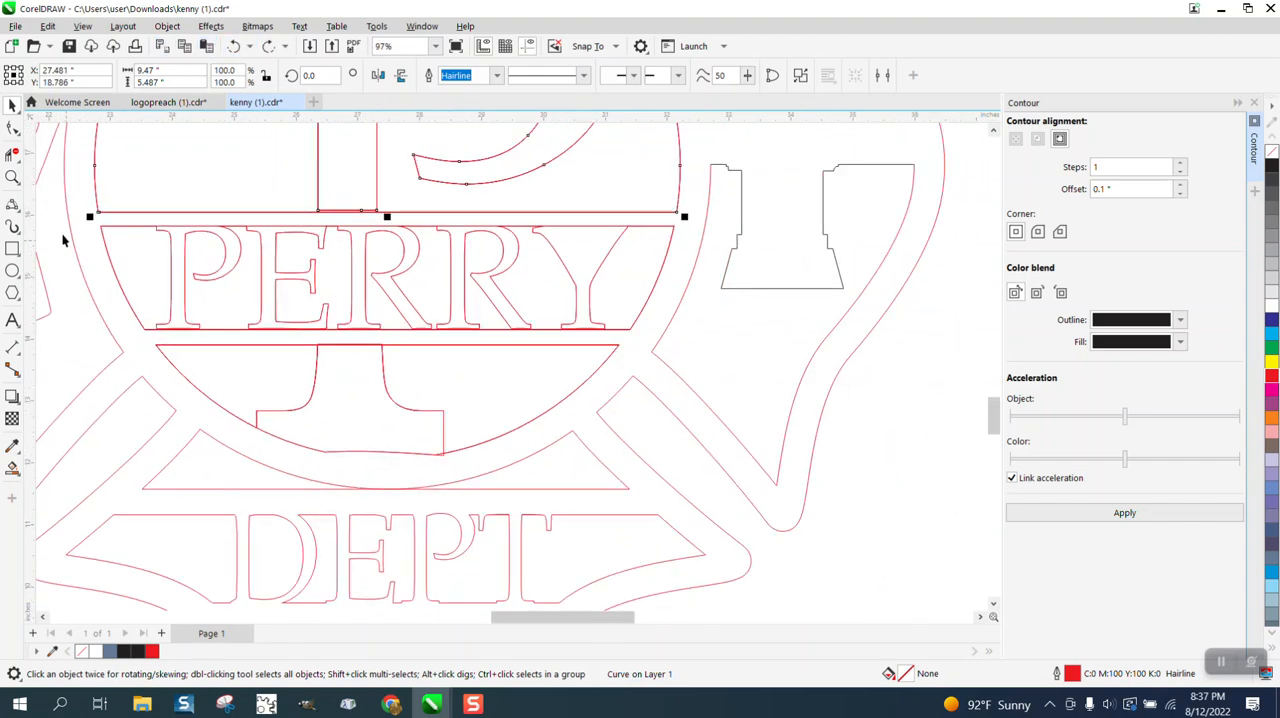
pyautogui.moveTo(55, 216); pyautogui.dragTo(657, 345)
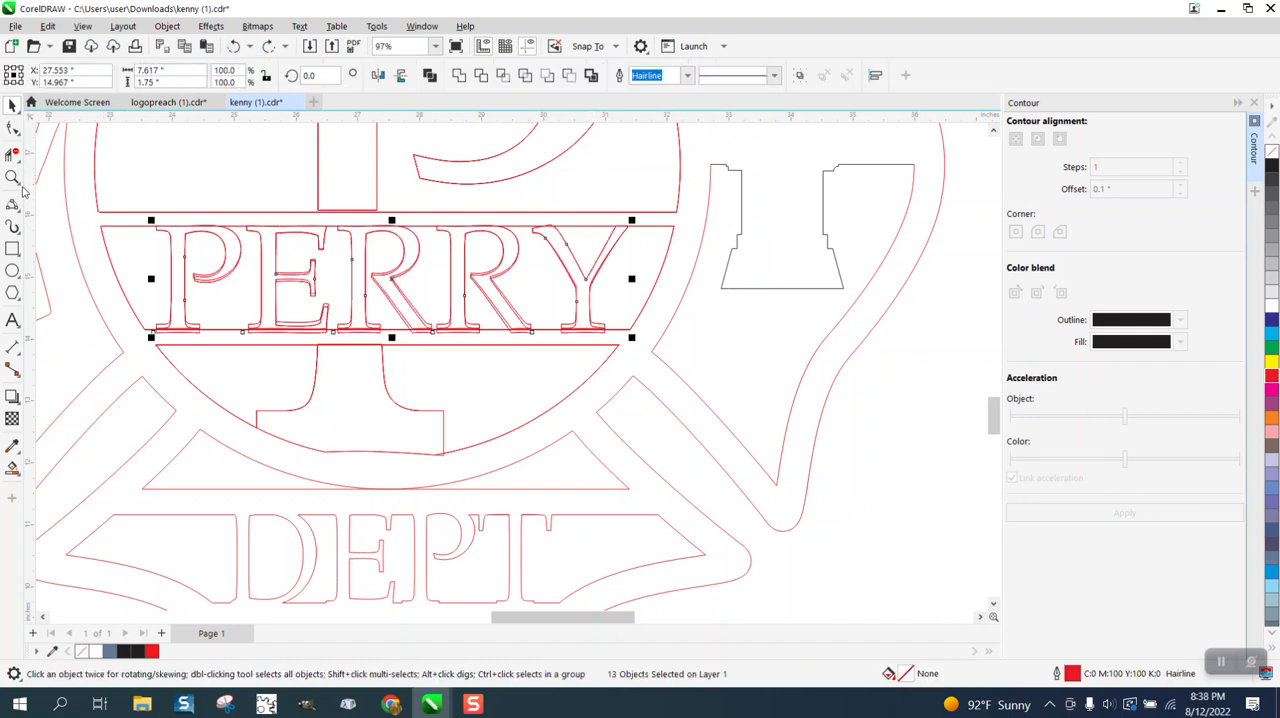
pyautogui.click(234, 47)
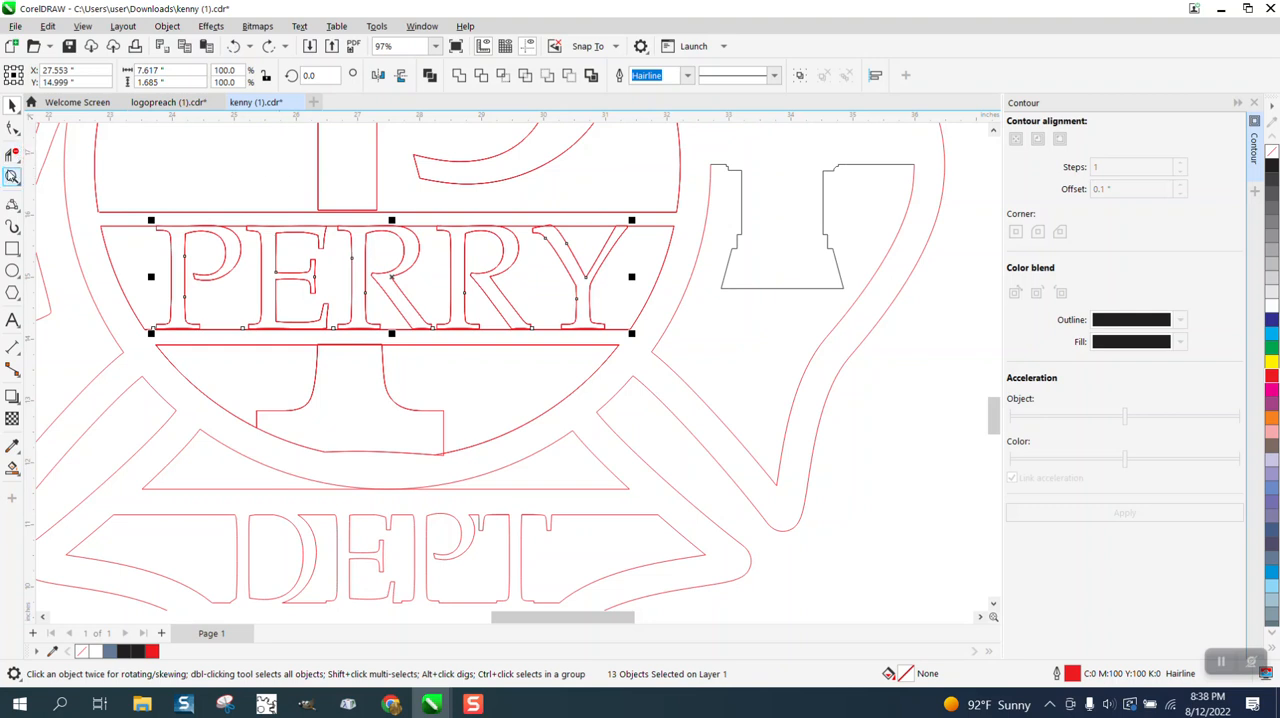
# Stretch the PERRY letters upward and downward so they overlap both lines of the name band.
pyautogui.click(12, 177)
pyautogui.moveTo(132, 199); pyautogui.dragTo(723, 358)
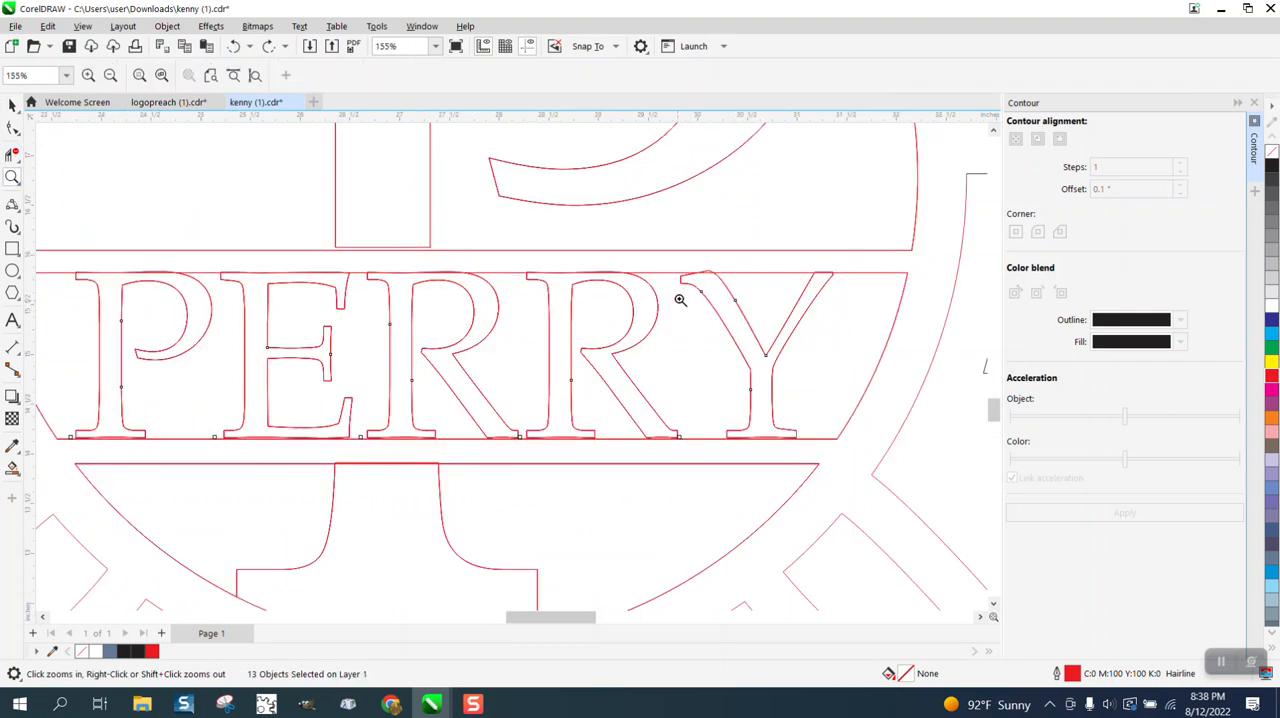
pyautogui.click(12, 105)
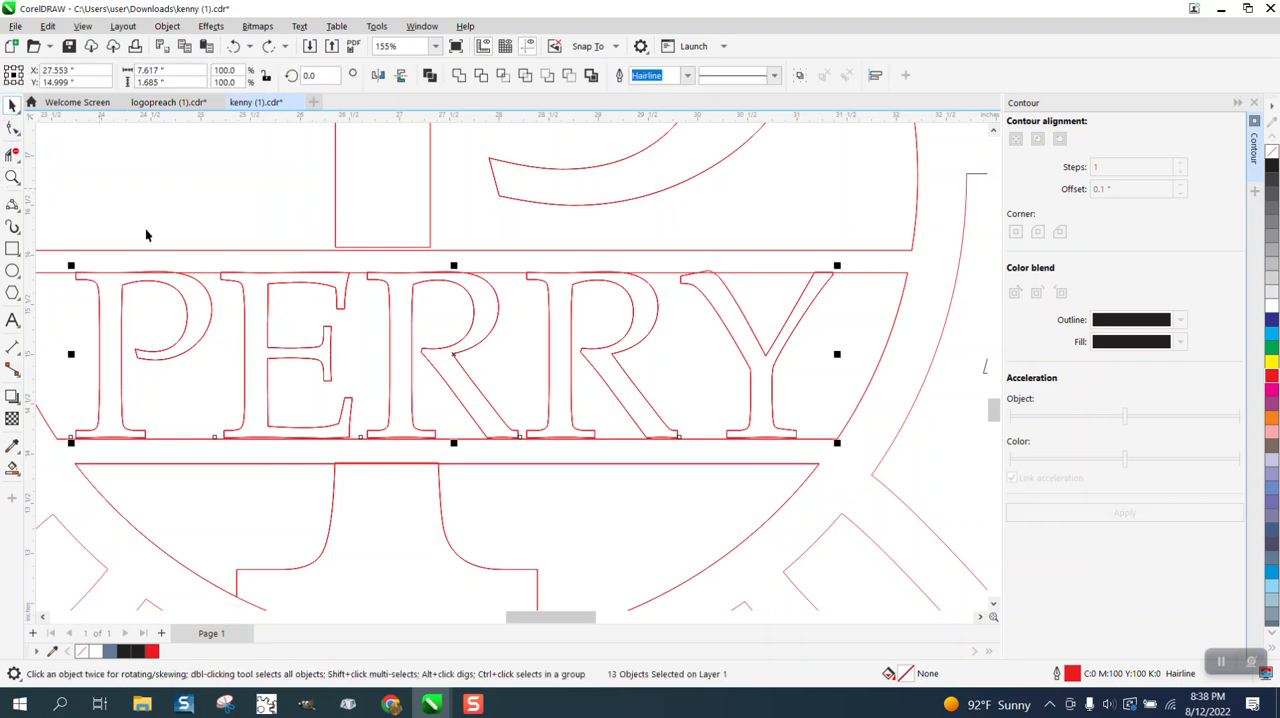
pyautogui.moveTo(453, 265); pyautogui.dragTo(453, 257)
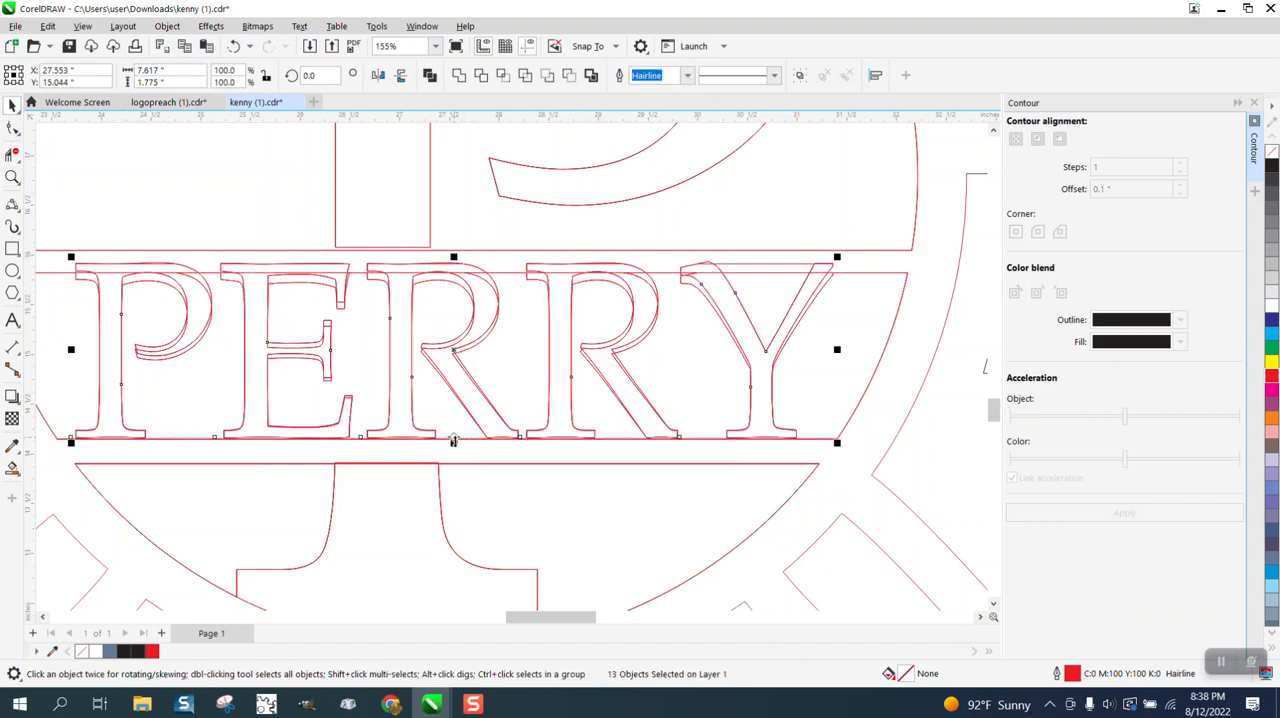
pyautogui.moveTo(453, 442); pyautogui.dragTo(454, 451)
# Examine the doubled outlines of the Y and the second R in PERRY.
pyautogui.click(797, 250)
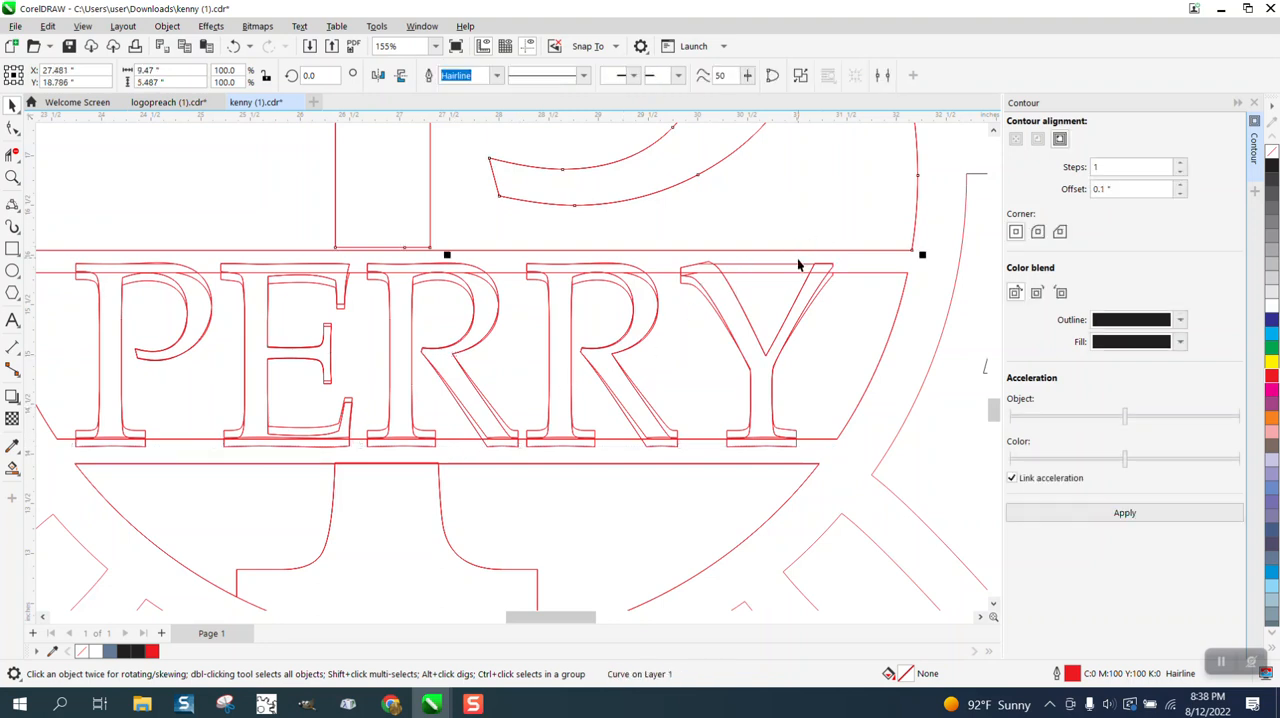
pyautogui.click(805, 282)
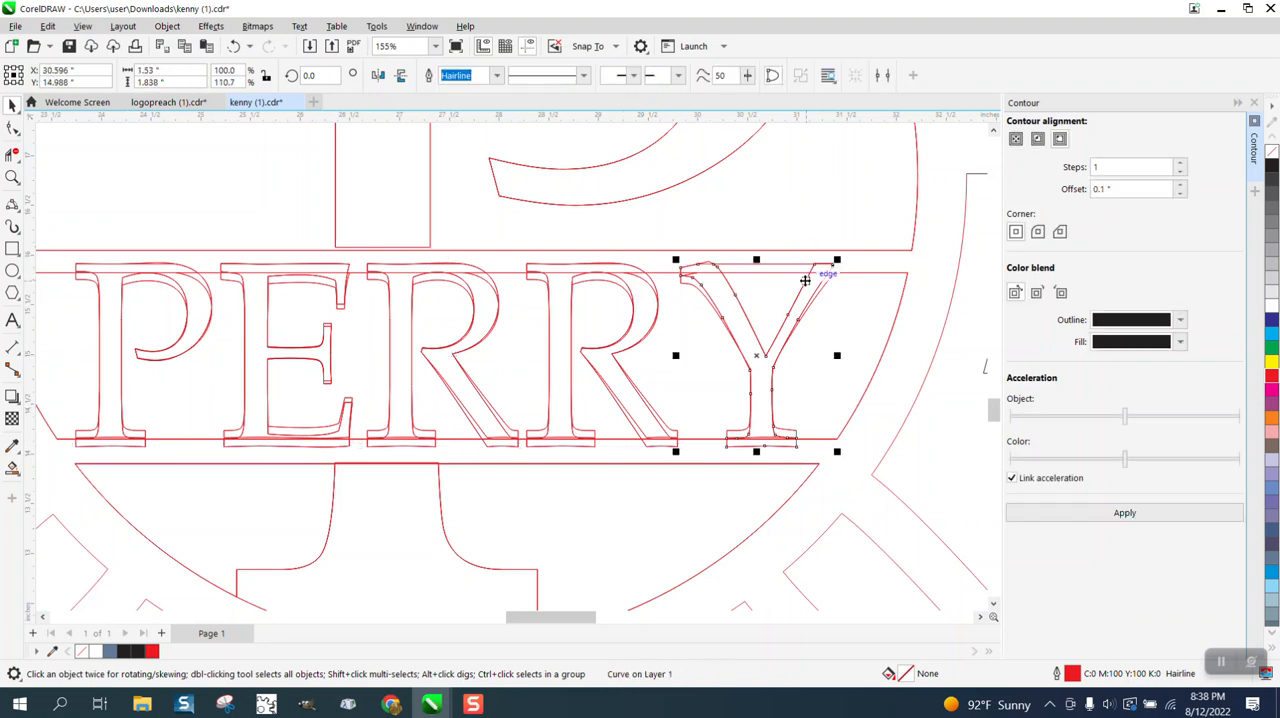
pyautogui.click(806, 286)
pyautogui.click(805, 287)
pyautogui.click(805, 287)
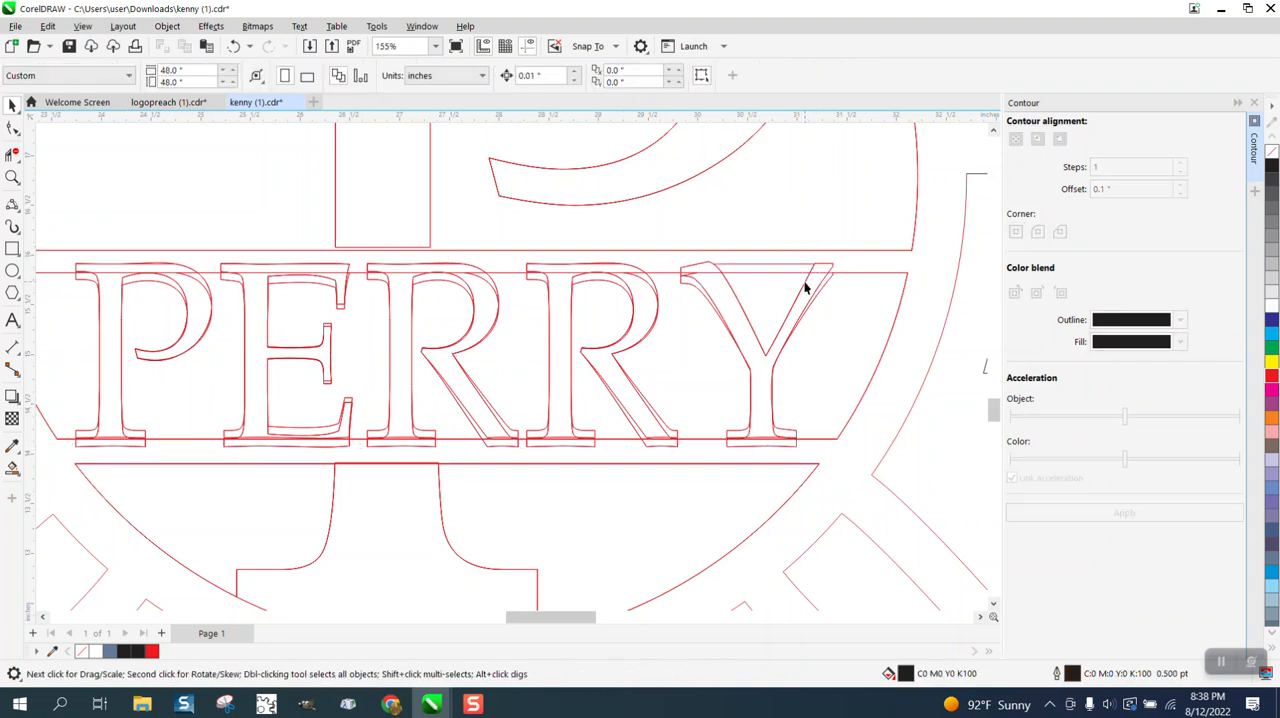
pyautogui.click(629, 290)
pyautogui.click(633, 292)
pyautogui.click(626, 289)
pyautogui.click(626, 289)
pyautogui.scroll(-3, 578, 300)
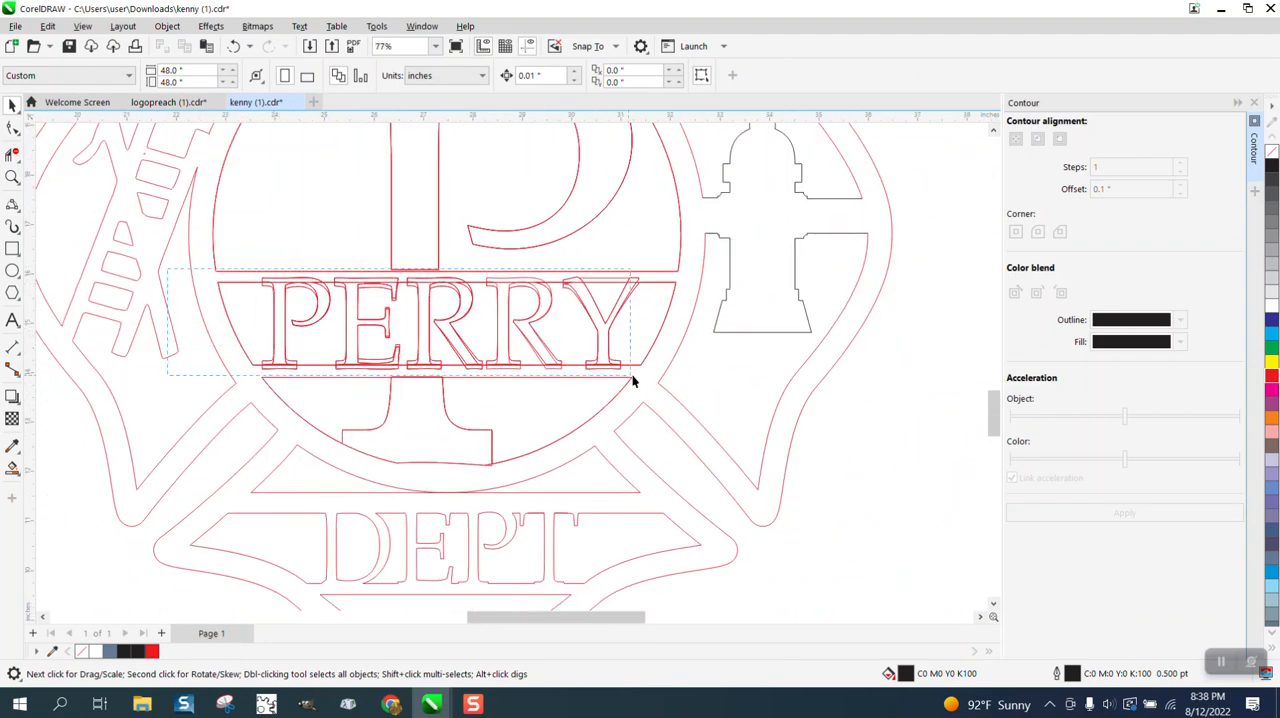
# Delete the stretched PERRY letters and the remaining PERRY outline together with the name band's upper line.
pyautogui.moveTo(632, 380); pyautogui.dragTo(657, 377)
pyautogui.click(593, 346)
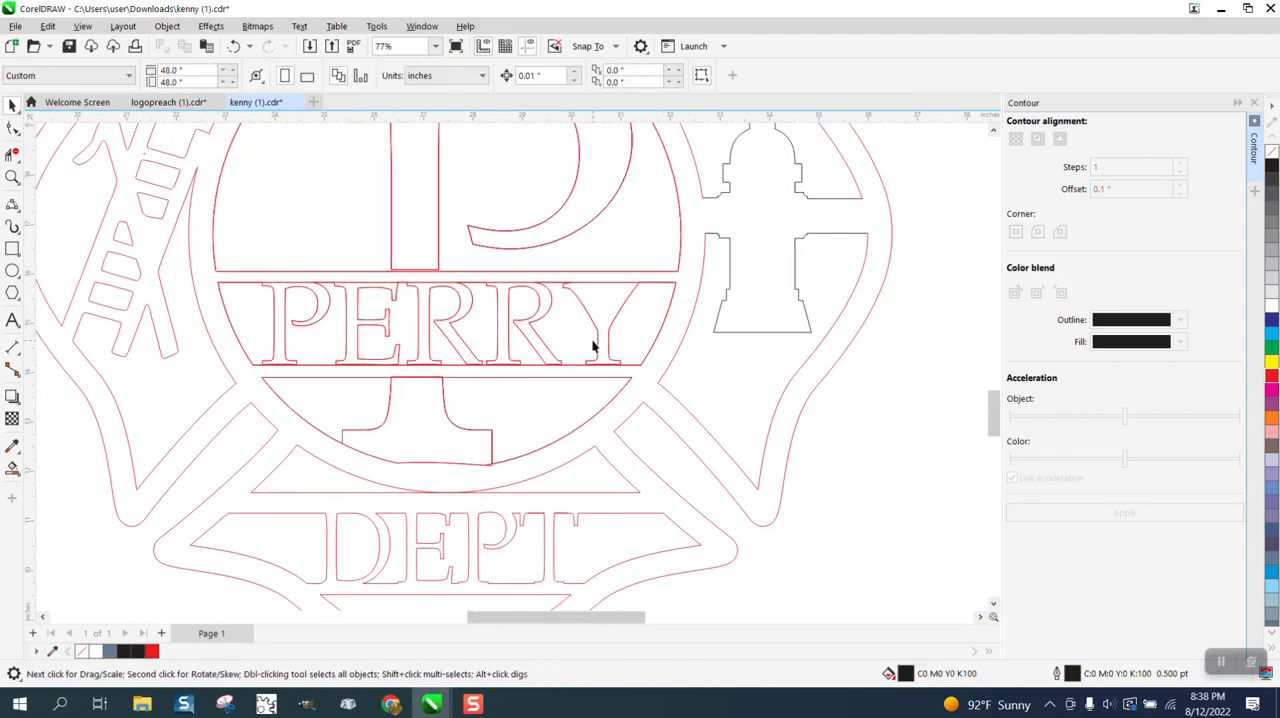
pyautogui.click(599, 334)
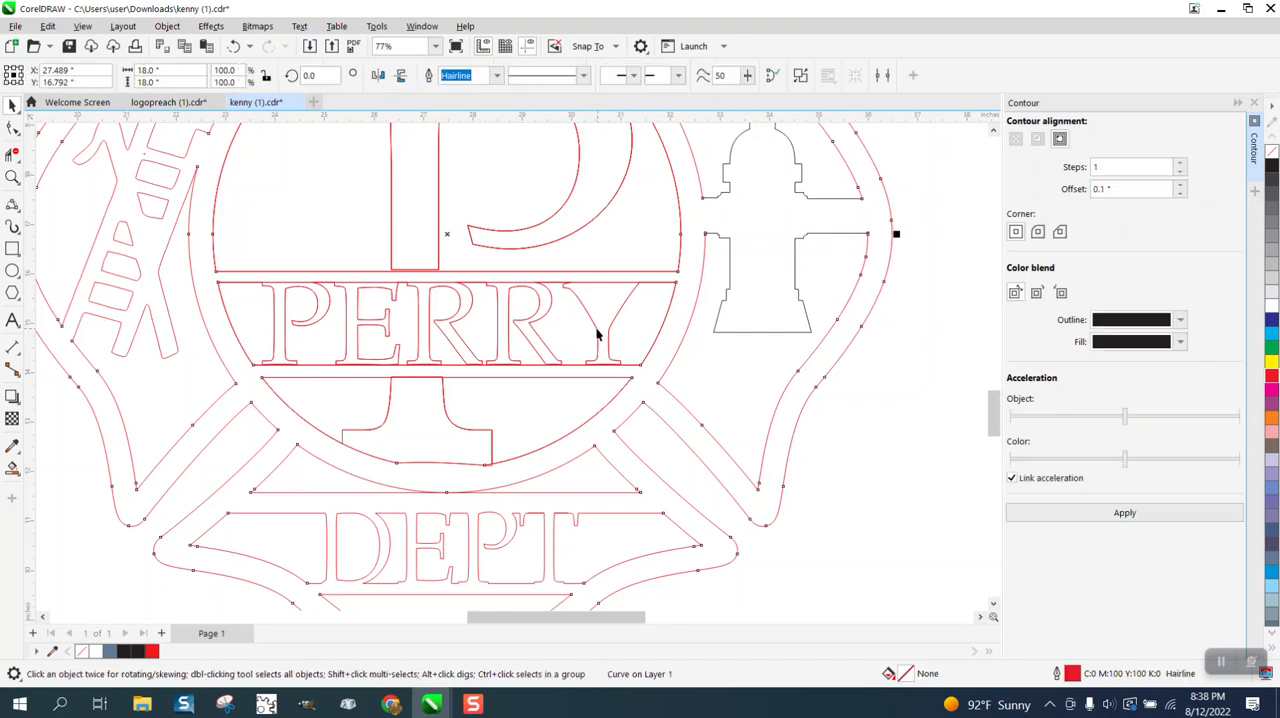
pyautogui.click(178, 275)
pyautogui.moveTo(678, 375); pyautogui.dragTo(680, 371)
pyautogui.press('Delete')
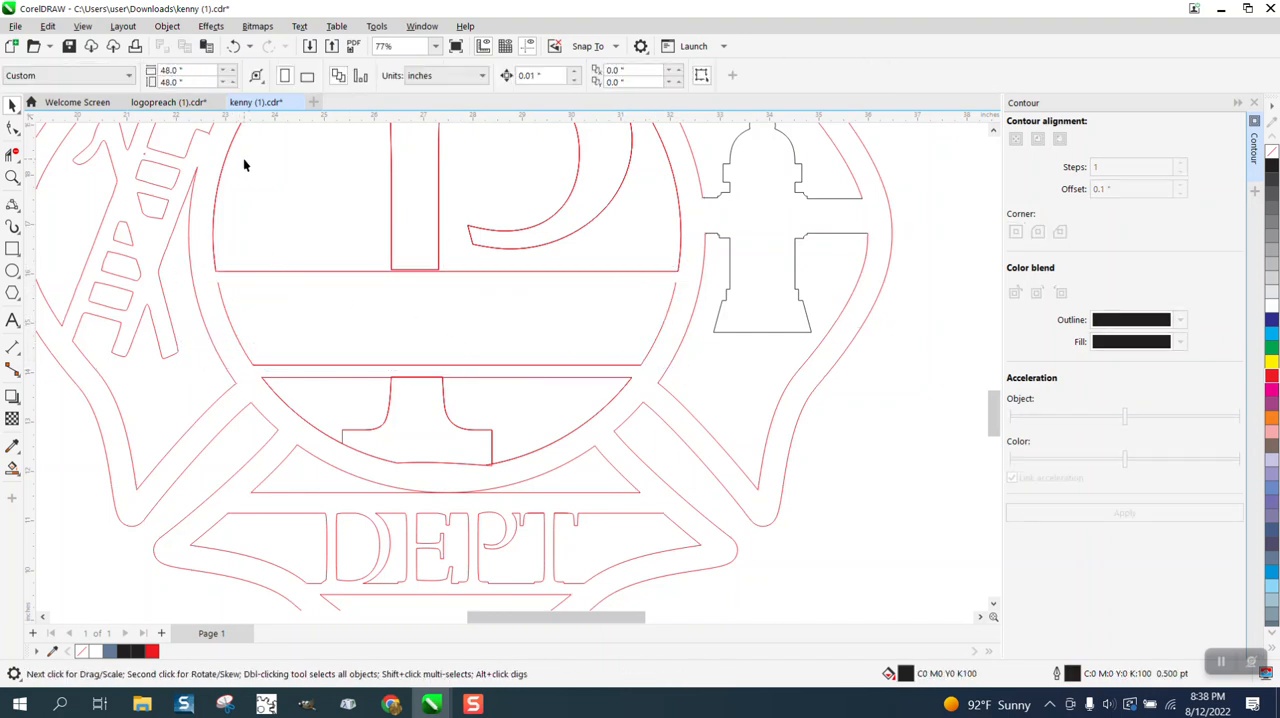
# Draw a straight line about 9.25 inches long between the upper ends of the name band's two side arcs.
pyautogui.click(20, 215)
pyautogui.click(62, 222)
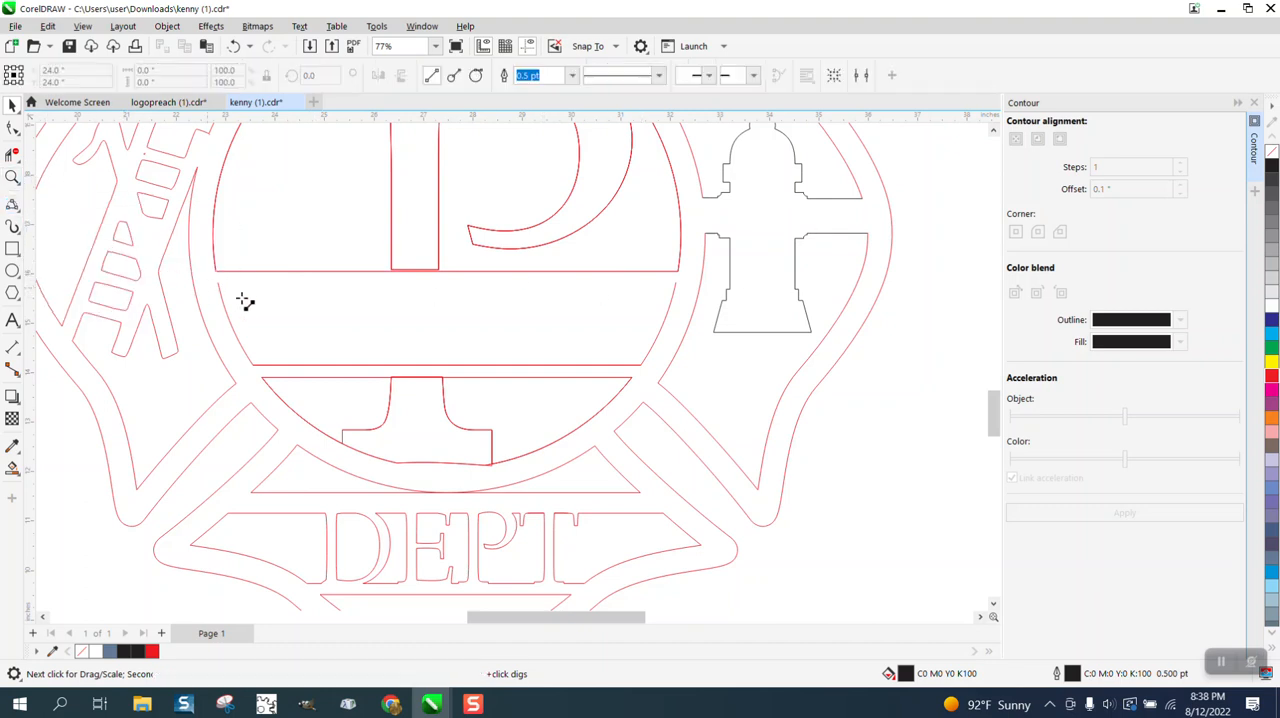
pyautogui.moveTo(219, 284); pyautogui.dragTo(679, 285)
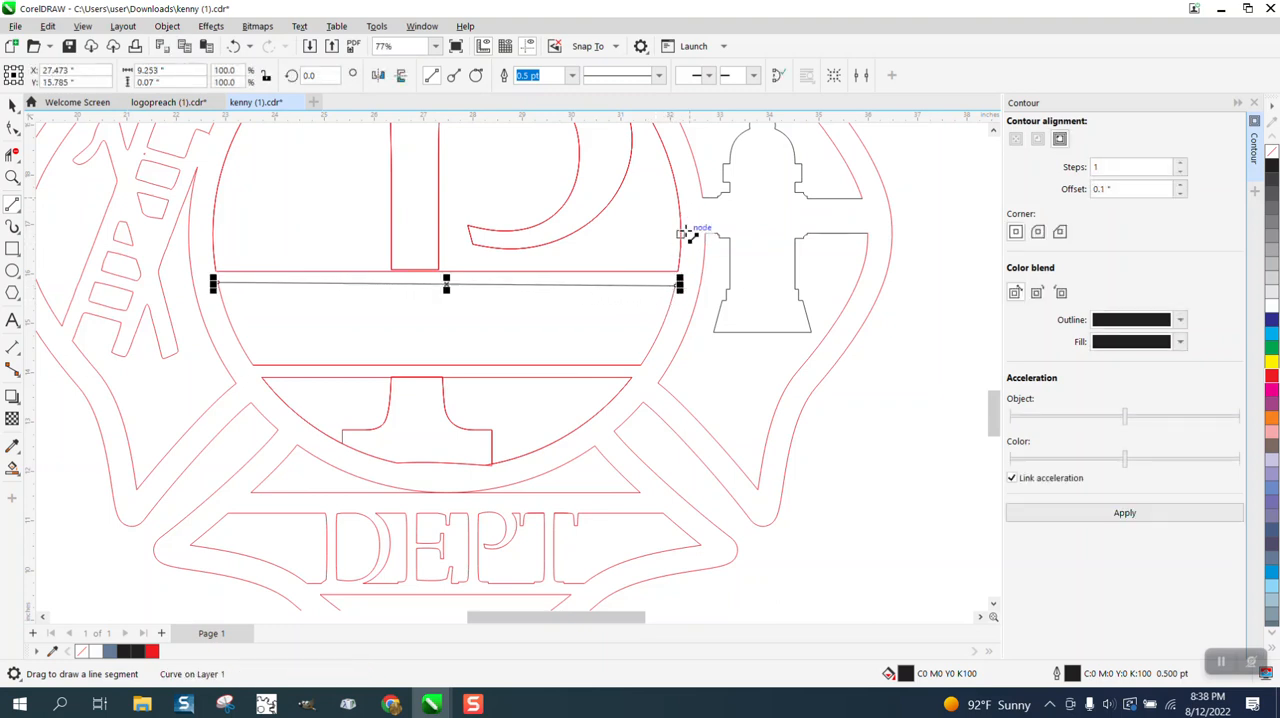
pyautogui.click(12, 176)
pyautogui.moveTo(660, 216); pyautogui.dragTo(735, 280)
# Add the text PERRY below the emblem and enlarge it to about 12.1 inches wide.
pyautogui.scroll(-6, 391, 262)
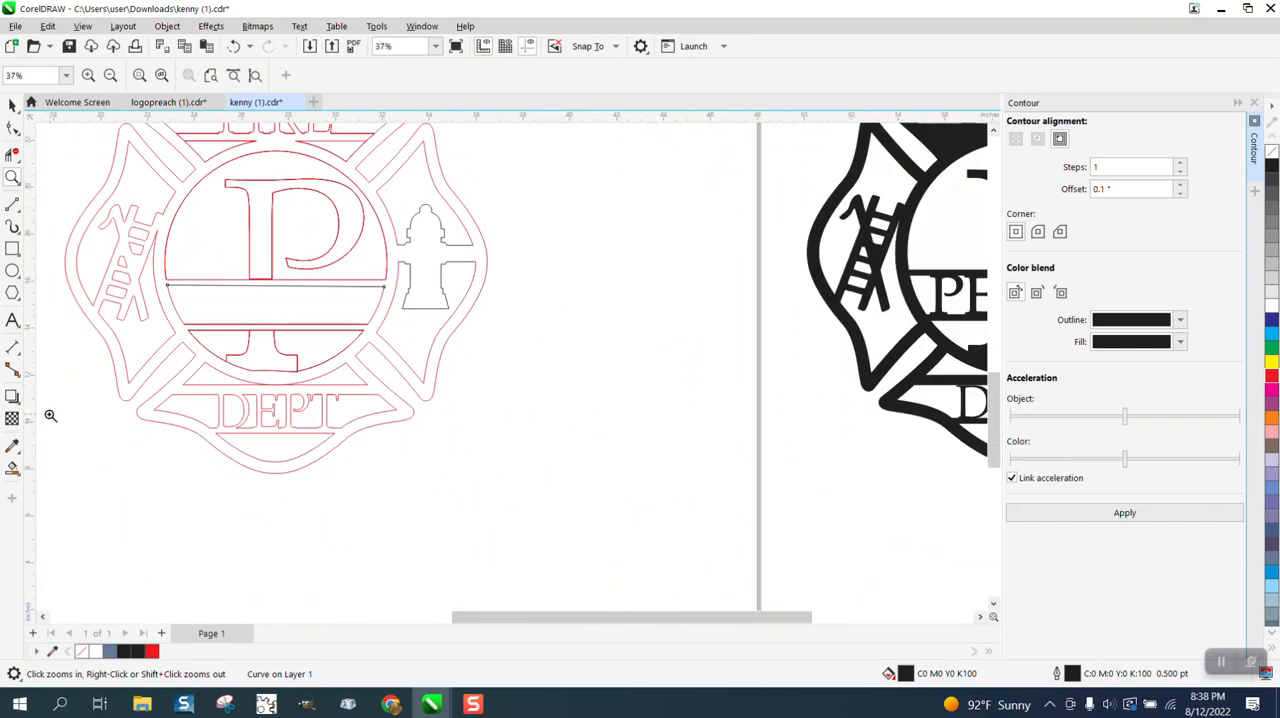
pyautogui.click(12, 320)
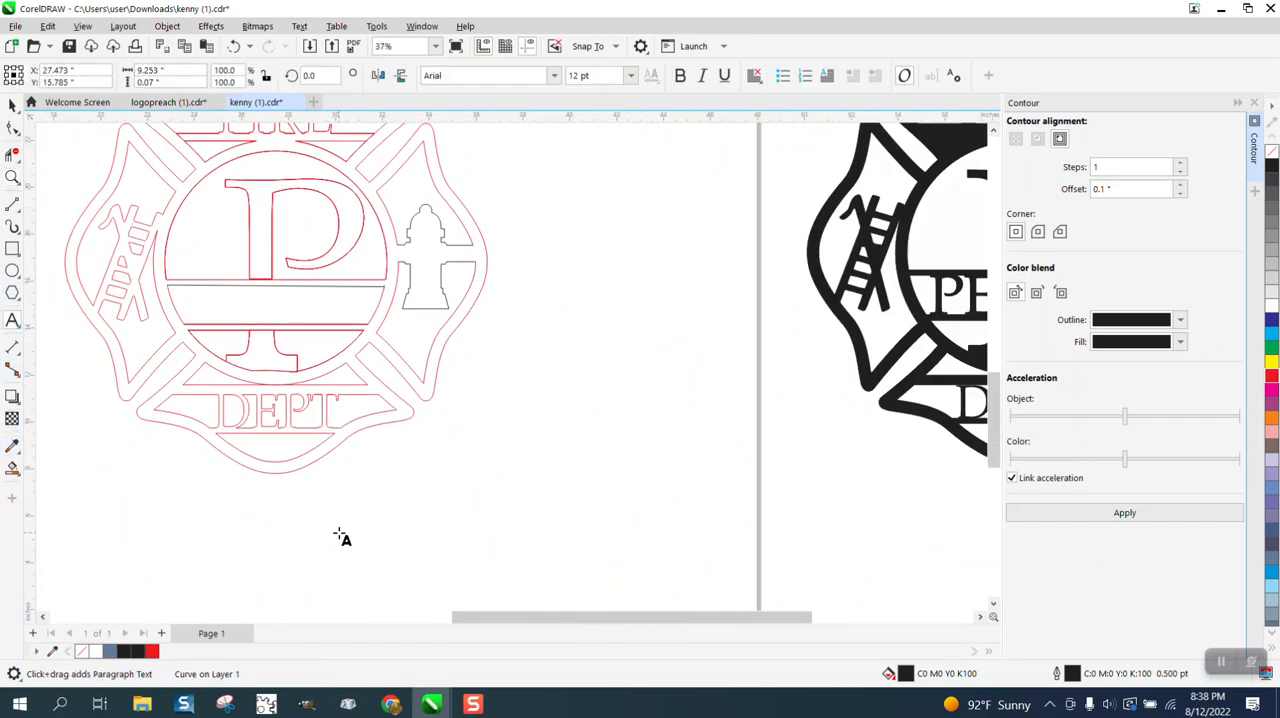
pyautogui.click(342, 535)
pyautogui.write('PERR')
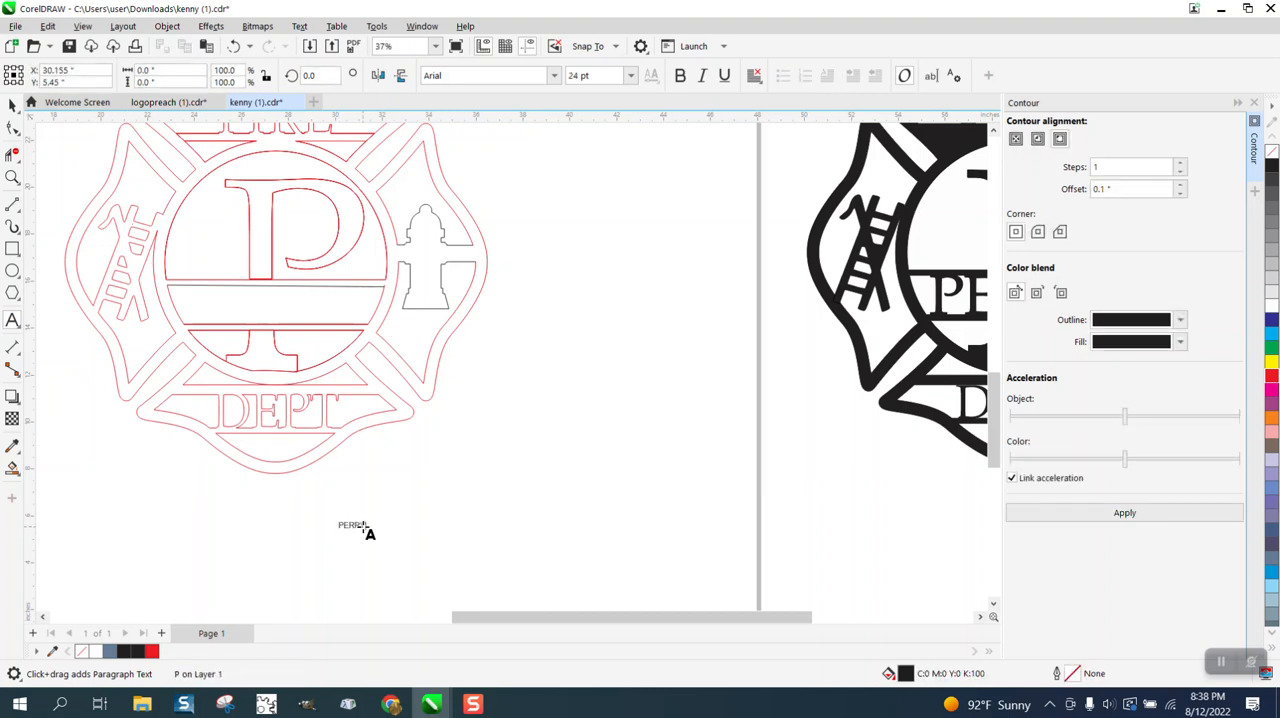
pyautogui.moveTo(363, 530); pyautogui.dragTo(627, 590)
# Set the font of the PERRY text to Times New Roman Bold.
pyautogui.click(554, 76)
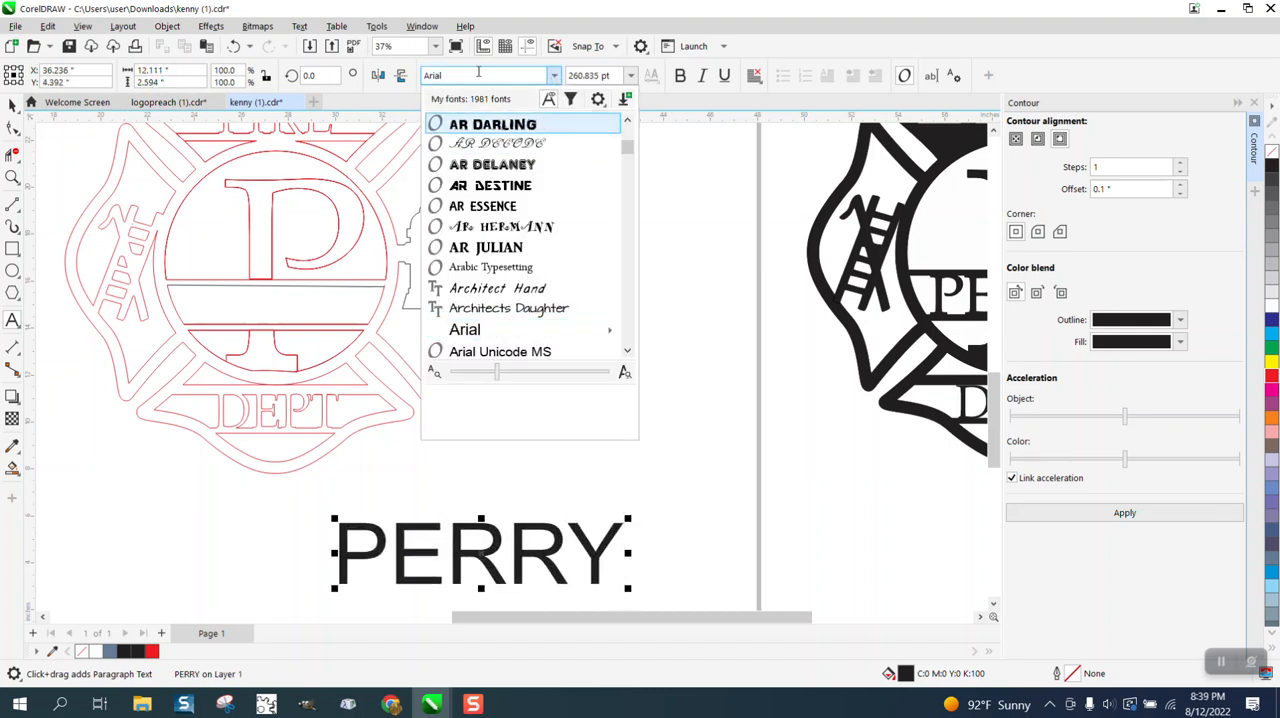
pyautogui.moveTo(434, 75); pyautogui.dragTo(361, 80)
pyautogui.write('TIME')
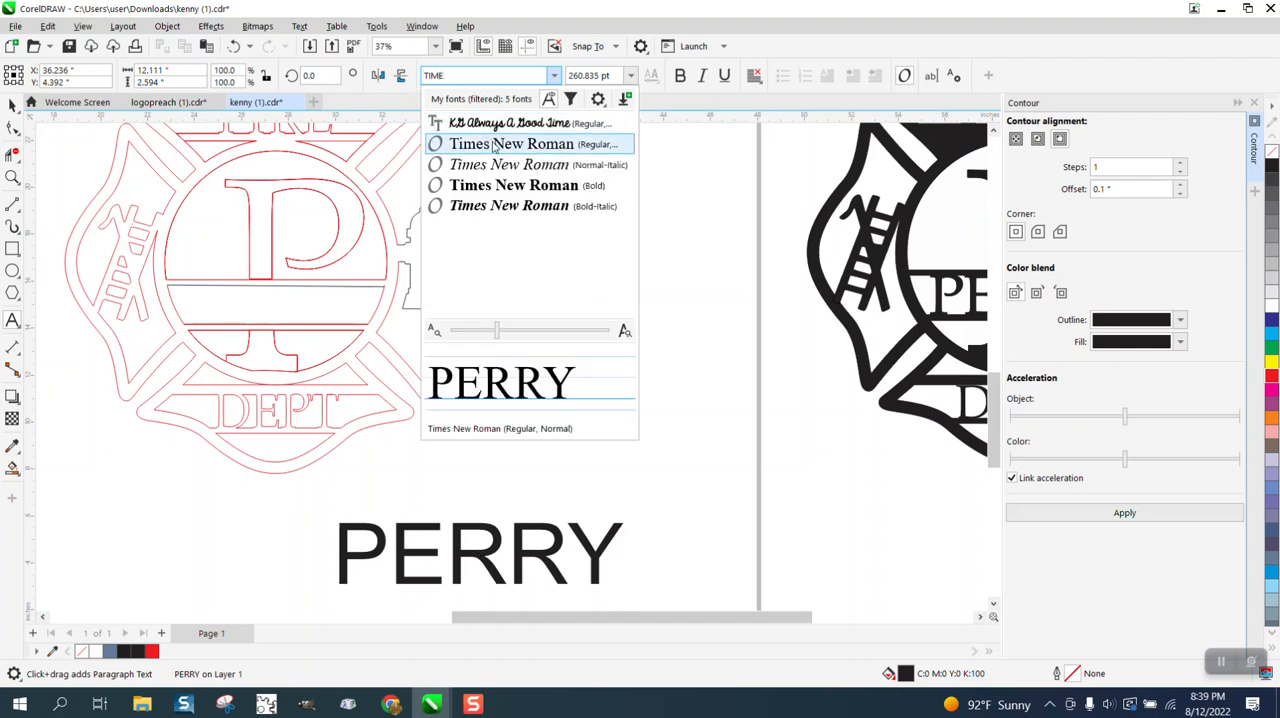
pyautogui.click(513, 188)
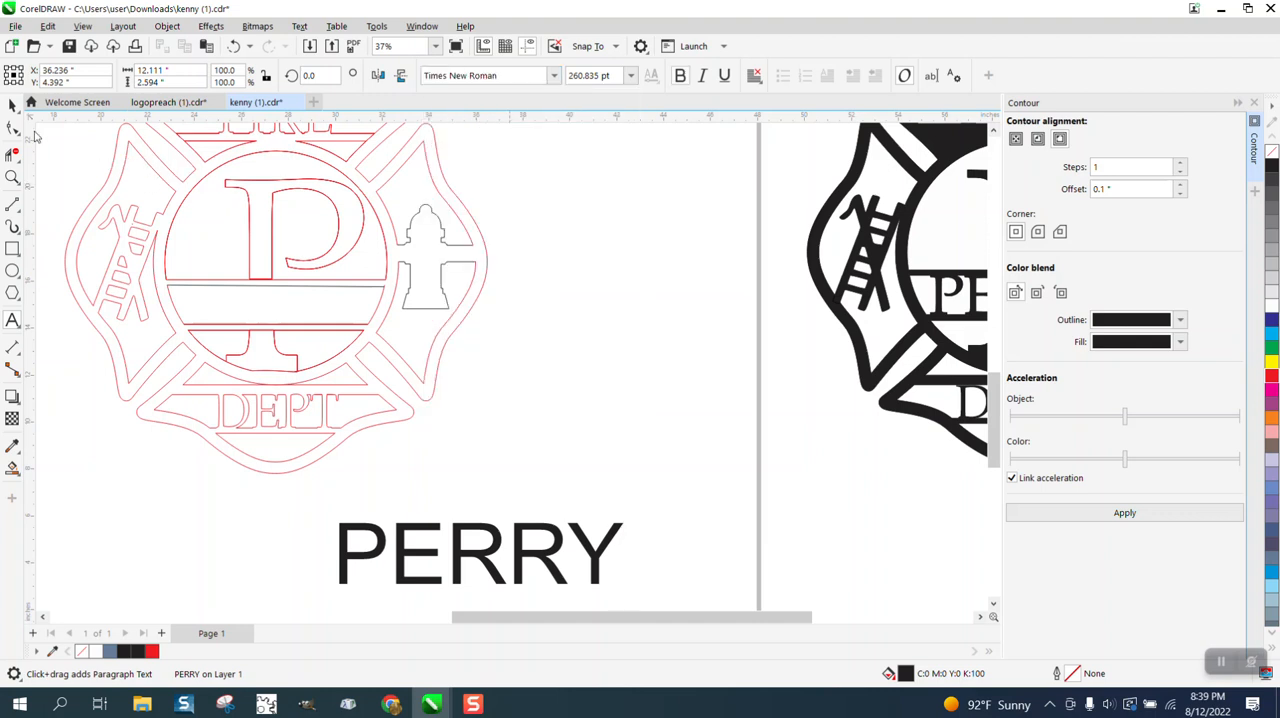
pyautogui.press('Escape')
pyautogui.click(553, 75)
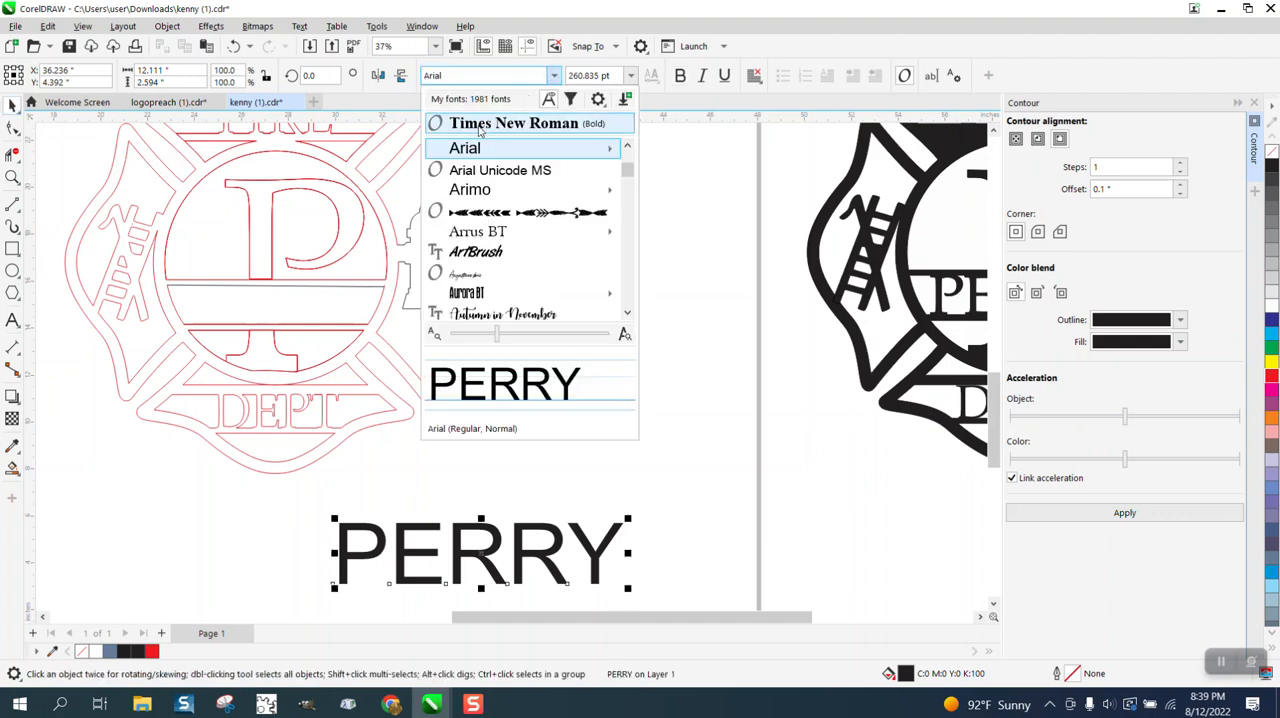
pyautogui.click(479, 122)
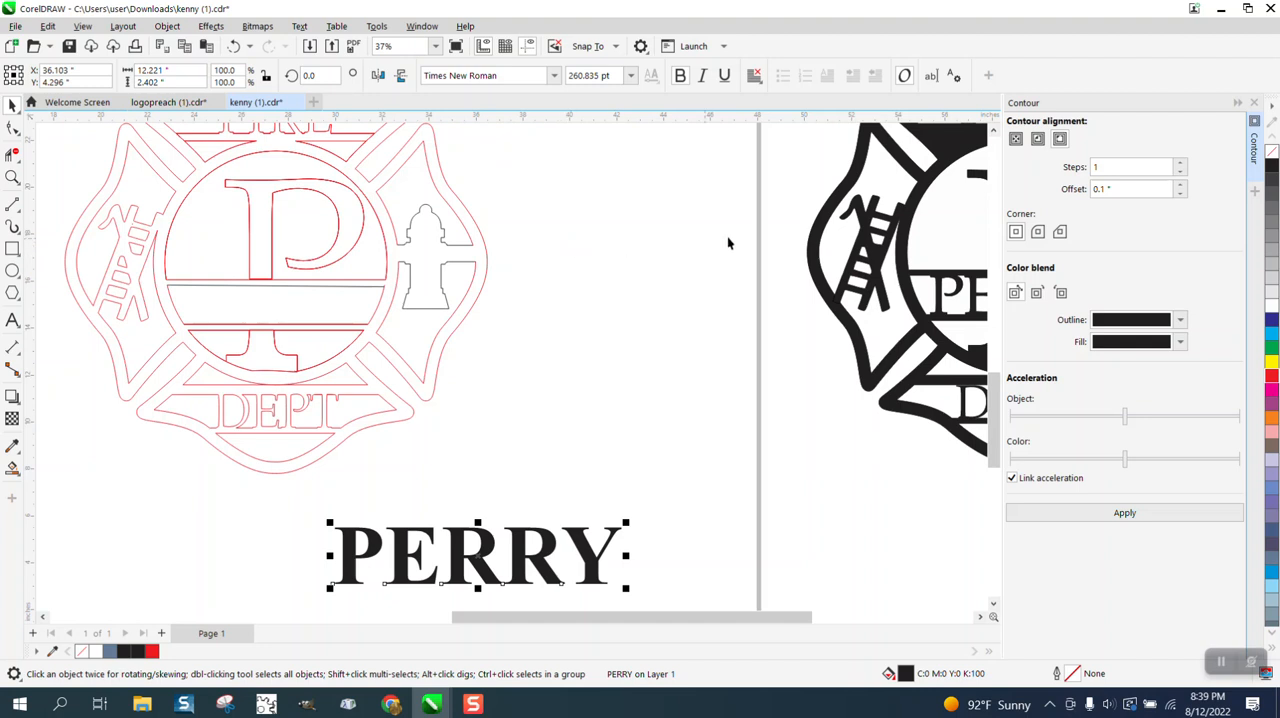
# Remove the fill from the PERRY text, give it a black hairline outline, and convert it to curves.
pyautogui.click(1272, 151)
pyautogui.rightClick(1272, 165)
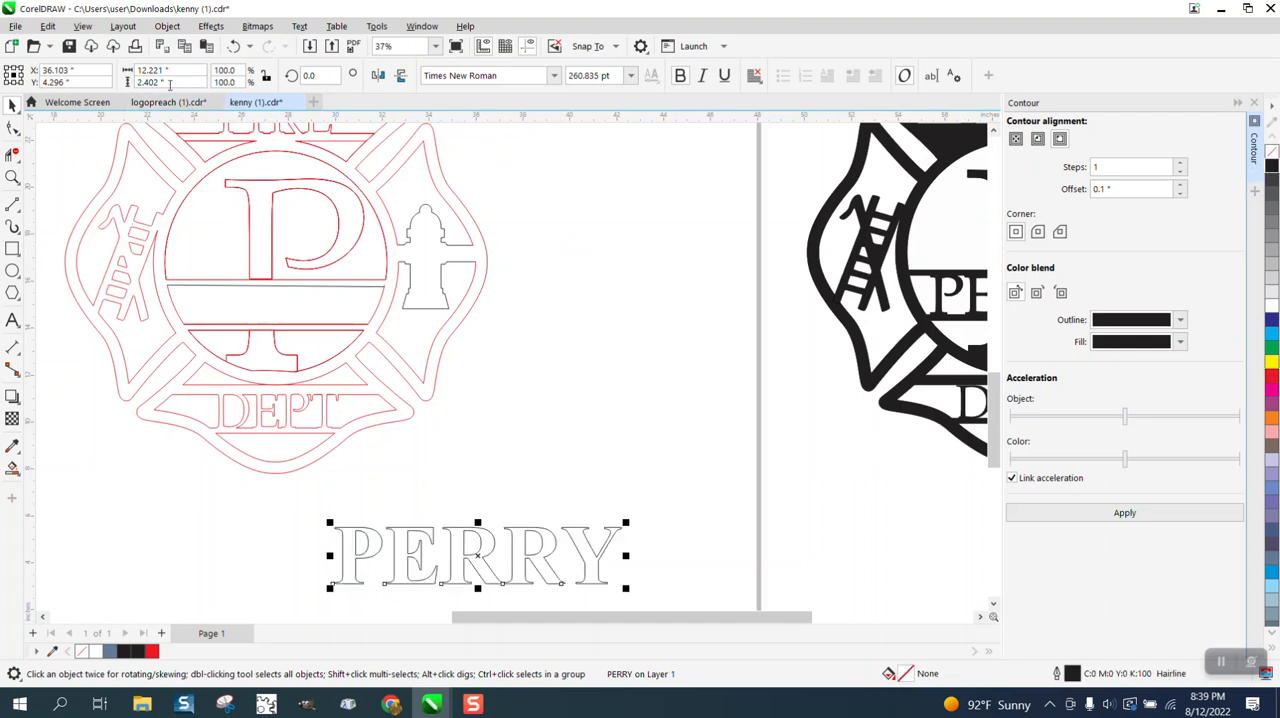
pyautogui.click(167, 26)
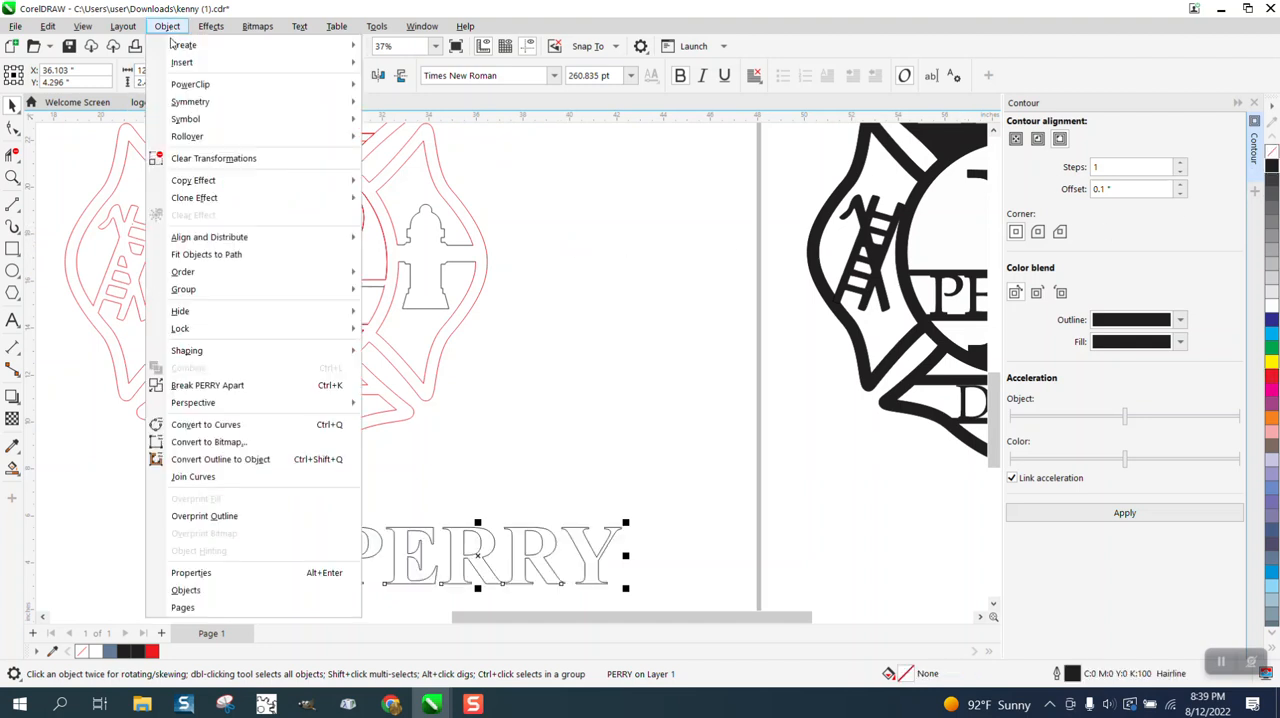
pyautogui.click(228, 430)
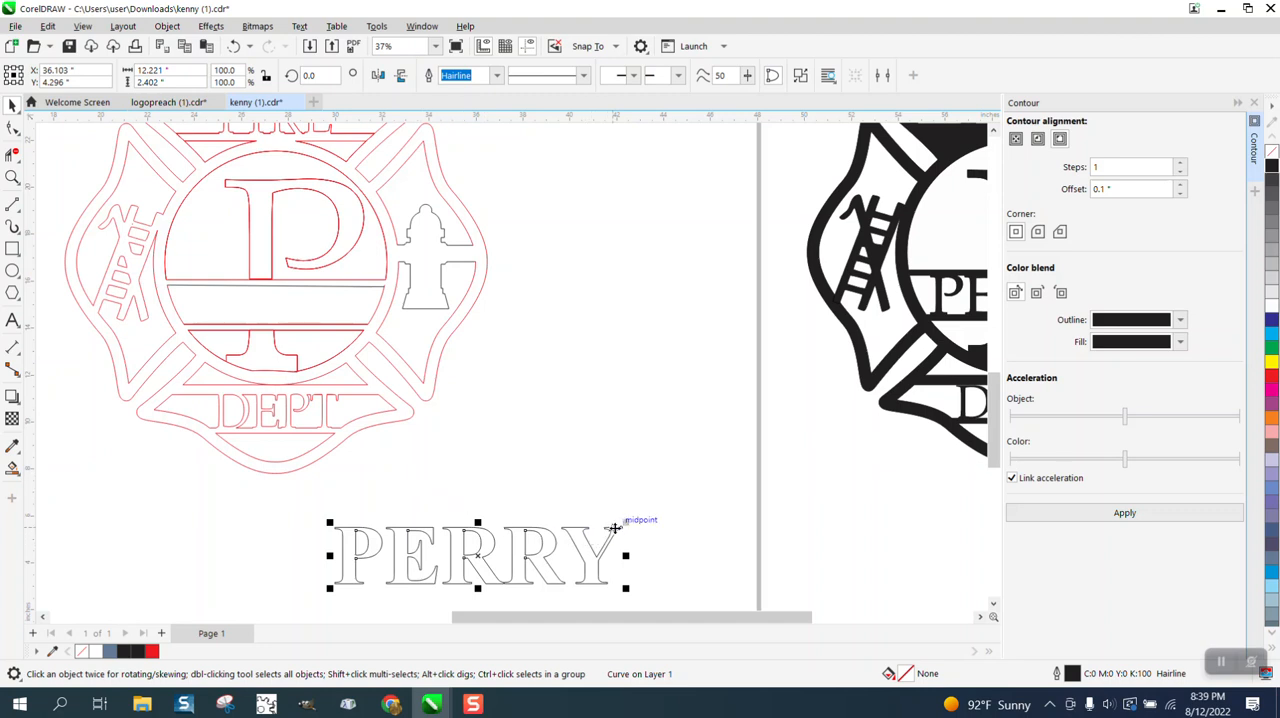
# Scale the PERRY lettering proportionally to about 7.55 inches wide and place it inside the emblem's name band.
pyautogui.moveTo(624, 522); pyautogui.dragTo(569, 532)
pyautogui.moveTo(440, 556); pyautogui.dragTo(630, 378)
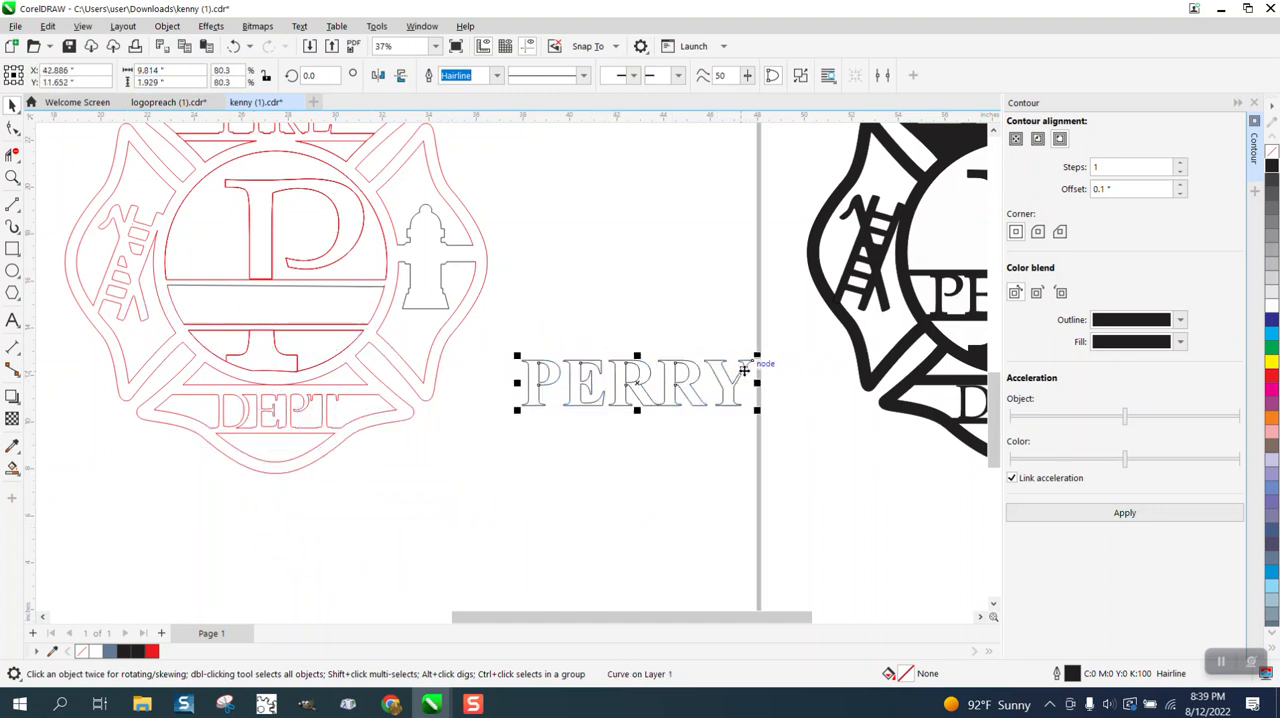
pyautogui.moveTo(757, 355); pyautogui.dragTo(700, 364)
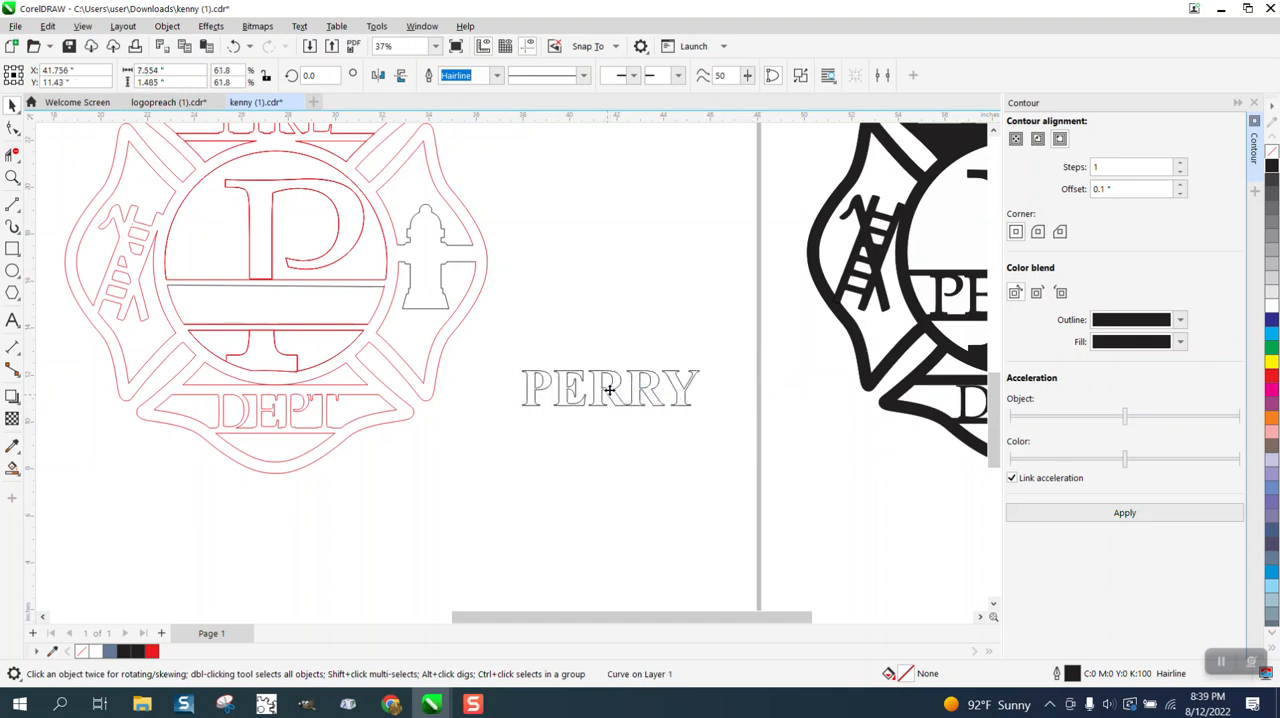
pyautogui.moveTo(609, 390); pyautogui.dragTo(280, 303)
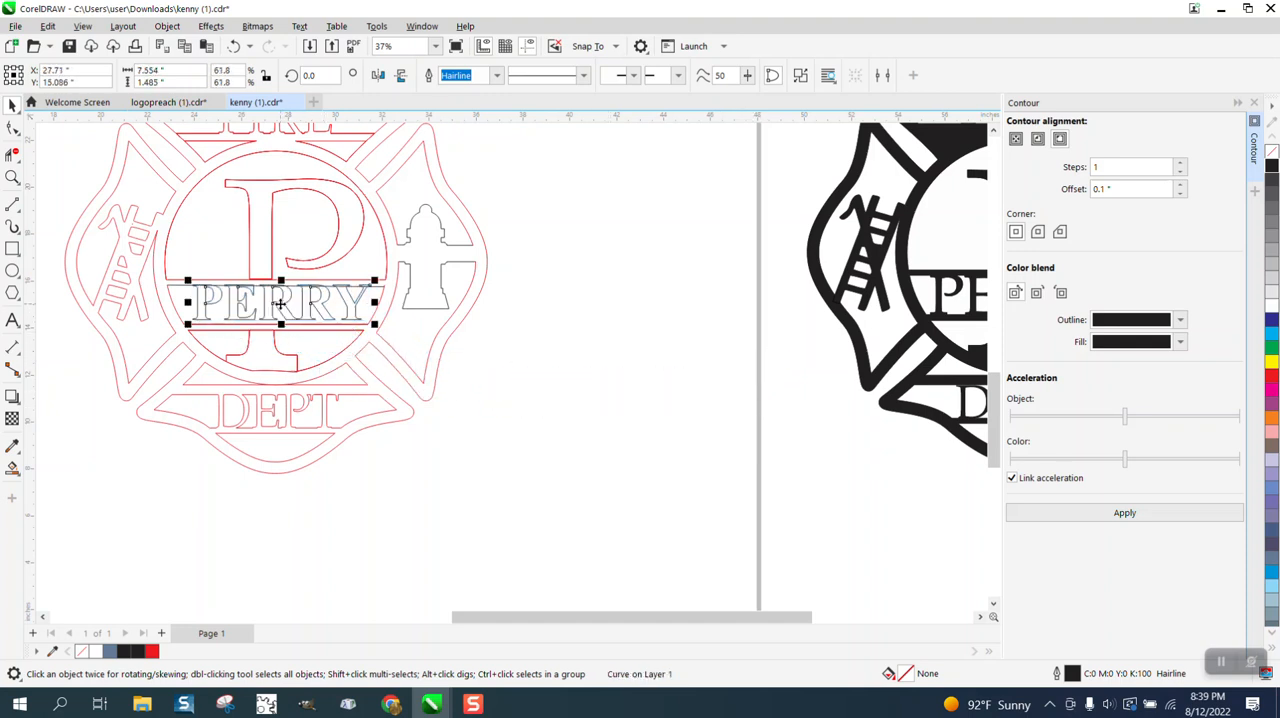
# Stretch the PERRY lettering downward to about 1.75 inches tall so it overlaps the name band's lower line.
pyautogui.click(12, 177)
pyautogui.click(230, 302)
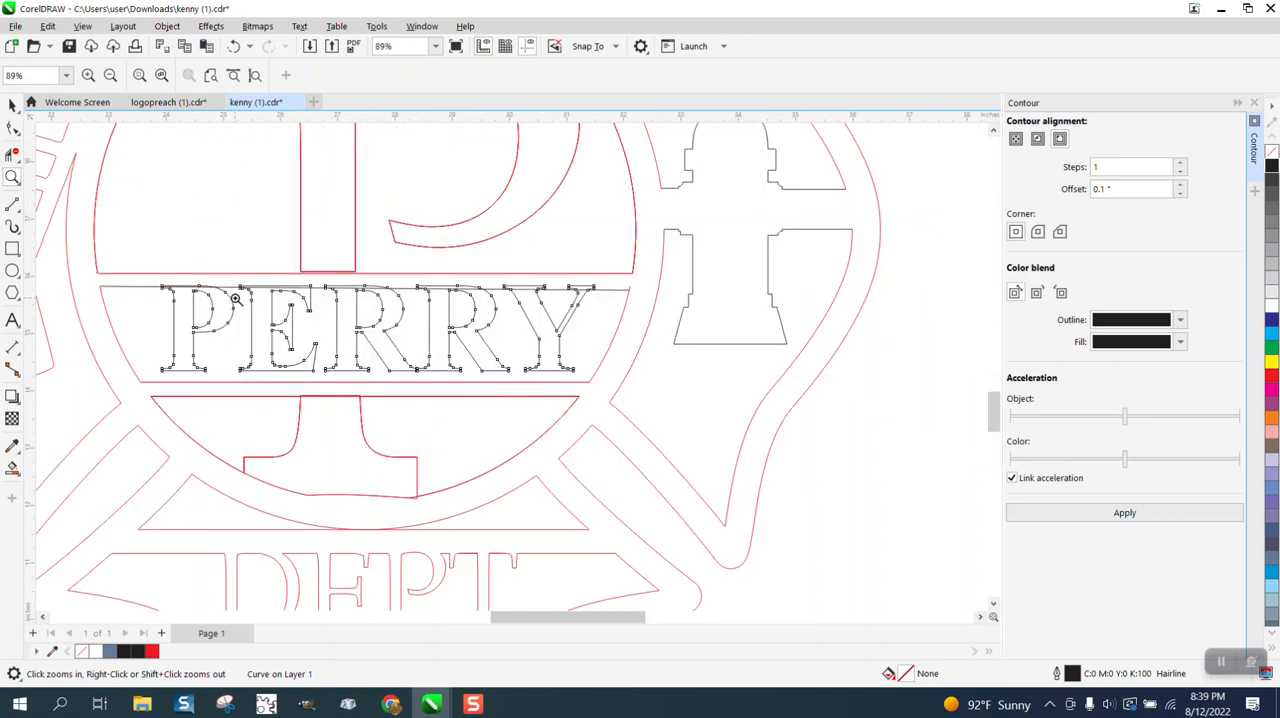
pyautogui.click(11, 105)
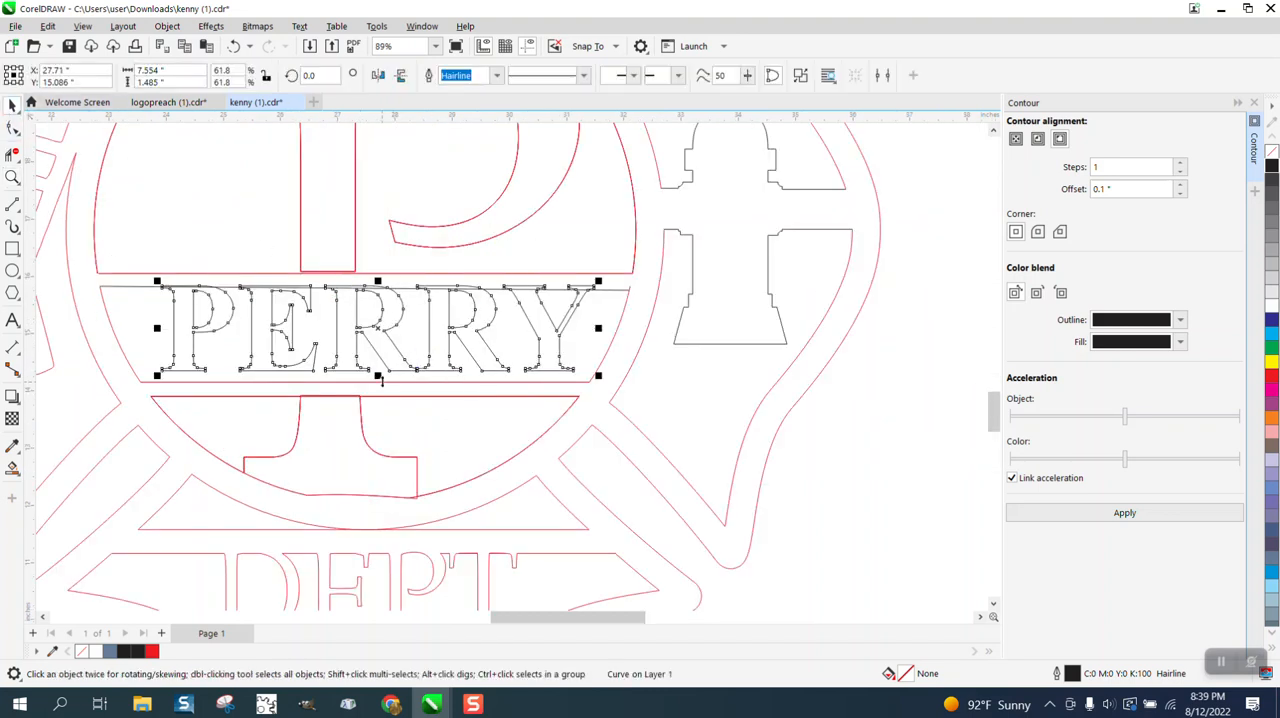
pyautogui.moveTo(378, 376); pyautogui.dragTo(378, 390)
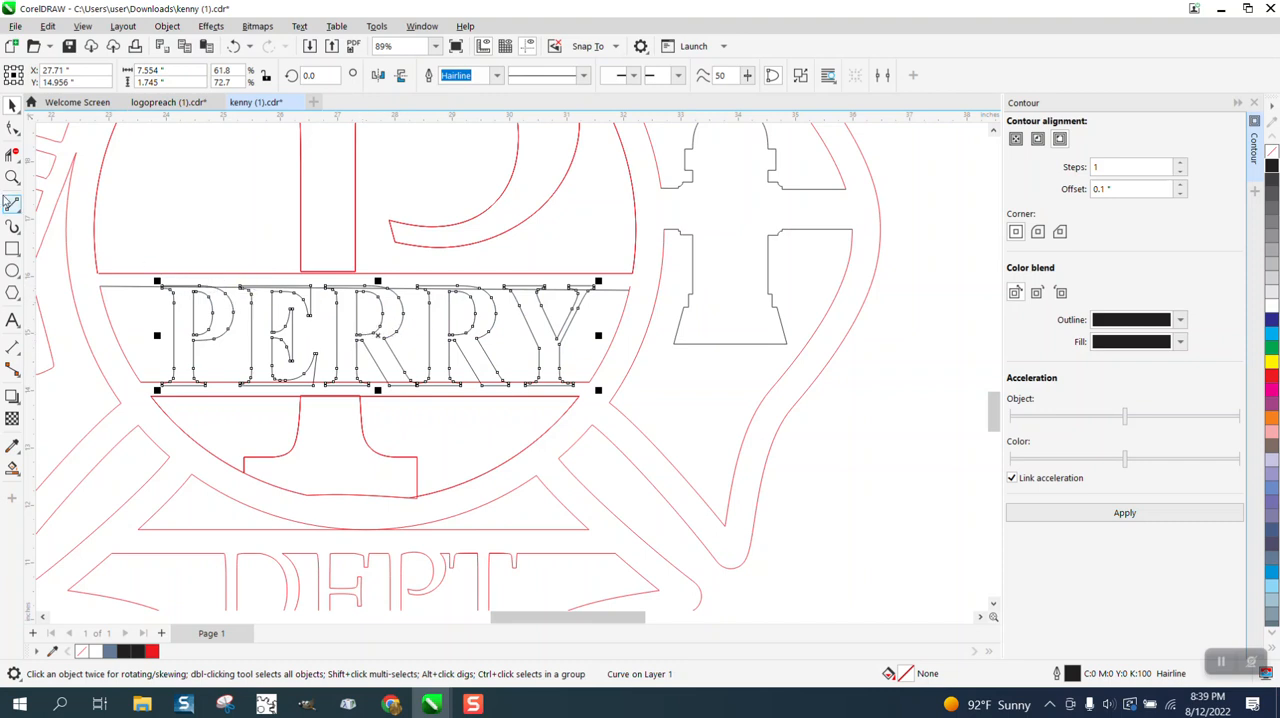
# Trim away the overlapping segments where the tops of the PERRY letters meet the name band's upper line.
pyautogui.click(12, 177)
pyautogui.moveTo(159, 245); pyautogui.dragTo(692, 441)
pyautogui.moveTo(114, 239); pyautogui.dragTo(131, 256)
pyautogui.click(258, 248)
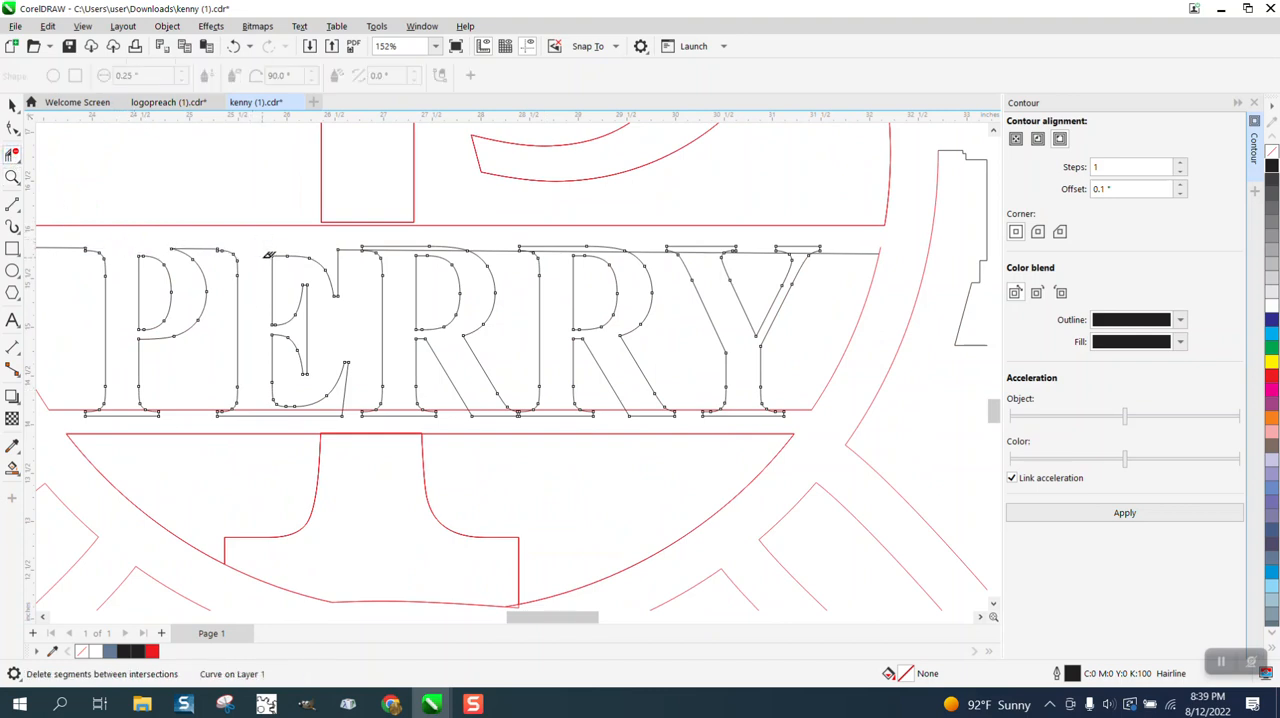
pyautogui.click(425, 249)
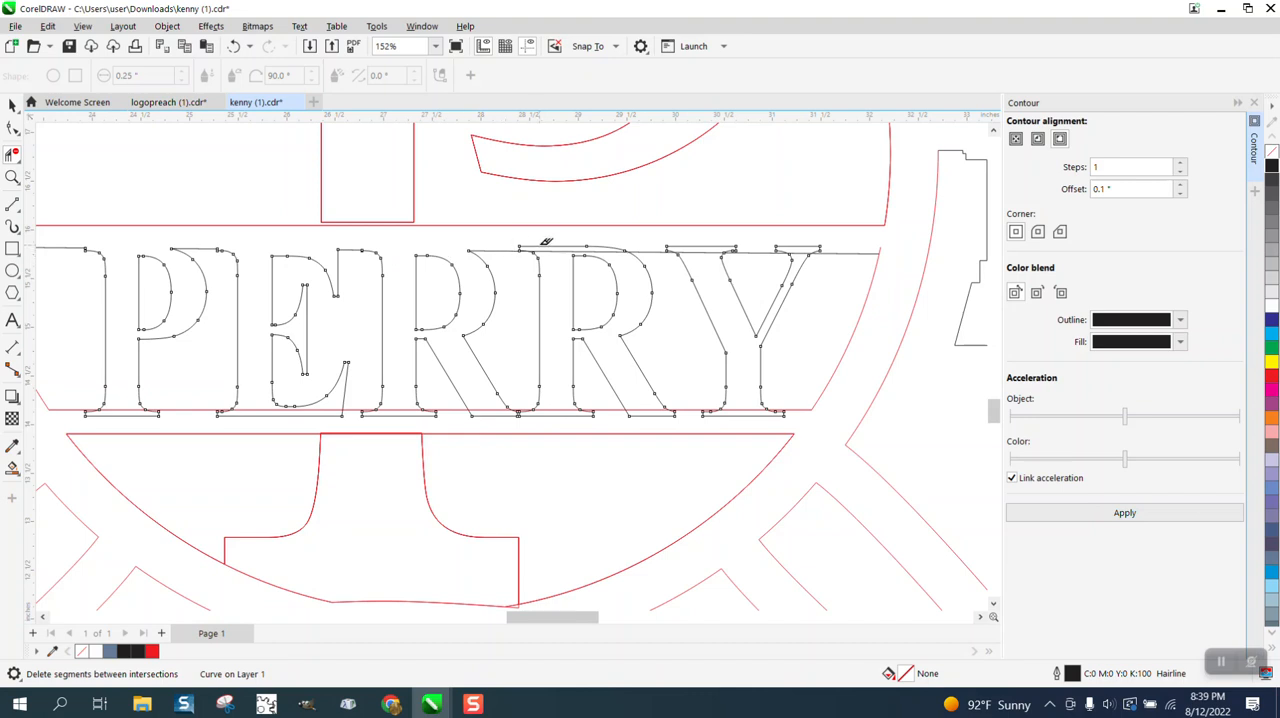
pyautogui.click(555, 250)
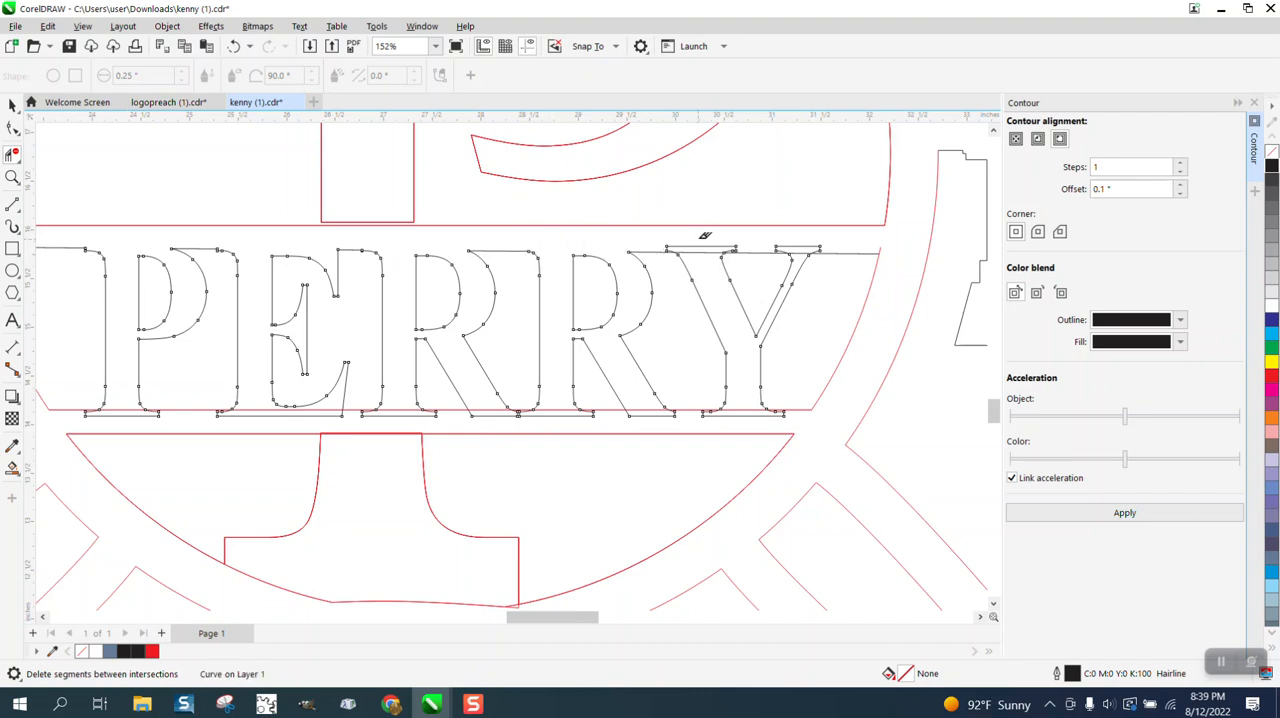
pyautogui.click(703, 250)
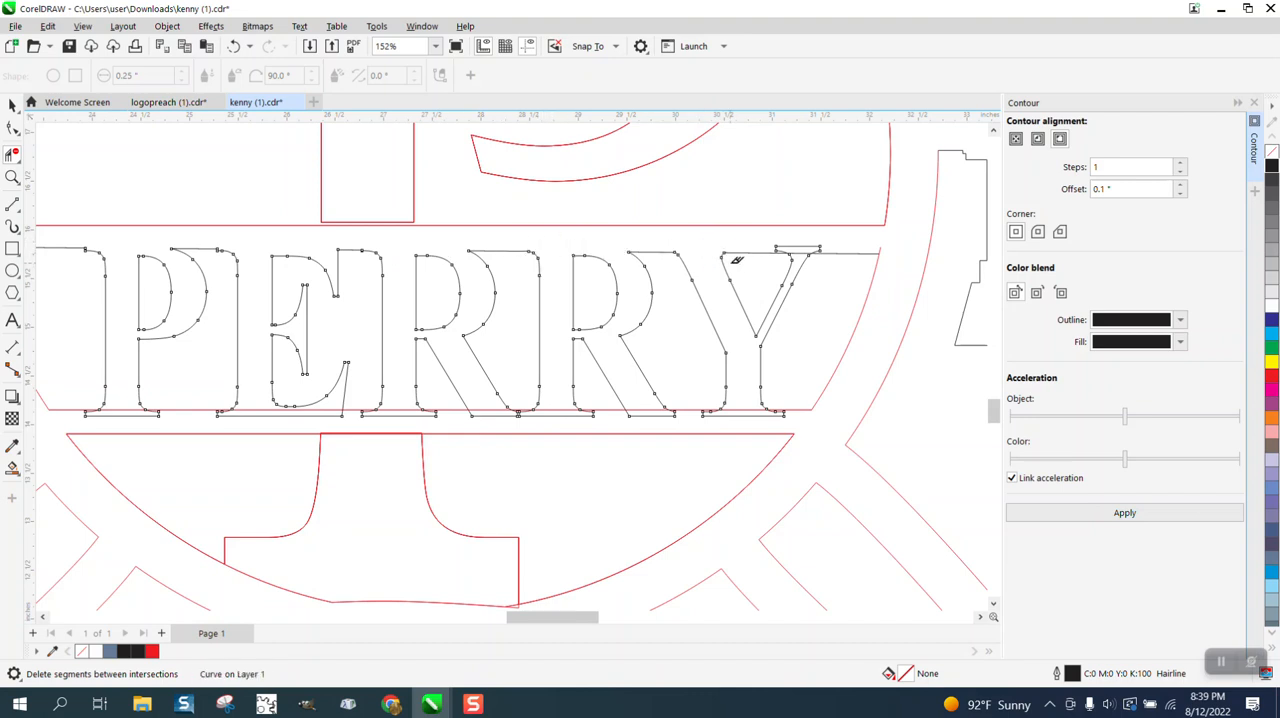
pyautogui.click(800, 248)
# Trim the overlapping segments along the bottoms of the PERRY letters and the line capping the large P's lower stem.
pyautogui.click(752, 408)
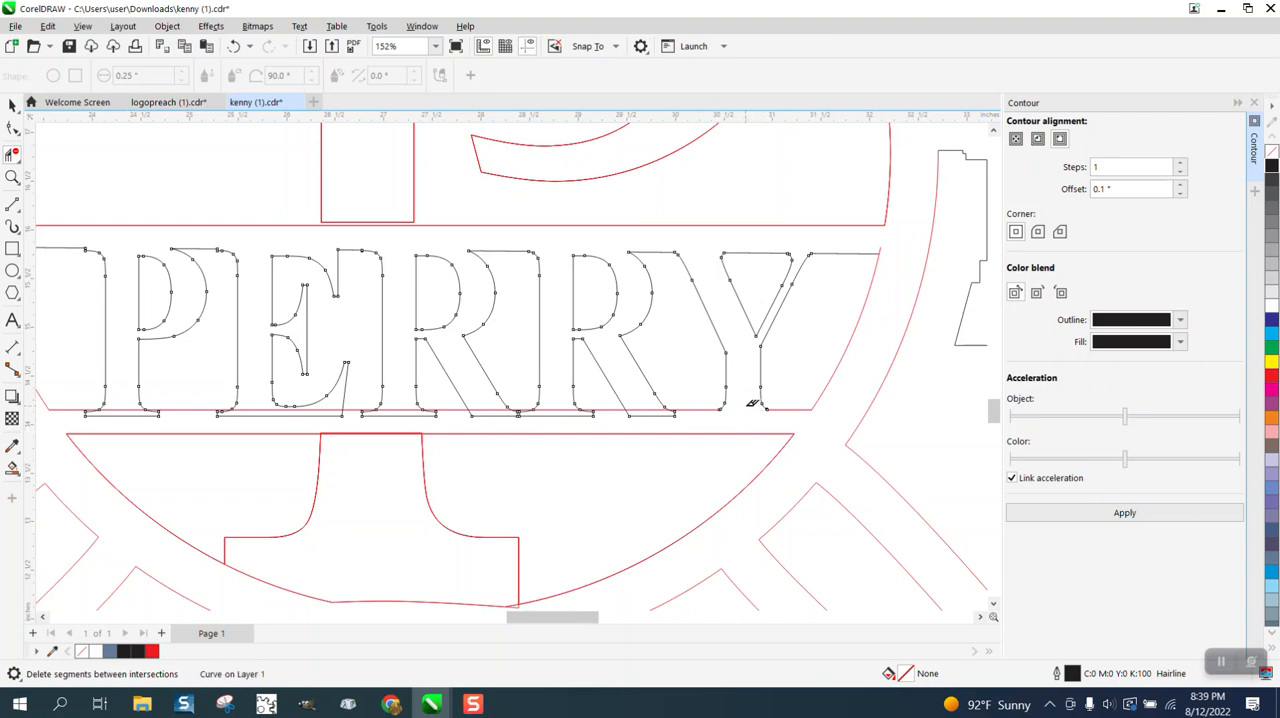
pyautogui.click(652, 412)
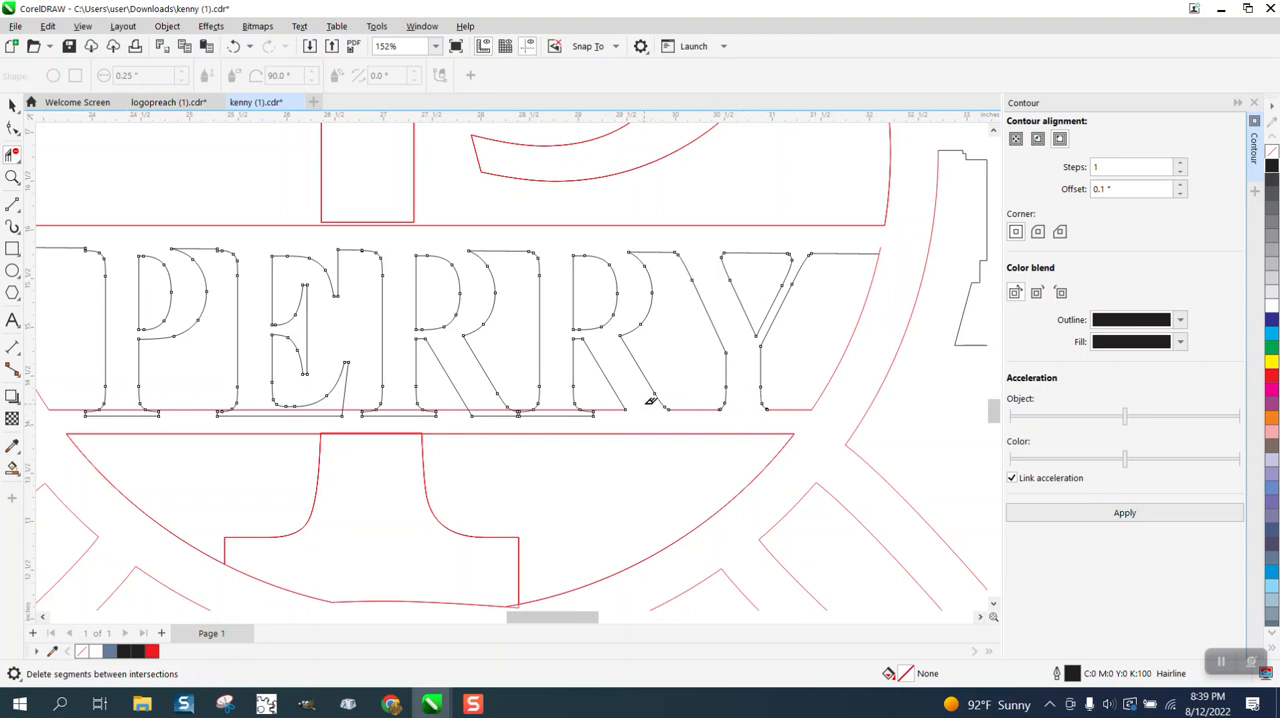
pyautogui.click(556, 413)
pyautogui.click(490, 413)
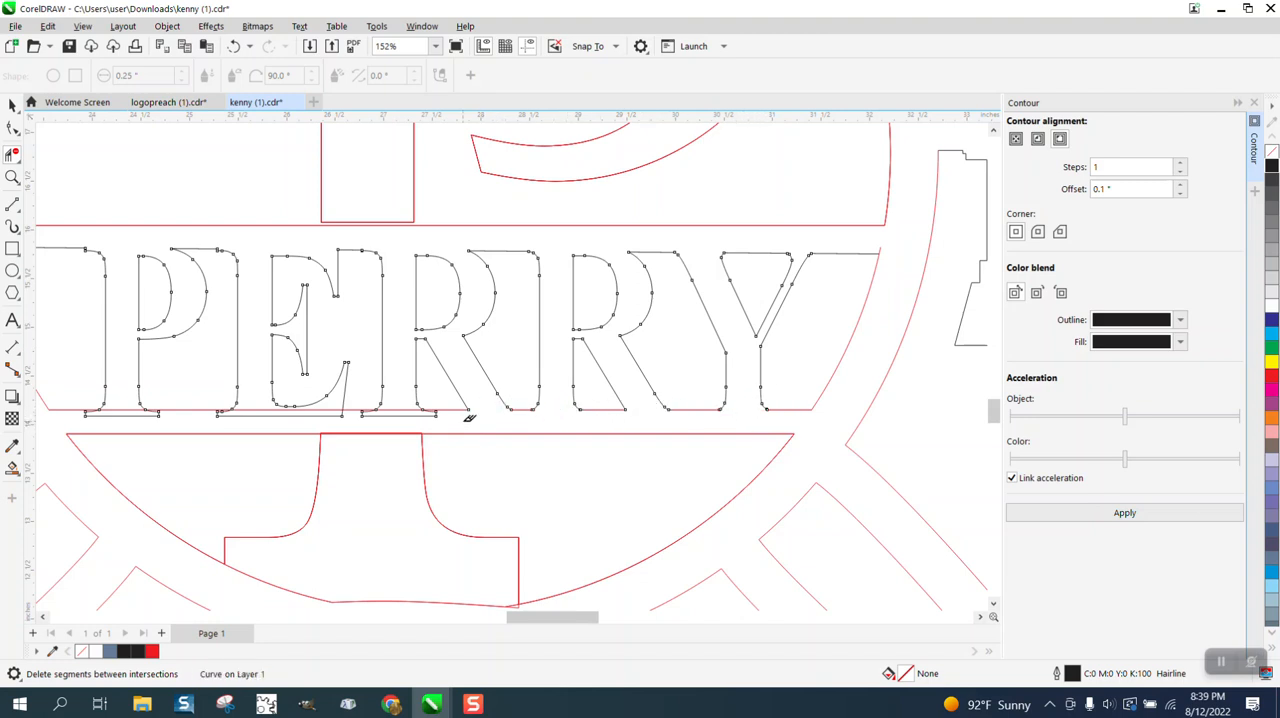
pyautogui.click(403, 413)
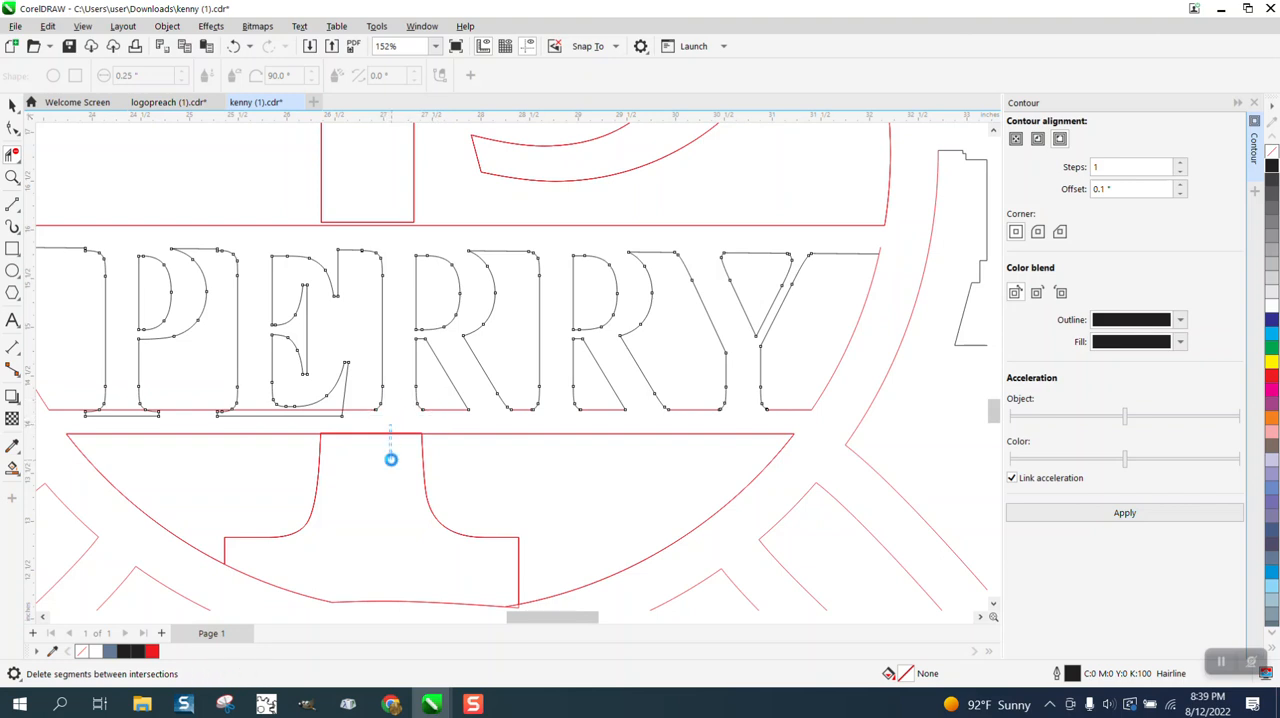
pyautogui.click(398, 434)
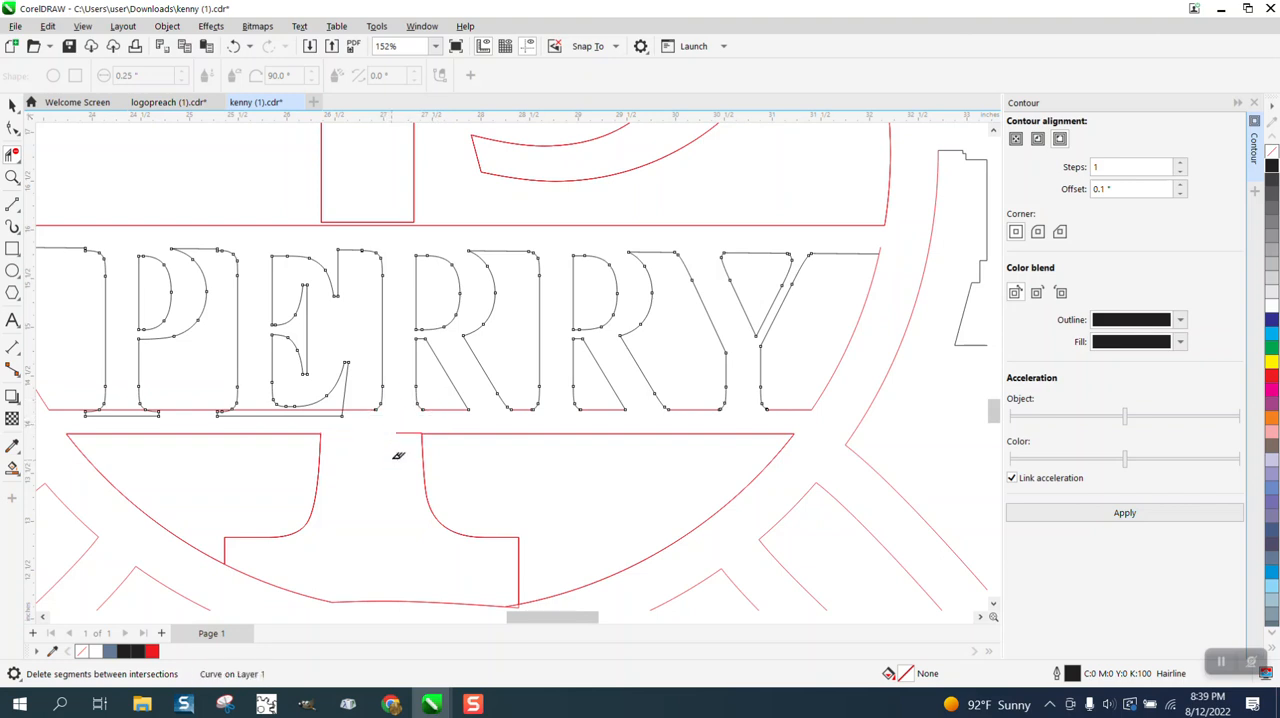
pyautogui.click(336, 412)
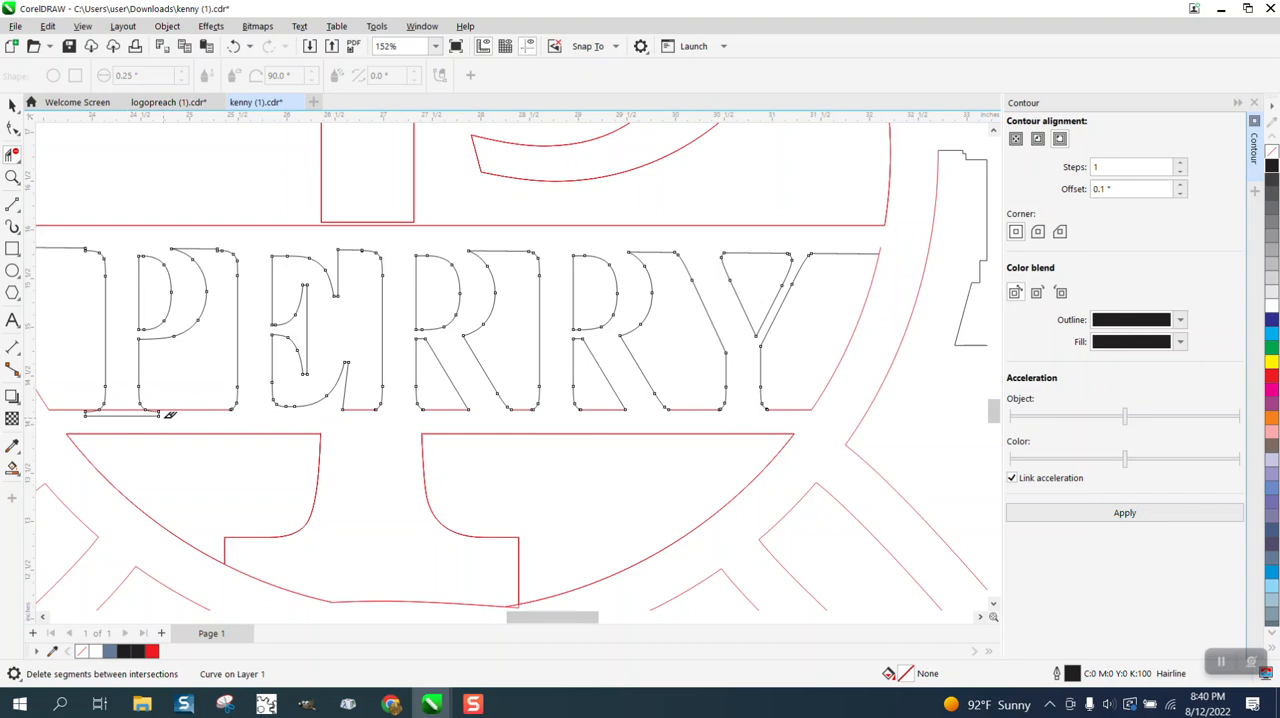
pyautogui.click(131, 414)
pyautogui.scroll(-2, 311, 426)
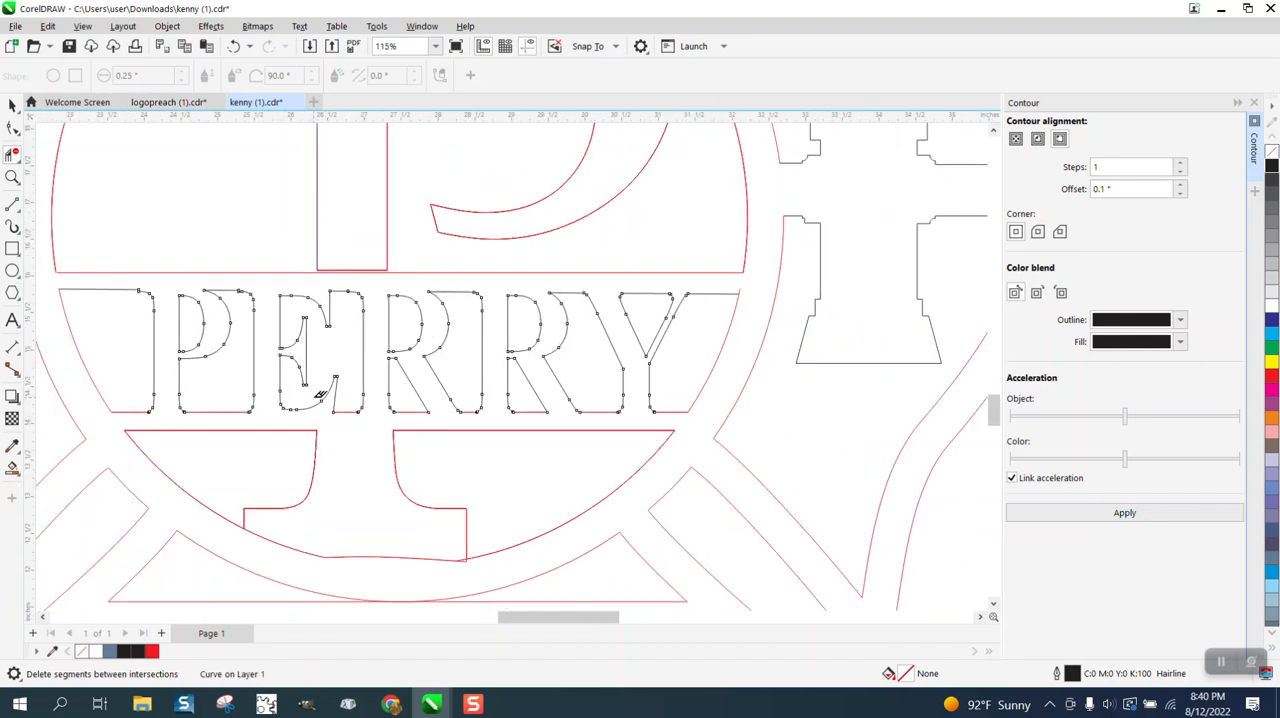
# Extend the bottom end of the large P's upper stem down past the red line above the name band.
pyautogui.click(12, 177)
pyautogui.moveTo(290, 246); pyautogui.dragTo(545, 344)
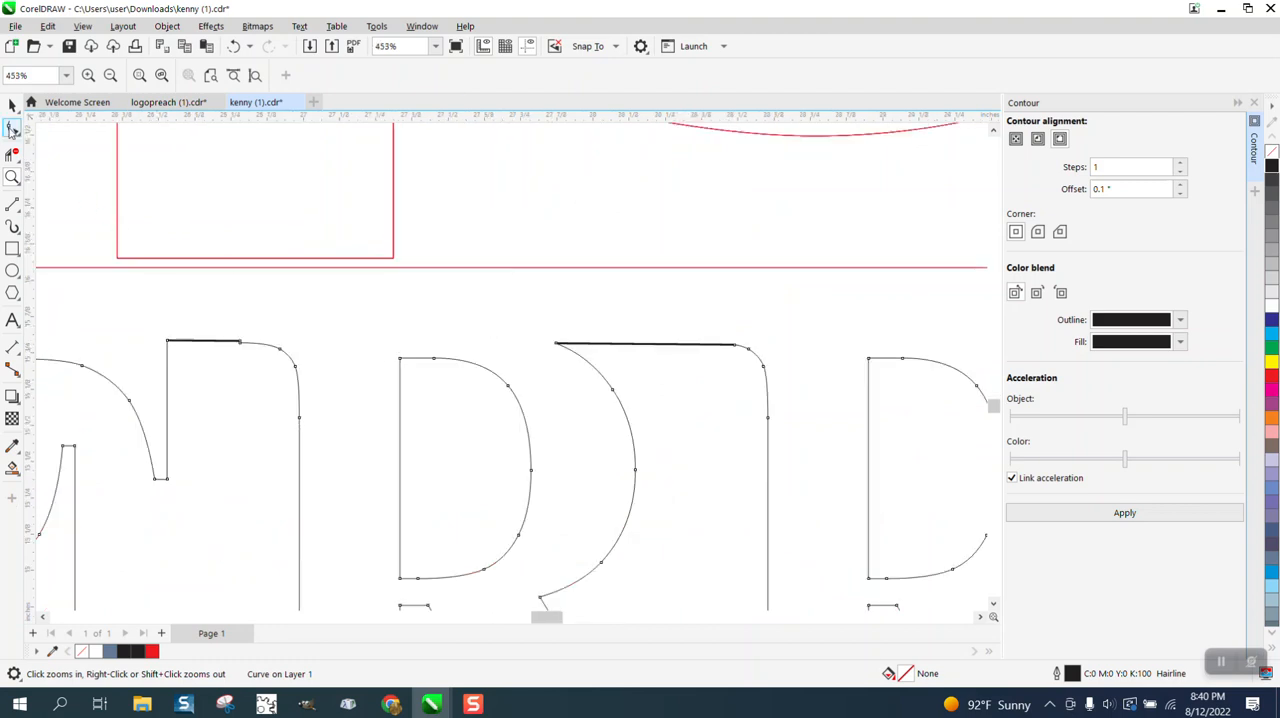
pyautogui.click(12, 128)
pyautogui.click(171, 260)
pyautogui.moveTo(106, 240); pyautogui.dragTo(393, 289)
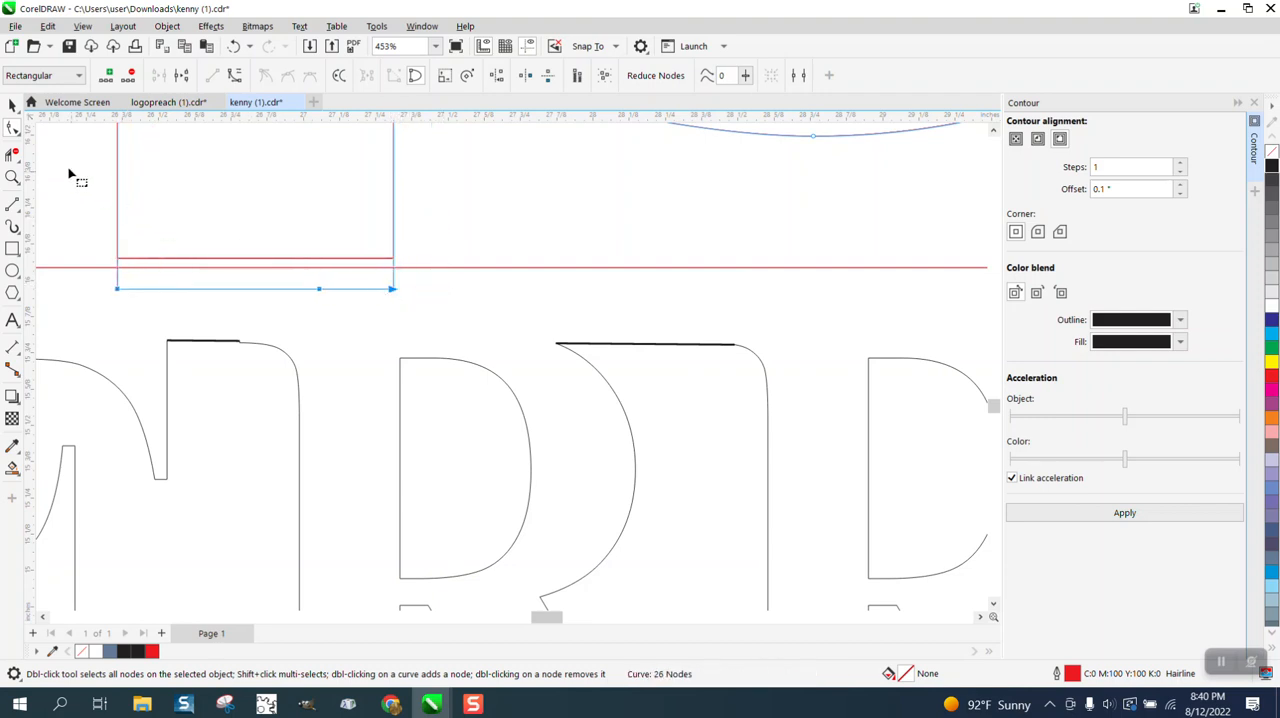
# Delete the line segments closing off the bottom of the large P's stem above the name band.
pyautogui.click(12, 154)
pyautogui.moveTo(256, 234); pyautogui.dragTo(289, 305)
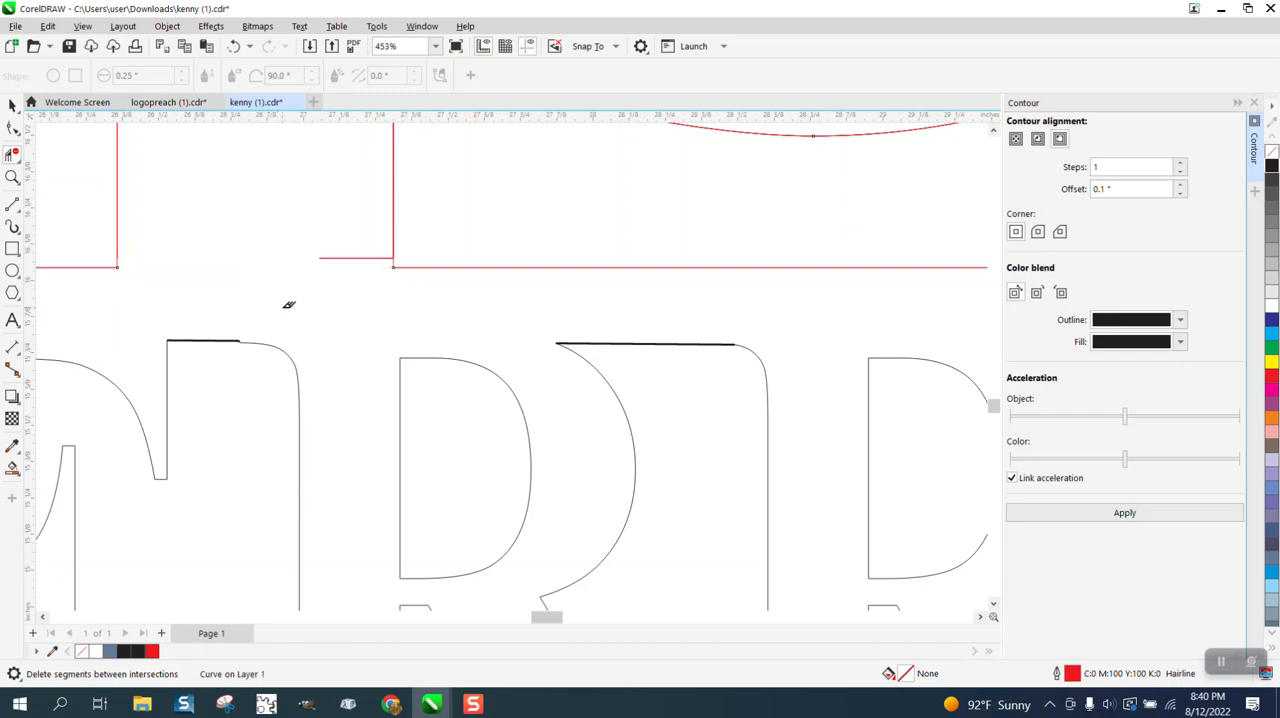
pyautogui.click(375, 282)
# Draw a rectangle about 23 by 18 inches around the emblem, remove its fill, and extend its upper edge above the emblem.
pyautogui.scroll(-5, 354, 263)
pyautogui.scroll(-2, 354, 263)
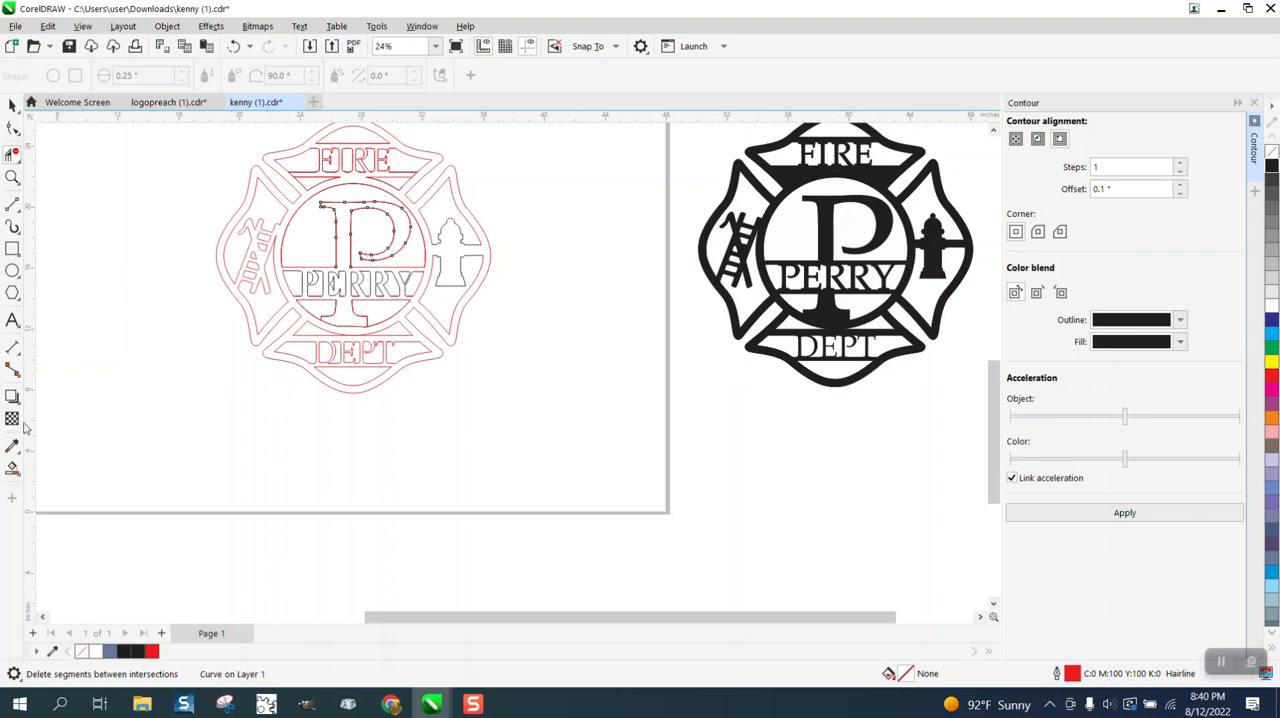
pyautogui.scroll(-1, 150, 320)
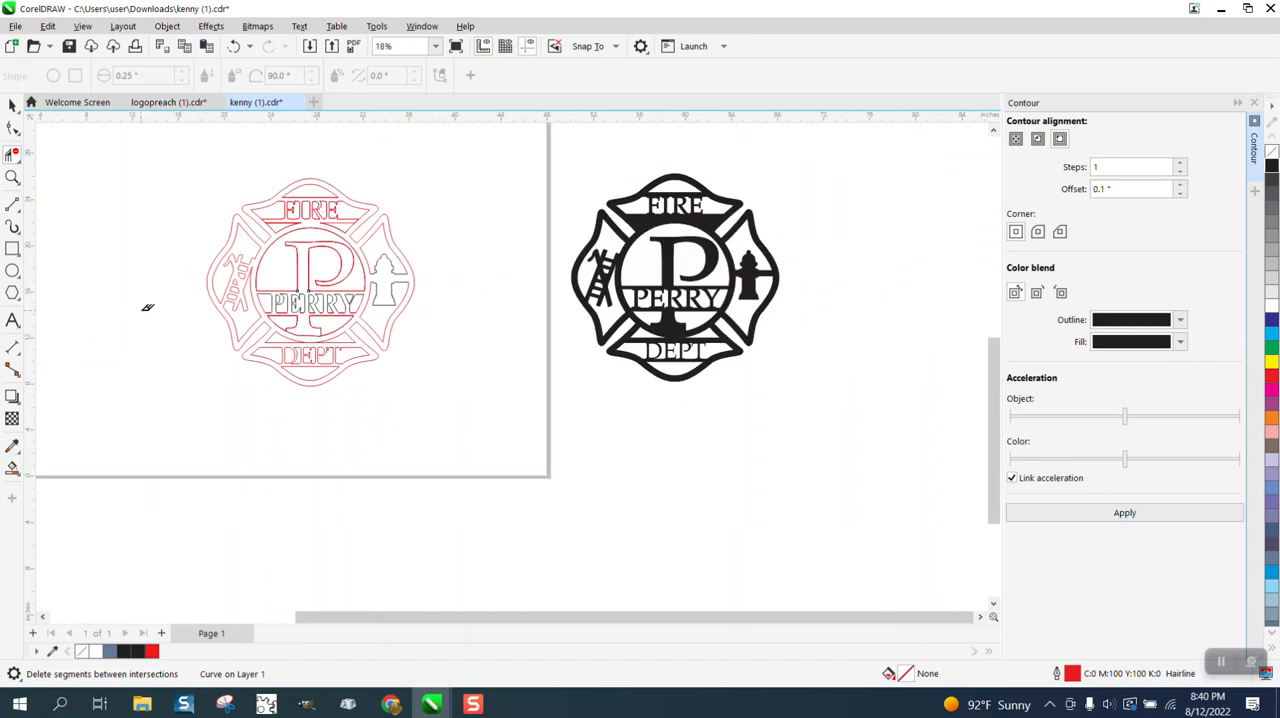
pyautogui.click(12, 178)
pyautogui.moveTo(180, 163); pyautogui.dragTo(631, 449)
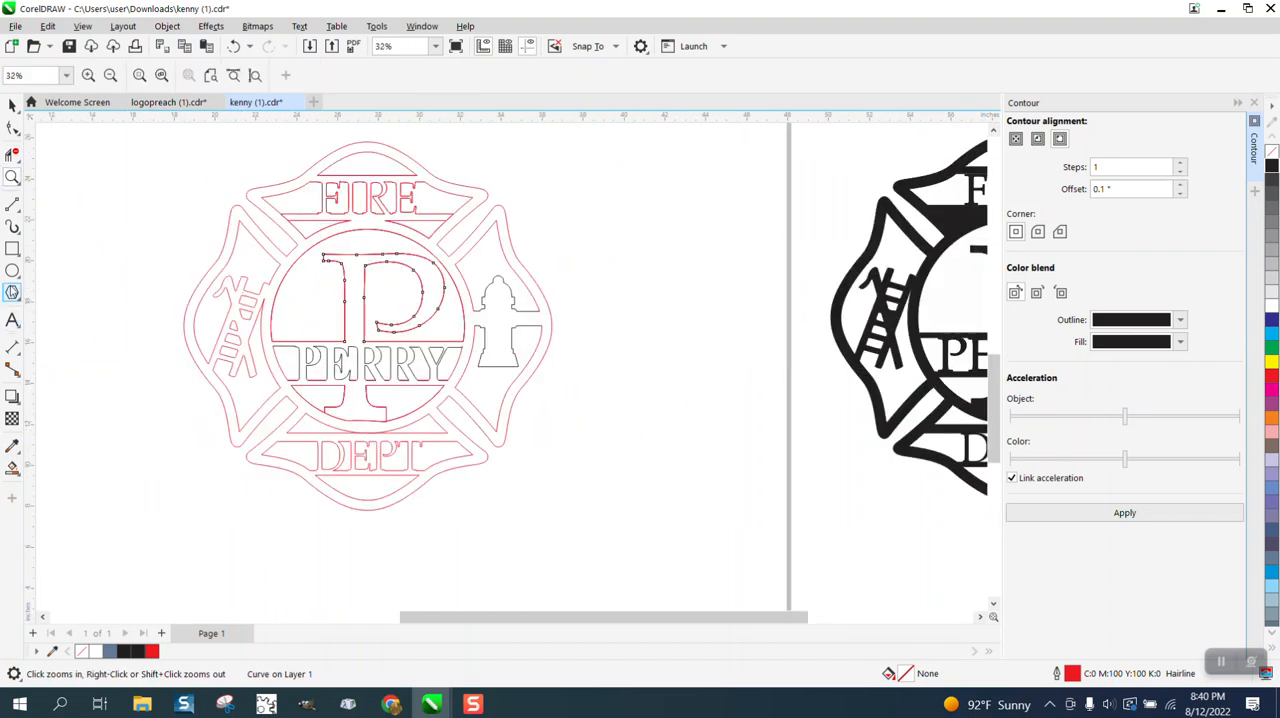
pyautogui.click(12, 248)
pyautogui.moveTo(150, 143); pyautogui.dragTo(620, 511)
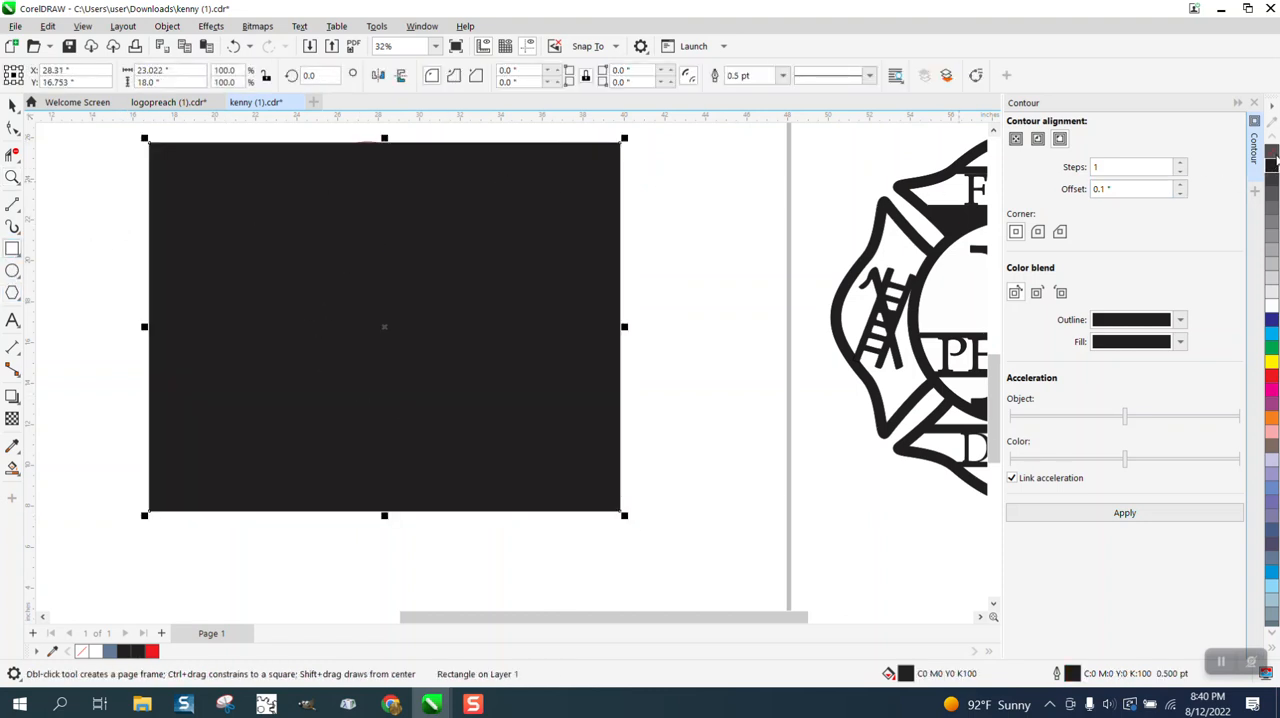
pyautogui.click(1272, 152)
pyautogui.moveTo(385, 137); pyautogui.dragTo(390, 126)
# Test the emblem's outline by filling its body with blue using Smart Fill, and undo the fill.
pyautogui.click(12, 467)
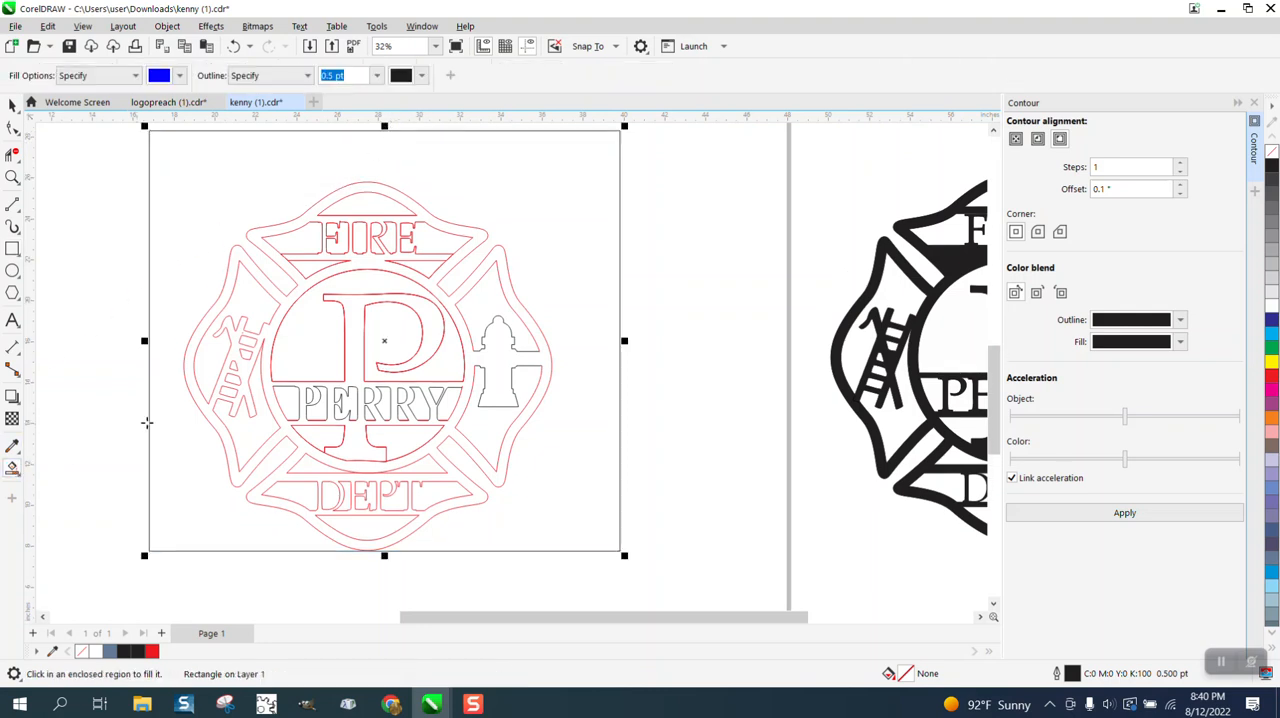
pyautogui.click(268, 383)
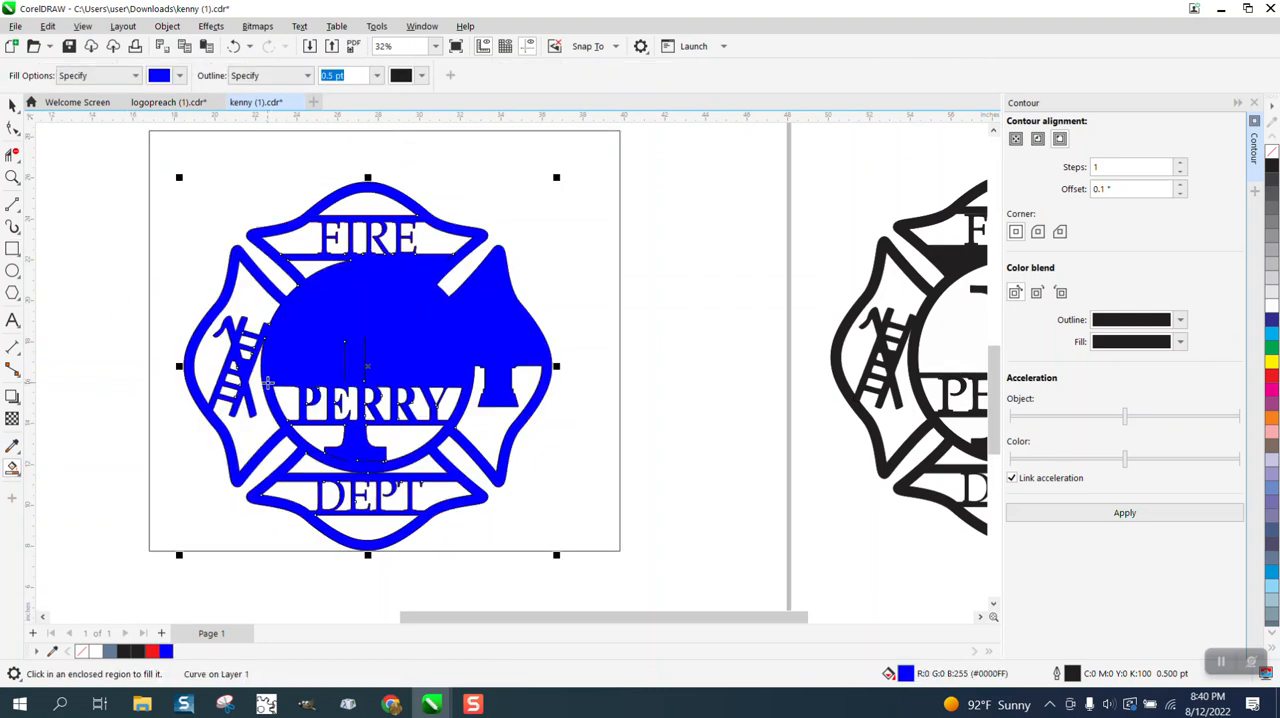
pyautogui.click(234, 46)
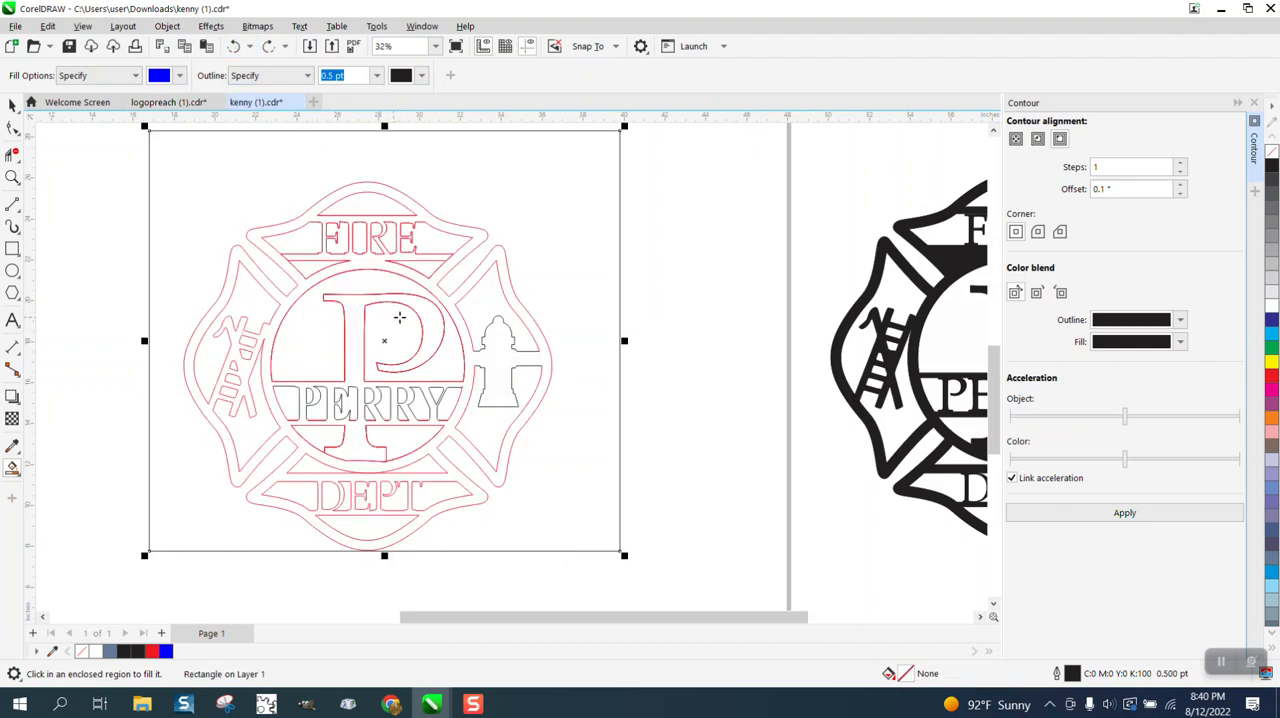
# Draw a slanted line about 2.94 inches long across the stem of the large P.
pyautogui.click(12, 177)
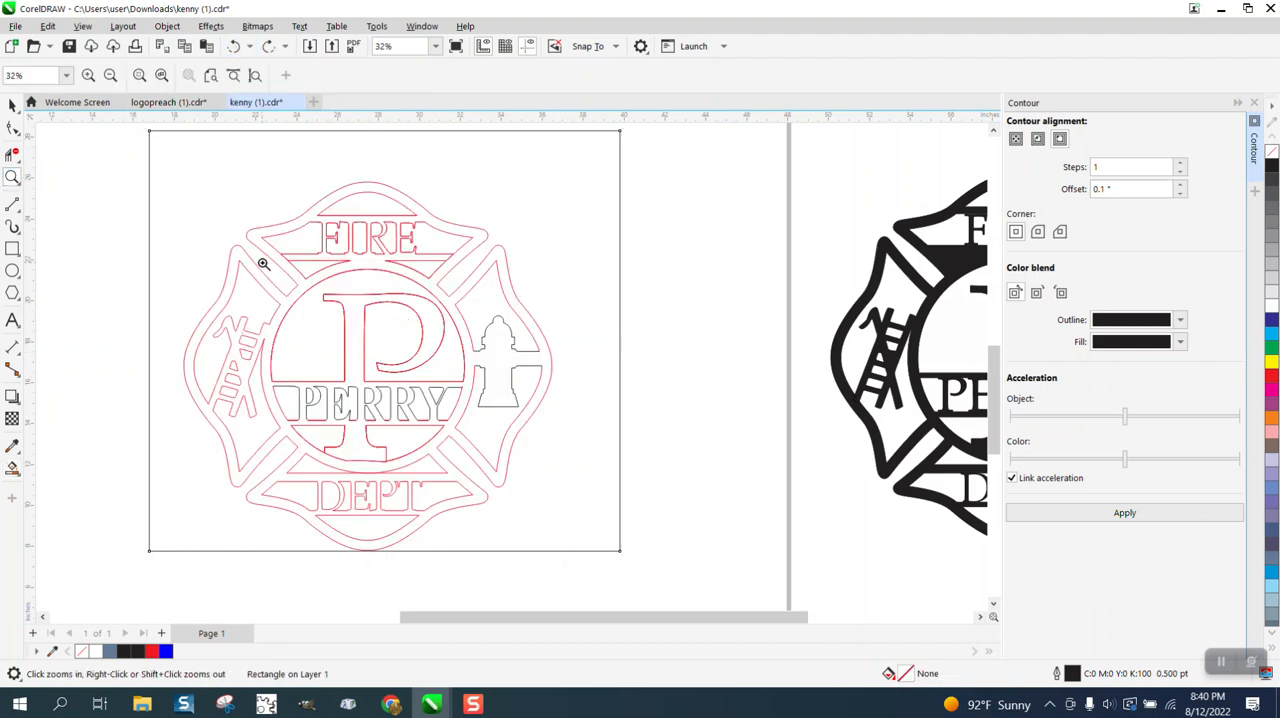
pyautogui.moveTo(492, 385); pyautogui.dragTo(492, 385)
pyautogui.scroll(-3, 388, 305)
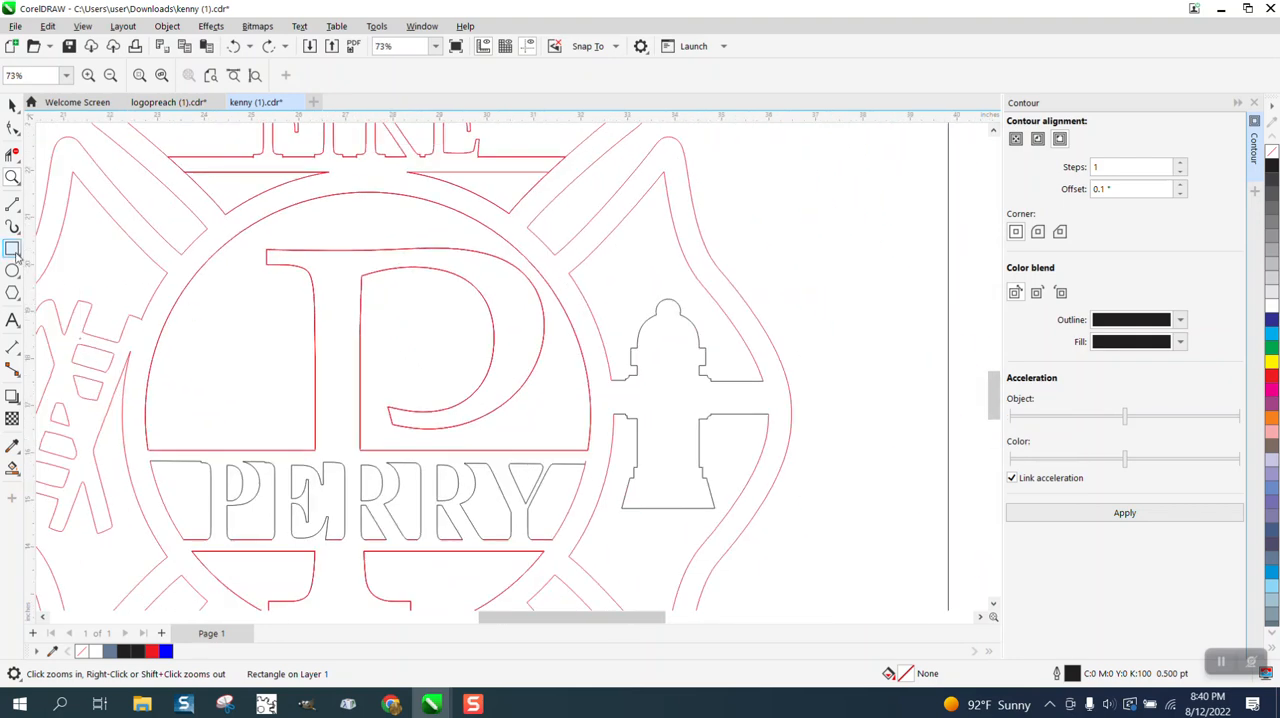
pyautogui.click(11, 205)
pyautogui.moveTo(260, 331); pyautogui.dragTo(389, 382)
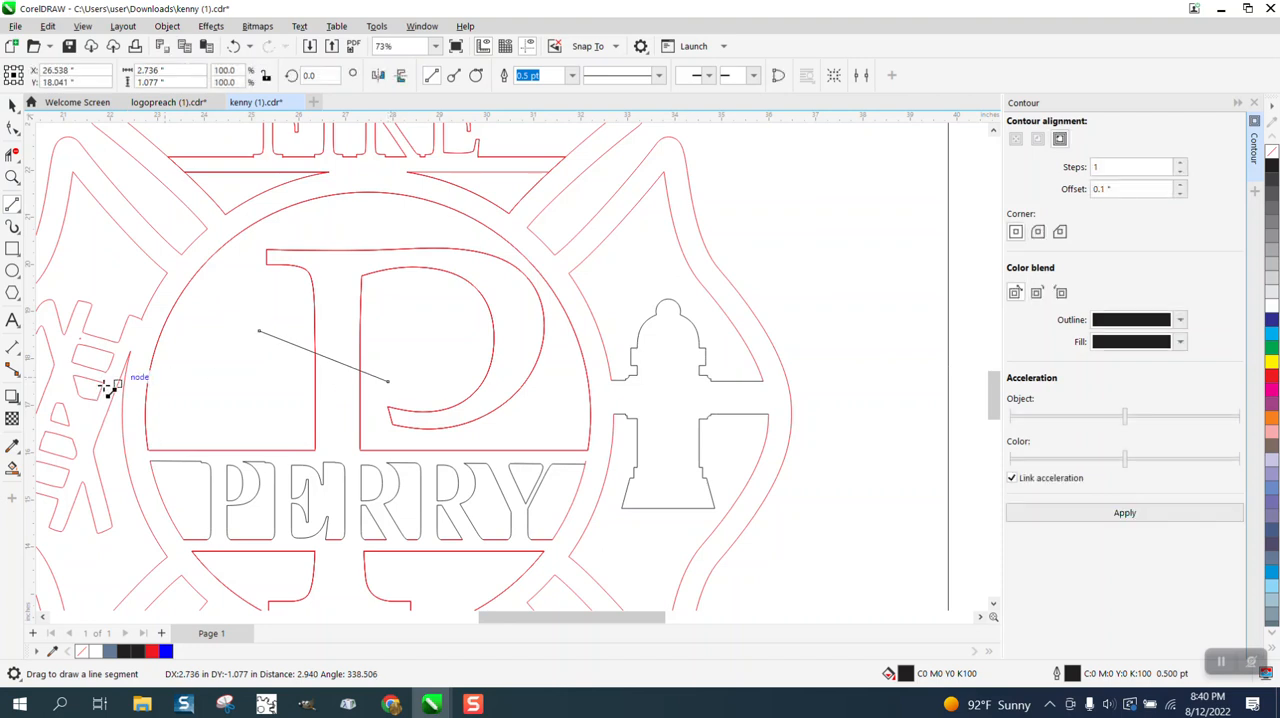
# Smart Fill the large P above the slanted line and the connected region below it with blue.
pyautogui.click(12, 467)
pyautogui.click(326, 315)
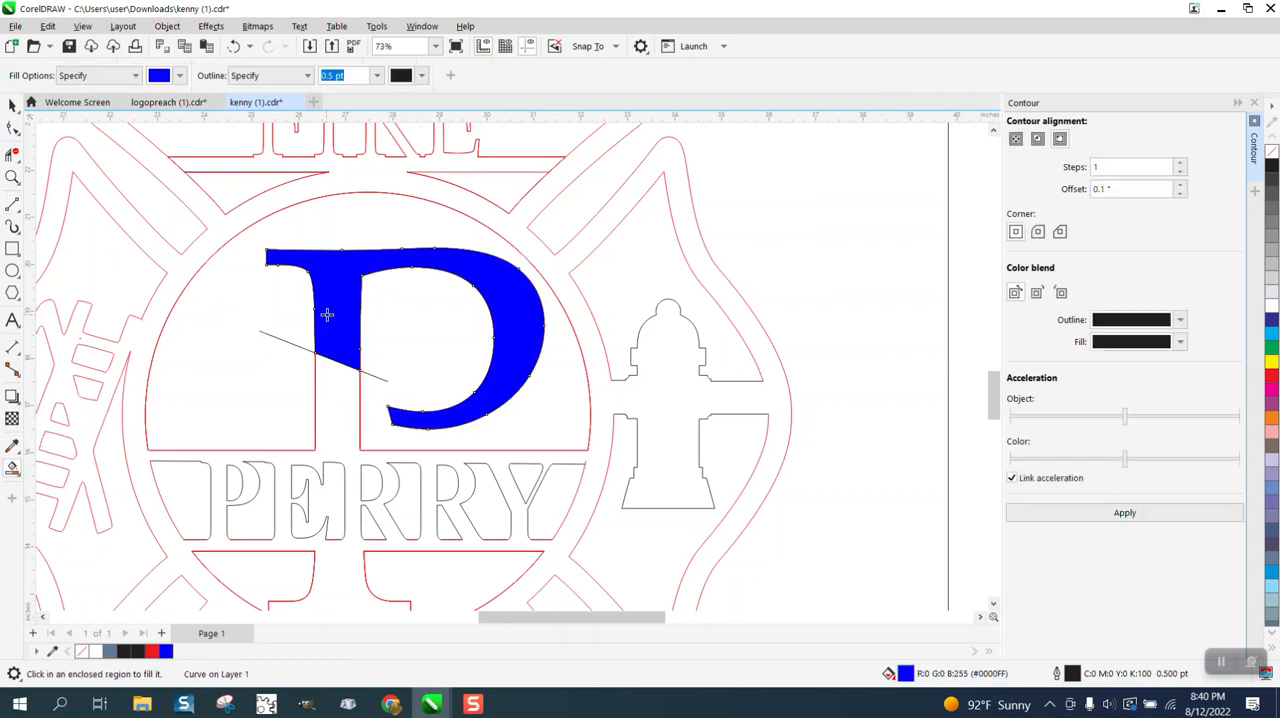
pyautogui.click(344, 386)
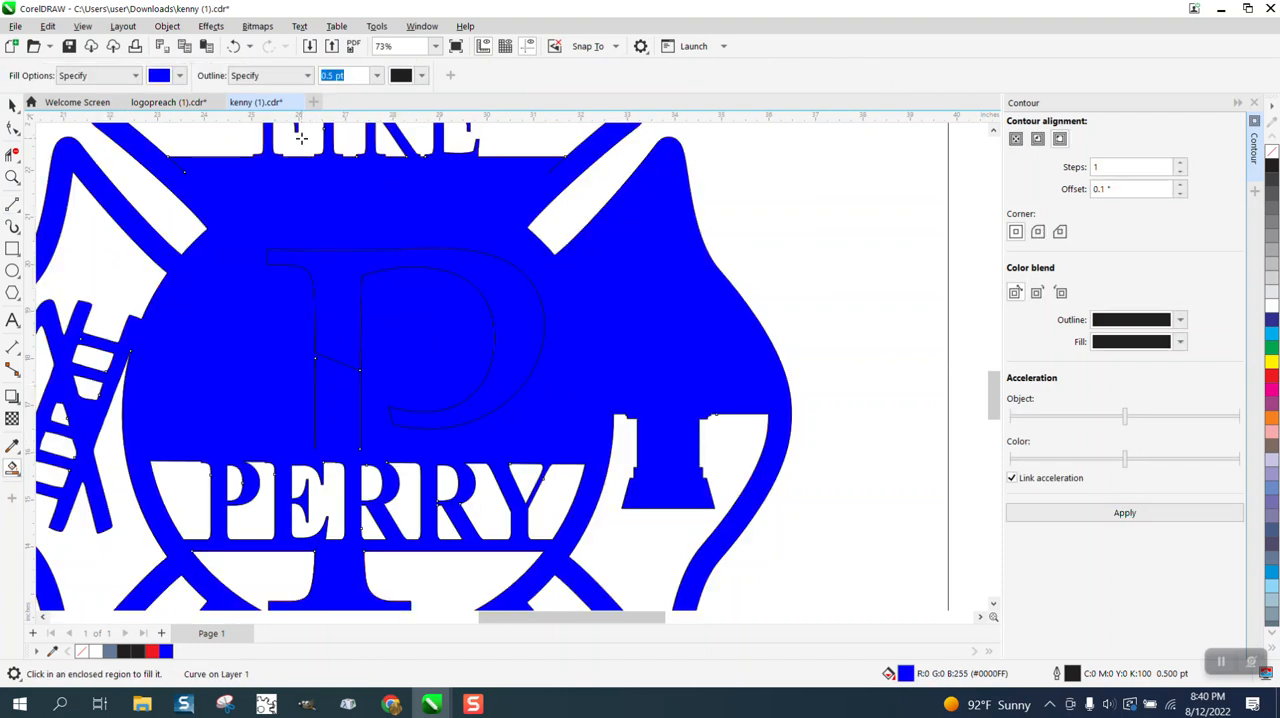
# Undo the Smart Fill tests and the slanted line drawn across the large P's stem.
pyautogui.click(233, 46)
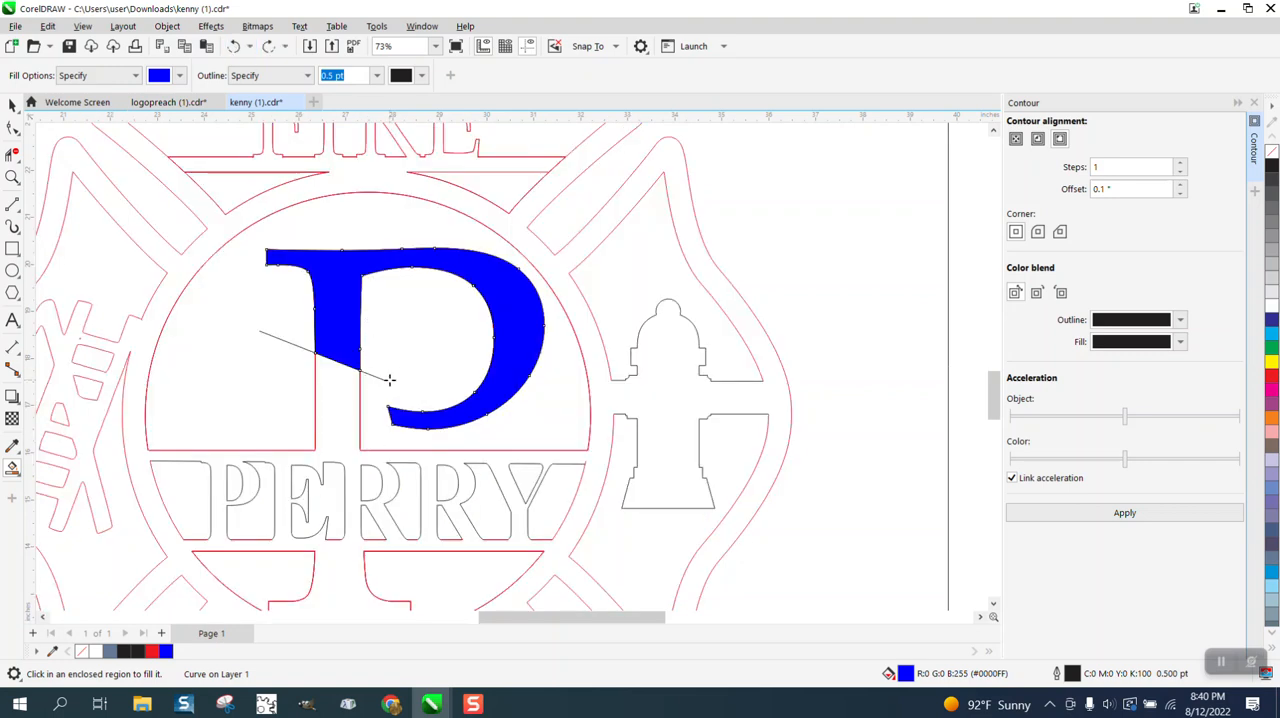
pyautogui.click(236, 47)
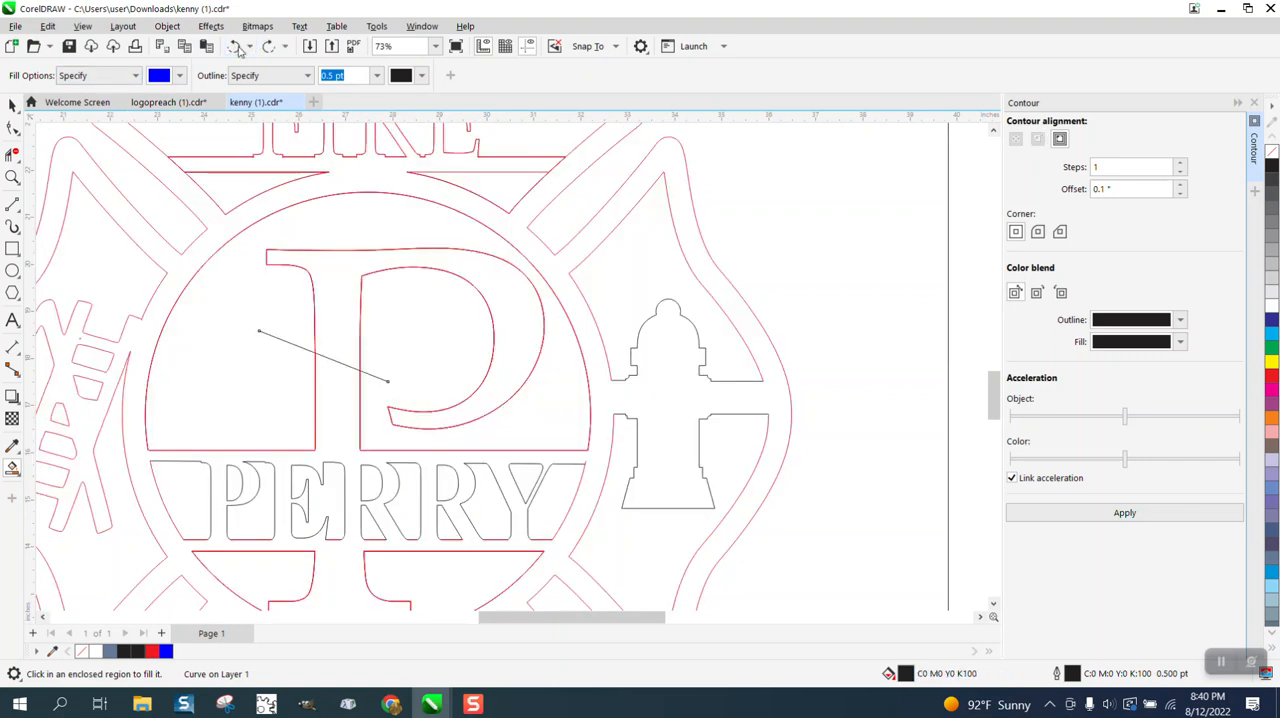
pyautogui.click(236, 47)
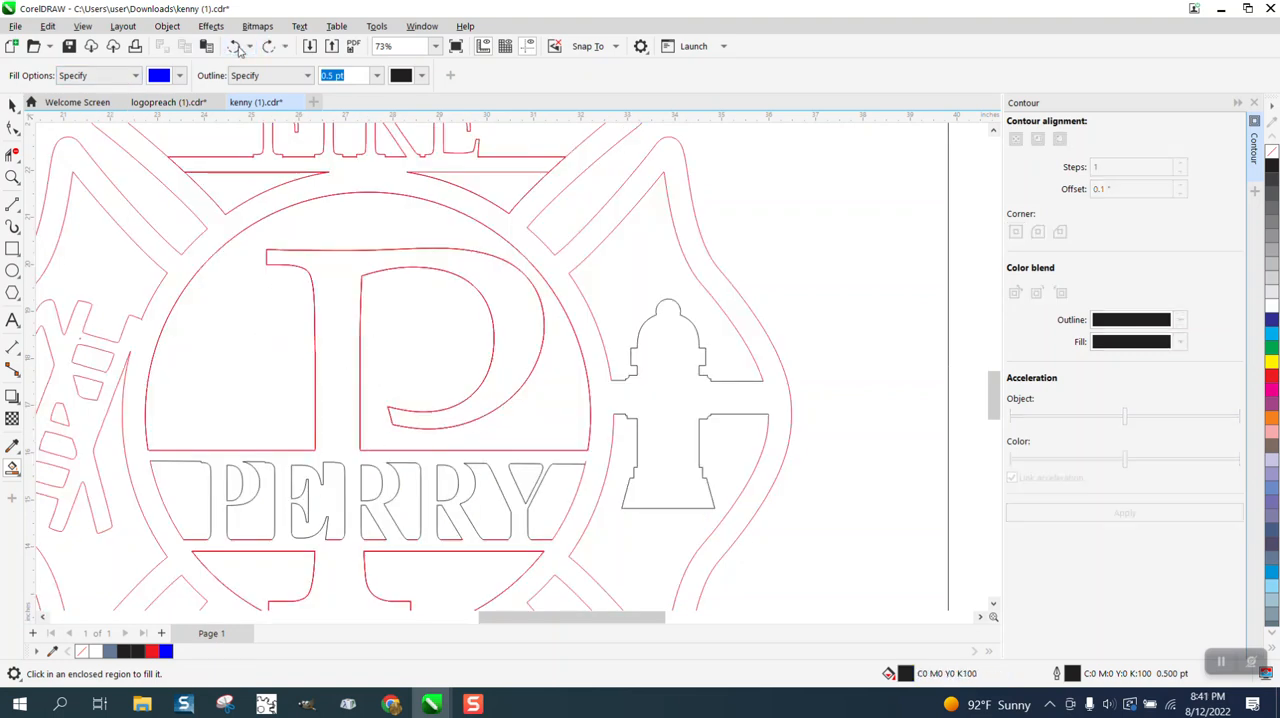
# Try removing the thick top segment right of the E with Virtual Segment Delete, and undo the removal.
pyautogui.click(12, 177)
pyautogui.moveTo(346, 456); pyautogui.dragTo(535, 498)
pyautogui.scroll(-1, 492, 411)
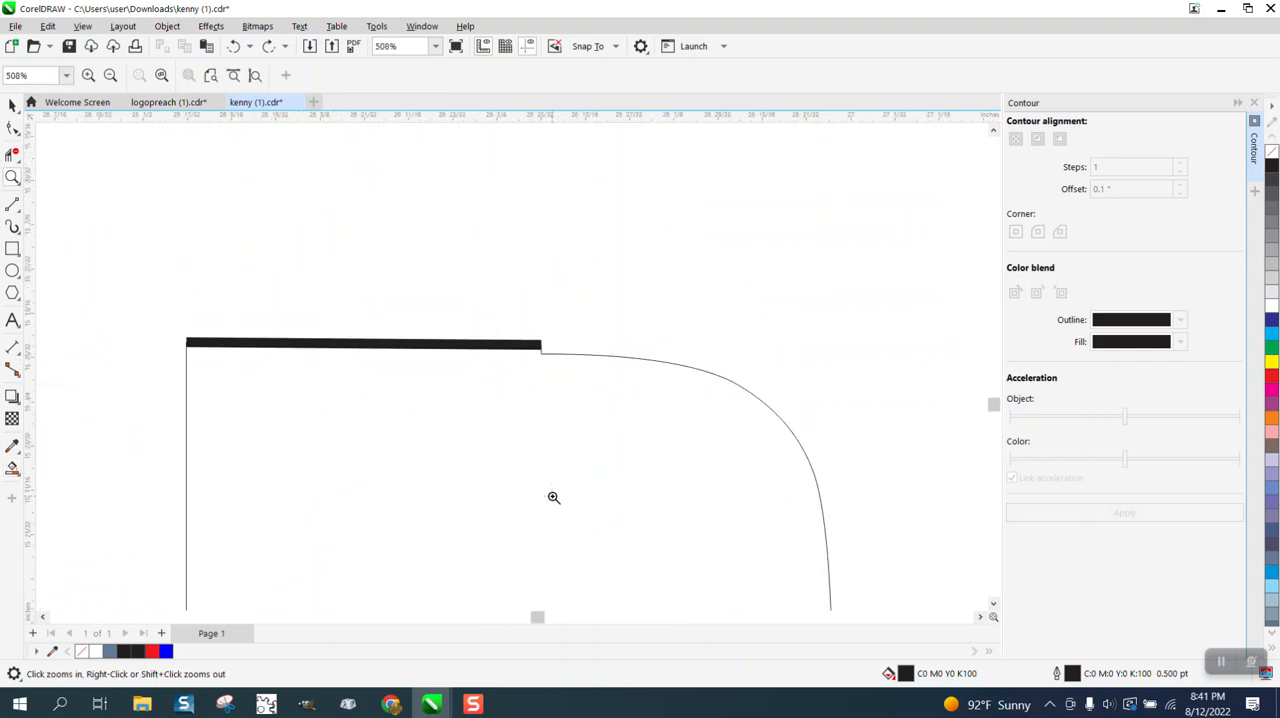
pyautogui.click(12, 156)
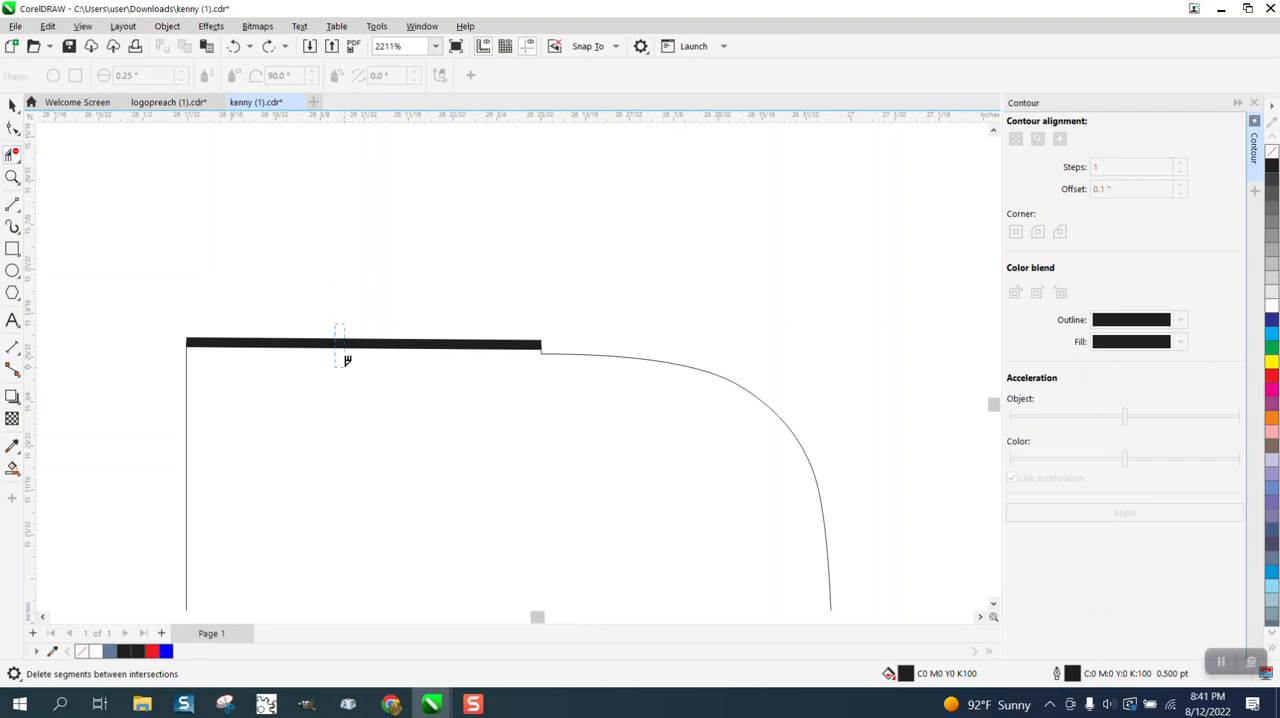
pyautogui.moveTo(346, 360); pyautogui.dragTo(346, 364)
pyautogui.scroll(-3, 403, 323)
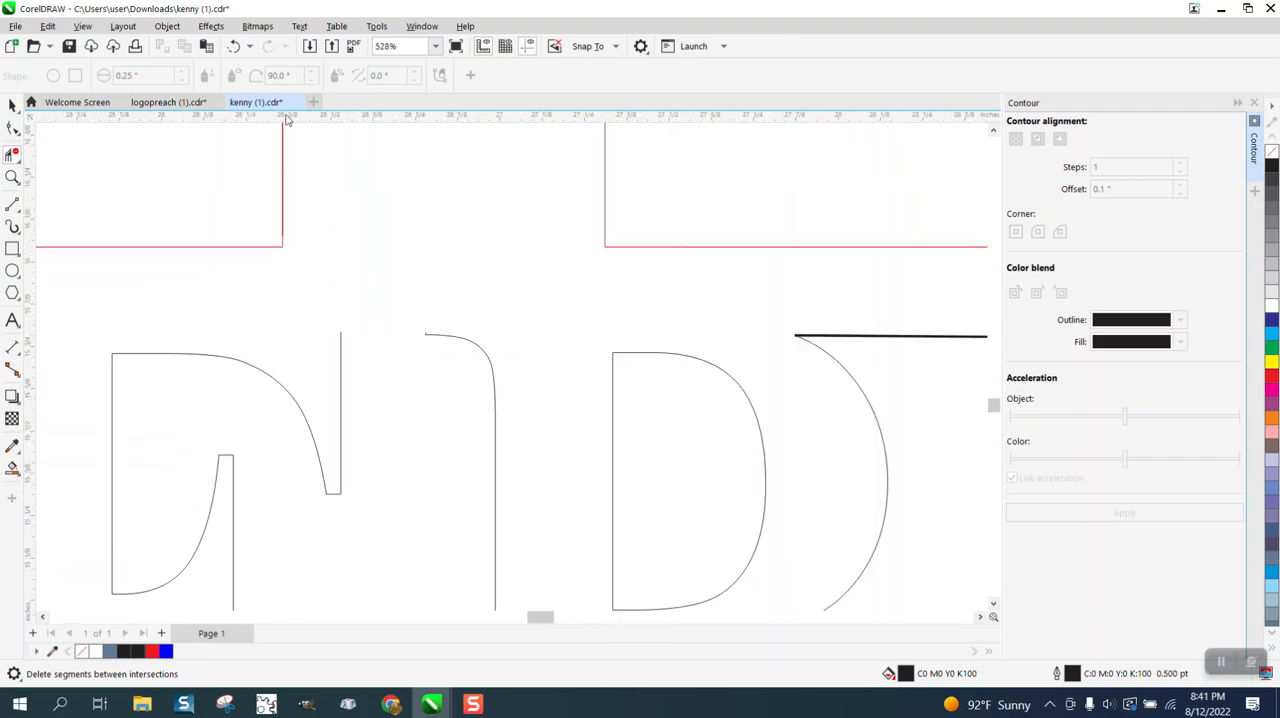
pyautogui.click(233, 46)
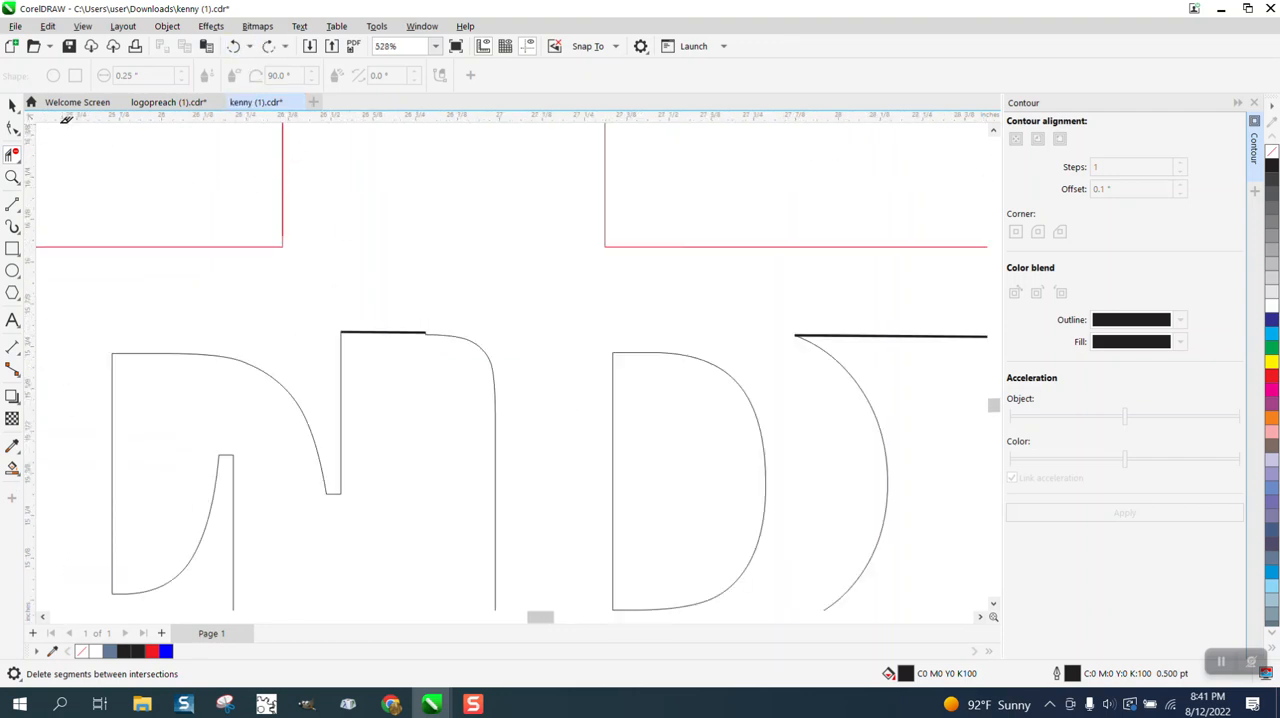
# Delete the uneven top line segments between the PERRY letters.
pyautogui.click(12, 105)
pyautogui.scroll(-2, 657, 311)
pyautogui.click(707, 321)
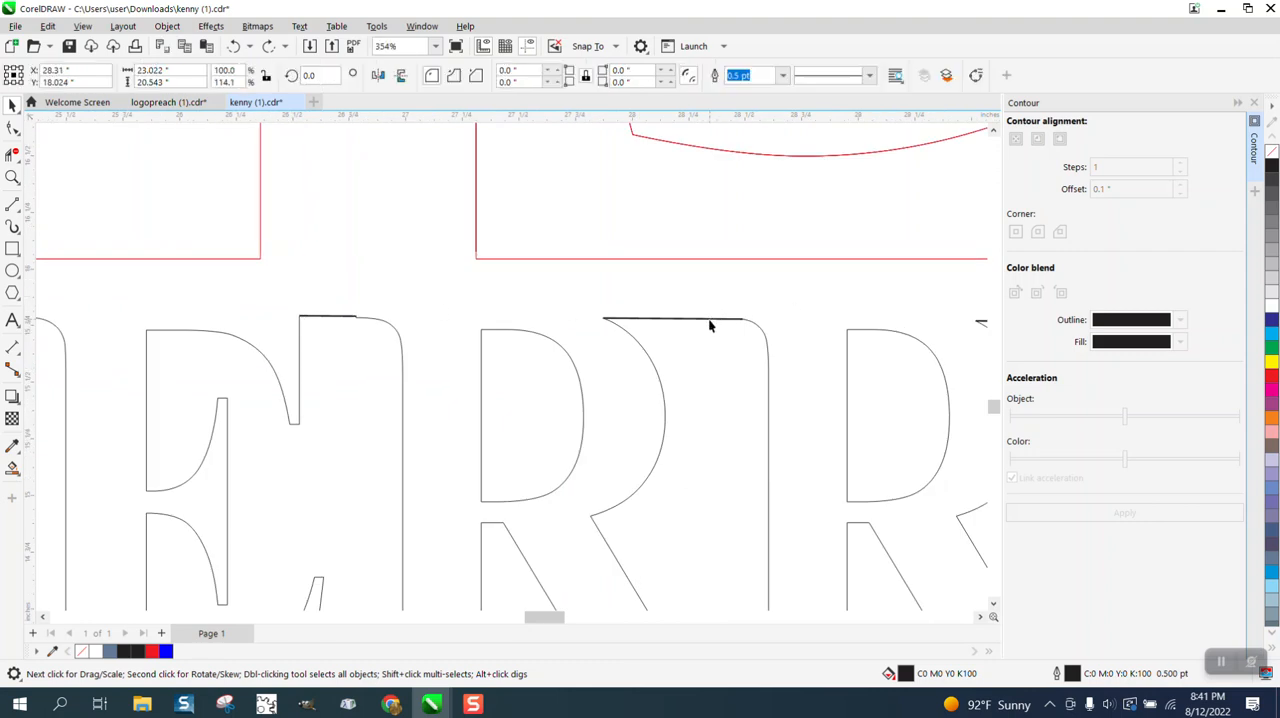
pyautogui.scroll(-2, 693, 290)
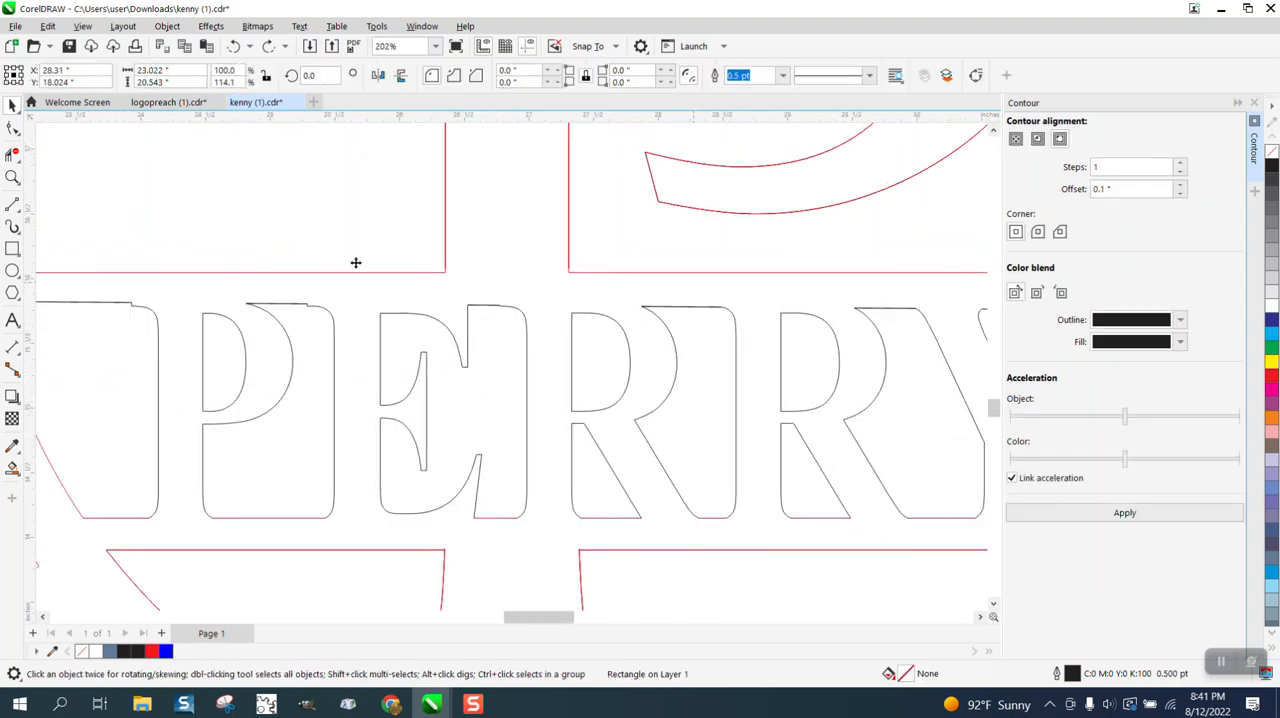
pyautogui.scroll(-3, 501, 287)
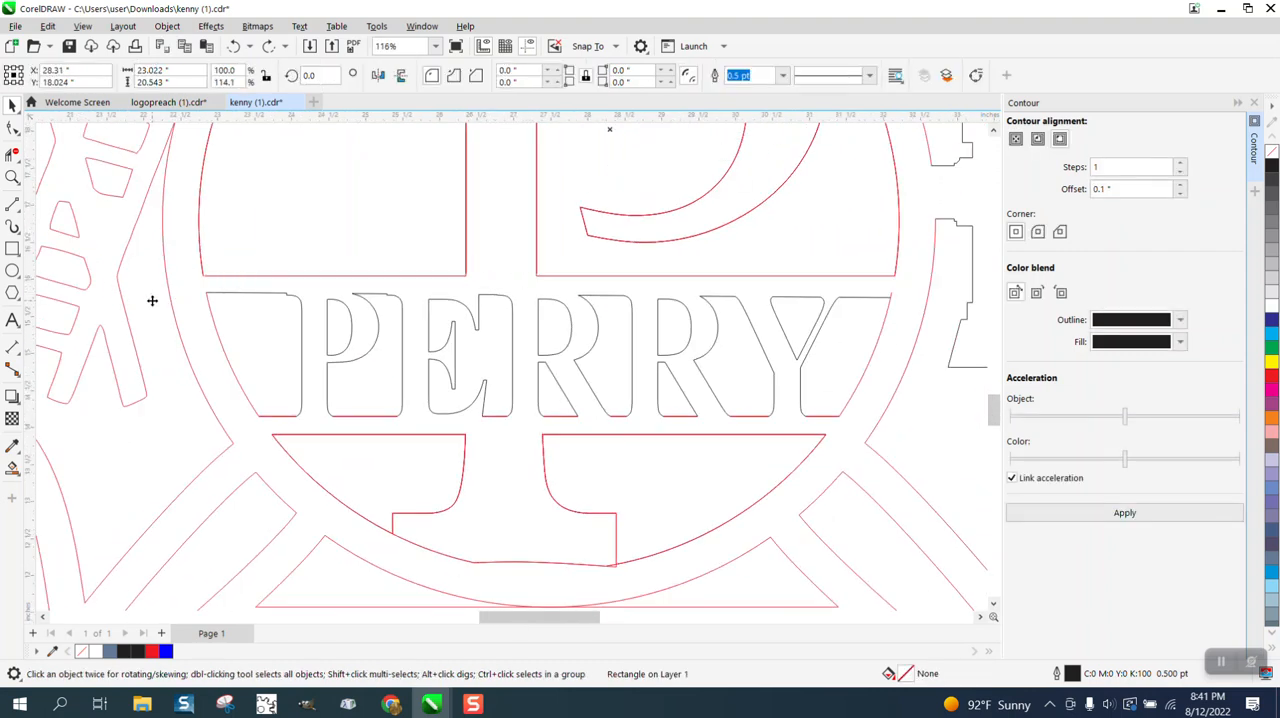
pyautogui.click(152, 301)
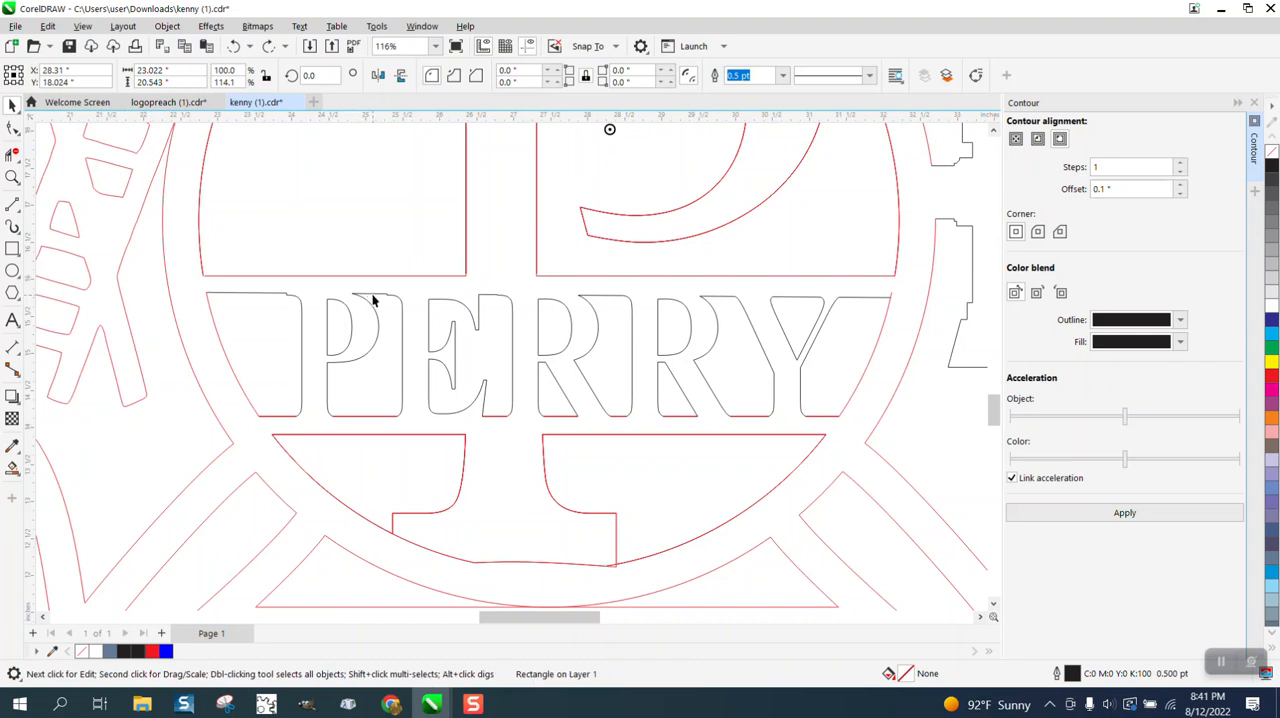
pyautogui.click(372, 294)
pyautogui.press('Delete')
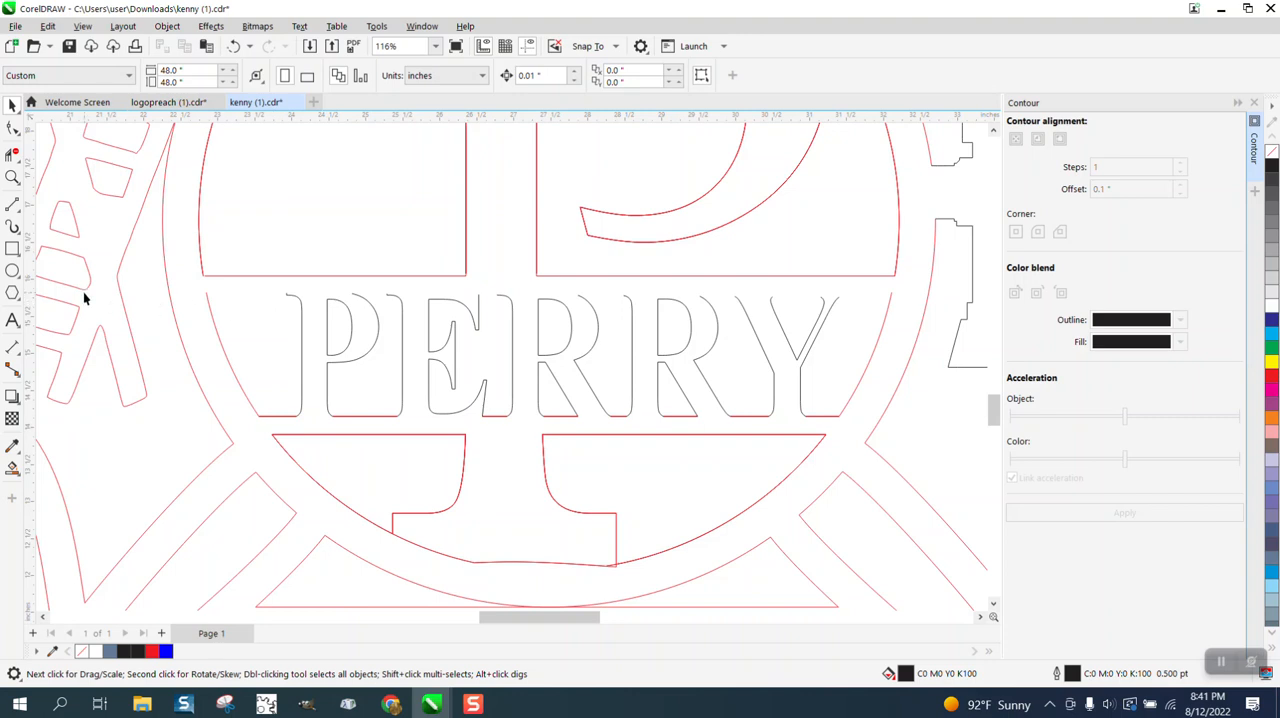
# Draw a straight 2-point line about 9.27 inches long above PERRY, joining the upper ends of the circle's side arcs.
pyautogui.click(20, 212)
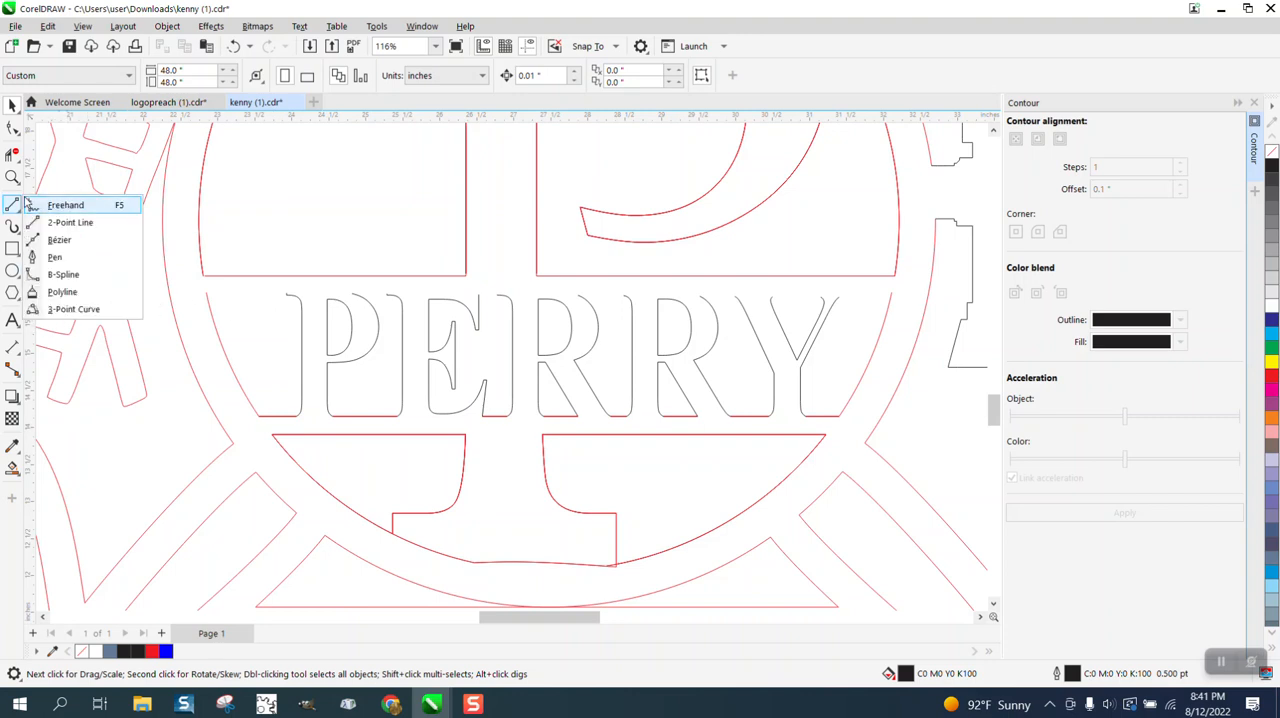
pyautogui.click(72, 222)
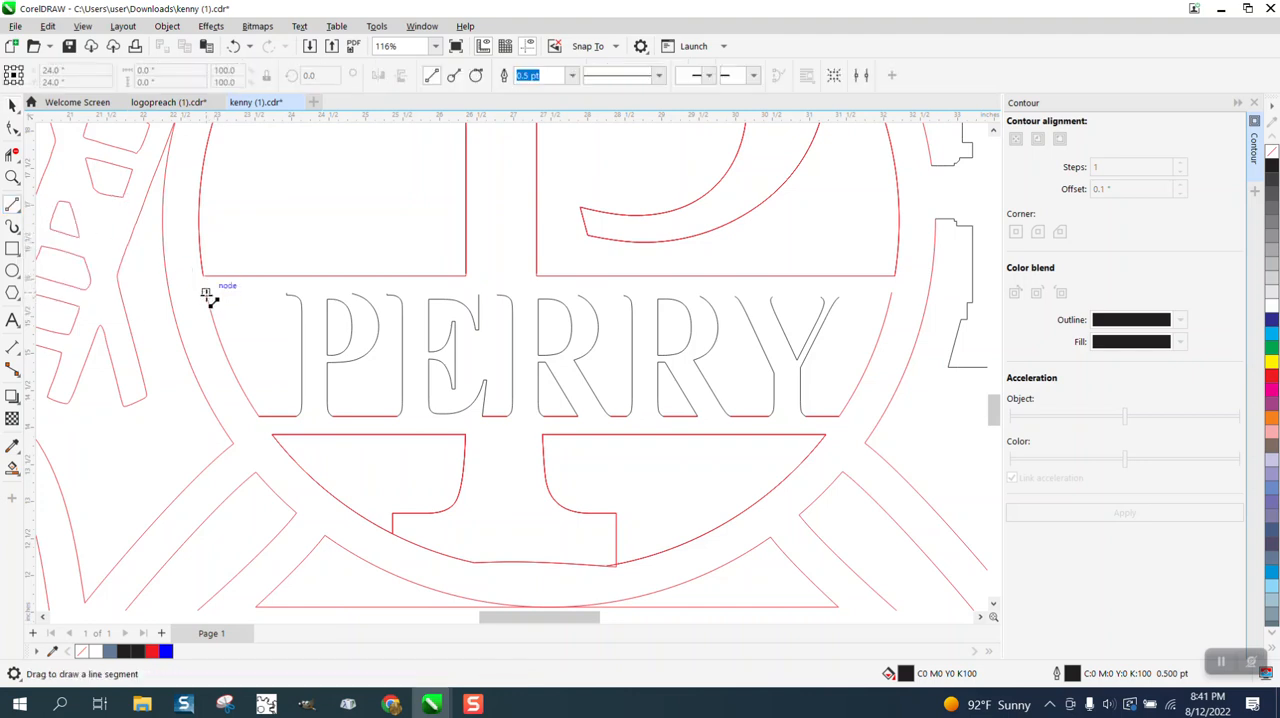
pyautogui.moveTo(206, 293); pyautogui.dragTo(892, 293)
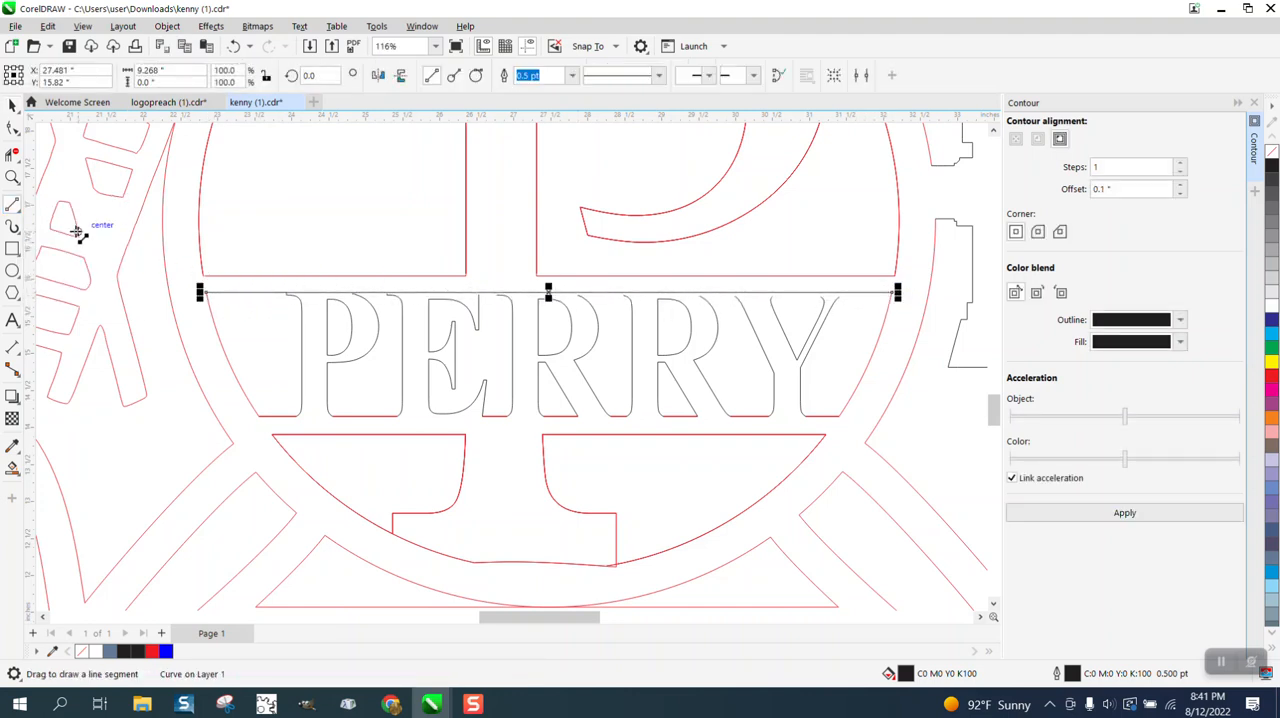
# Raise the Y's upper end nodes in PERRY so its strokes cross the straight line above the lettering.
pyautogui.click(12, 177)
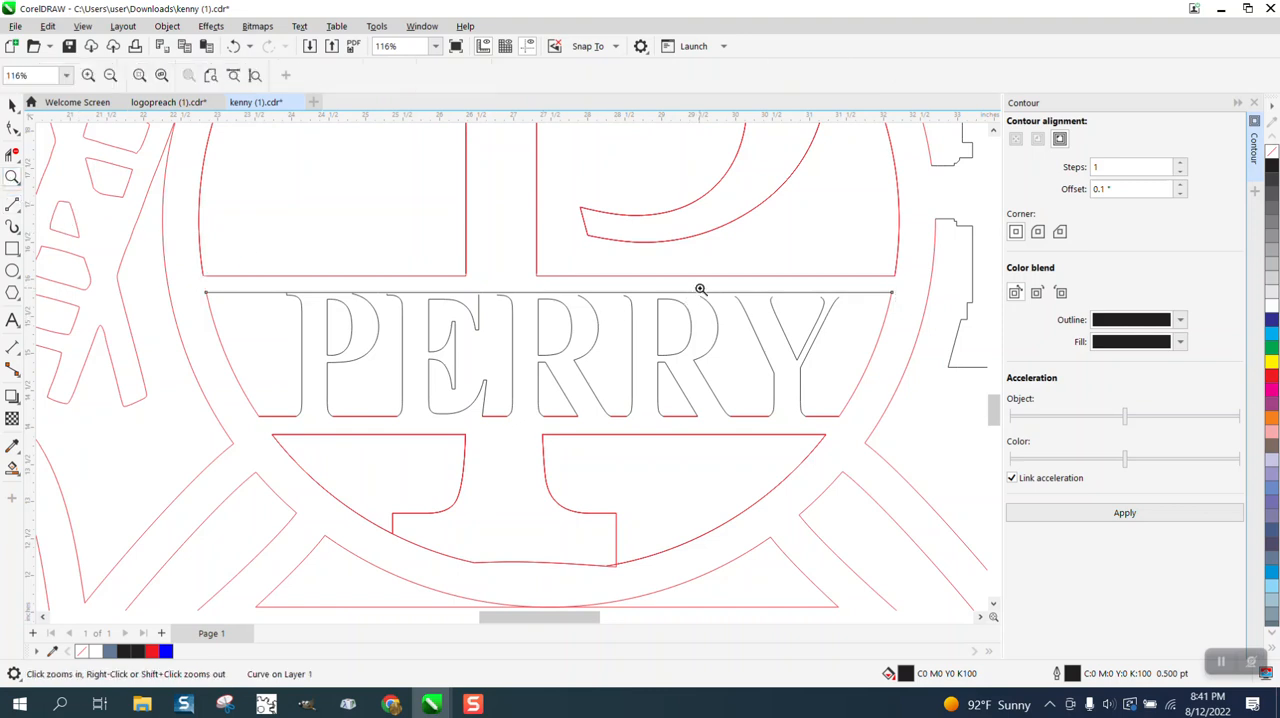
pyautogui.moveTo(953, 405); pyautogui.dragTo(953, 405)
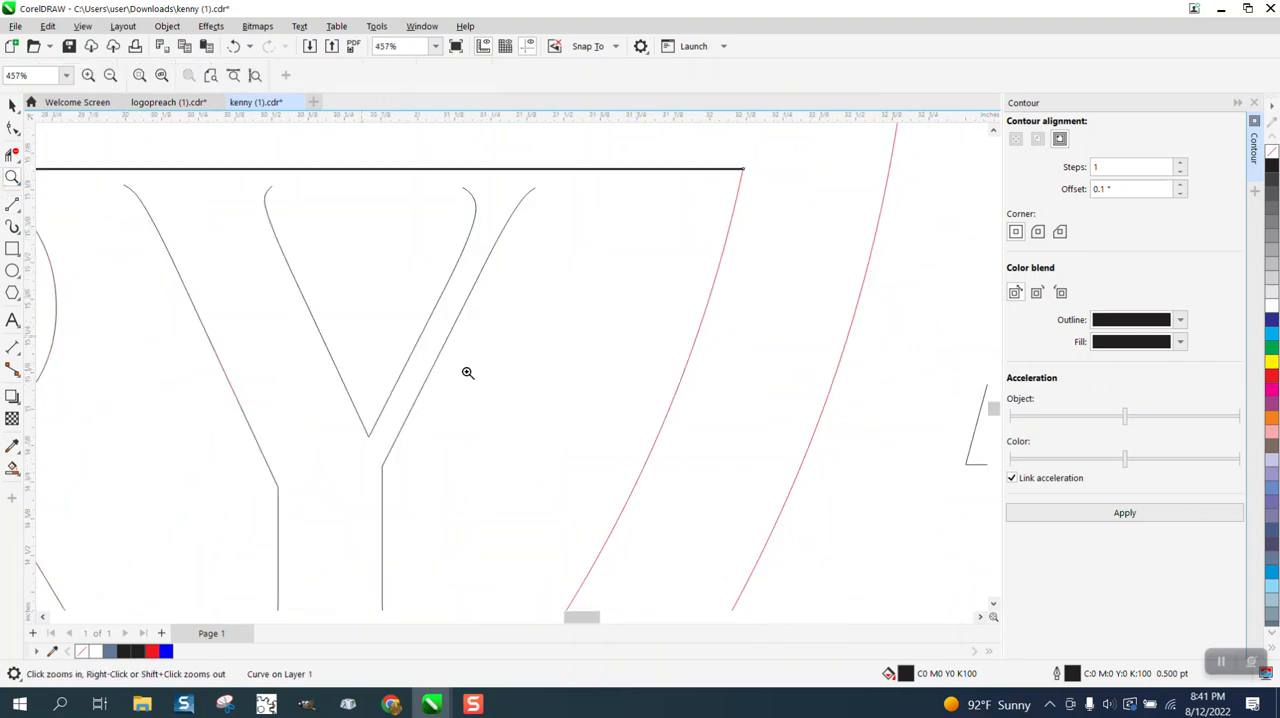
pyautogui.scroll(-2, 403, 356)
pyautogui.click(12, 127)
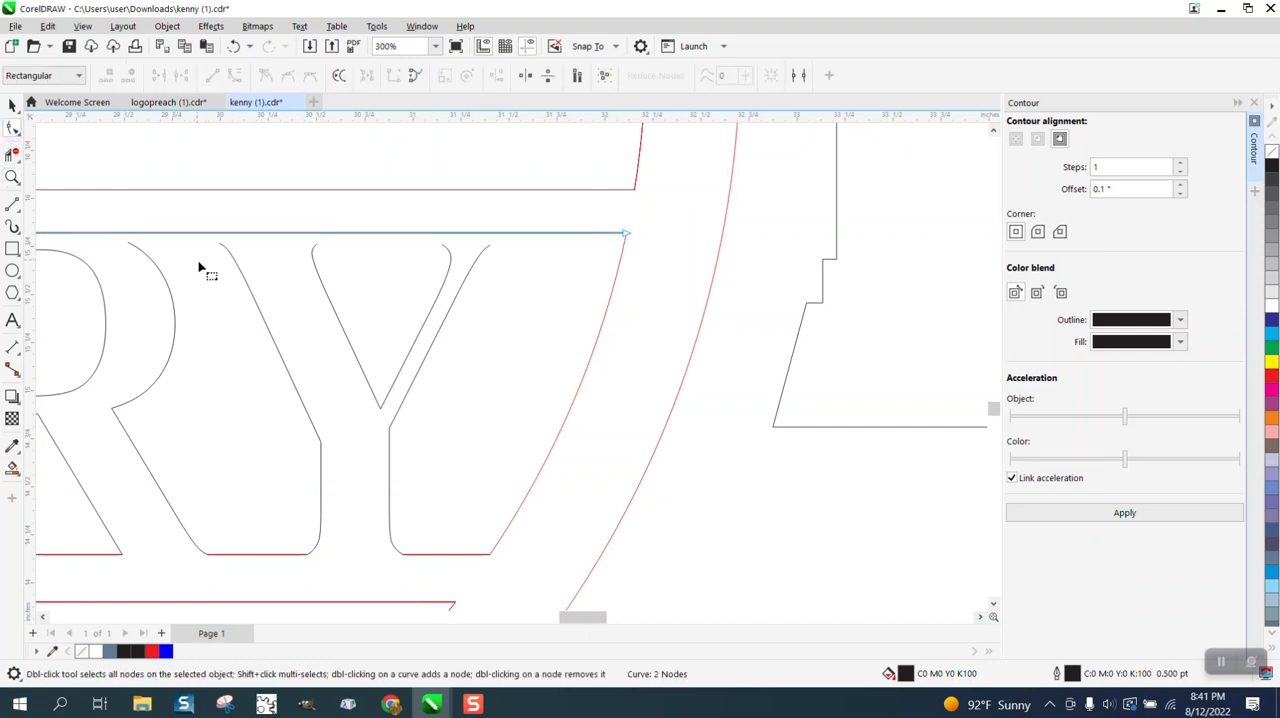
pyautogui.click(233, 265)
pyautogui.moveTo(195, 217); pyautogui.dragTo(488, 274)
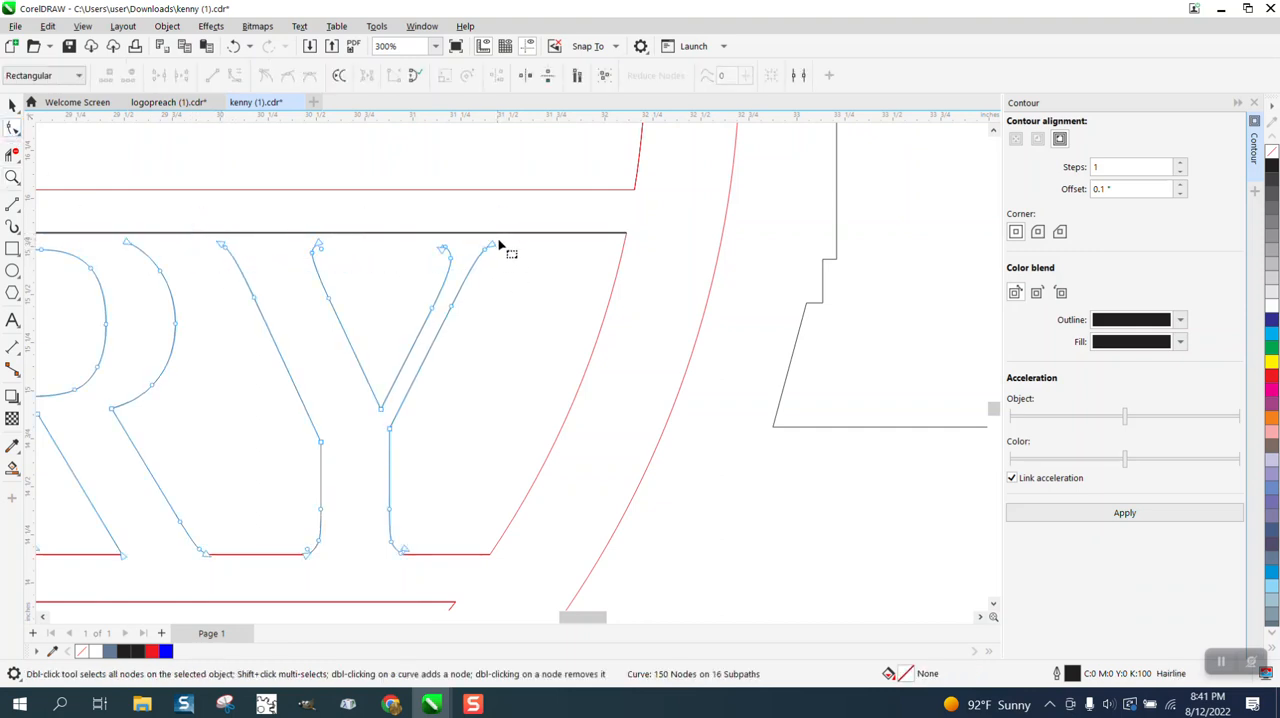
pyautogui.moveTo(522, 213); pyautogui.dragTo(215, 273)
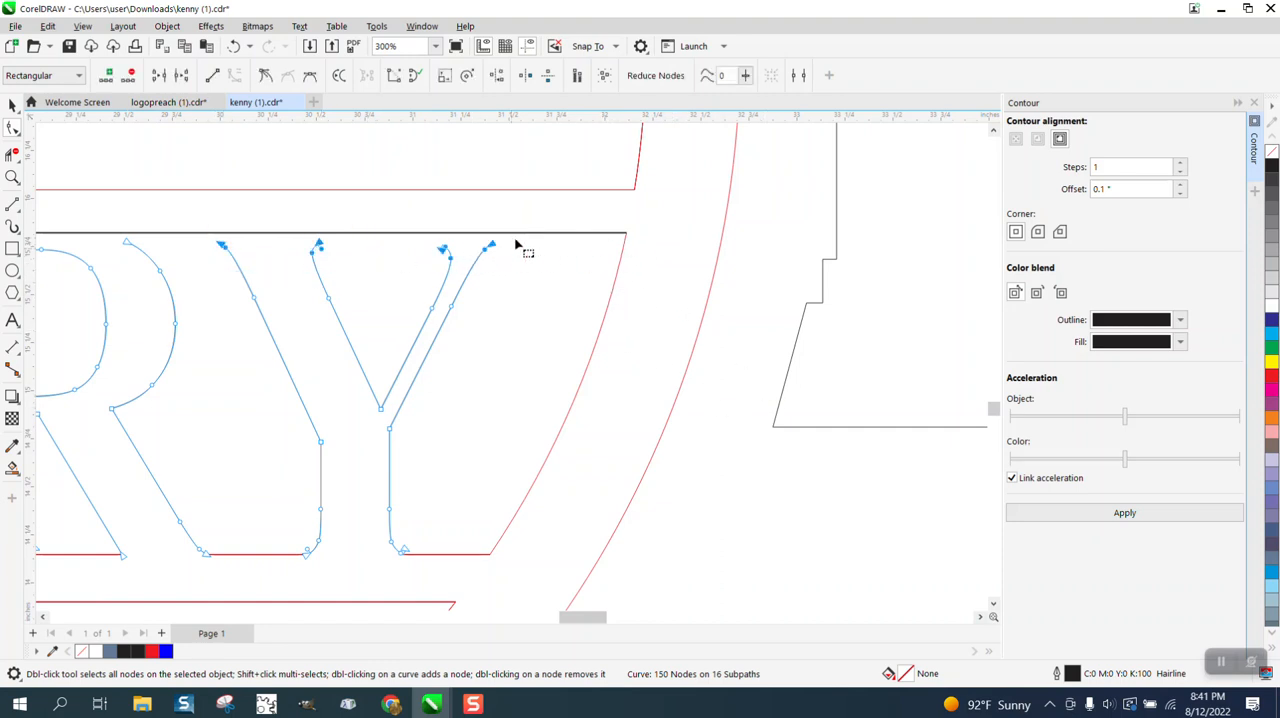
pyautogui.moveTo(519, 221); pyautogui.dragTo(203, 290)
pyautogui.moveTo(322, 246); pyautogui.dragTo(320, 218)
pyautogui.scroll(-1, 494, 343)
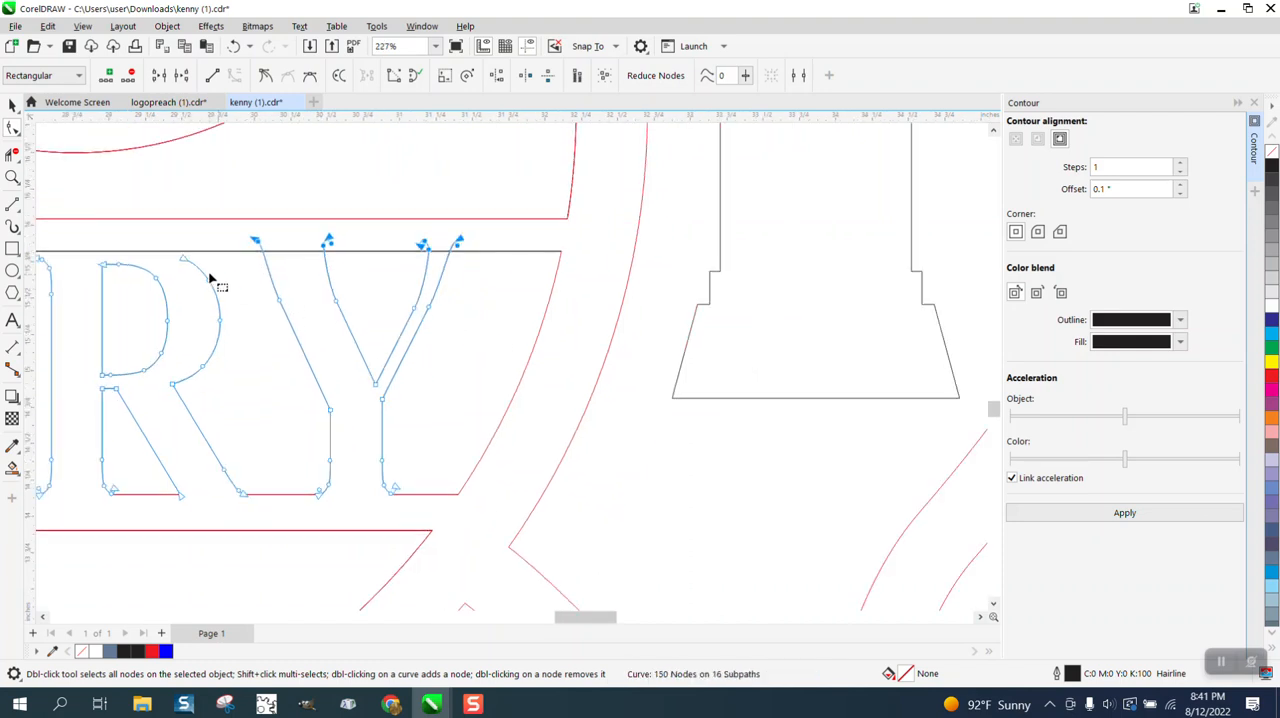
# Raise the open upper end node of the last R's bowl above the straight line.
pyautogui.moveTo(183, 260); pyautogui.dragTo(172, 242)
pyautogui.scroll(-1, 259, 299)
pyautogui.scroll(-3, 298, 315)
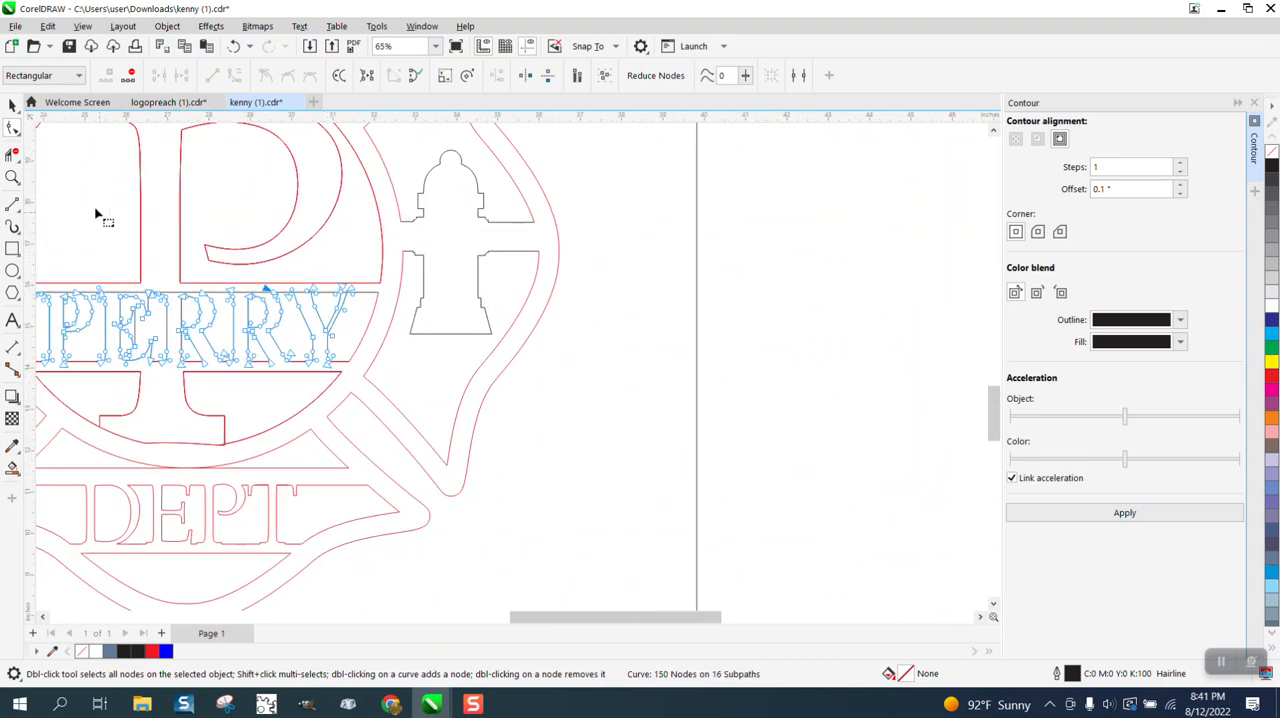
# Undo the PERRY line, node and trimming edits back to the complete letter outlines placed beside the emblem.
pyautogui.click(233, 48)
pyautogui.click(233, 48)
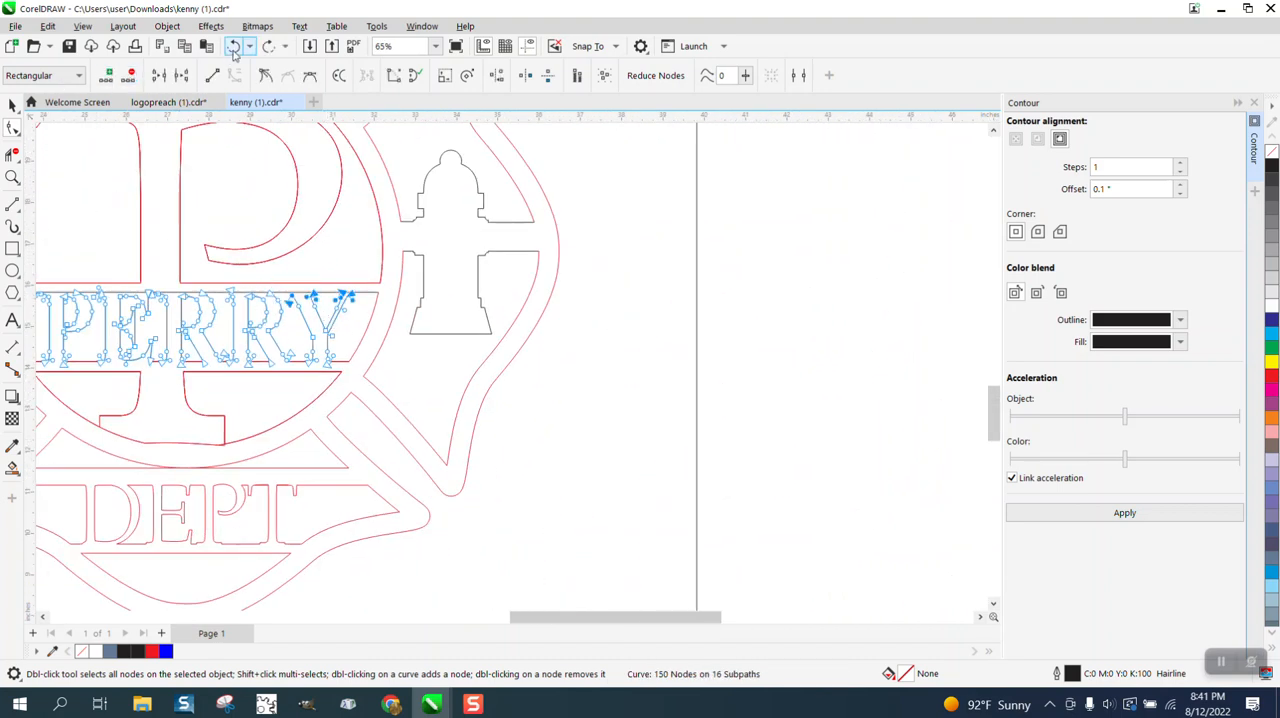
pyautogui.click(233, 48)
pyautogui.click(234, 50)
pyautogui.click(234, 50)
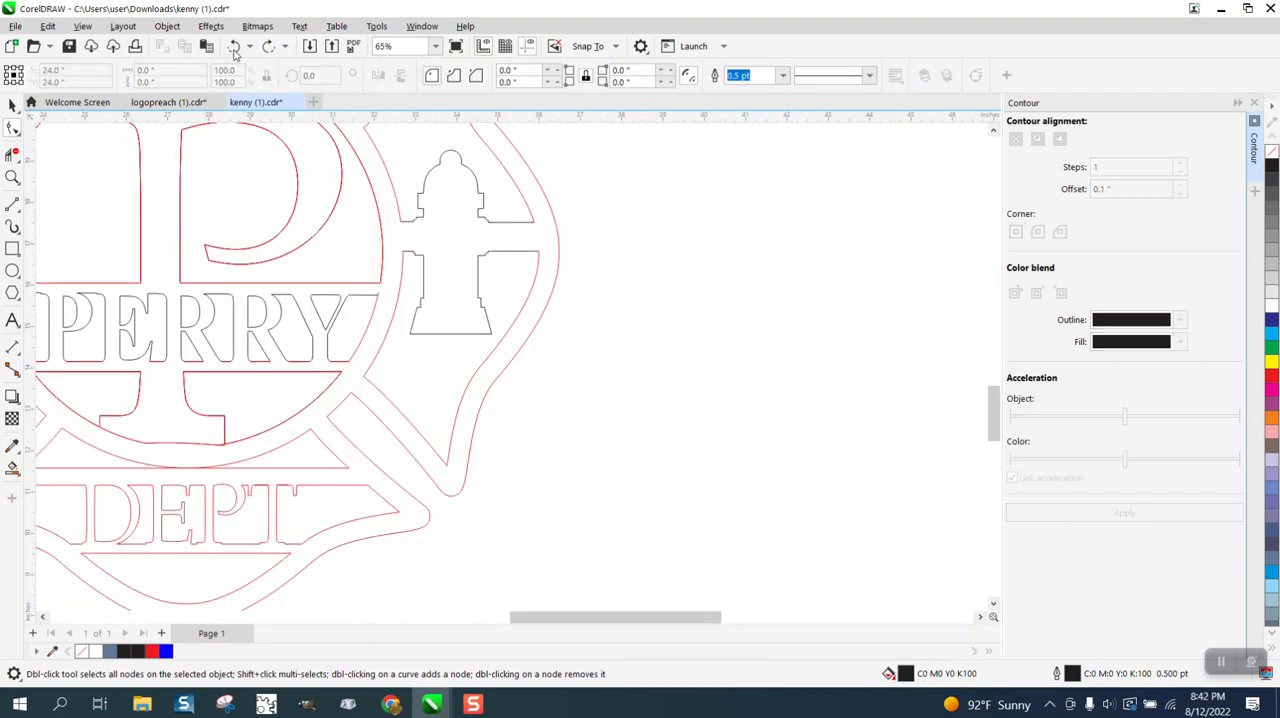
pyautogui.click(234, 50)
pyautogui.click(234, 50)
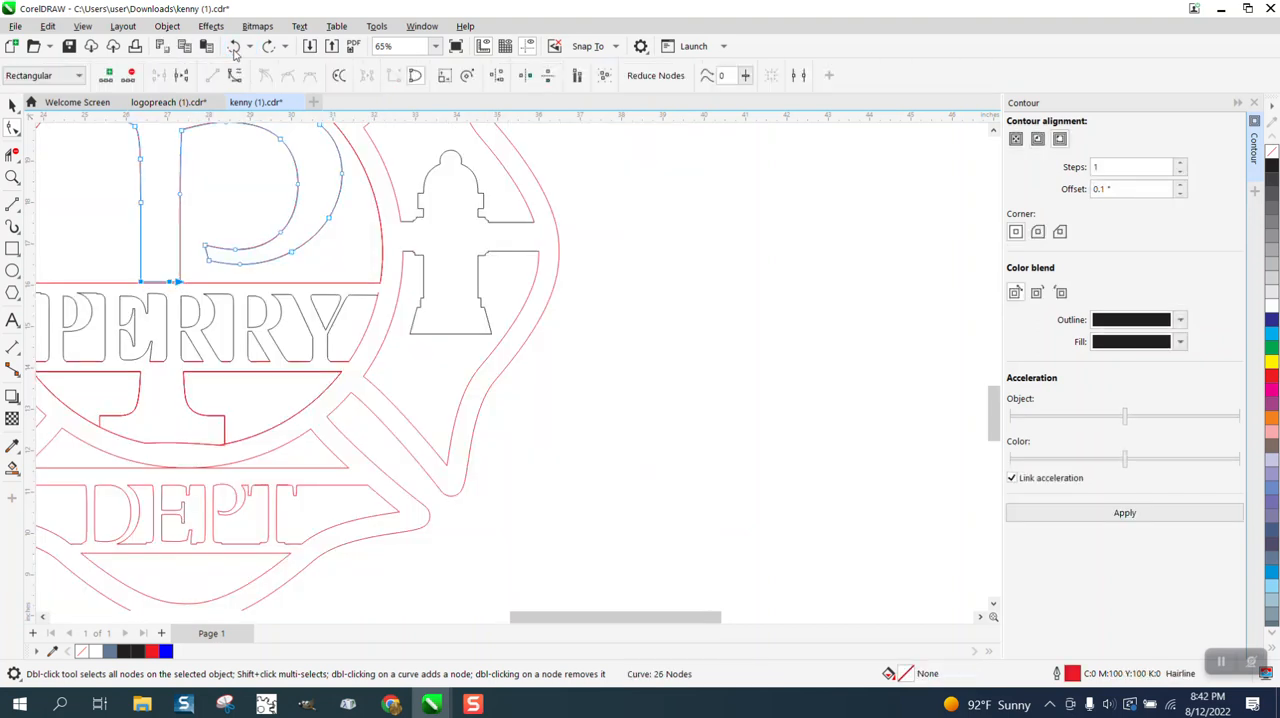
pyautogui.click(234, 50)
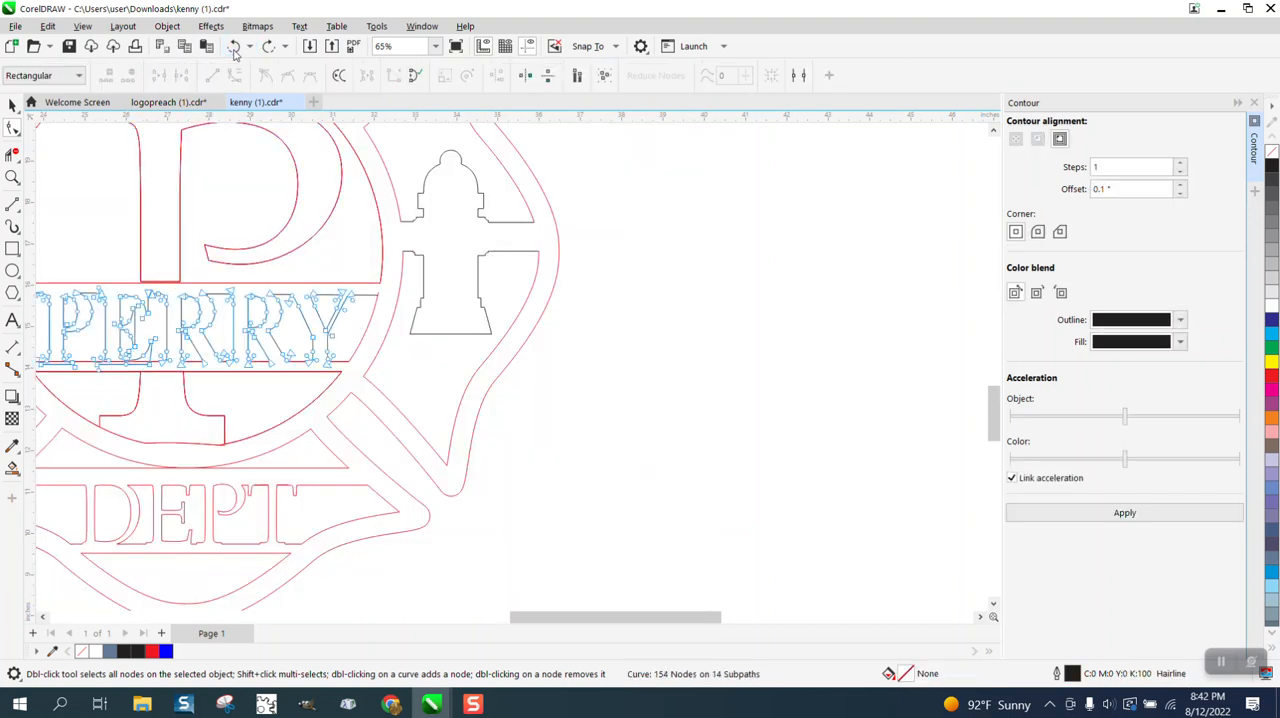
pyautogui.click(234, 50)
pyautogui.click(234, 50)
pyautogui.click(234, 50)
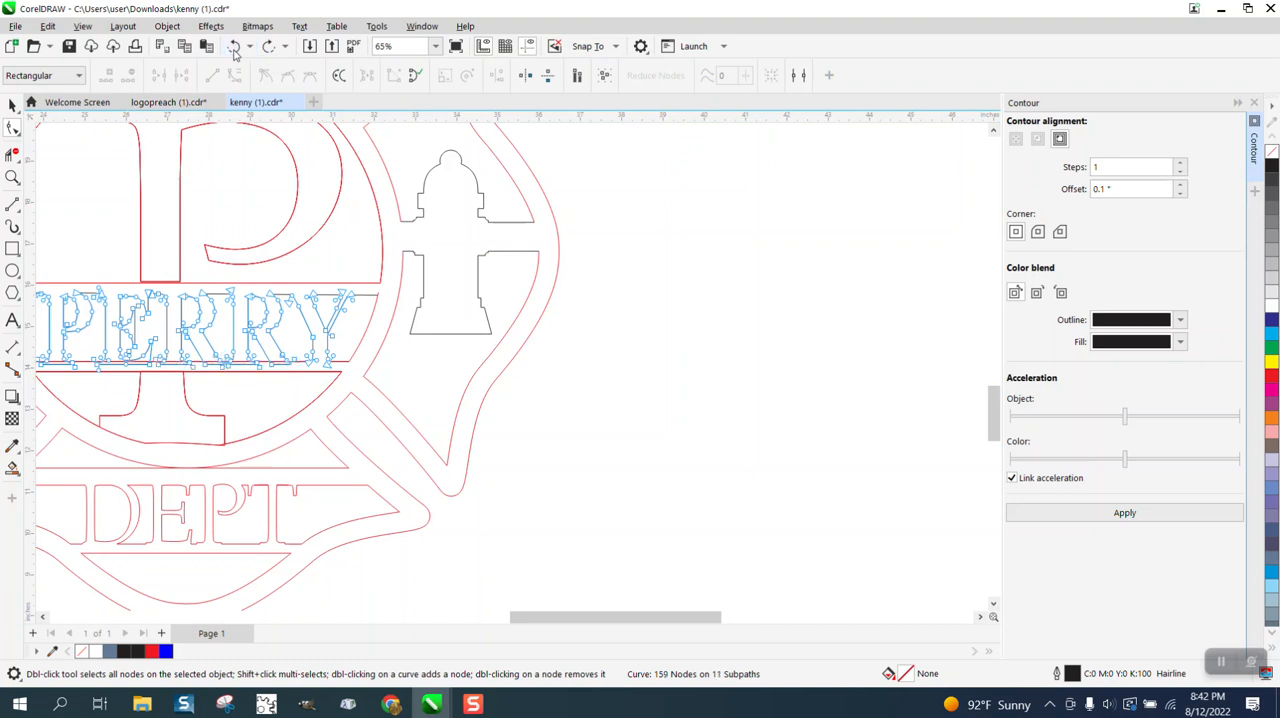
pyautogui.click(234, 50)
pyautogui.click(234, 50)
pyautogui.click(234, 50)
pyautogui.click(234, 50)
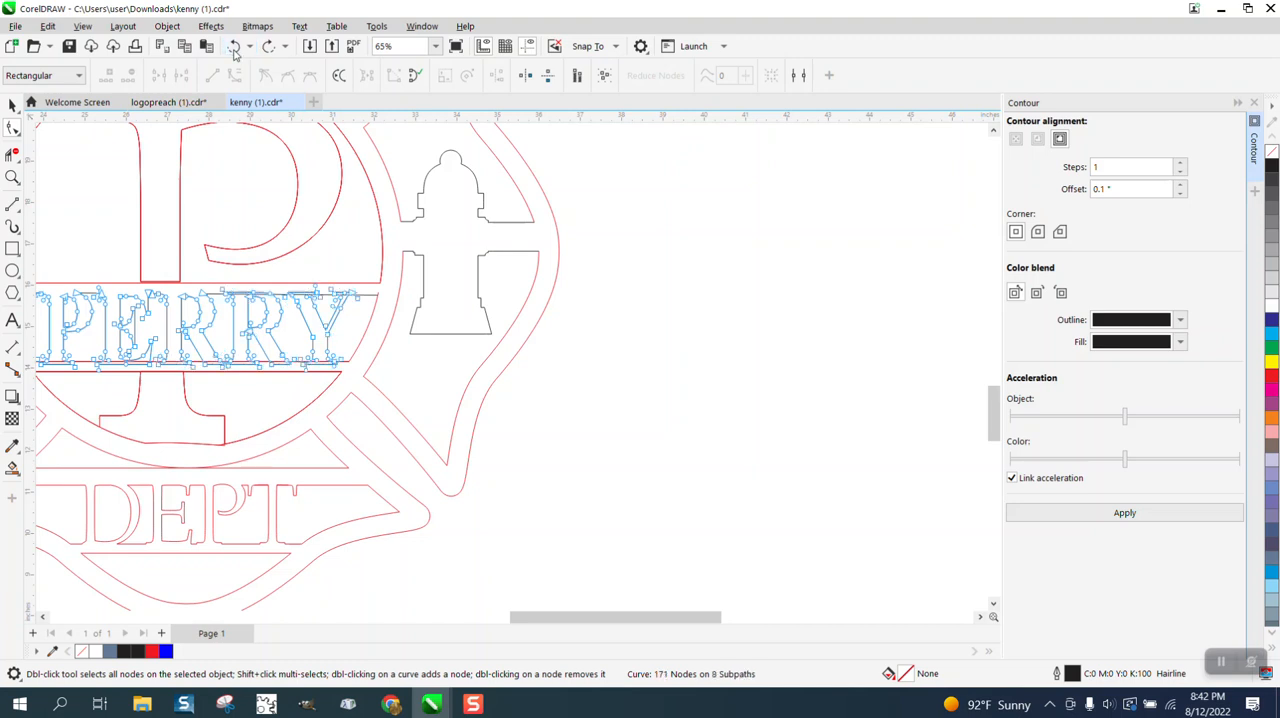
pyautogui.click(234, 50)
pyautogui.click(234, 50)
pyautogui.click(234, 50)
pyautogui.click(234, 50)
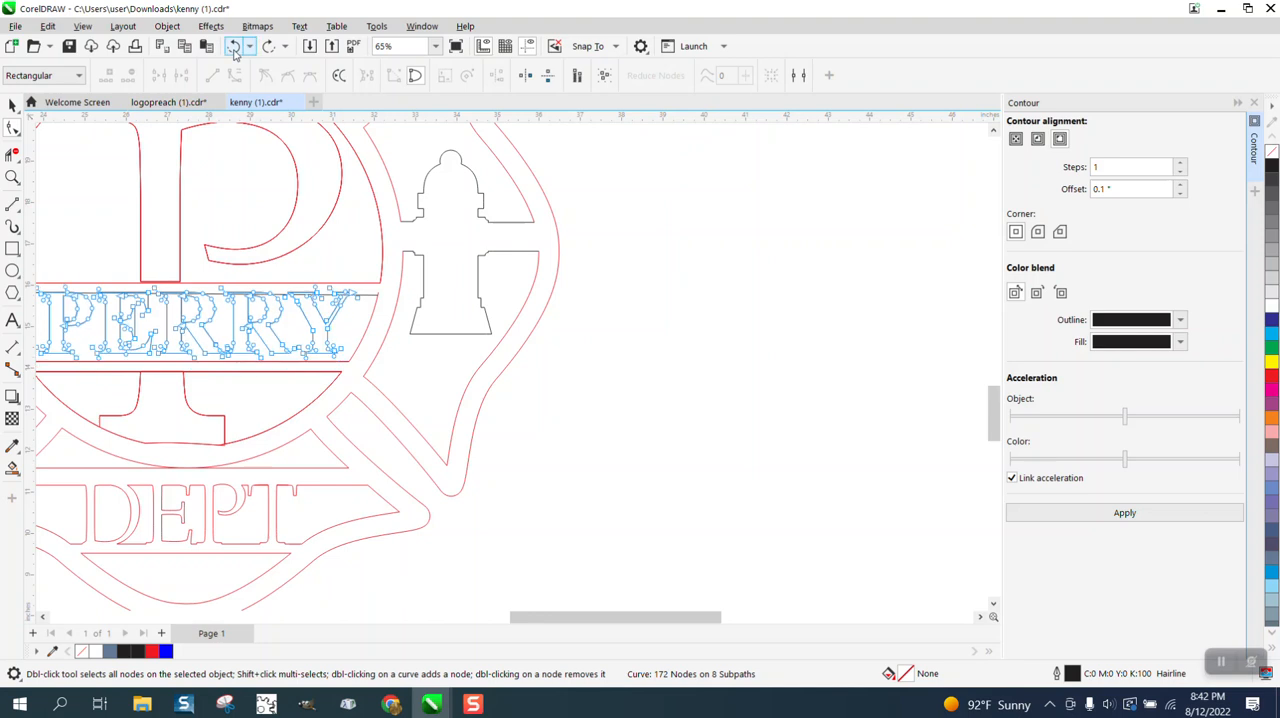
pyautogui.click(234, 50)
# Undo the earlier PERRY resizing and curve conversion until the lettering is editable Times New Roman text.
pyautogui.scroll(-2, 545, 365)
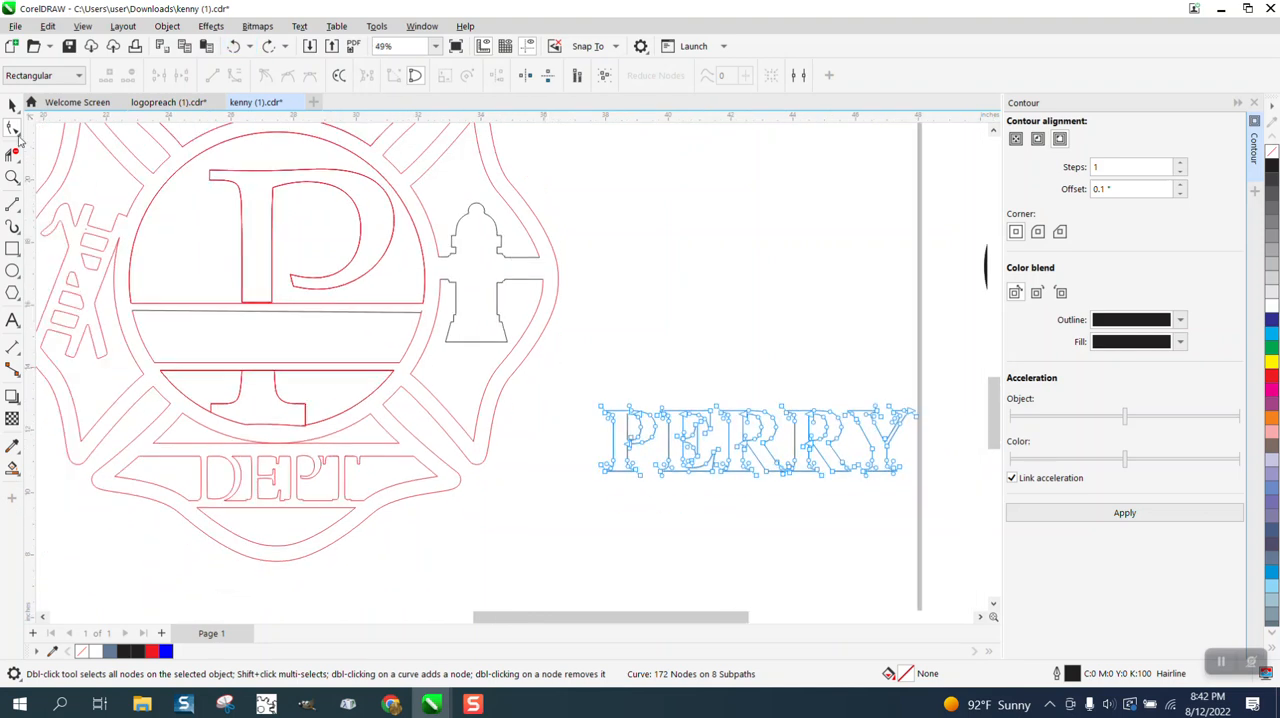
pyautogui.click(12, 107)
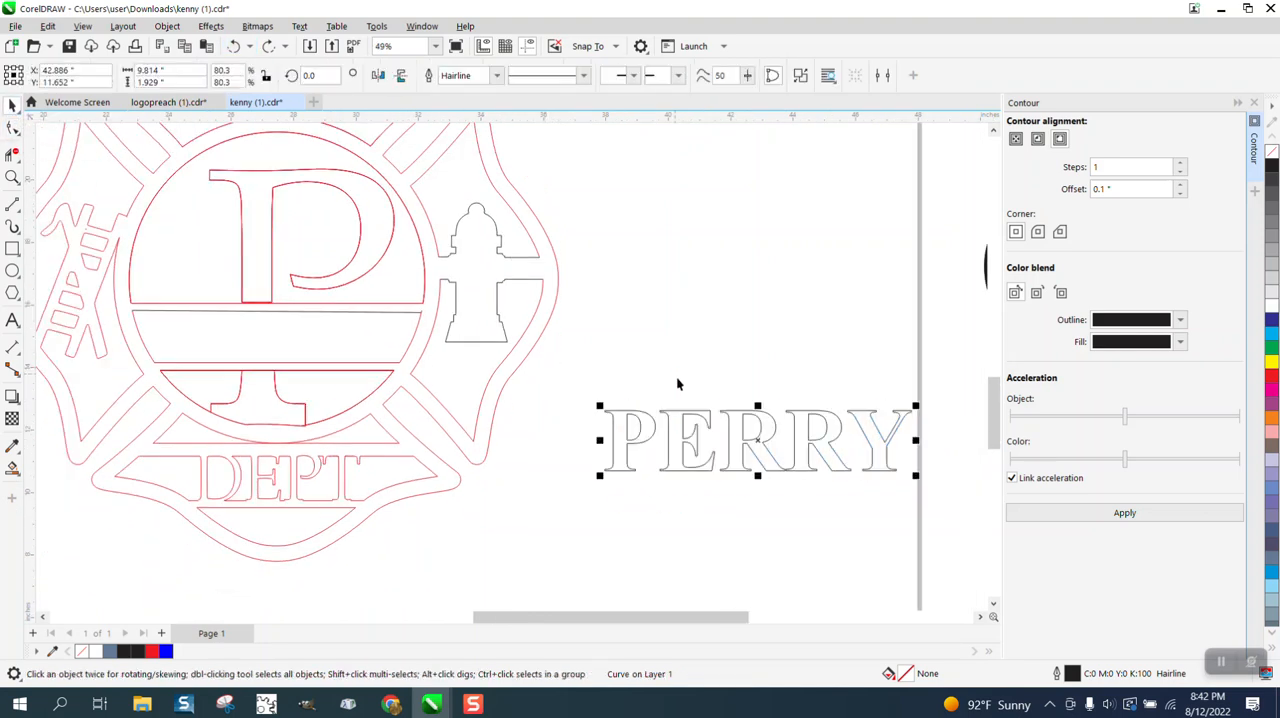
pyautogui.click(705, 447)
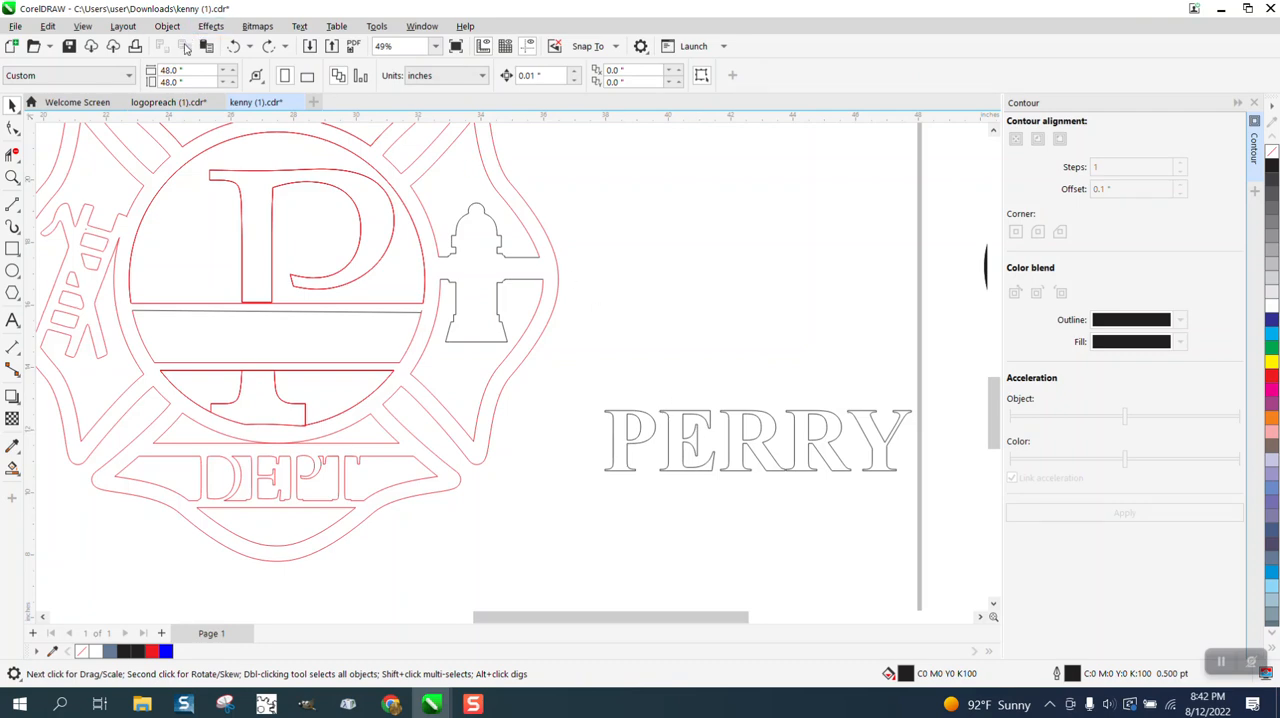
pyautogui.click(233, 47)
pyautogui.click(233, 47)
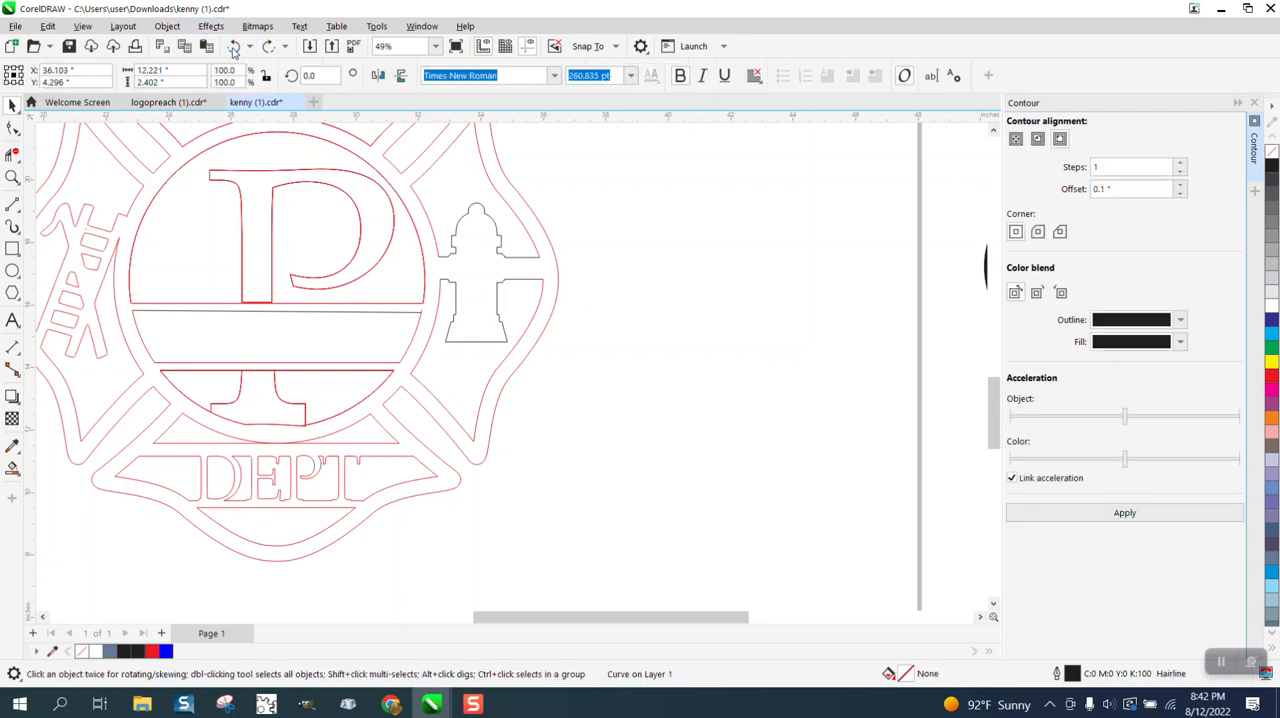
# Change the PERRY text's font to Arial Black.
pyautogui.scroll(-2, 388, 270)
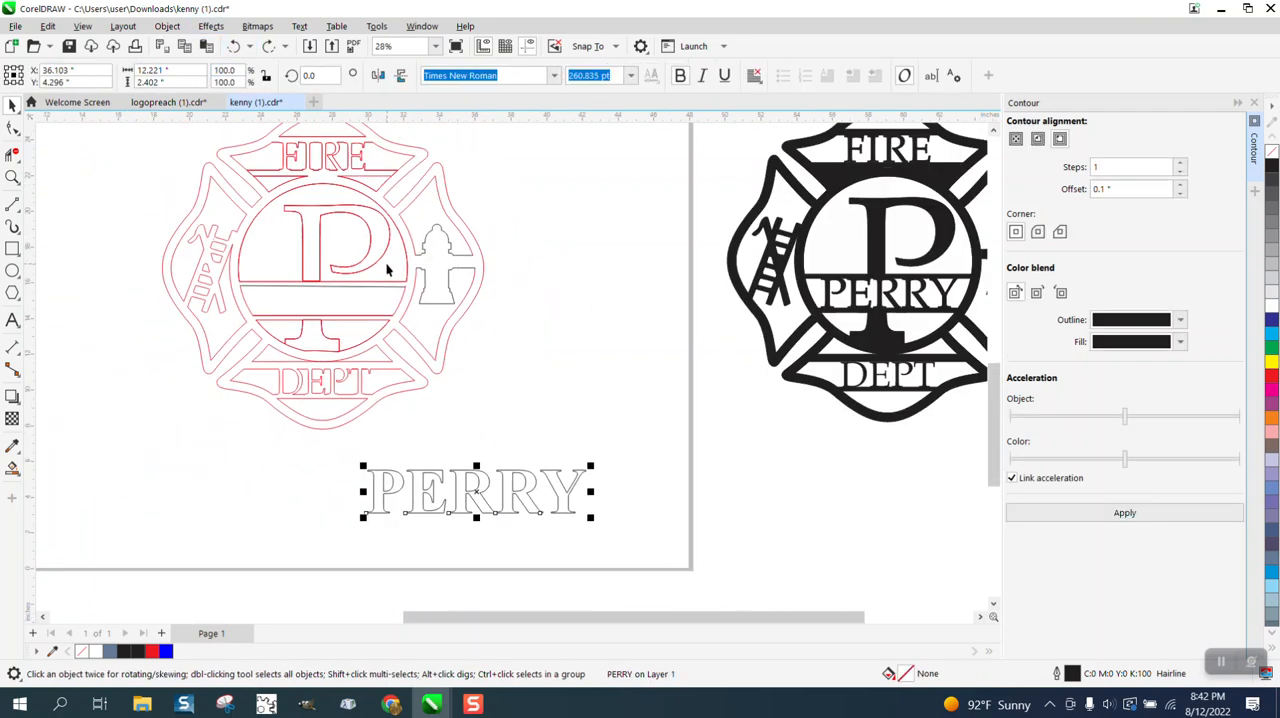
pyautogui.click(554, 75)
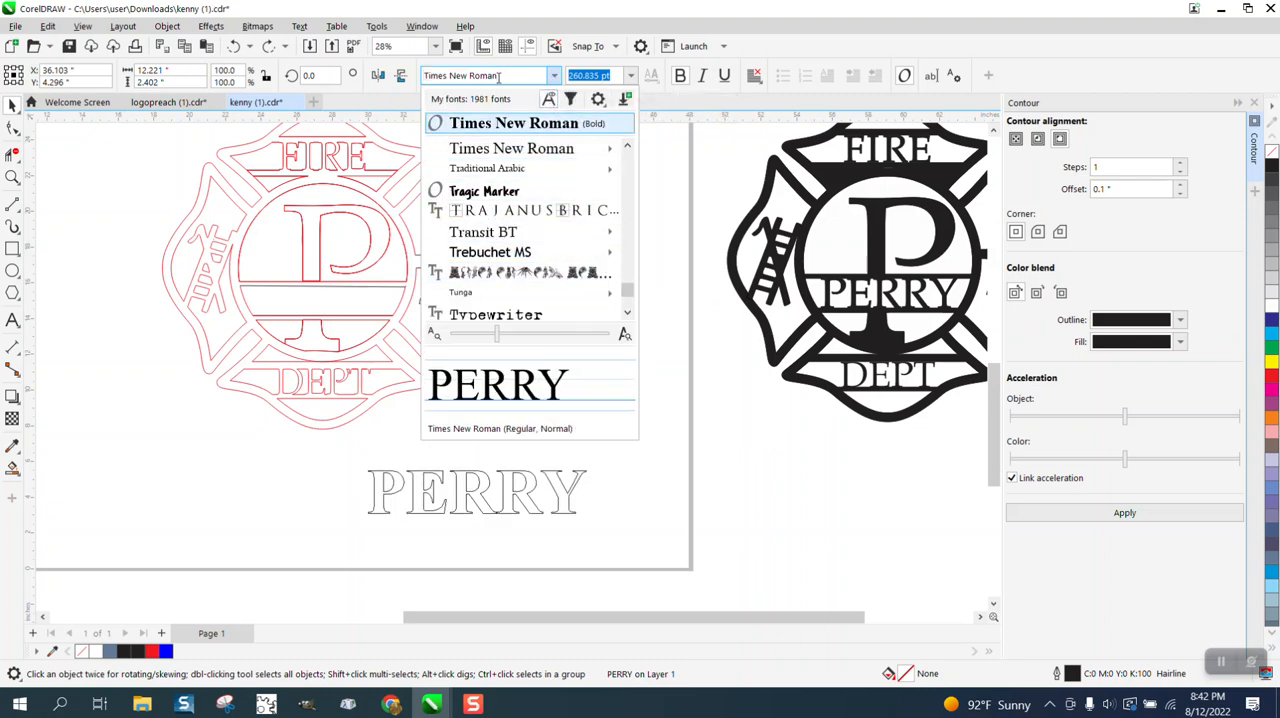
pyautogui.write('ar')
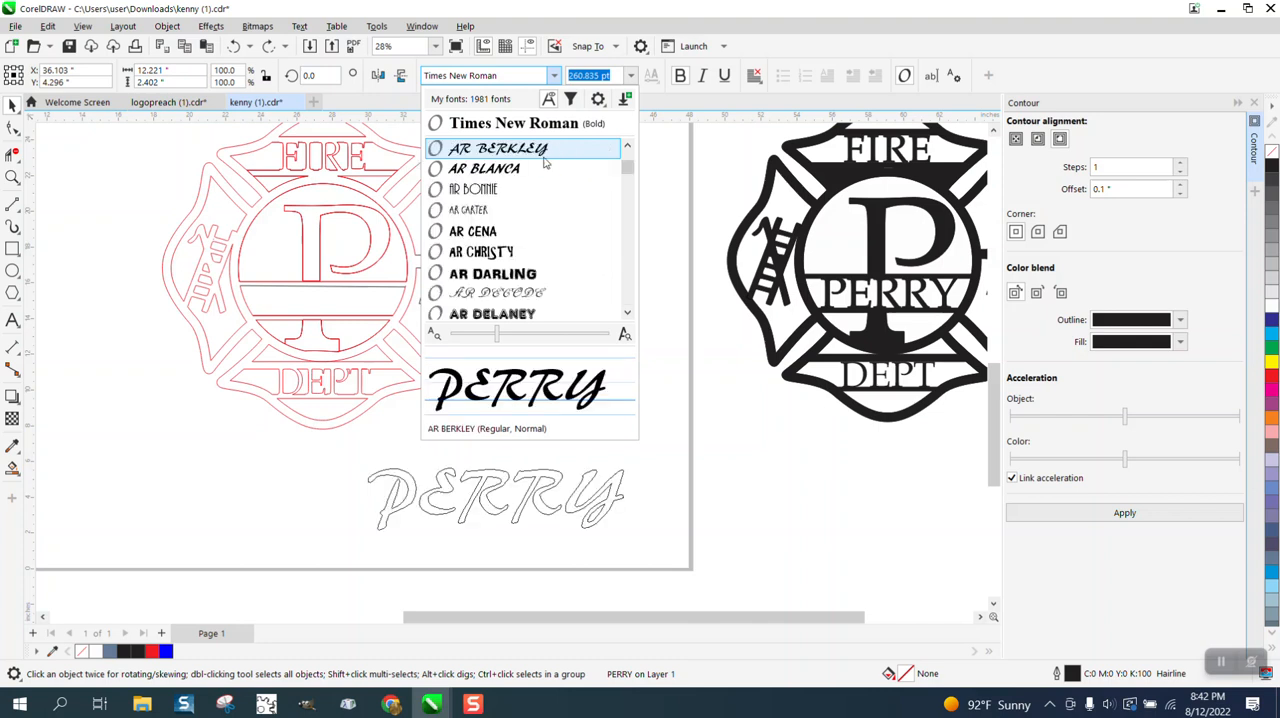
pyautogui.write('er')
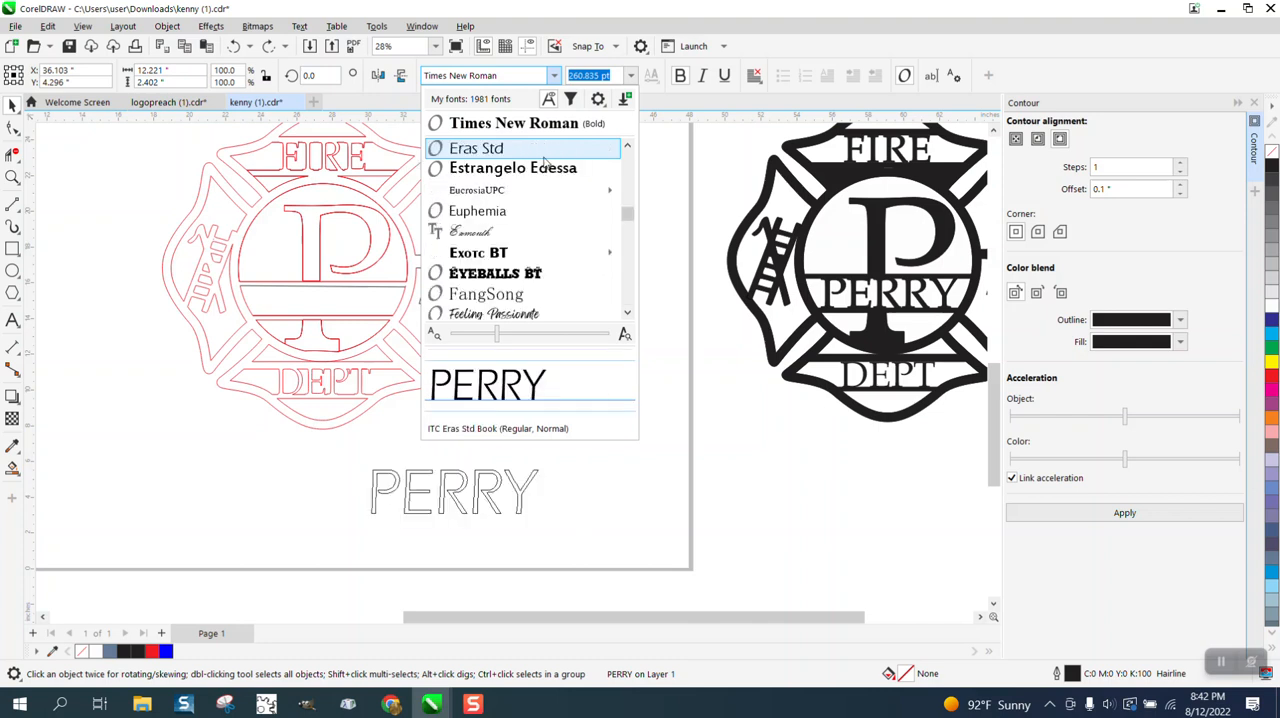
pyautogui.click(520, 78)
pyautogui.press('BackSpace')
pyautogui.write('ARI')
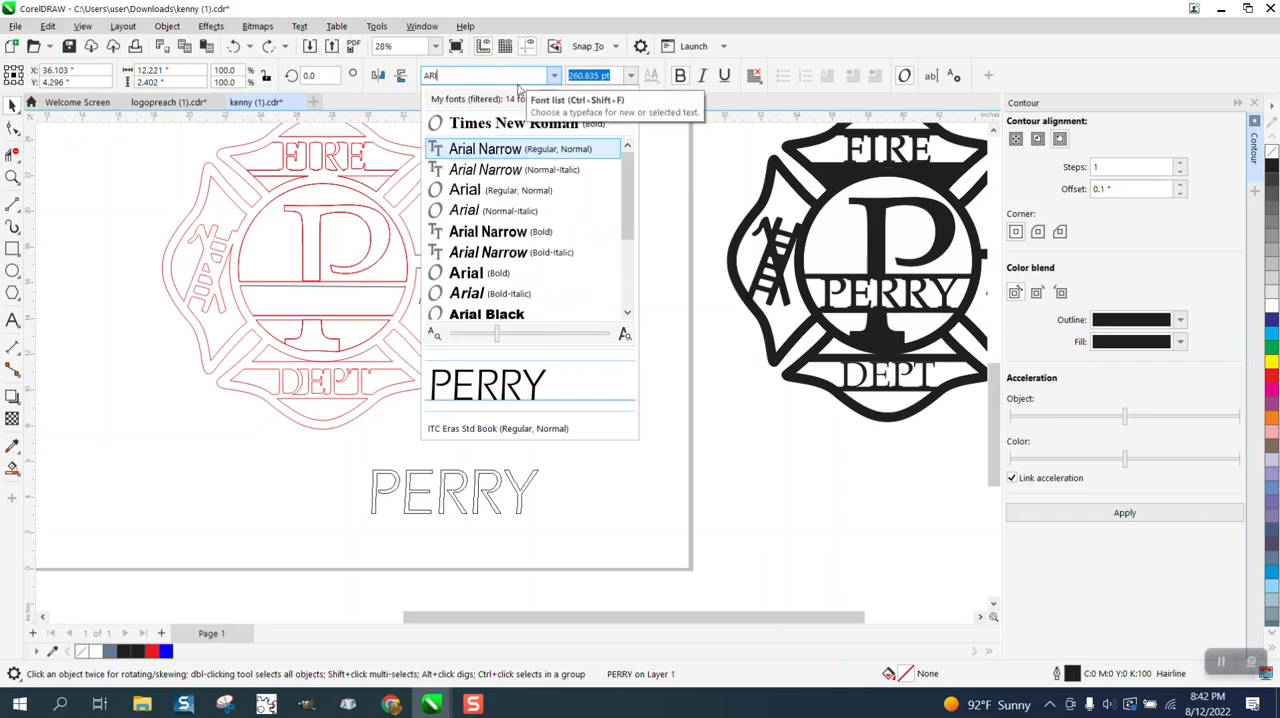
pyautogui.click(512, 314)
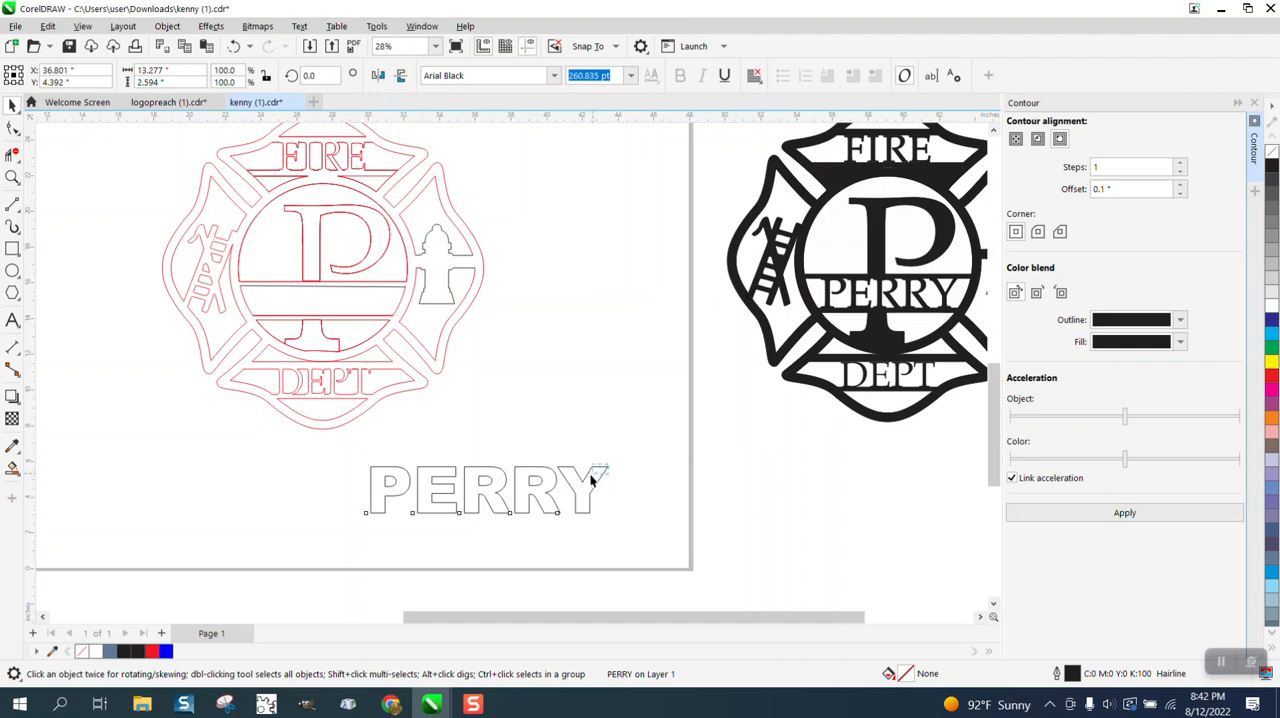
# Scale the PERRY text down proportionally until it is slightly narrower than the emblem's central circle.
pyautogui.click(587, 479)
pyautogui.click(587, 478)
pyautogui.moveTo(613, 469); pyautogui.dragTo(522, 481)
# Lower the bottom nodes of the large P's stem so the stem crosses the horizontal line beneath it.
pyautogui.click(12, 178)
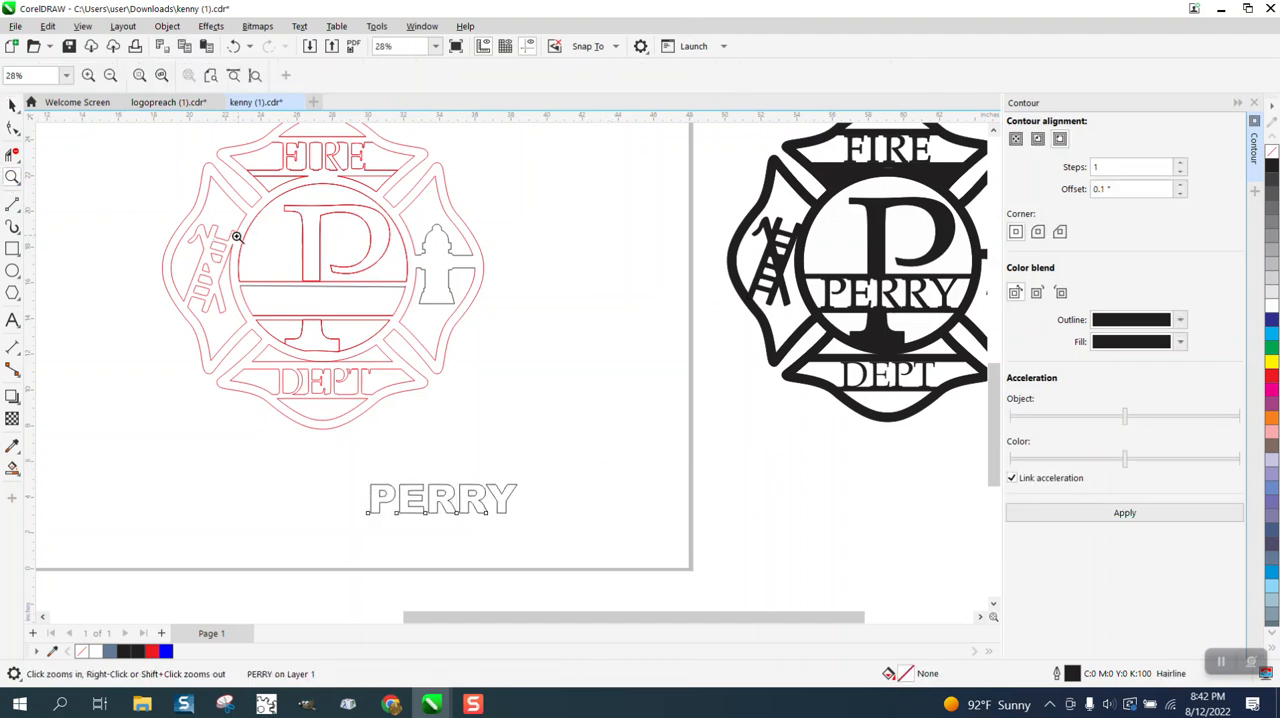
pyautogui.moveTo(542, 373); pyautogui.dragTo(540, 372)
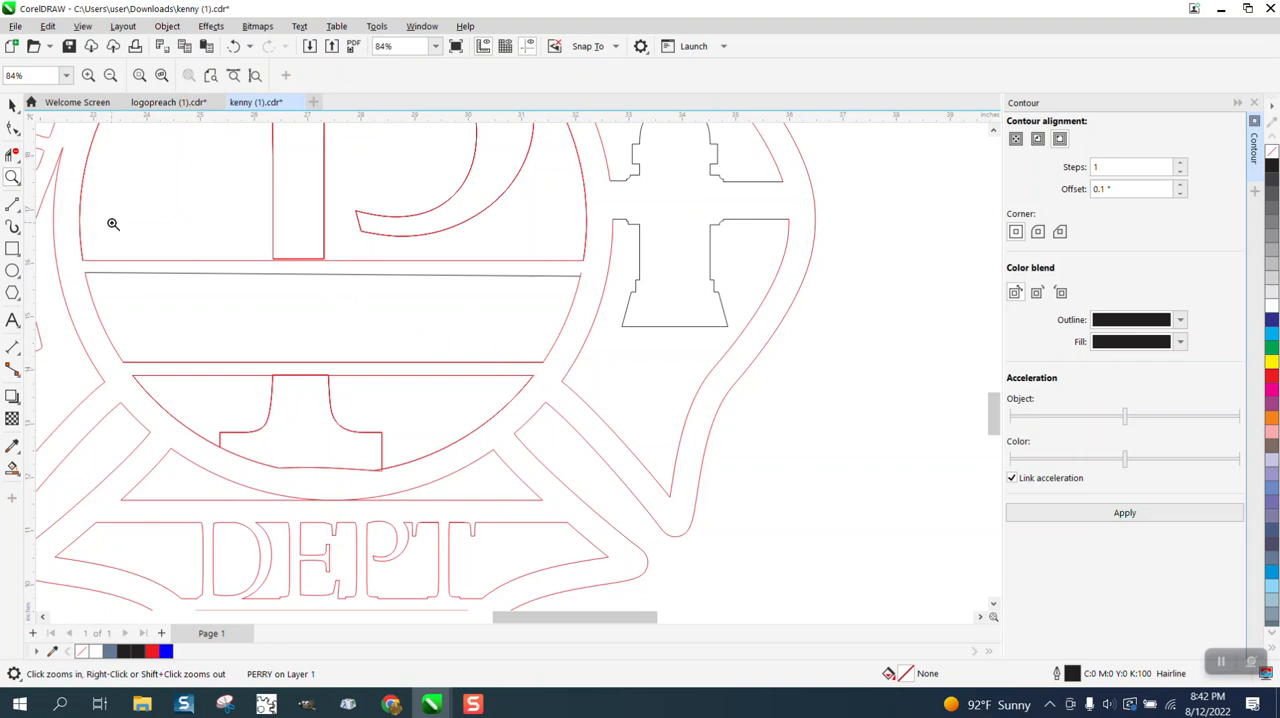
pyautogui.moveTo(226, 209); pyautogui.dragTo(400, 300)
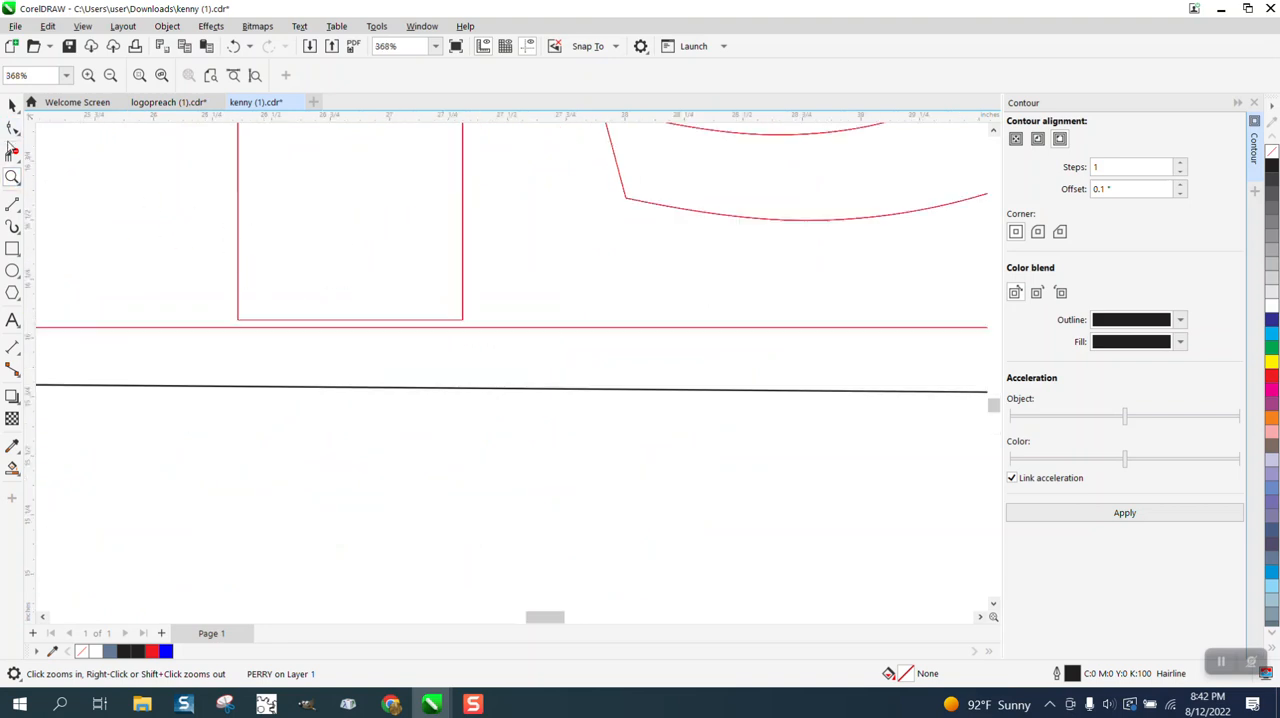
pyautogui.click(238, 260)
pyautogui.moveTo(210, 288); pyautogui.dragTo(465, 351)
# Trim away the overlapping segments between the two sides of the P's stem at the horizontal line.
pyautogui.click(12, 153)
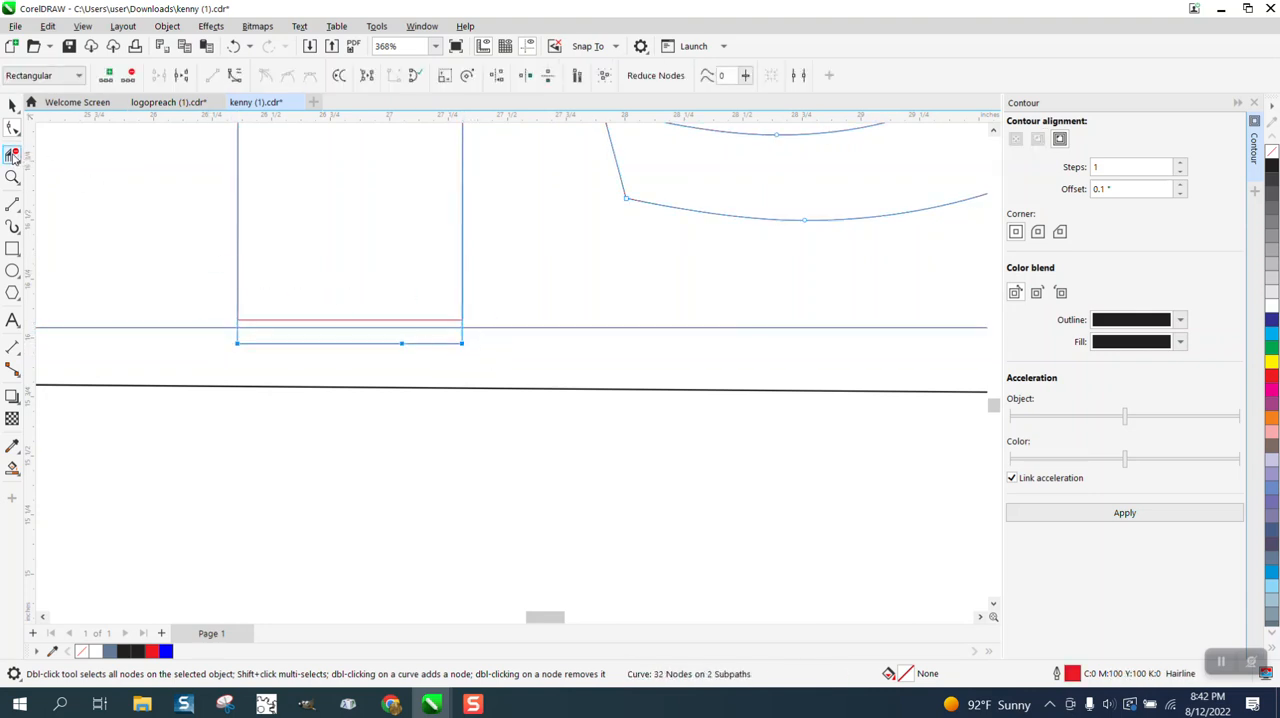
pyautogui.moveTo(347, 281); pyautogui.dragTo(361, 356)
pyautogui.moveTo(419, 298); pyautogui.dragTo(437, 348)
pyautogui.scroll(-5, 445, 335)
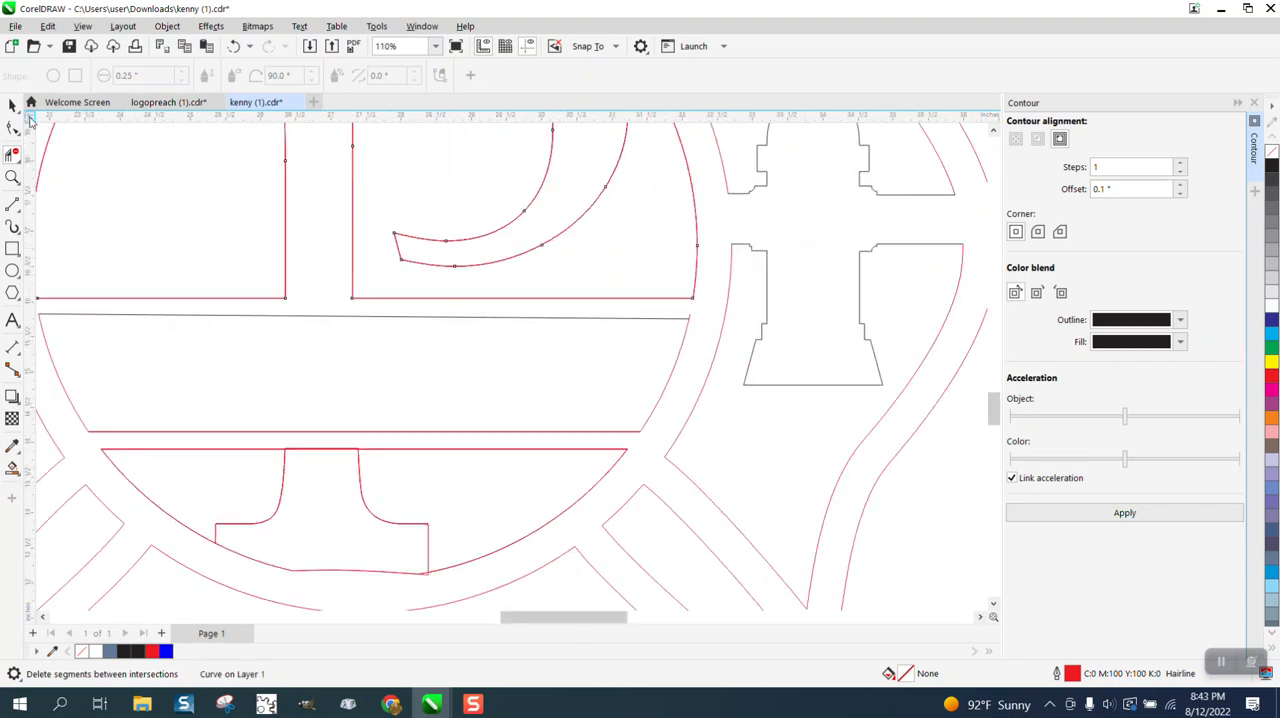
# Extend both open lower ends of the P's stem just below the broken horizontal line.
pyautogui.click(12, 105)
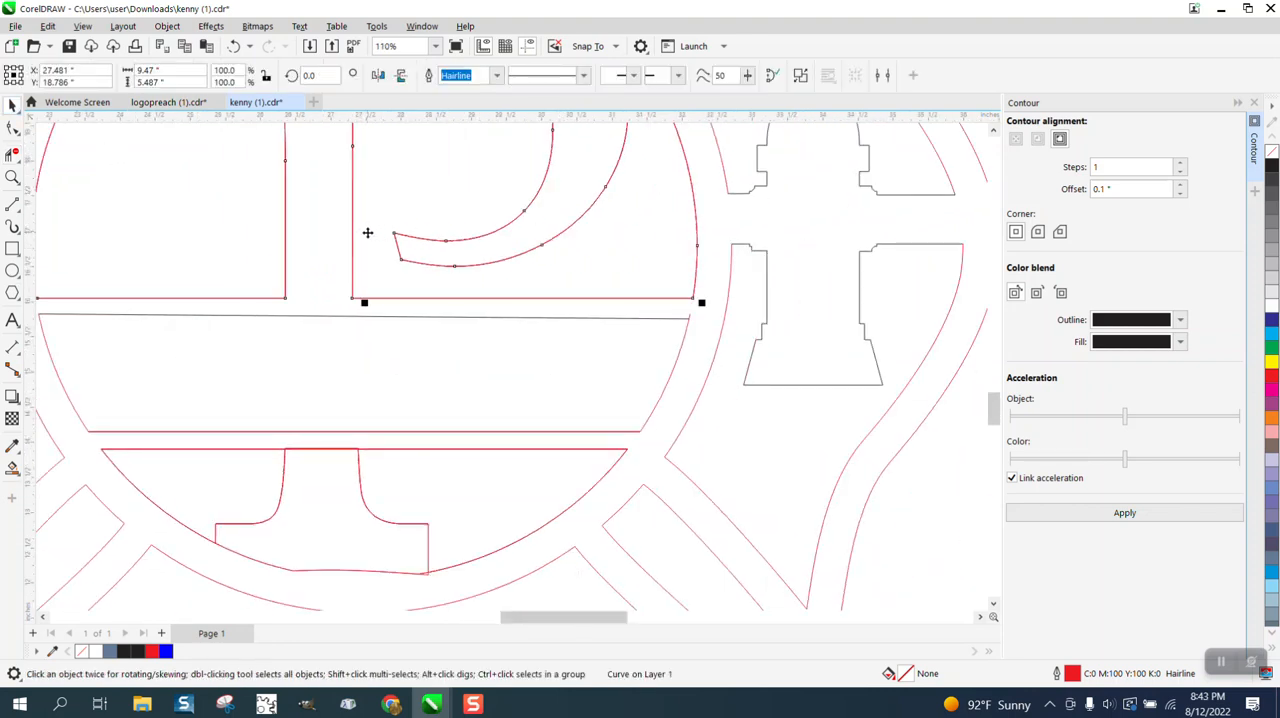
pyautogui.click(367, 232)
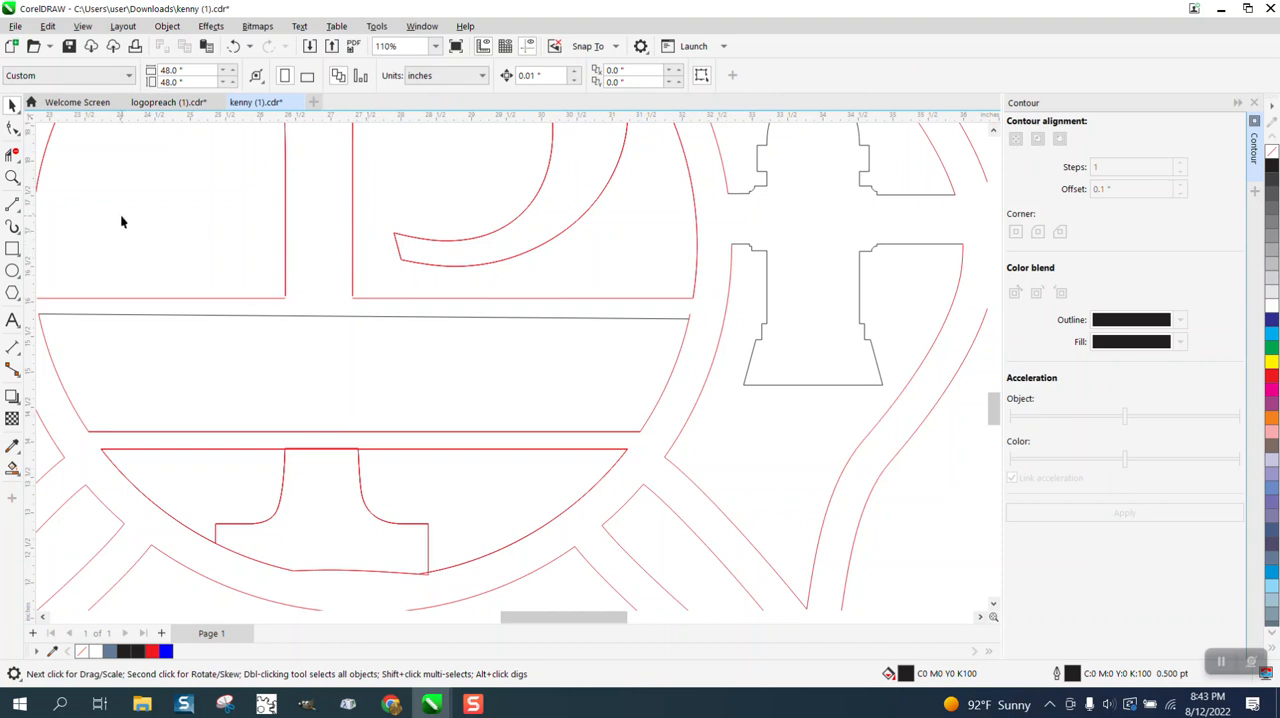
pyautogui.press('z')
pyautogui.moveTo(257, 277); pyautogui.dragTo(430, 352)
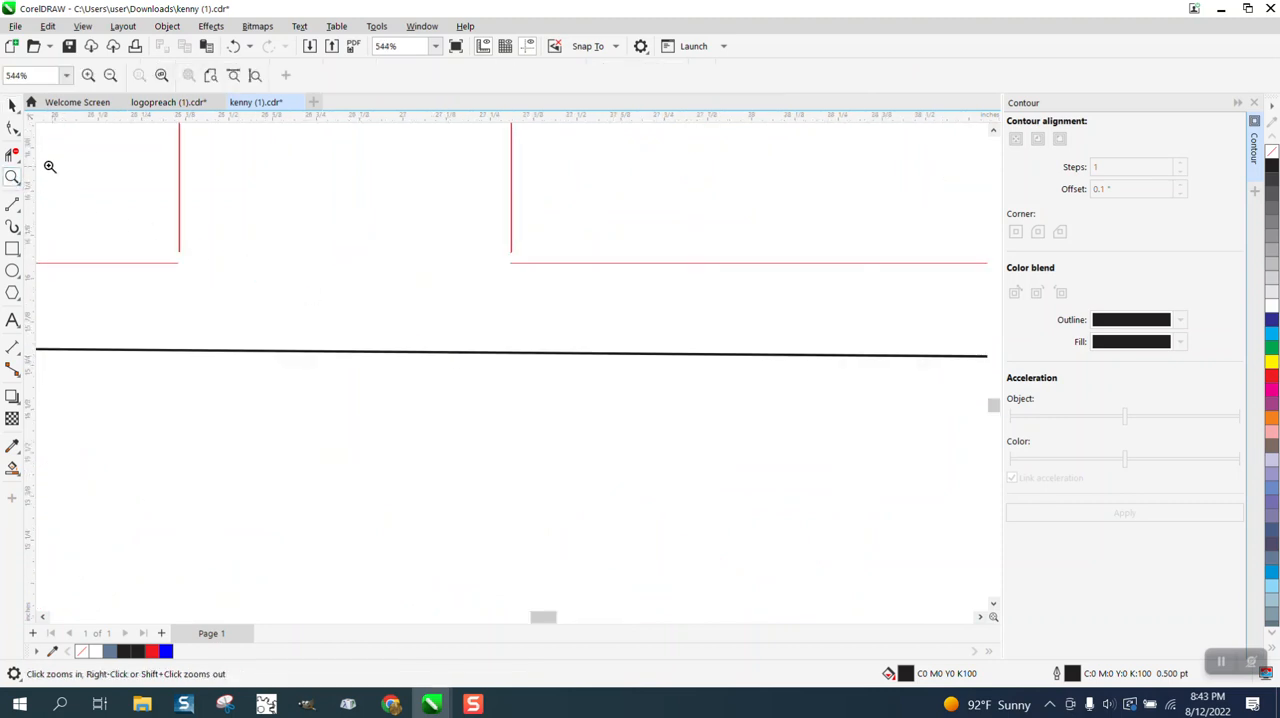
pyautogui.click(10, 127)
pyautogui.click(181, 248)
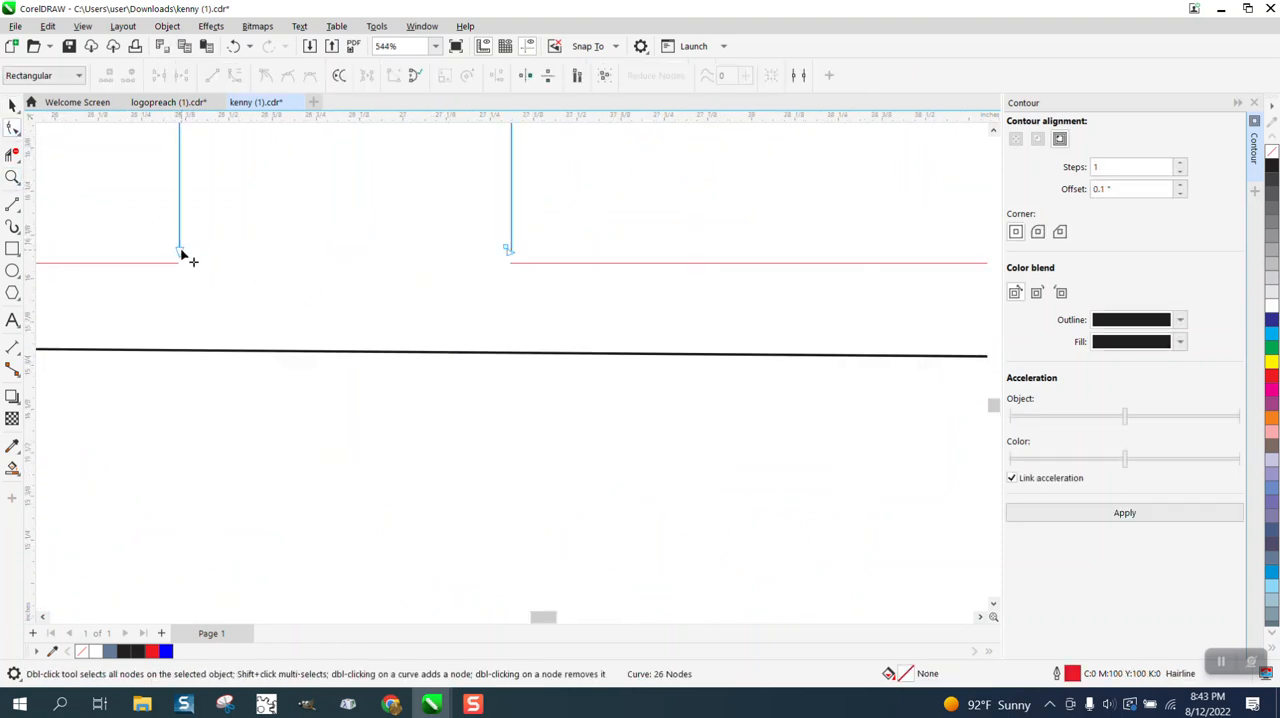
pyautogui.moveTo(180, 254); pyautogui.dragTo(180, 277)
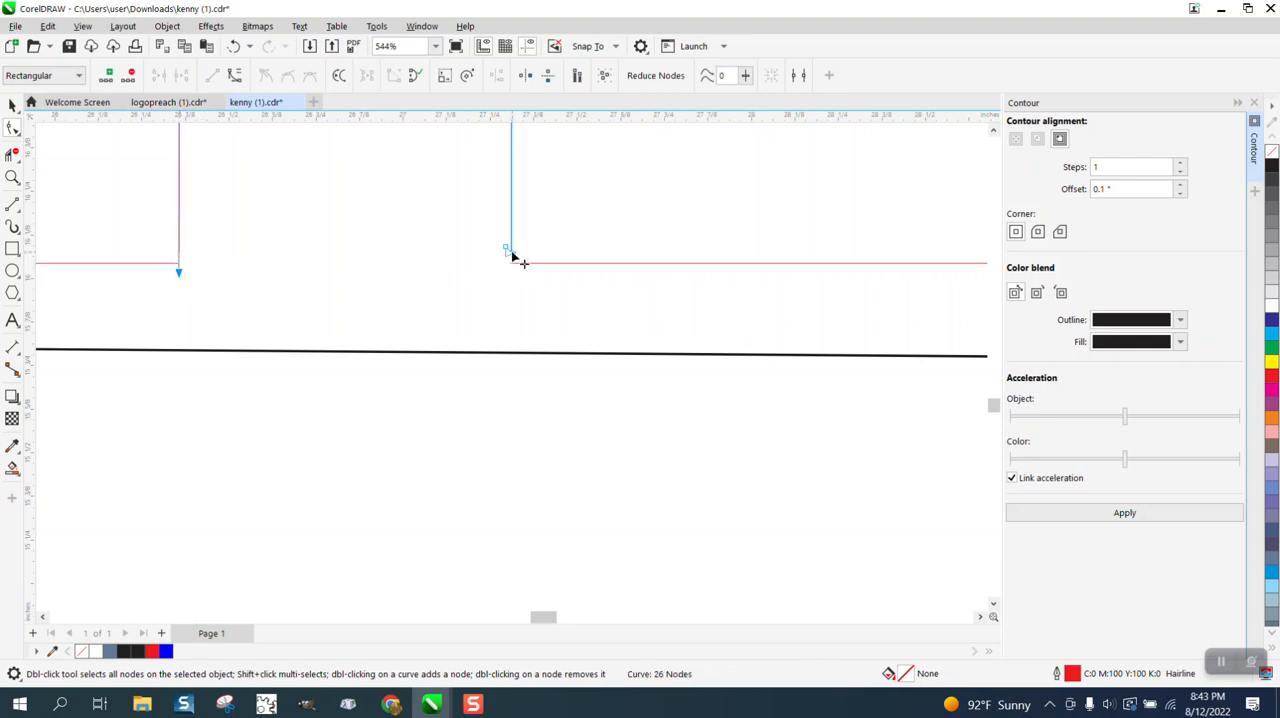
pyautogui.moveTo(509, 252); pyautogui.dragTo(511, 276)
# Delete the extended duplicate P outline and the curve containing the broken horizontal line under the P.
pyautogui.click(12, 153)
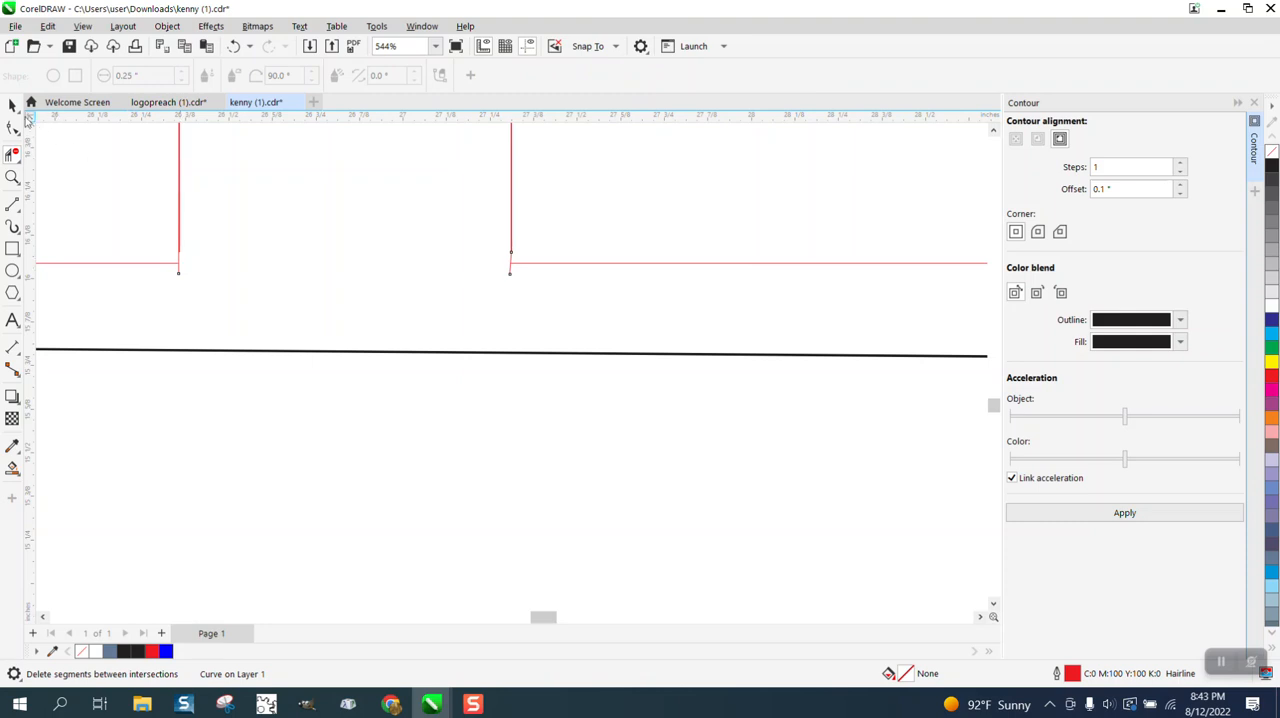
pyautogui.click(12, 105)
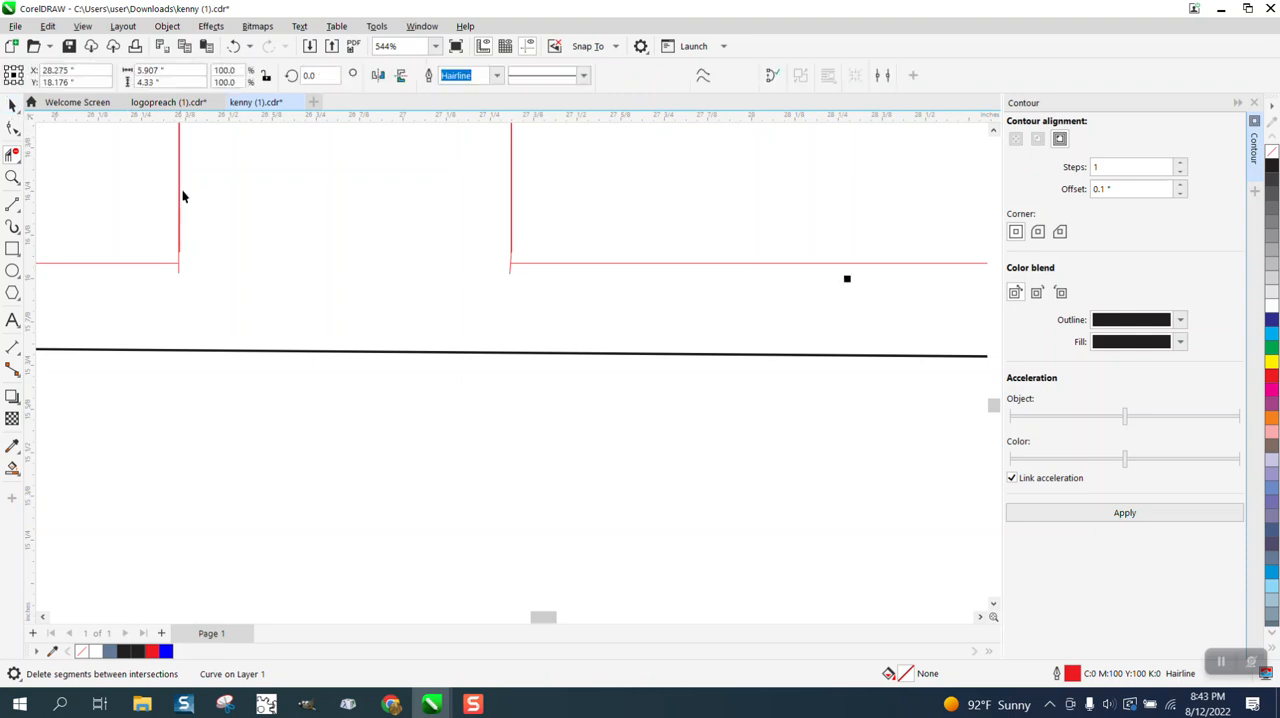
pyautogui.click(181, 331)
pyautogui.click(180, 251)
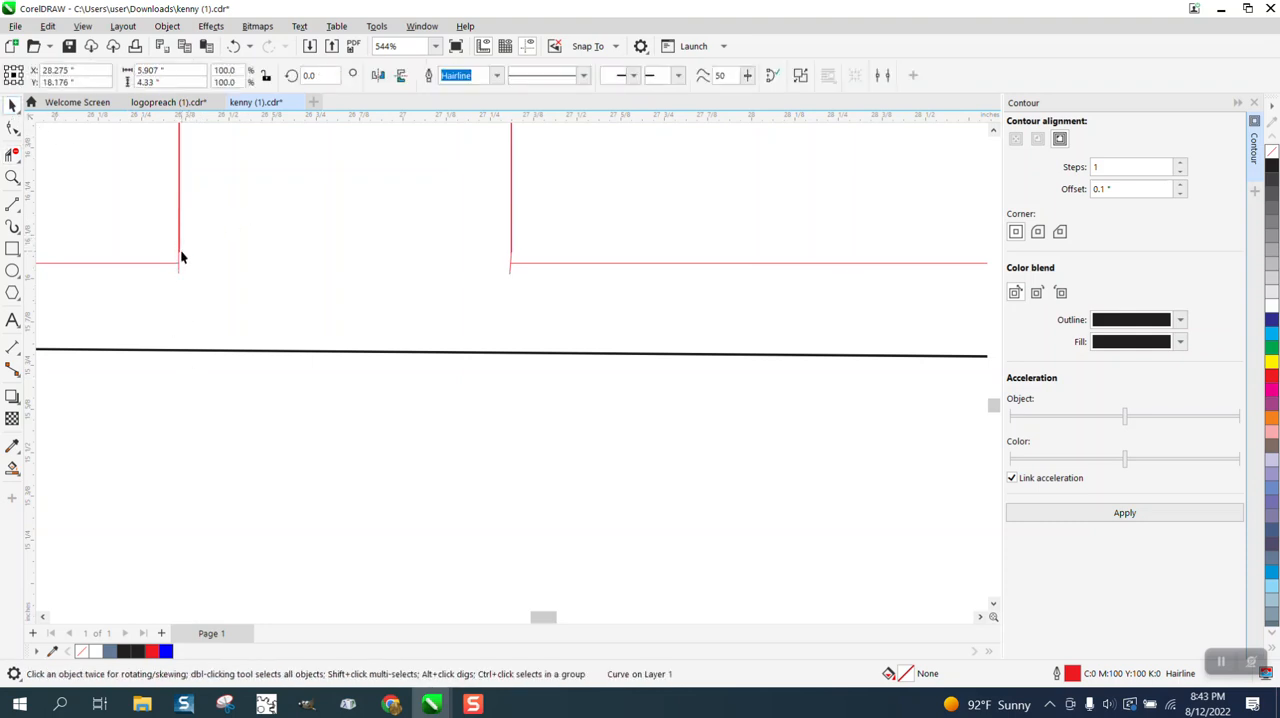
pyautogui.press('Delete')
pyautogui.click(180, 259)
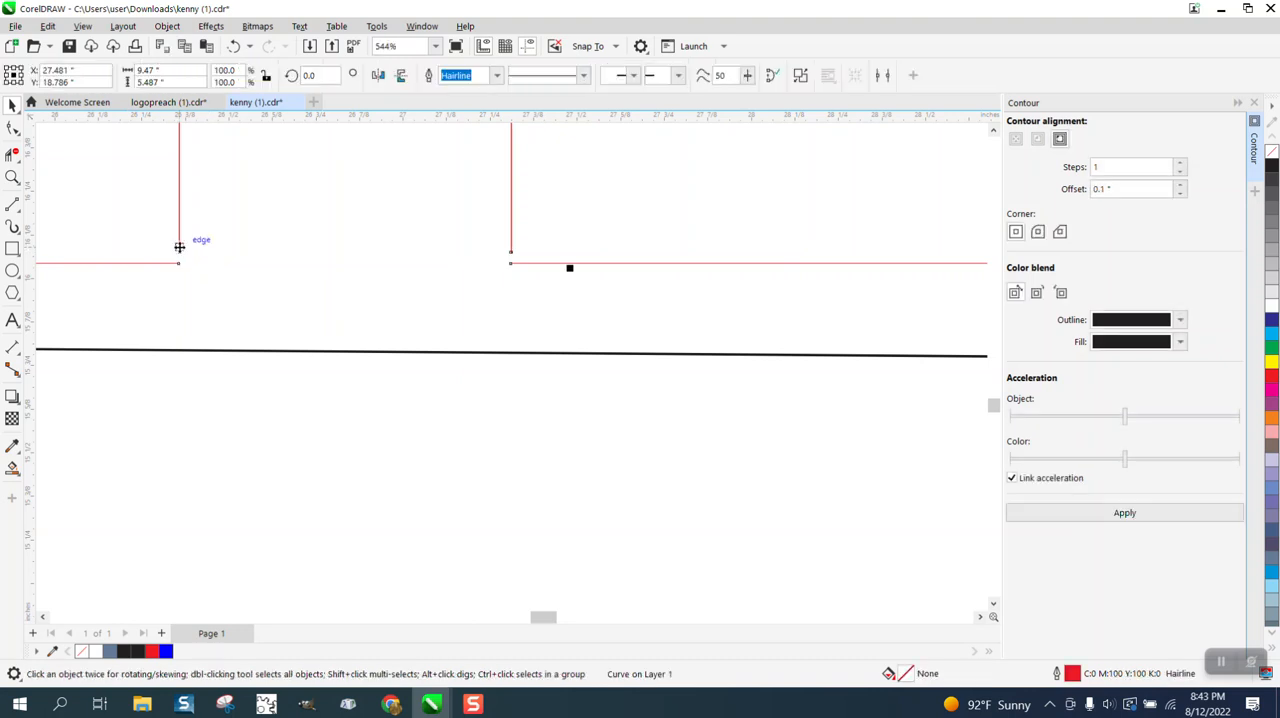
pyautogui.press('Delete')
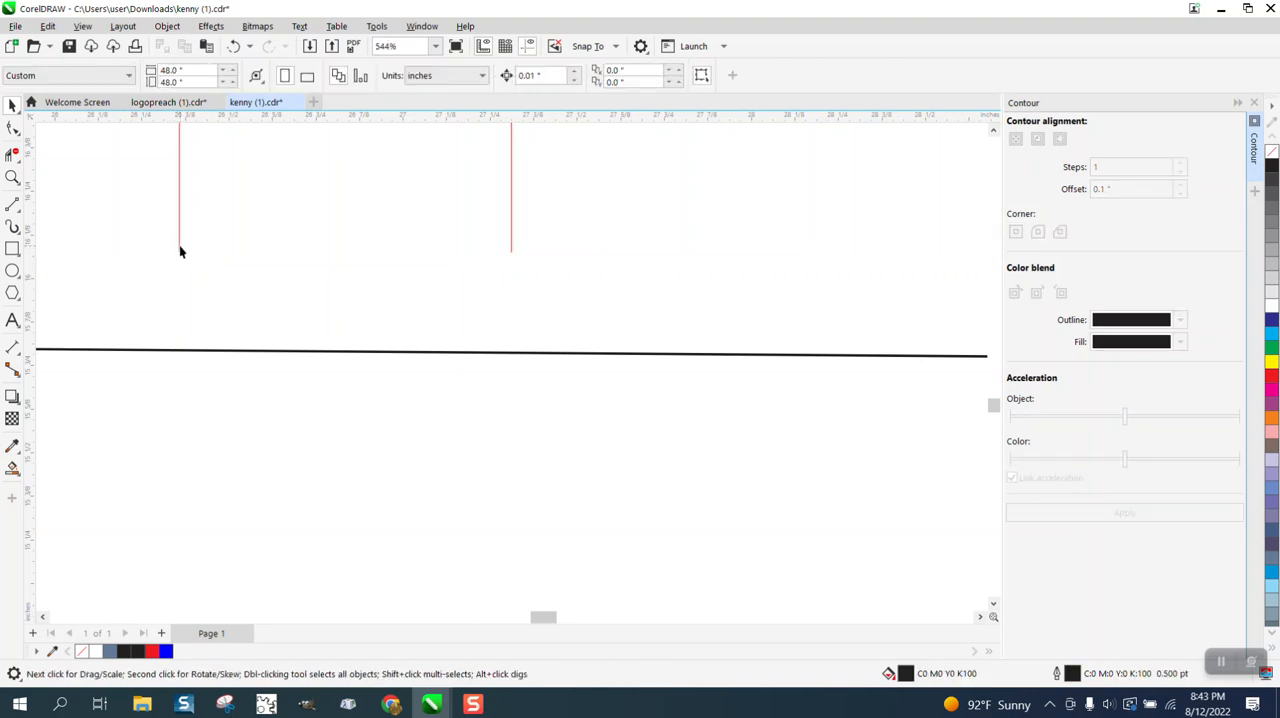
pyautogui.click(179, 246)
pyautogui.press('Delete')
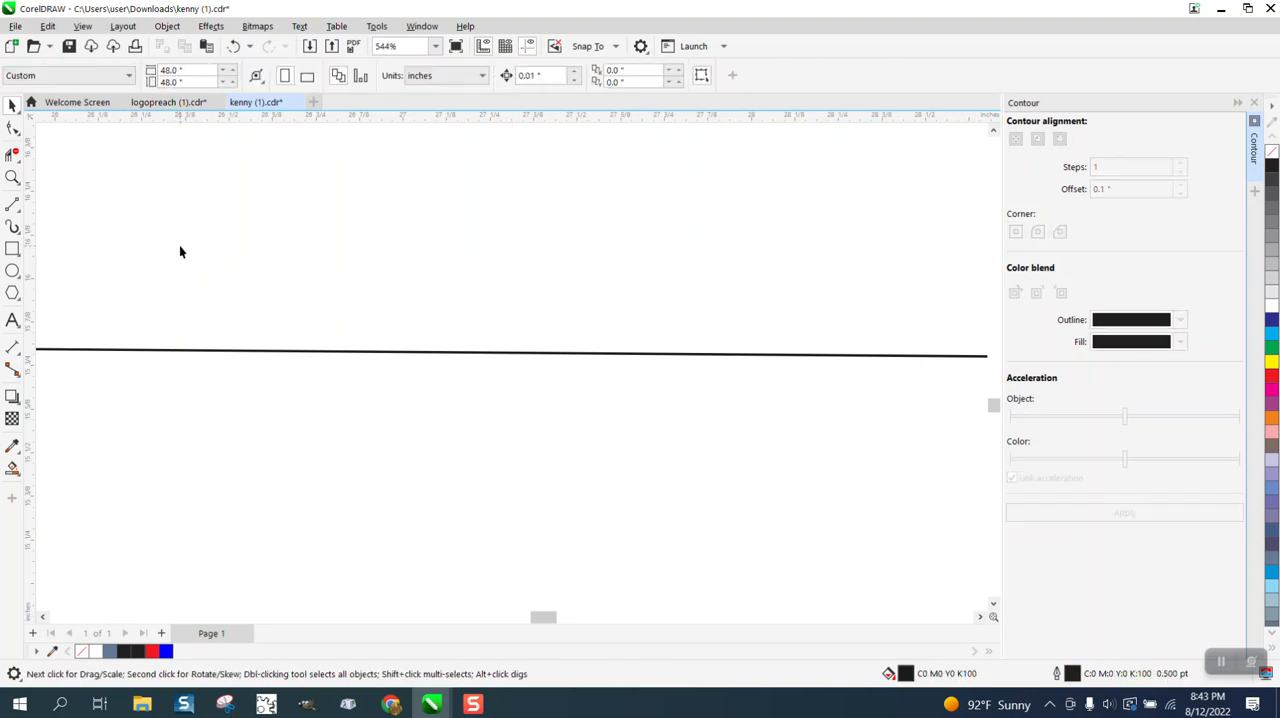
pyautogui.click(233, 46)
# Draw a straight horizontal line about 9.35 inches long across the circle at the P stem's open lower ends.
pyautogui.scroll(-3, 396, 295)
pyautogui.scroll(-2, 396, 294)
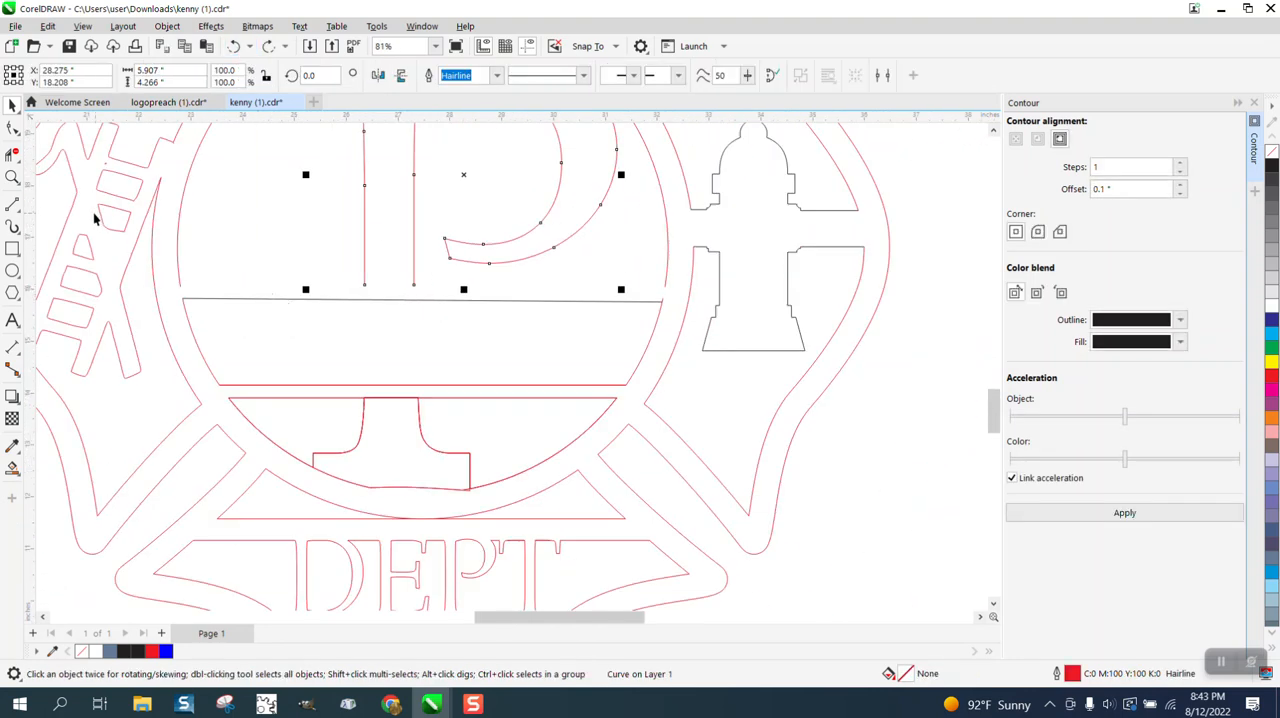
pyautogui.click(16, 208)
pyautogui.click(55, 224)
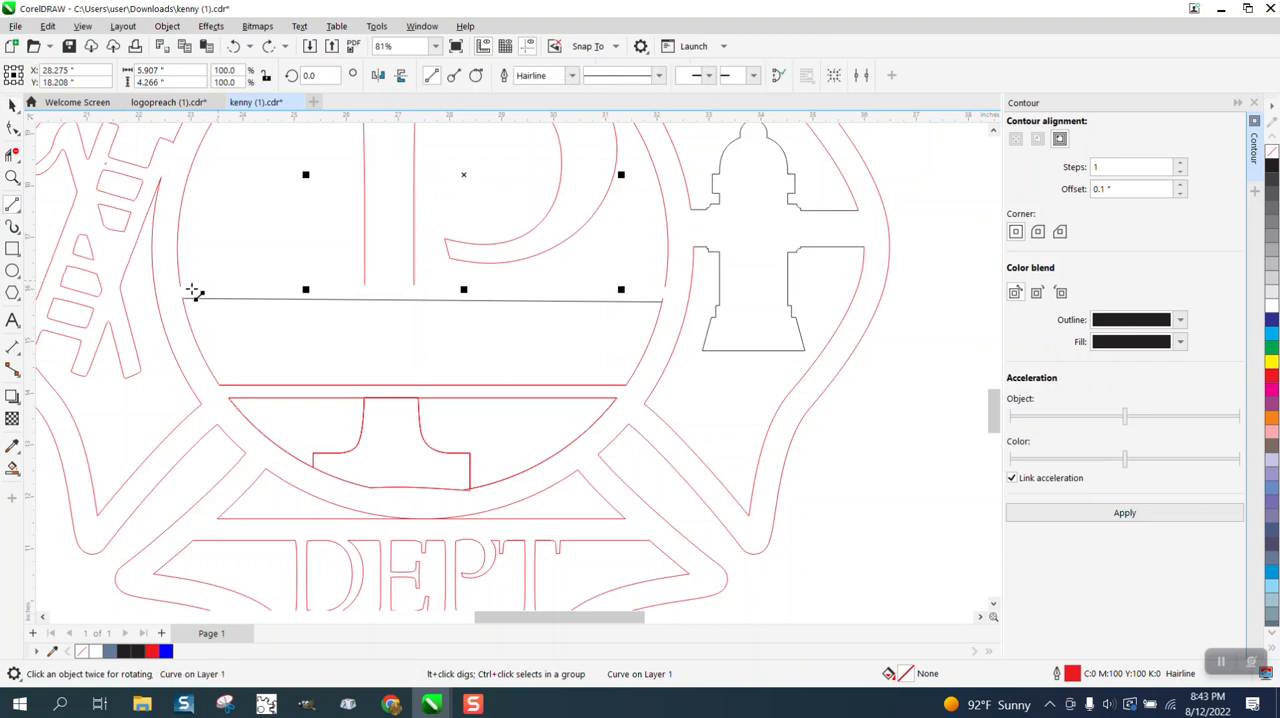
pyautogui.moveTo(181, 289); pyautogui.dragTo(670, 288)
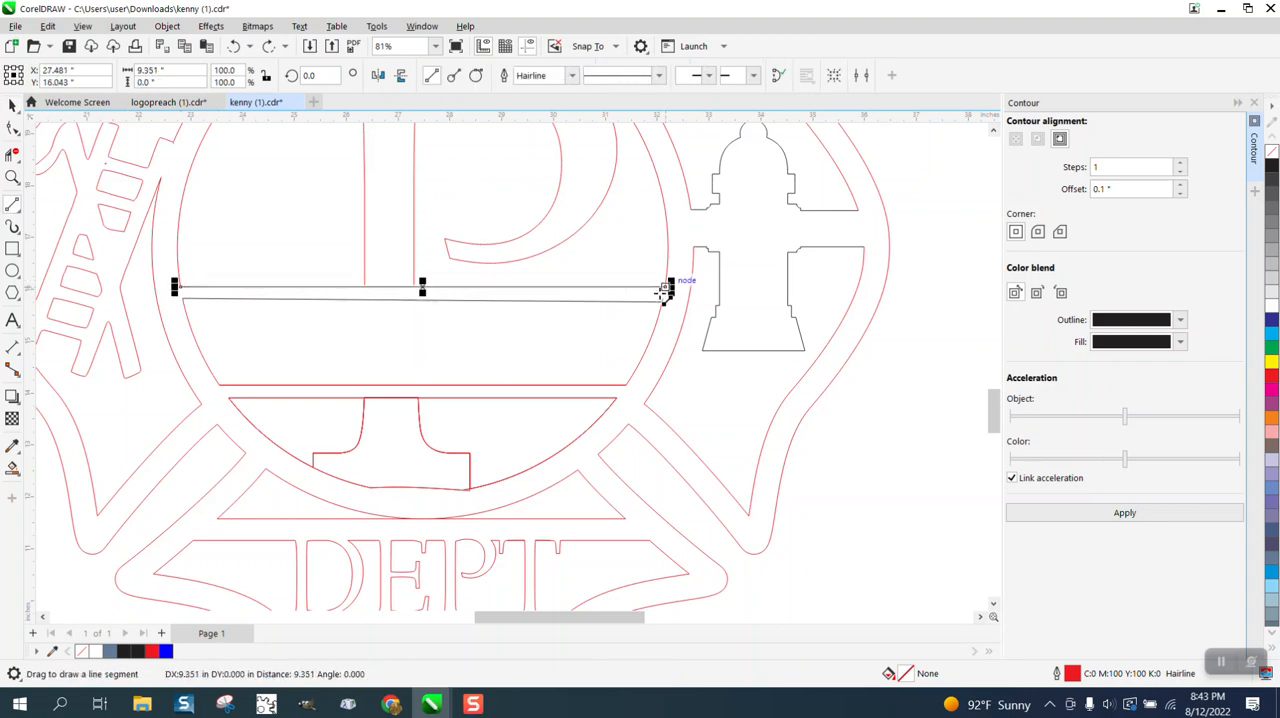
# Pull both open lower end nodes of the P's stem down across the new horizontal line.
pyautogui.click(12, 176)
pyautogui.moveTo(375, 270); pyautogui.dragTo(492, 326)
pyautogui.click(12, 128)
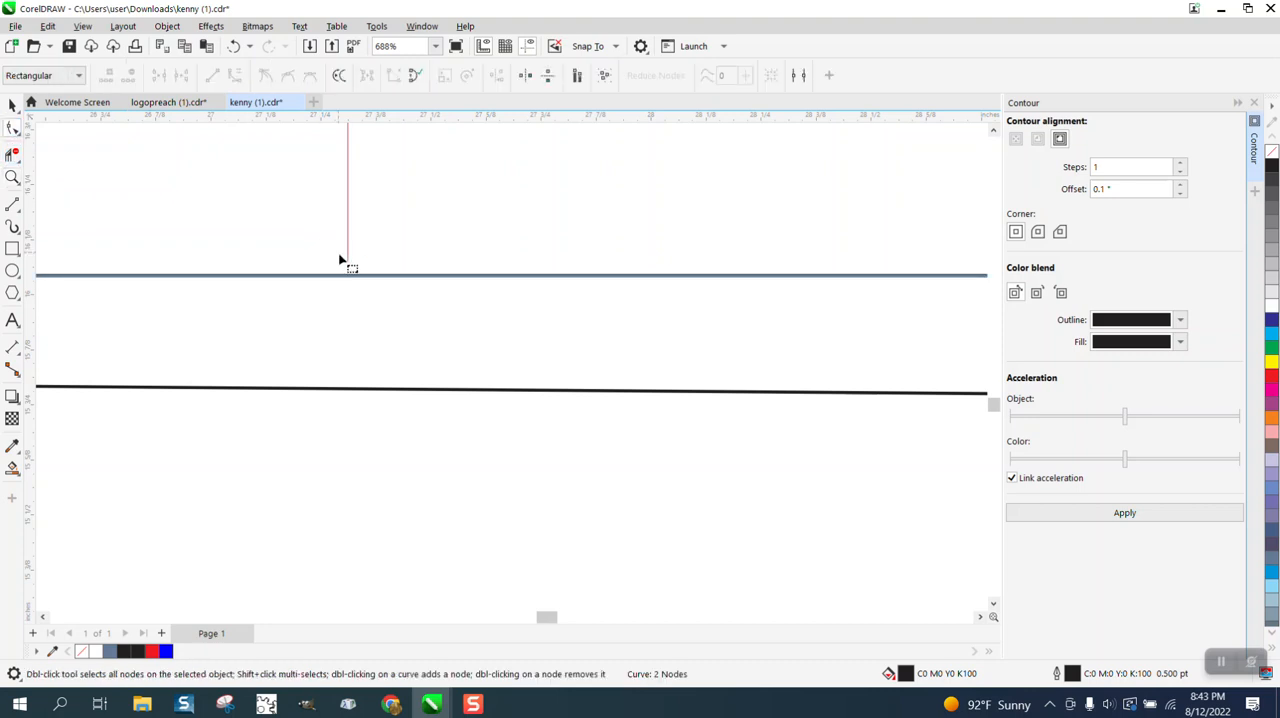
pyautogui.click(348, 264)
pyautogui.moveTo(348, 264); pyautogui.dragTo(356, 288)
pyautogui.scroll(-2, 384, 278)
pyautogui.scroll(-2, 378, 270)
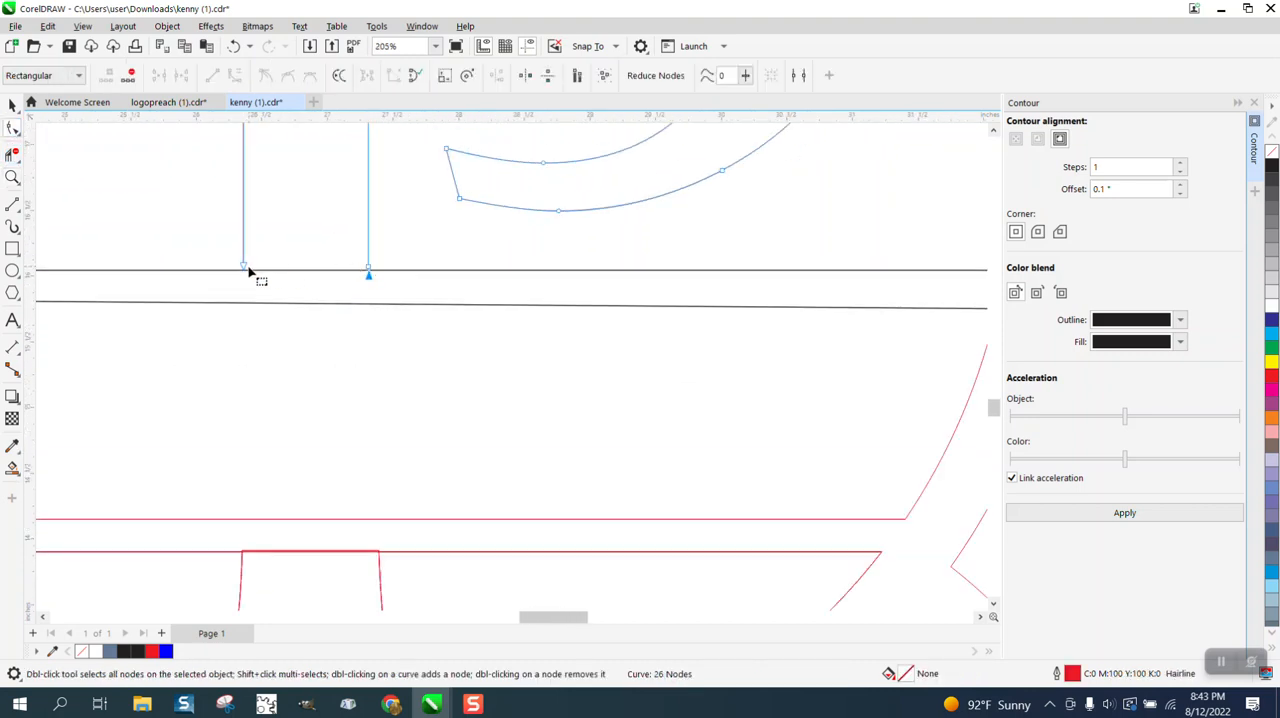
pyautogui.moveTo(245, 271); pyautogui.dragTo(241, 278)
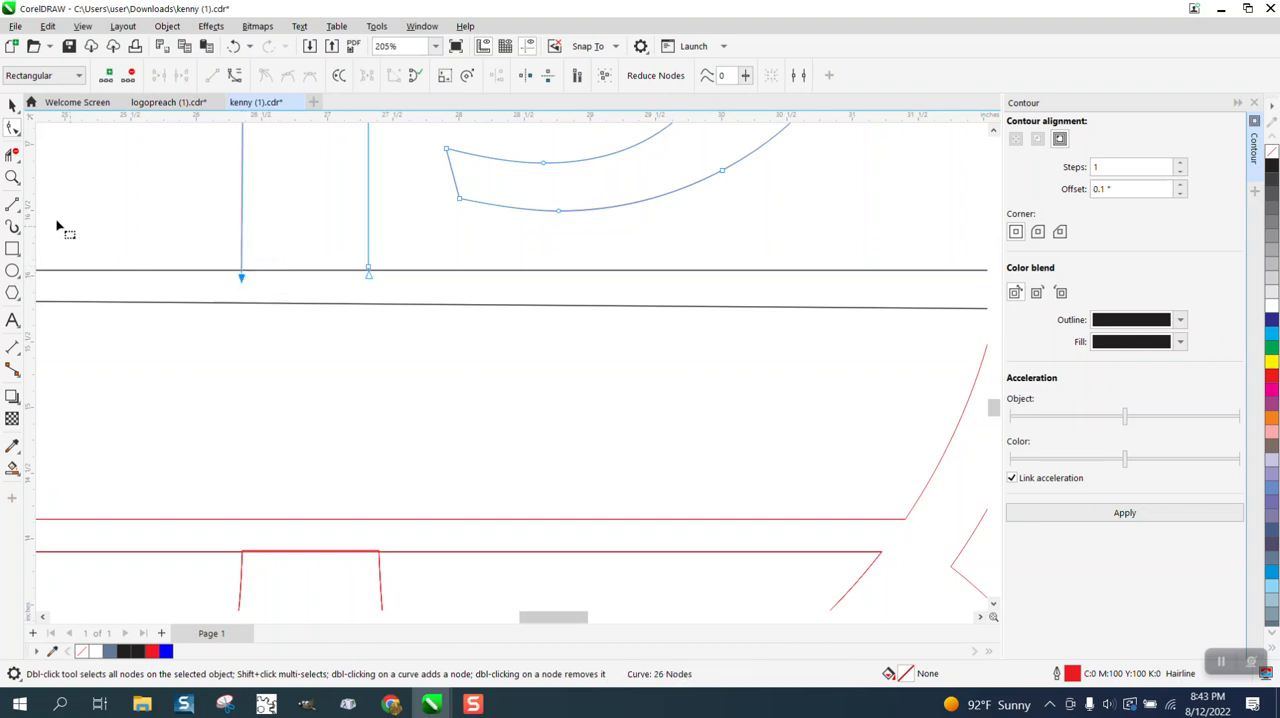
# Trim away the horizontal line's segment between the two sides of the P's stem.
pyautogui.click(12, 177)
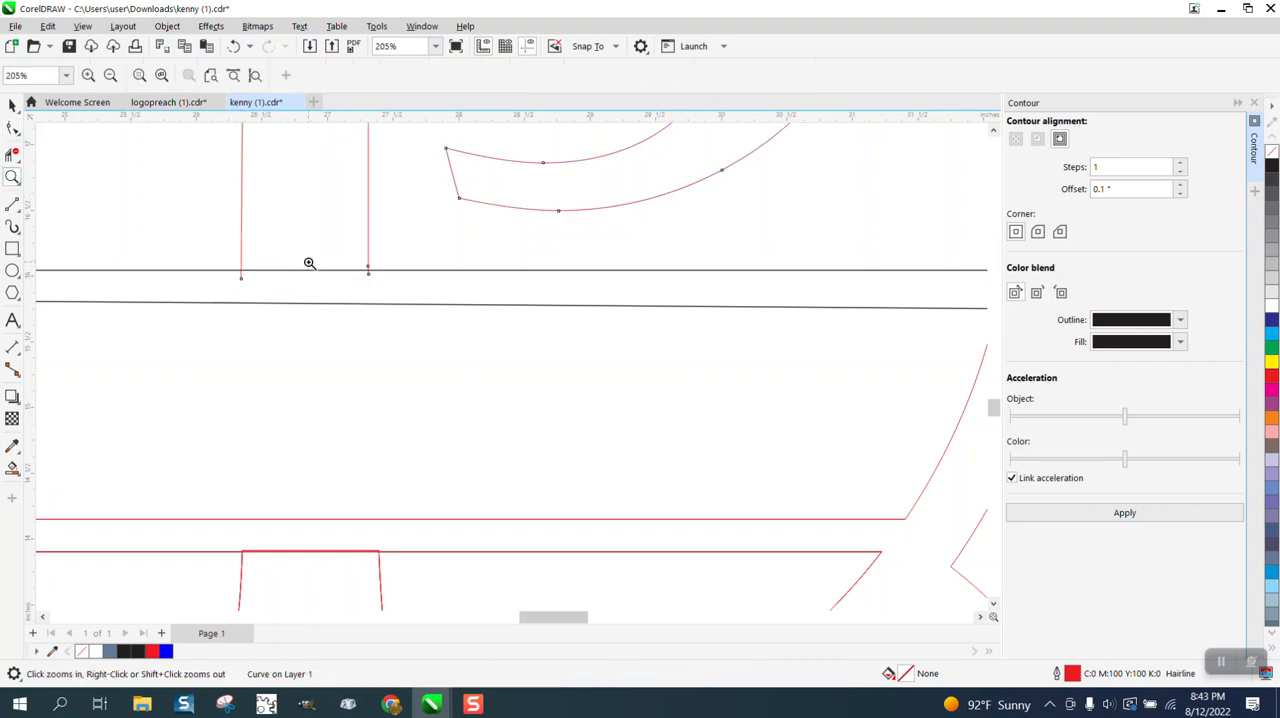
pyautogui.click(12, 154)
pyautogui.click(300, 270)
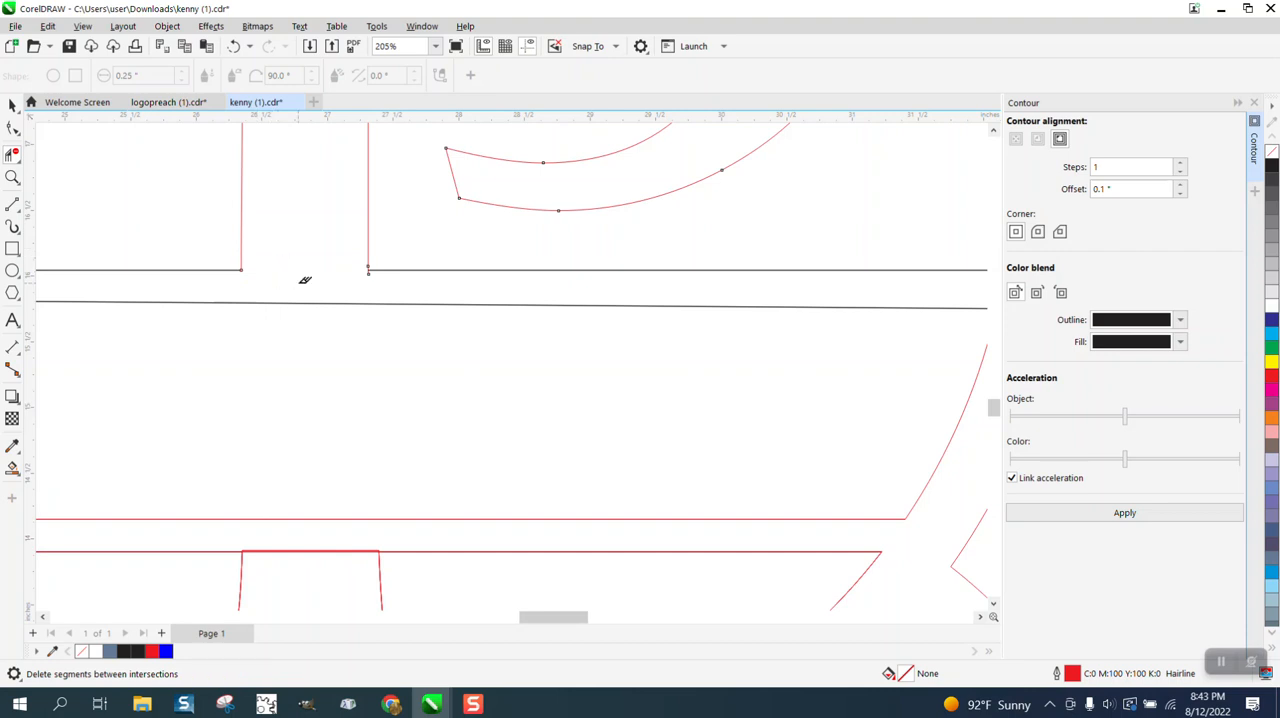
# Delete the segments closing the top of the P's lower stem and the underside of its base.
pyautogui.scroll(-2, 376, 272)
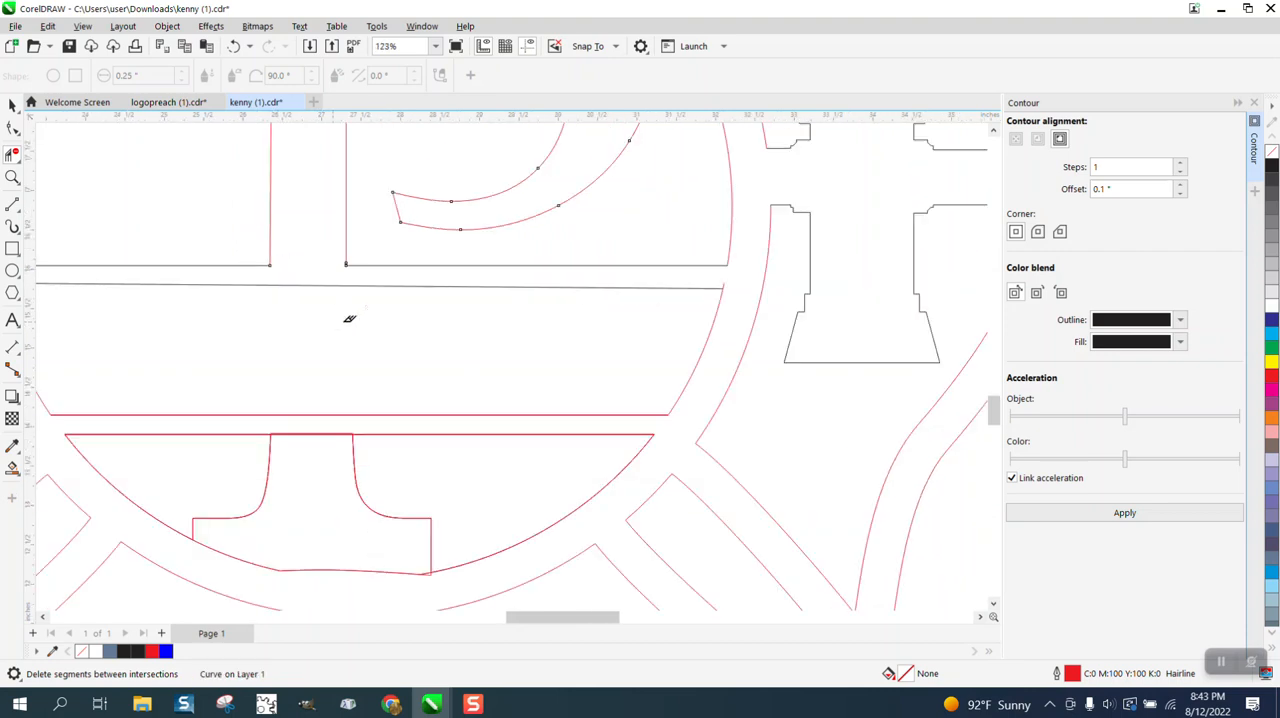
pyautogui.scroll(-1, 310, 394)
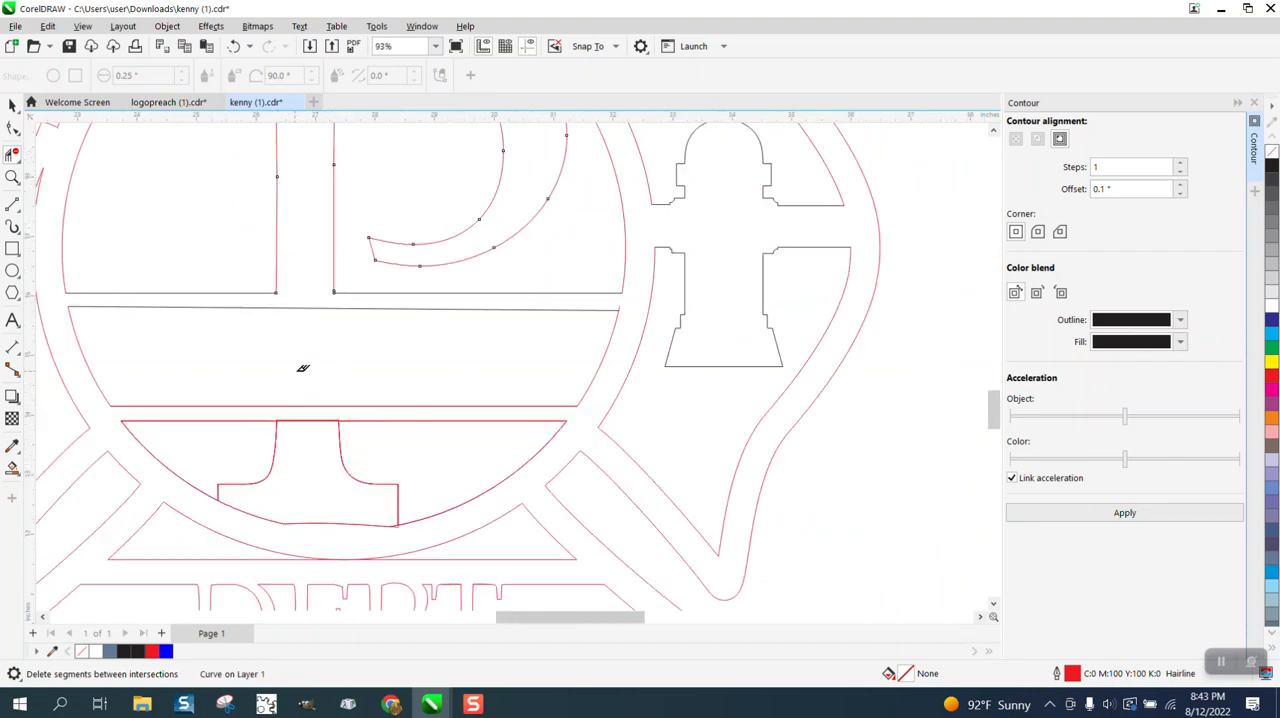
pyautogui.click(312, 521)
pyautogui.click(264, 515)
pyautogui.click(324, 424)
# Draw a rectangle about 24.86 by 19.21 inches around the outlined emblem and remove its fill.
pyautogui.scroll(-6, 310, 390)
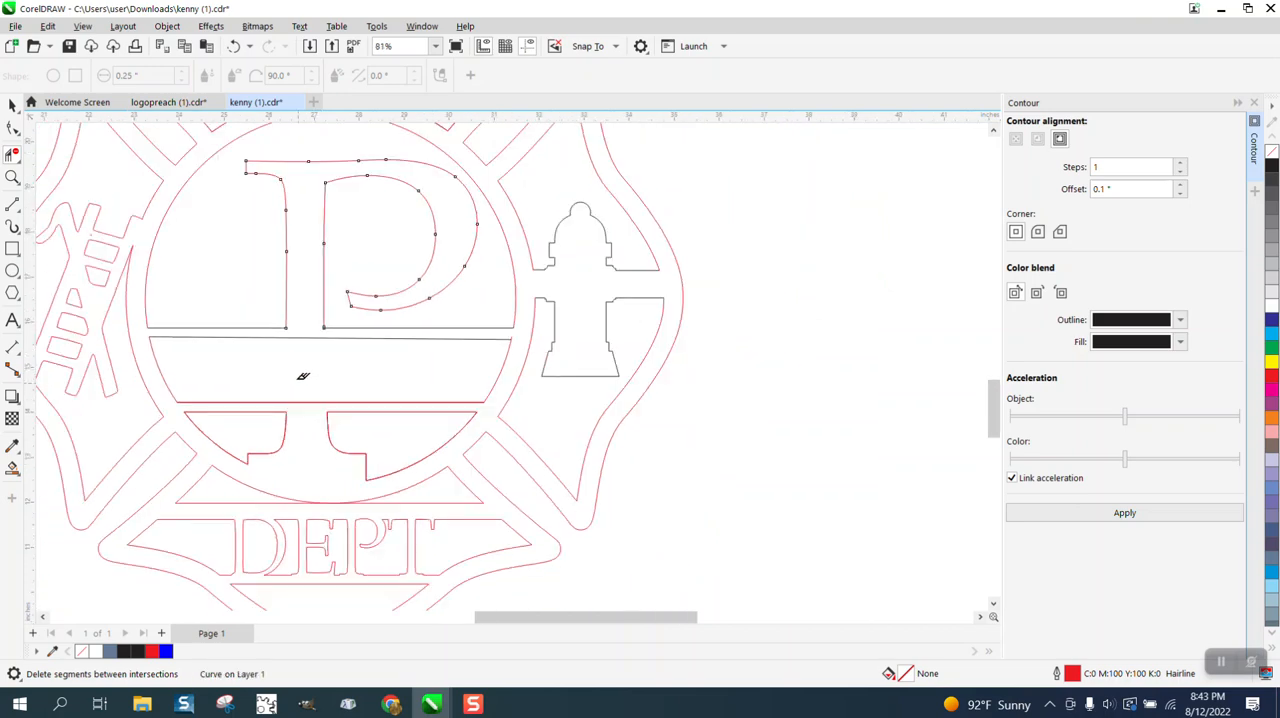
pyautogui.click(12, 248)
pyautogui.moveTo(189, 242); pyautogui.dragTo(471, 461)
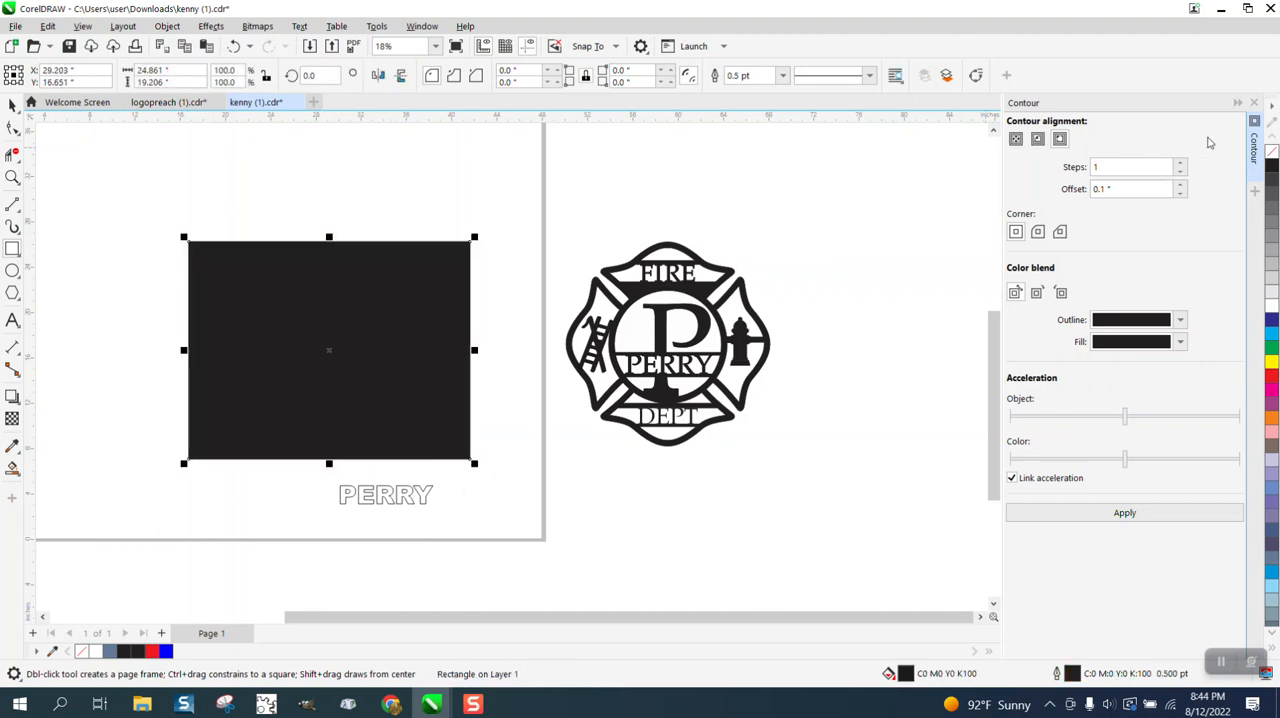
pyautogui.click(1271, 151)
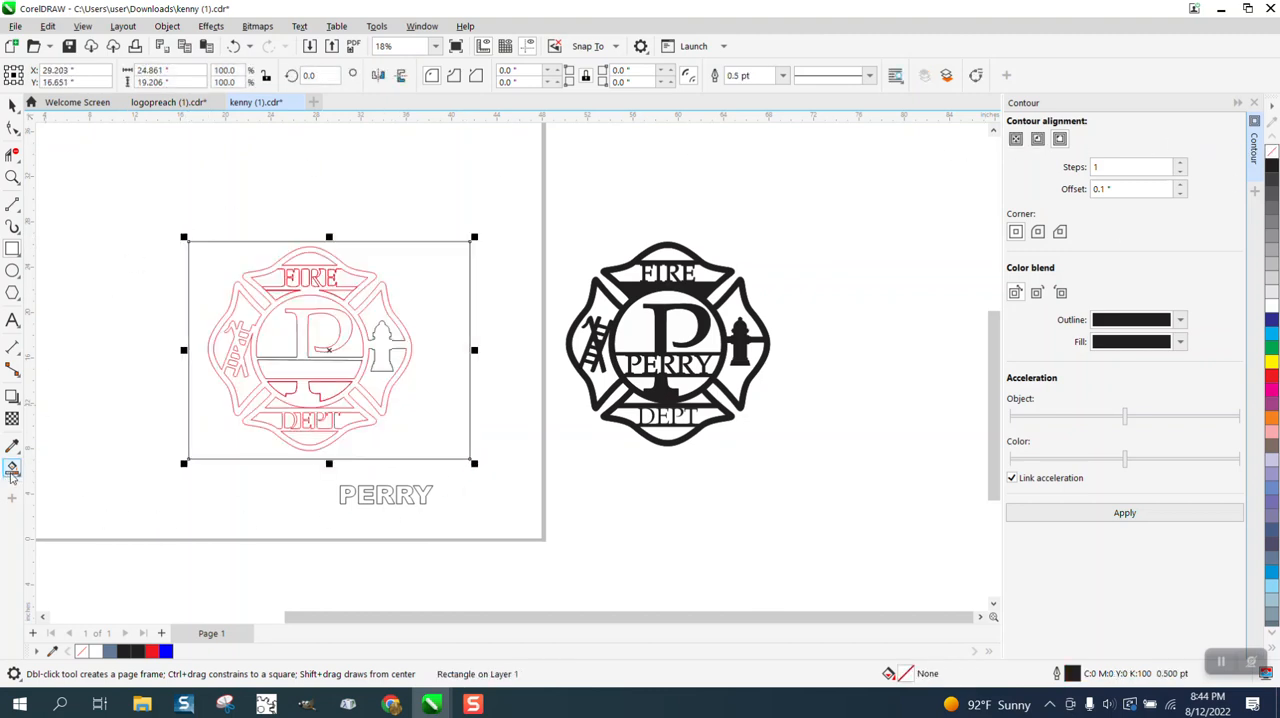
# Test-fill the outlined emblem's body with the blue Smart Fill and undo the fill.
pyautogui.click(12, 468)
pyautogui.click(256, 369)
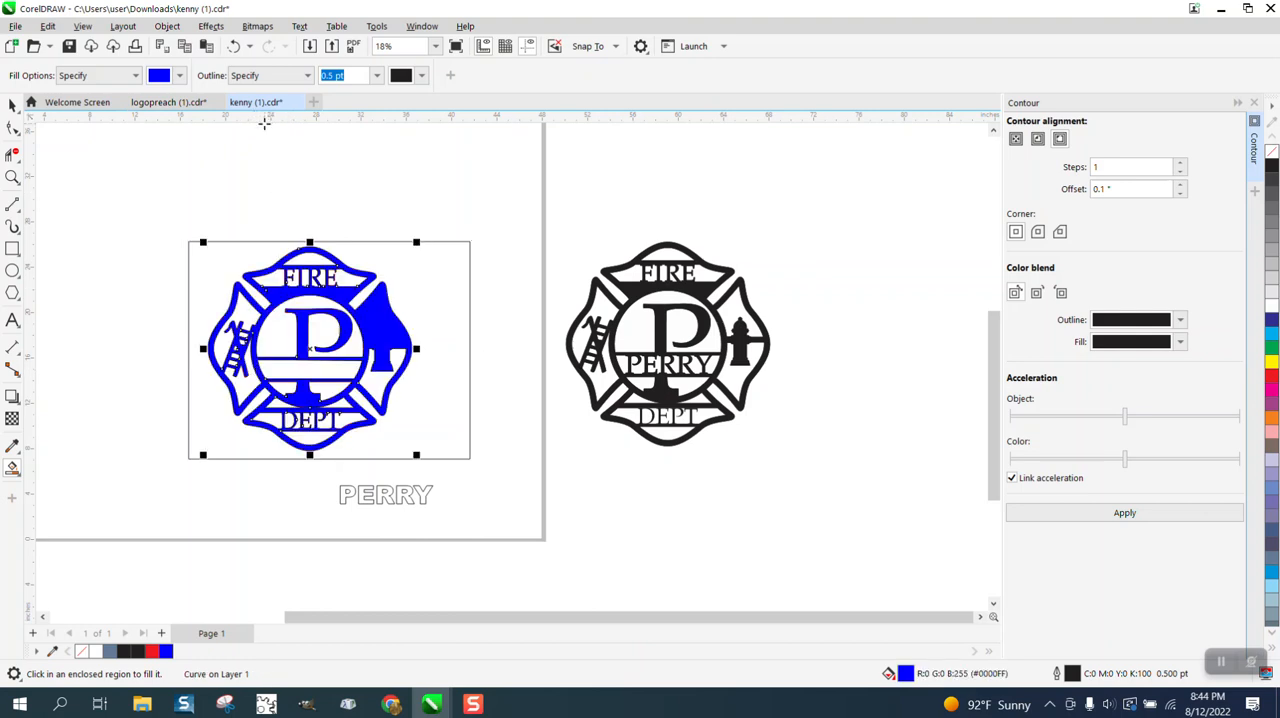
pyautogui.click(234, 46)
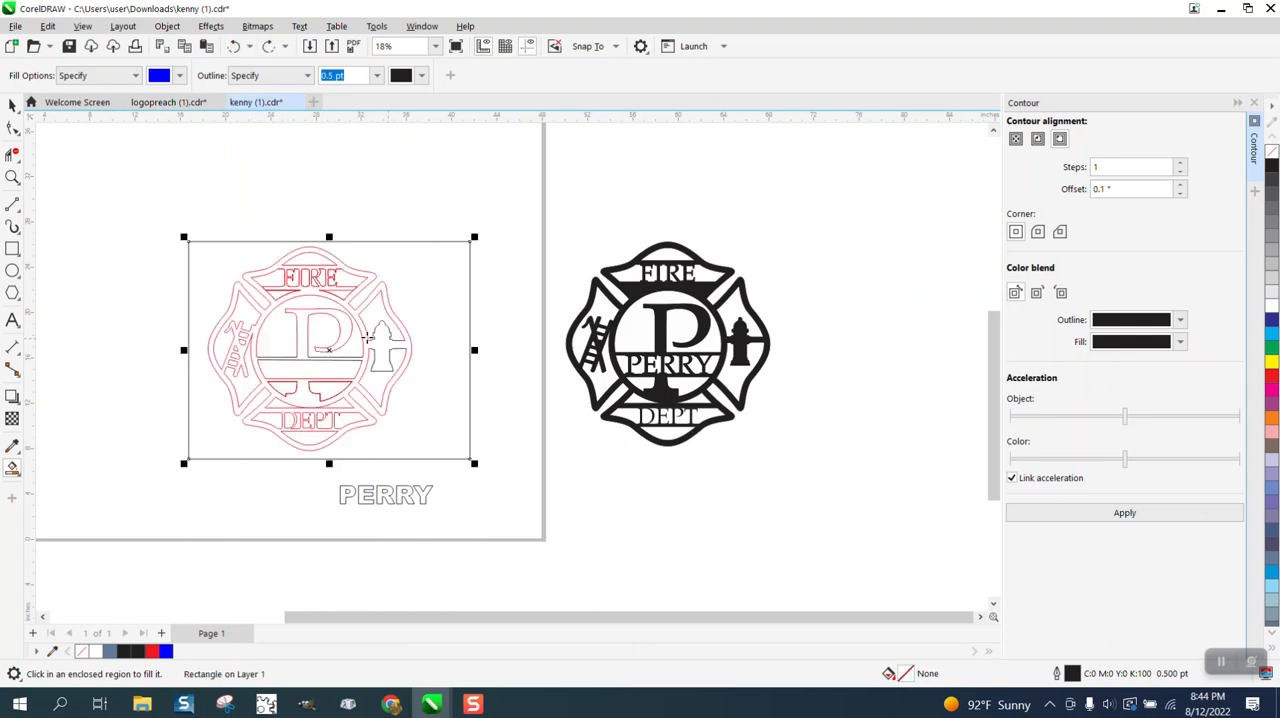
# Extend the open end node of the hydrant's upper-left arm across the red curve and trim off the overhang.
pyautogui.press('z')
pyautogui.moveTo(347, 279); pyautogui.dragTo(448, 360)
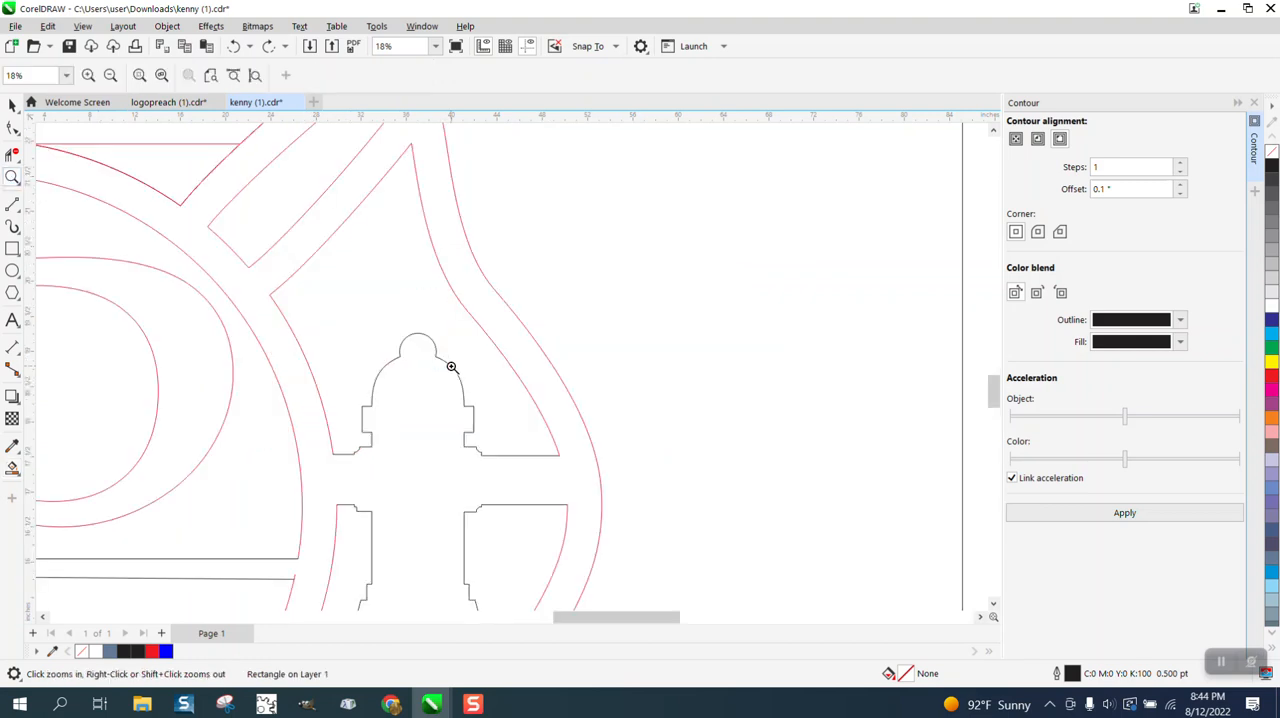
pyautogui.moveTo(320, 420); pyautogui.dragTo(445, 487)
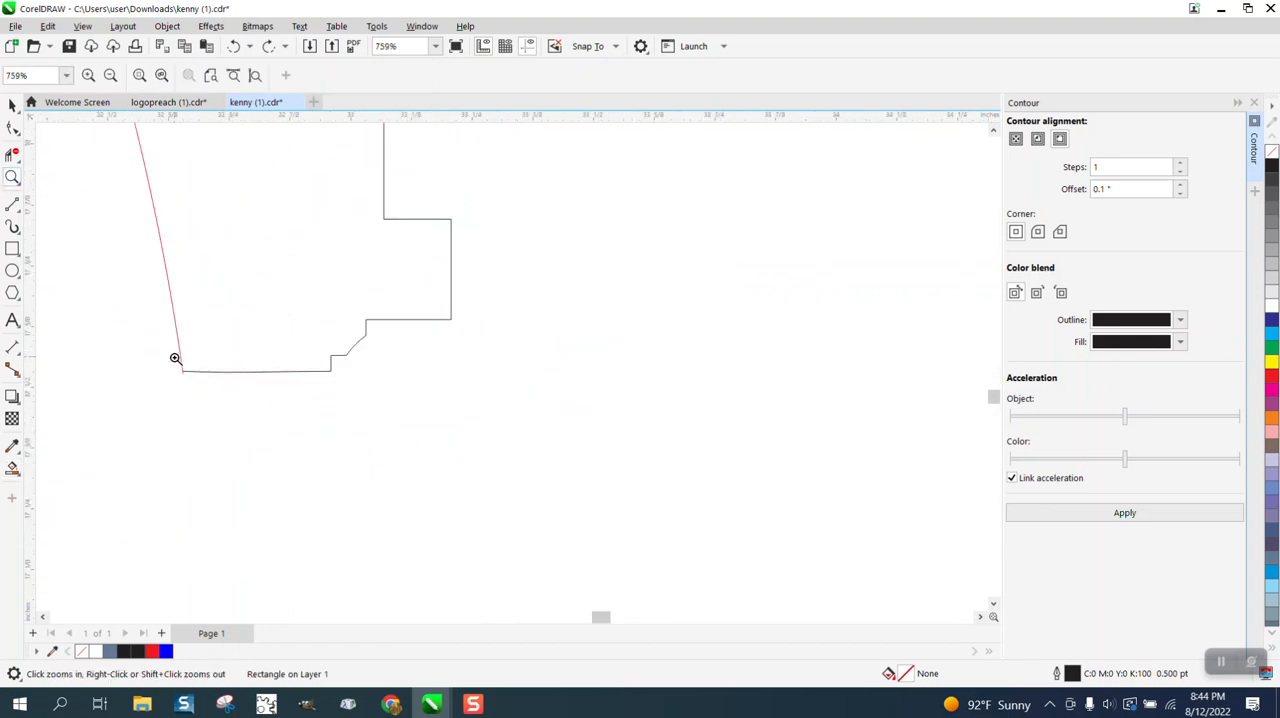
pyautogui.moveTo(174, 358); pyautogui.dragTo(218, 385)
pyautogui.click(12, 127)
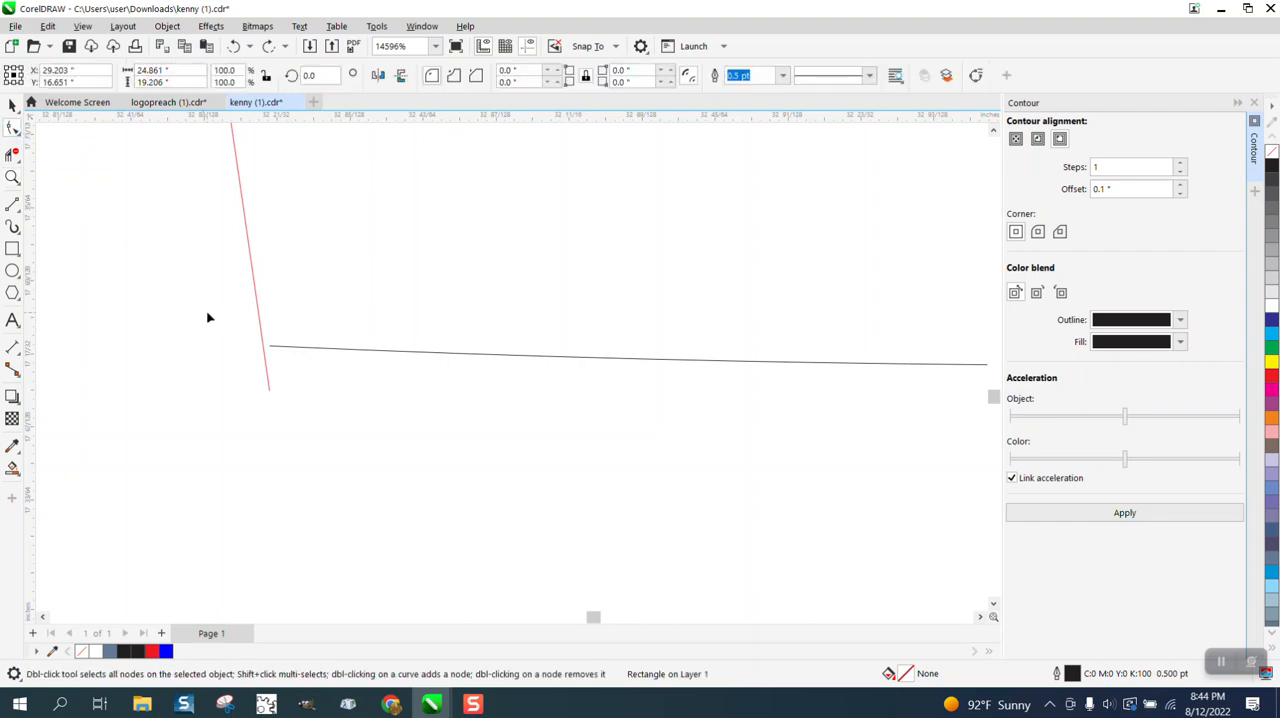
pyautogui.click(285, 348)
pyautogui.moveTo(270, 346); pyautogui.dragTo(243, 345)
pyautogui.click(12, 155)
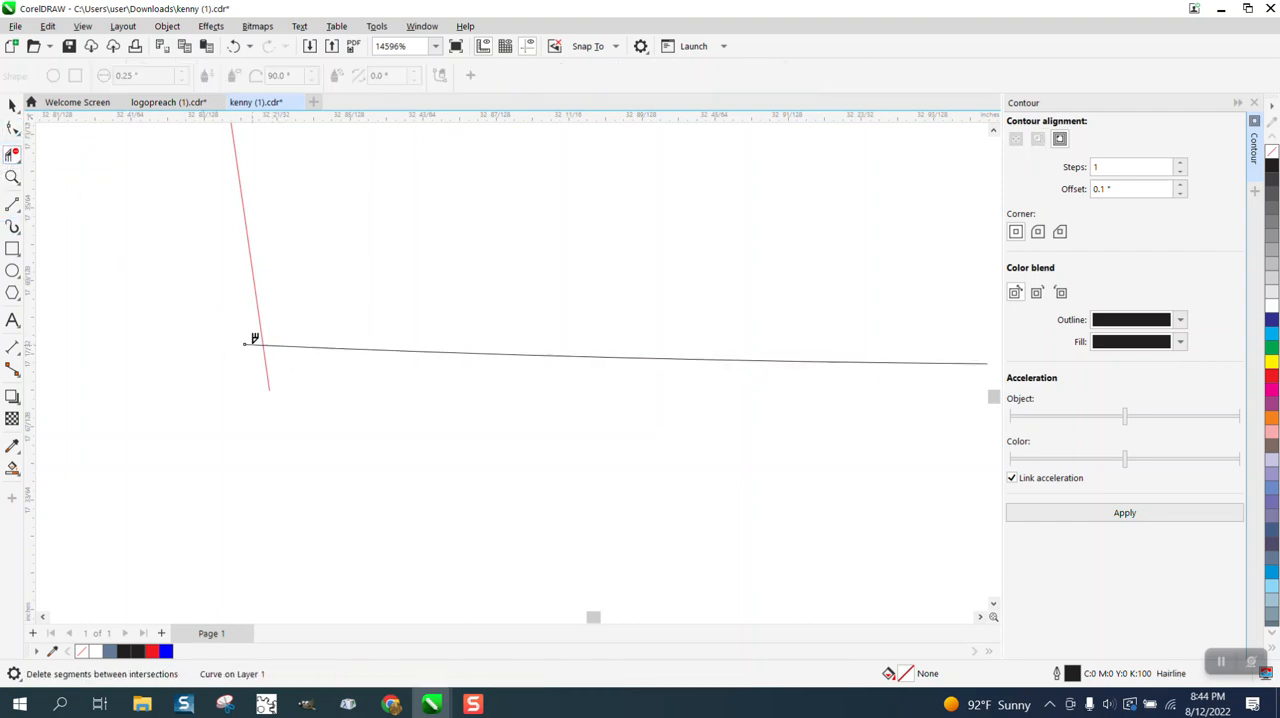
pyautogui.click(256, 345)
# Test-fill the emblem's body with blue again after the hydrant repair and undo the fill.
pyautogui.scroll(-6, 335, 355)
pyautogui.scroll(-4, 329, 356)
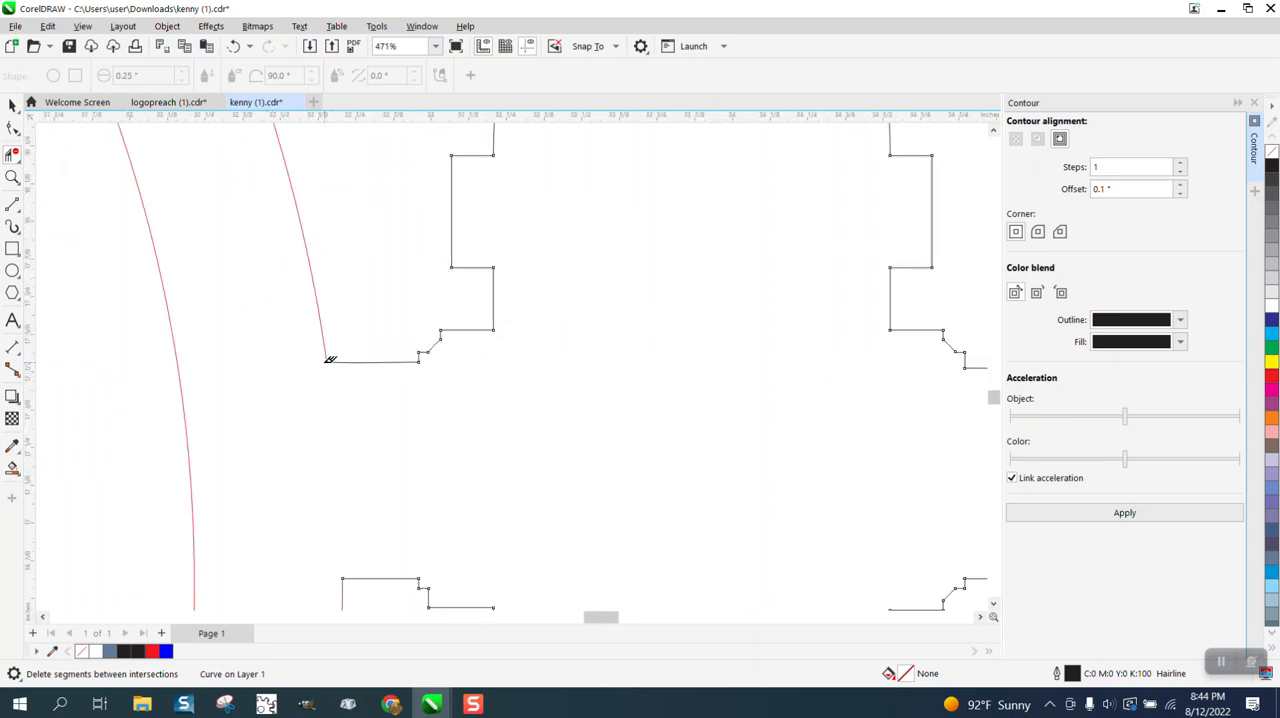
pyautogui.click(12, 467)
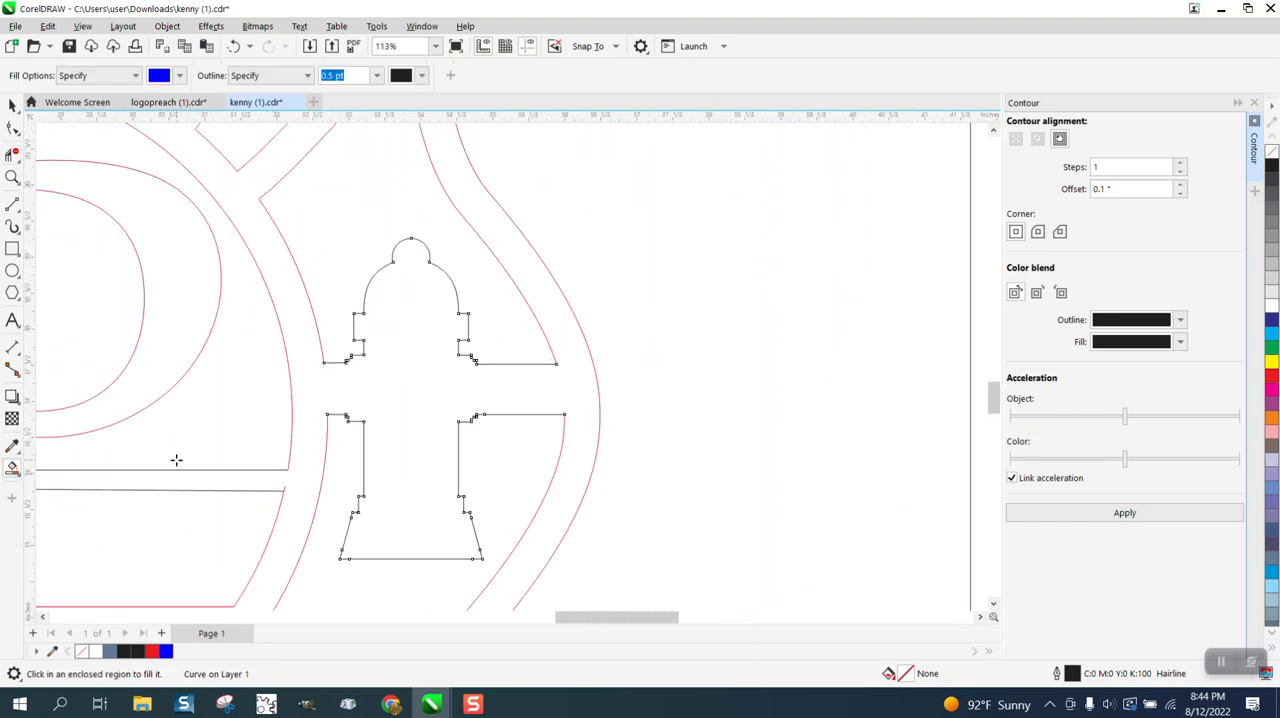
pyautogui.click(311, 401)
pyautogui.scroll(-4, 311, 401)
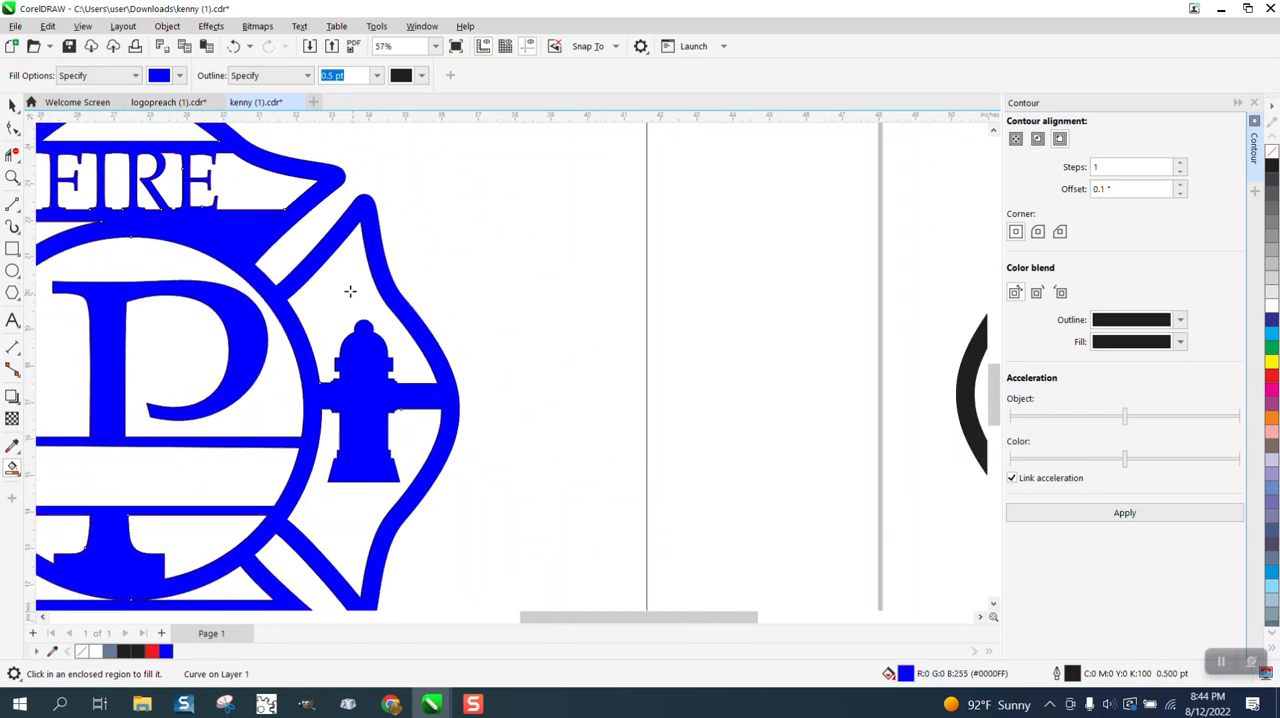
pyautogui.click(237, 46)
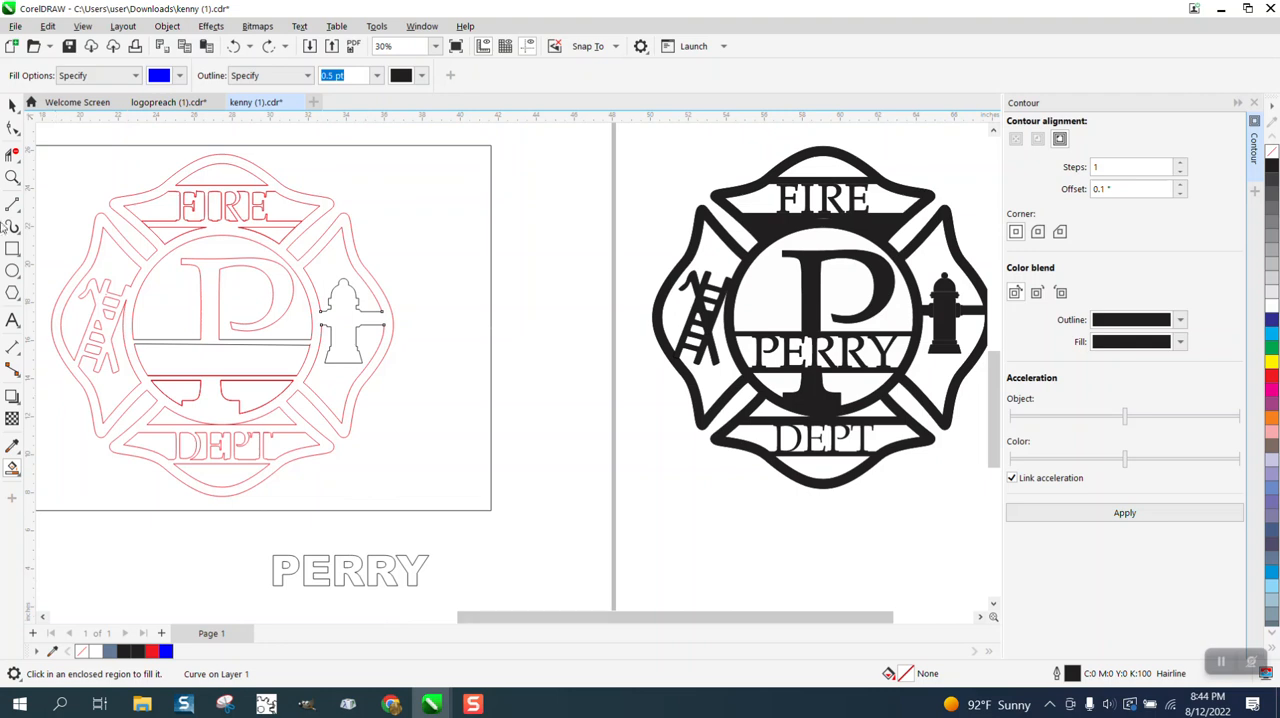
# Move the PERRY text into the band across the circle and stretch it to about 1.78 inches tall, overlapping both lines.
pyautogui.click(12, 104)
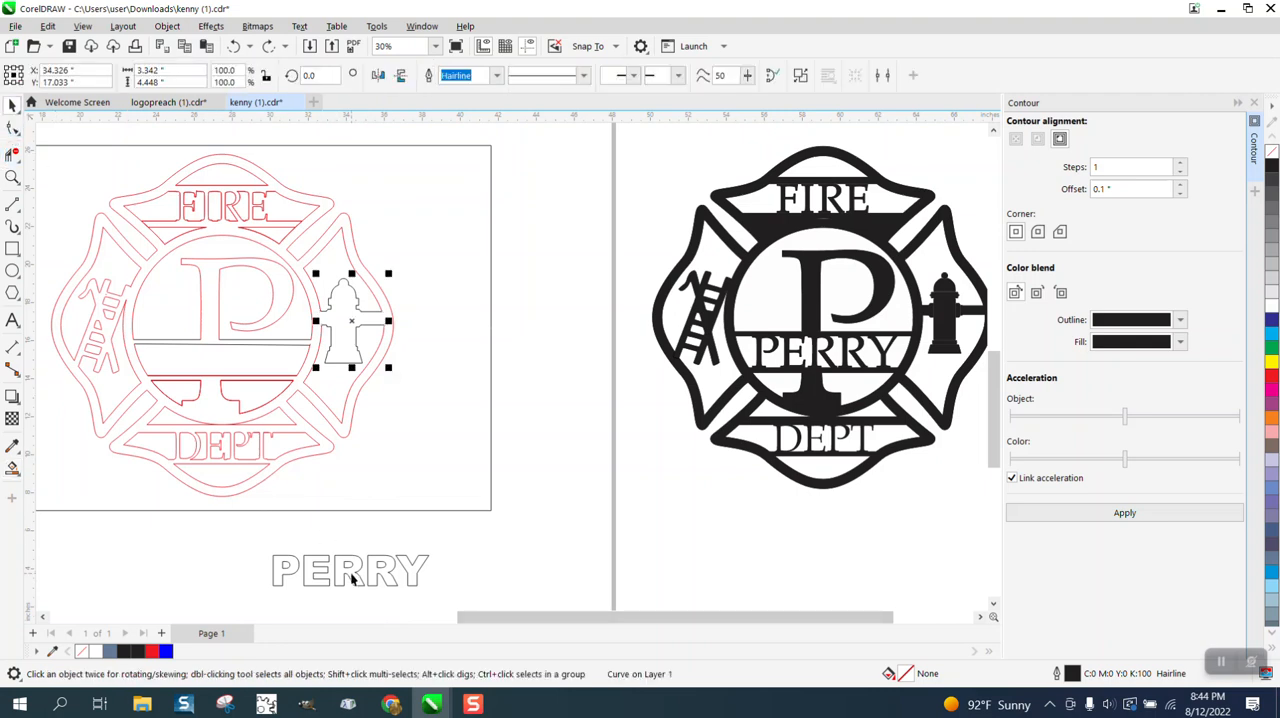
pyautogui.moveTo(351, 578); pyautogui.dragTo(231, 361)
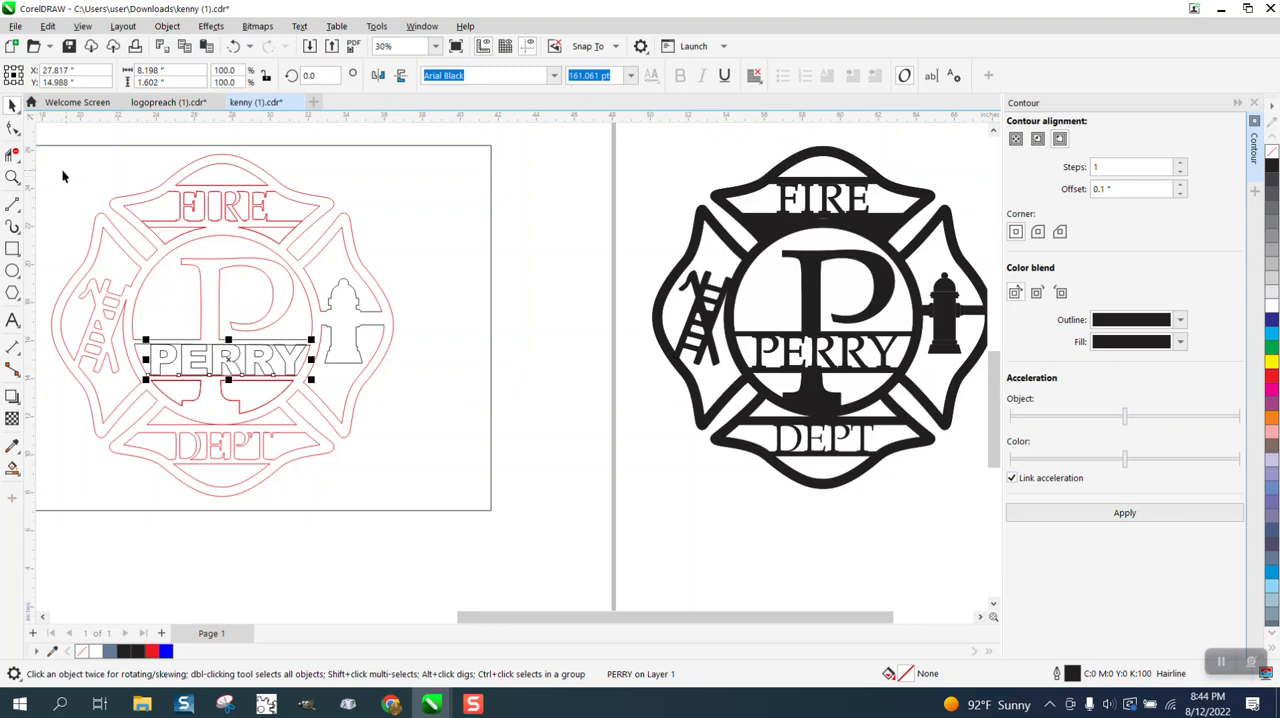
pyautogui.click(12, 177)
pyautogui.moveTo(143, 305); pyautogui.dragTo(386, 404)
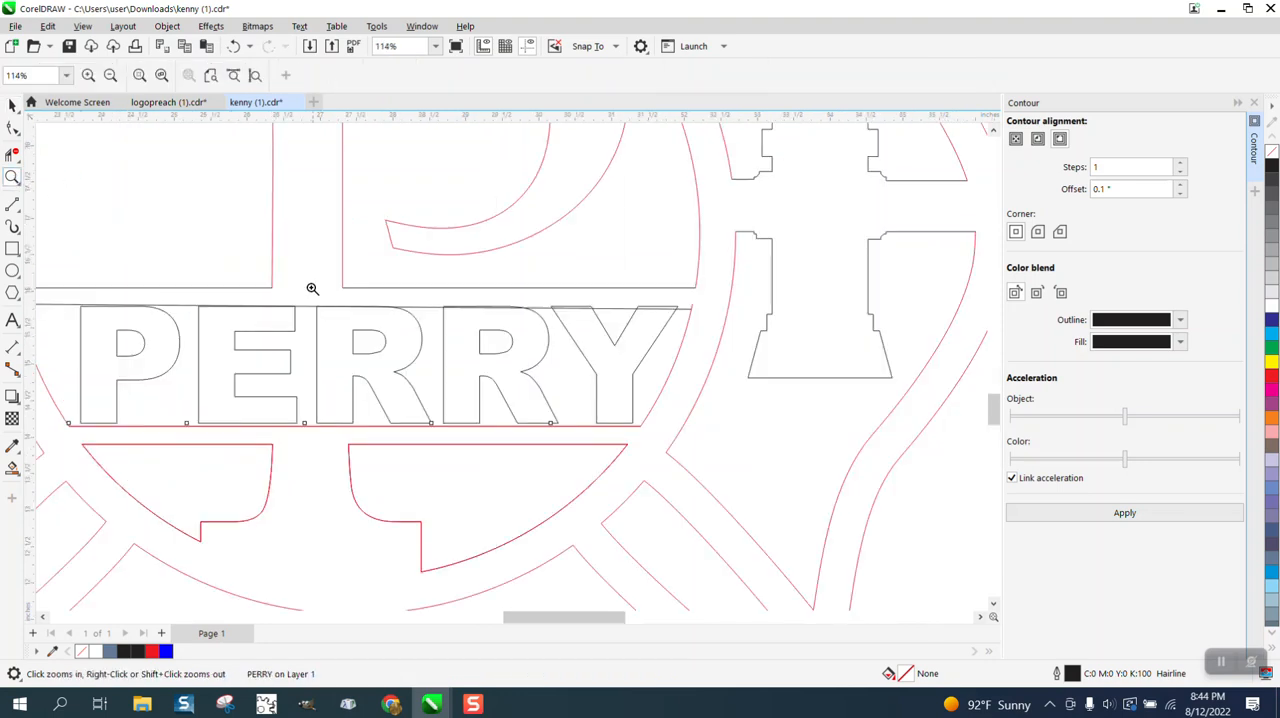
pyautogui.click(12, 105)
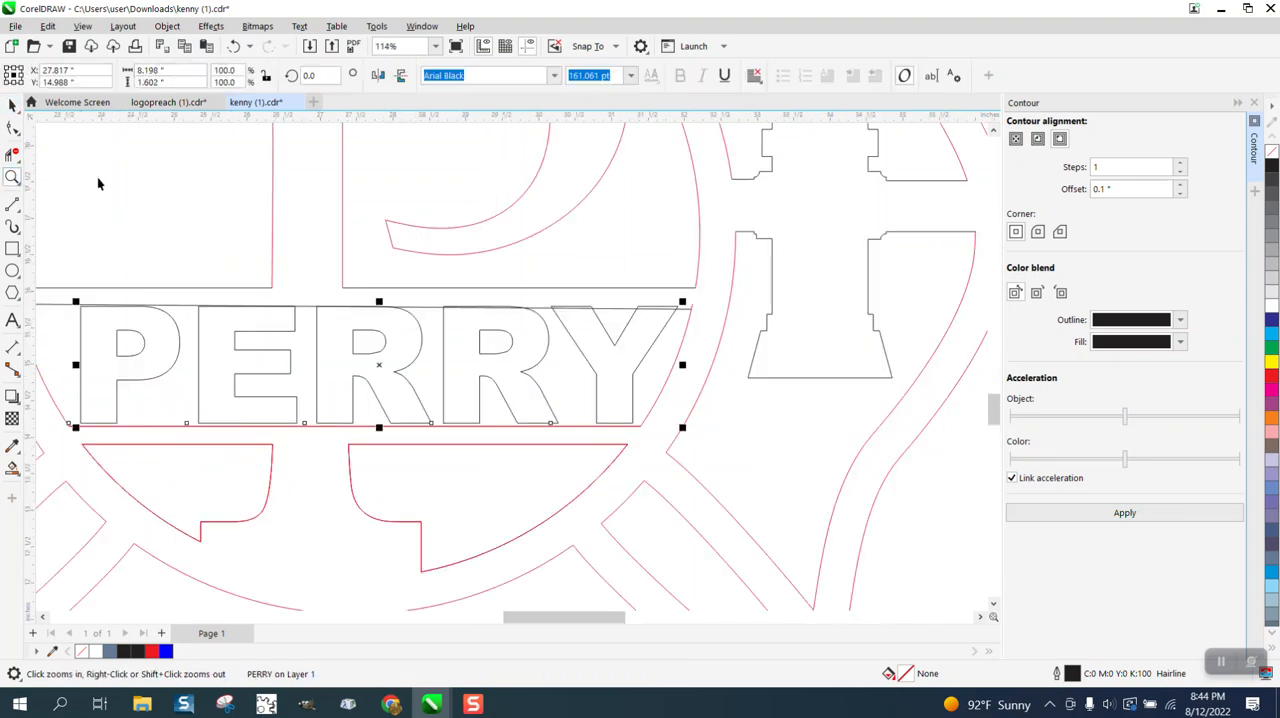
pyautogui.moveTo(378, 430); pyautogui.dragTo(378, 439)
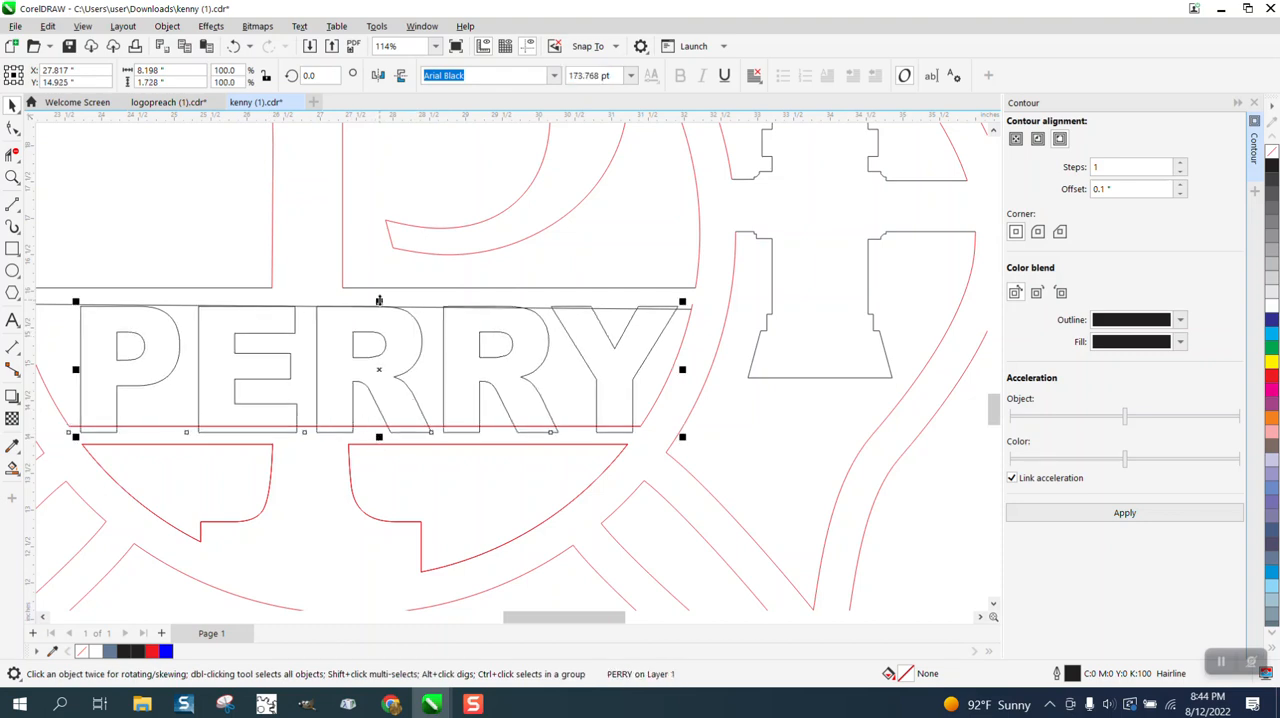
pyautogui.moveTo(379, 300); pyautogui.dragTo(379, 296)
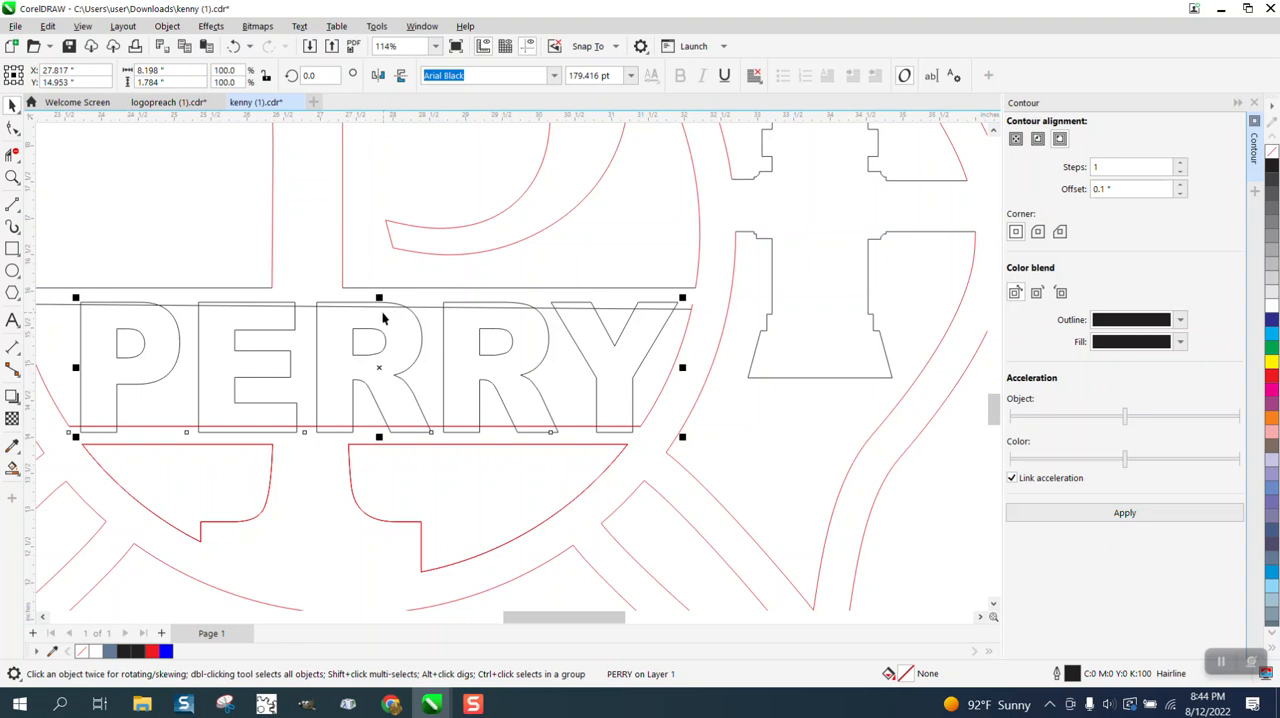
# Convert the PERRY text to curves and trim away the overlapping segments along the letters' tops.
pyautogui.click(167, 26)
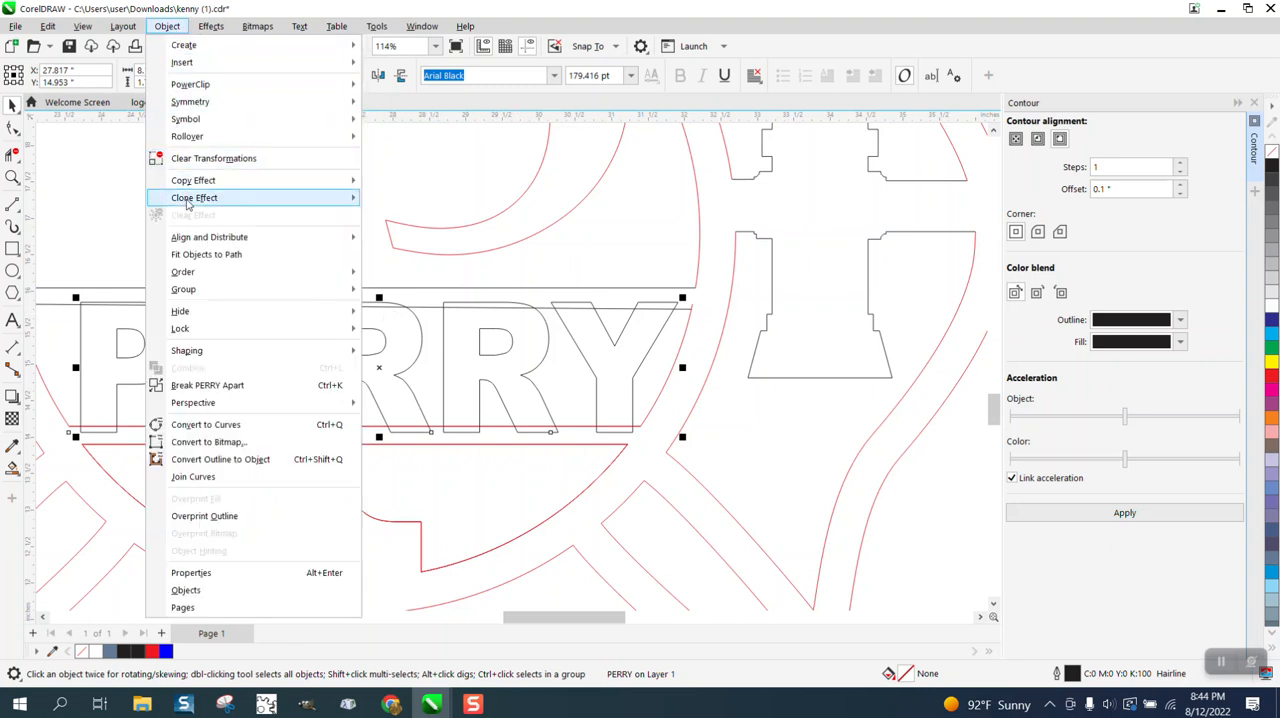
pyautogui.click(205, 424)
pyautogui.click(13, 152)
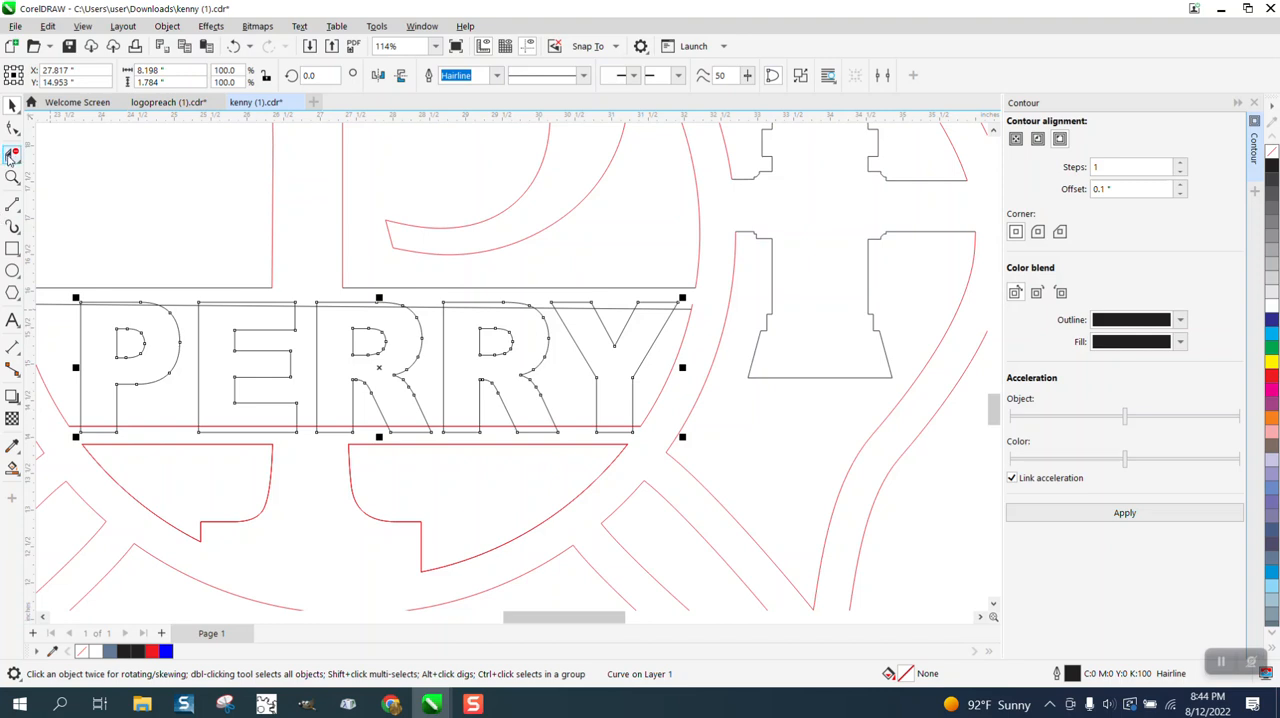
pyautogui.click(125, 301)
pyautogui.click(233, 314)
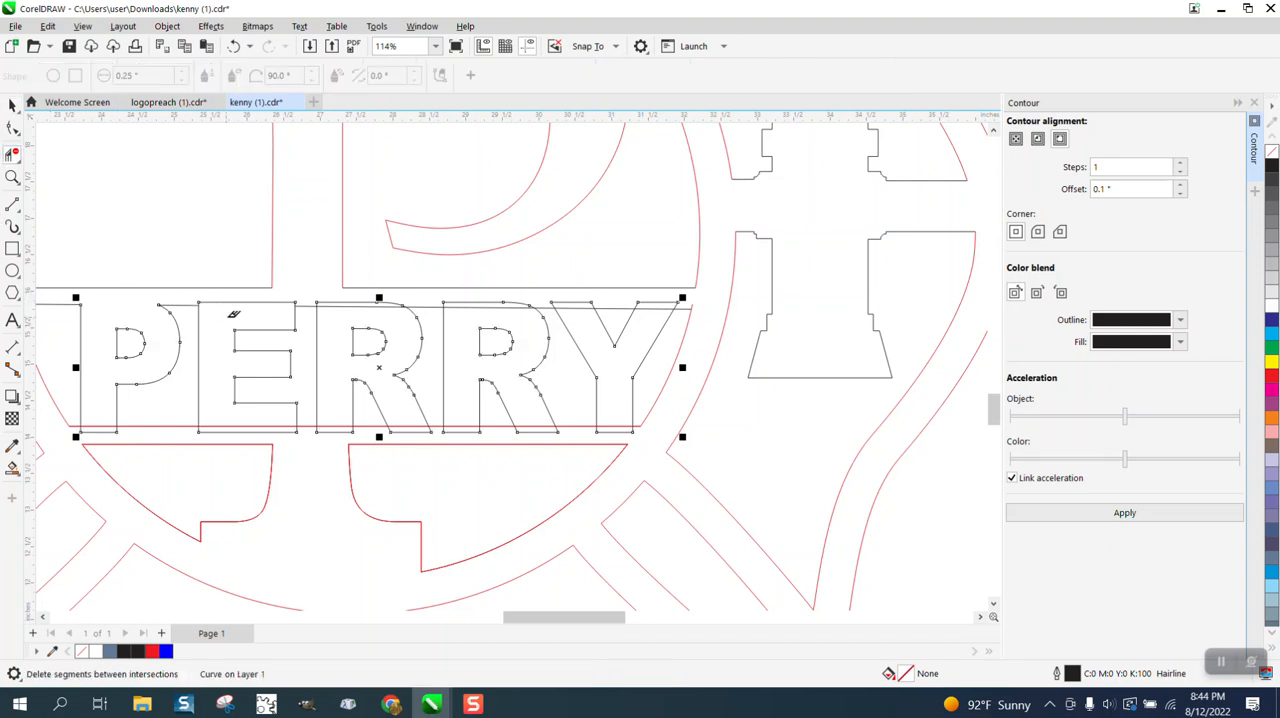
pyautogui.click(262, 302)
pyautogui.click(365, 302)
pyautogui.click(487, 302)
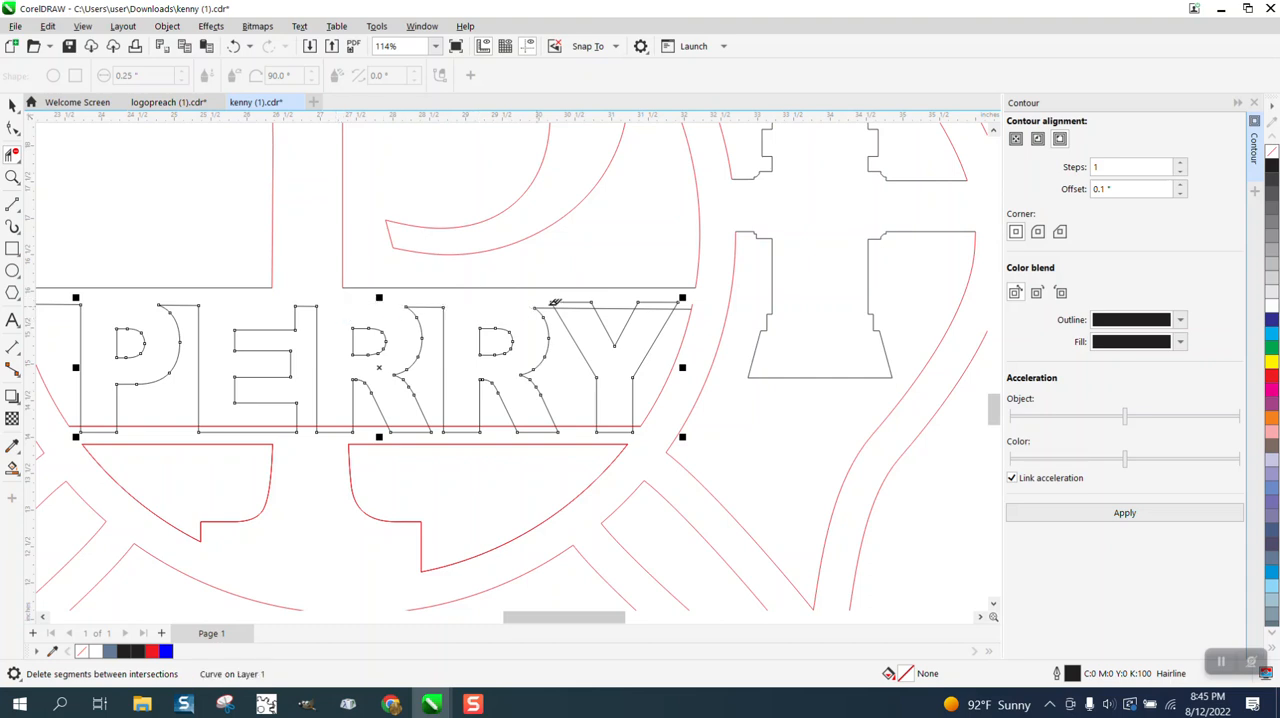
pyautogui.click(580, 301)
pyautogui.click(656, 300)
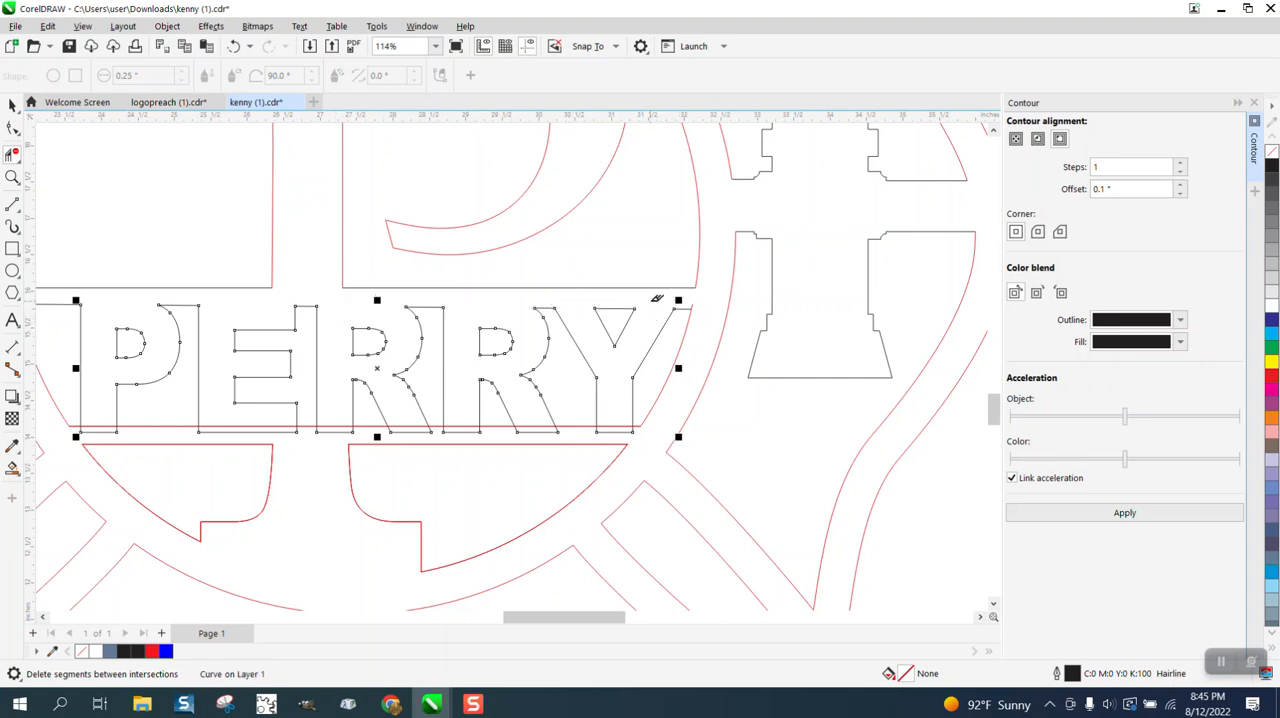
# Trim away the overlapping segments along the bottoms of the PERRY letters, merging them with the lower red line.
pyautogui.click(614, 431)
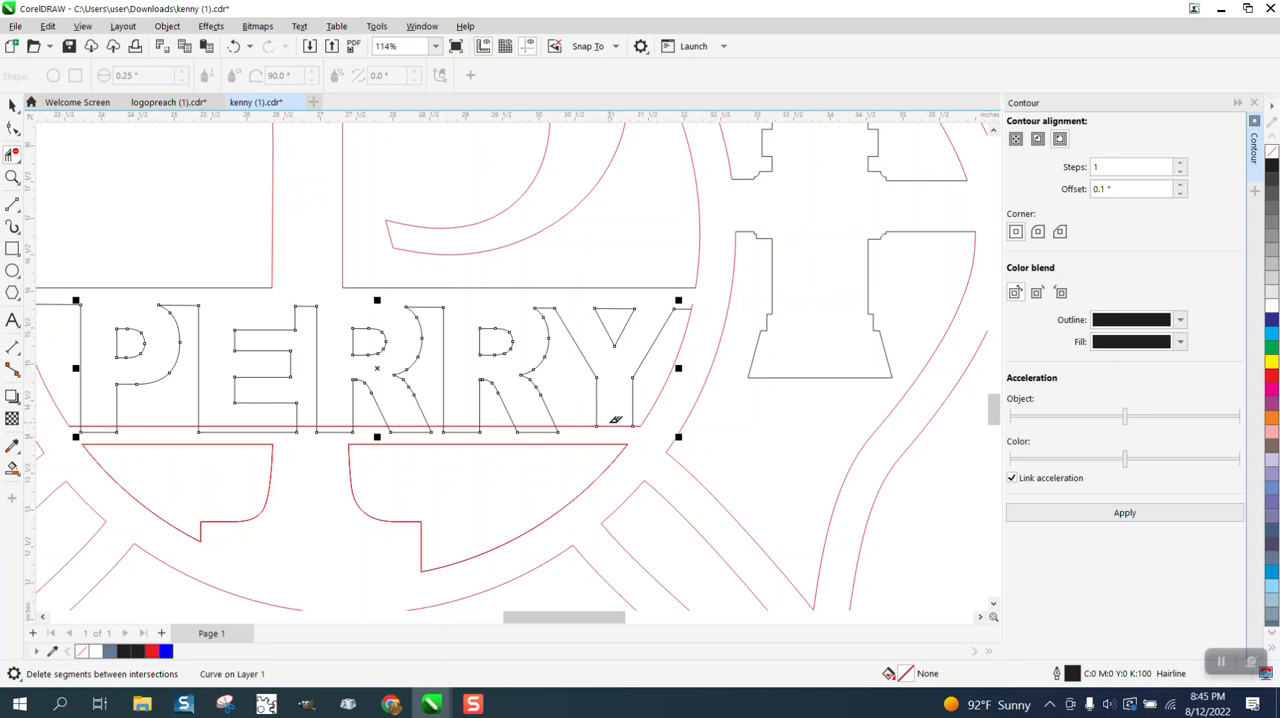
pyautogui.click(540, 431)
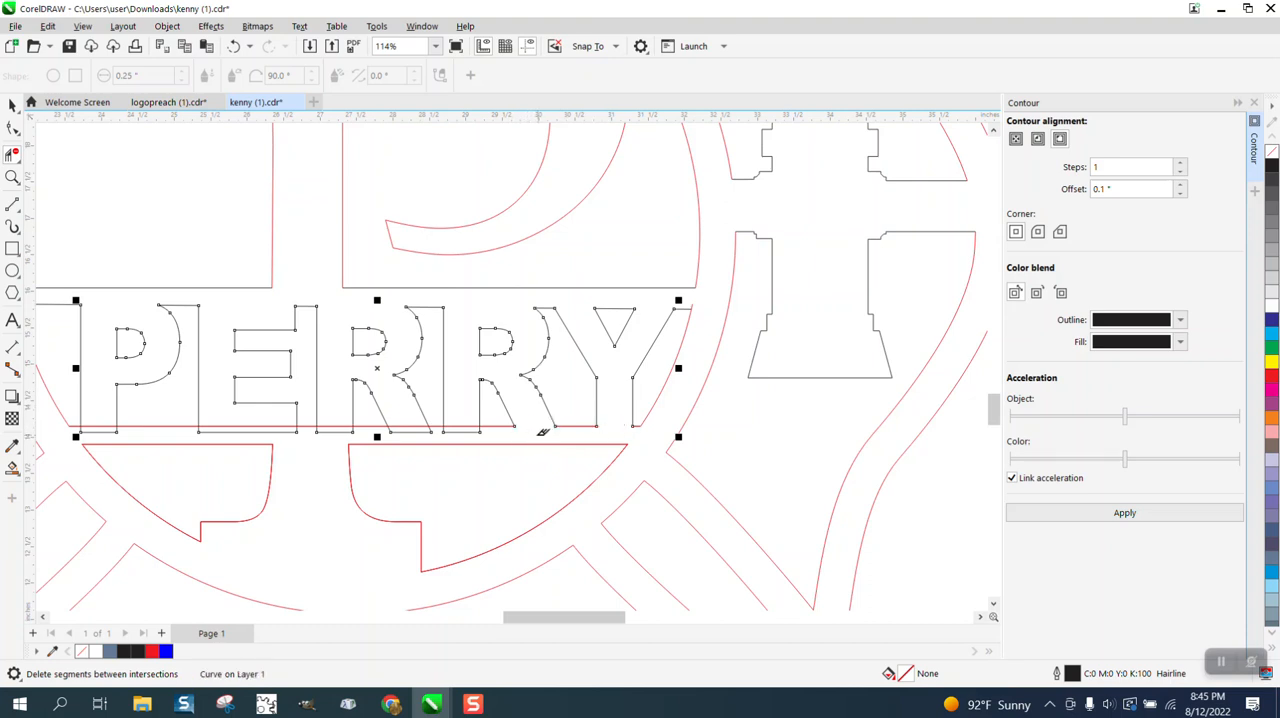
pyautogui.click(462, 431)
pyautogui.click(406, 431)
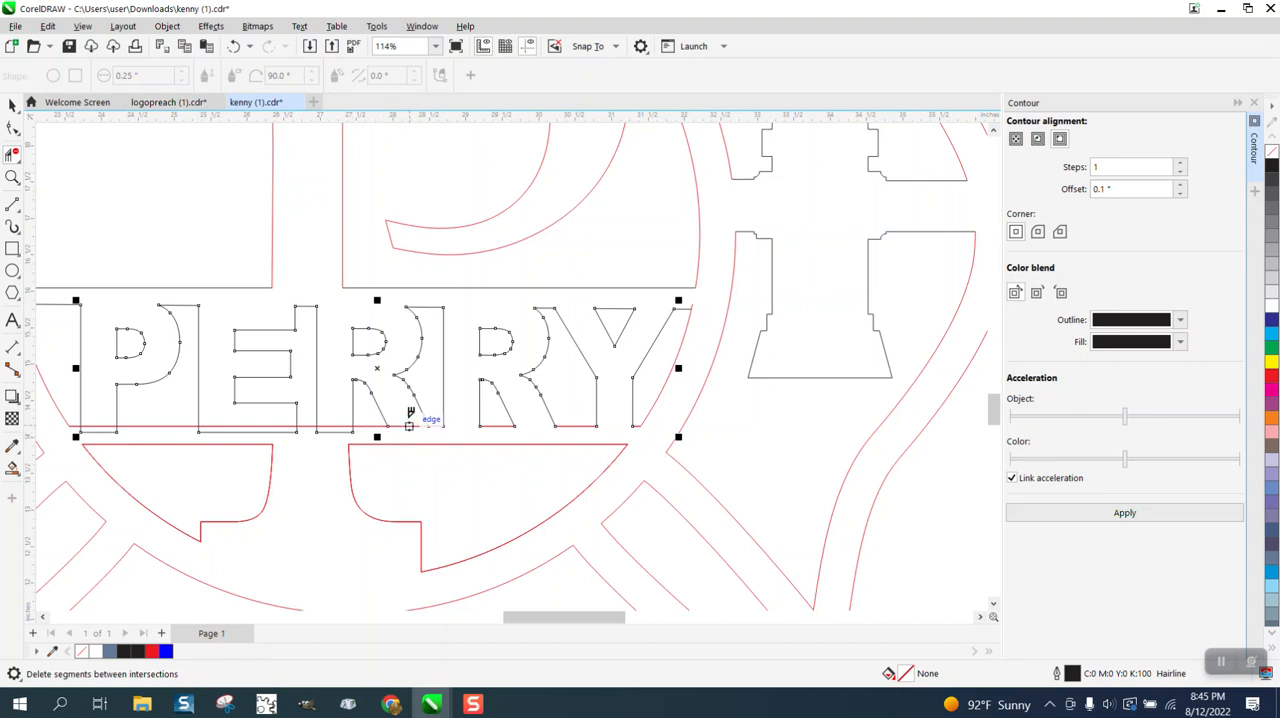
pyautogui.click(335, 431)
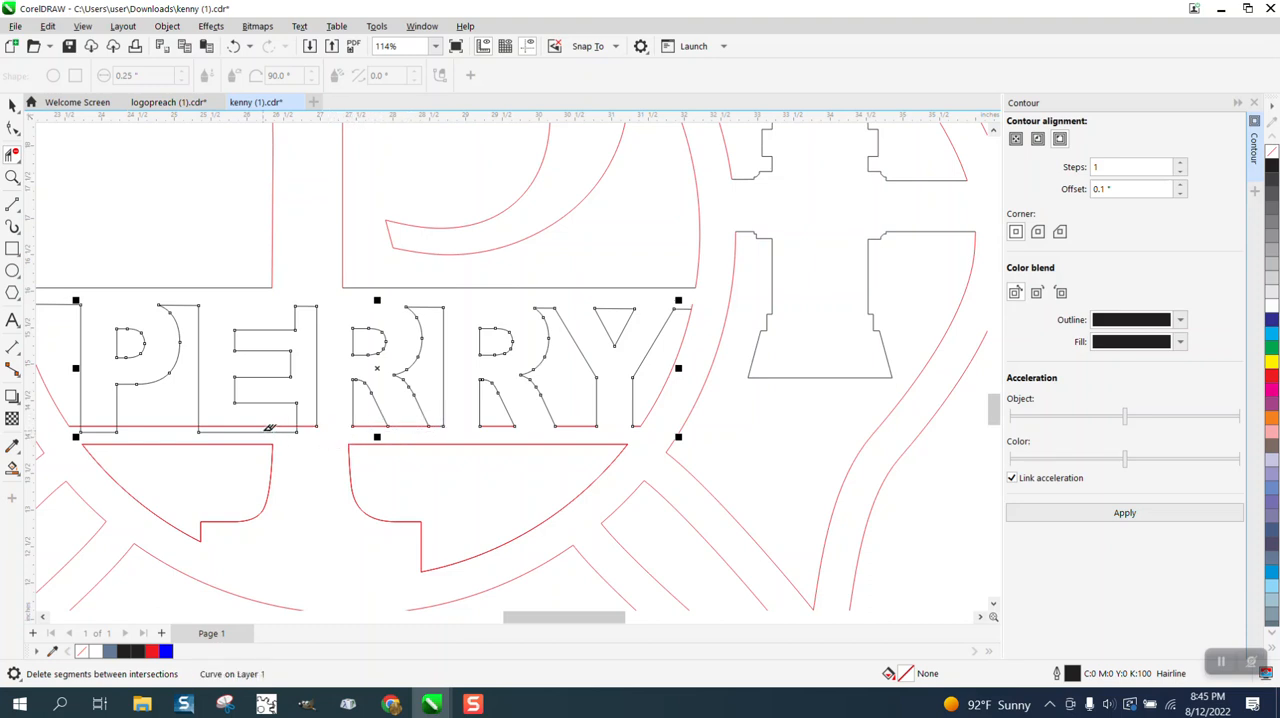
pyautogui.click(283, 431)
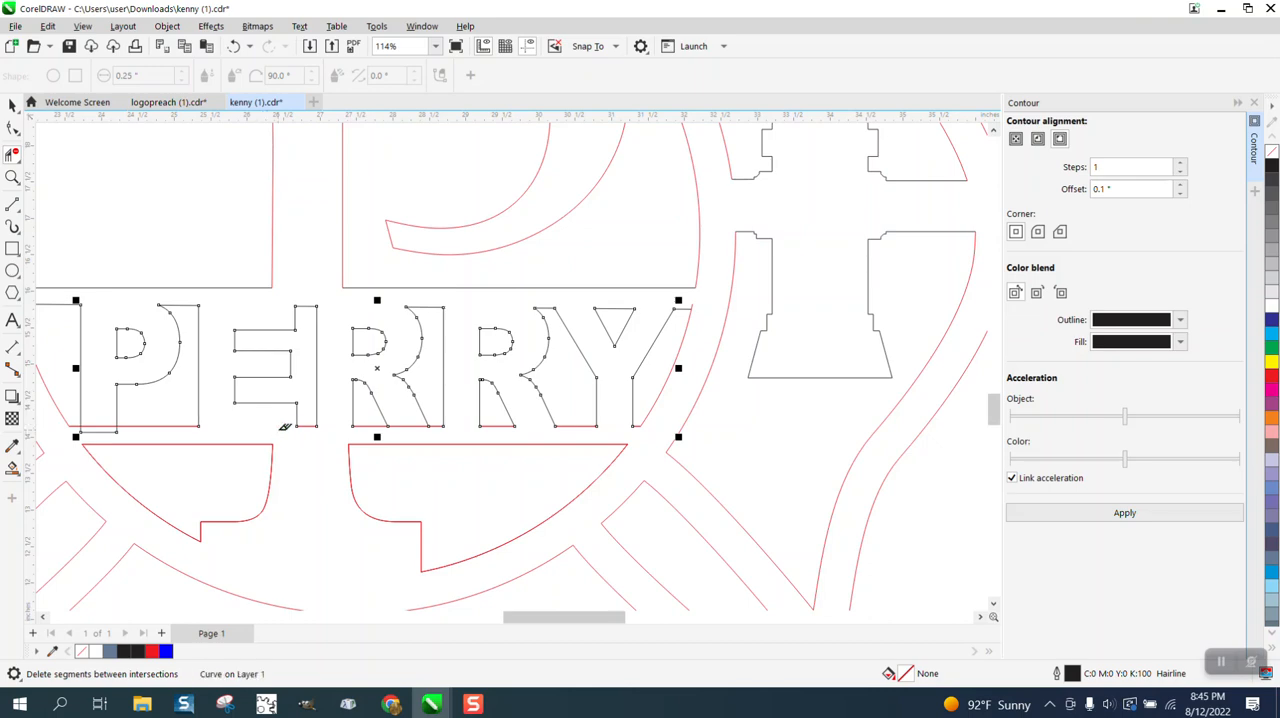
pyautogui.click(104, 432)
# Fill the emblem's body with the blue Smart Fill and move the filled shape off the page, beyond the black original.
pyautogui.scroll(-2, 148, 435)
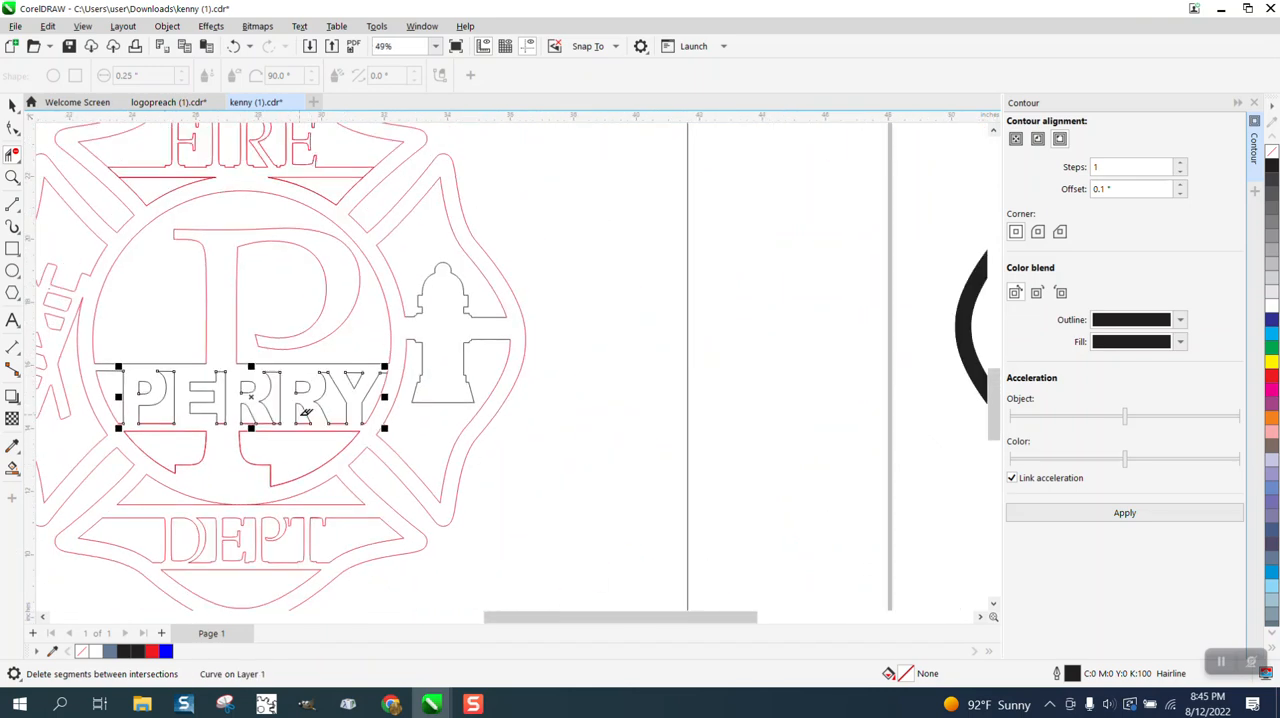
pyautogui.scroll(-1, 290, 425)
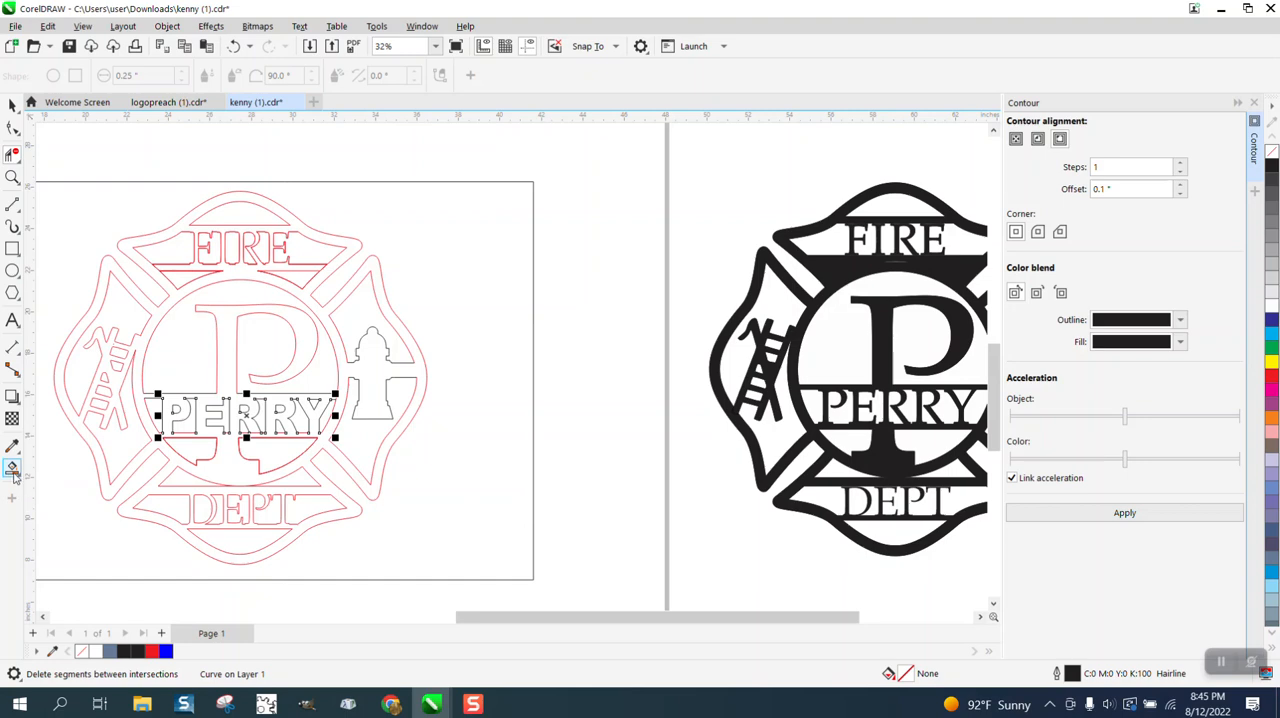
pyautogui.click(12, 470)
pyautogui.click(233, 337)
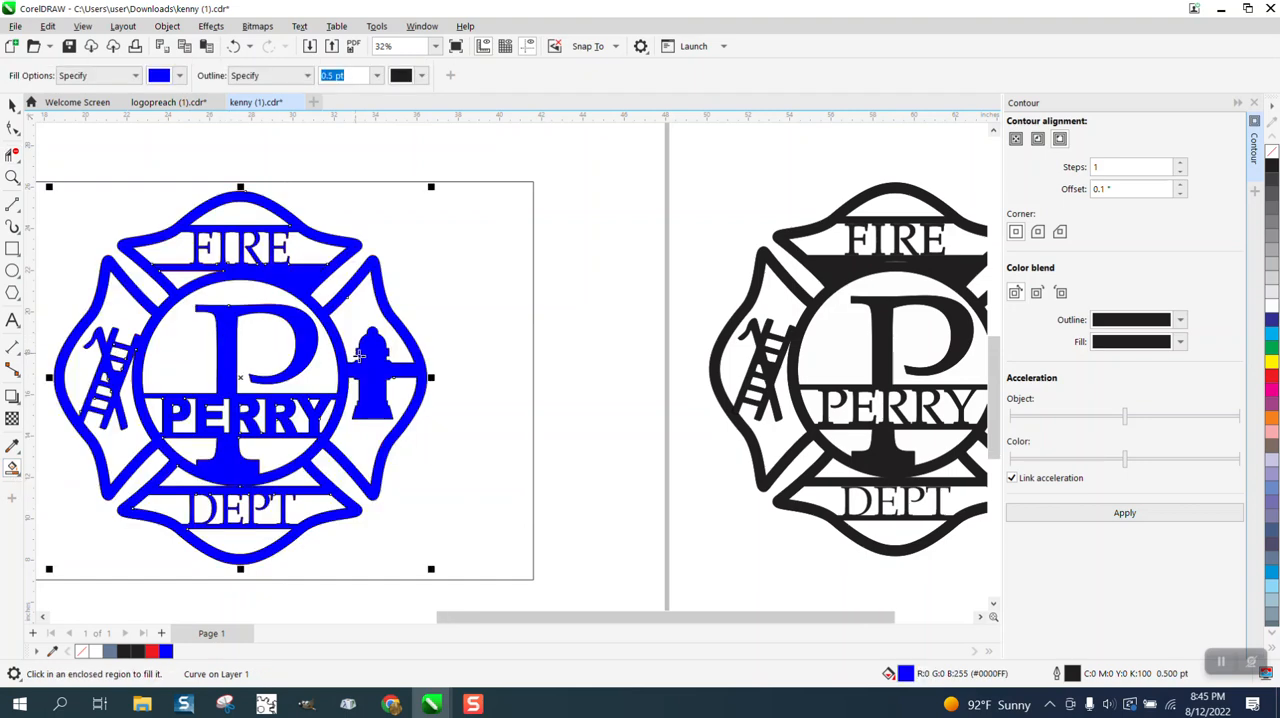
pyautogui.scroll(-2, 434, 351)
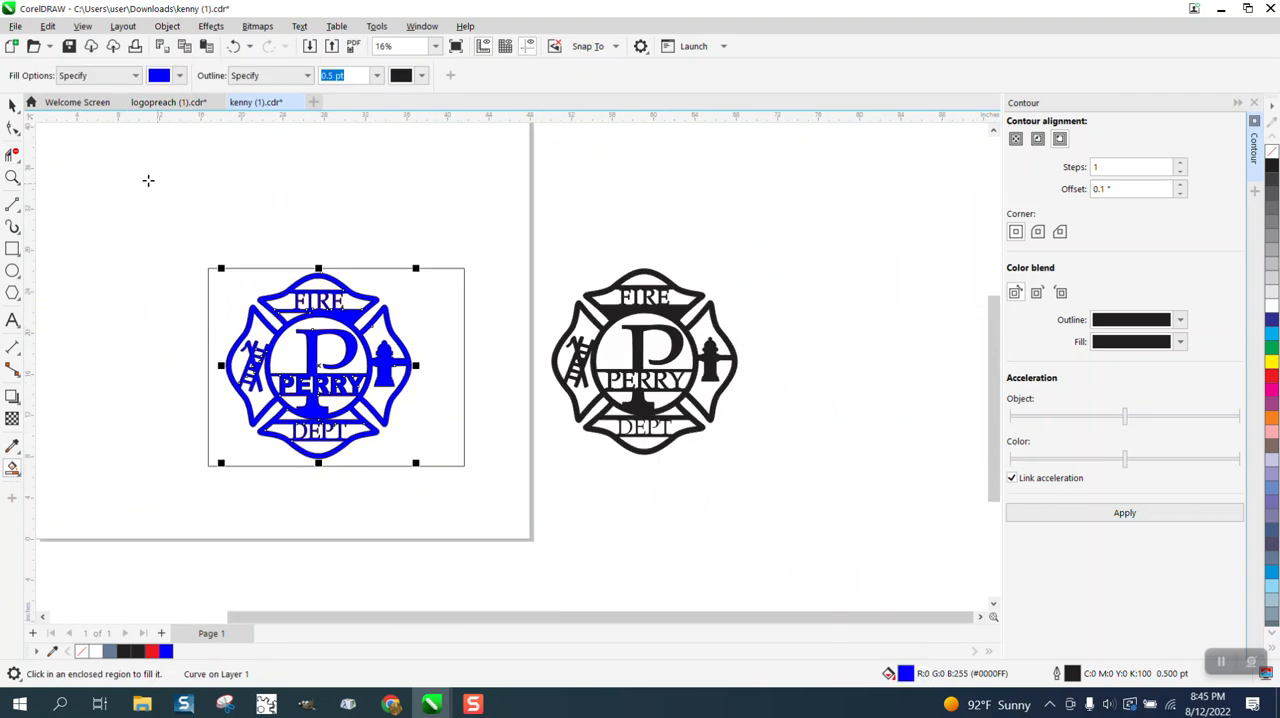
pyautogui.click(12, 105)
pyautogui.moveTo(318, 364); pyautogui.dragTo(850, 256)
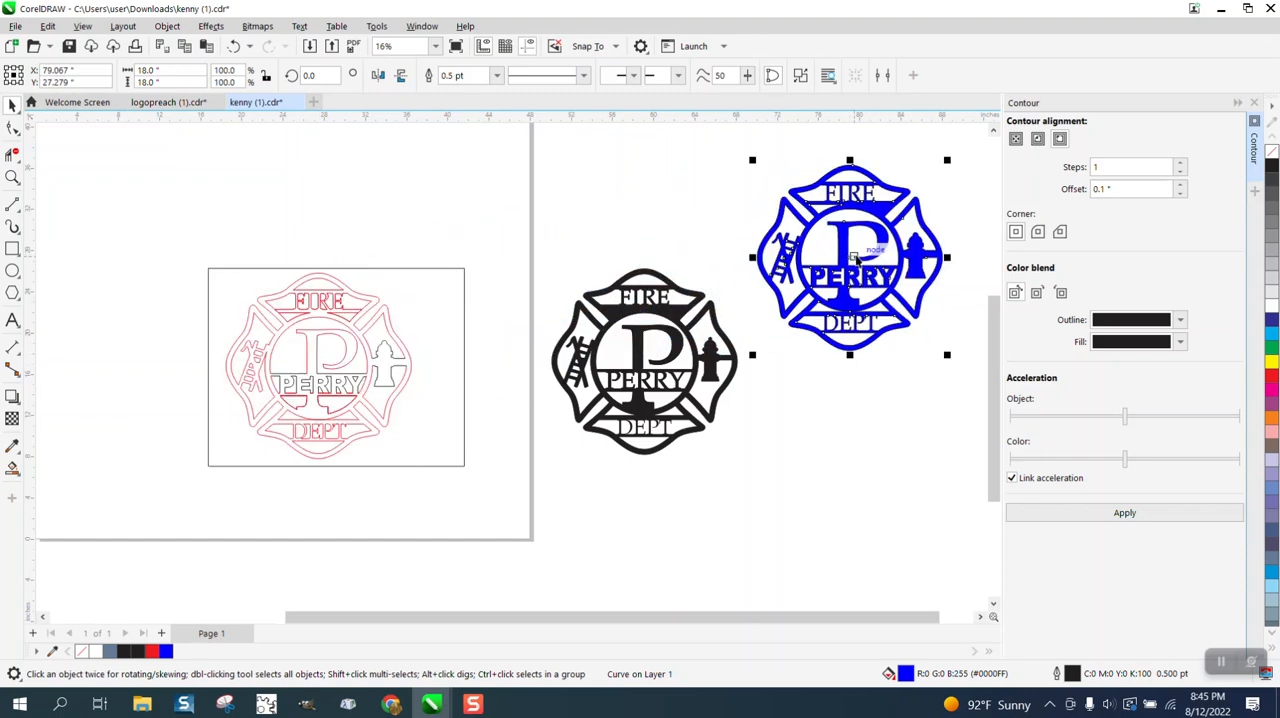
# Remove the blue emblem's fill and give it a red hairline outline.
pyautogui.click(1271, 152)
pyautogui.rightClick(1273, 382)
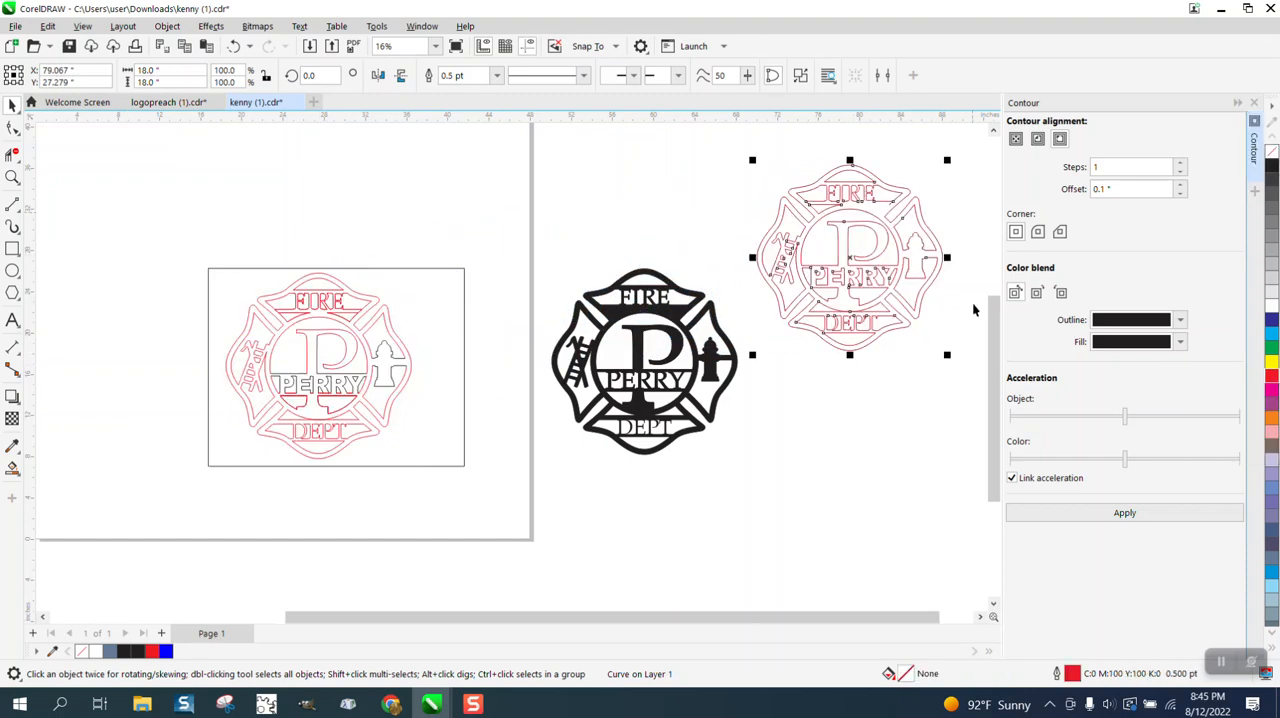
pyautogui.click(496, 77)
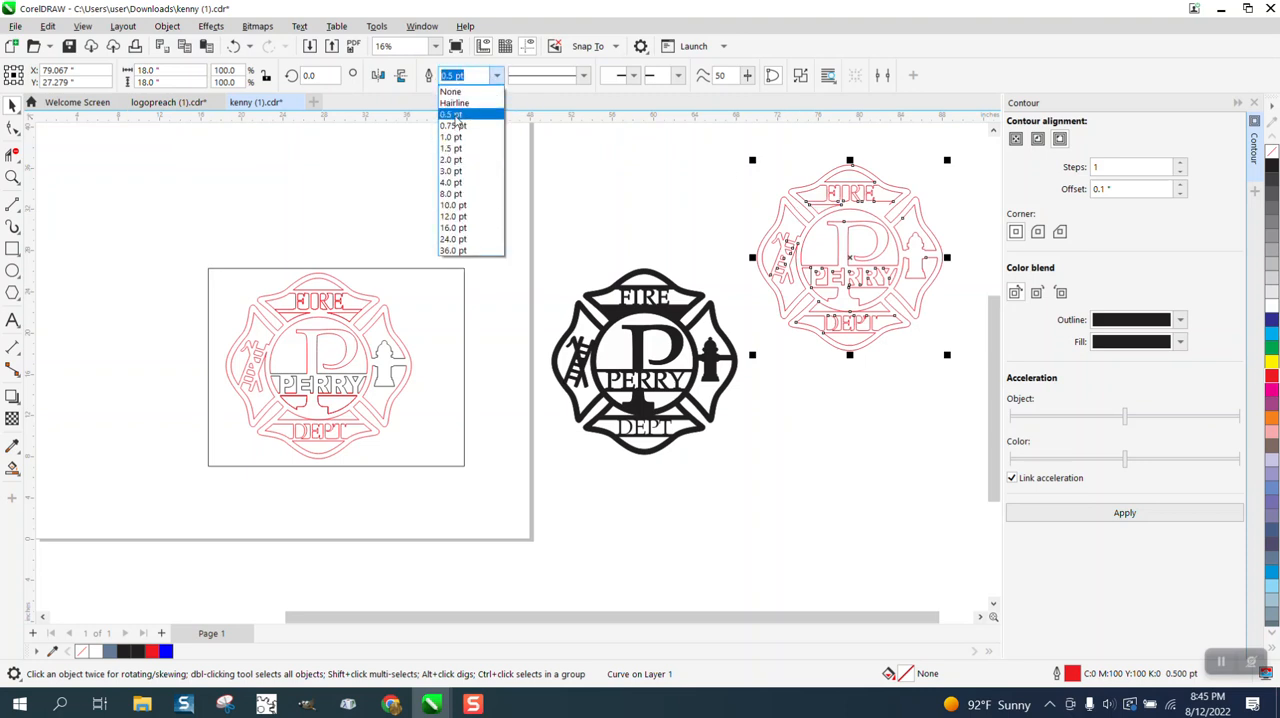
pyautogui.click(460, 104)
# Delete the old outline, its surrounding rectangle and the black emblem, and centre the new red outline on the page.
pyautogui.scroll(-3, 640, 292)
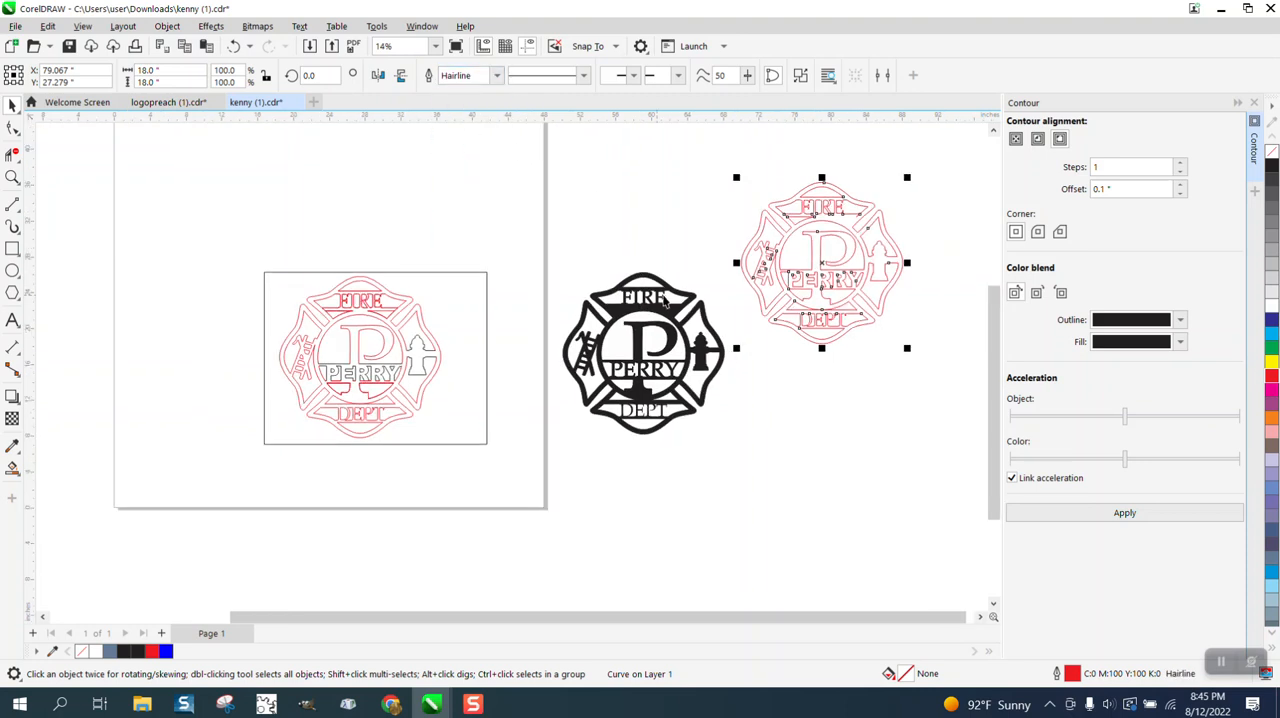
pyautogui.moveTo(324, 236); pyautogui.dragTo(690, 422)
pyautogui.press('Delete')
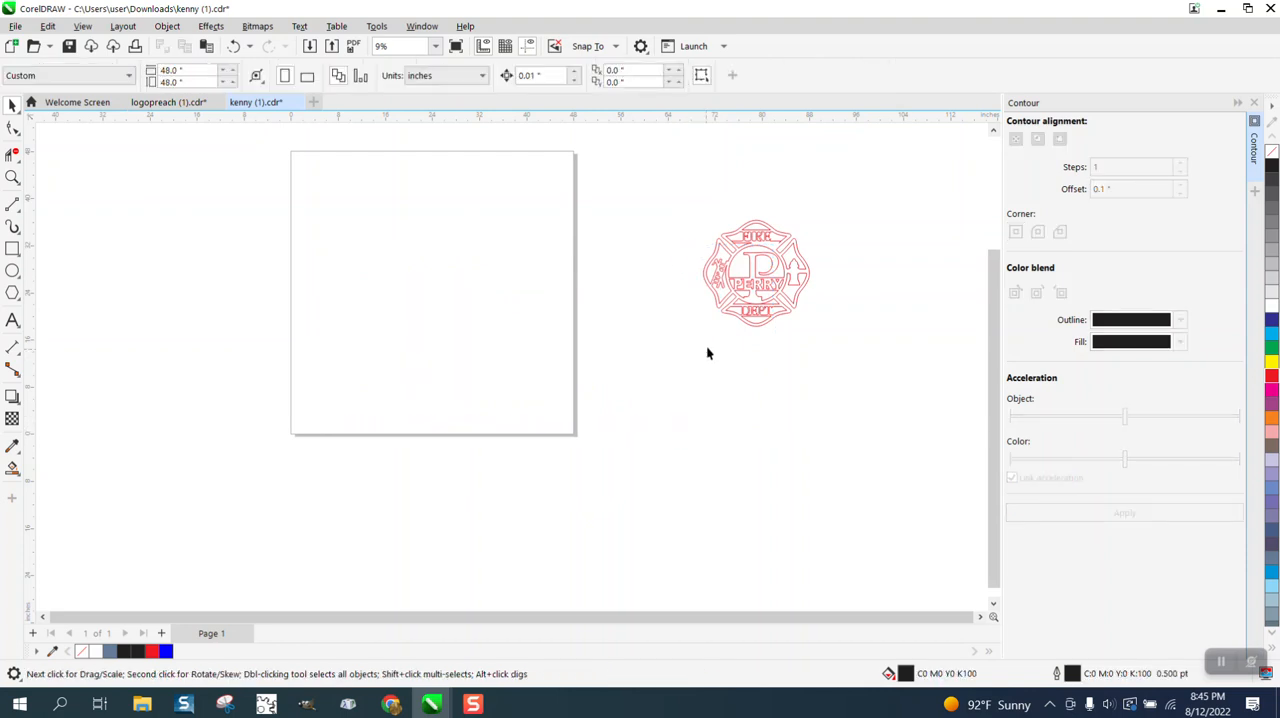
pyautogui.moveTo(891, 348); pyautogui.dragTo(887, 350)
pyautogui.press('p')
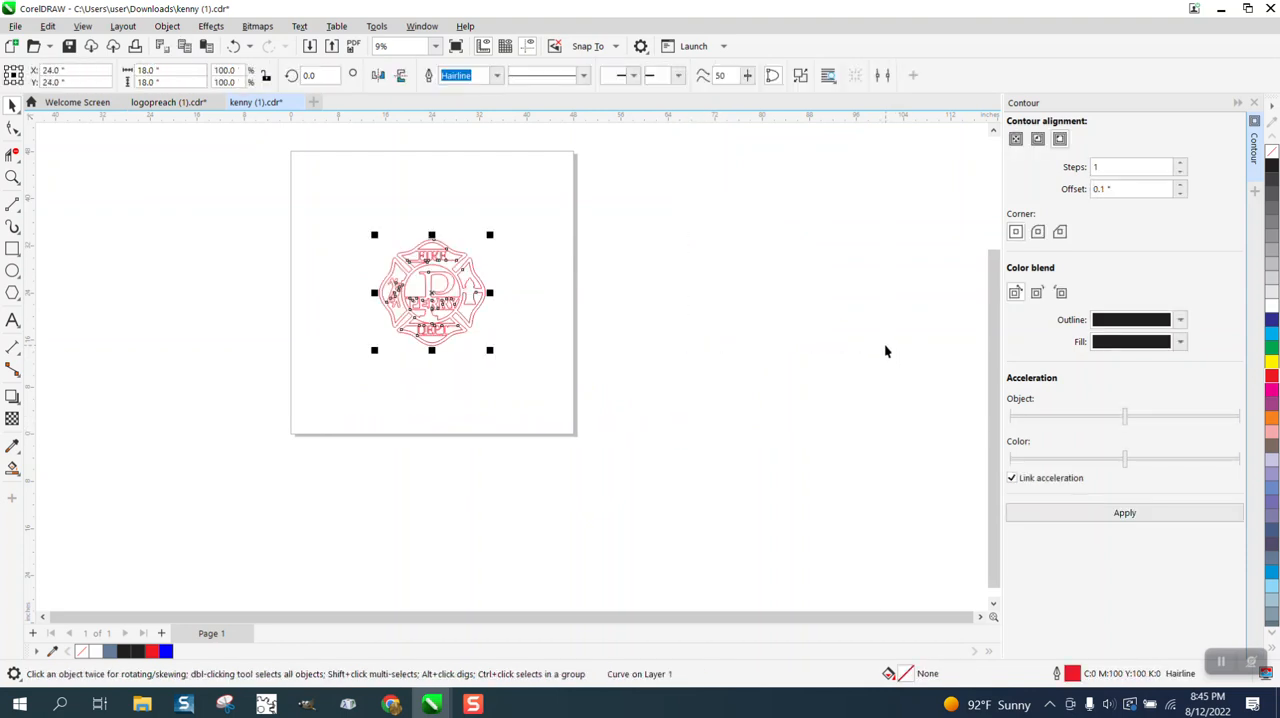
# Delete the stray line segments protruding below the lower corners of the FIRE banner with Virtual Segment Delete.
pyautogui.click(560, 255)
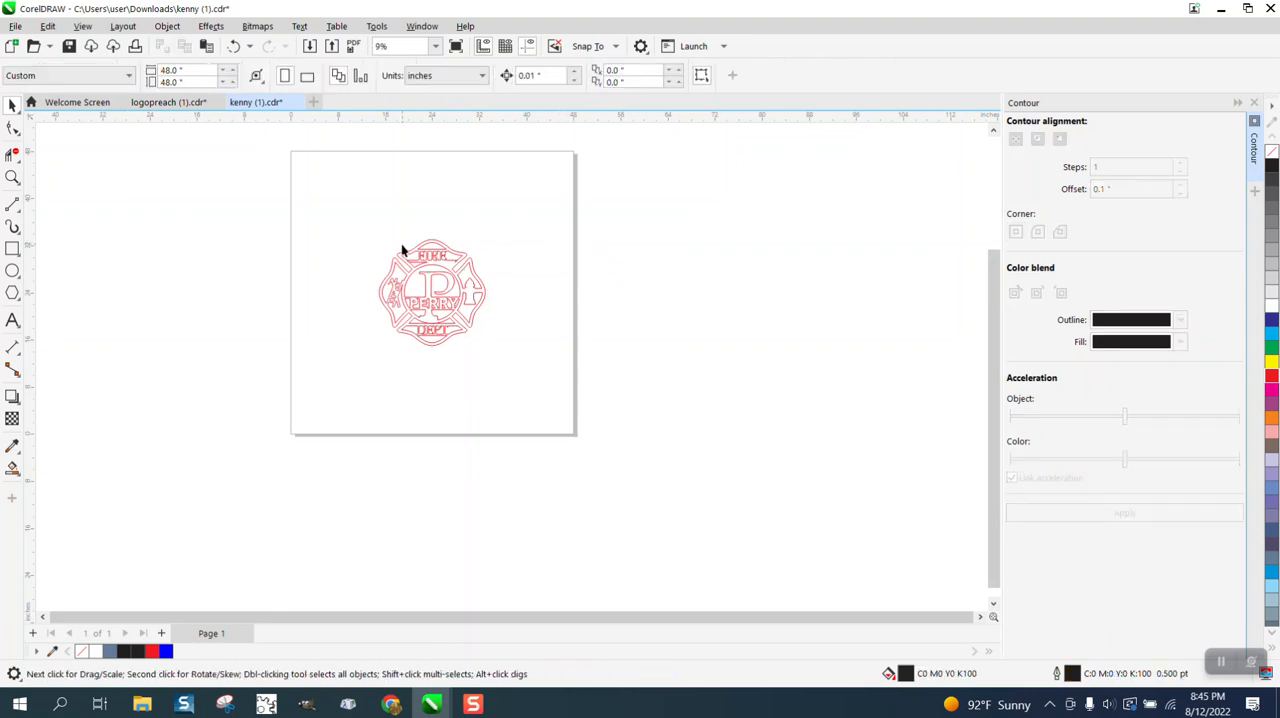
pyautogui.press('F4')
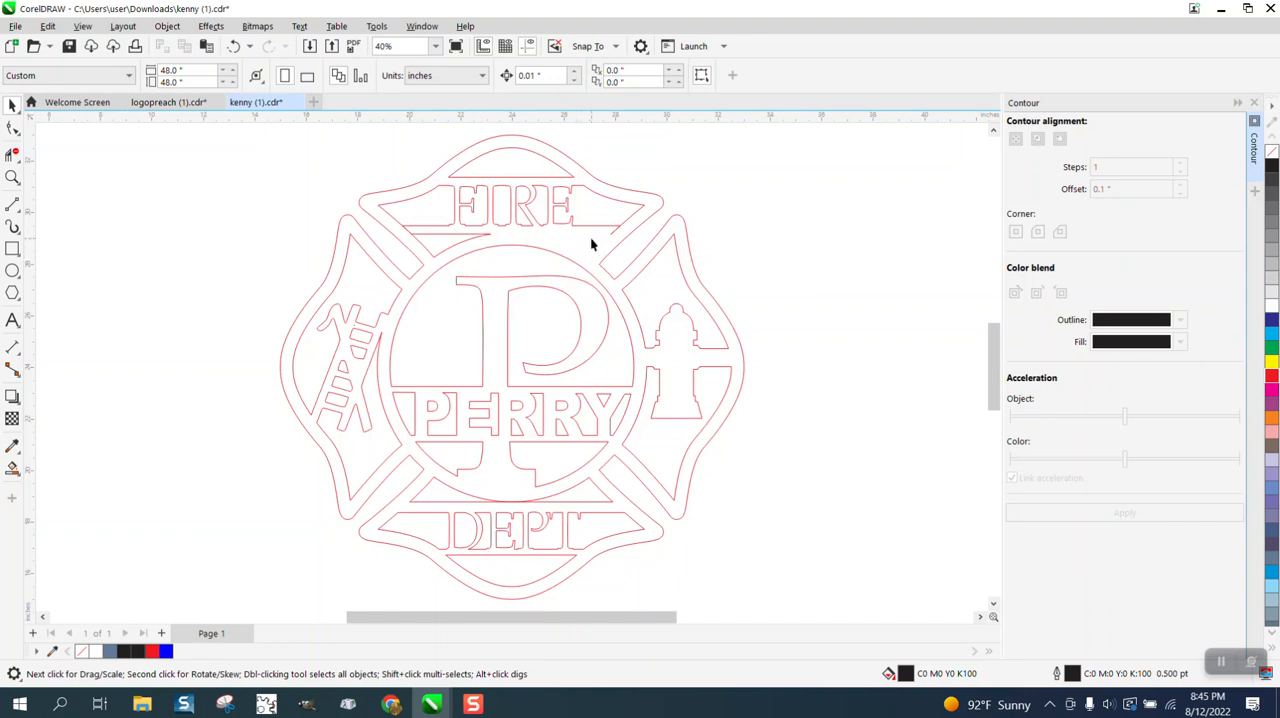
pyautogui.click(12, 177)
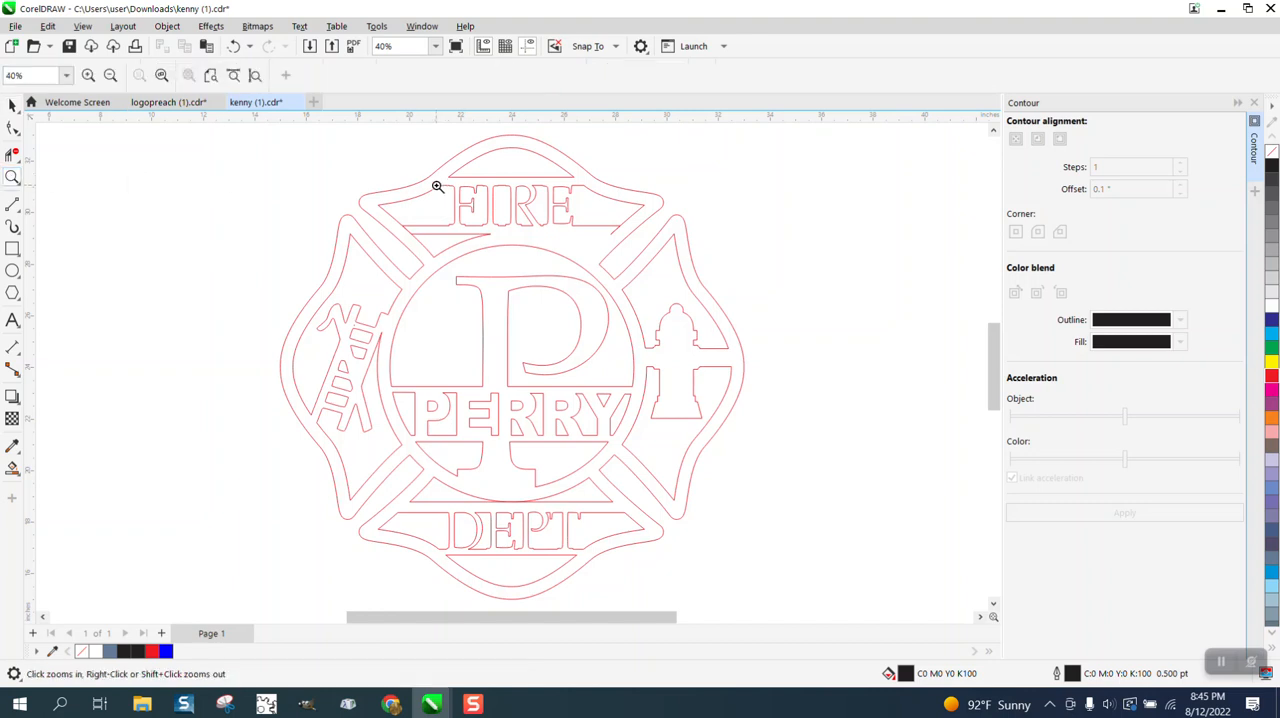
pyautogui.moveTo(384, 213); pyautogui.dragTo(739, 323)
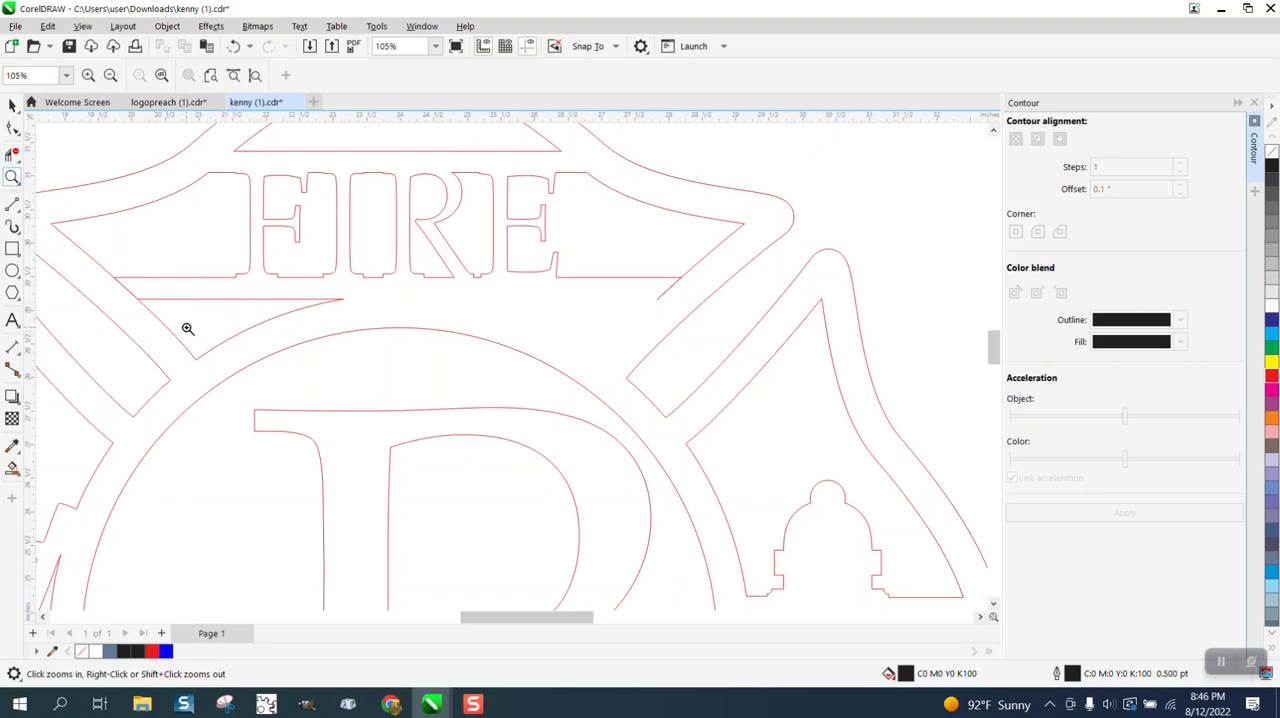
pyautogui.click(12, 153)
pyautogui.click(134, 286)
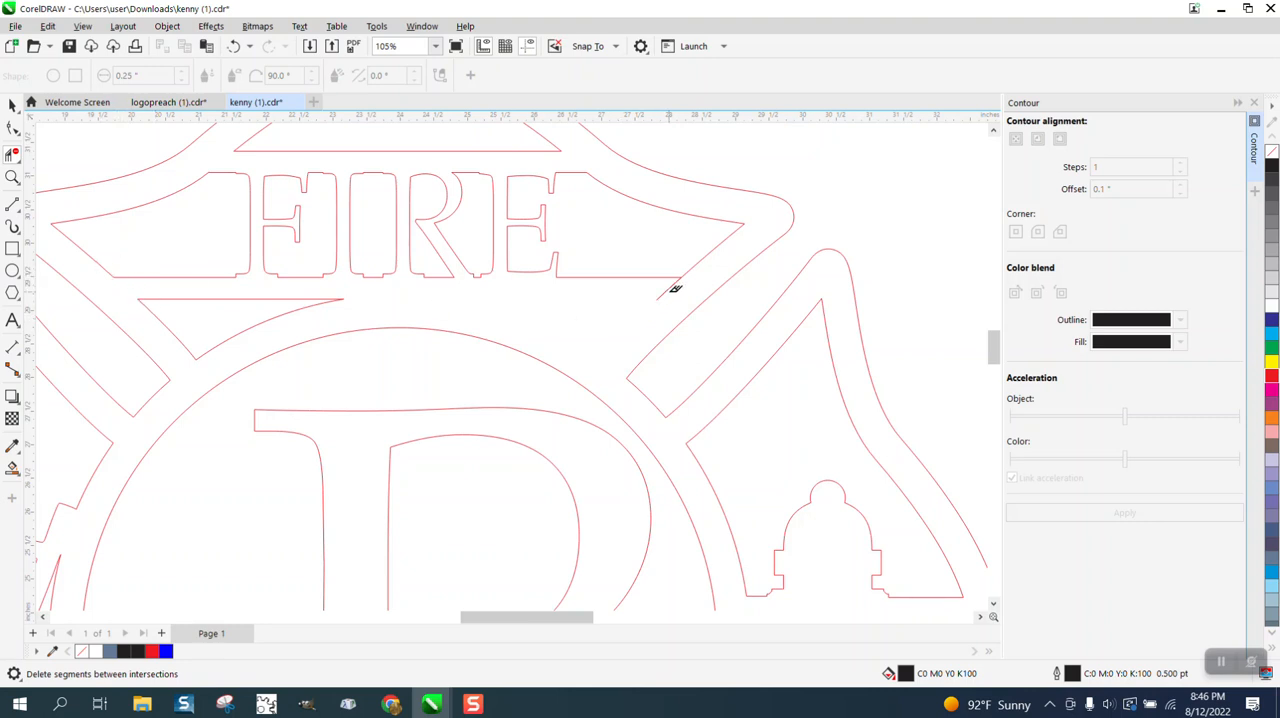
pyautogui.click(672, 283)
# Smart Fill the curved triangle below the left side of FIRE in blue and place a copy of it to its right.
pyautogui.click(12, 468)
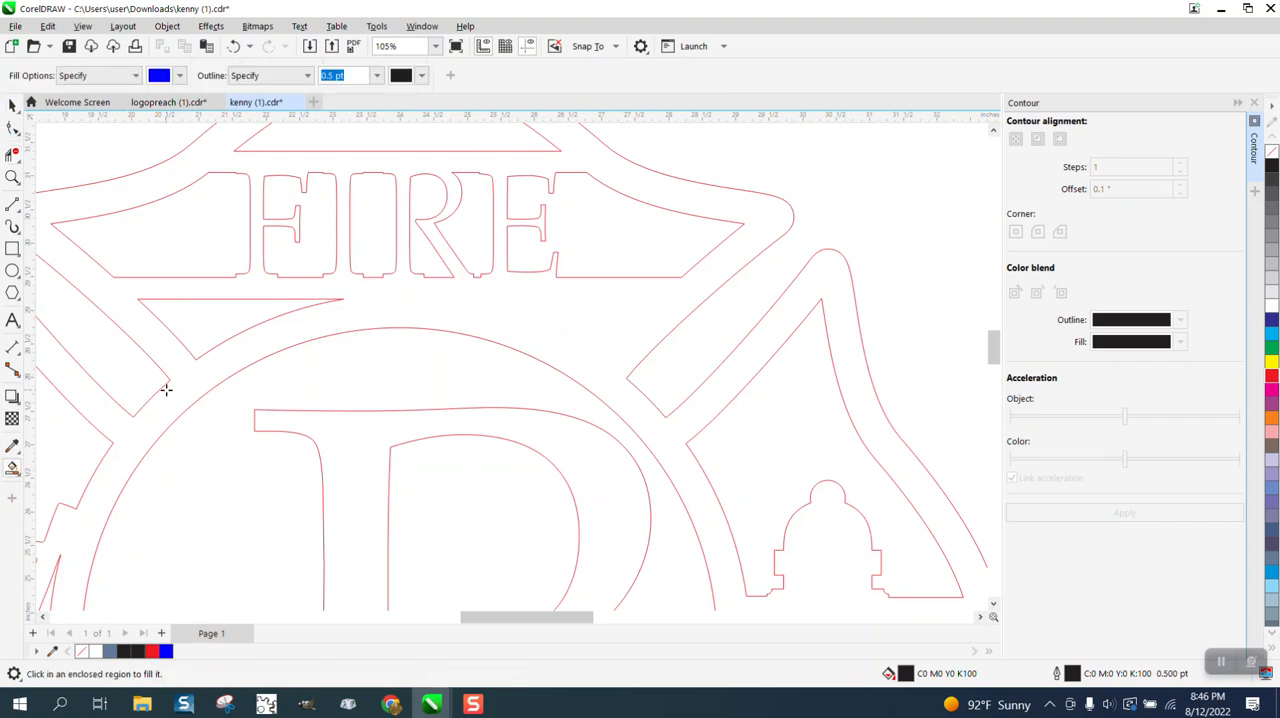
pyautogui.click(217, 323)
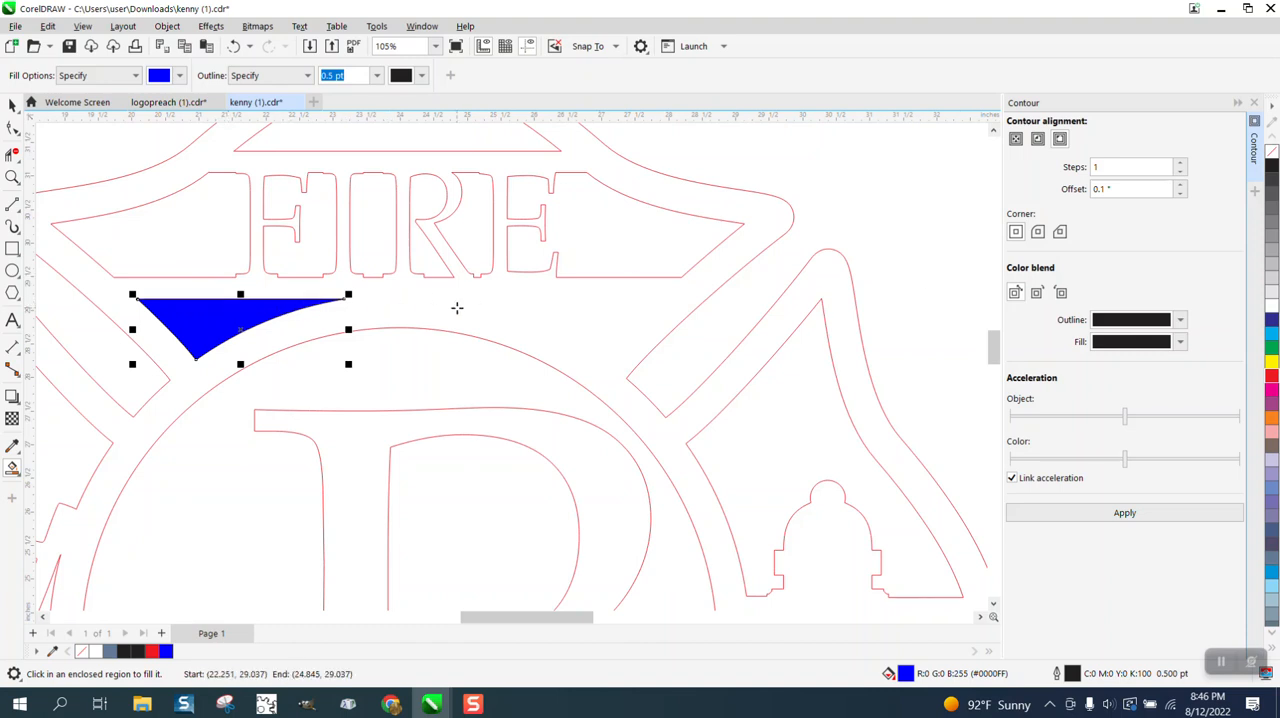
pyautogui.click(12, 105)
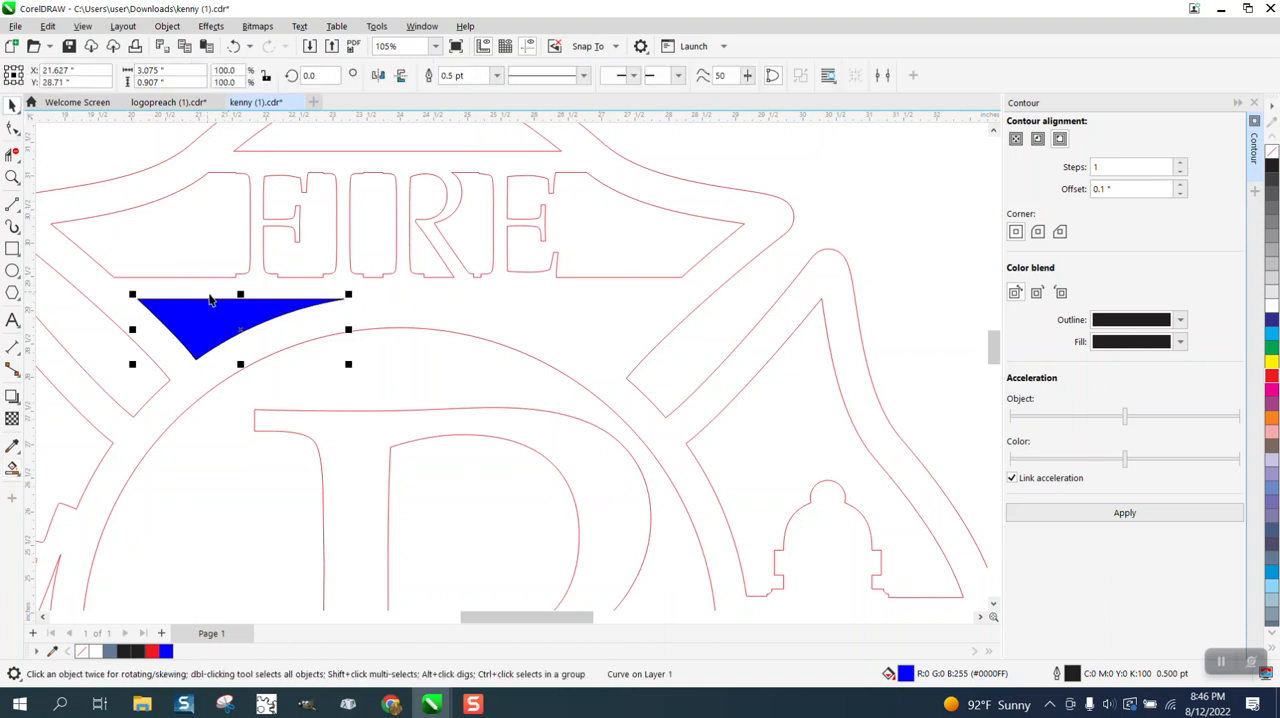
pyautogui.moveTo(227, 308); pyautogui.dragTo(460, 314)
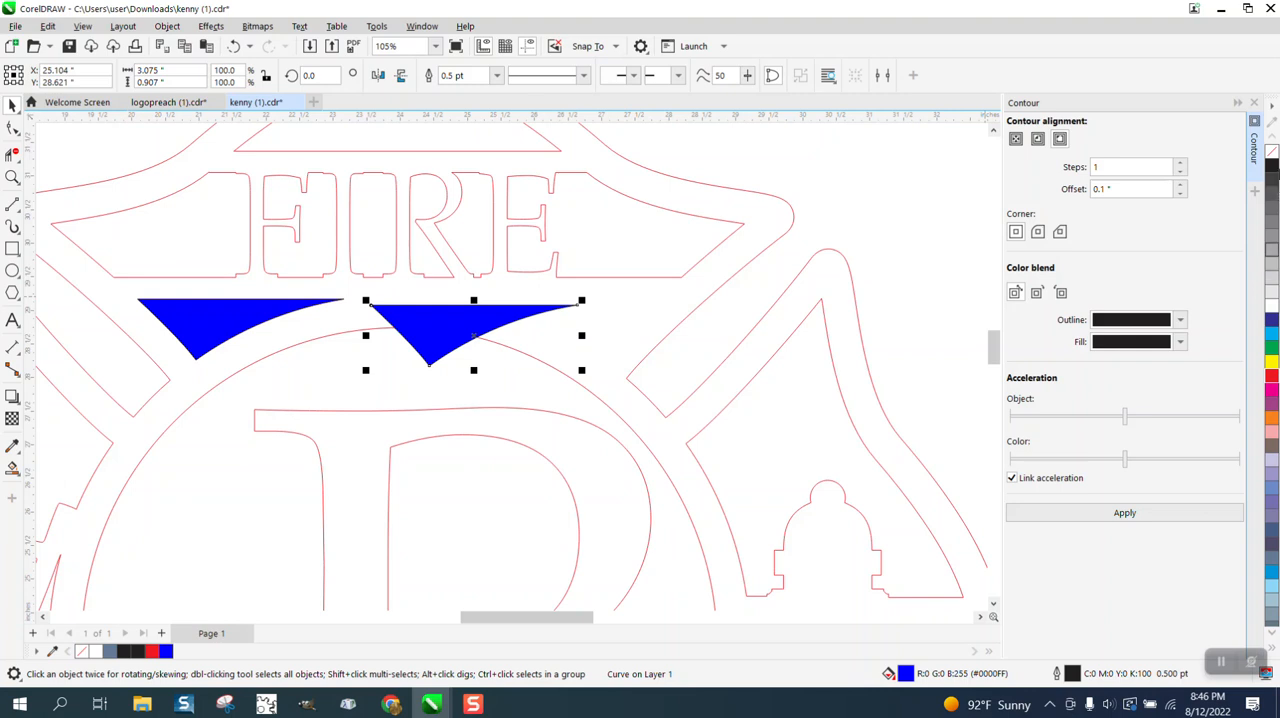
# Remove the copied triangle's fill and give it a red hairline outline.
pyautogui.click(1273, 153)
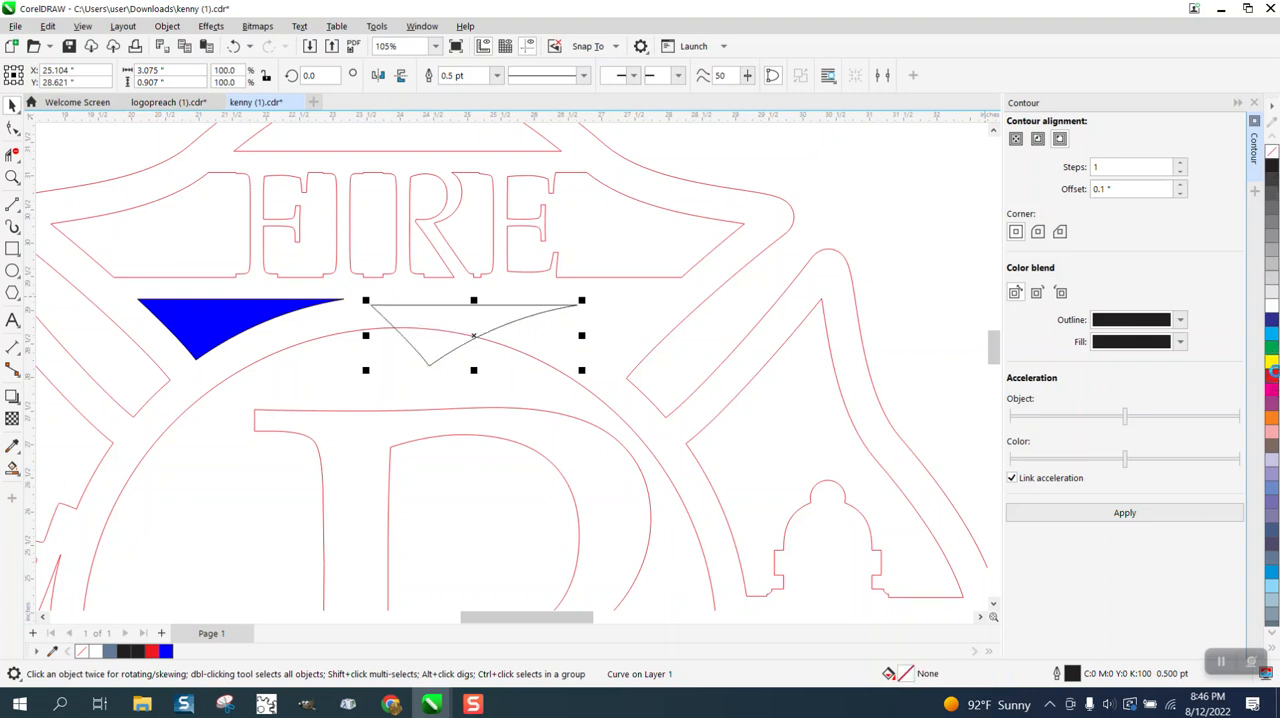
pyautogui.rightClick(1273, 371)
pyautogui.click(496, 75)
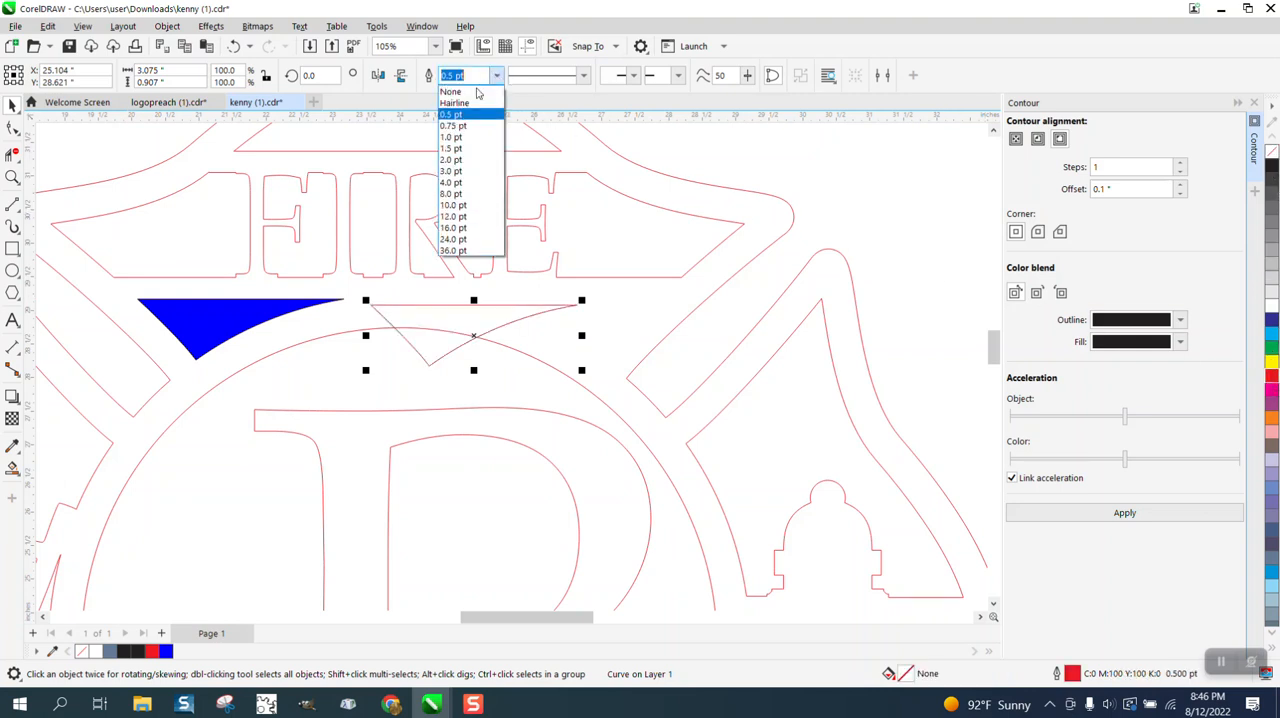
pyautogui.click(459, 102)
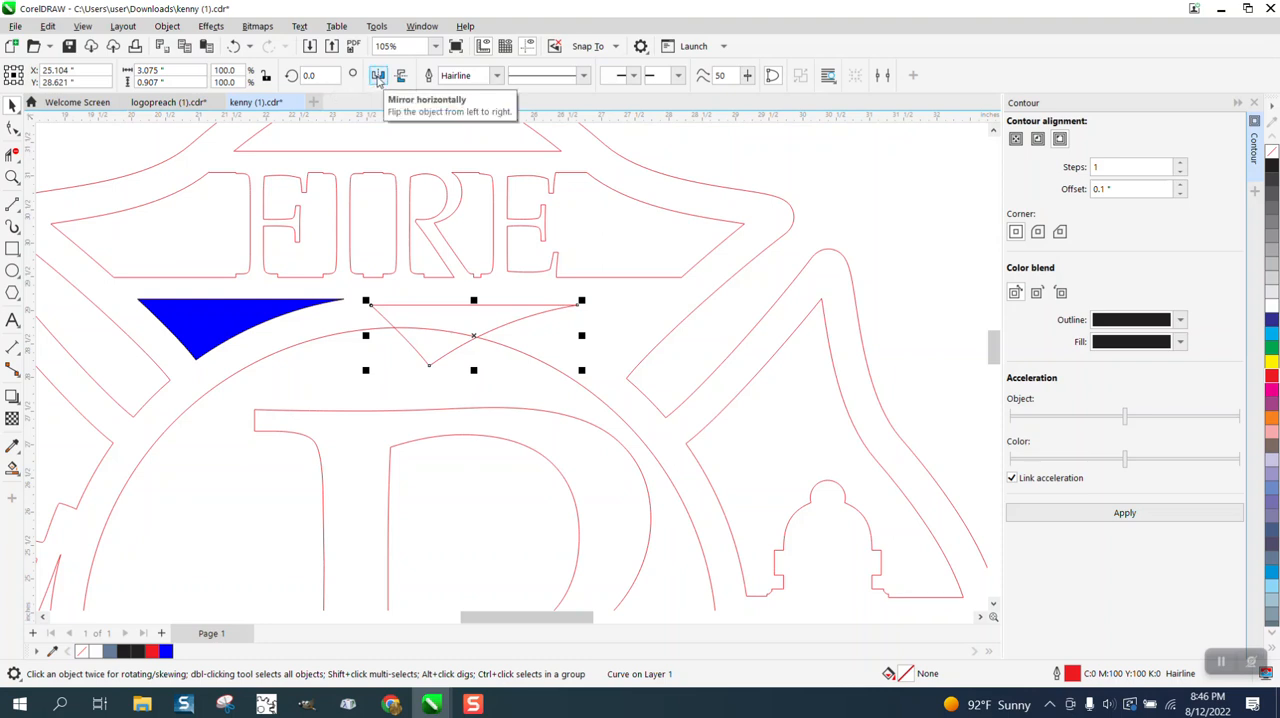
# Mirror the triangle copy horizontally, fit it into the gap below the right side of FIRE, and remove the original triangle's blue fill.
pyautogui.click(378, 78)
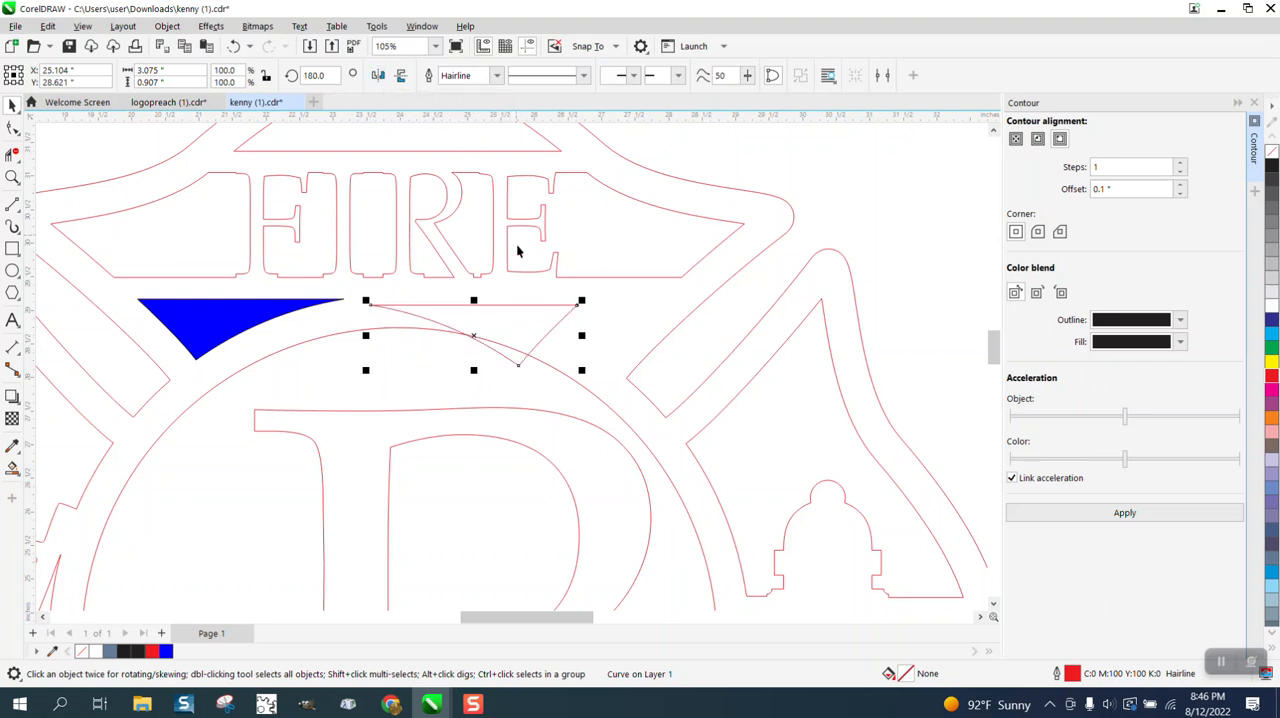
pyautogui.moveTo(475, 335); pyautogui.dragTo(566, 335)
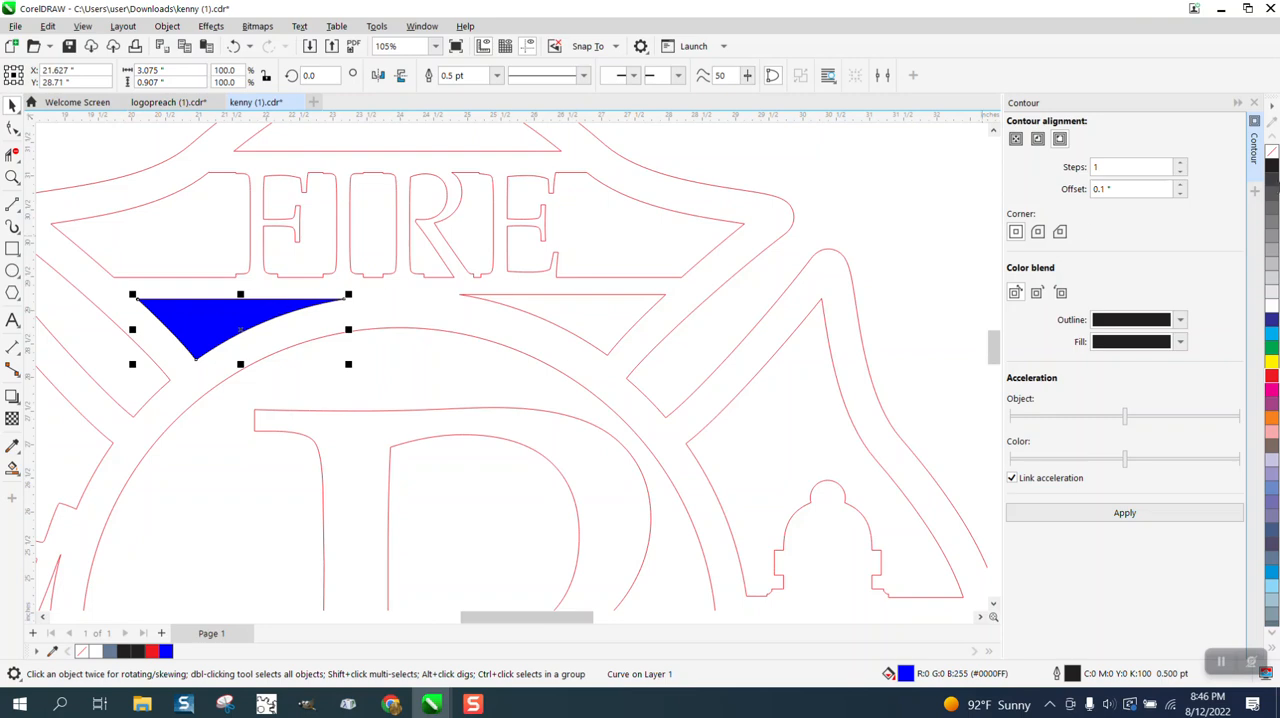
pyautogui.click(1272, 152)
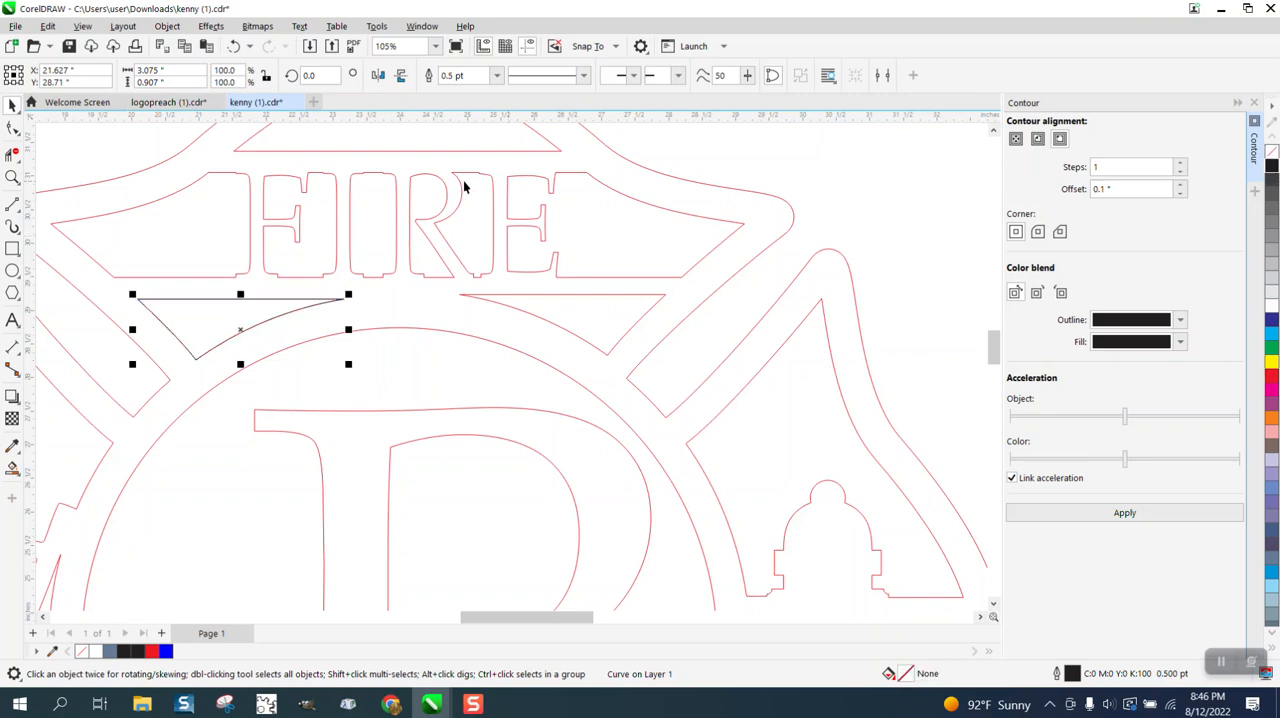
# Fill the emblem's body with the blue Smart Fill and move the filled shape to the right of the red outline.
pyautogui.scroll(-5, 324, 166)
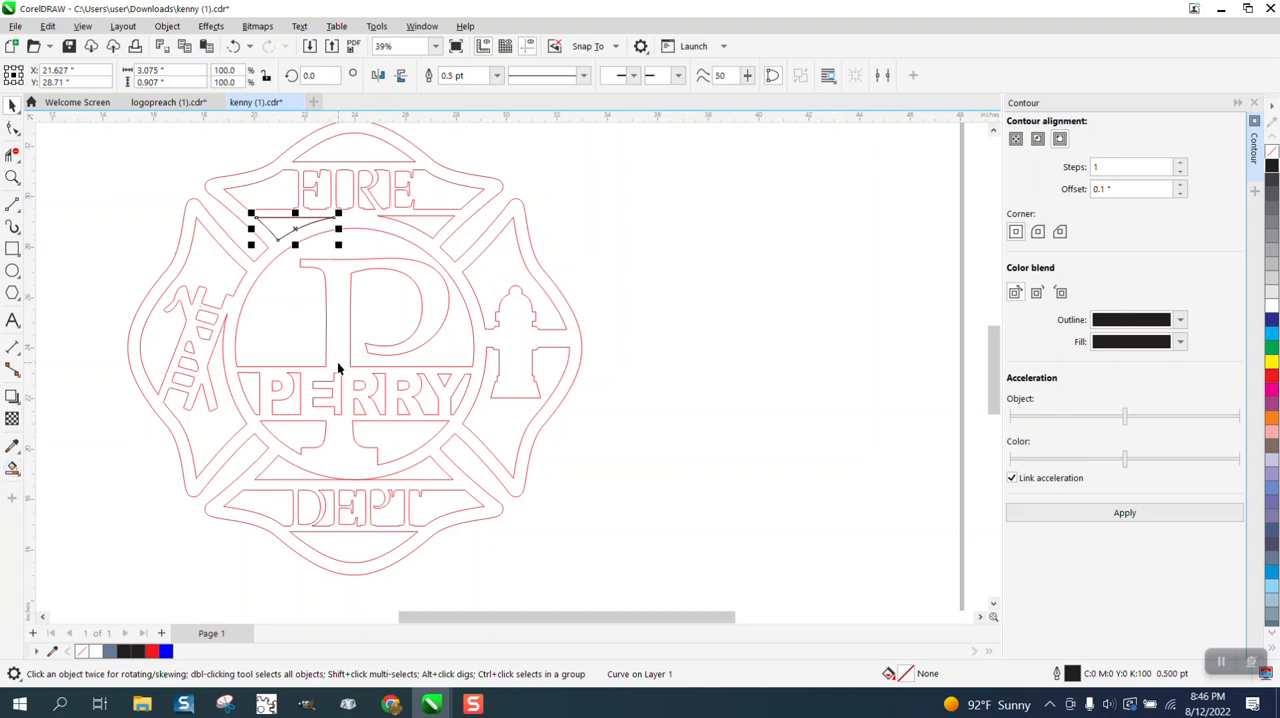
pyautogui.click(12, 467)
pyautogui.click(341, 337)
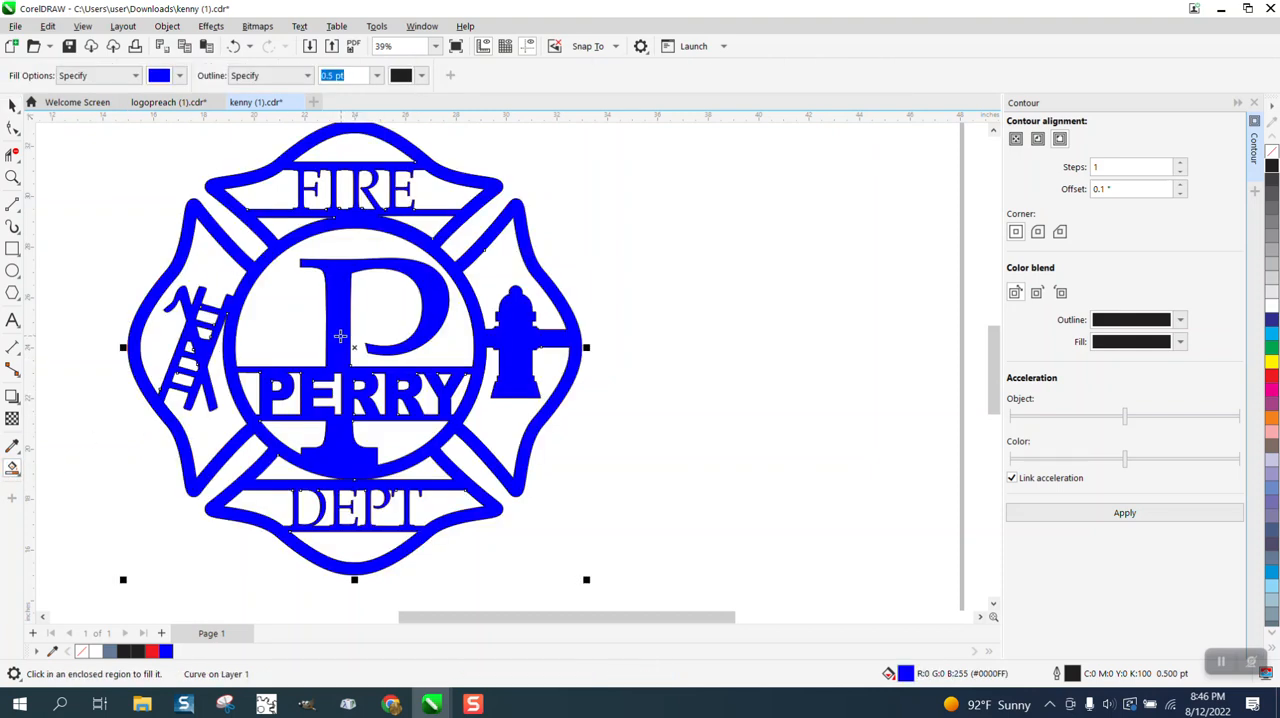
pyautogui.click(12, 105)
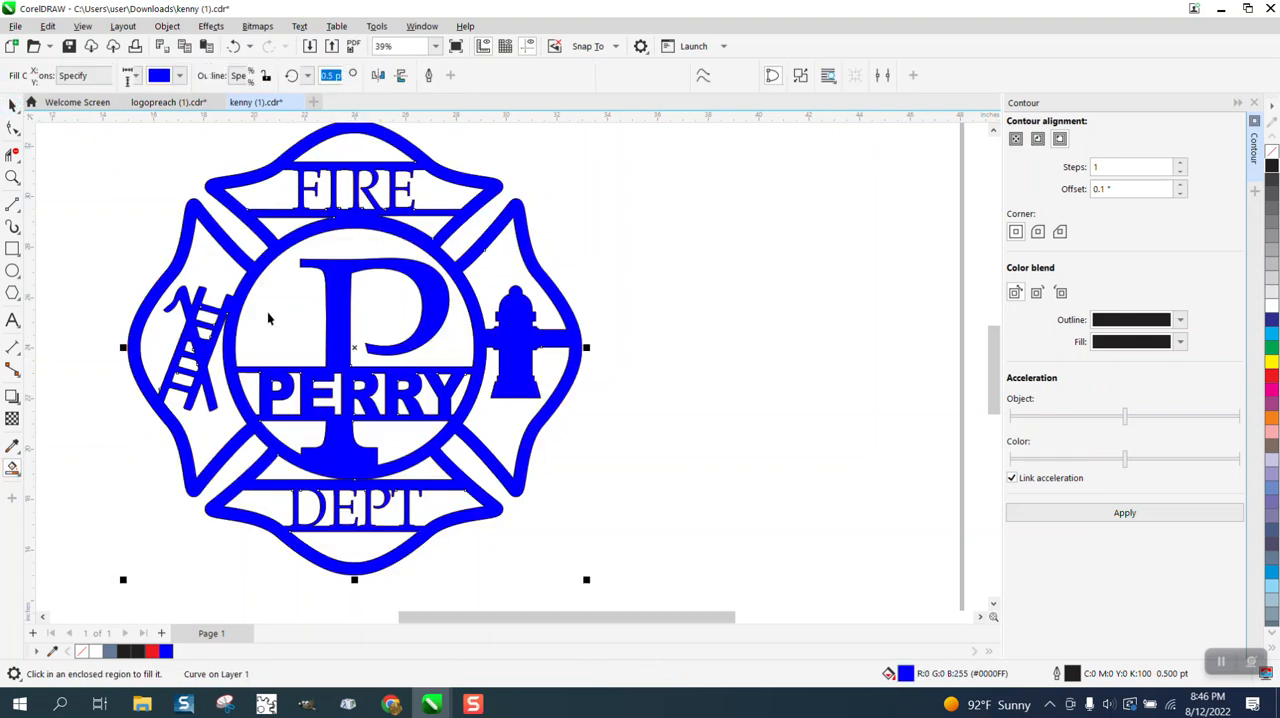
pyautogui.moveTo(351, 350); pyautogui.dragTo(820, 354)
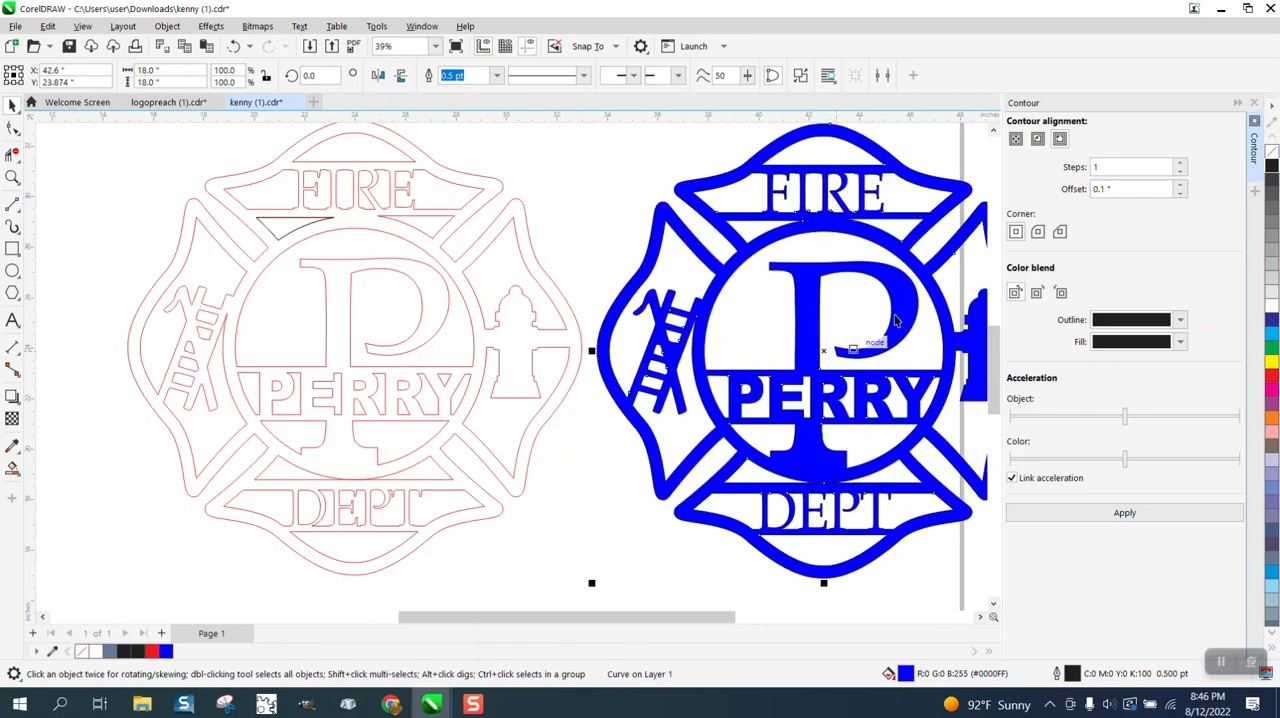
# Remove the blue emblem's fill, give it a red hairline outline, and deselect it.
pyautogui.click(1271, 151)
pyautogui.rightClick(1272, 377)
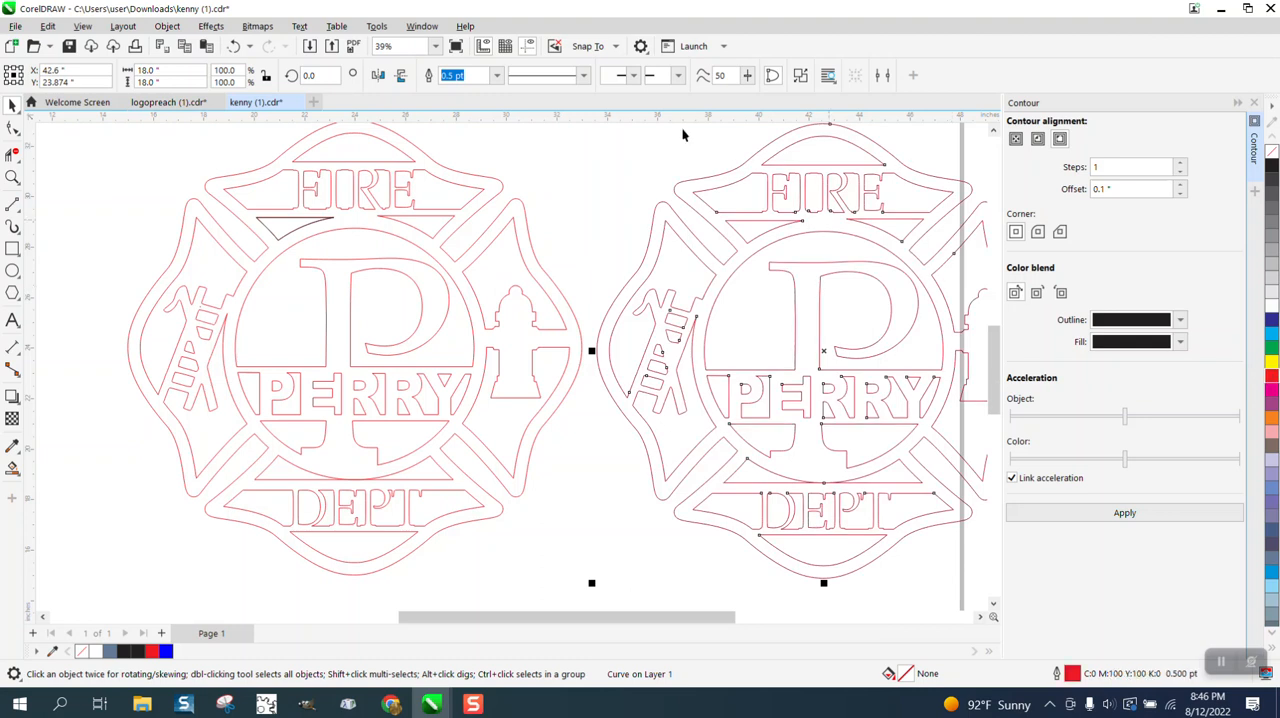
pyautogui.click(495, 77)
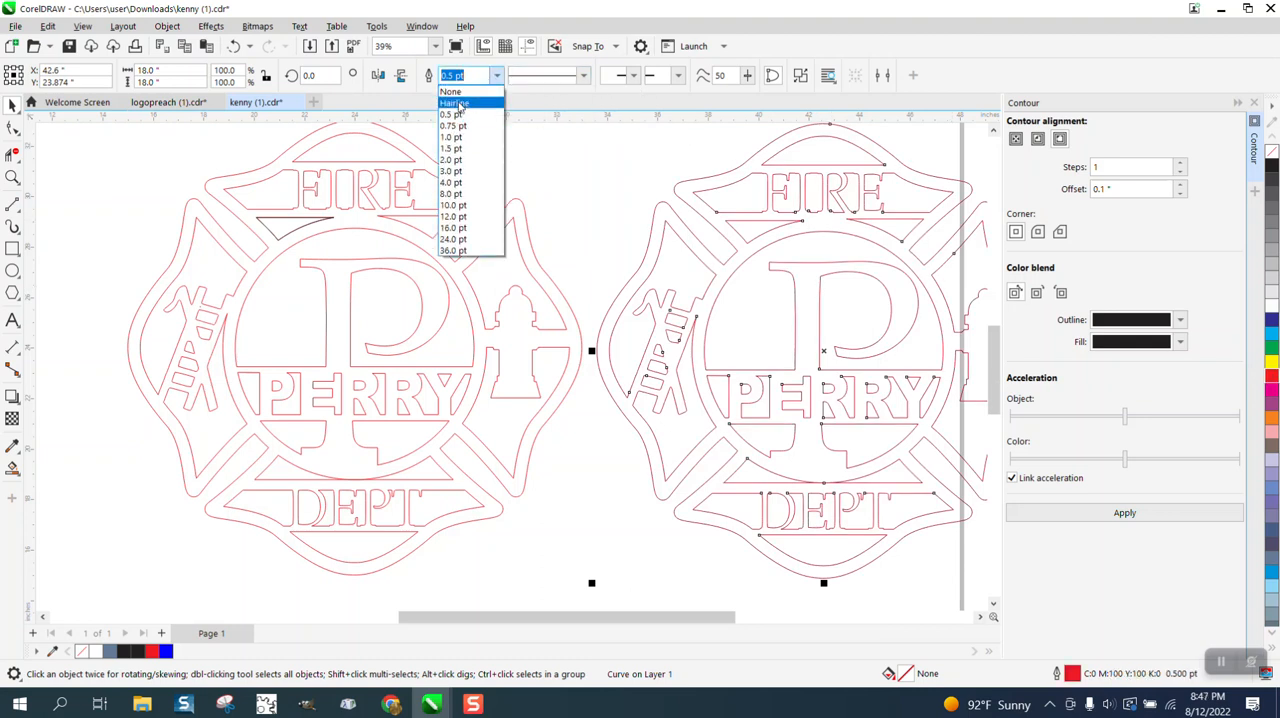
pyautogui.click(455, 103)
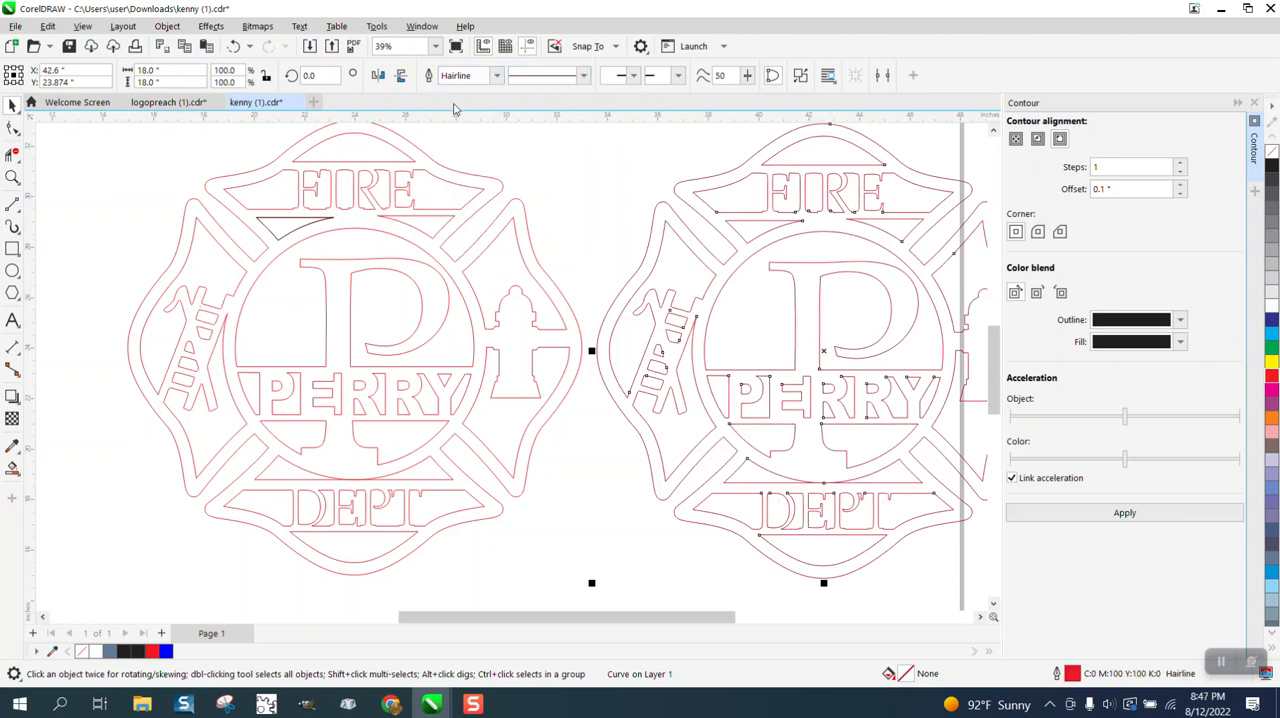
pyautogui.click(166, 148)
# Set the Smart Fill outline option to No Outline.
pyautogui.click(12, 467)
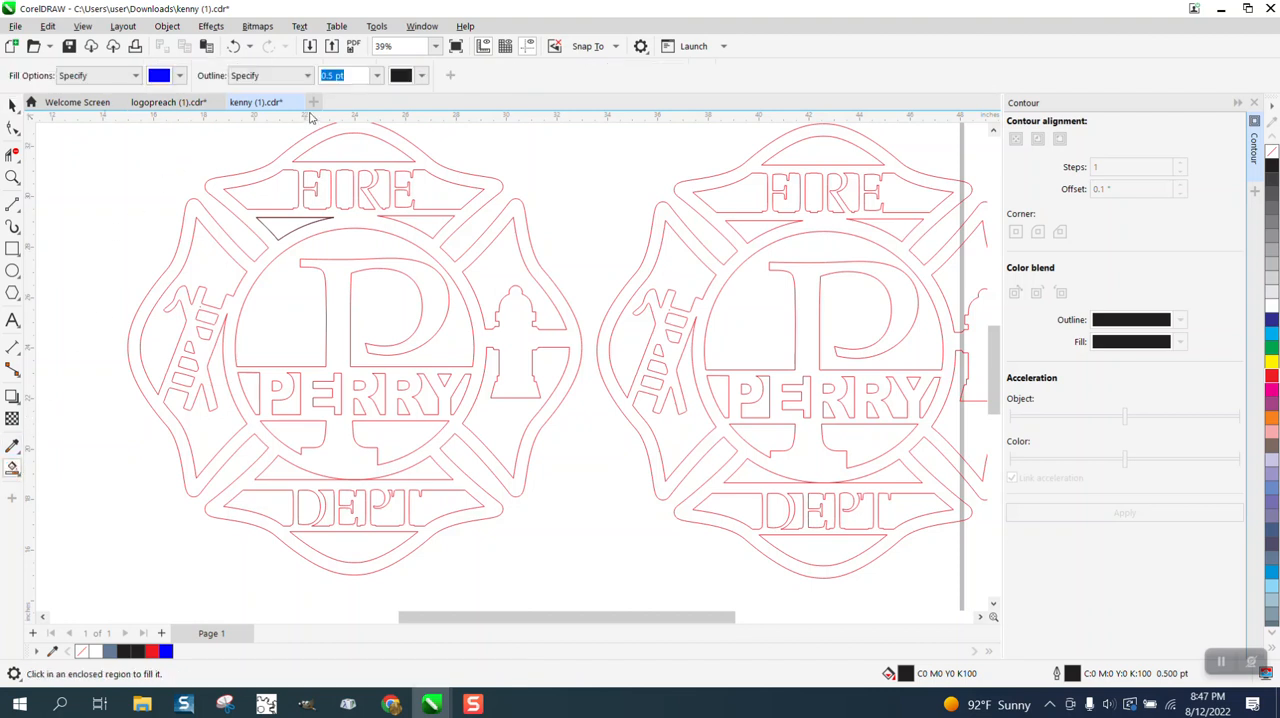
pyautogui.click(288, 76)
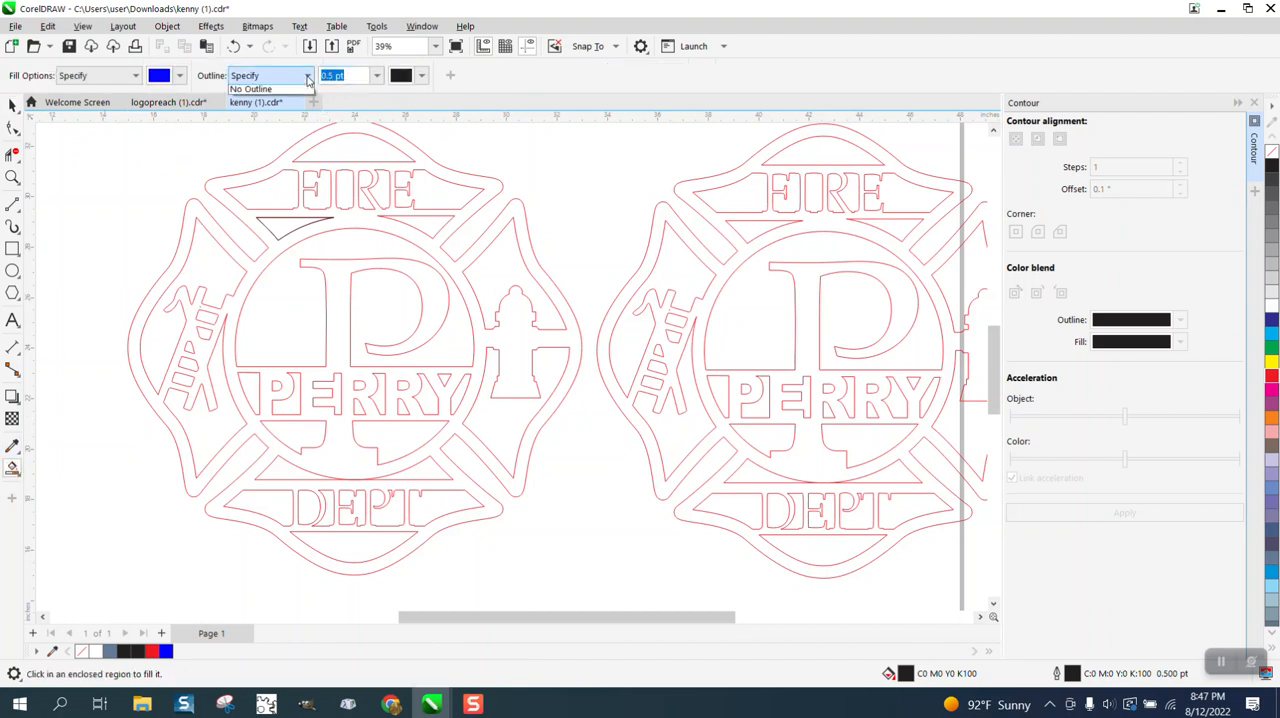
pyautogui.click(263, 114)
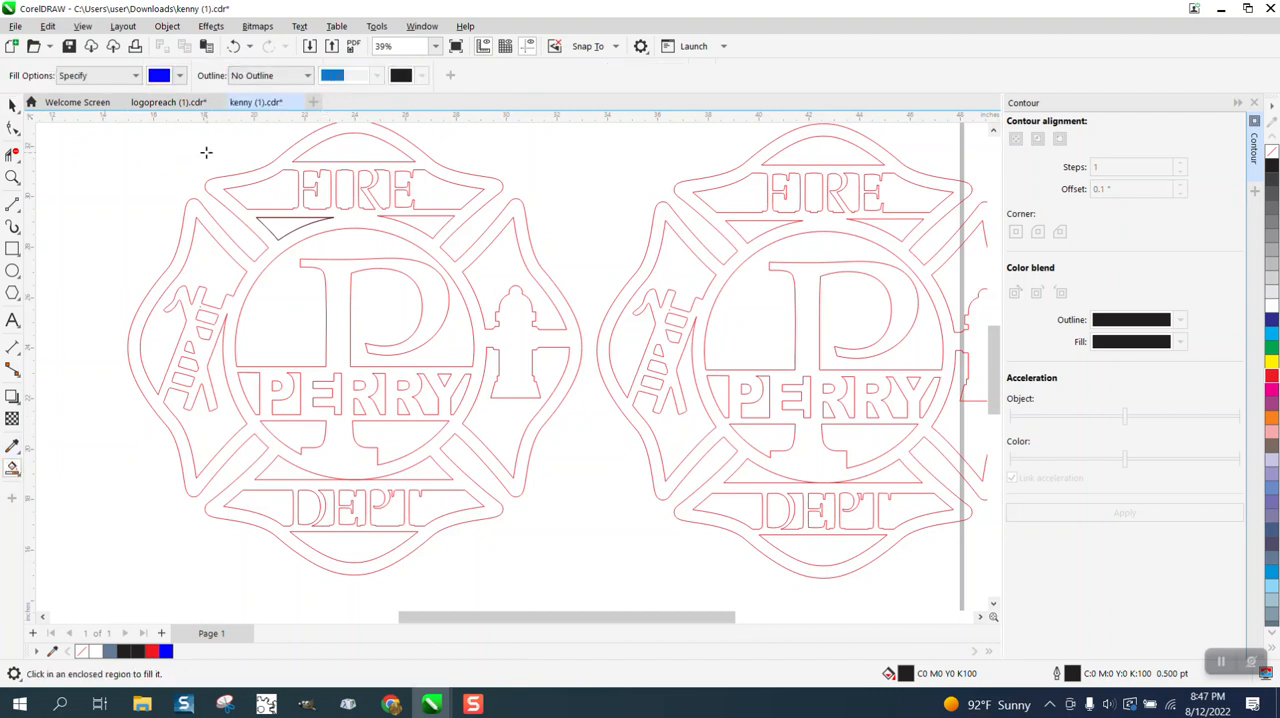
# Delete the two separate curved triangles and the old emblem outline on the left.
pyautogui.scroll(-2, 147, 145)
pyautogui.click(12, 105)
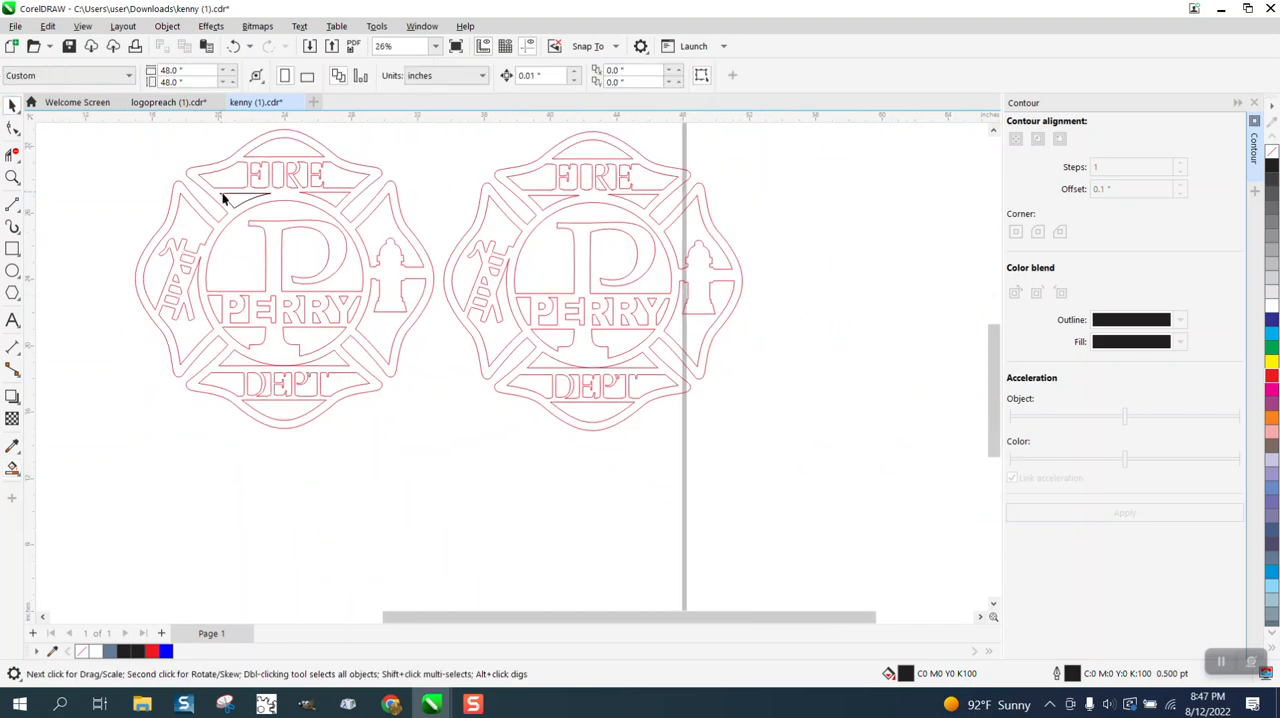
pyautogui.scroll(-1, 238, 212)
pyautogui.moveTo(381, 356); pyautogui.dragTo(403, 363)
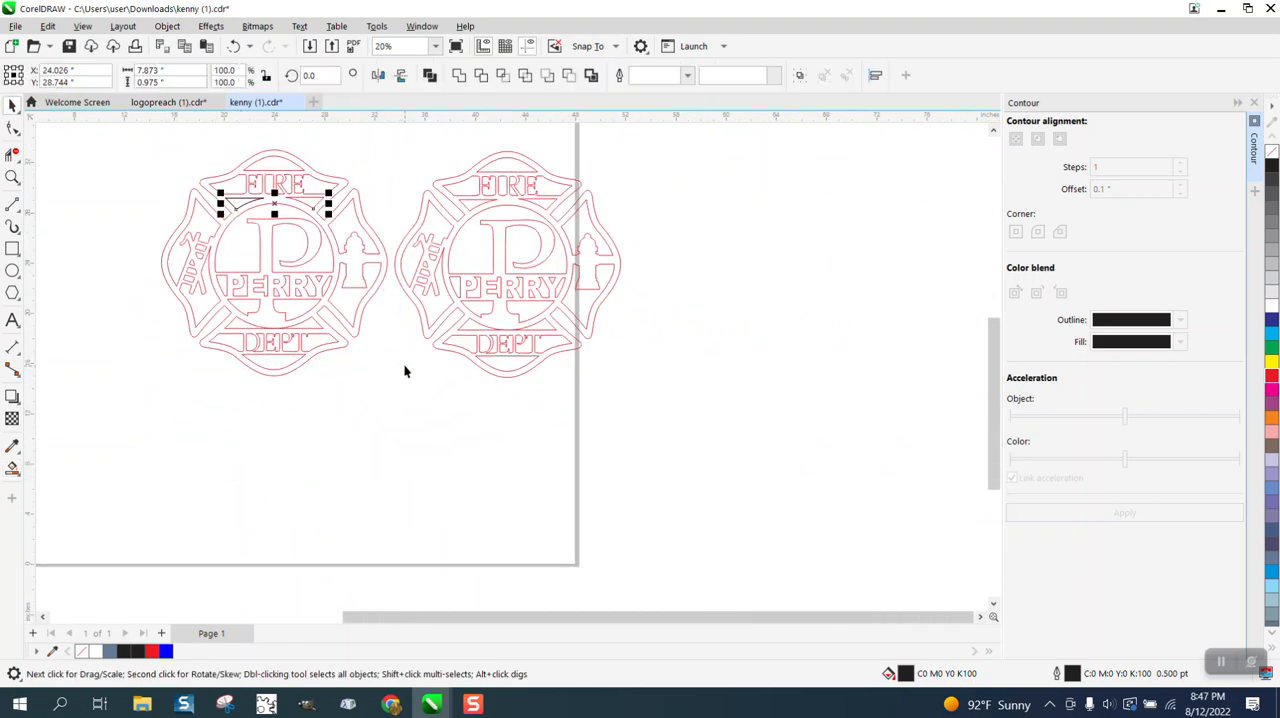
pyautogui.press('Delete')
pyautogui.click(349, 263)
pyautogui.press('Delete')
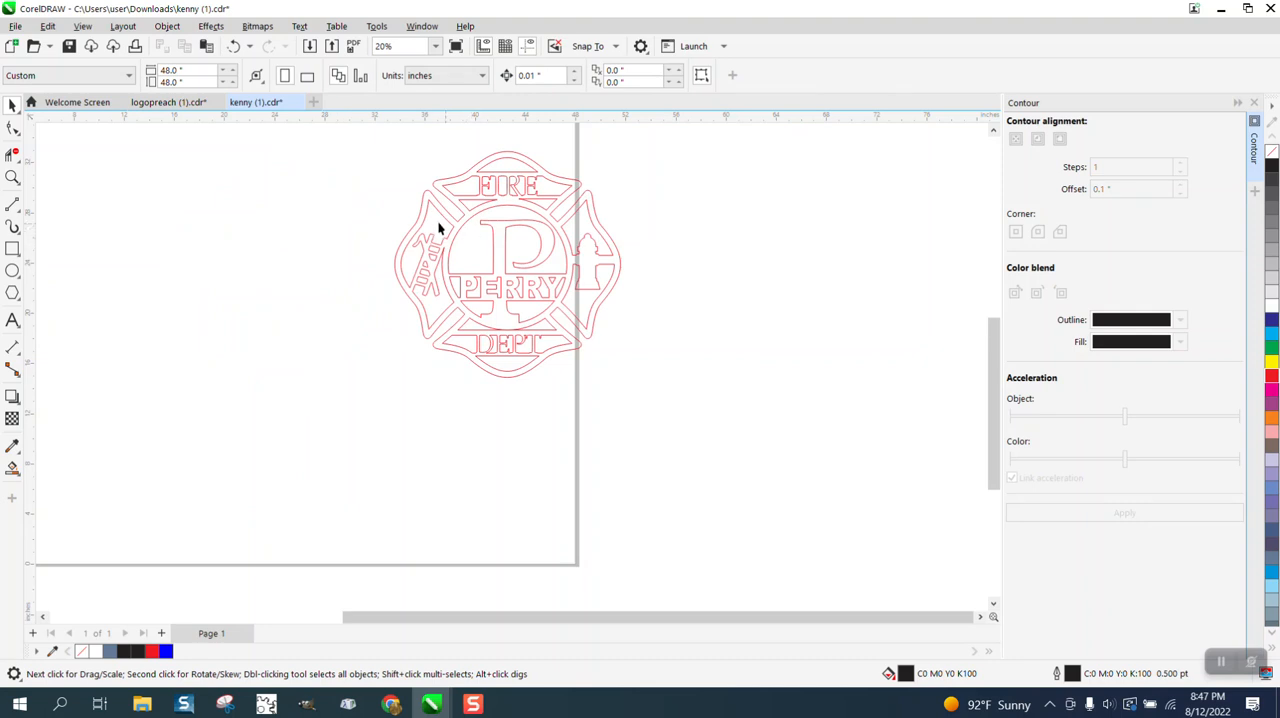
# Place a horizontal guideline at Y 29.037 inches, along the top edge of the left curved triangle below FIRE.
pyautogui.press('F4')
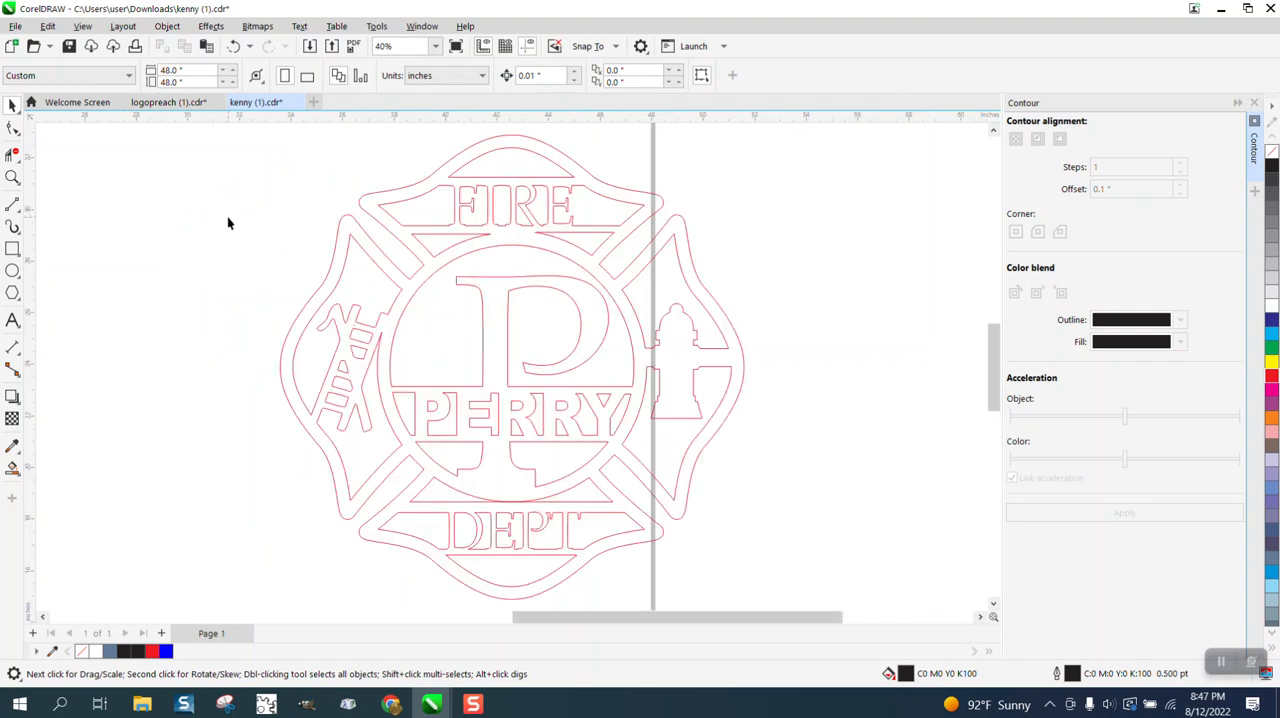
pyautogui.click(13, 177)
pyautogui.moveTo(682, 283); pyautogui.dragTo(682, 283)
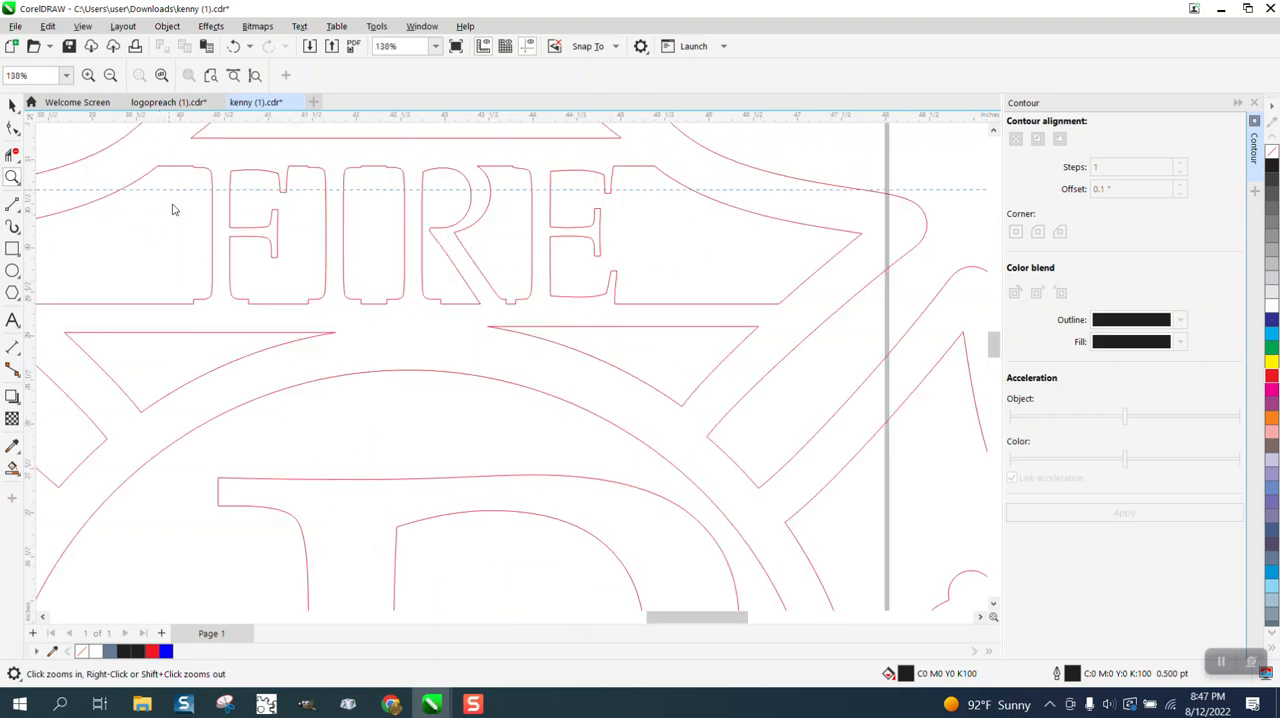
pyautogui.moveTo(172, 209); pyautogui.dragTo(202, 335)
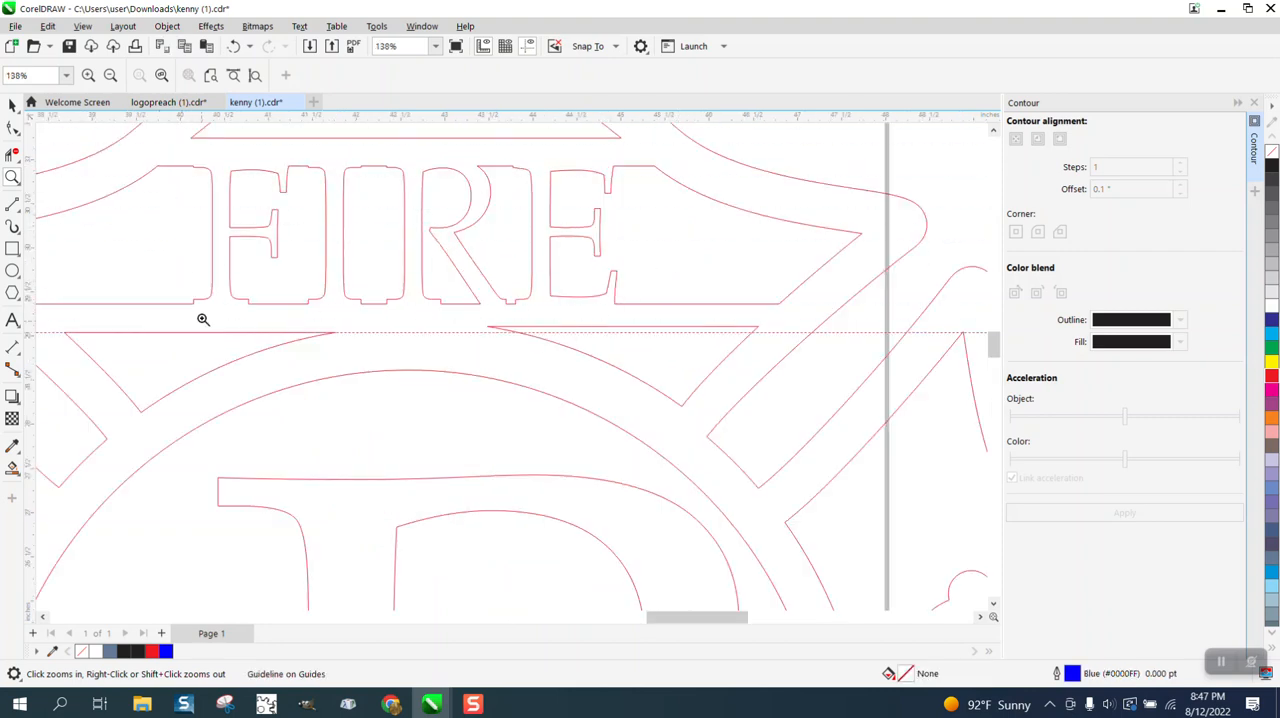
pyautogui.click(12, 104)
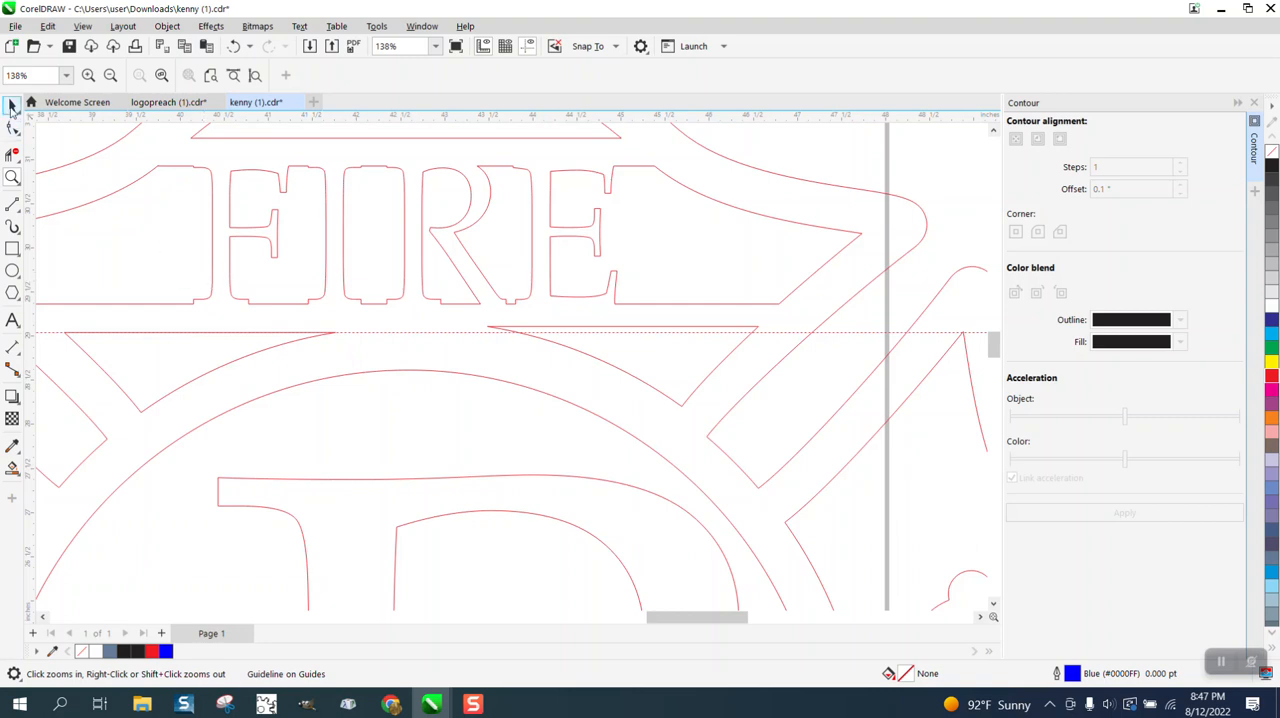
# Break the emblem curve apart into separate shapes and check that the right curved triangle below FIRE can be selected alone.
pyautogui.click(643, 383)
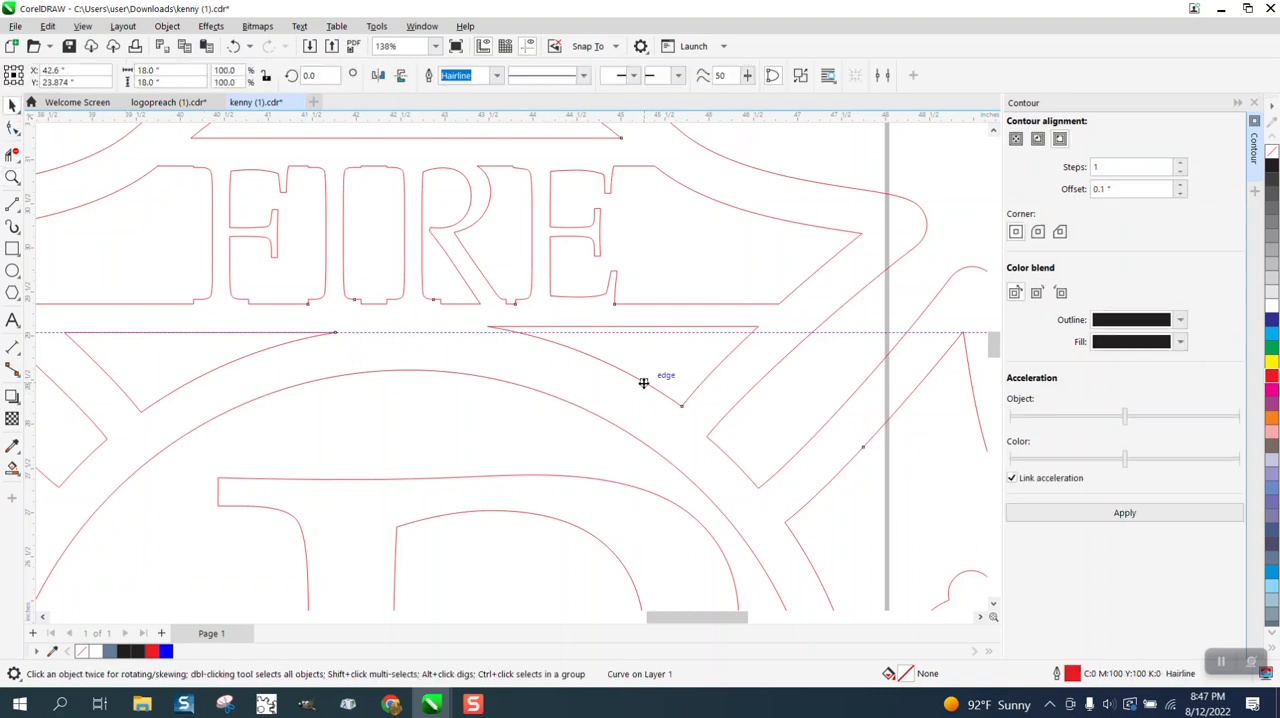
pyautogui.click(167, 26)
pyautogui.click(220, 385)
pyautogui.click(923, 185)
pyautogui.click(700, 330)
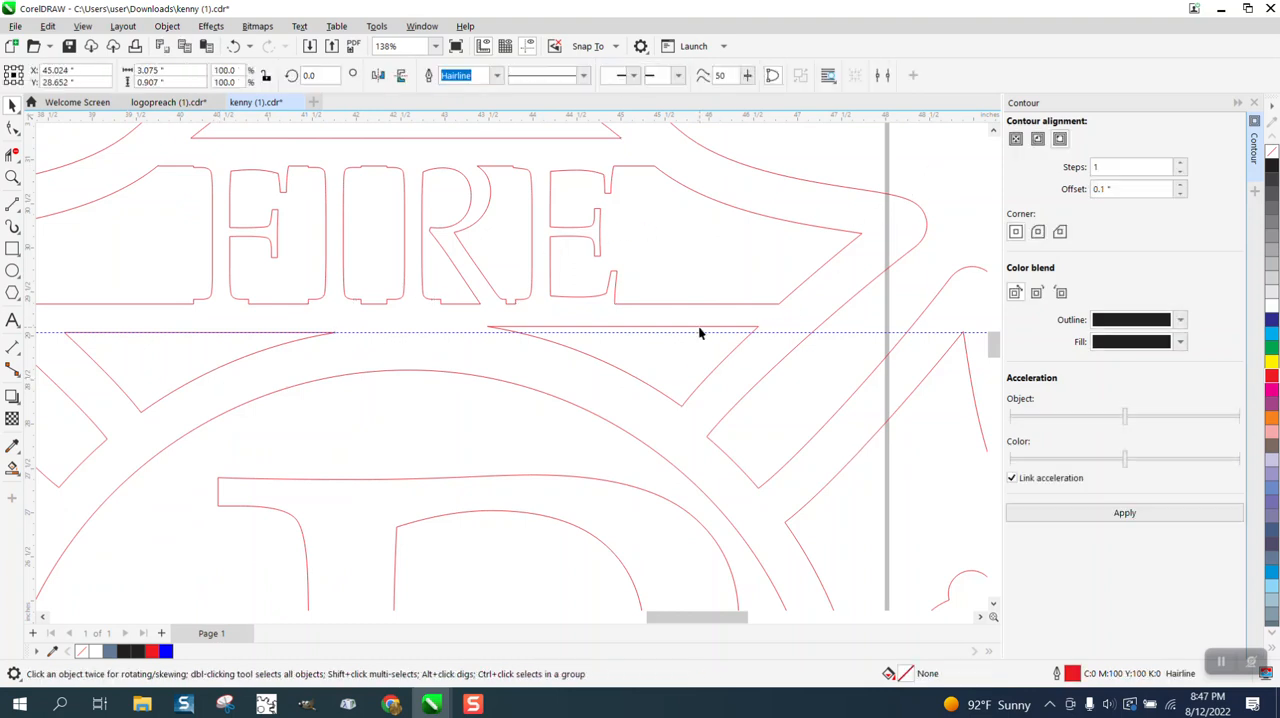
pyautogui.click(822, 170)
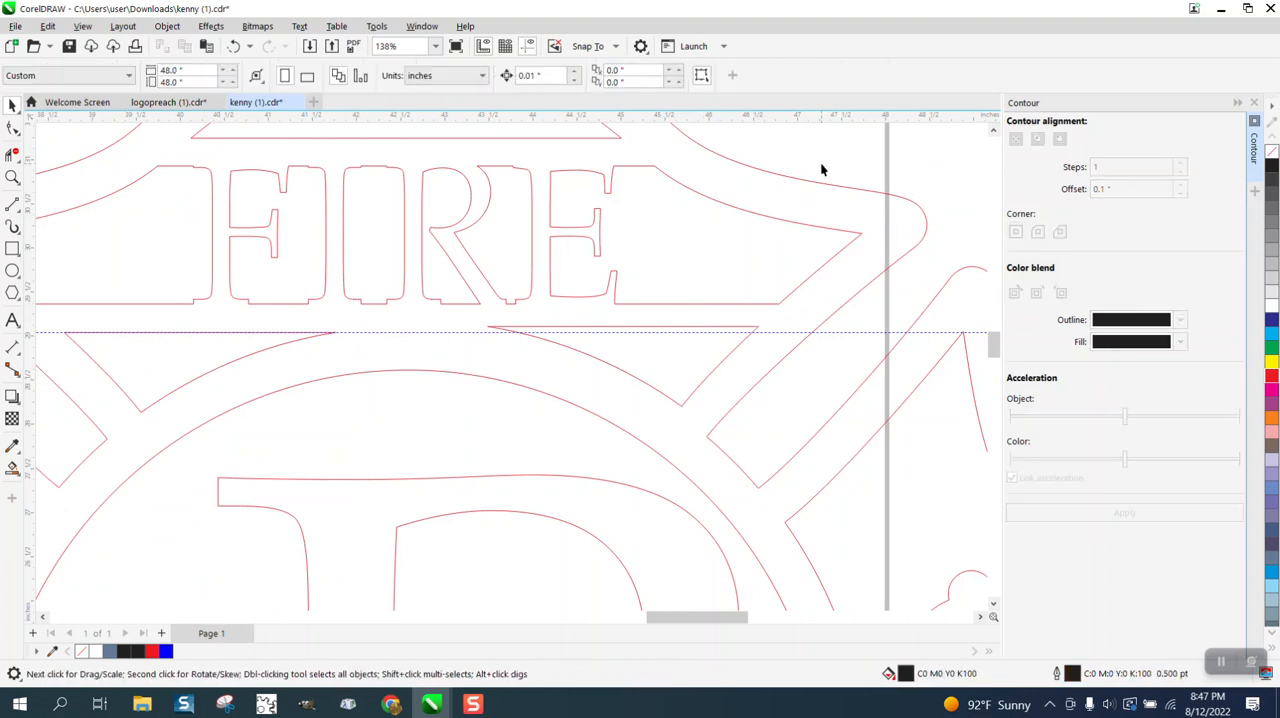
# Nudge the right curved triangle below FIRE down until its top edge sits on the horizontal guideline.
pyautogui.click(689, 330)
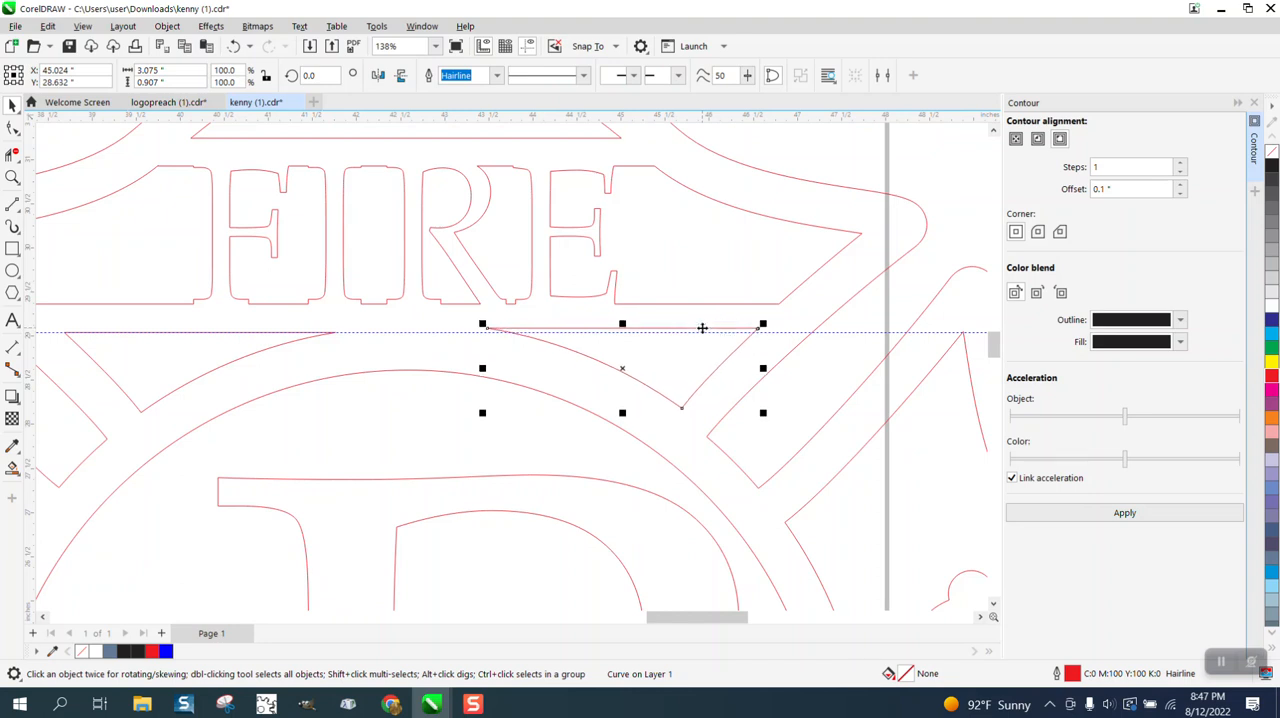
pyautogui.press('Down')
pyautogui.press('Down')
pyautogui.press('Up')
pyautogui.press('Up')
pyautogui.press('Down')
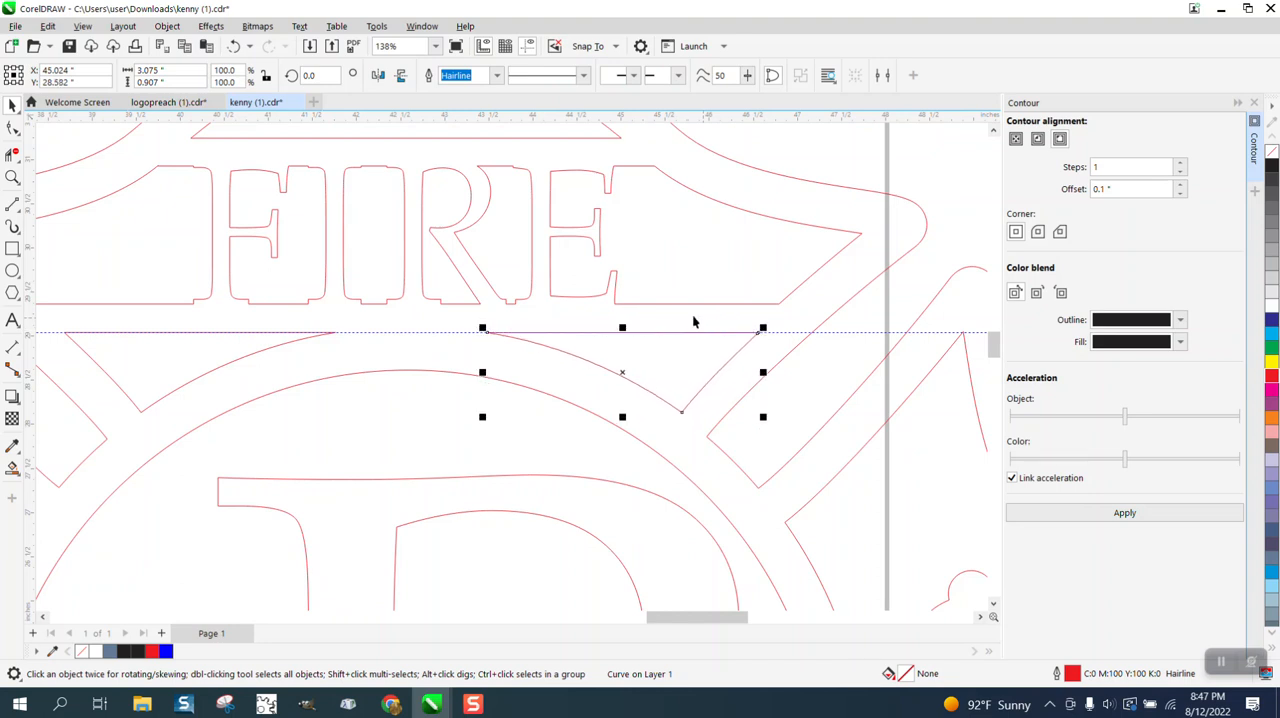
# Remove the horizontal guideline that runs along the top edges of the triangles below FIRE.
pyautogui.scroll(-1, 593, 307)
pyautogui.click(835, 330)
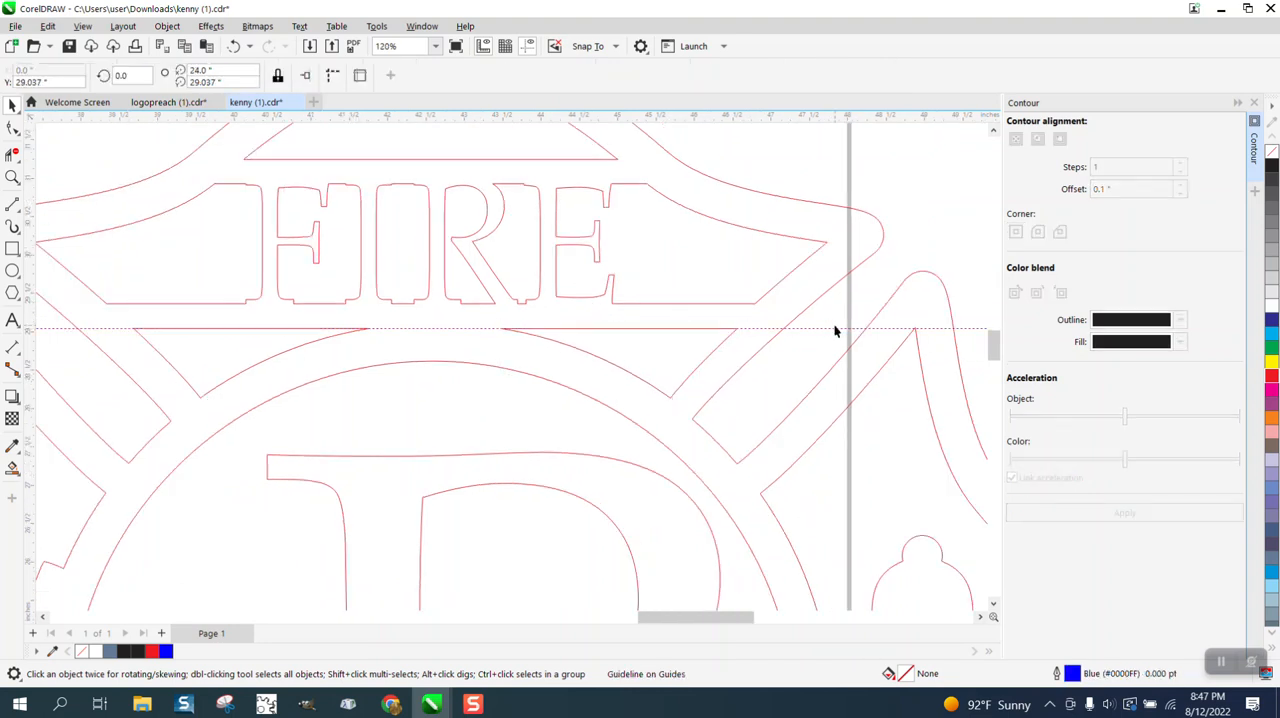
pyautogui.press('Escape')
pyautogui.scroll(-10, 752, 328)
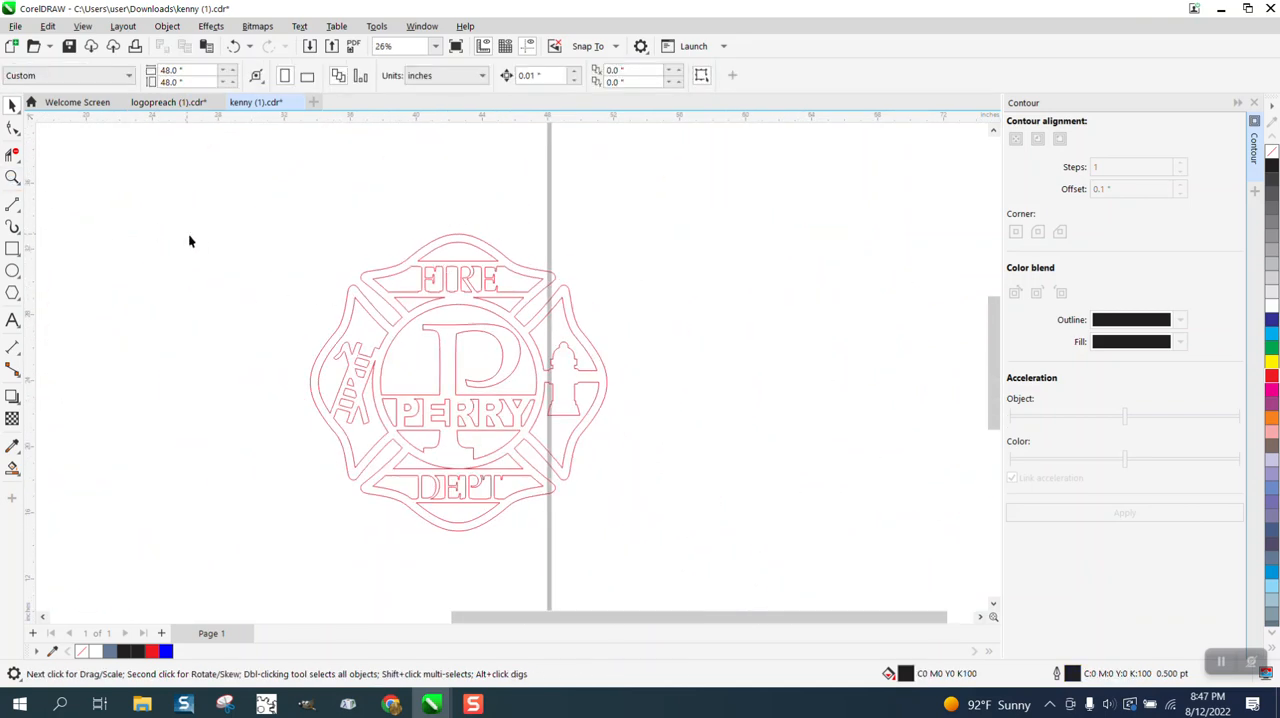
# Select all the emblem shapes together and display their nodes for editing.
pyautogui.click(12, 178)
pyautogui.scroll(2, 625, 478)
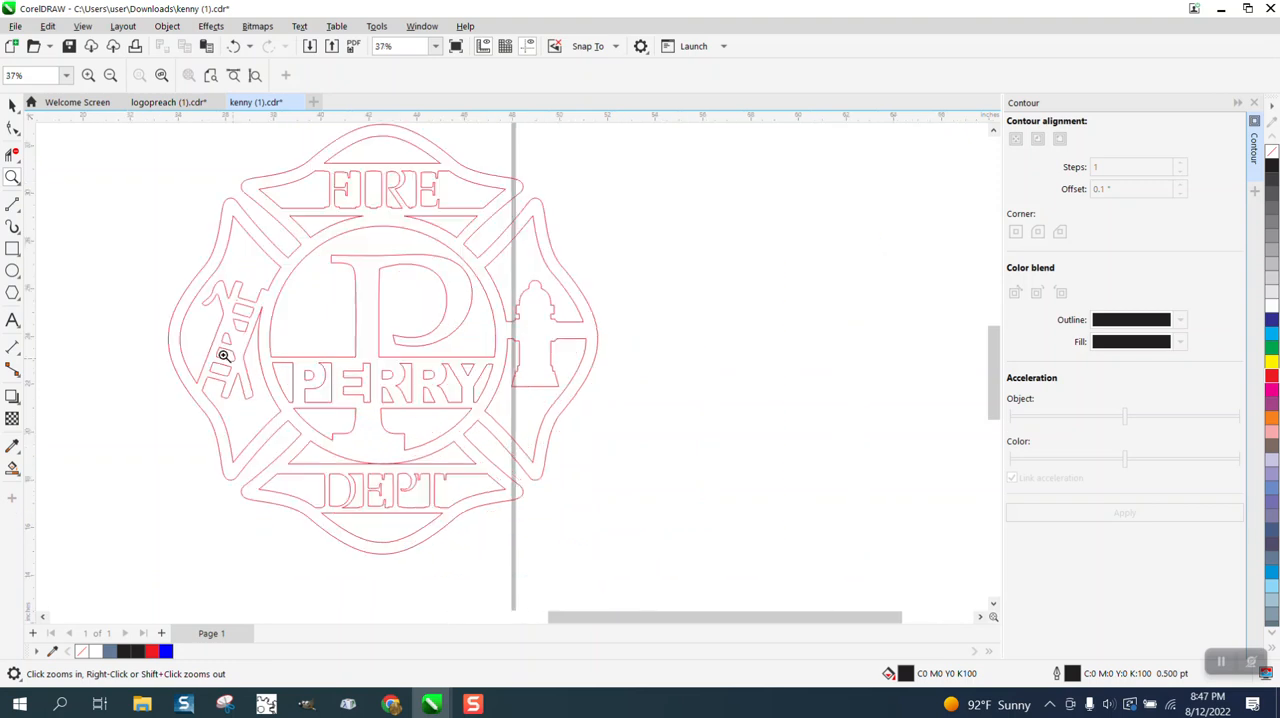
pyautogui.click(12, 128)
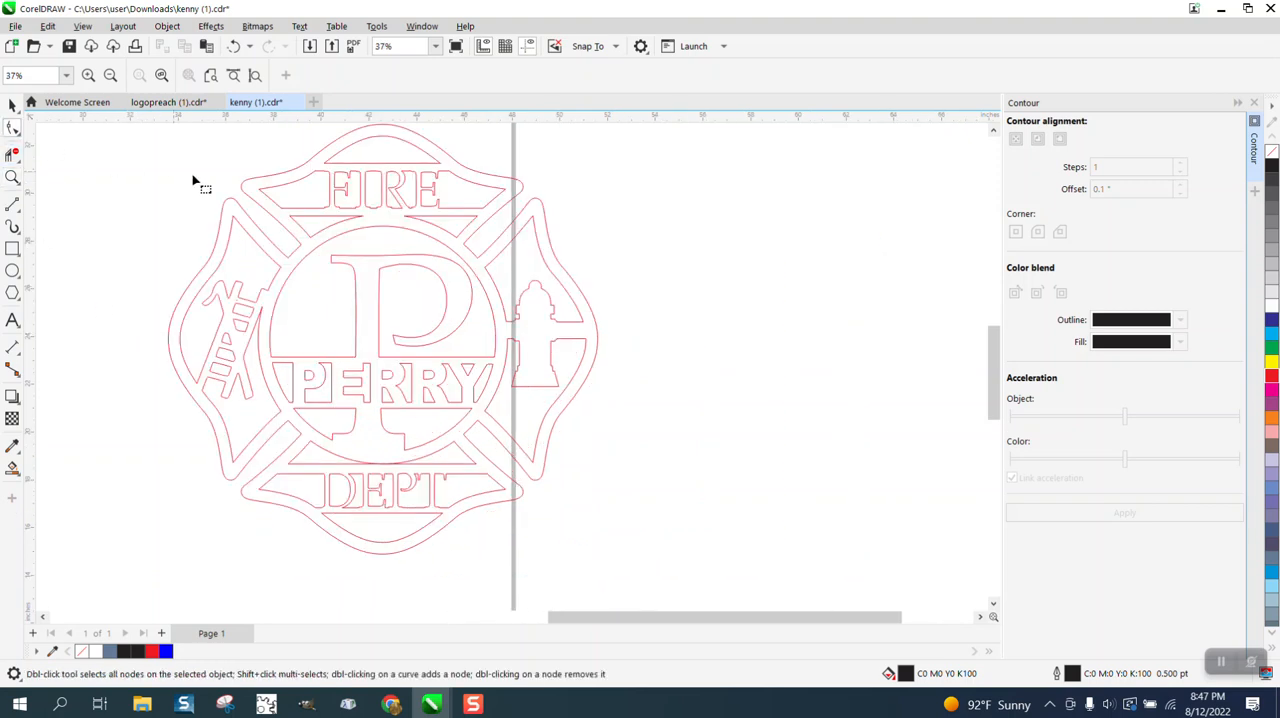
pyautogui.click(12, 105)
pyautogui.scroll(-2, 368, 232)
pyautogui.moveTo(755, 494); pyautogui.dragTo(755, 494)
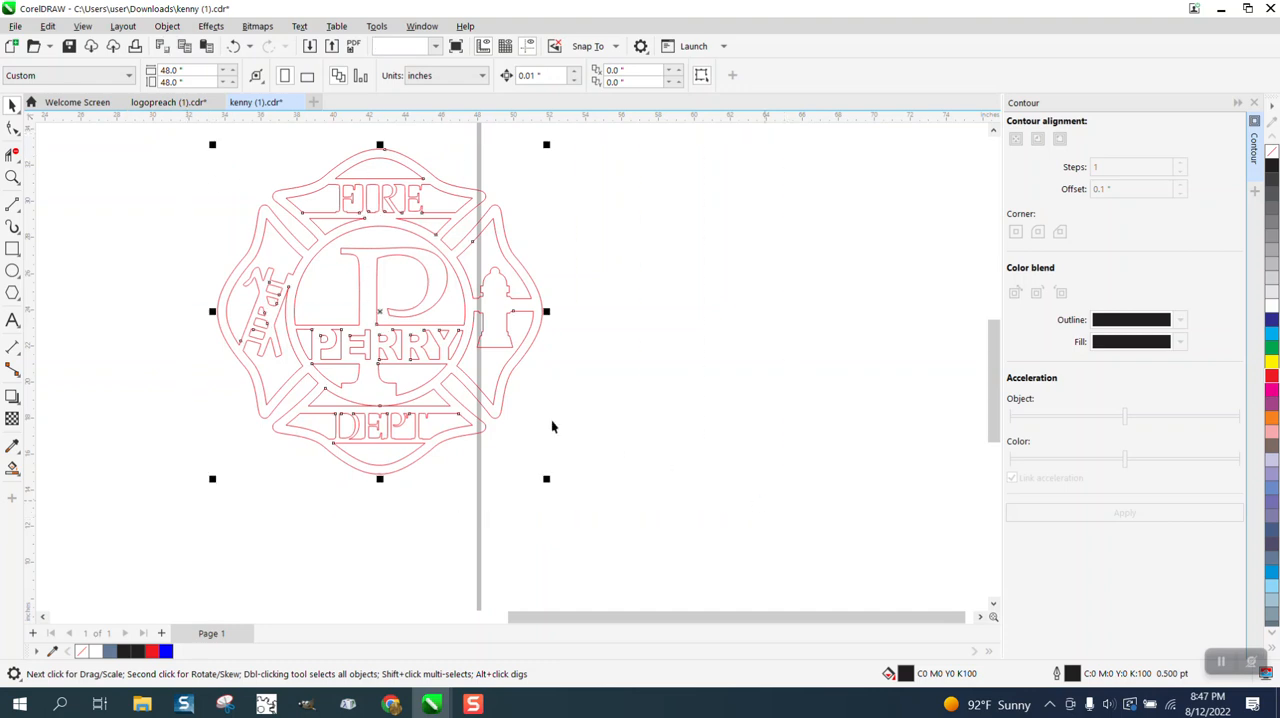
pyautogui.click(14, 129)
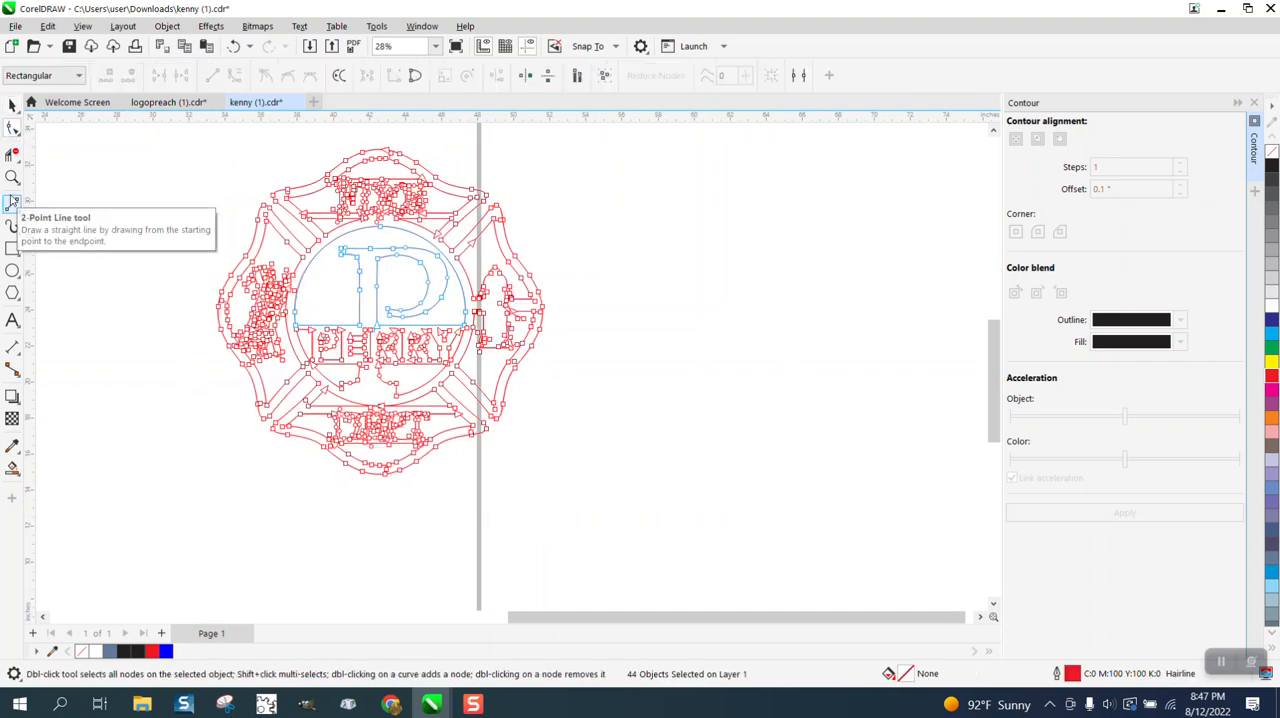
# Delete the extra nodes along the upper edge of the ladder's top opening and the tiny stray shape just above it.
pyautogui.click(10, 178)
pyautogui.moveTo(251, 246); pyautogui.dragTo(360, 362)
pyautogui.click(13, 129)
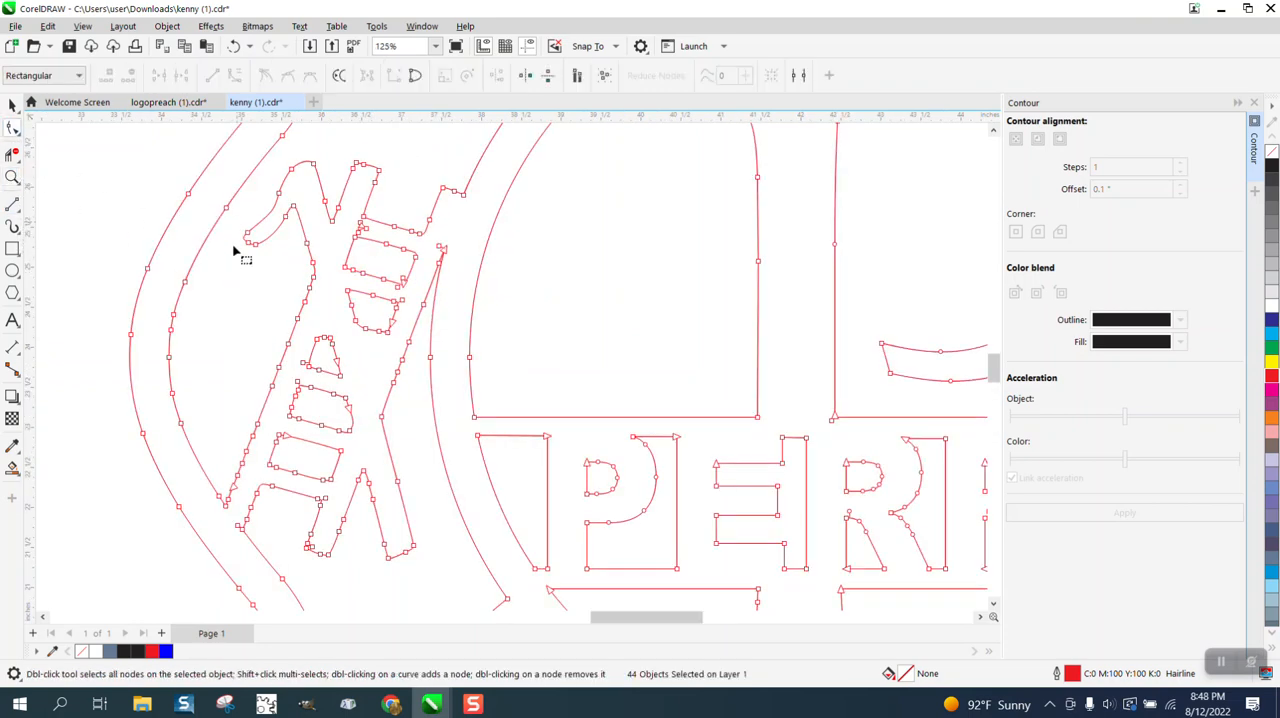
pyautogui.click(12, 177)
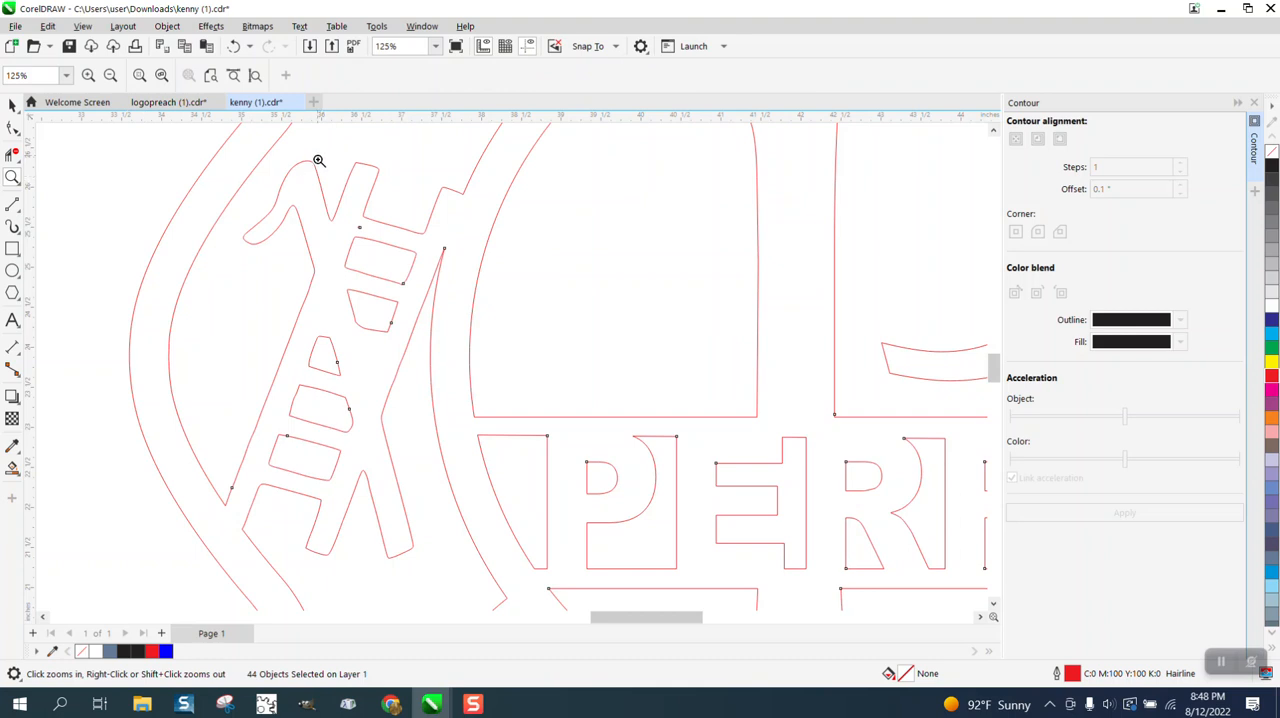
pyautogui.moveTo(318, 160); pyautogui.dragTo(606, 383)
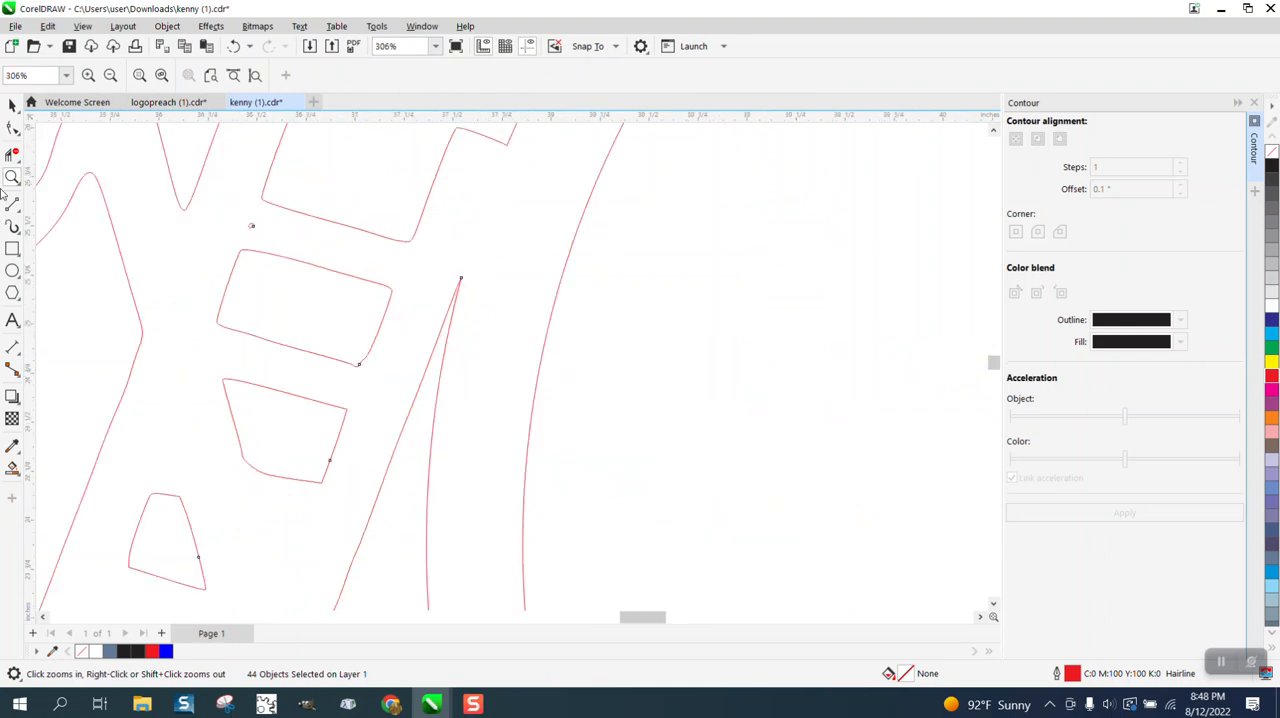
pyautogui.click(13, 129)
pyautogui.moveTo(300, 250); pyautogui.dragTo(372, 296)
pyautogui.press('Delete')
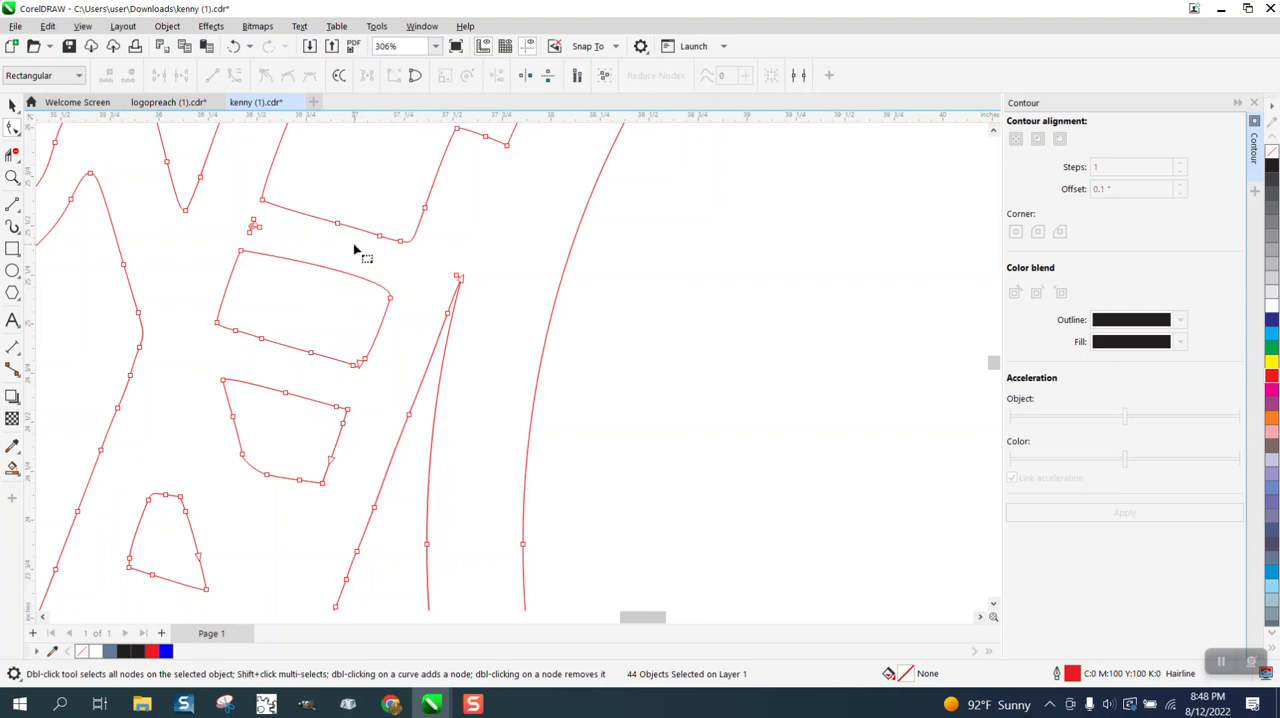
pyautogui.moveTo(234, 215); pyautogui.dragTo(268, 243)
pyautogui.press('Delete')
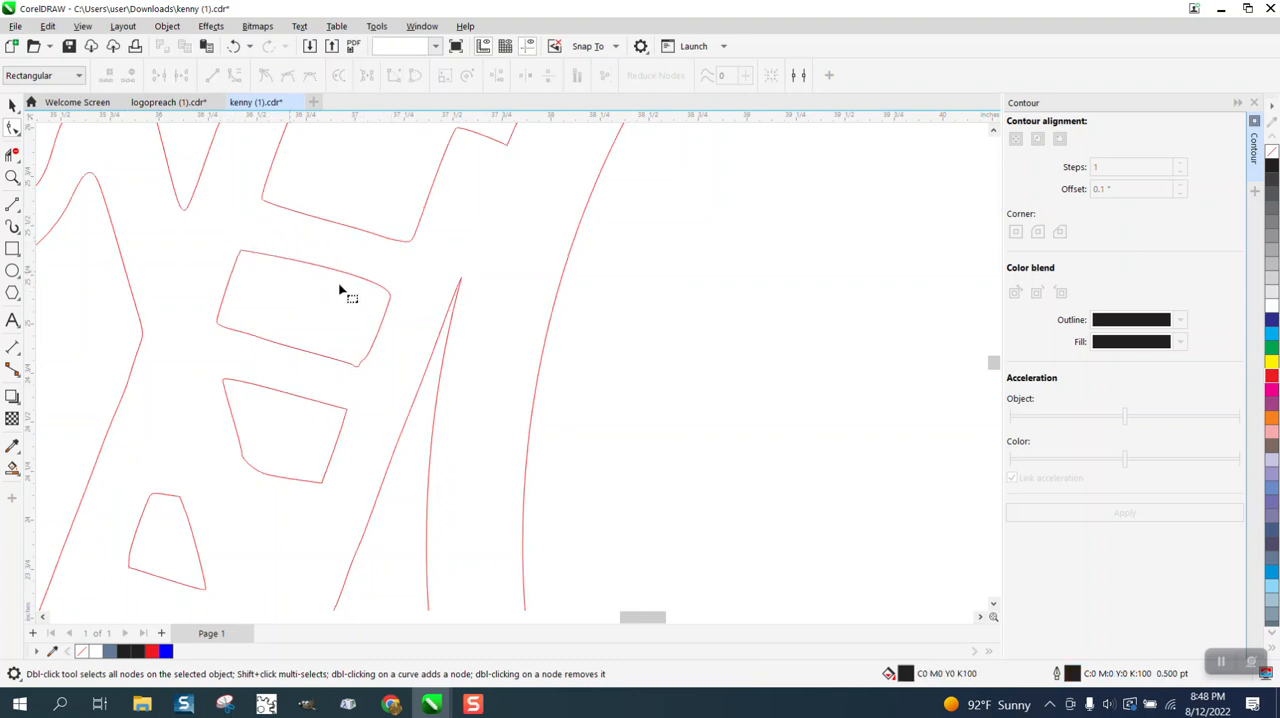
# Convert the upper edge of the ladder's top opening to a straight line and delete the extra nodes along its lower edge.
pyautogui.click(389, 302)
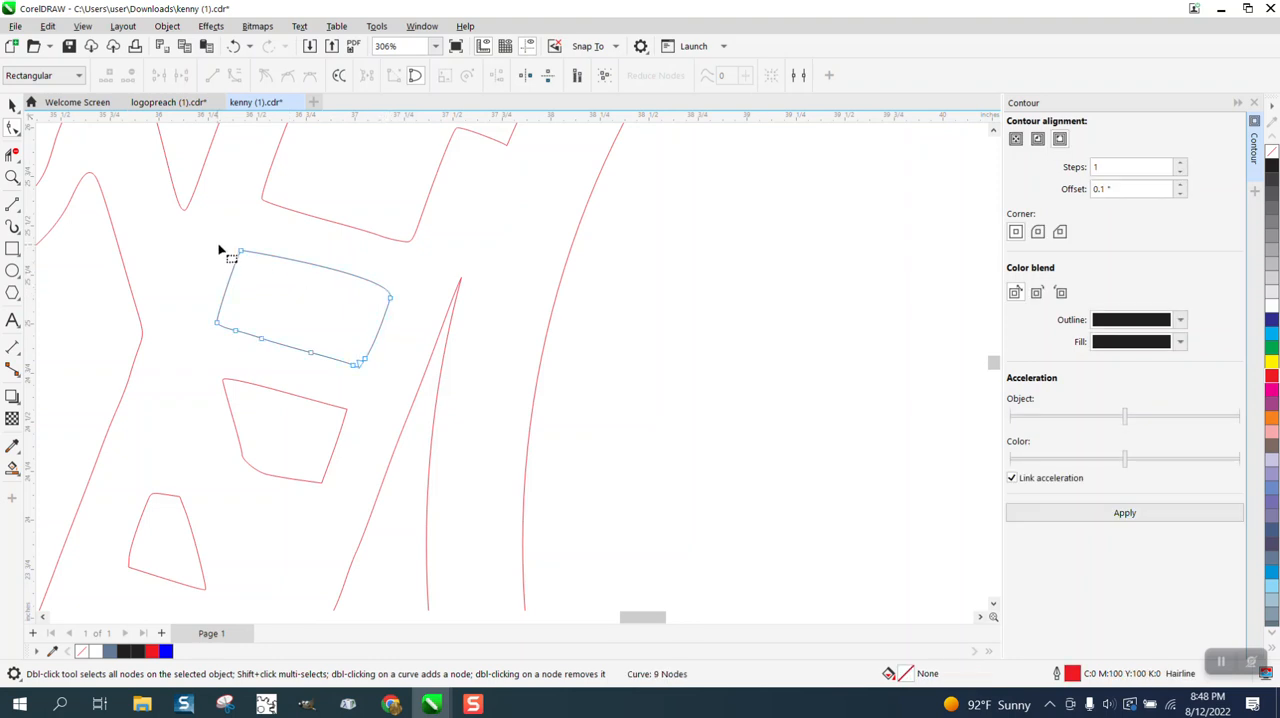
pyautogui.click(390, 298)
pyautogui.rightClick(390, 297)
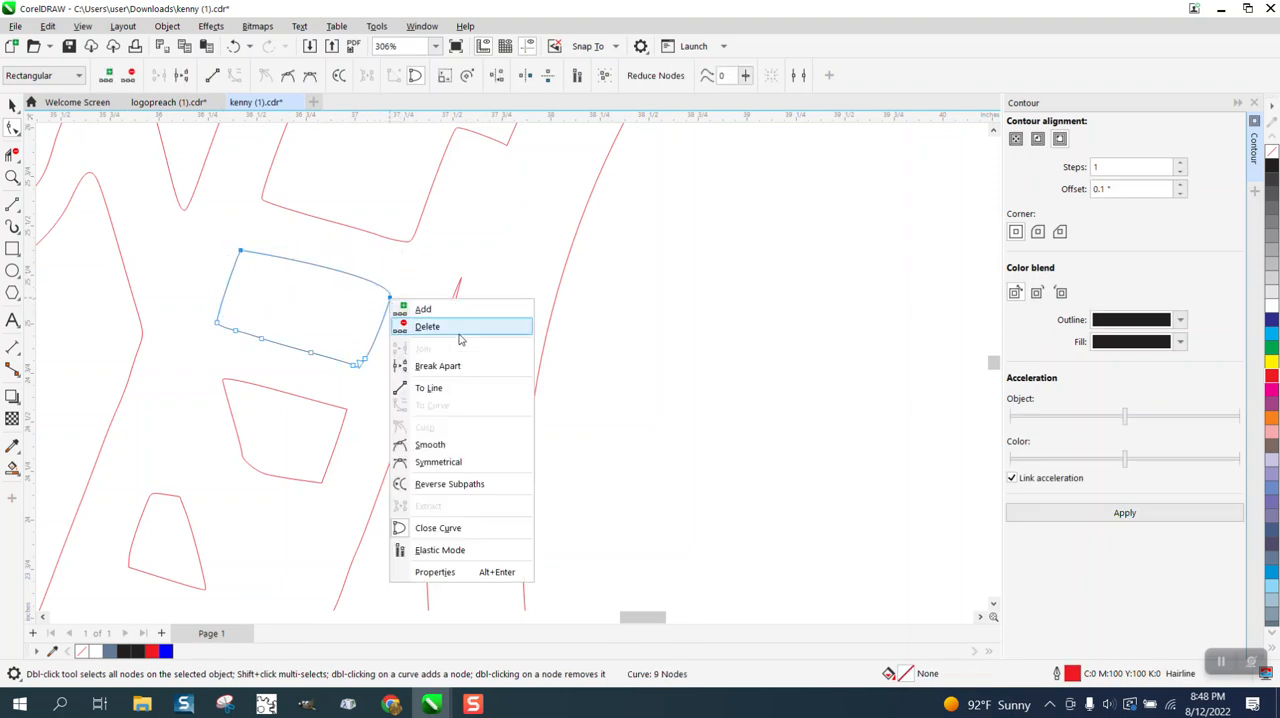
pyautogui.click(430, 387)
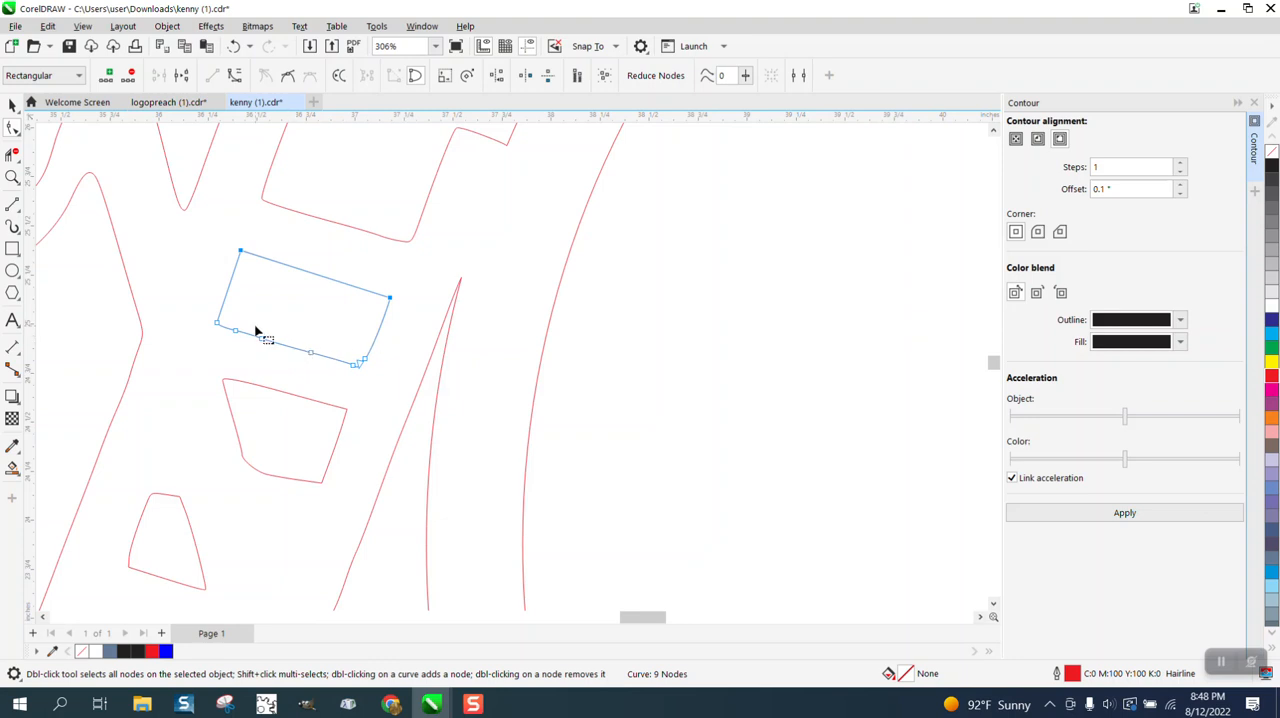
pyautogui.moveTo(231, 323); pyautogui.dragTo(349, 363)
pyautogui.press('Delete')
pyautogui.scroll(-3, 330, 345)
pyautogui.scroll(-3, 300, 333)
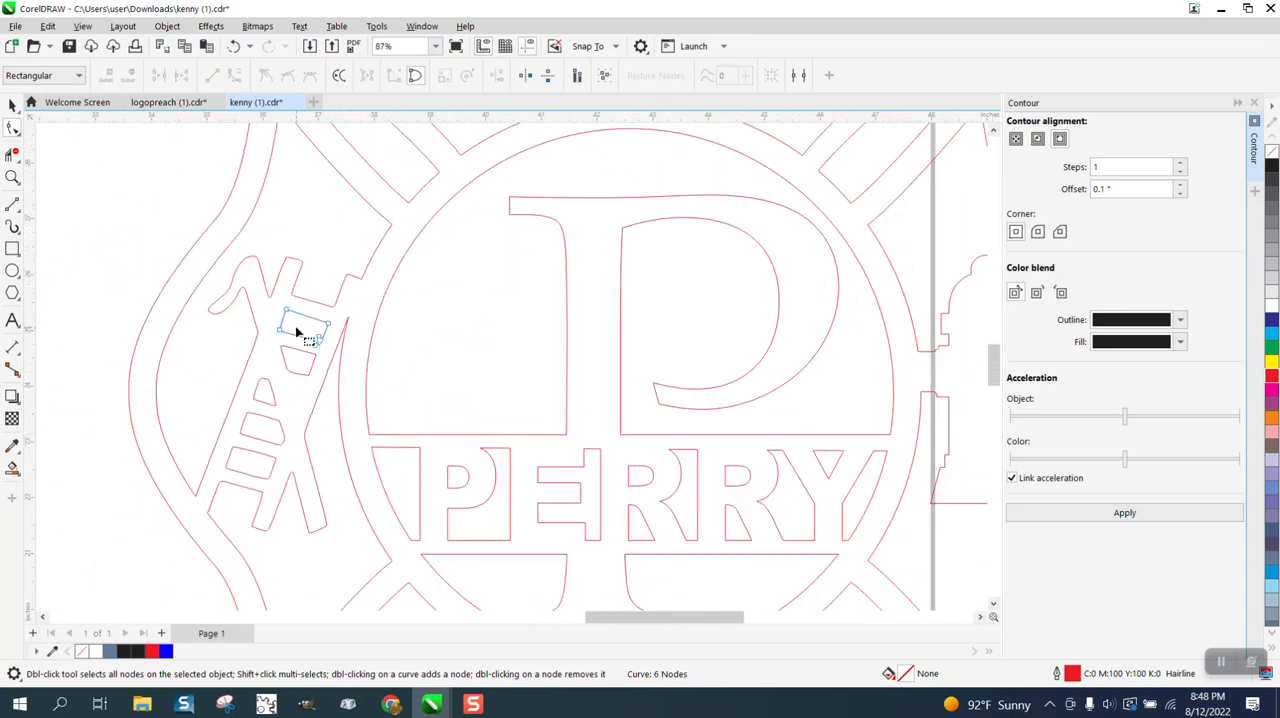
pyautogui.scroll(-2, 295, 325)
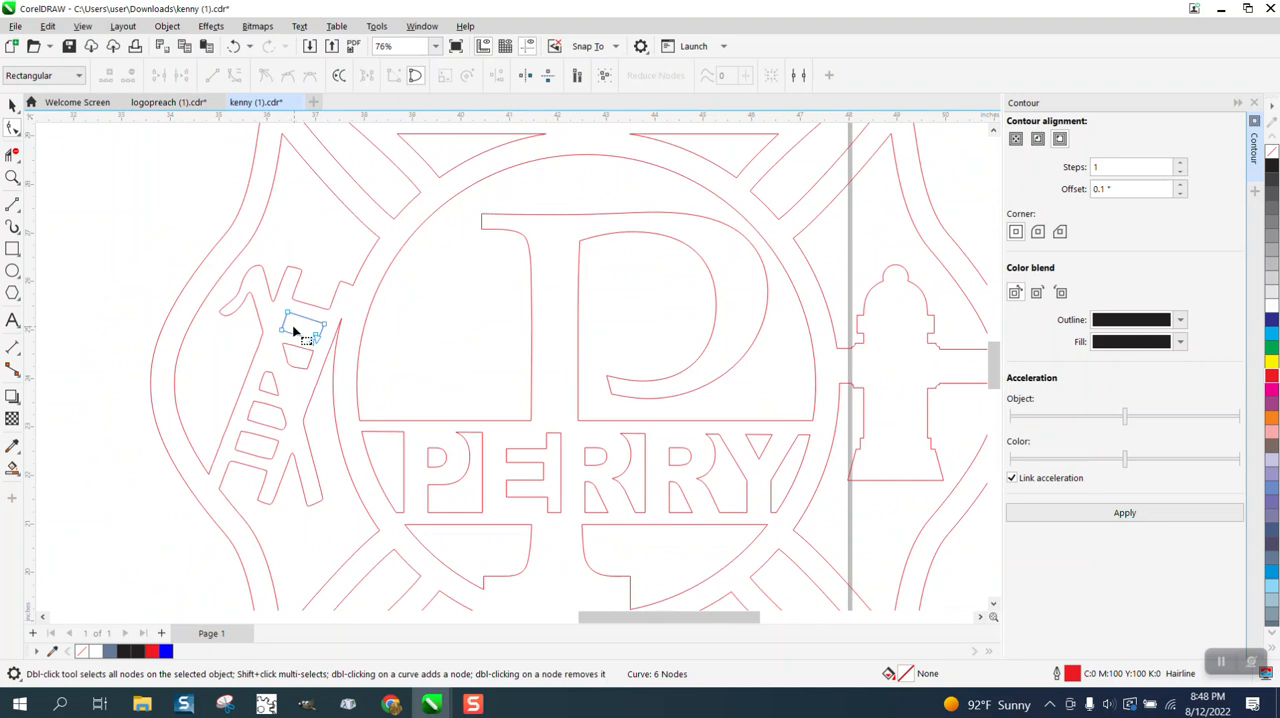
pyautogui.scroll(-1, 295, 325)
pyautogui.scroll(-3, 293, 330)
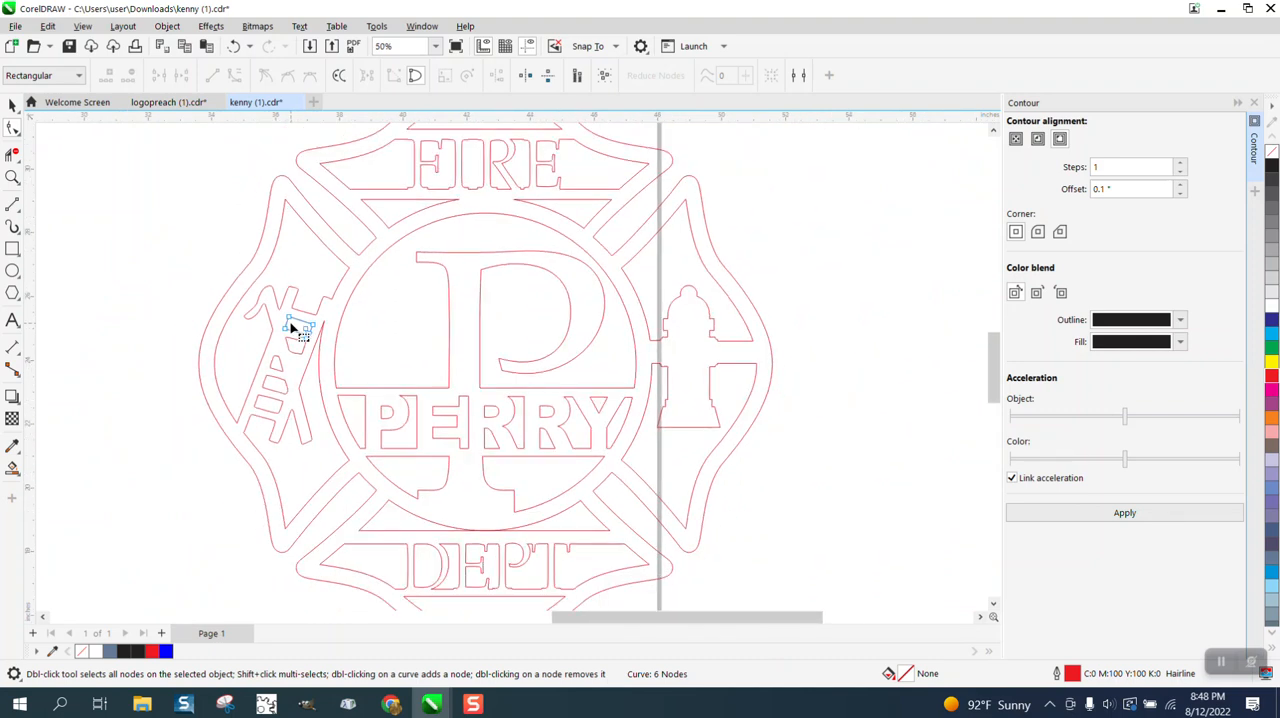